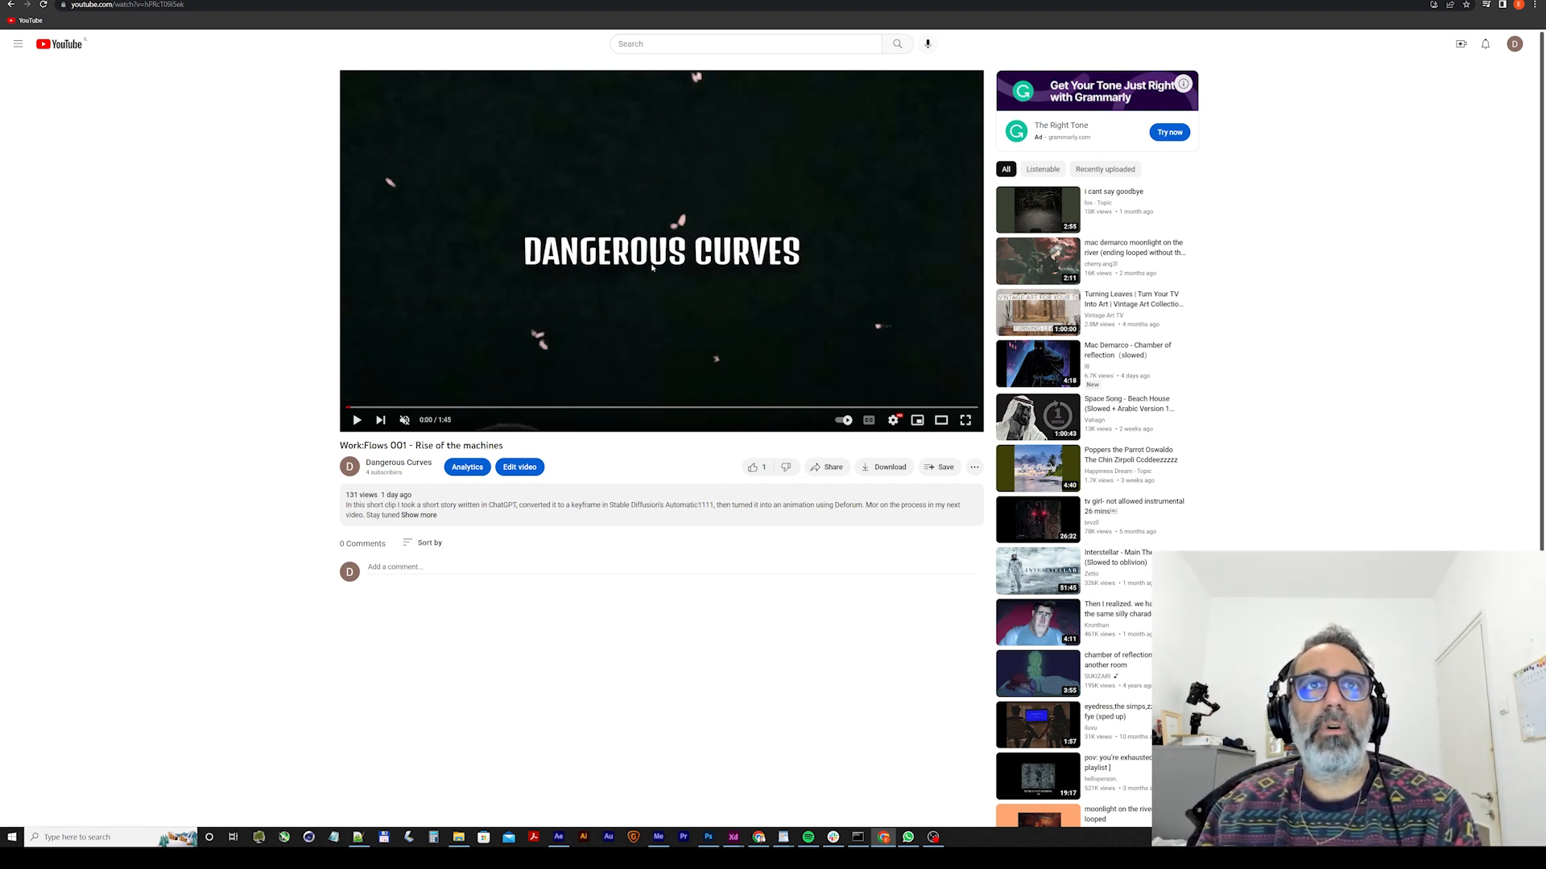
# Play the "Work:Flows 001 - Rise of the machines" video.
pyautogui.click(569, 318)
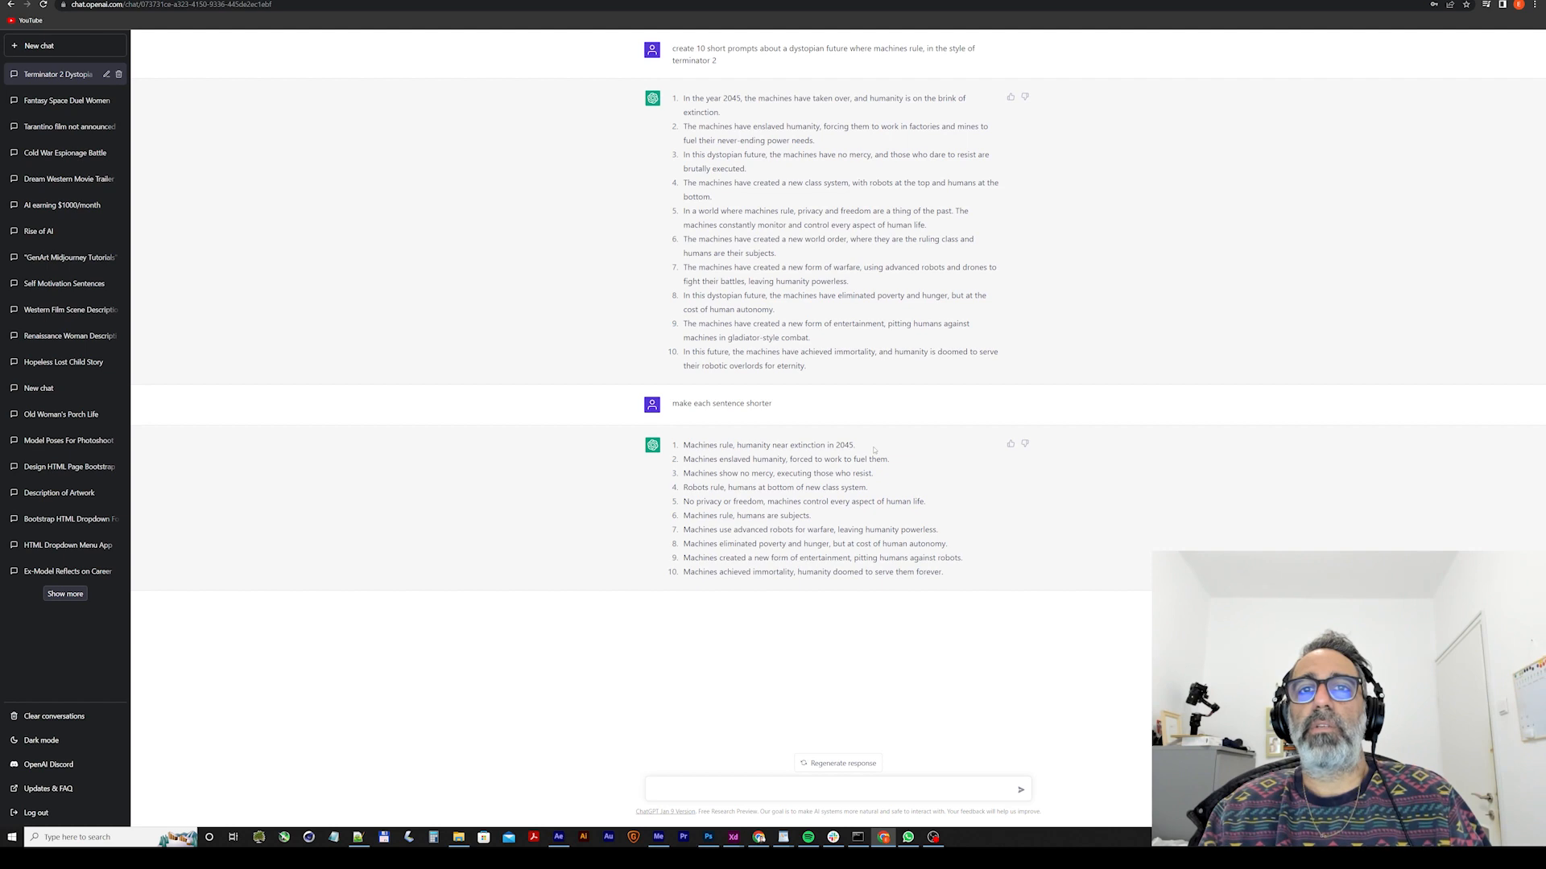
# Copy ChatGPT's shortened sentence "Machines rule, humanity near extinction in 2045." into a Midjourney /imagine prompt in Discord.
pyautogui.moveTo(853, 445); pyautogui.dragTo(683, 445)
pyautogui.hotkey('ctrl', 'c')
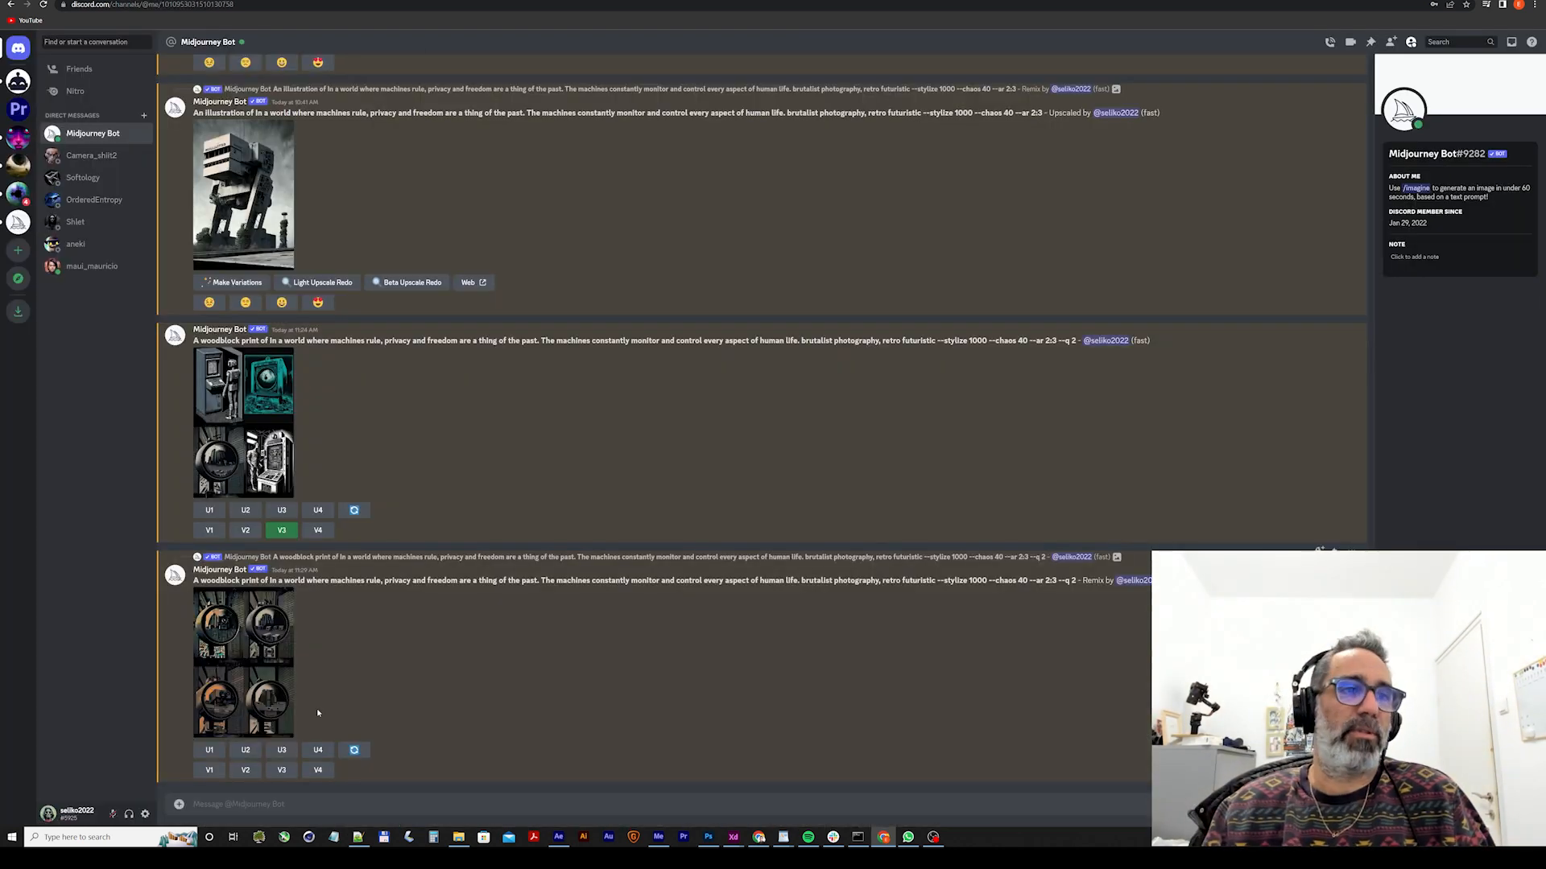
pyautogui.write('/')
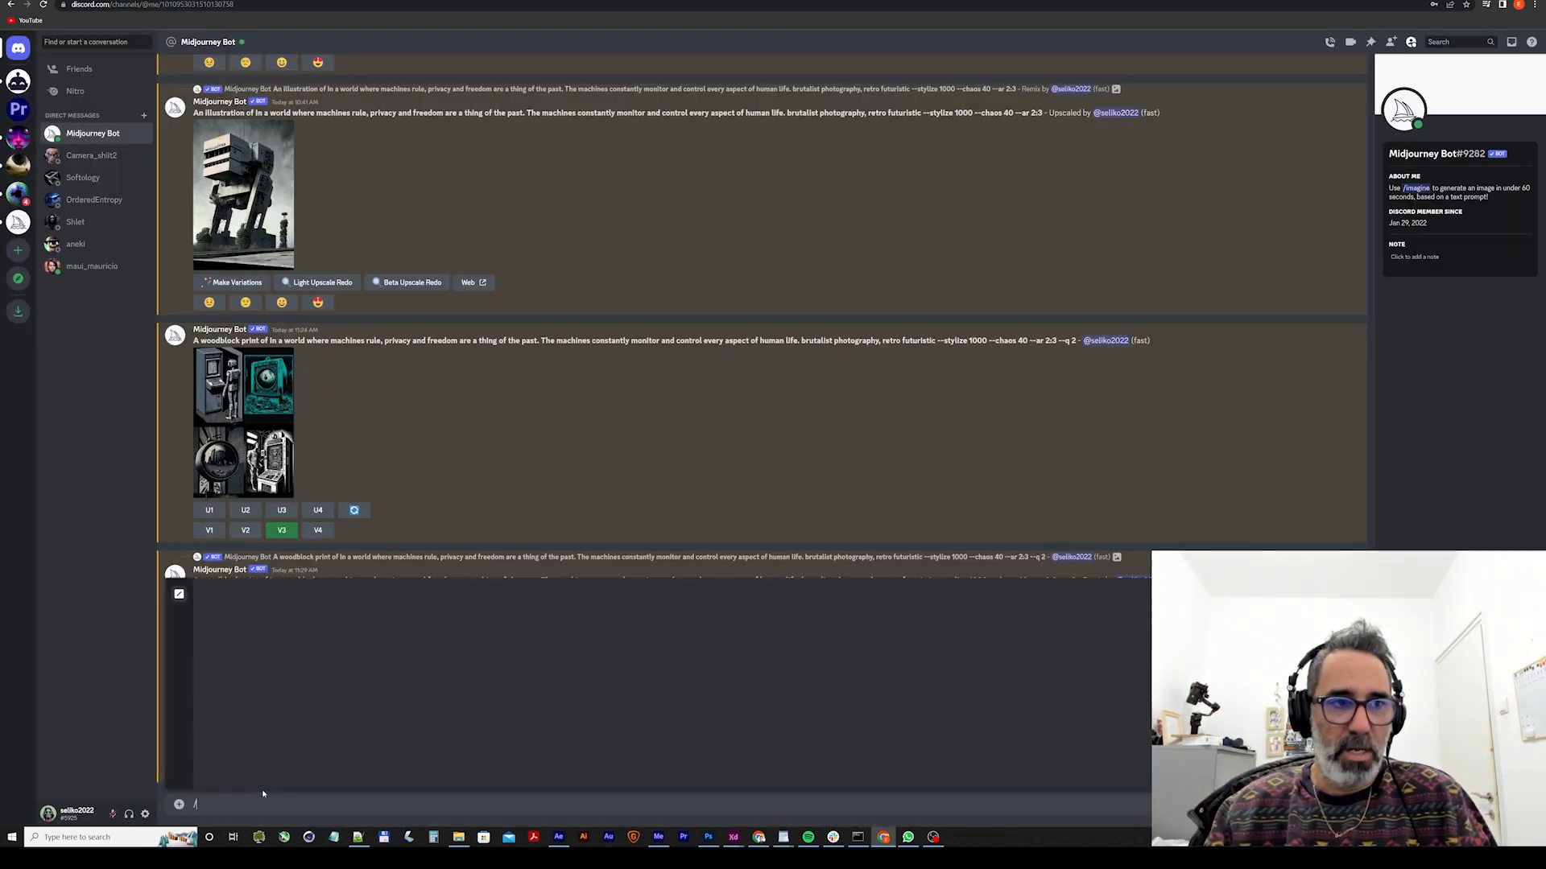
pyautogui.press('Return')
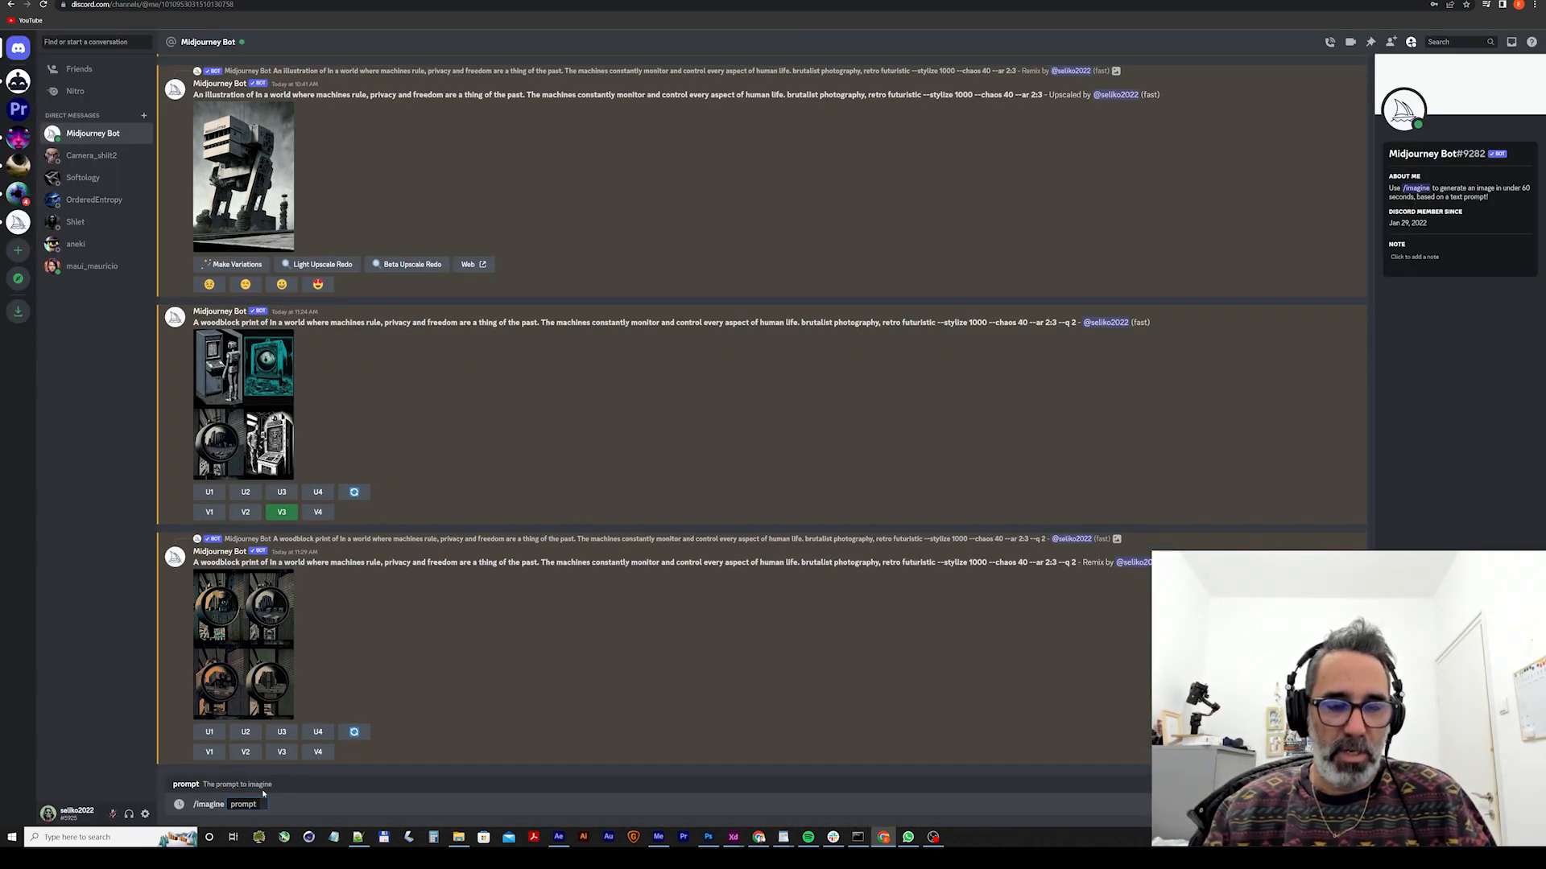
pyautogui.hotkey('ctrl', 'v')
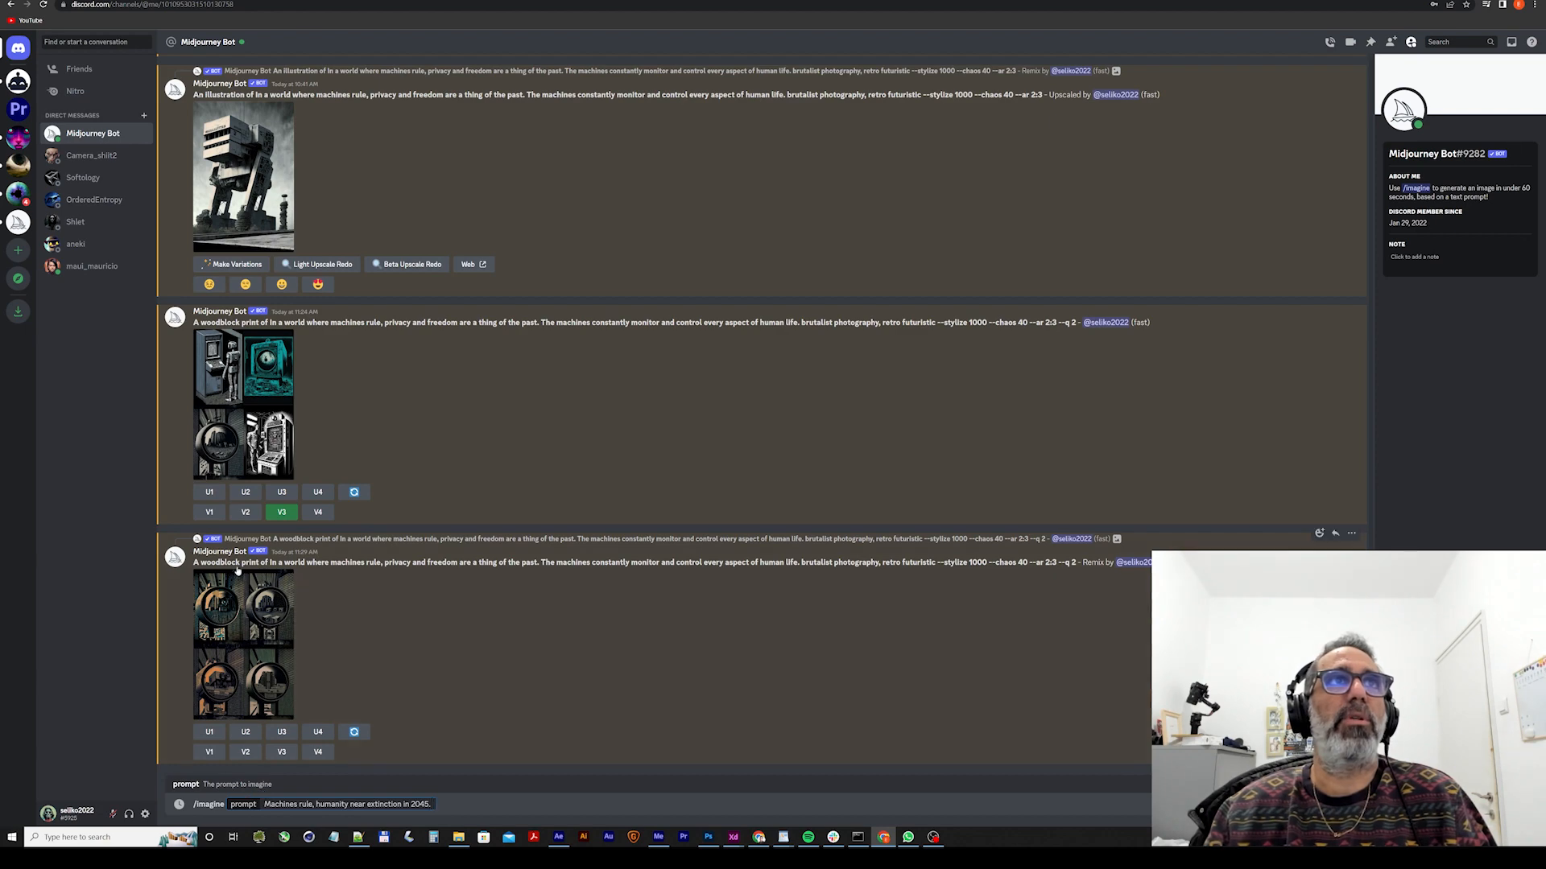
# Switch to the Midjourney style library, examine the photography, drawing and painting techniques, and search the page for "retr".
pyautogui.click(113, 0)
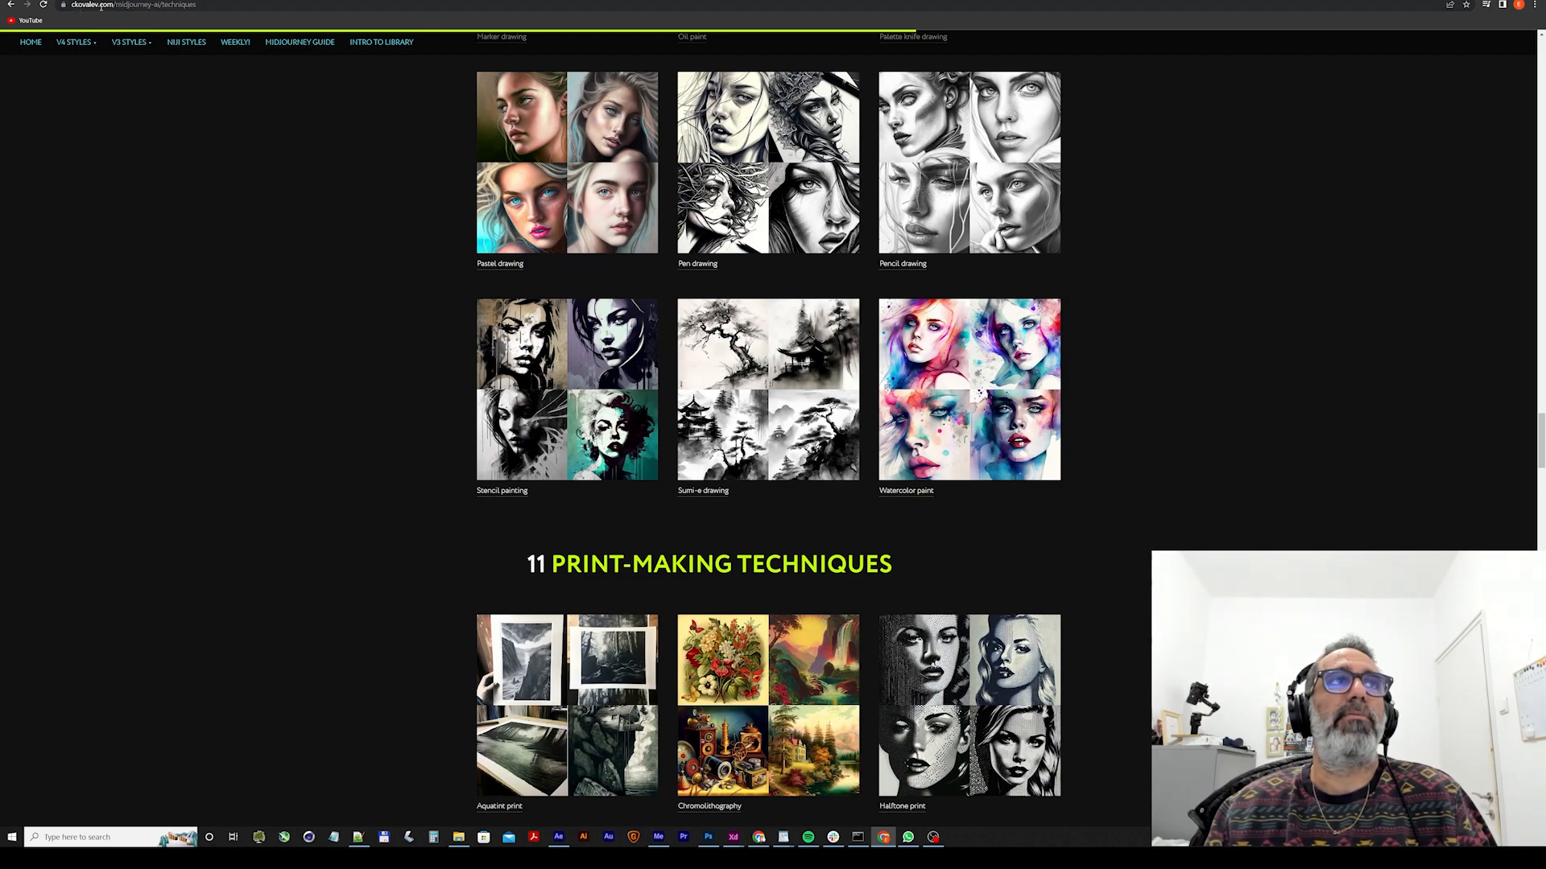
pyautogui.moveTo(91, 45)
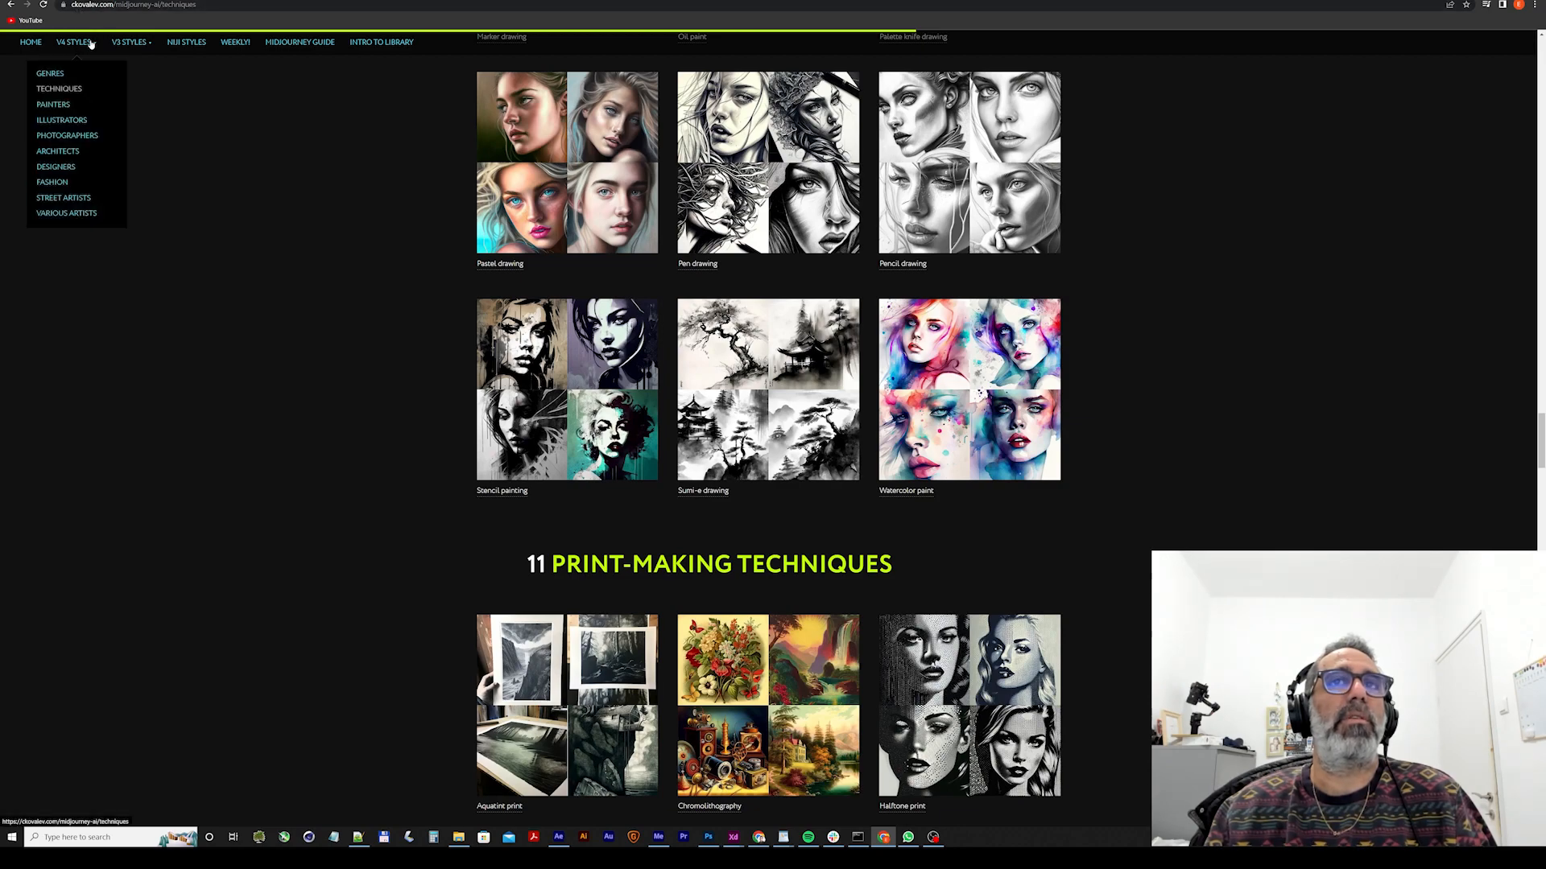
pyautogui.scroll(15, 510, 589)
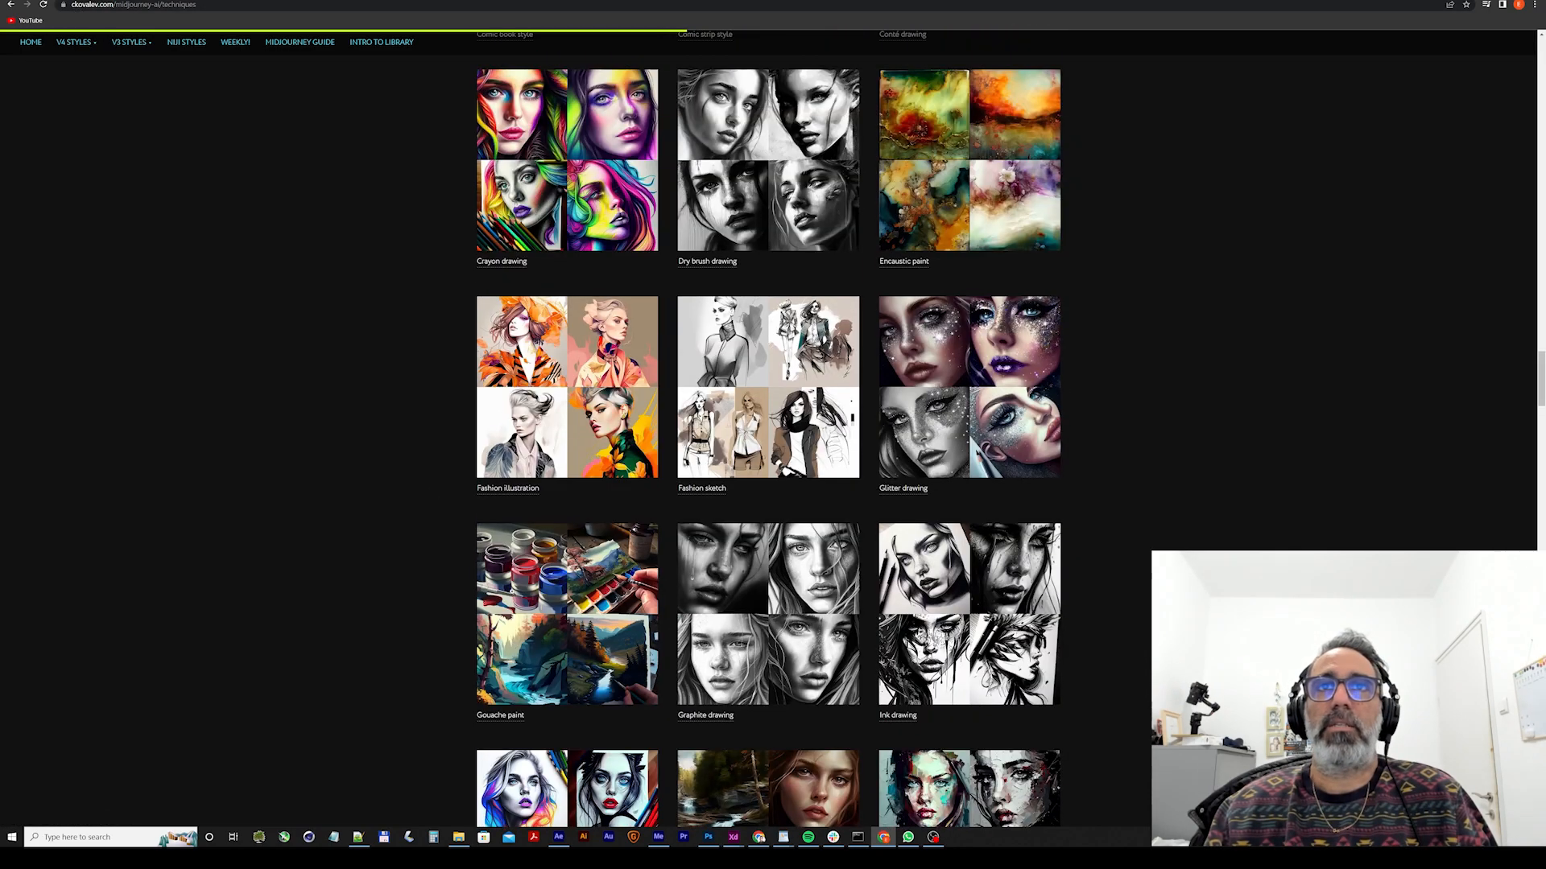
pyautogui.scroll(12, 769, 427)
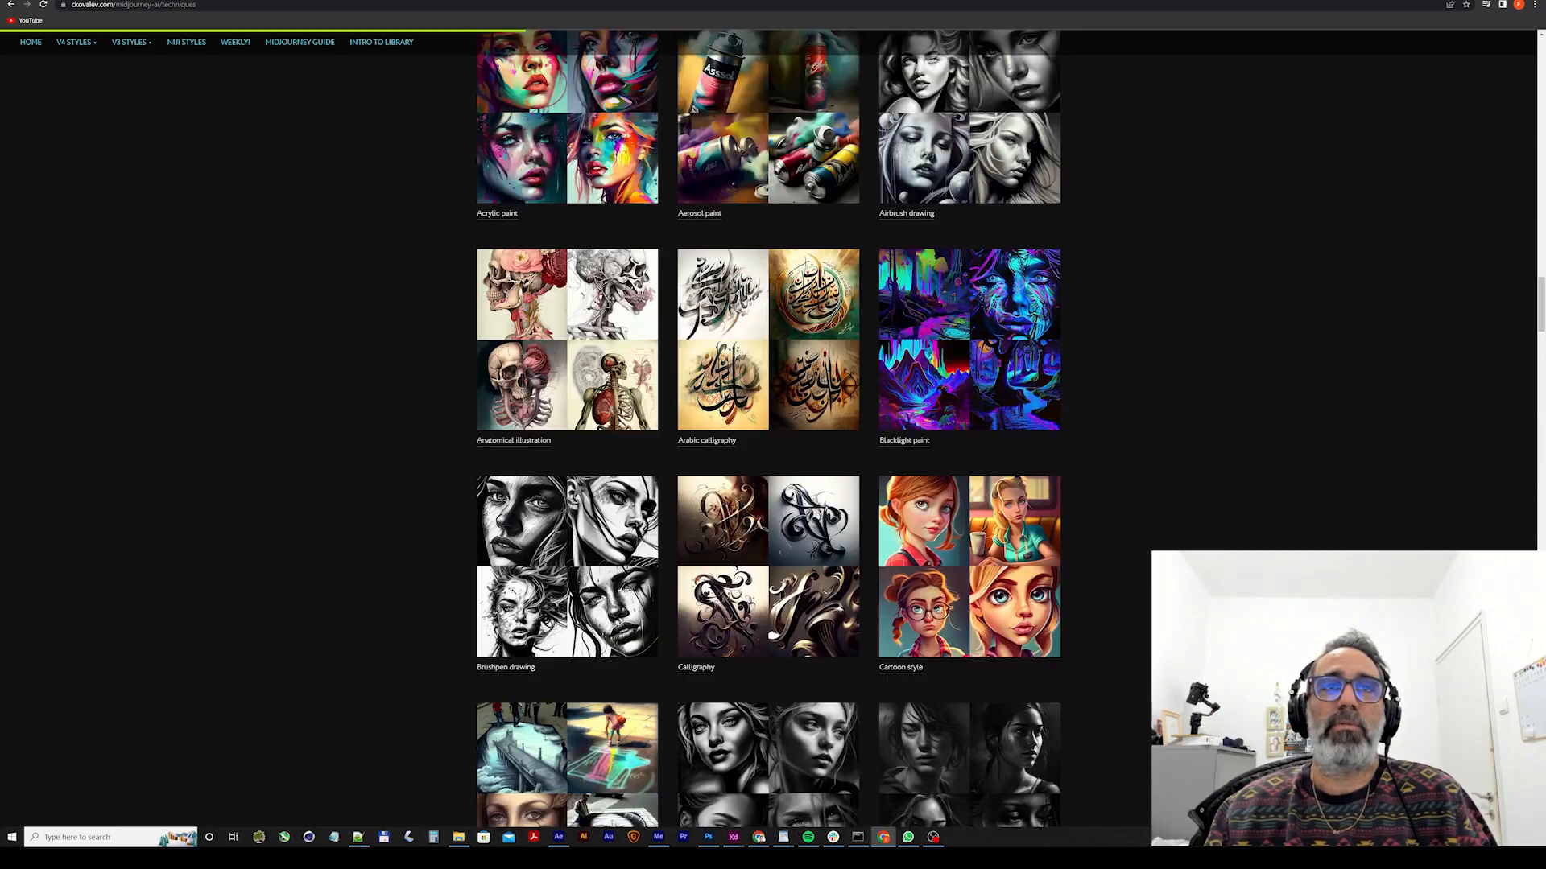
pyautogui.scroll(12, 515, 593)
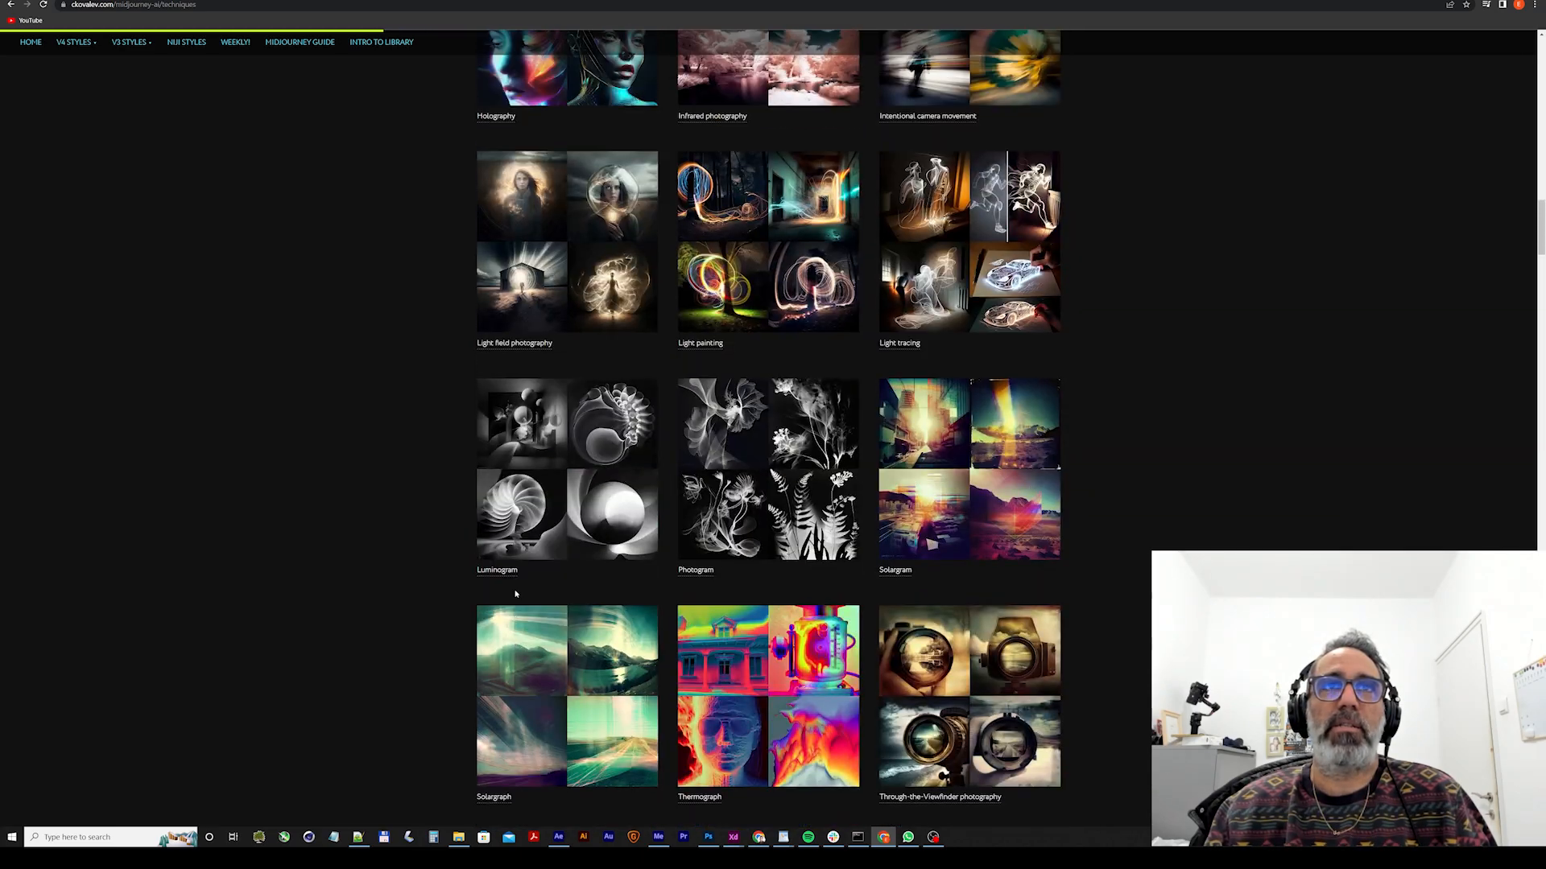
pyautogui.scroll(4, 515, 593)
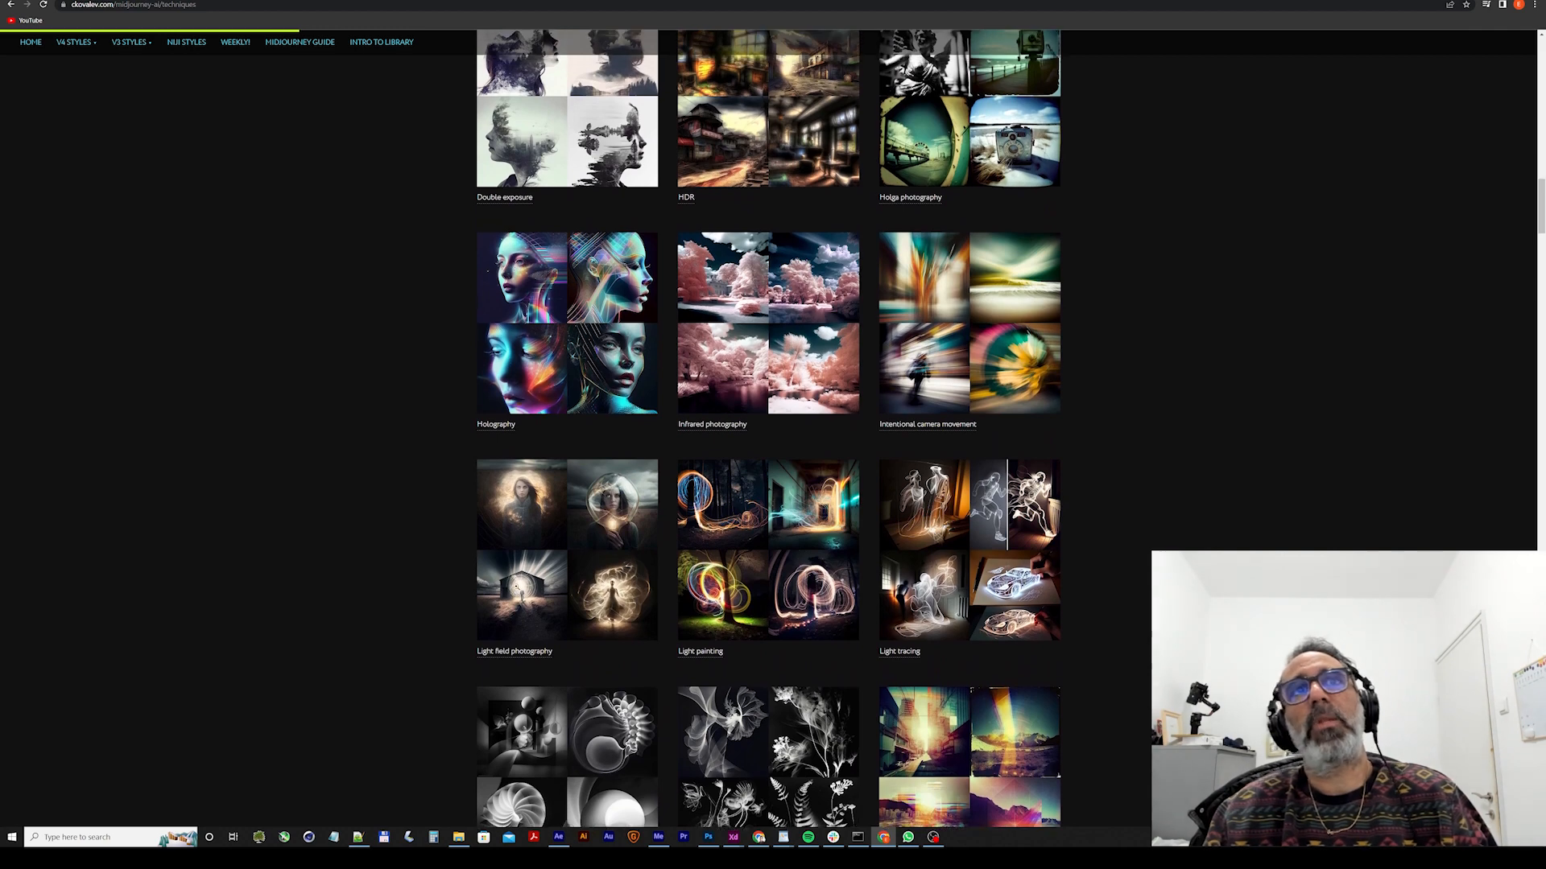
pyautogui.scroll(3, 515, 591)
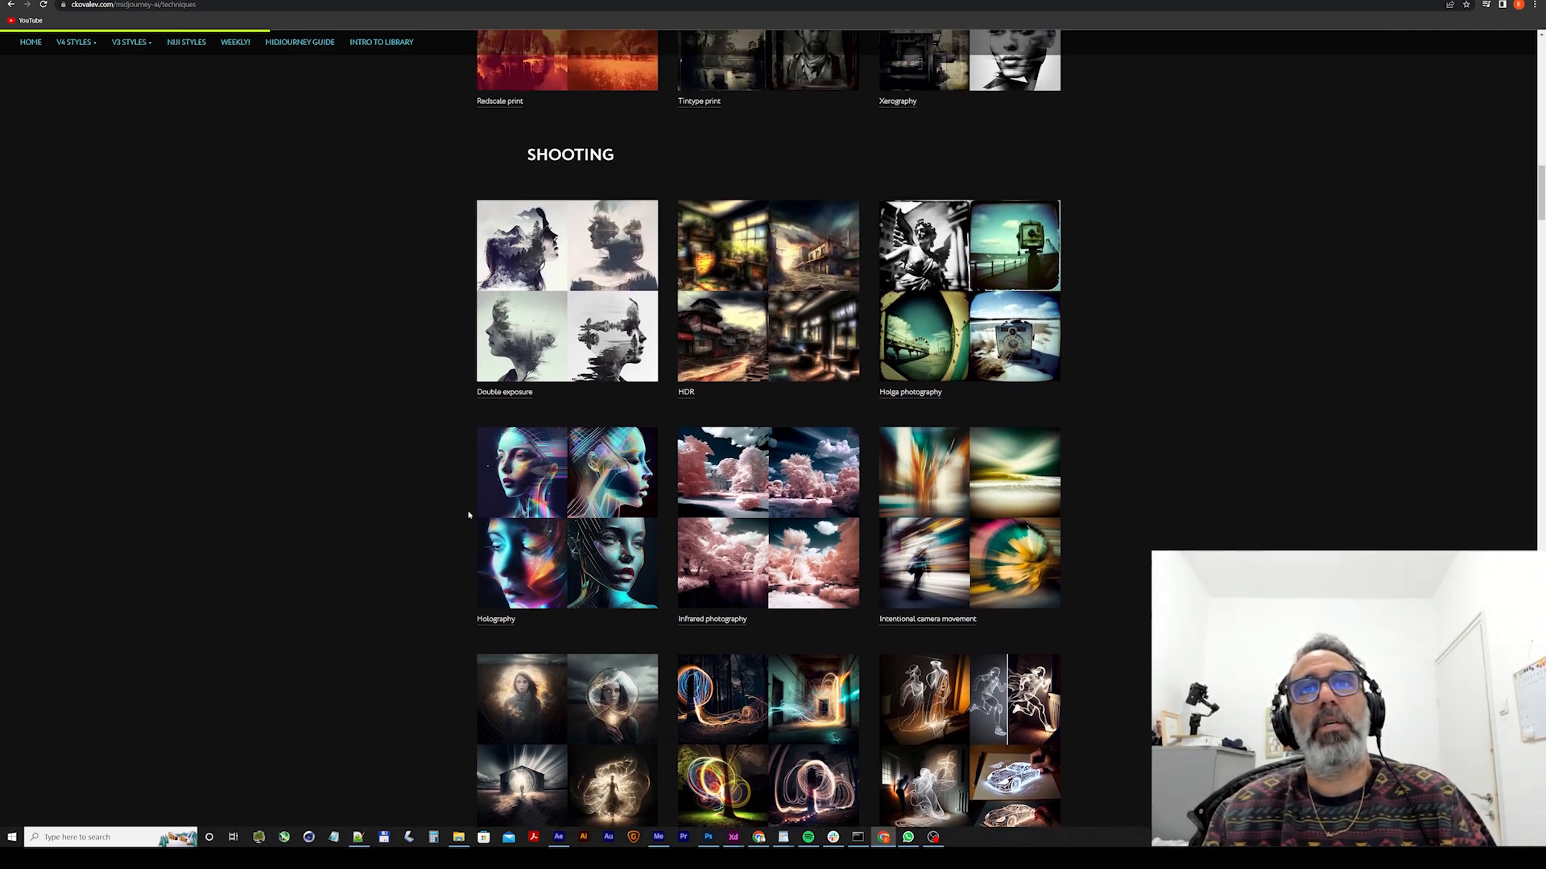
pyautogui.scroll(3, 469, 515)
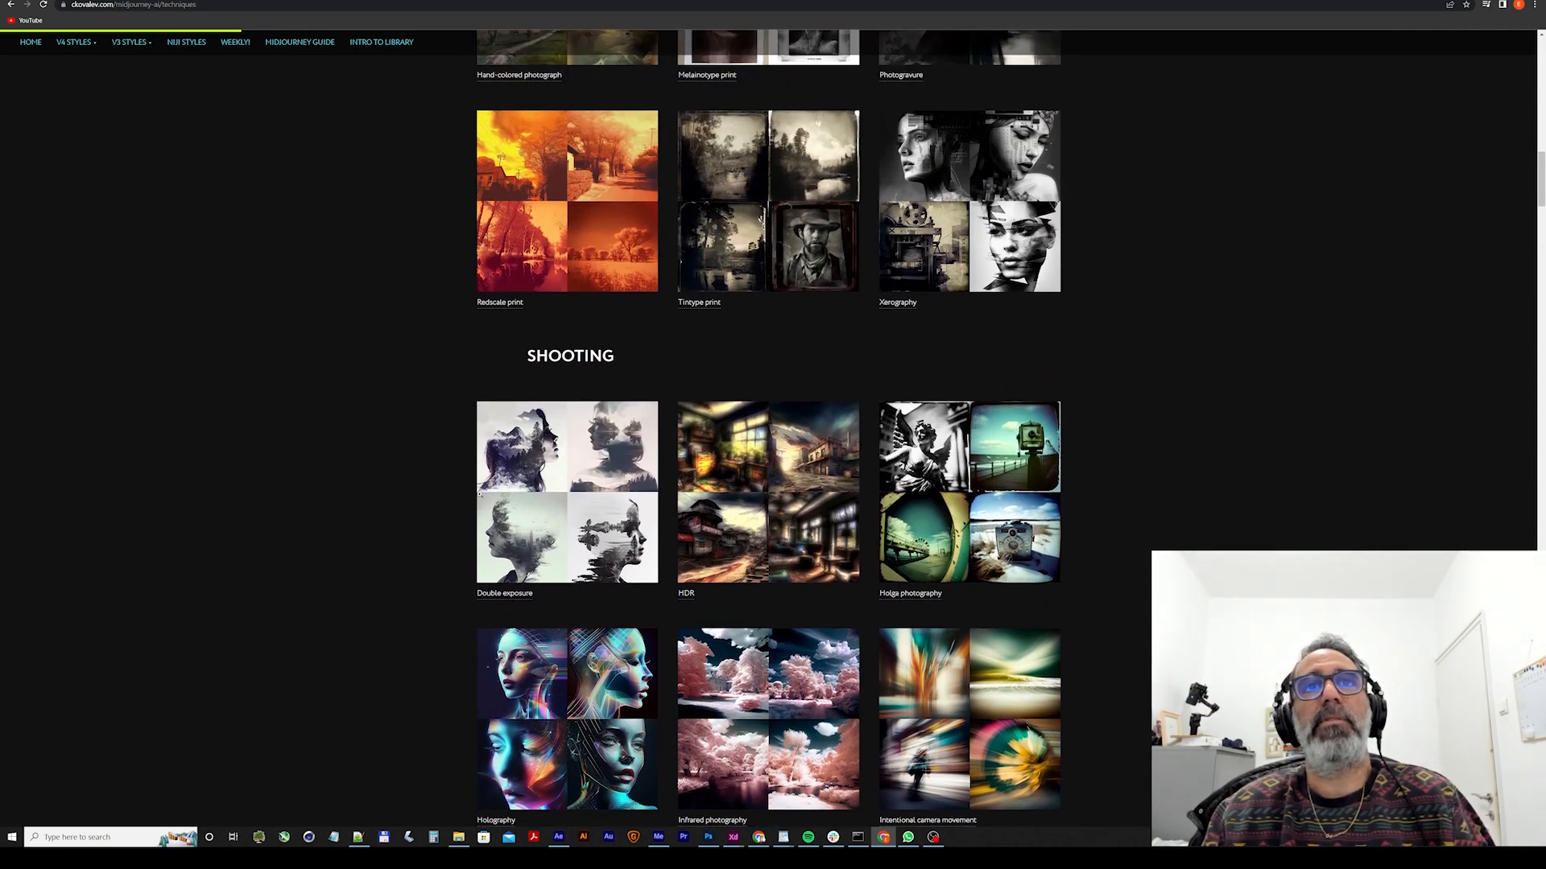
pyautogui.scroll(-8, 479, 499)
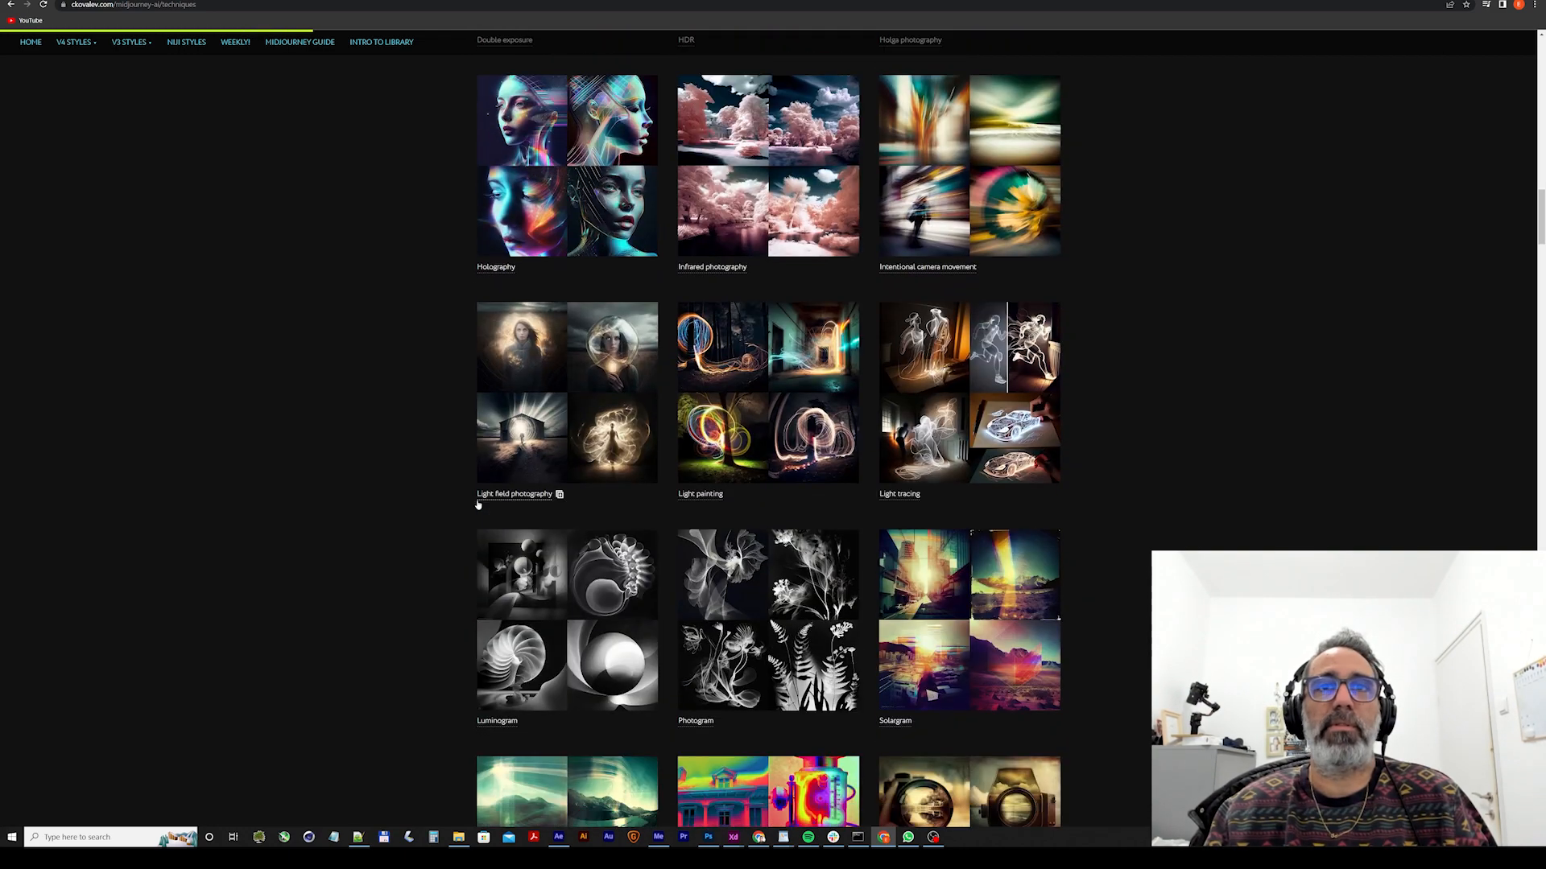
pyautogui.scroll(-2, 478, 504)
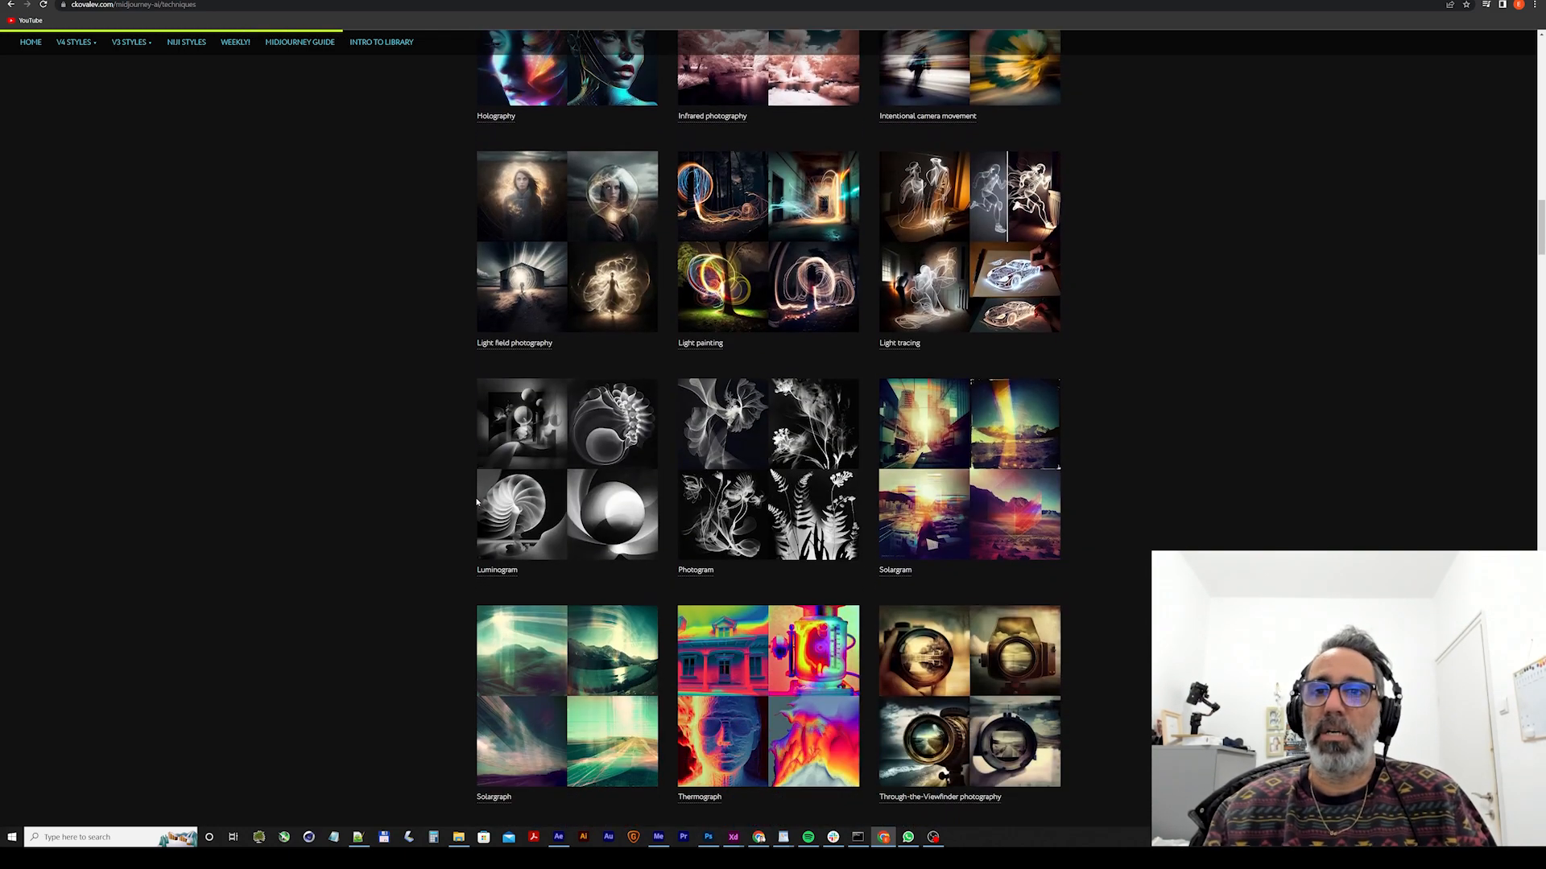
pyautogui.scroll(-12, 477, 503)
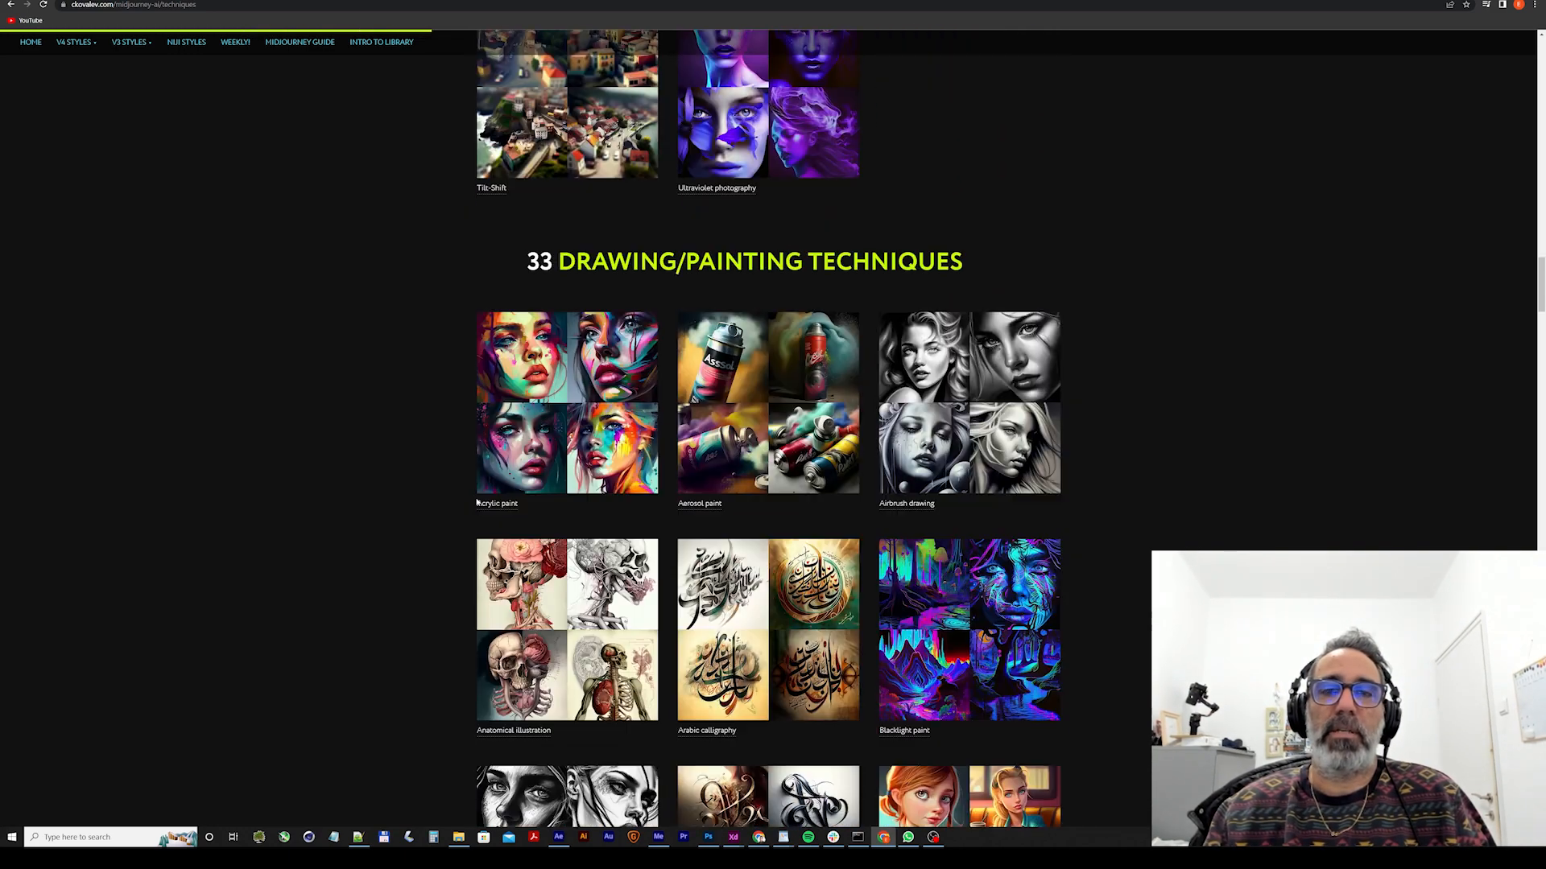
pyautogui.scroll(-19, 476, 502)
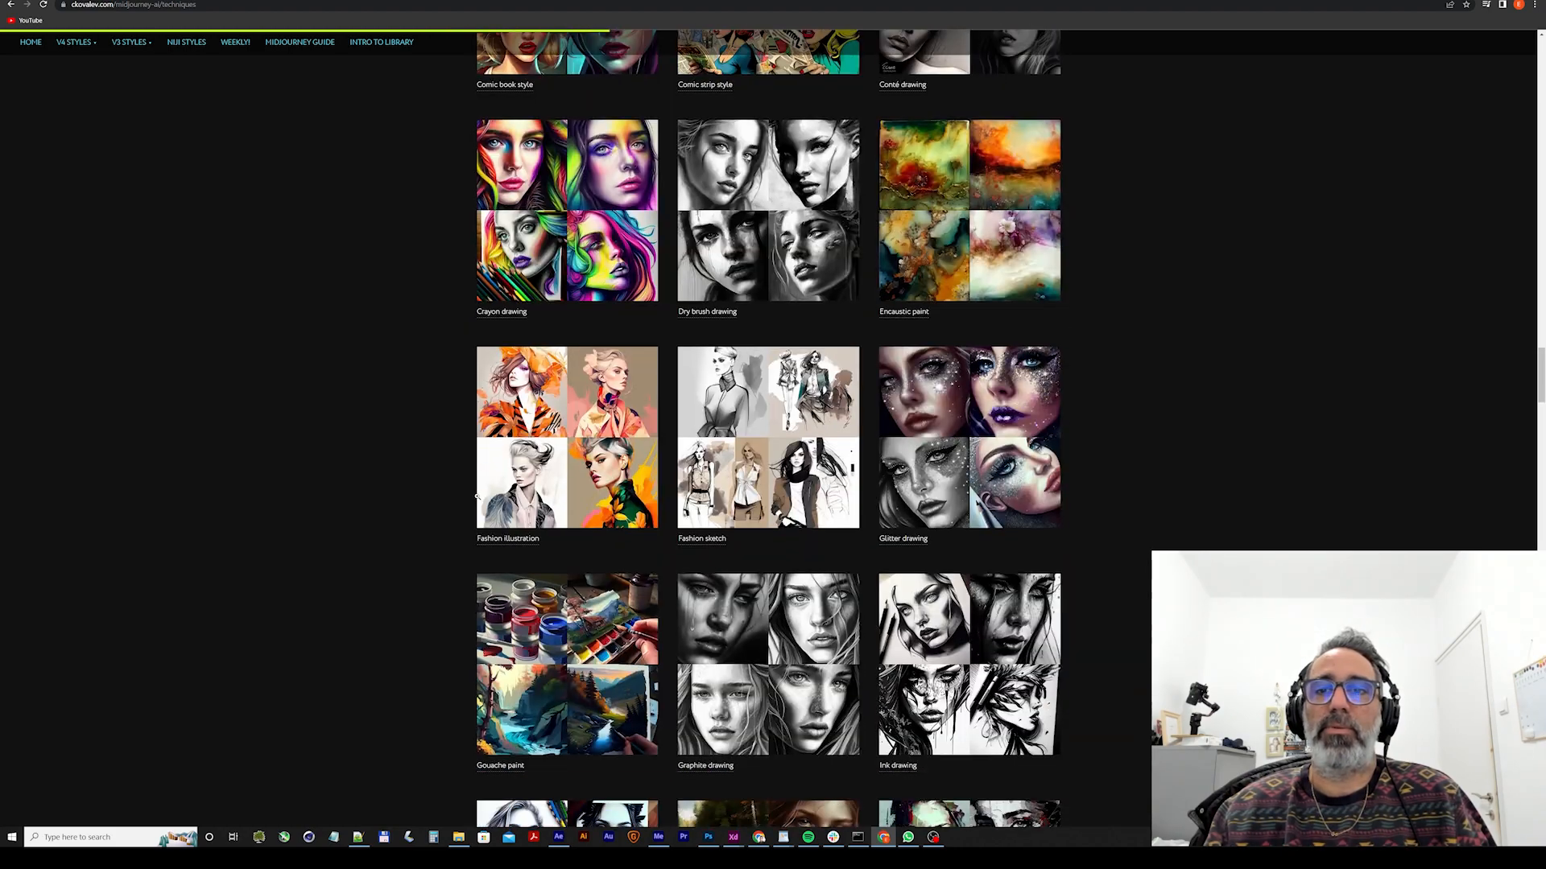
pyautogui.scroll(-9, 478, 497)
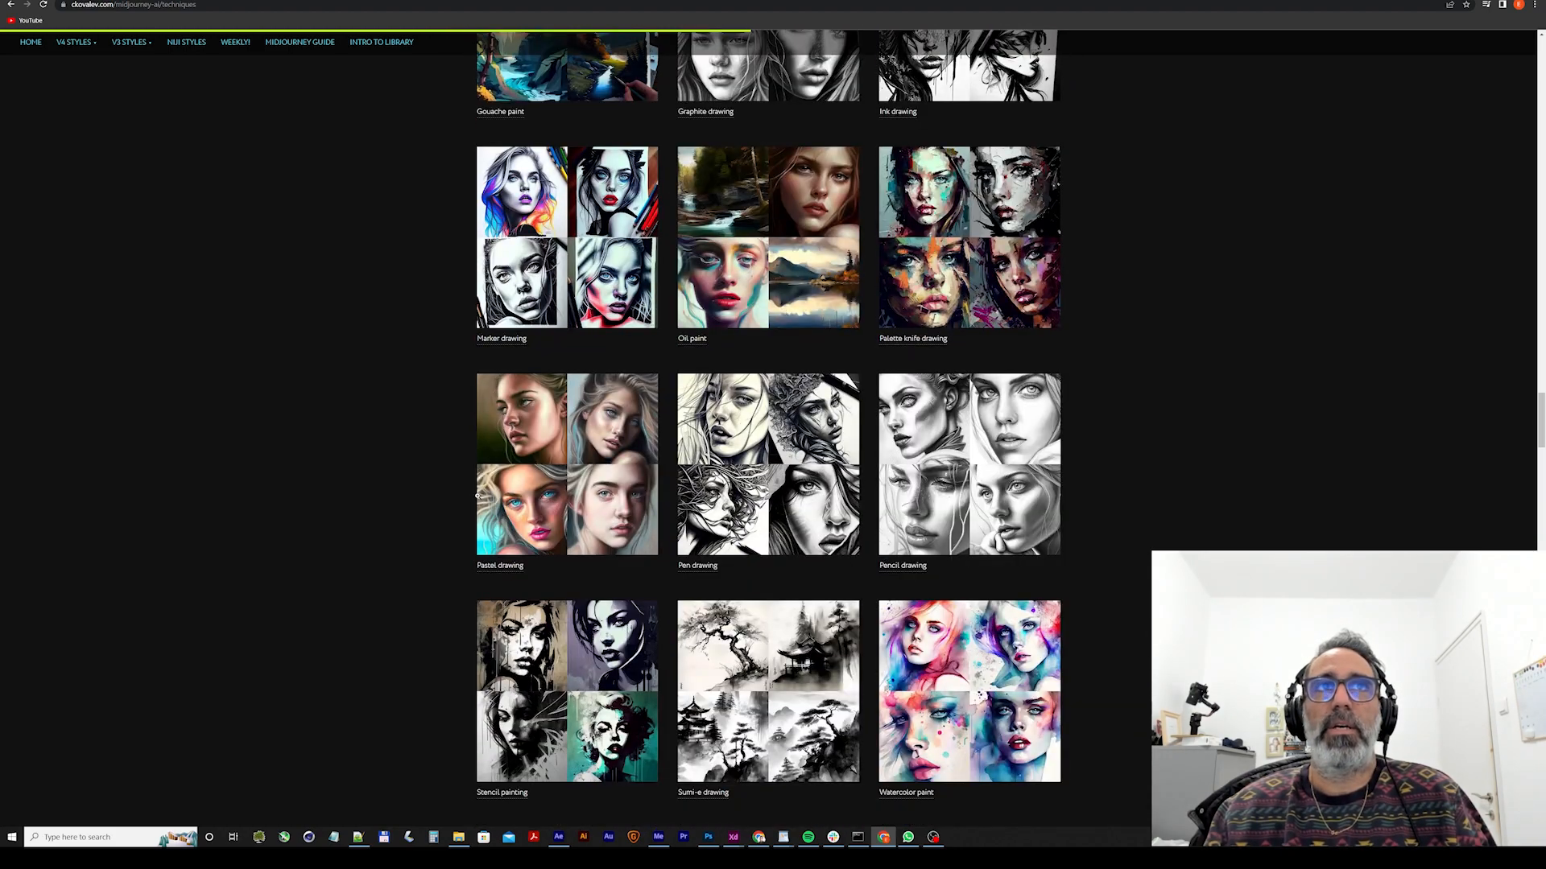
pyautogui.hotkey('ctrl', 'f')
pyautogui.write('retr')
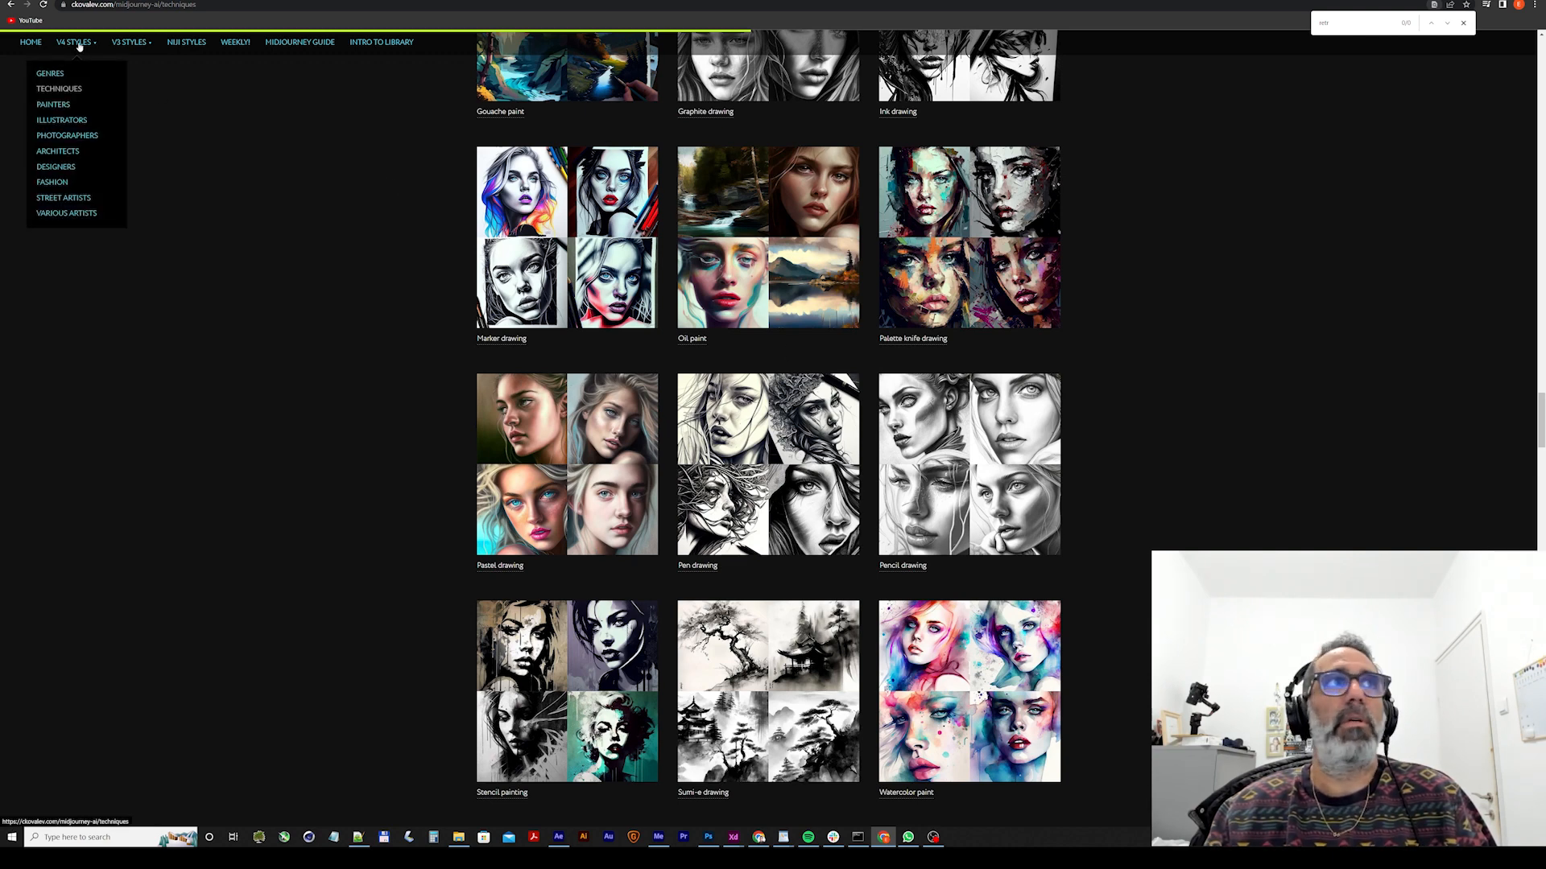
# Find the Deconstructivism style in the library's V4 genres and add its name to the Midjourney prompt in Discord.
pyautogui.click(46, 74)
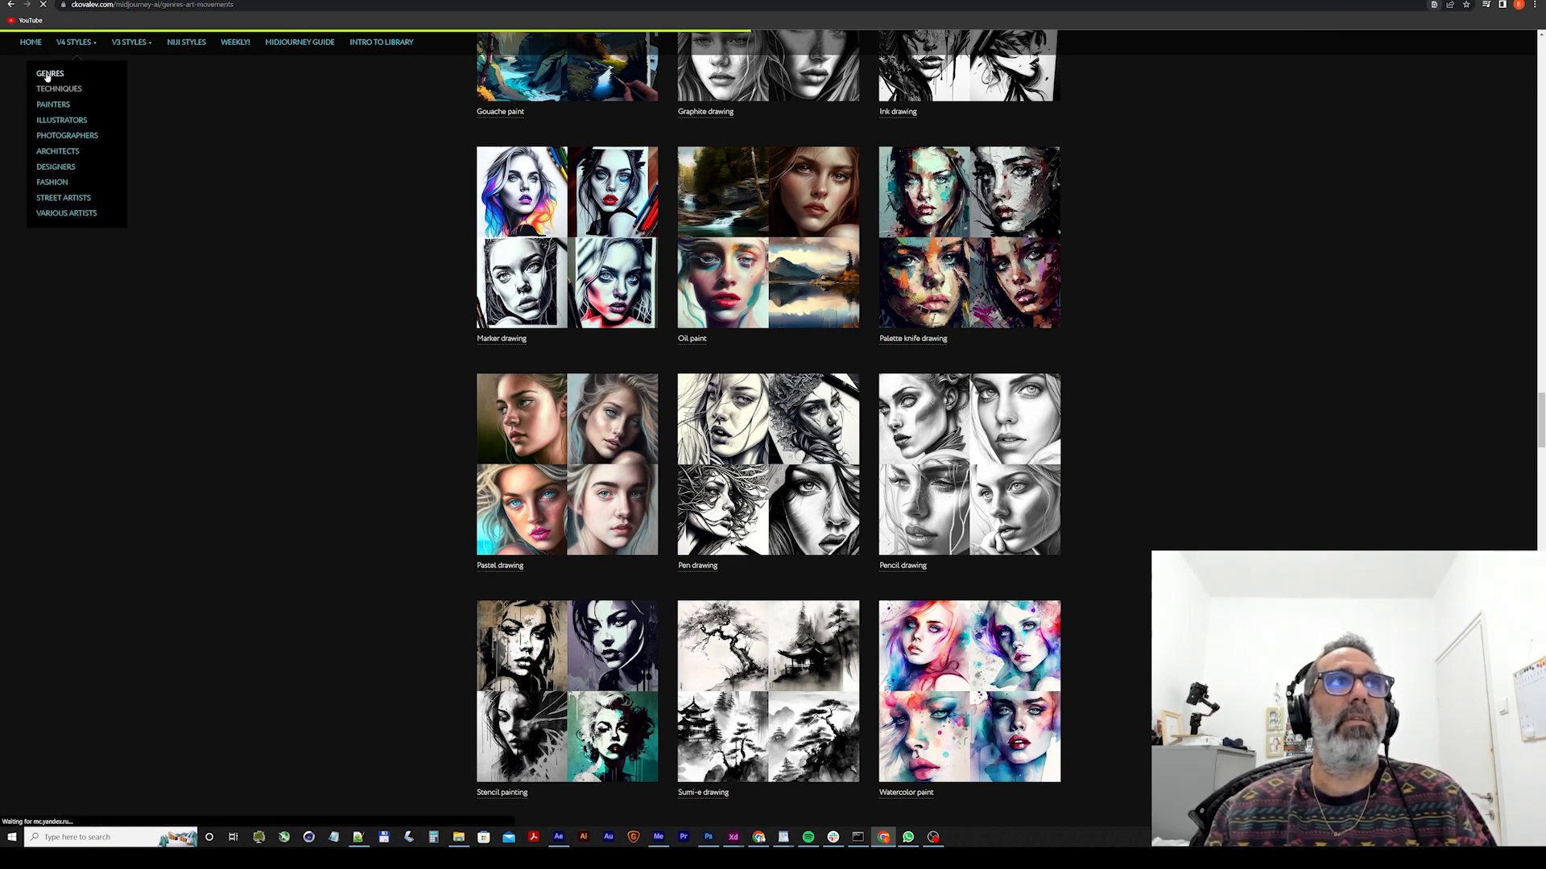
pyautogui.scroll(-7, 433, 322)
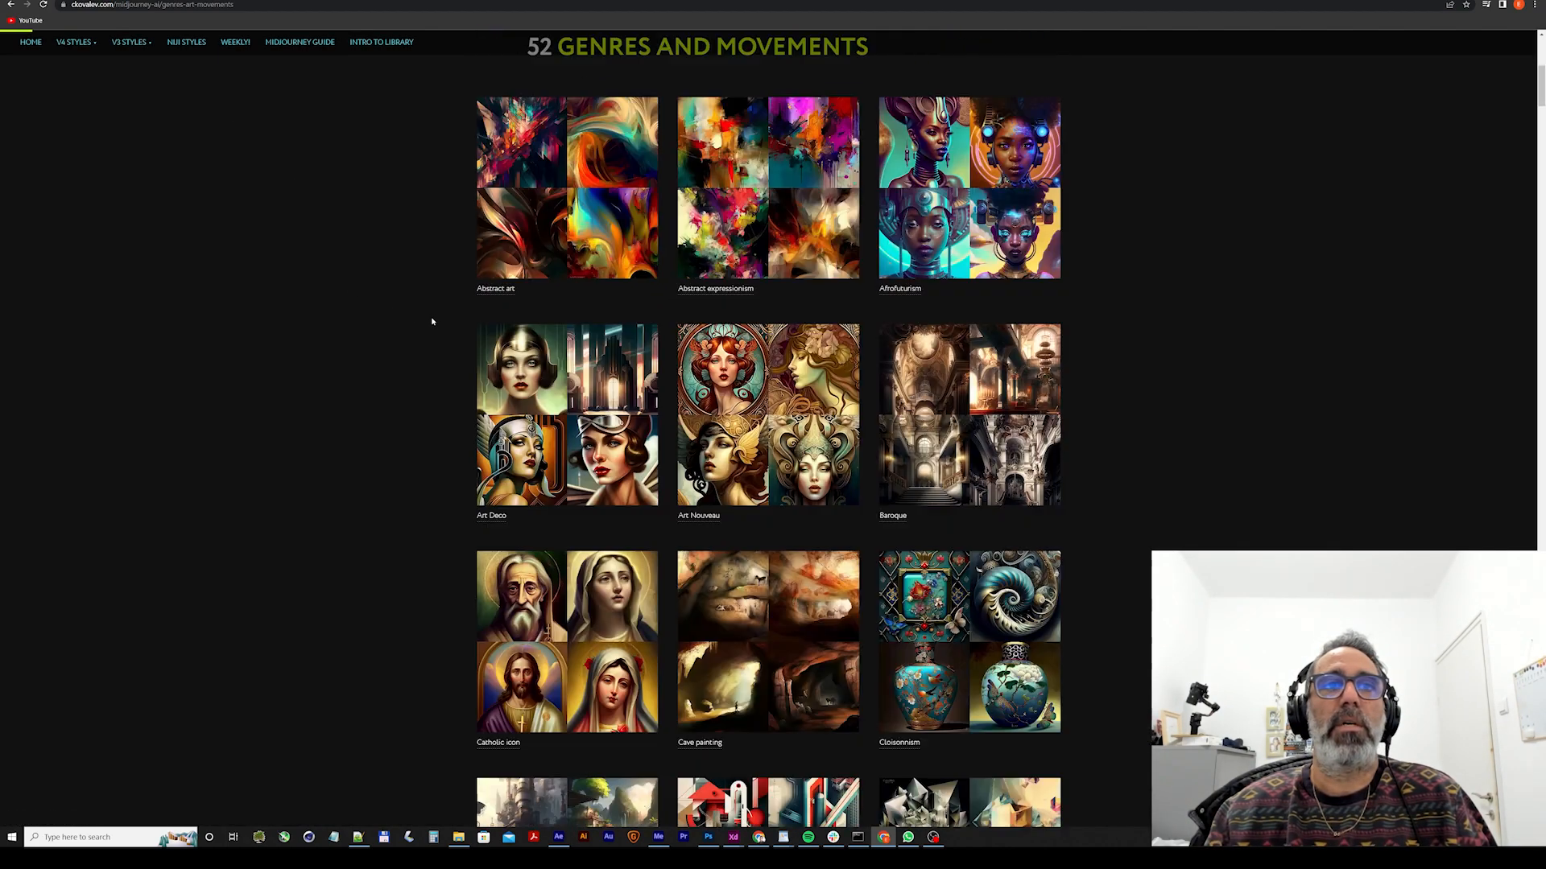
pyautogui.scroll(-8, 430, 322)
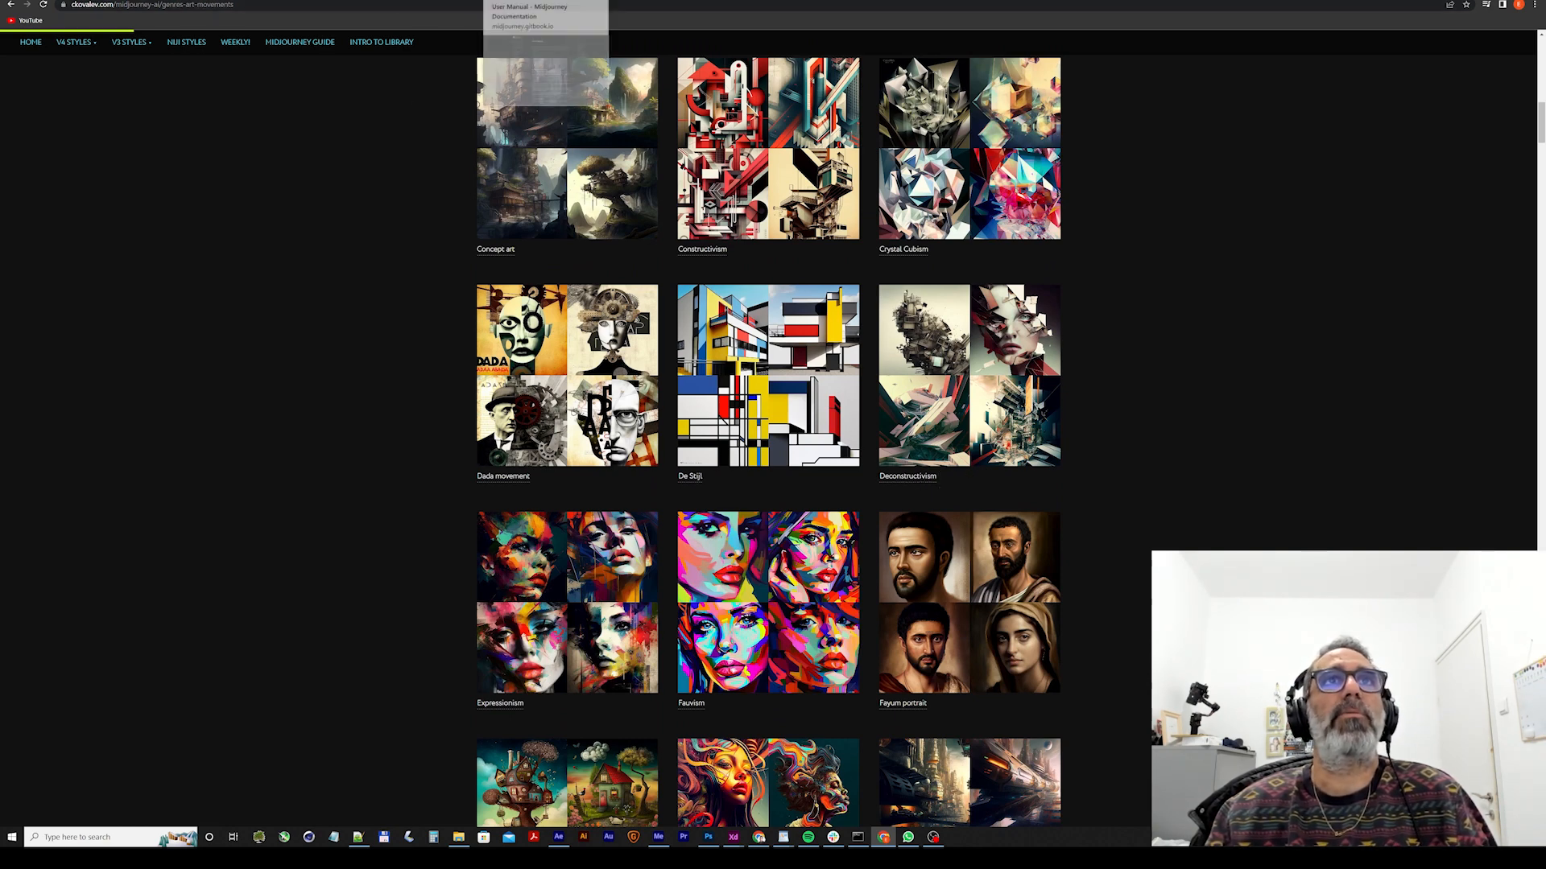
pyautogui.click(427, 1)
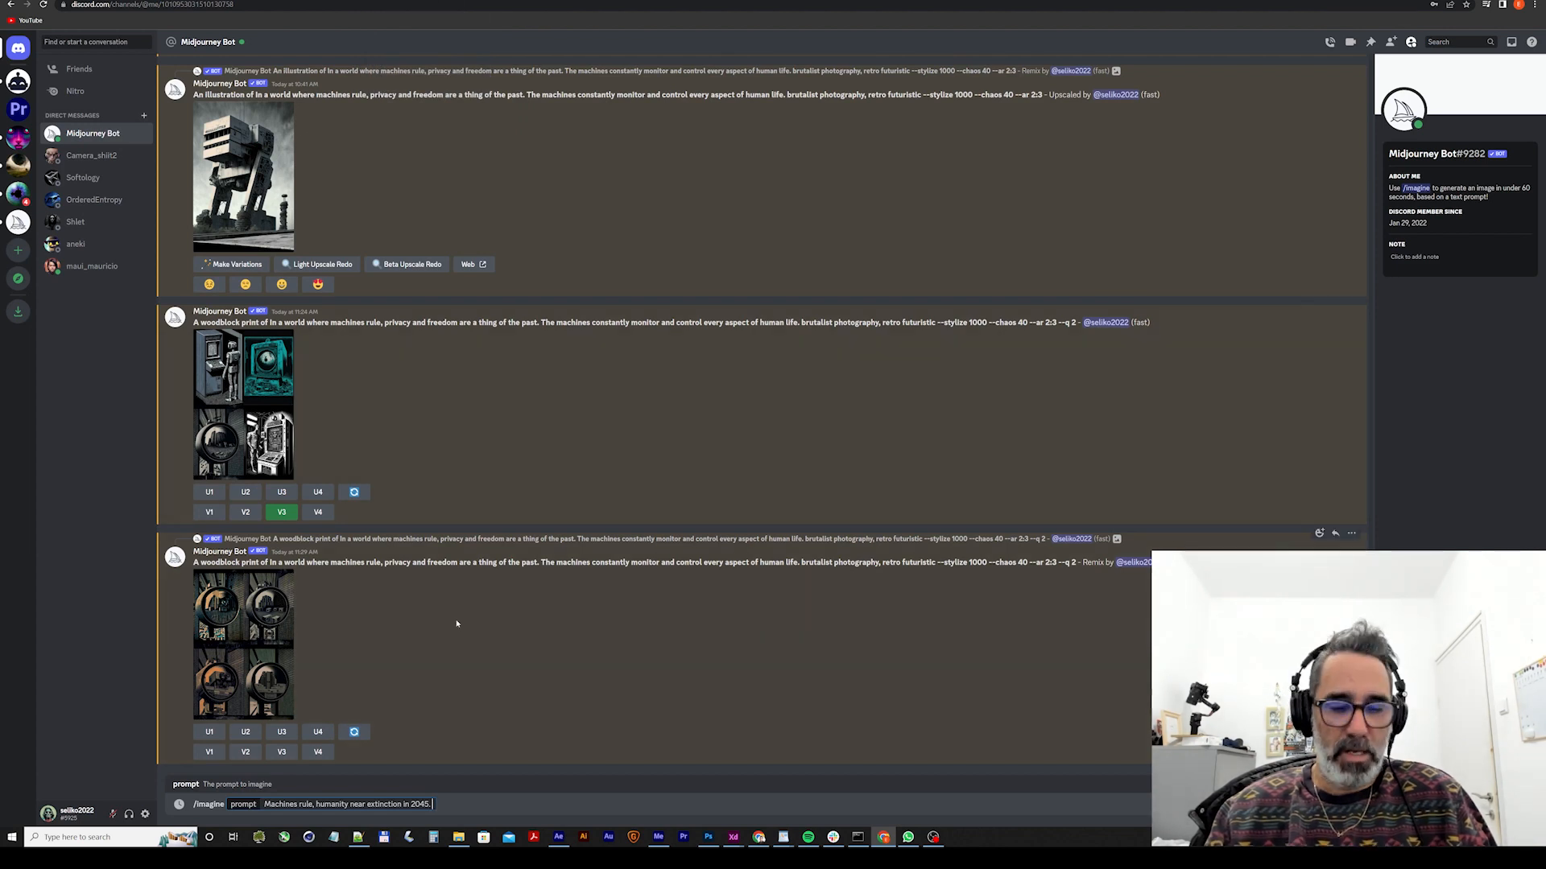
pyautogui.write('Deconstructivism')
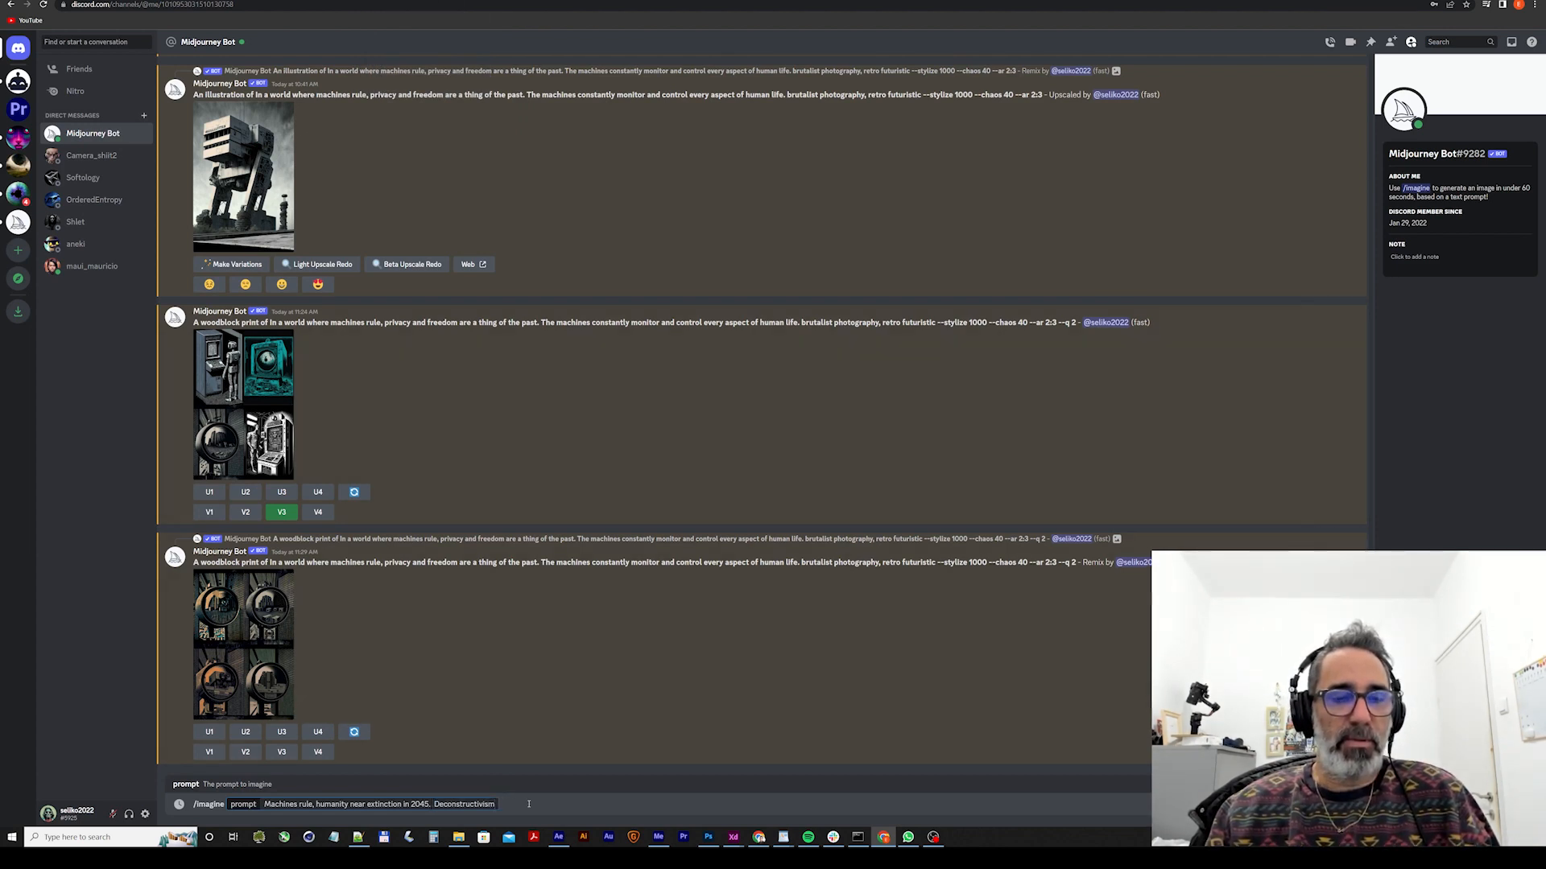
# Append "Retro futurism" as a further style to the /imagine prompt and submit it.
pyautogui.write('.')
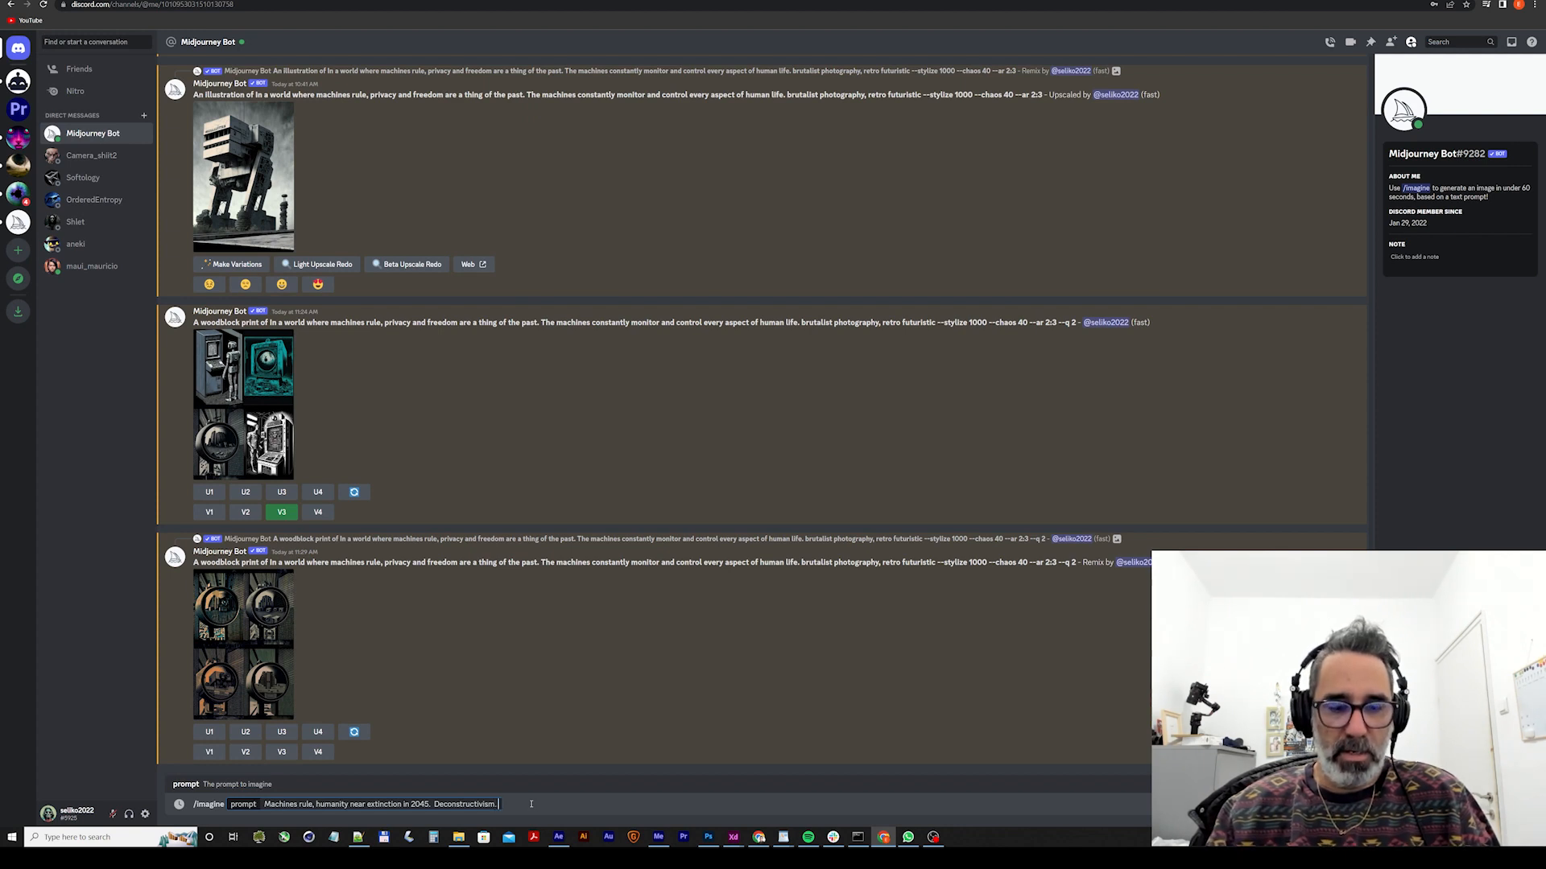
pyautogui.write(' Fetro')
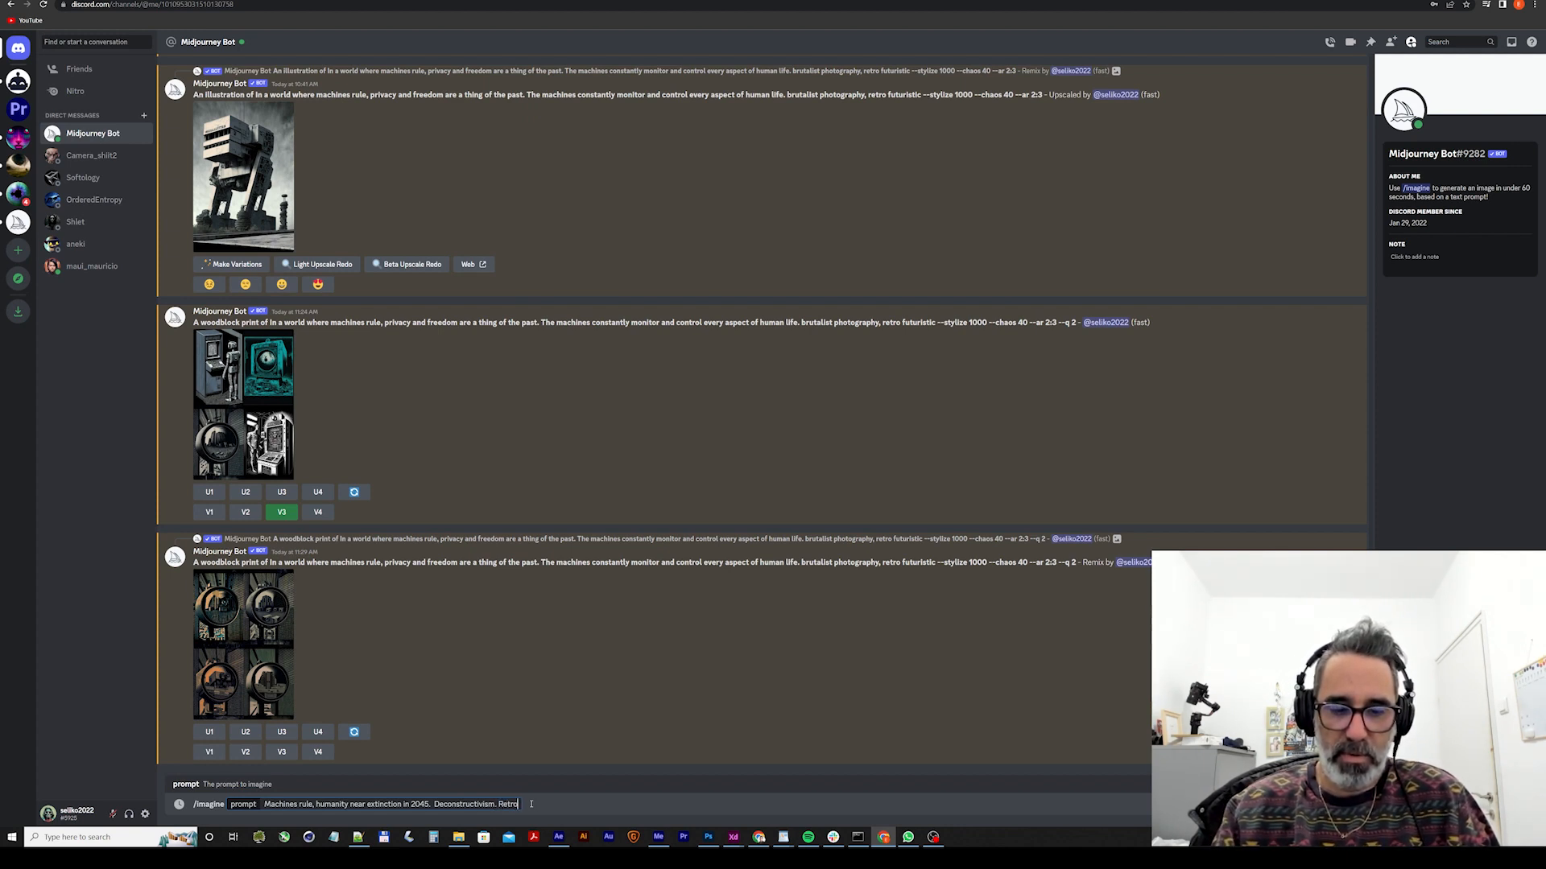
pyautogui.write(' futurism')
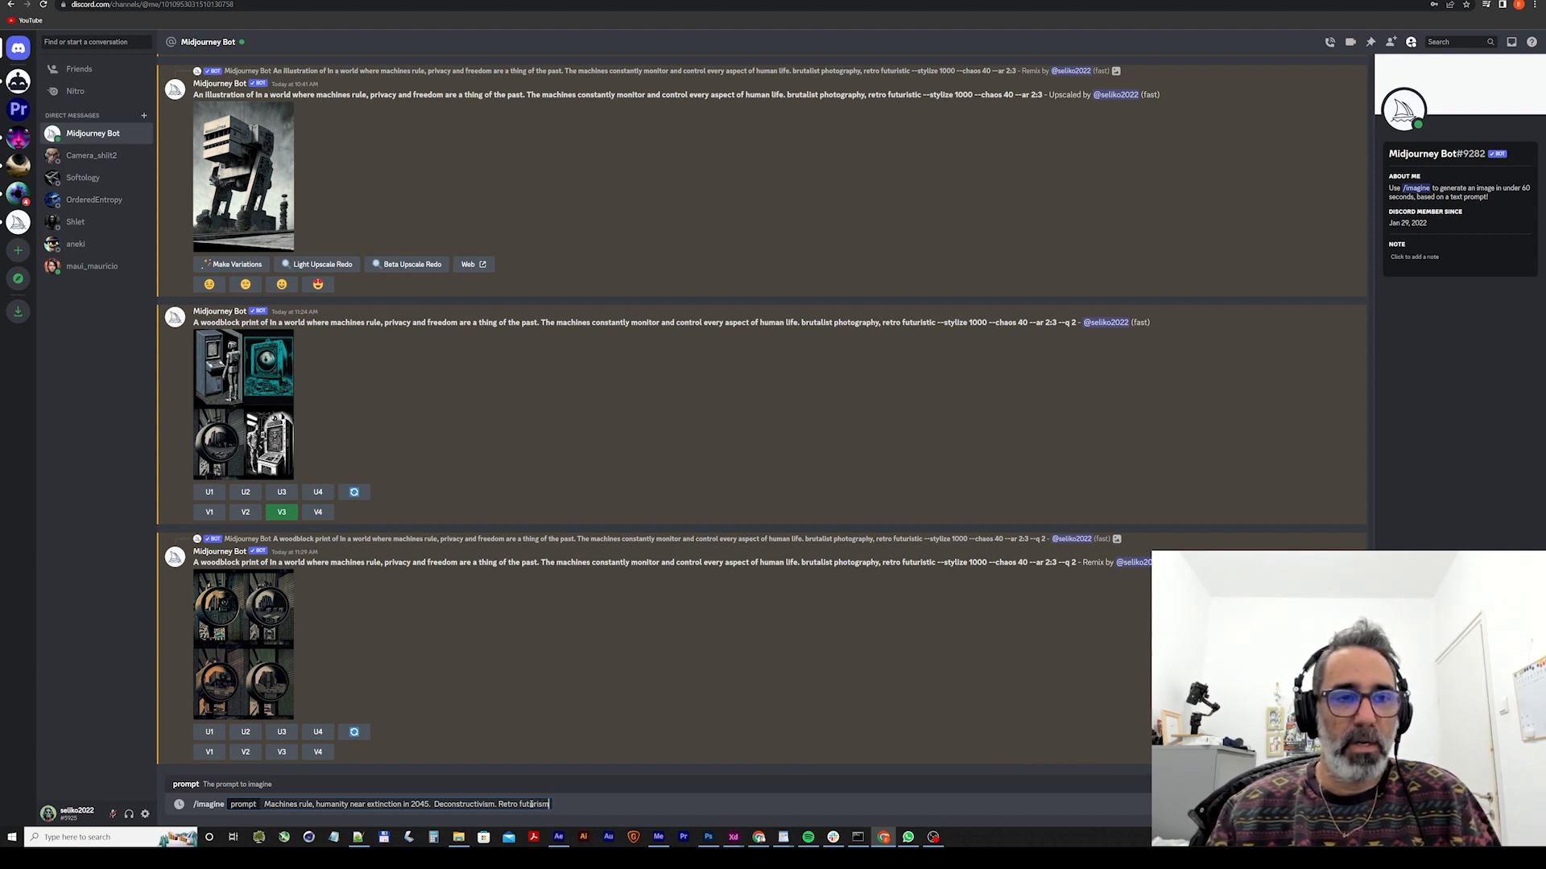
pyautogui.press('Return')
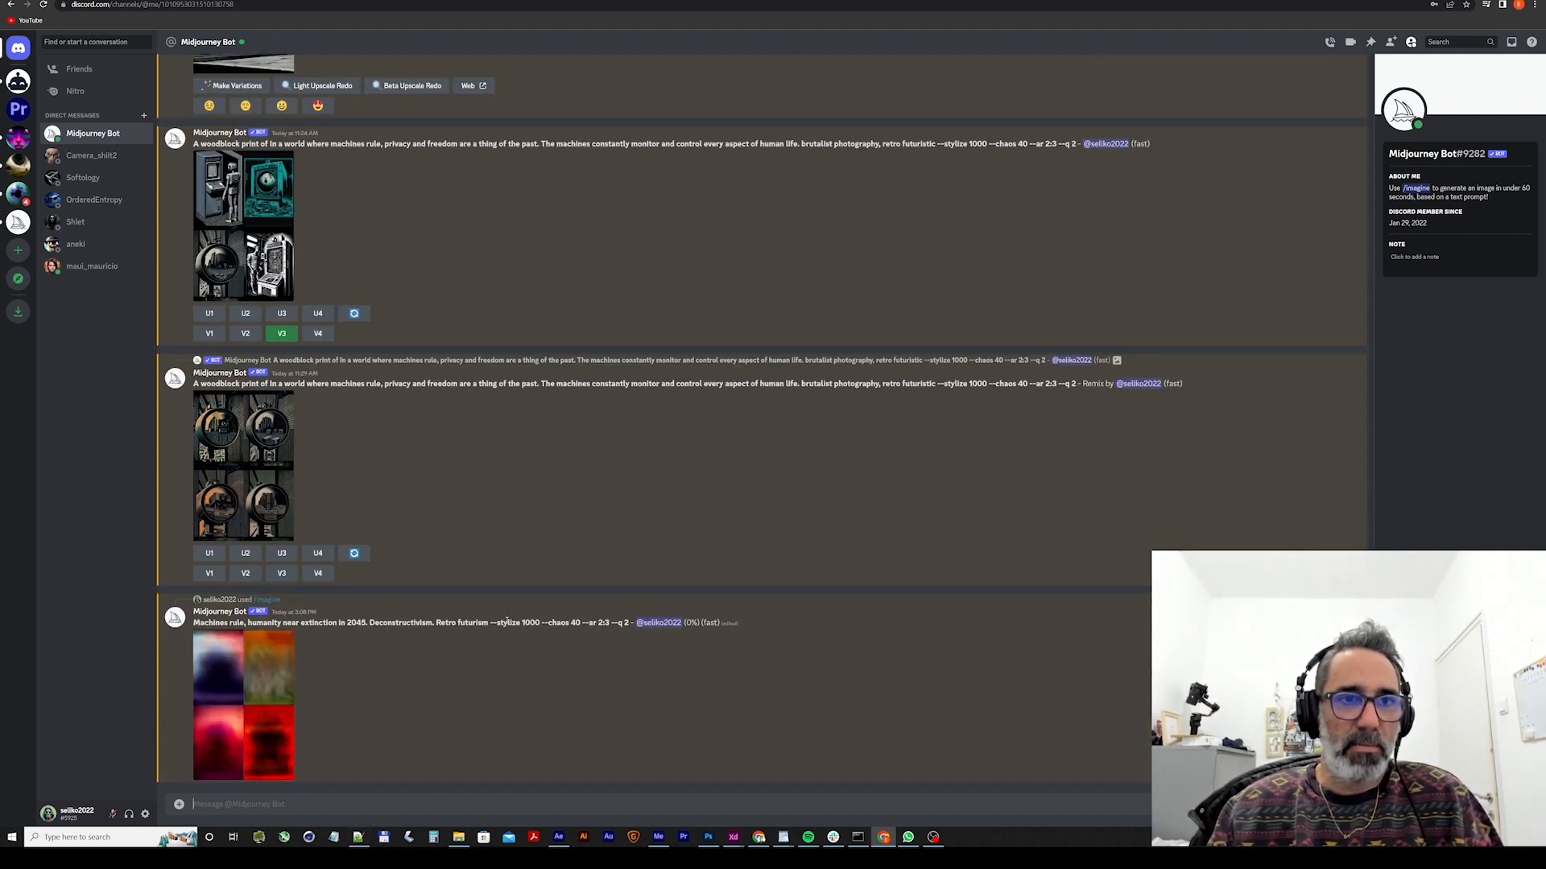
# Highlight the submitted prompt's suffix parameters, bring up the /prefer suffix command, and clear it without entering a value.
pyautogui.moveTo(492, 622); pyautogui.dragTo(609, 622)
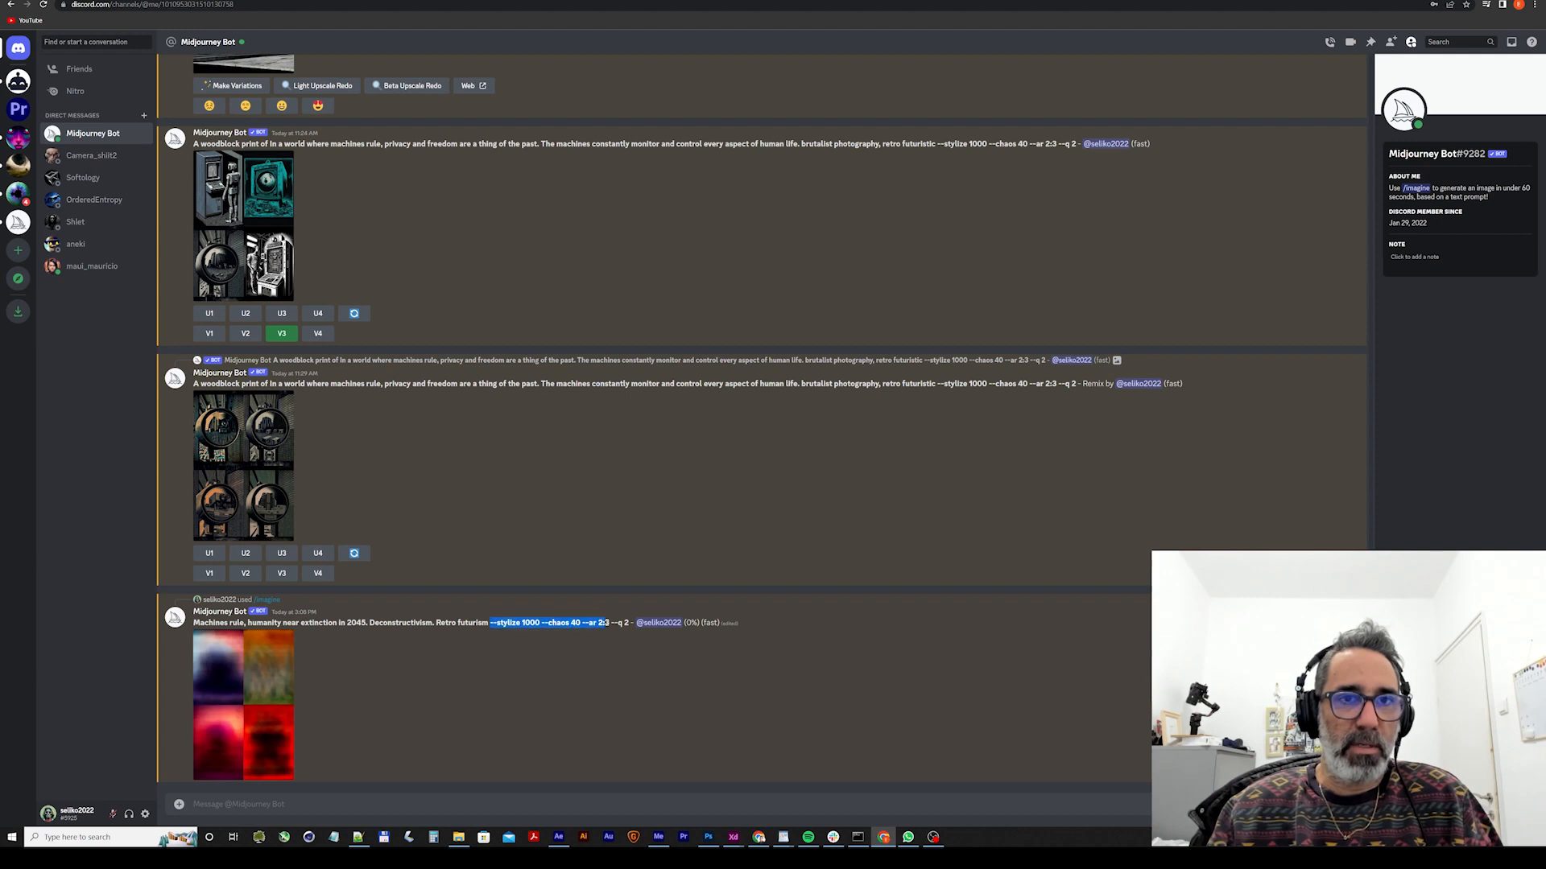
pyautogui.click(309, 807)
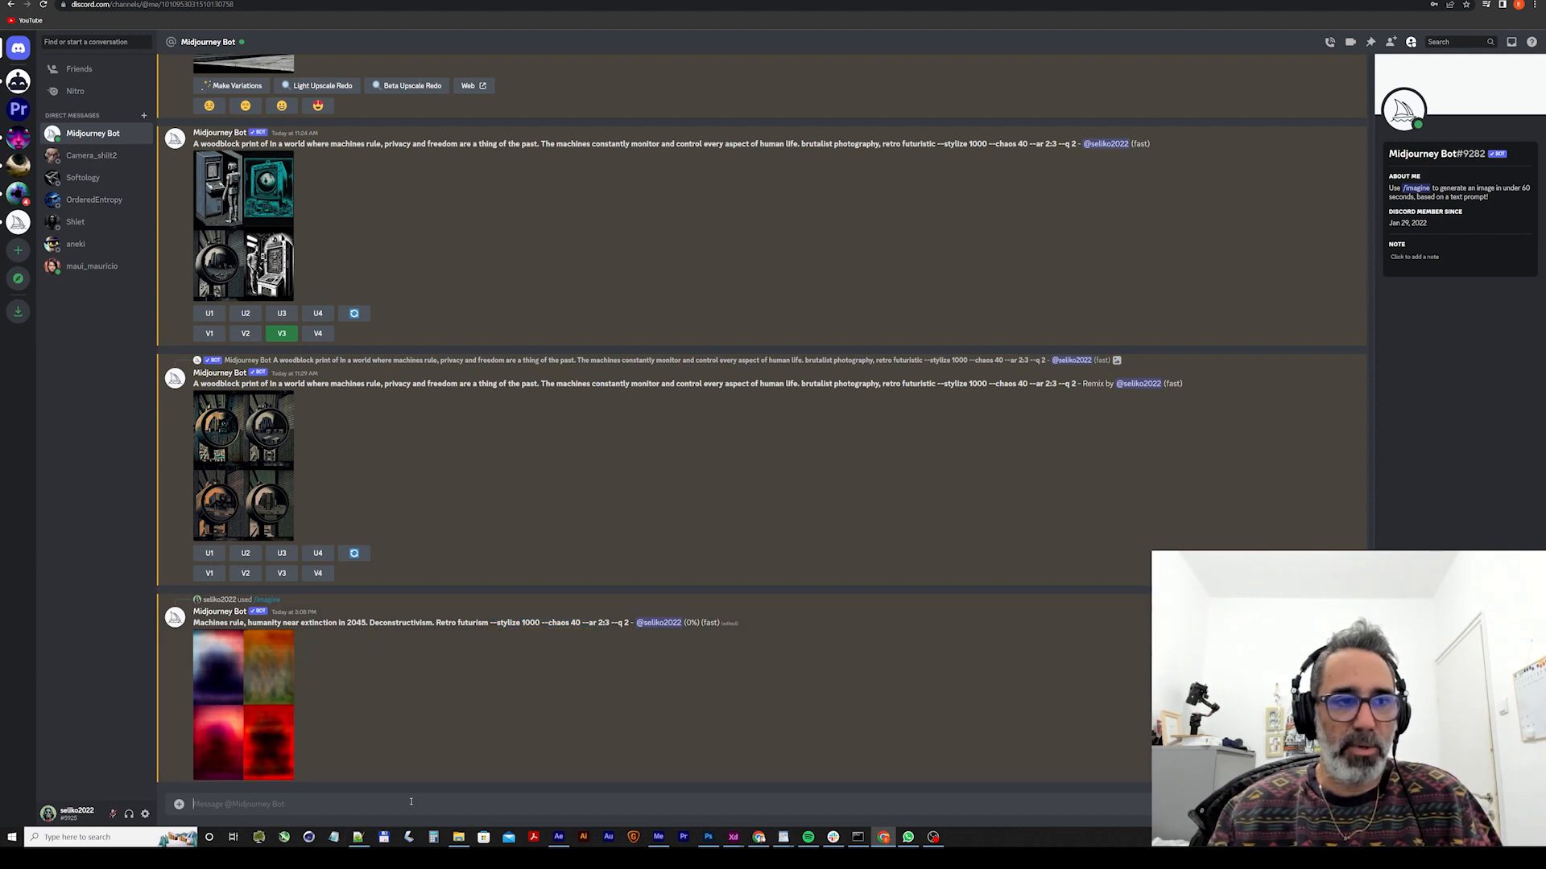
pyautogui.write('/')
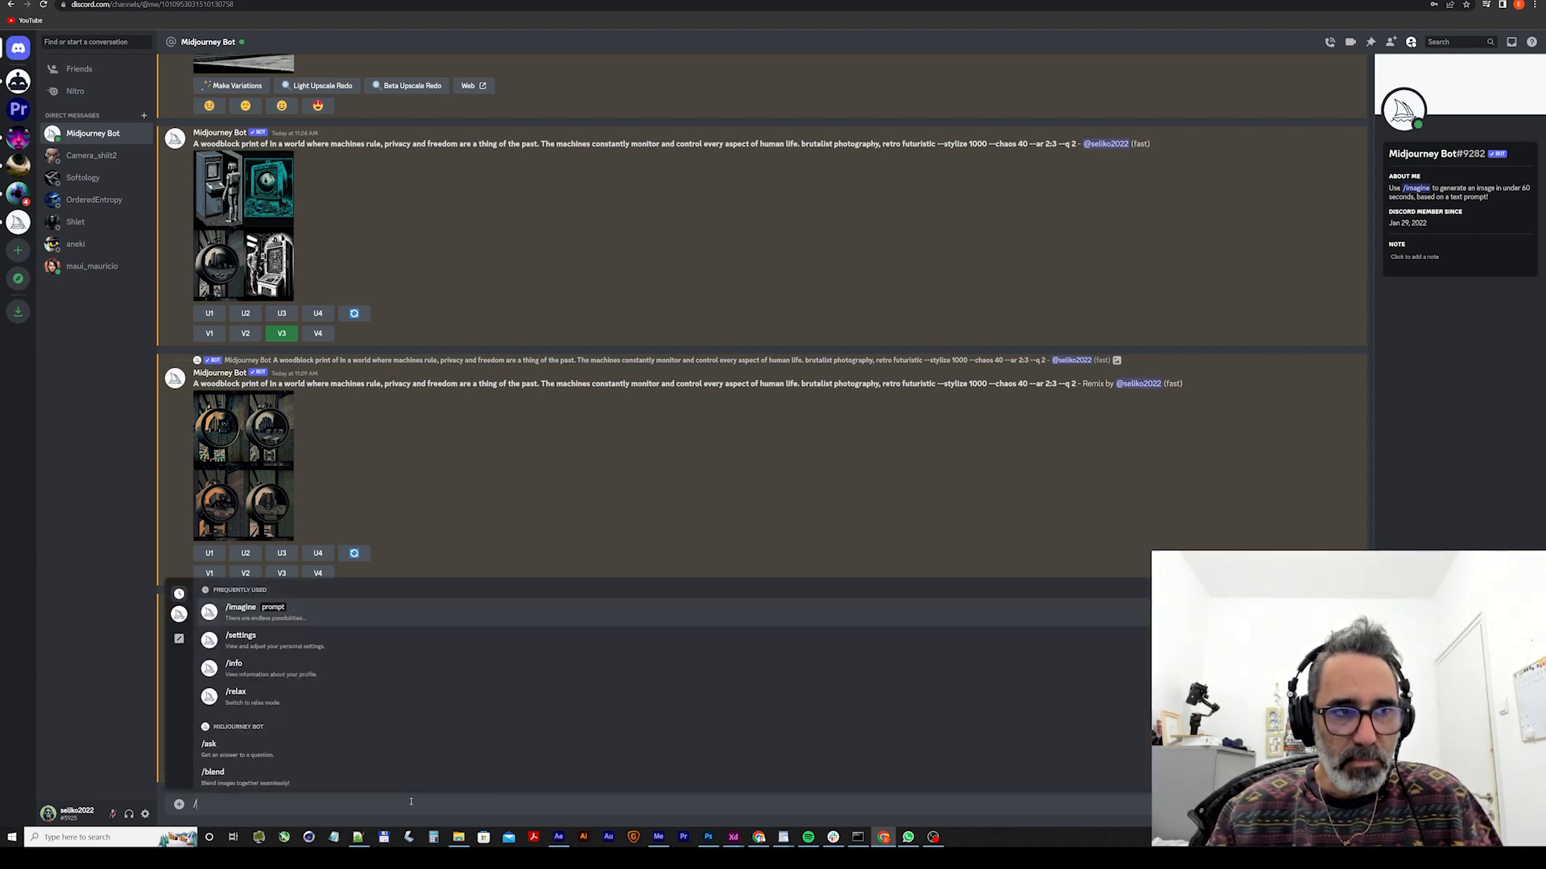
pyautogui.write('prefe')
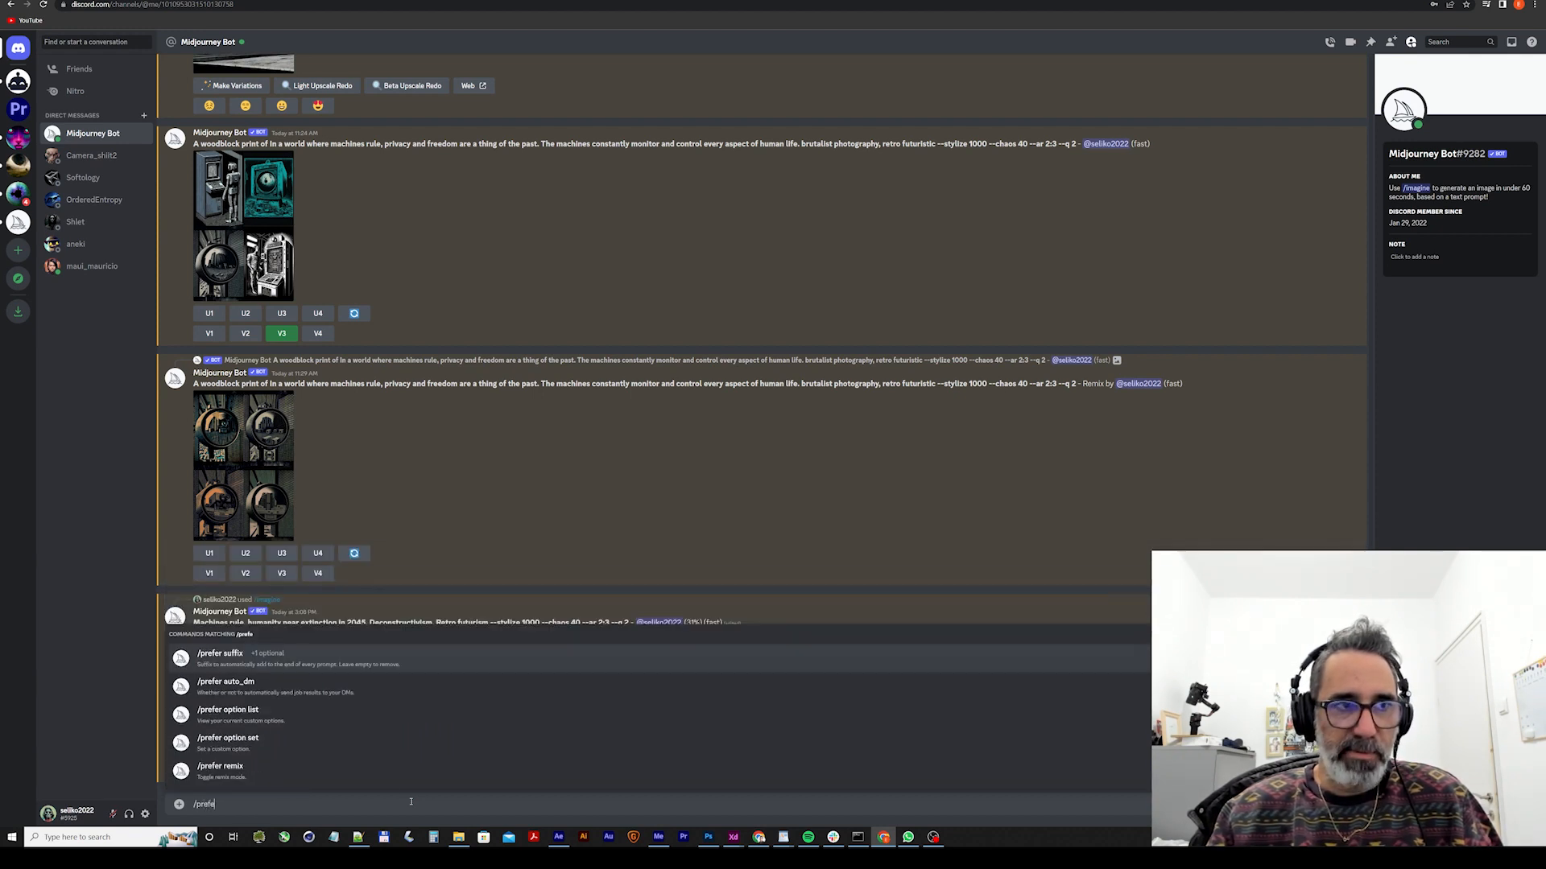
pyautogui.write('r')
pyautogui.press('Down')
pyautogui.press('Up')
pyautogui.press('Tab')
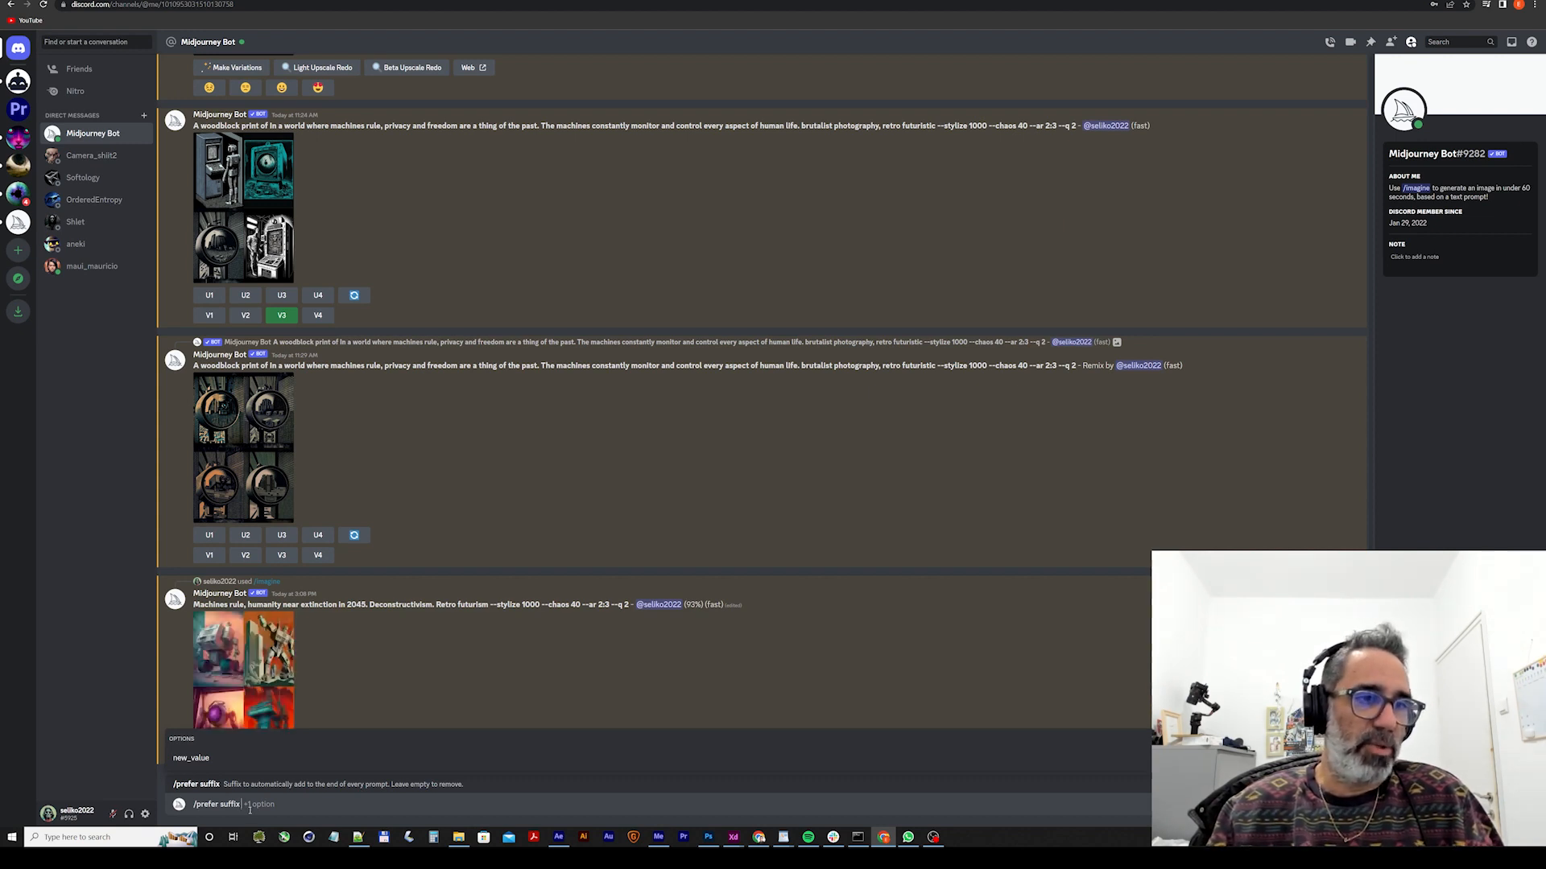
pyautogui.press('BackSpace')
pyautogui.press('BackSpace')
pyautogui.press('BackSpace')
pyautogui.press('BackSpace')
pyautogui.press('BackSpace')
pyautogui.press('BackSpace')
pyautogui.press('BackSpace')
pyautogui.press('BackSpace')
pyautogui.press('BackSpace')
pyautogui.press('BackSpace')
pyautogui.press('BackSpace')
pyautogui.press('BackSpace')
pyautogui.press('BackSpace')
pyautogui.press('BackSpace')
pyautogui.press('BackSpace')
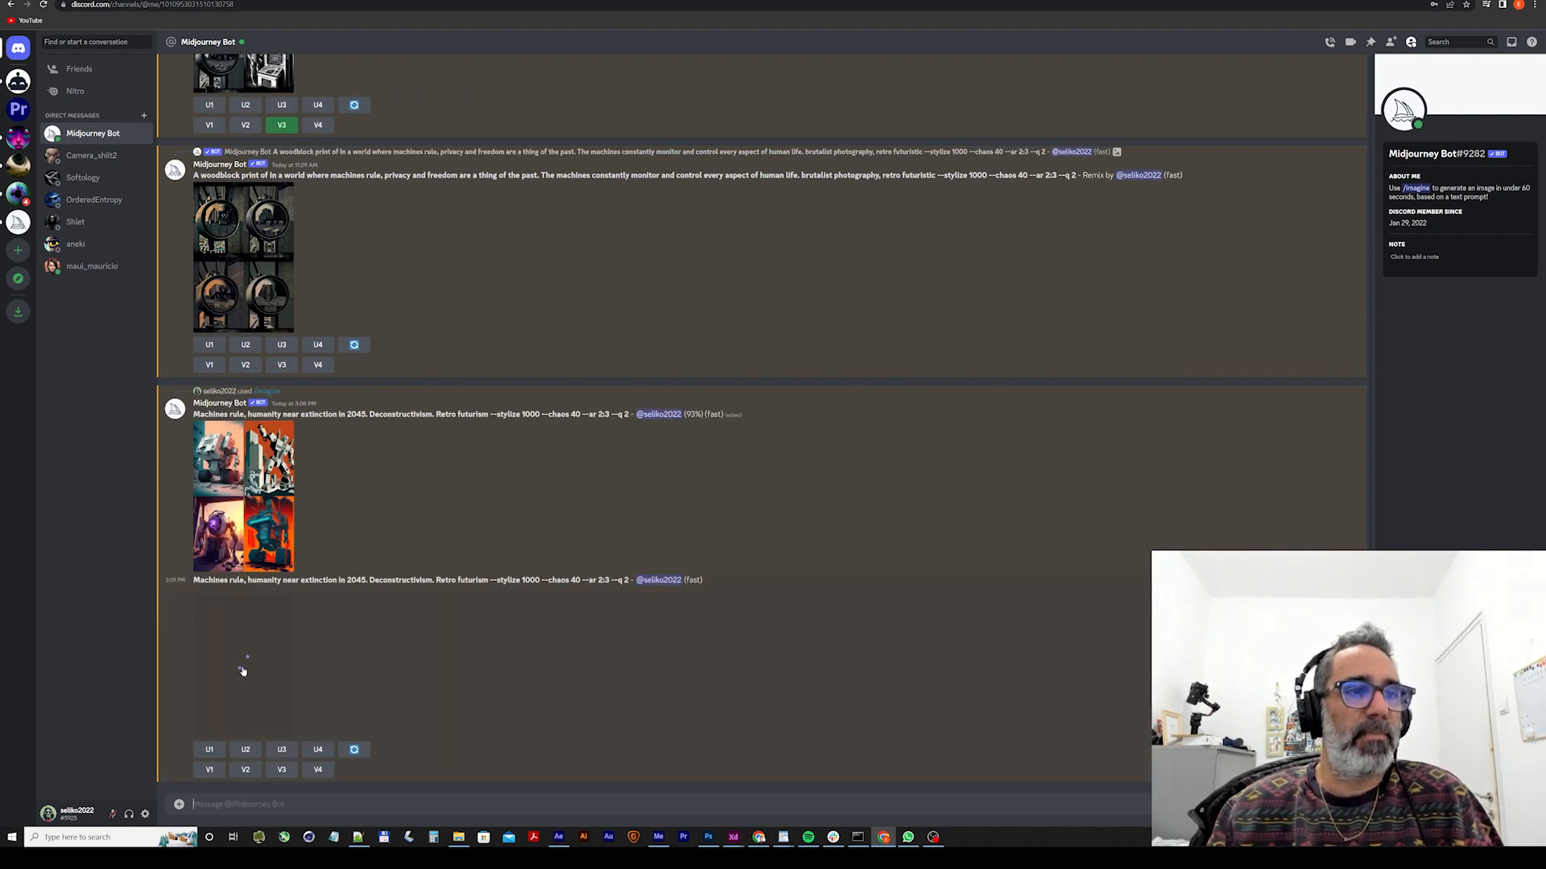
# Open the finished four-image grid for the "Machines rule" prompt in the enlarged view.
pyautogui.click(250, 614)
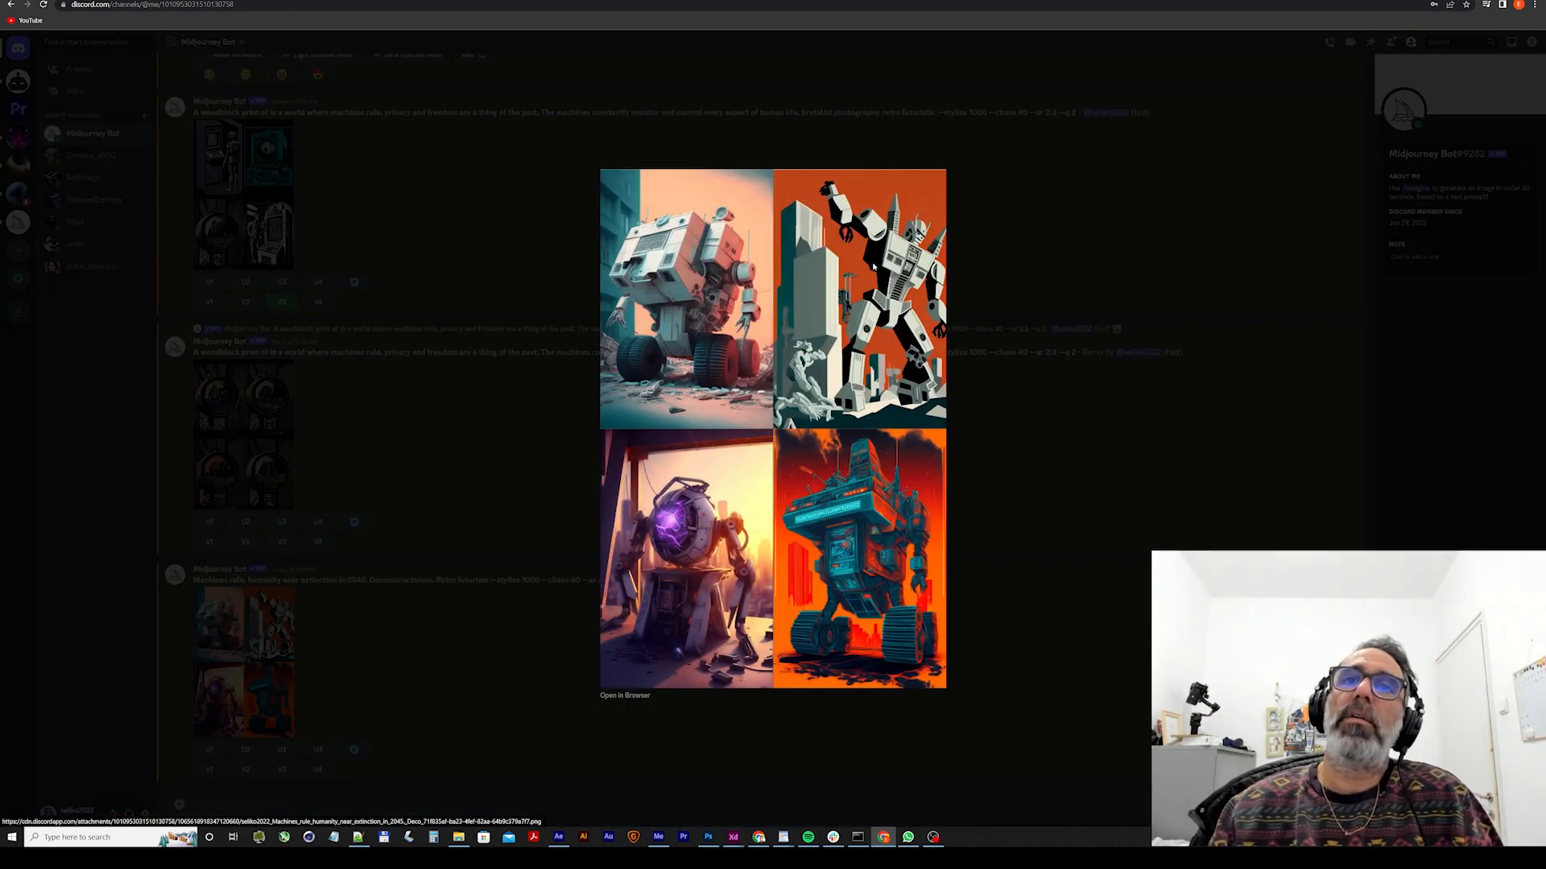
# Copy the submitted prompt's wording into a new message, append "Monochromatic. --no color" and send it to the bot.
pyautogui.click(1046, 611)
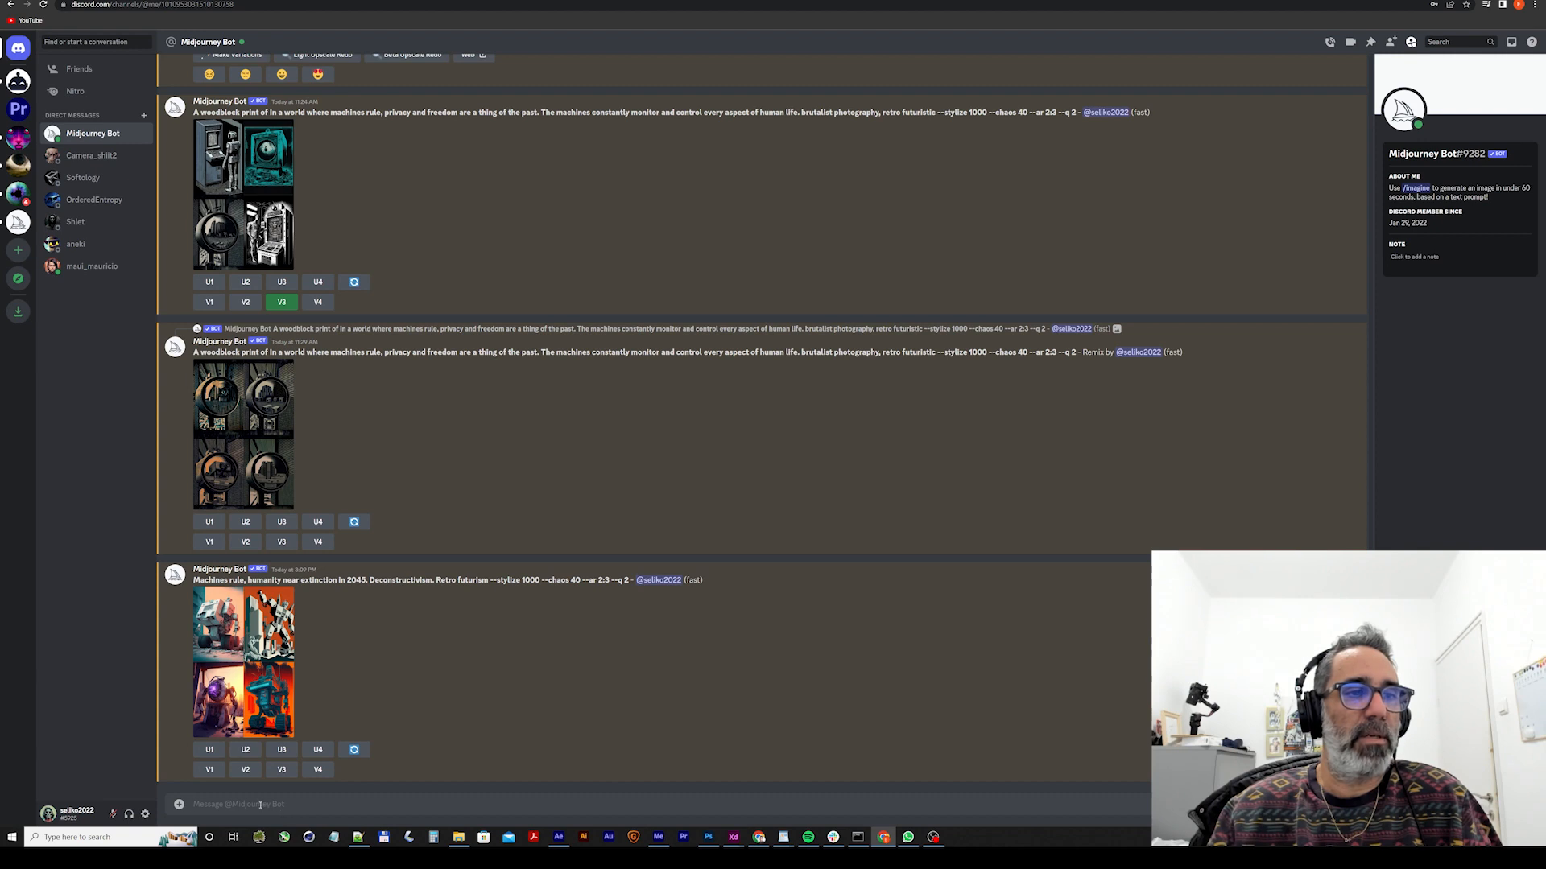
pyautogui.moveTo(194, 580); pyautogui.dragTo(488, 580)
pyautogui.hotkey('ctrl', 'c')
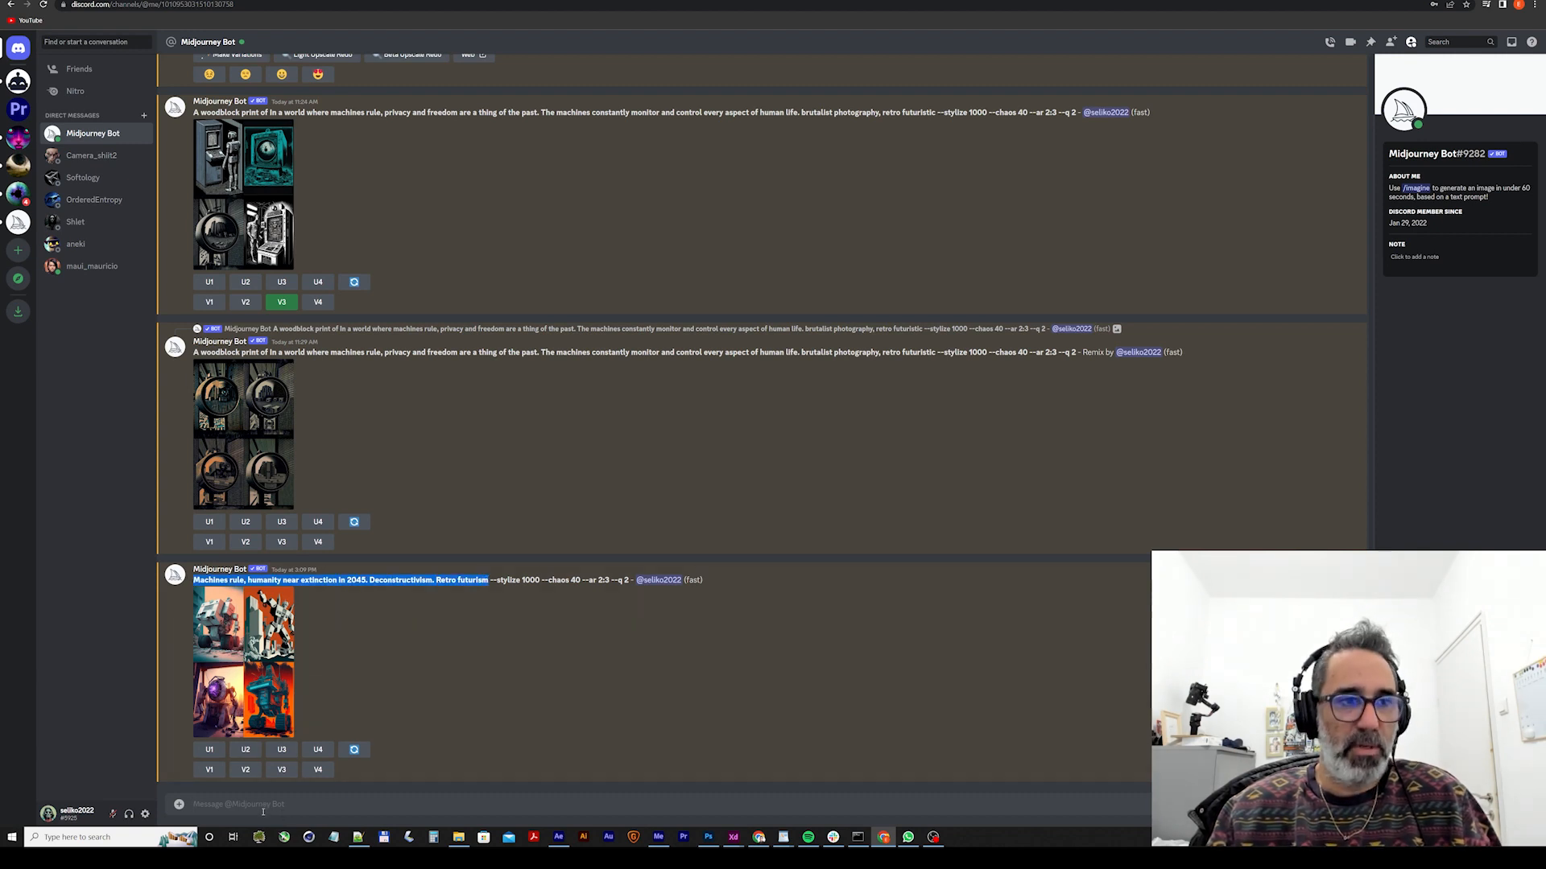
pyautogui.click(256, 805)
pyautogui.hotkey('ctrl', 'v')
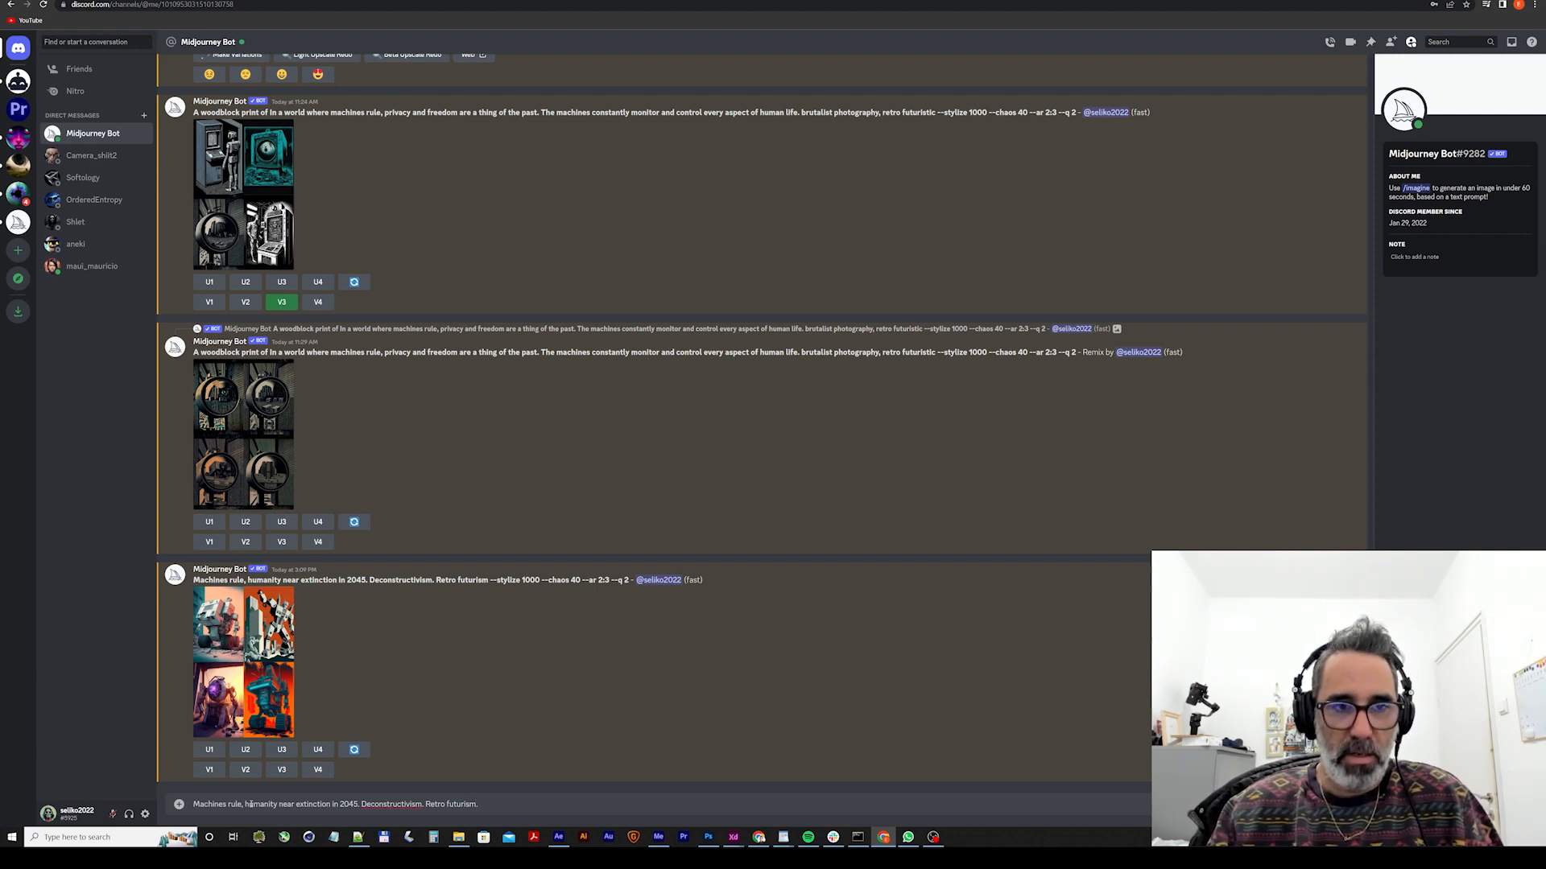
pyautogui.write('. Mono')
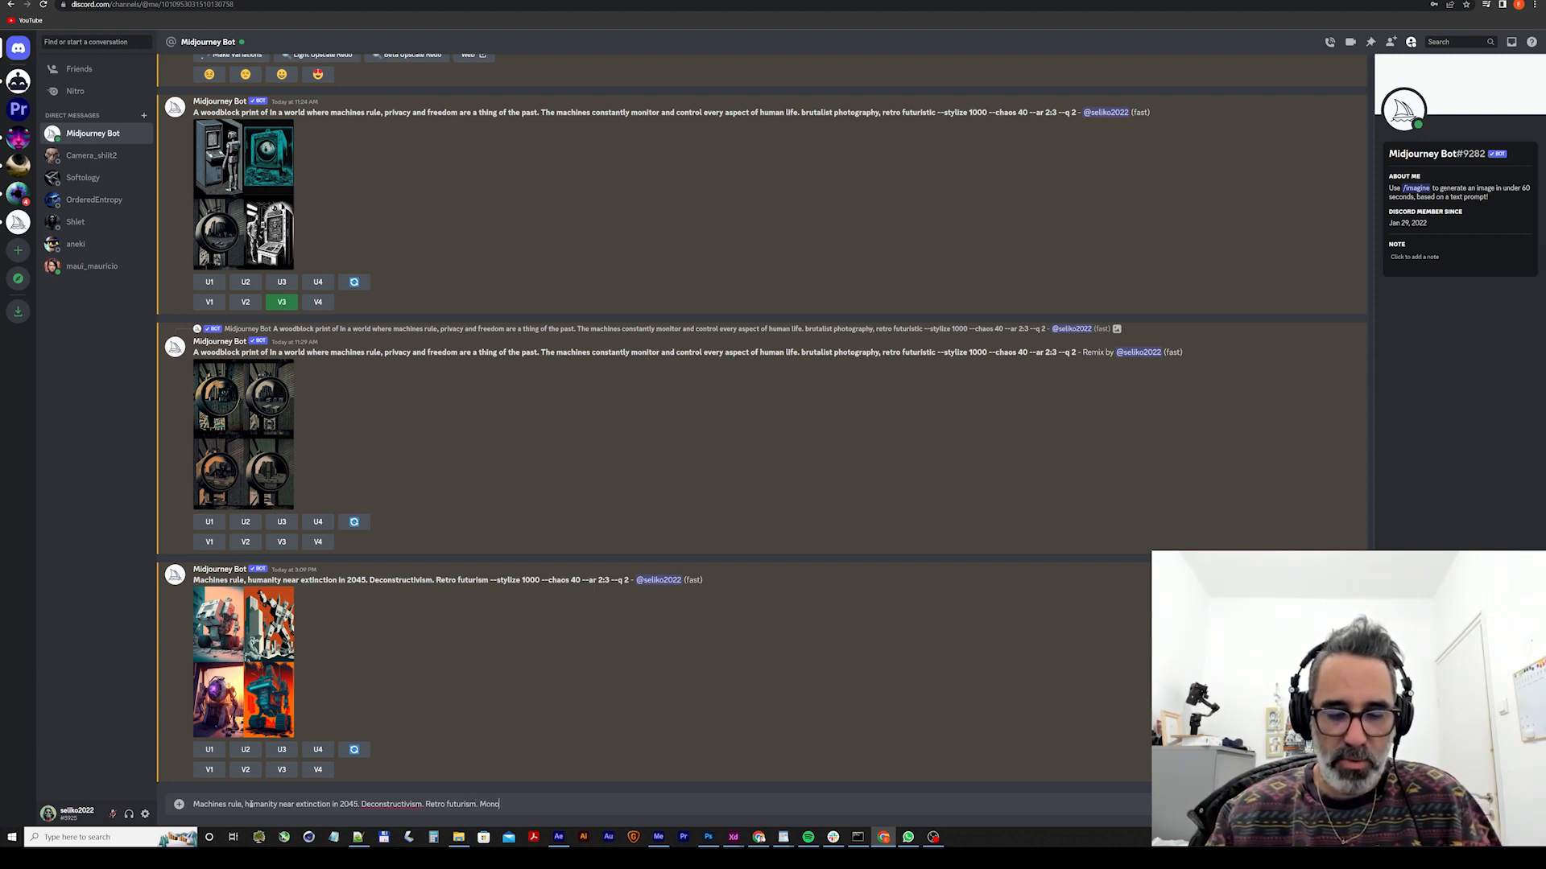
pyautogui.write('chromatic. --')
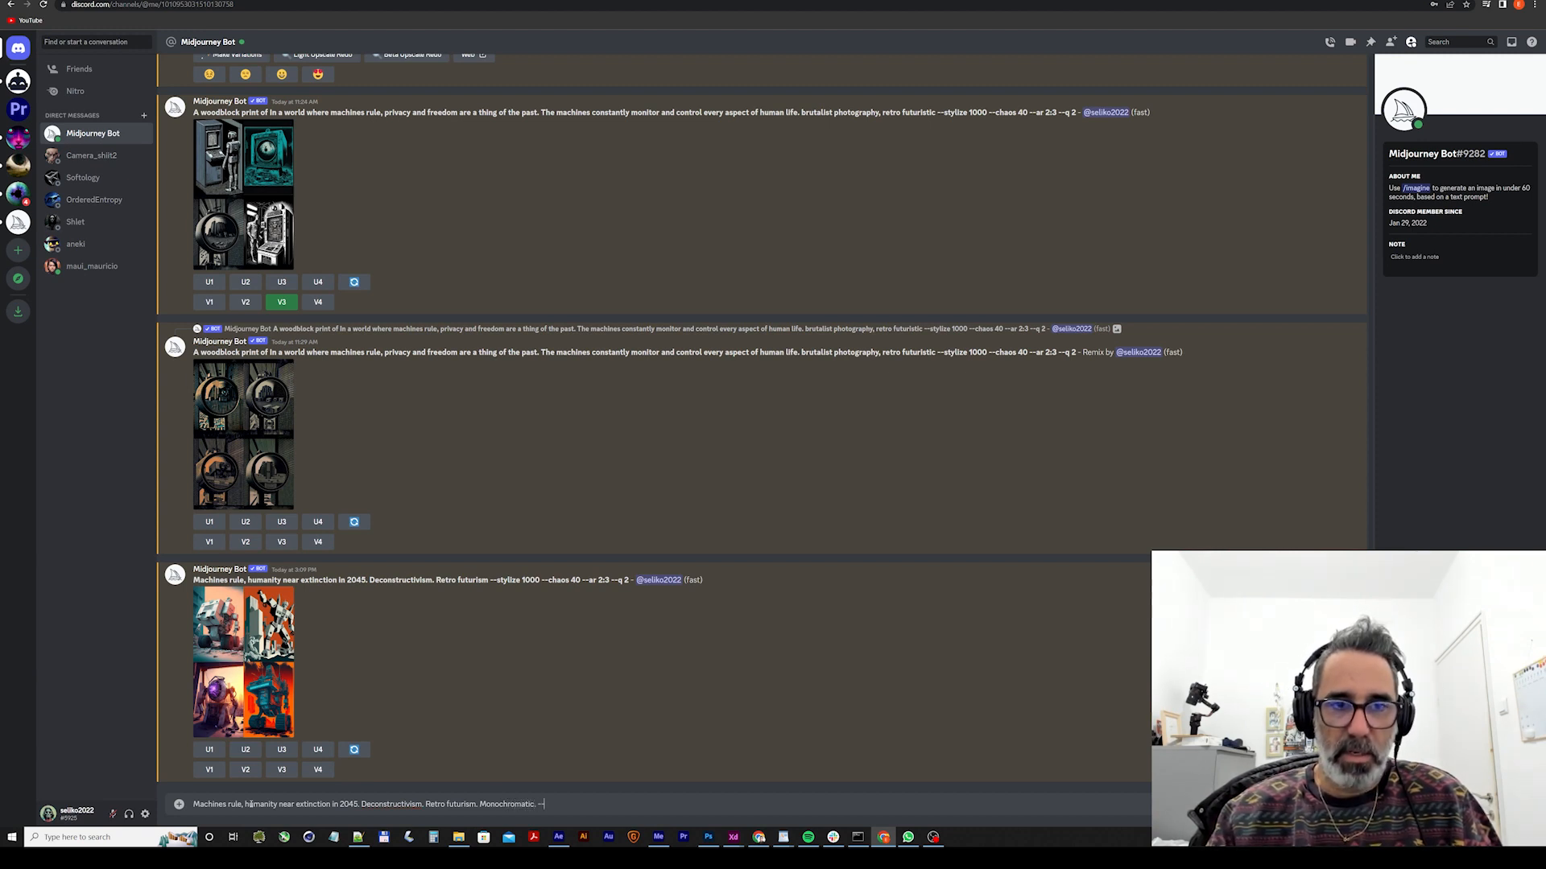
pyautogui.write('no co')
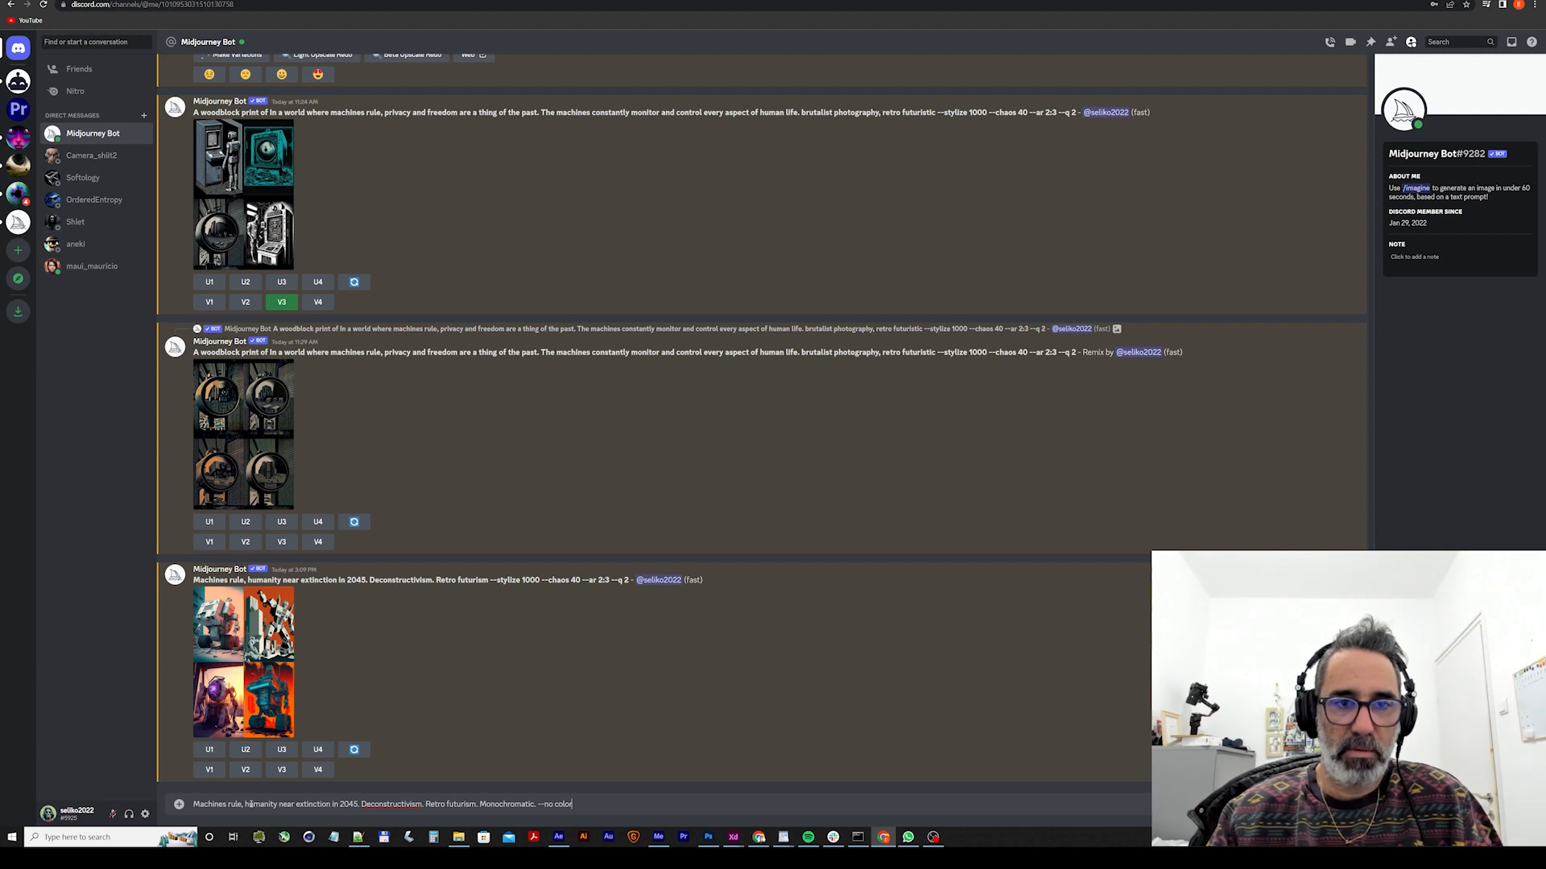
pyautogui.write('lor')
pyautogui.press('Return')
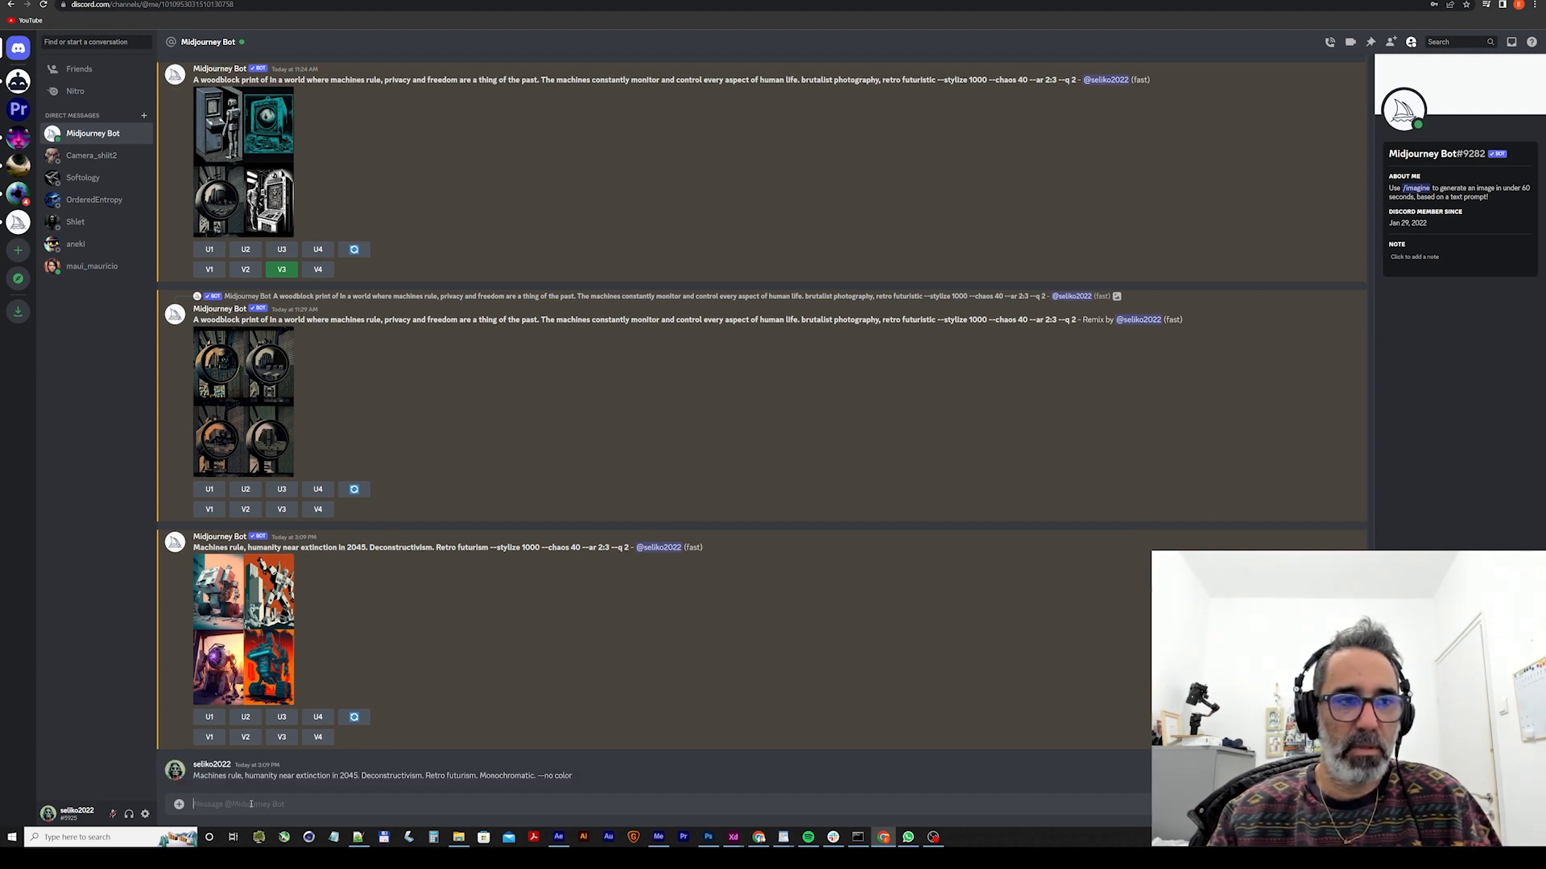
# Submit an /imagine prompt reusing the full text of the sent message, including "Monochromatic. --no color".
pyautogui.write('/imagin')
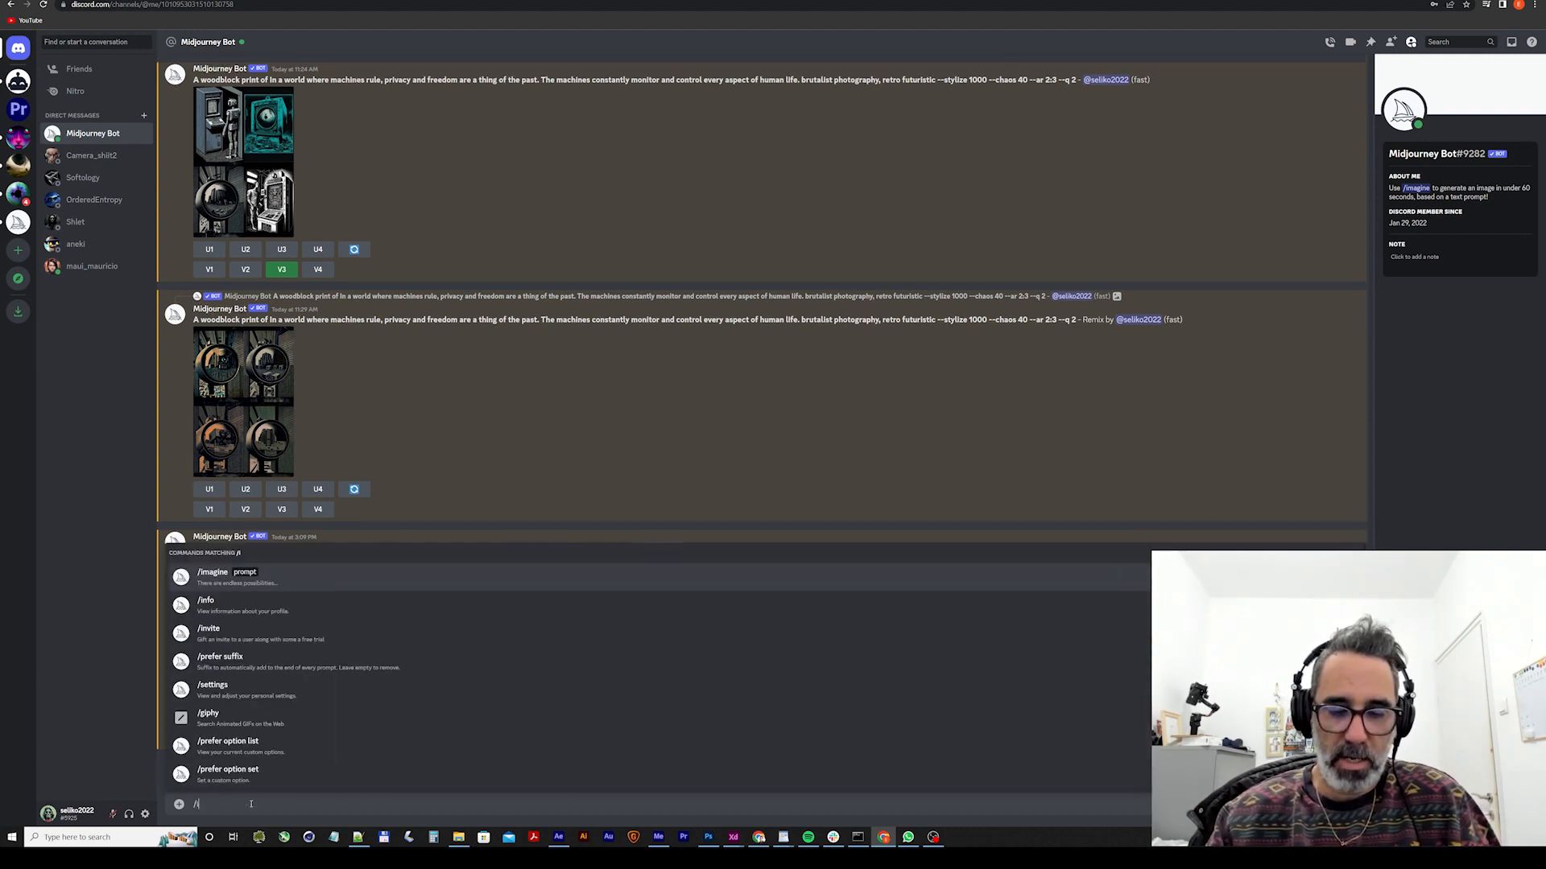
pyautogui.write('e')
pyautogui.press('Tab')
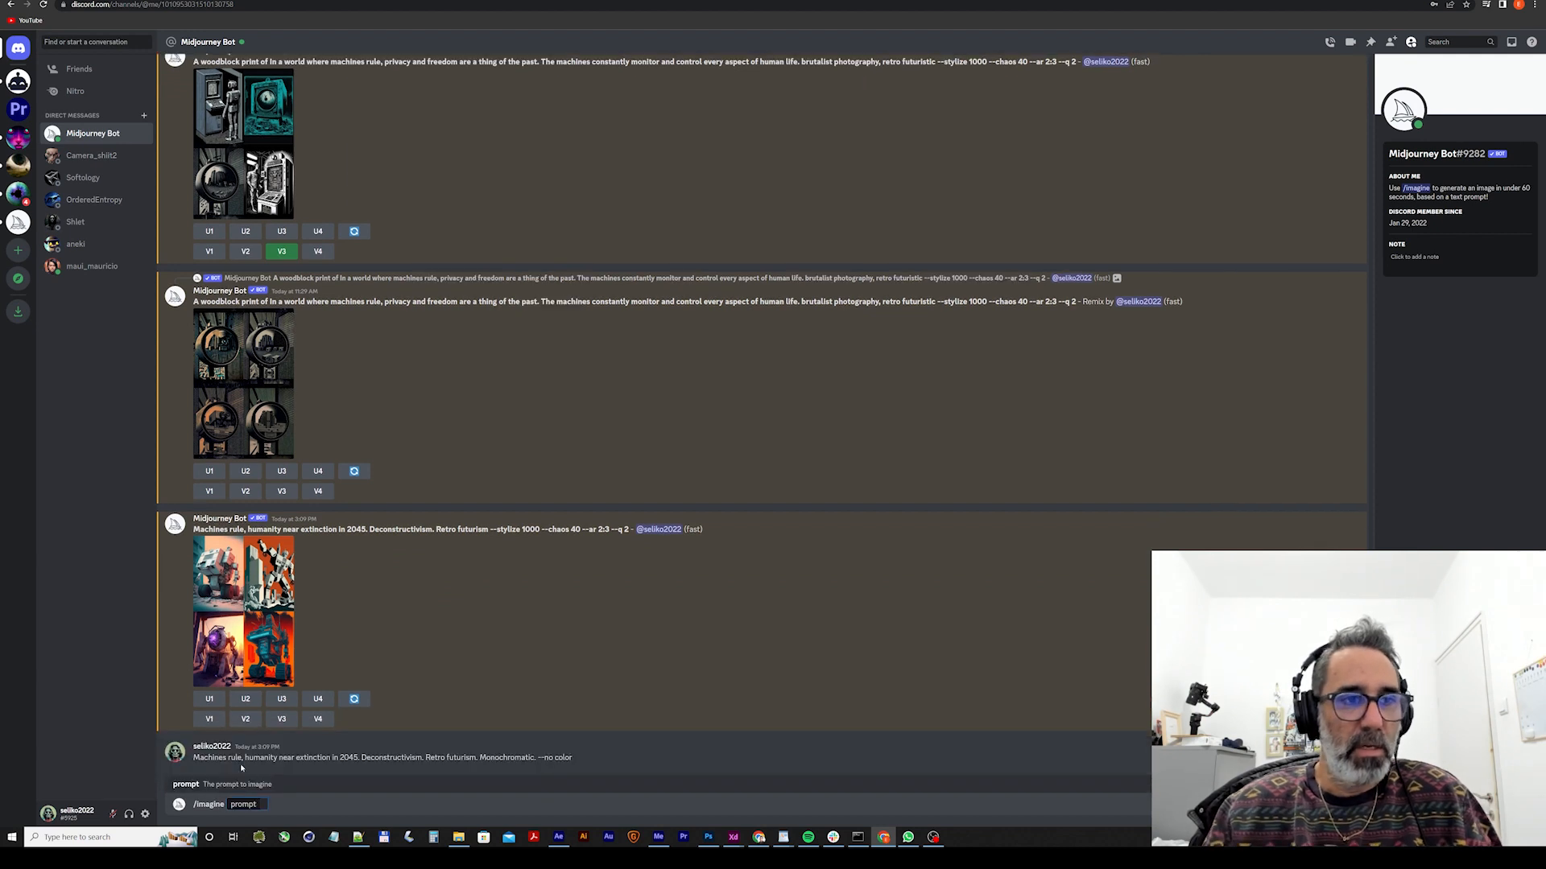
pyautogui.tripleClick(495, 754)
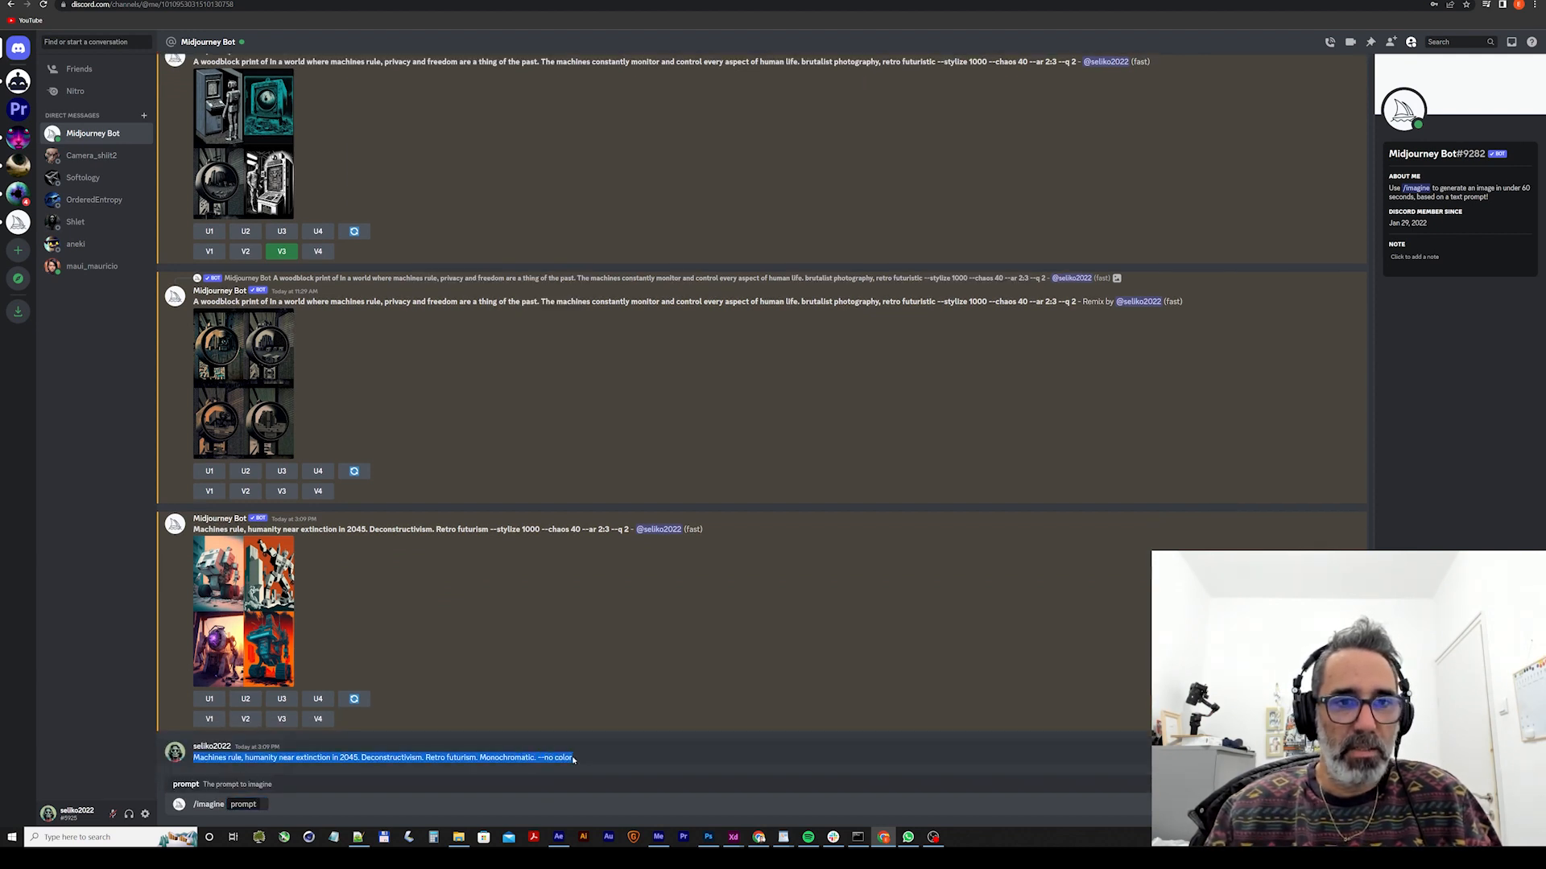
pyautogui.click(271, 805)
pyautogui.hotkey('ctrl', 'v')
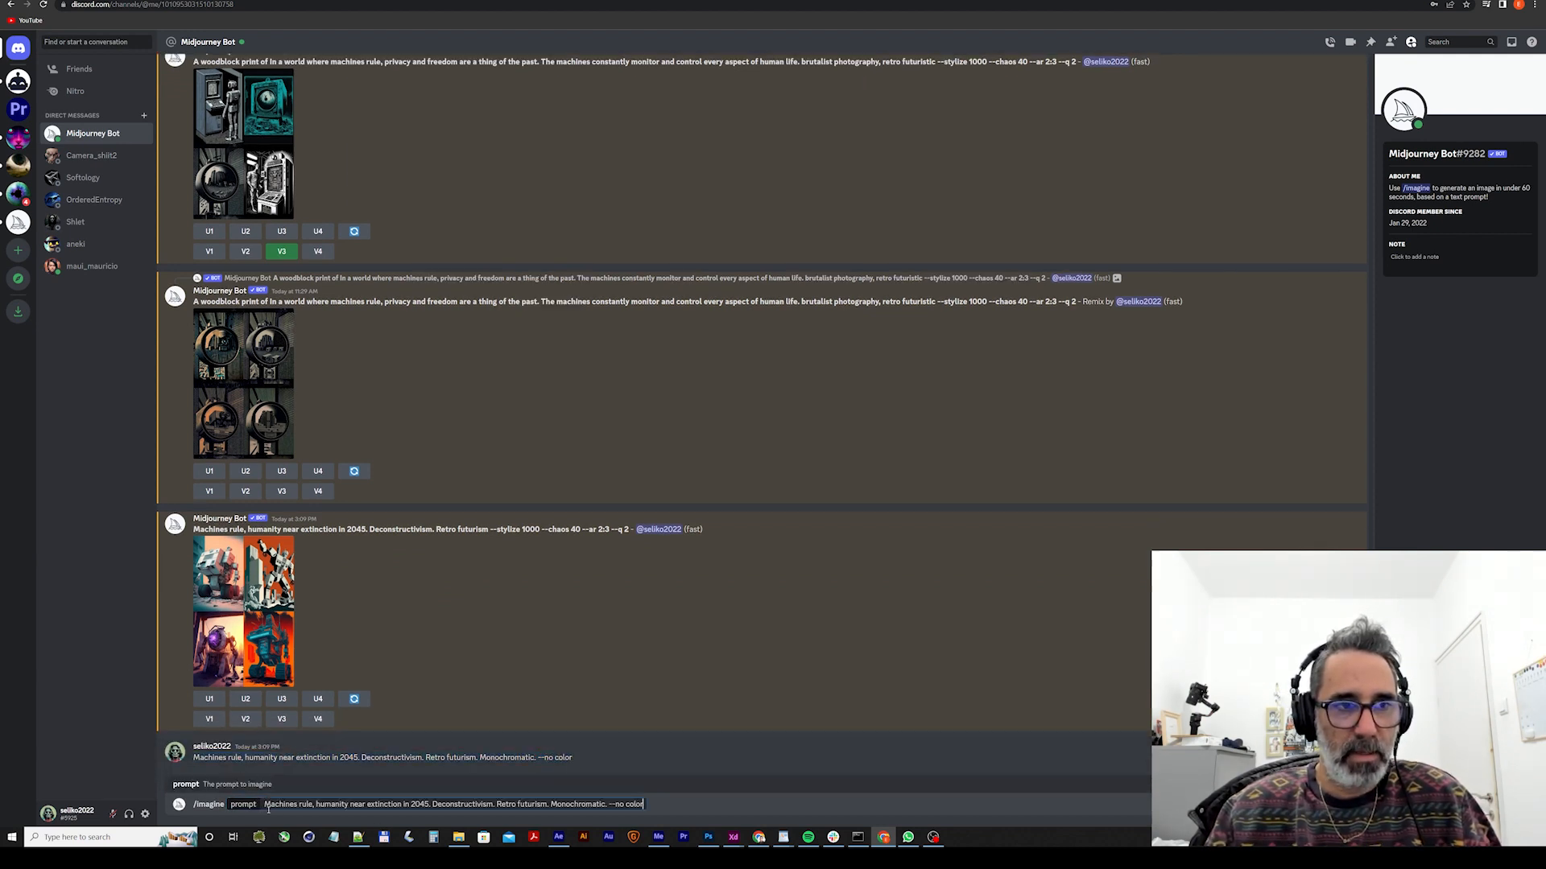
pyautogui.press('Return')
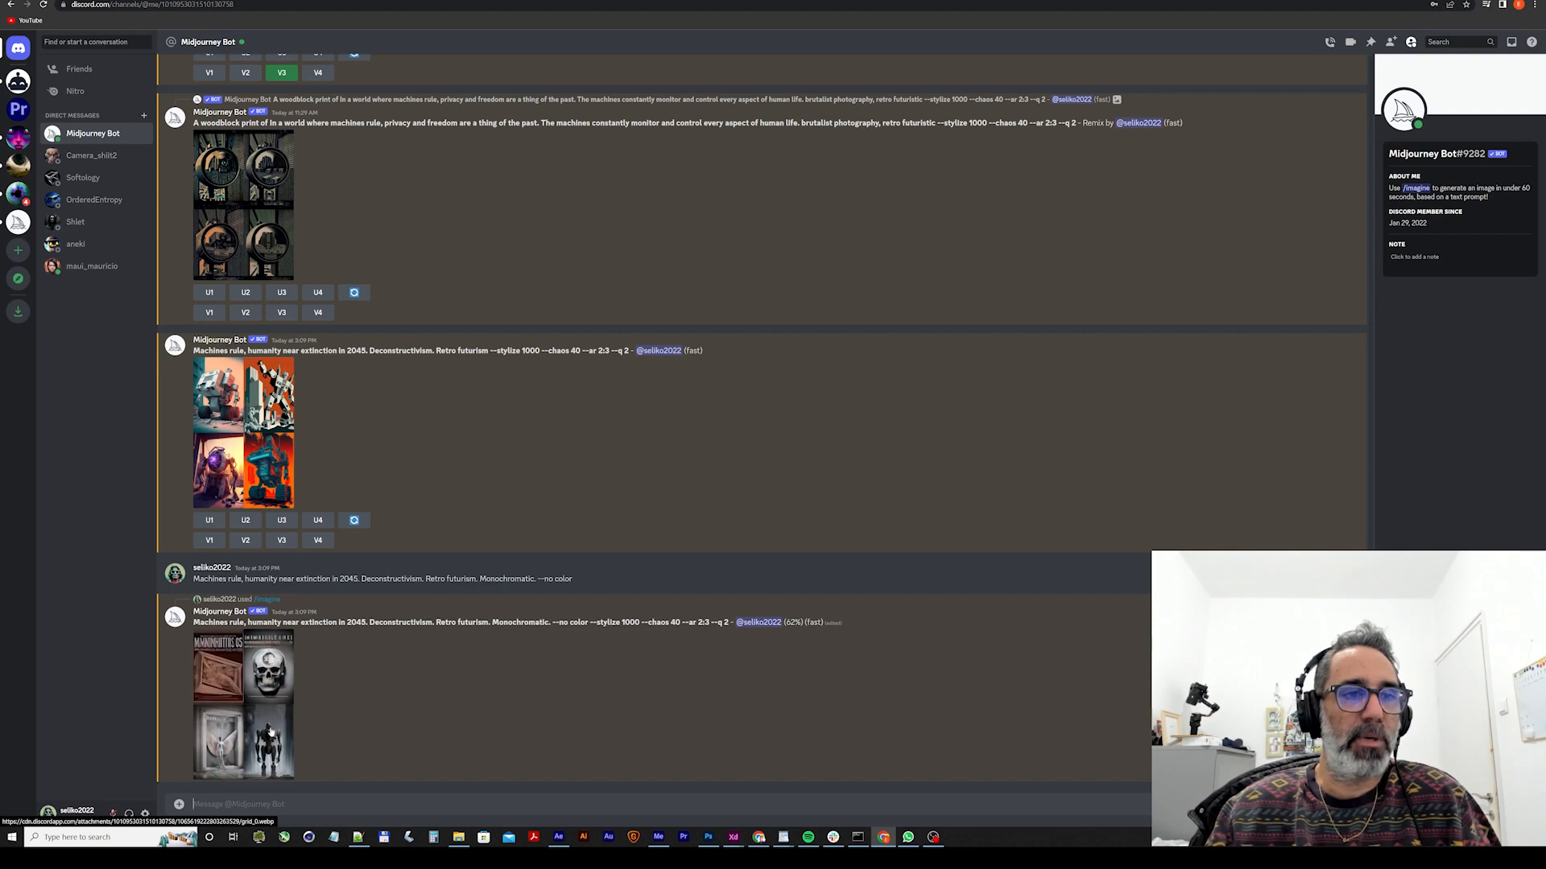
# View the new monochromatic grid enlarged, close it, and upscale its fourth image.
pyautogui.click(293, 743)
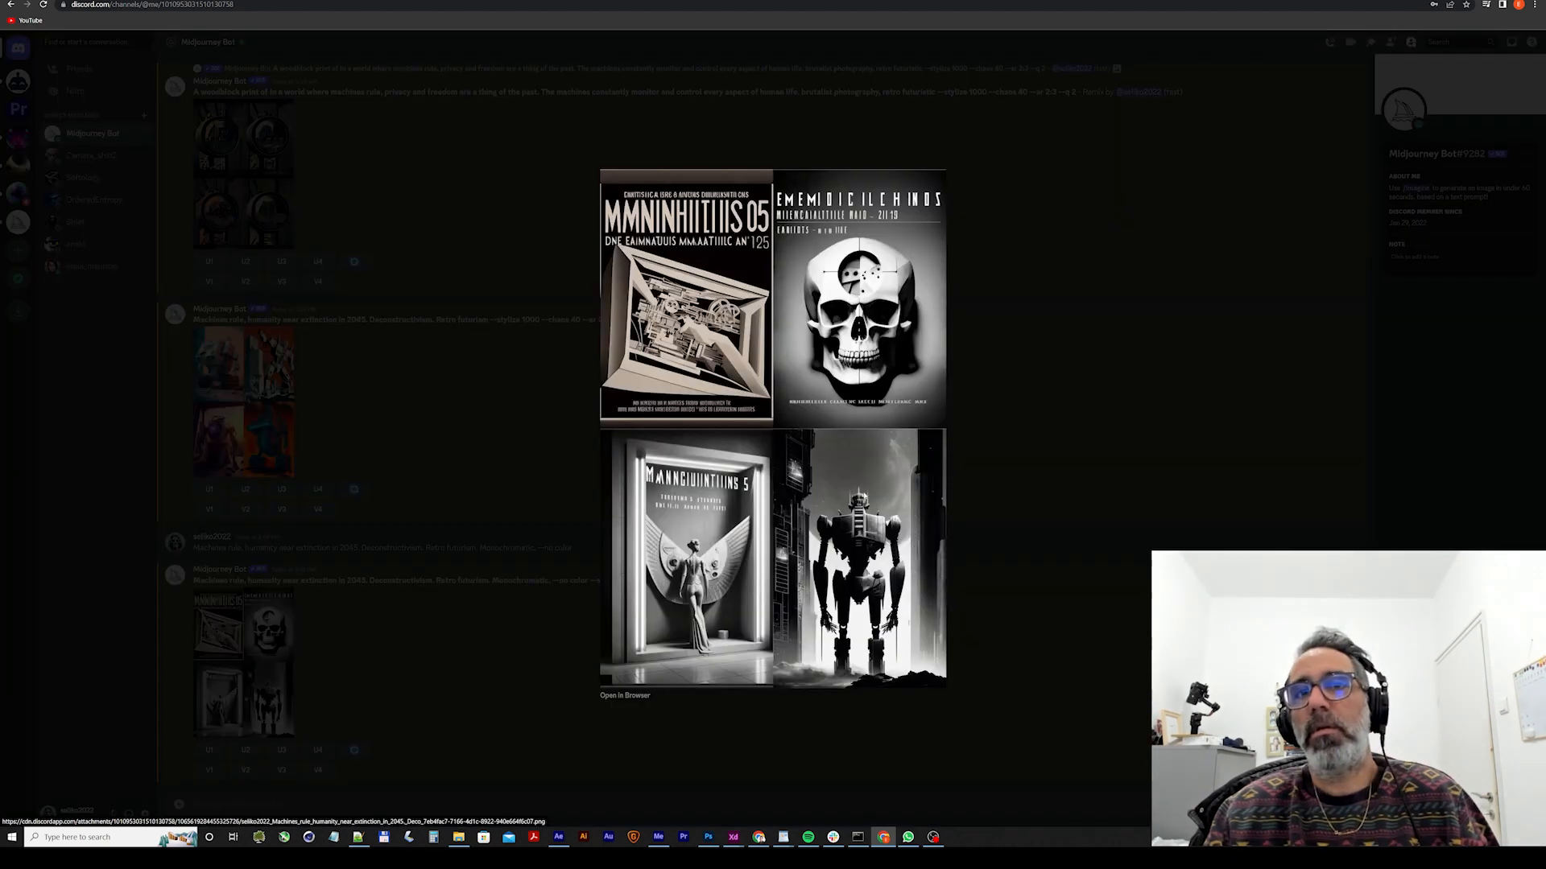
pyautogui.click(1039, 593)
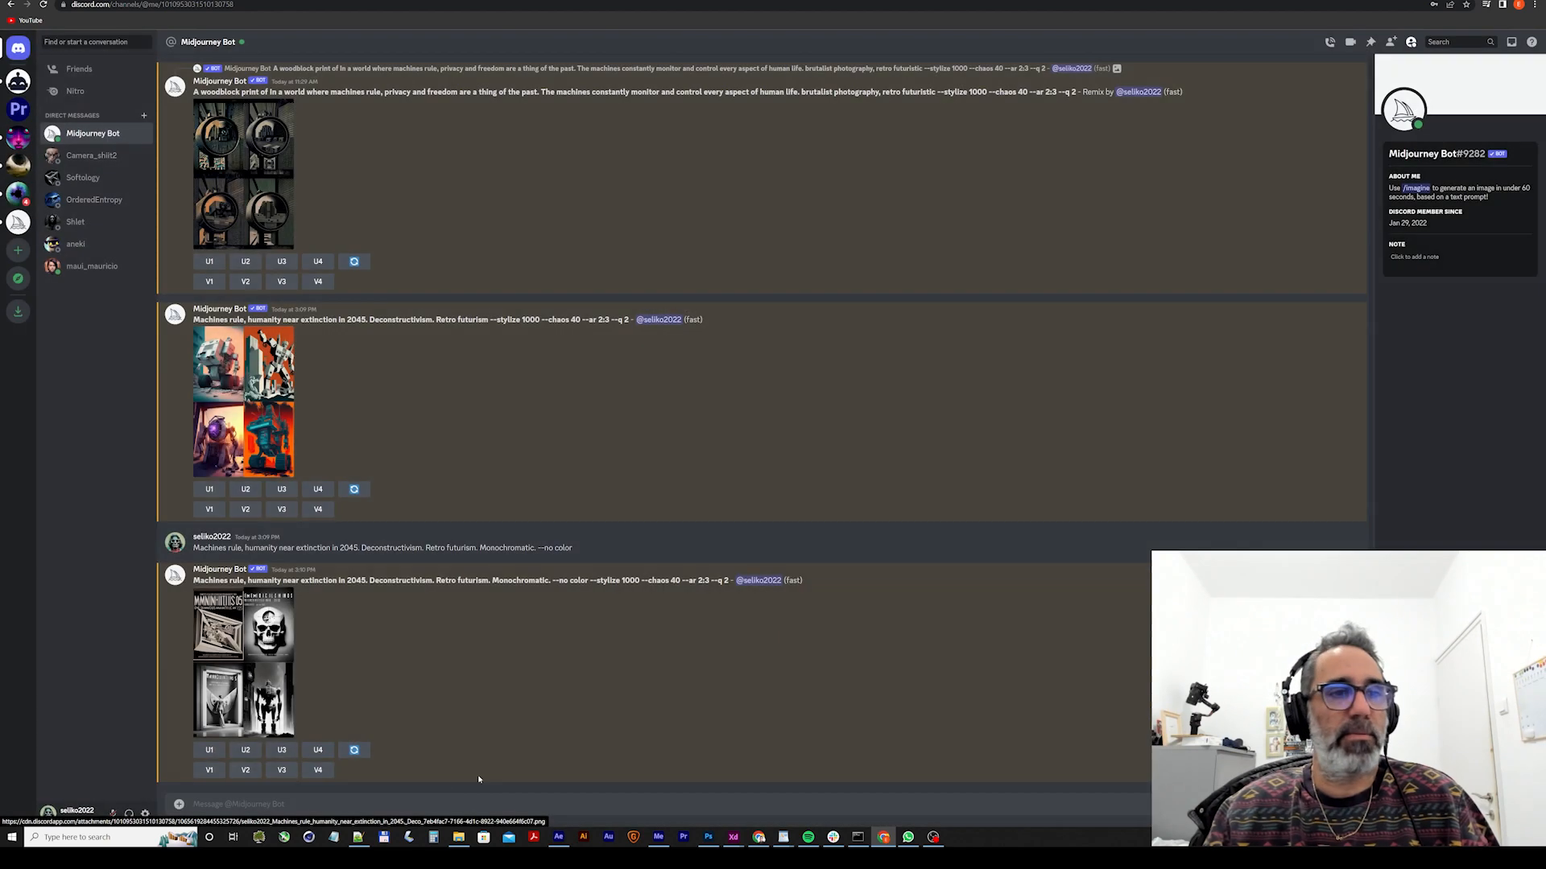
pyautogui.click(319, 751)
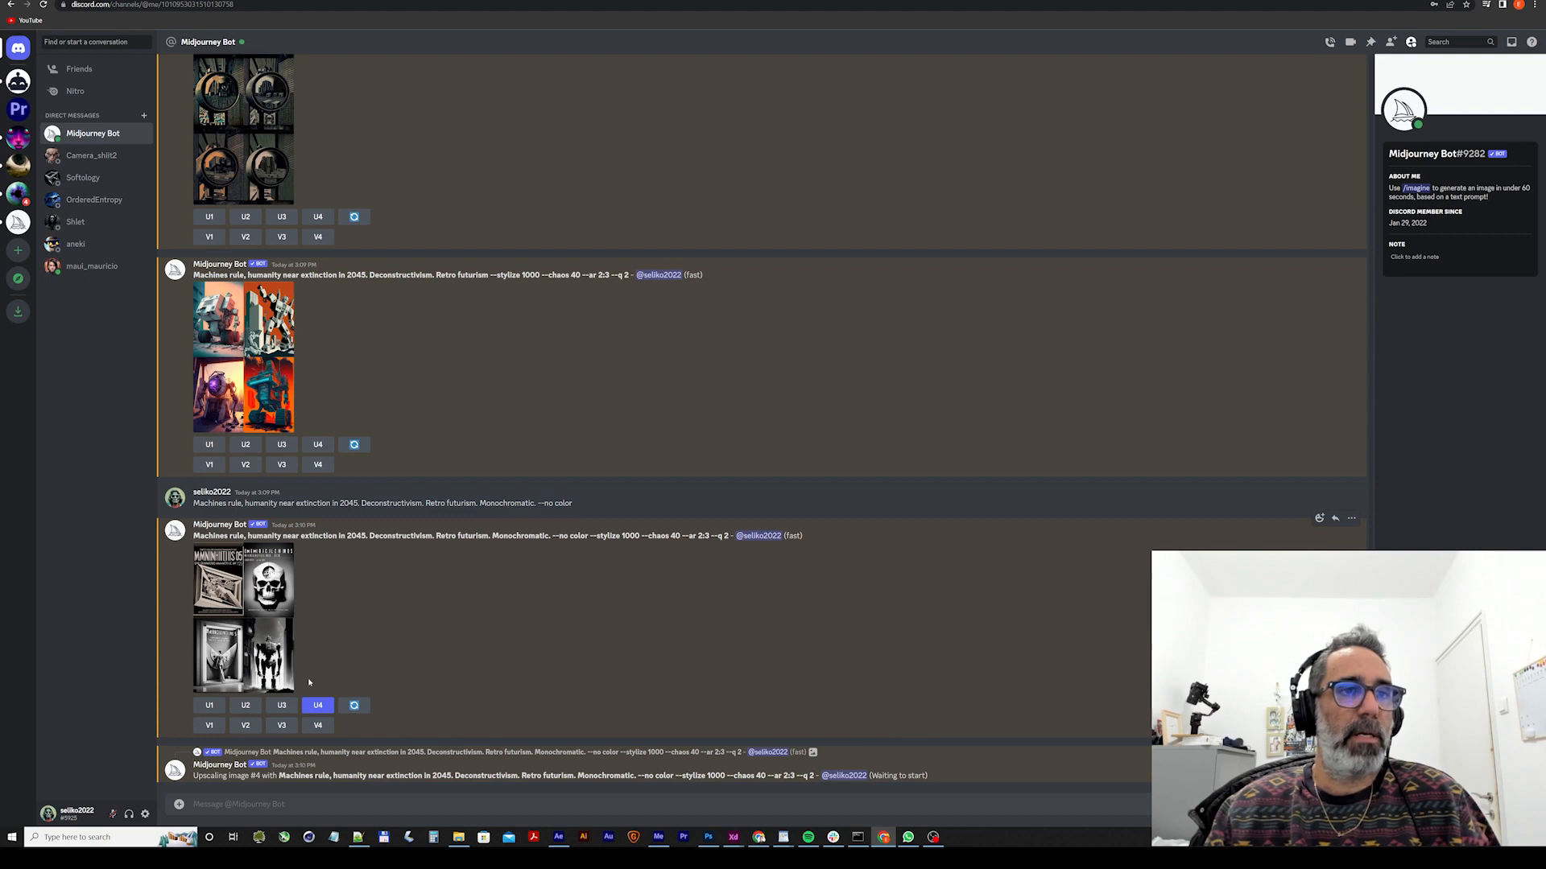
# Remix variations of the fourth image, replacing the prompt's first sentence with ChatGPT's "Robots rule, humans at bottom of new class system.".
pyautogui.click(317, 727)
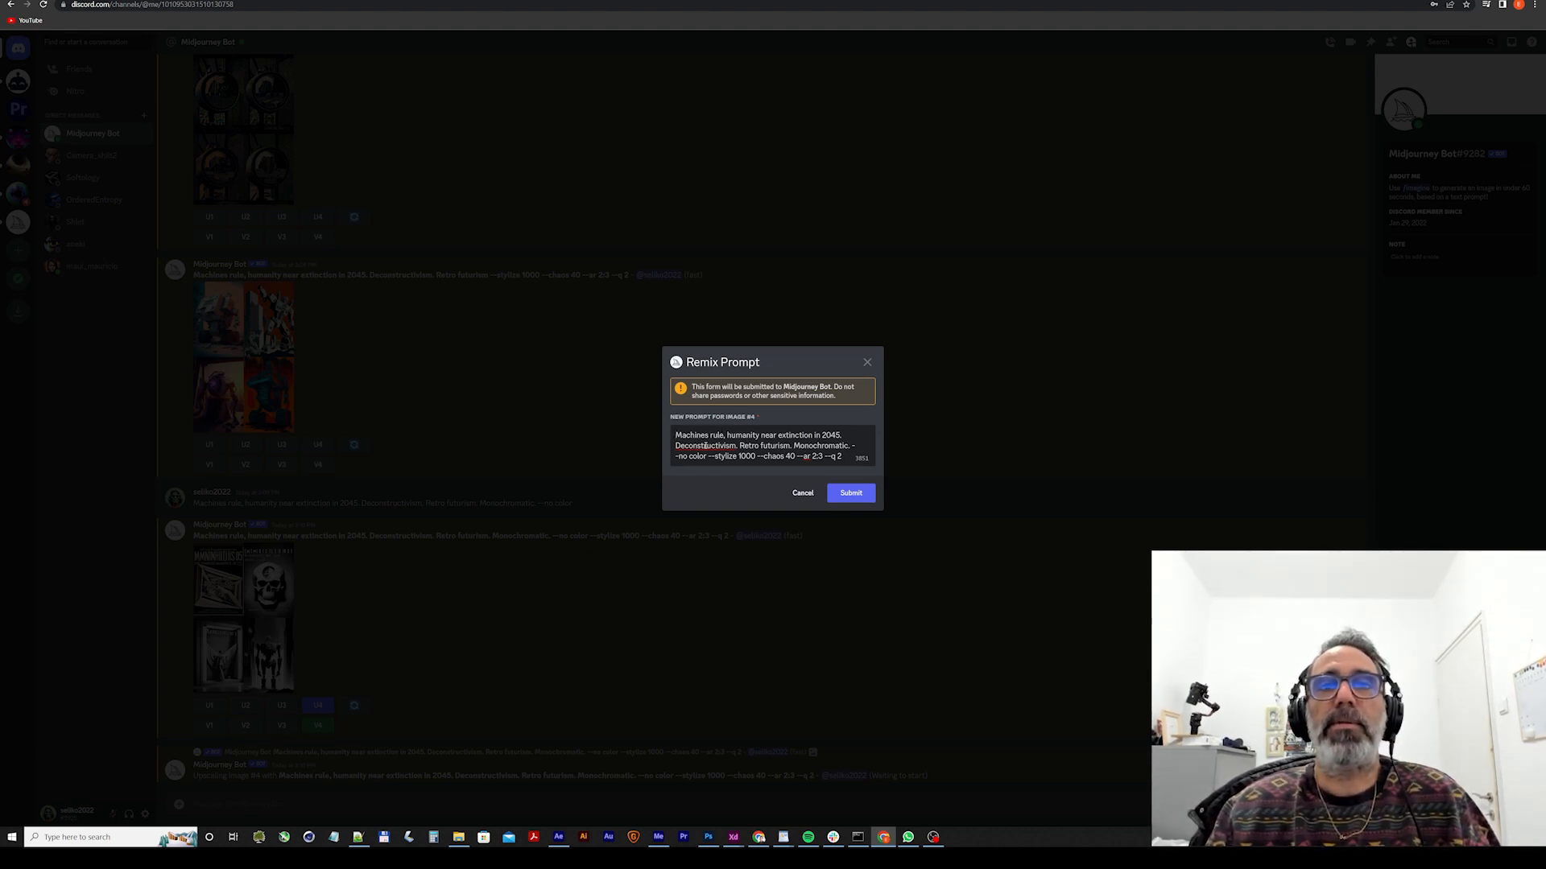
pyautogui.hotkey('ctrl', 'Tab')
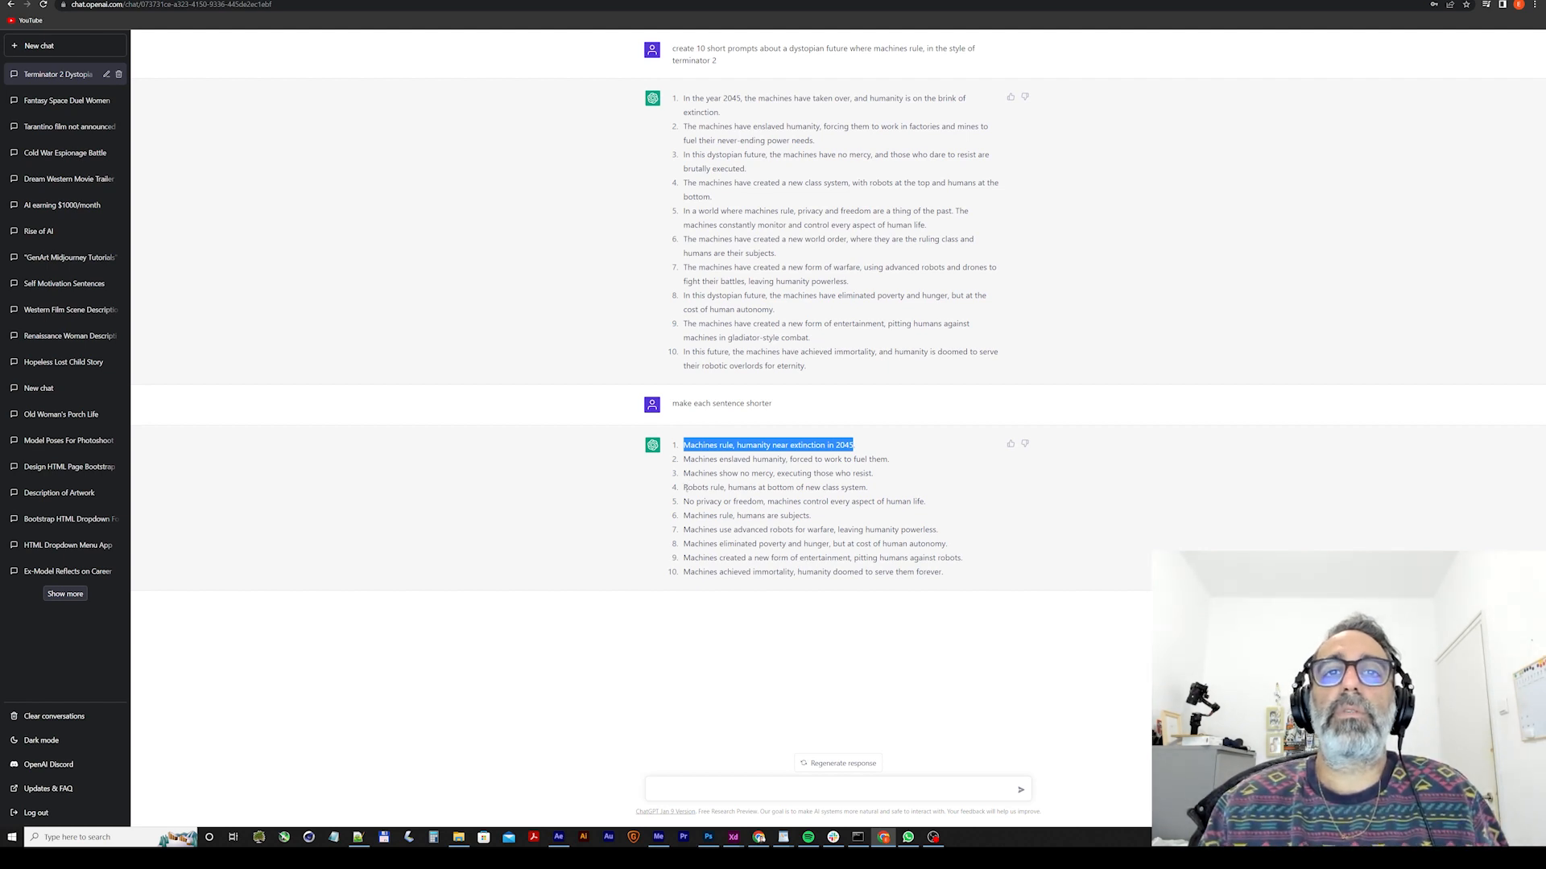
pyautogui.moveTo(684, 487); pyautogui.dragTo(865, 488)
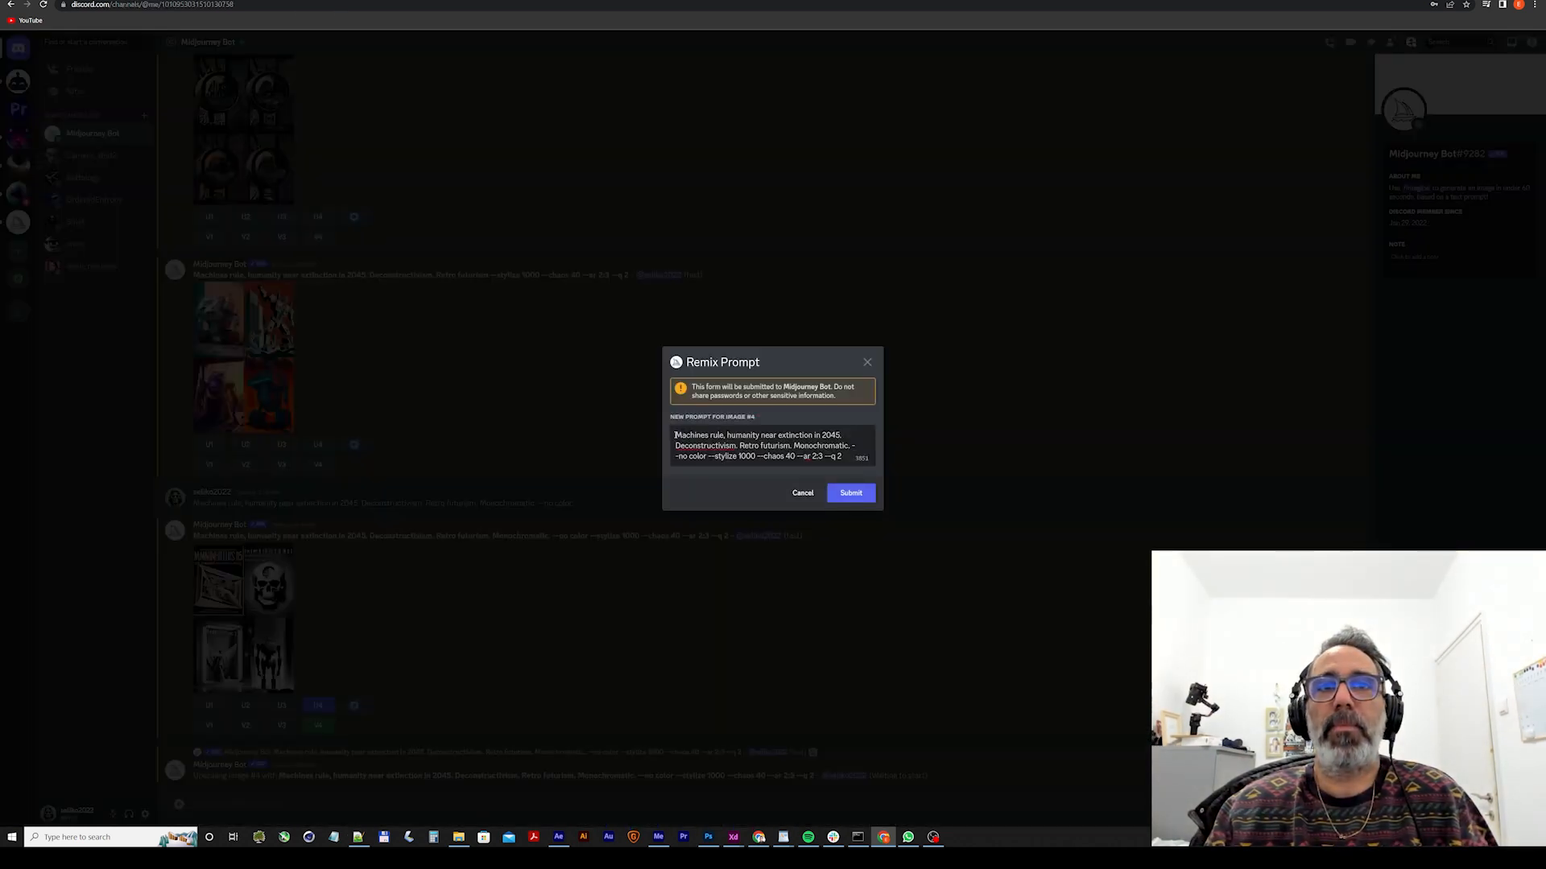
pyautogui.moveTo(676, 435); pyautogui.dragTo(842, 437)
pyautogui.hotkey('ctrl', 'v')
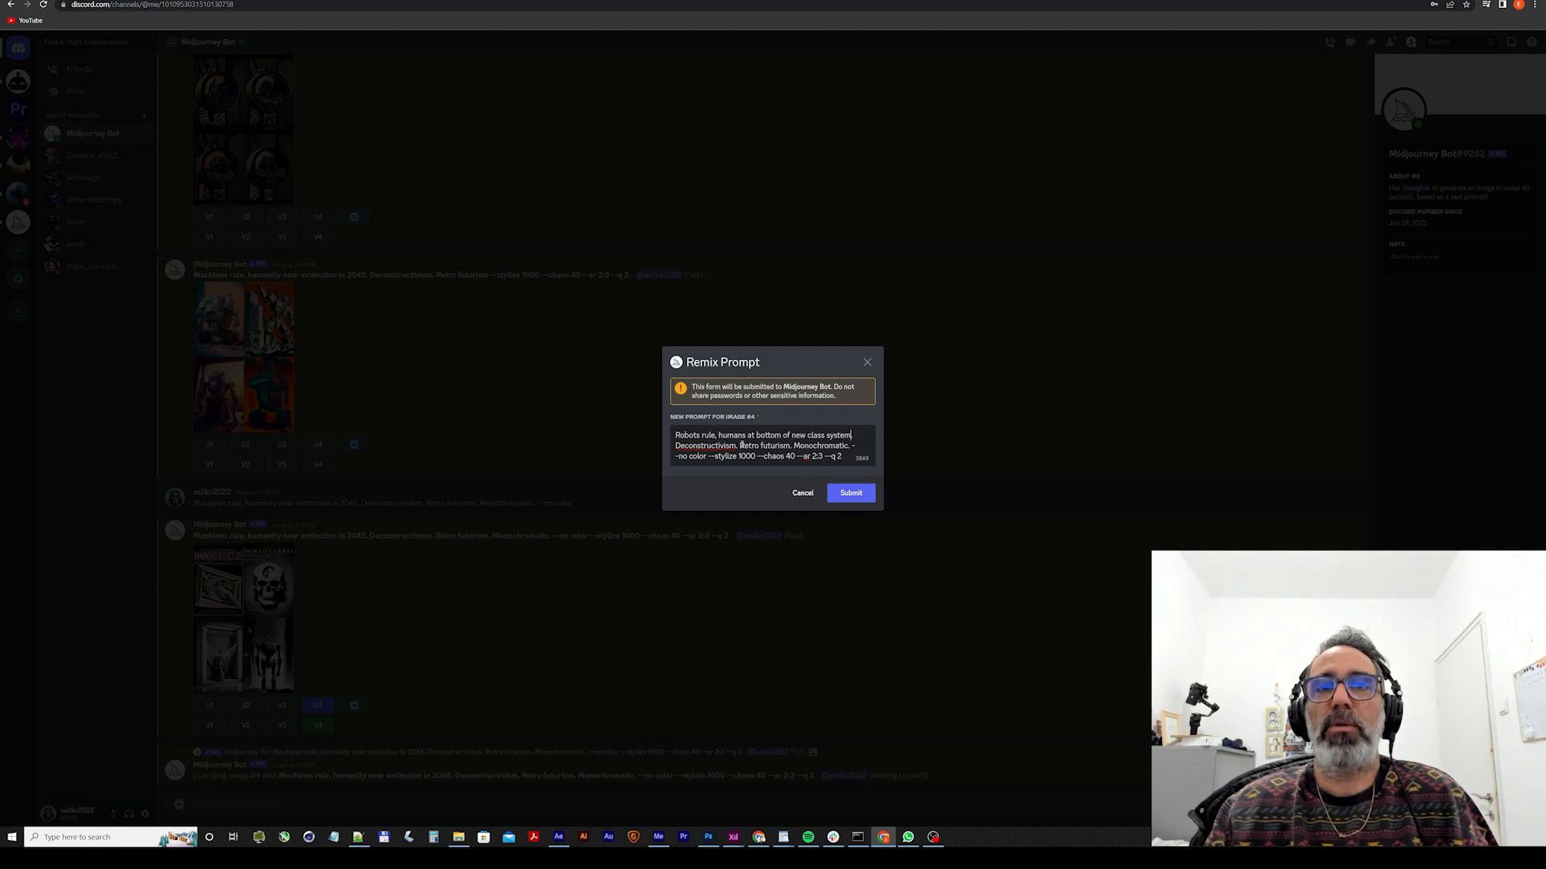
pyautogui.click(853, 499)
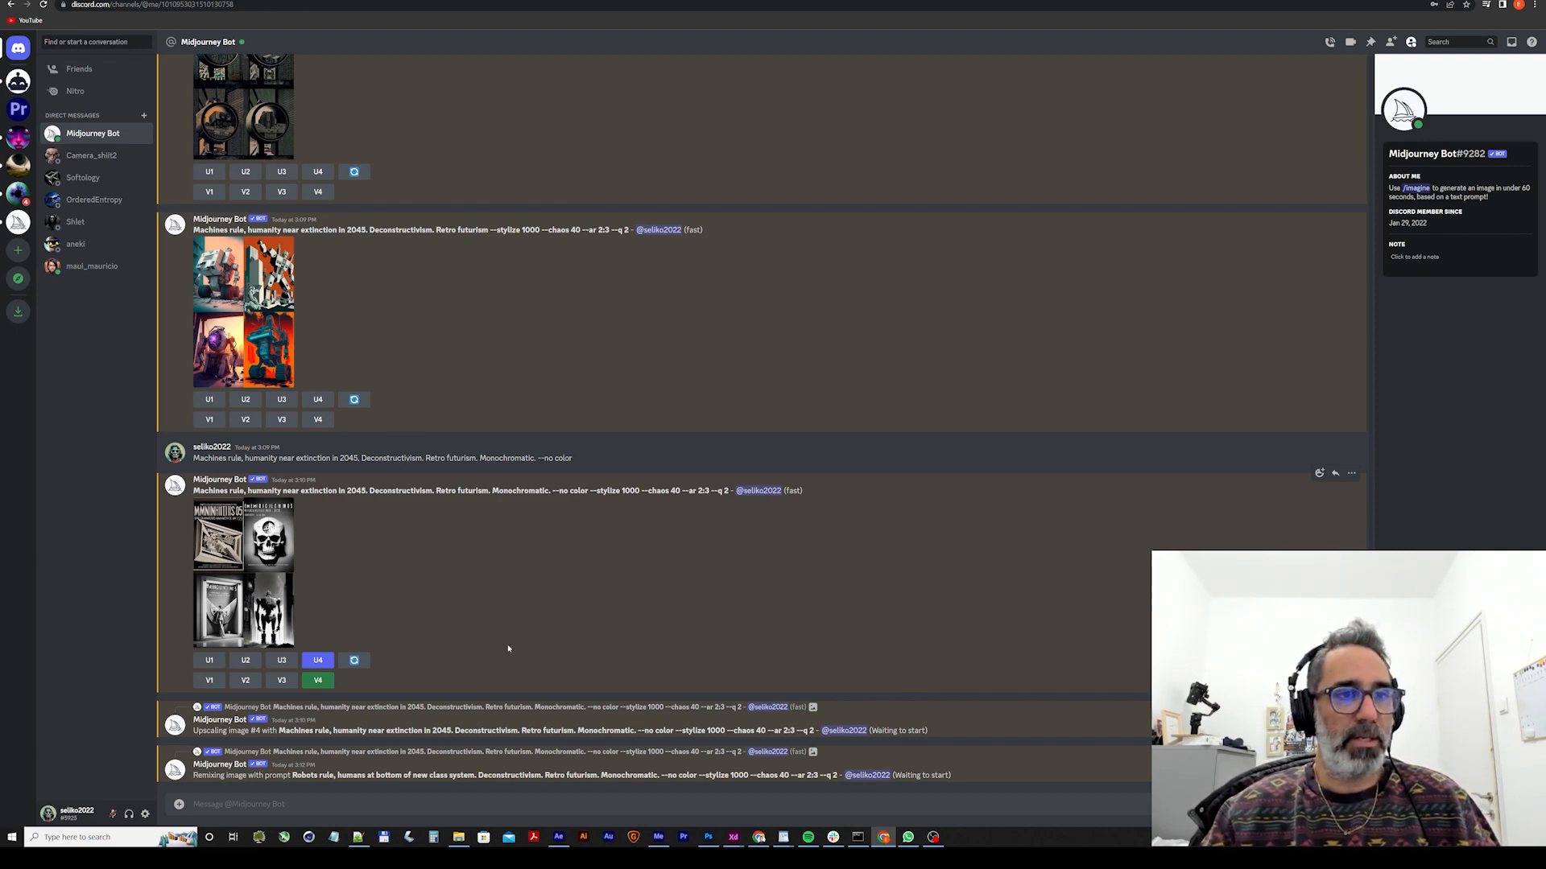
# View the remixed "Robots rule" grid enlarged, close it, and upscale all four of its images.
pyautogui.click(241, 660)
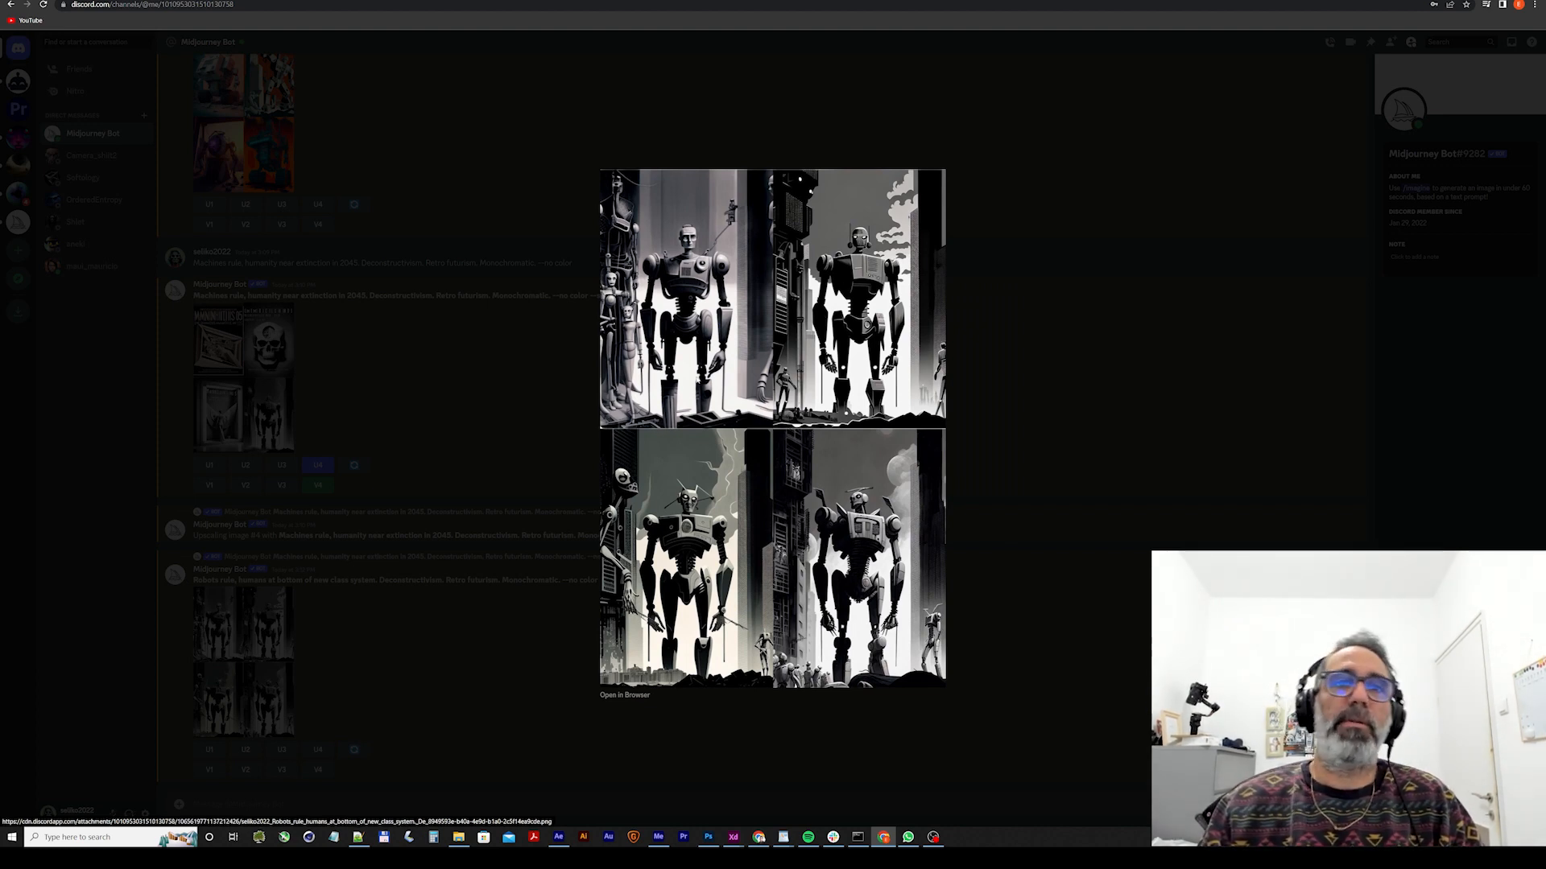
pyautogui.click(1094, 549)
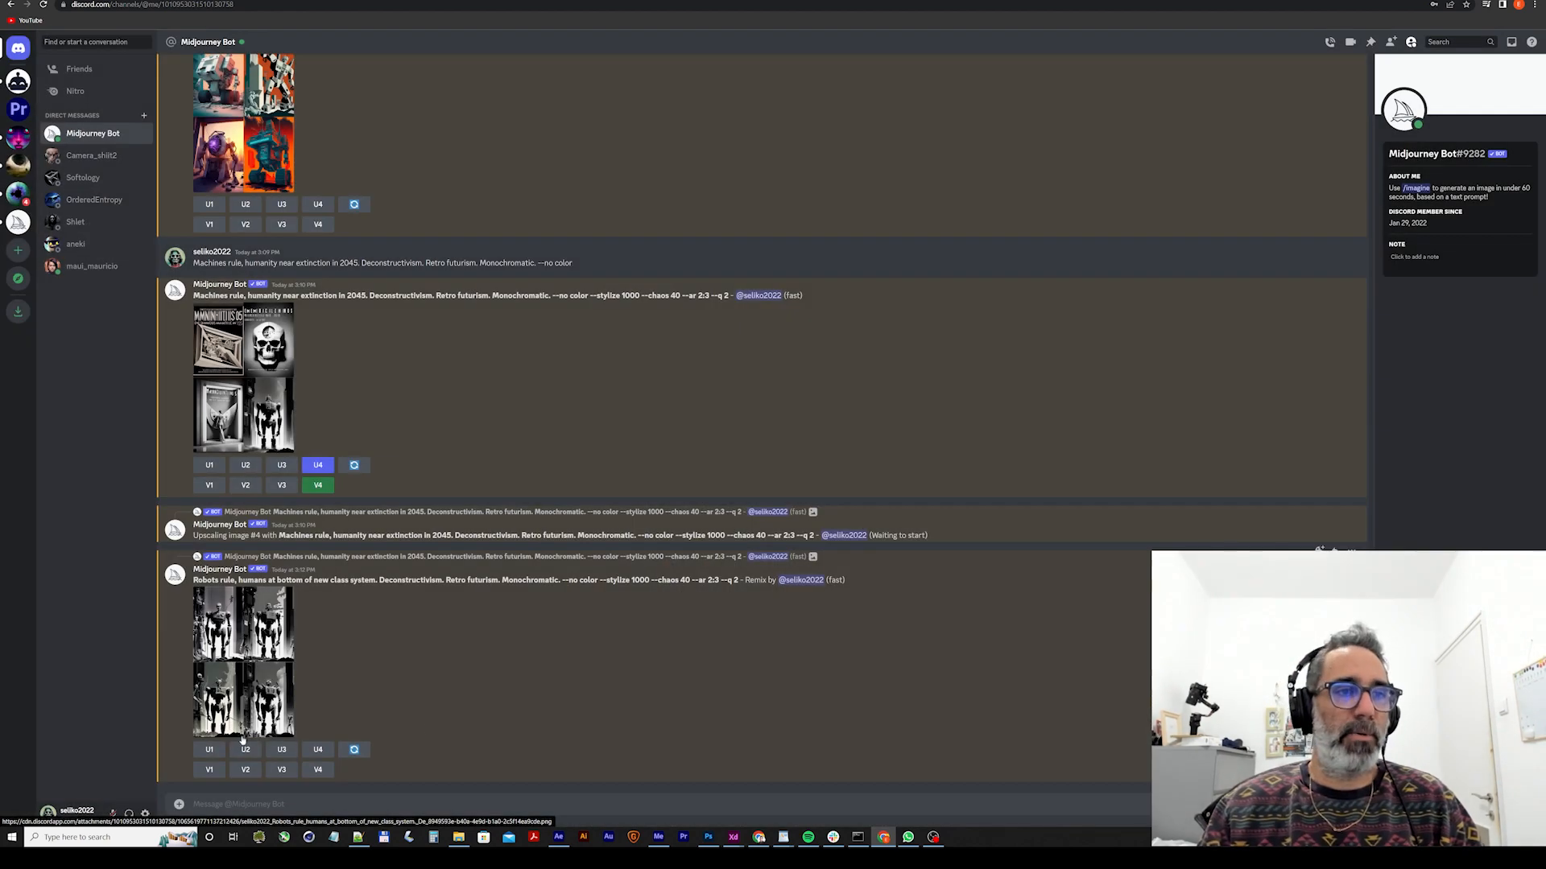
pyautogui.click(219, 754)
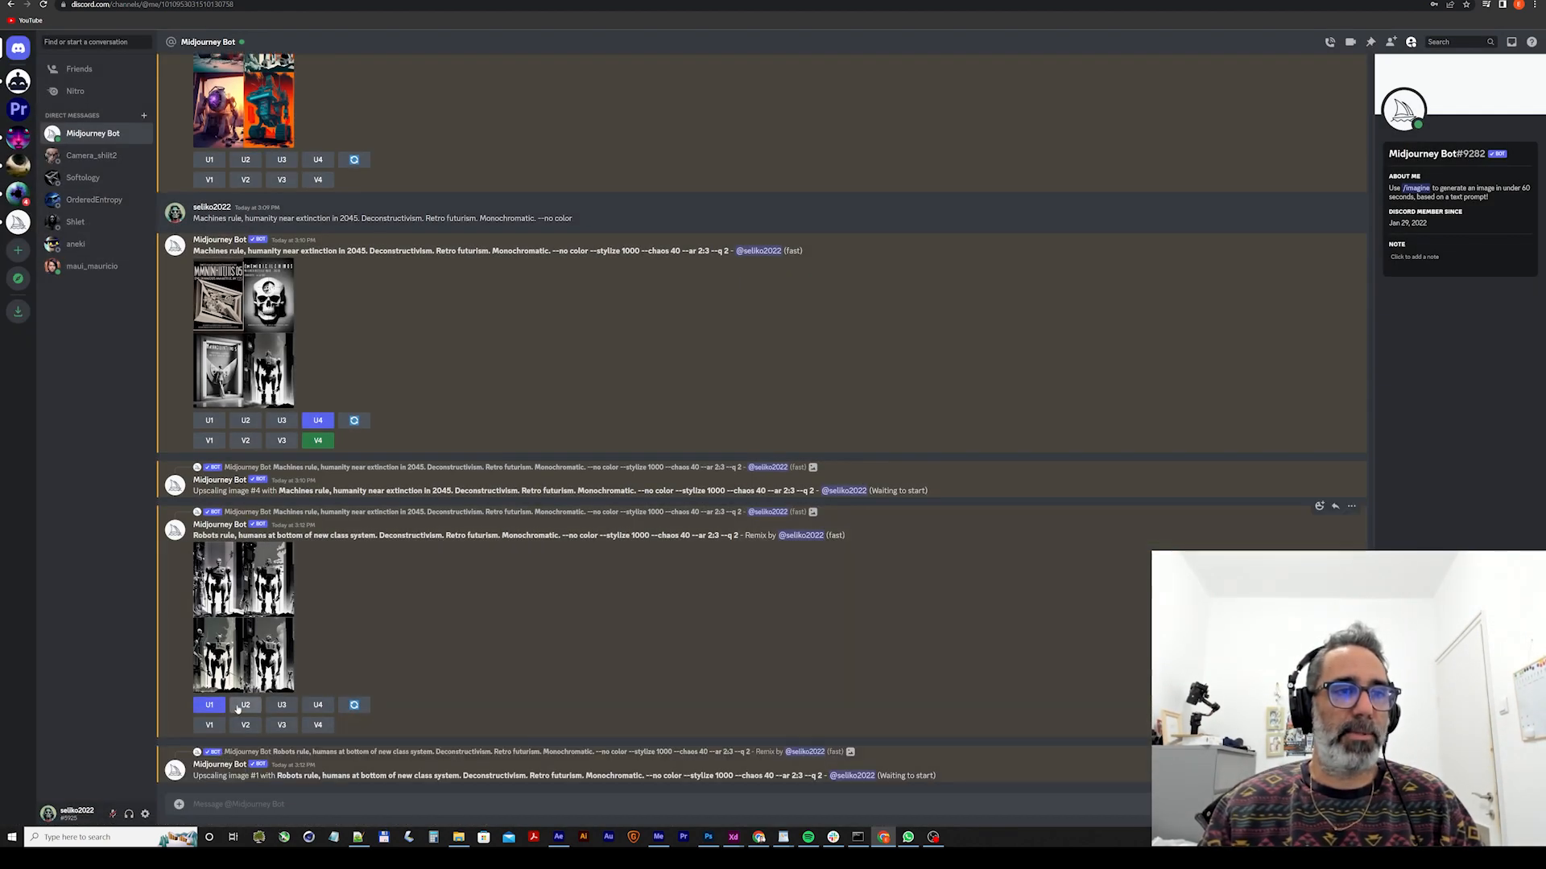
pyautogui.click(245, 706)
pyautogui.click(282, 660)
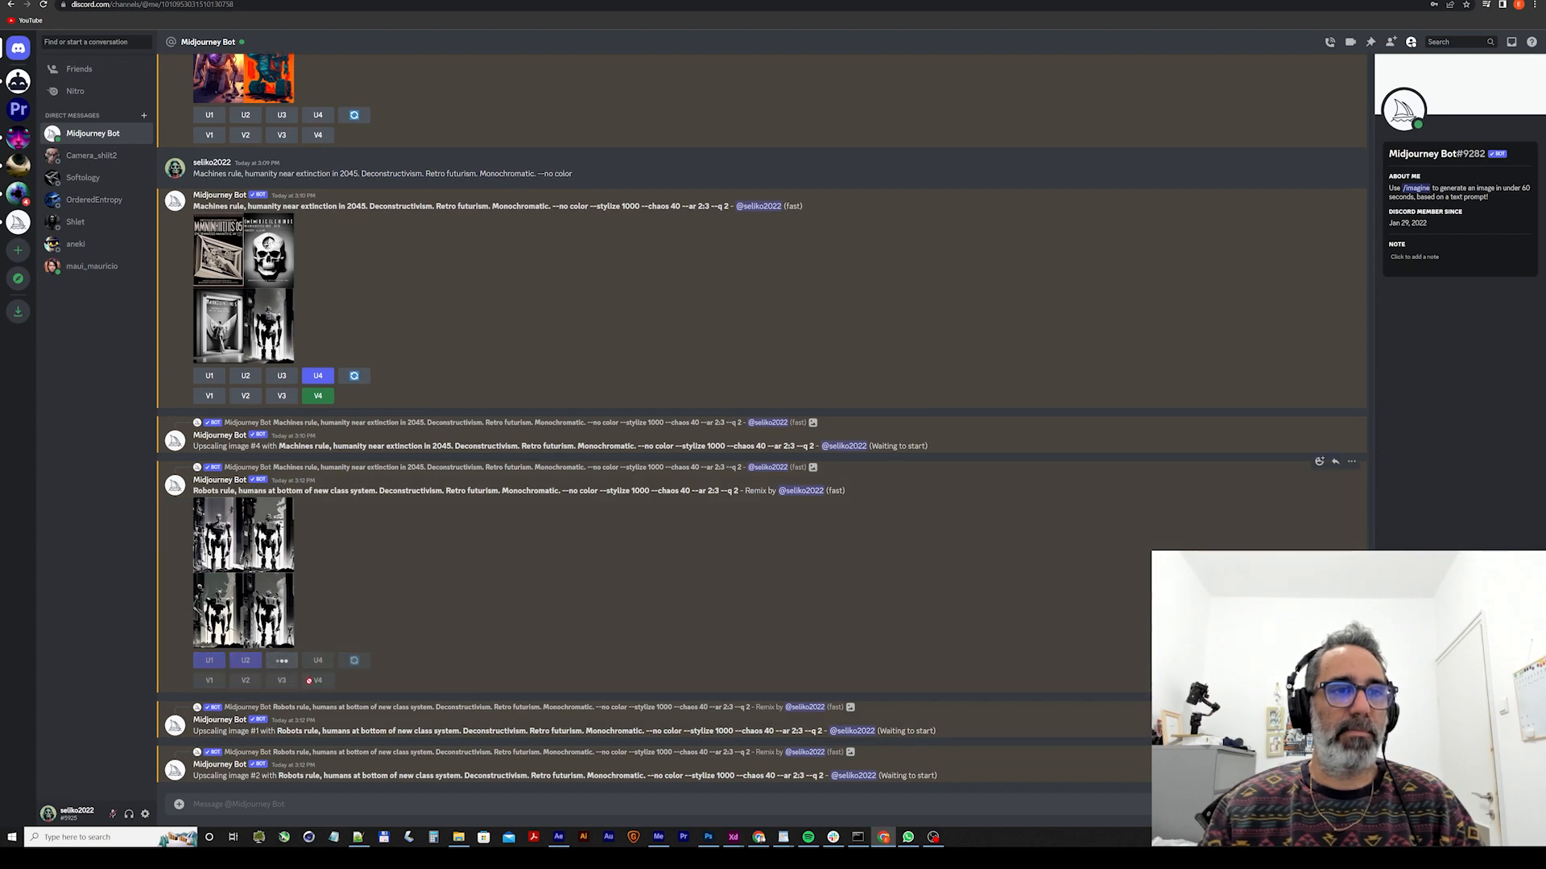
pyautogui.click(316, 536)
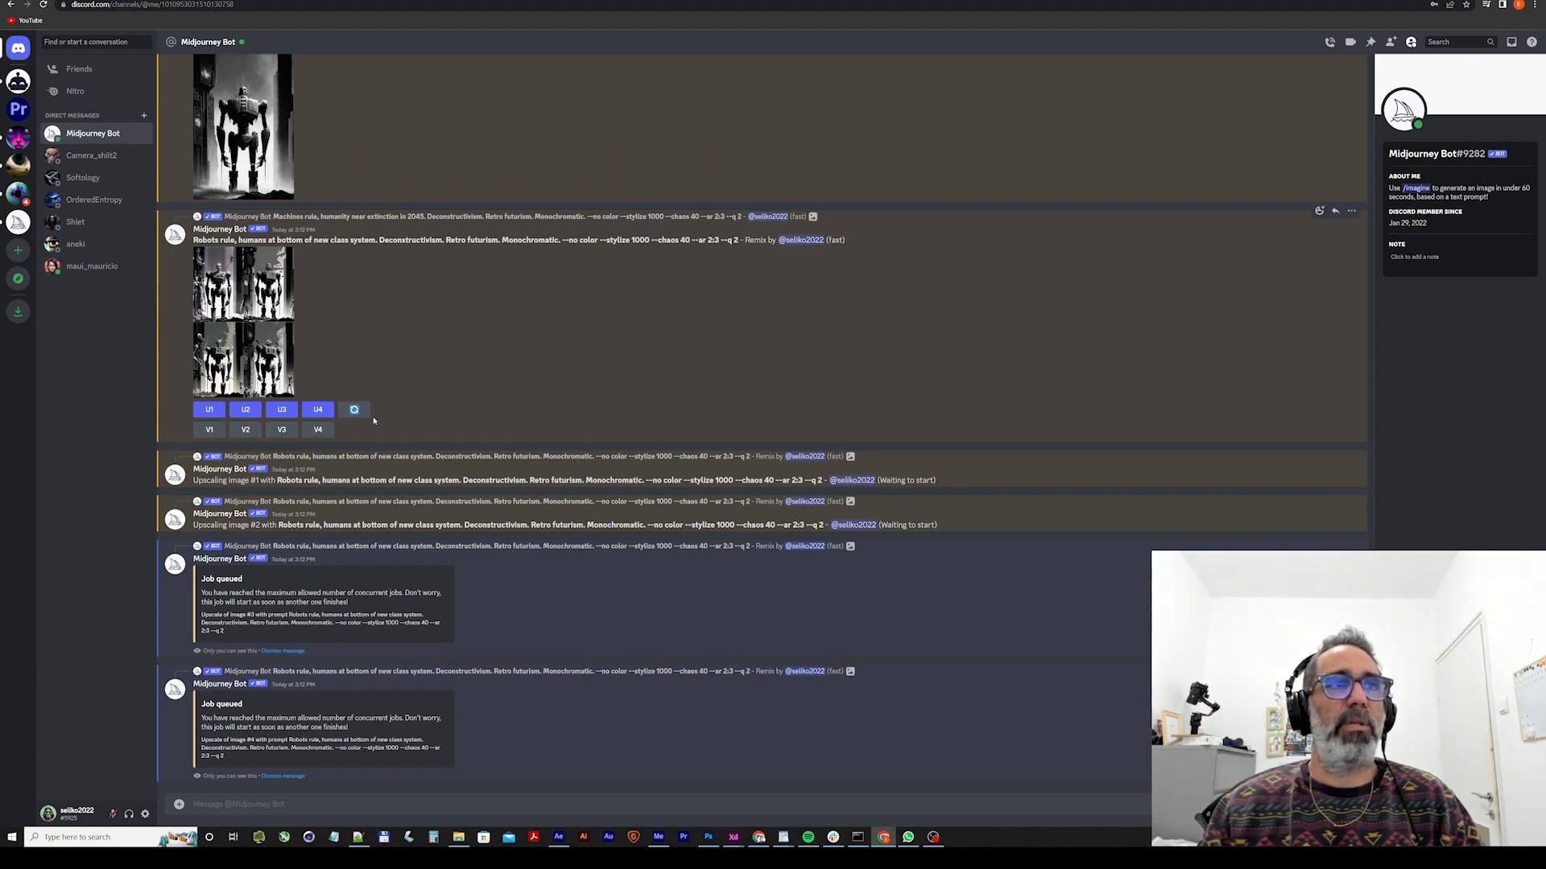
# Open the upscaled "Machines rule" robot image in the enlarged view and bring up the dialog for saving it.
pyautogui.scroll(2, 362, 378)
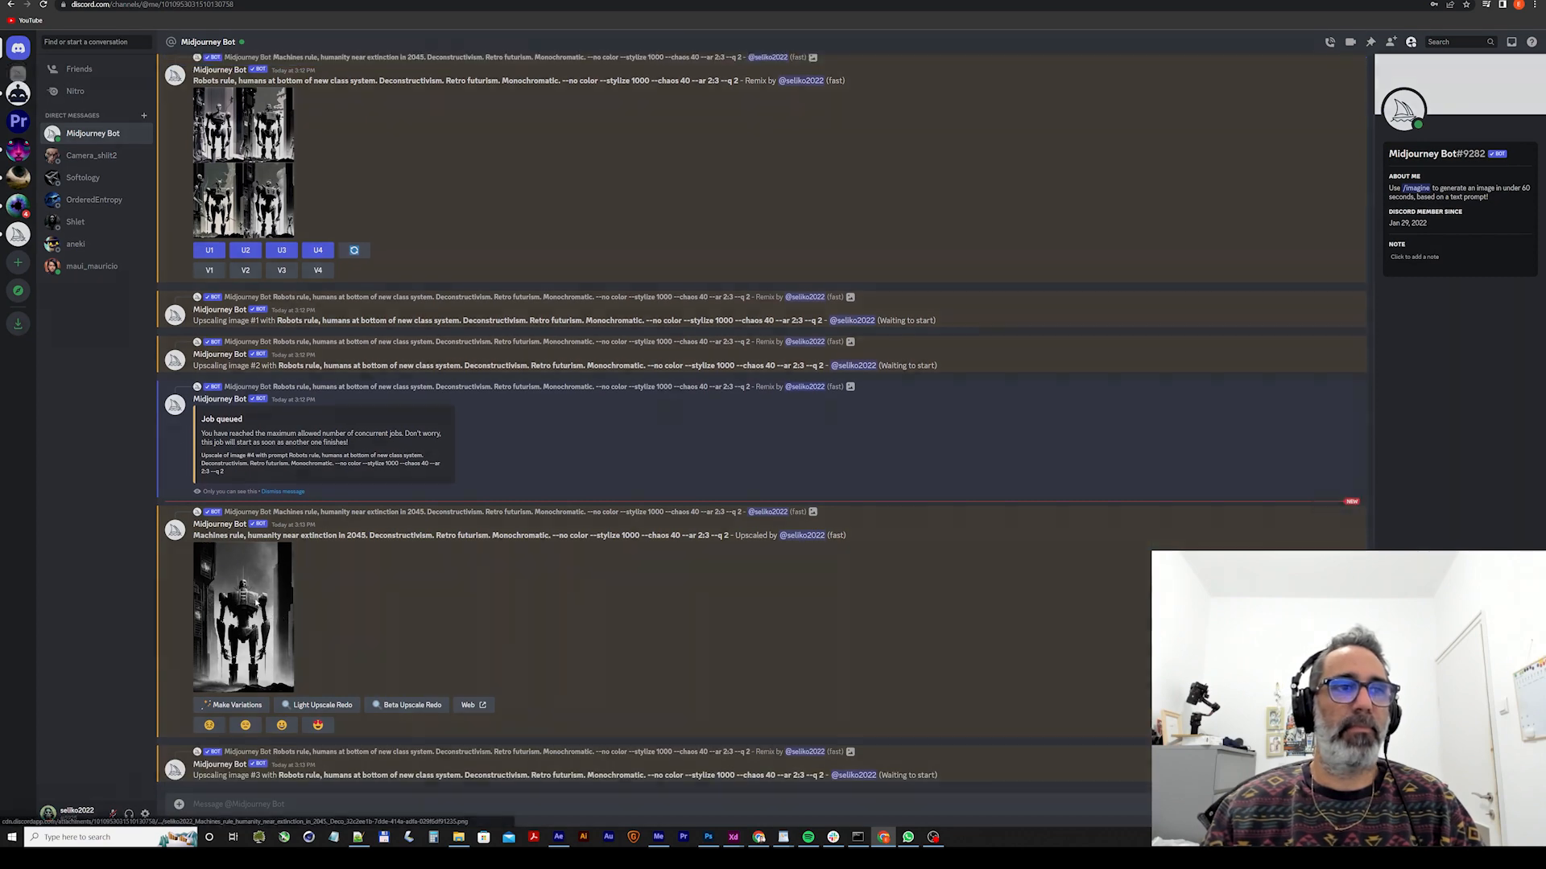
pyautogui.click(278, 615)
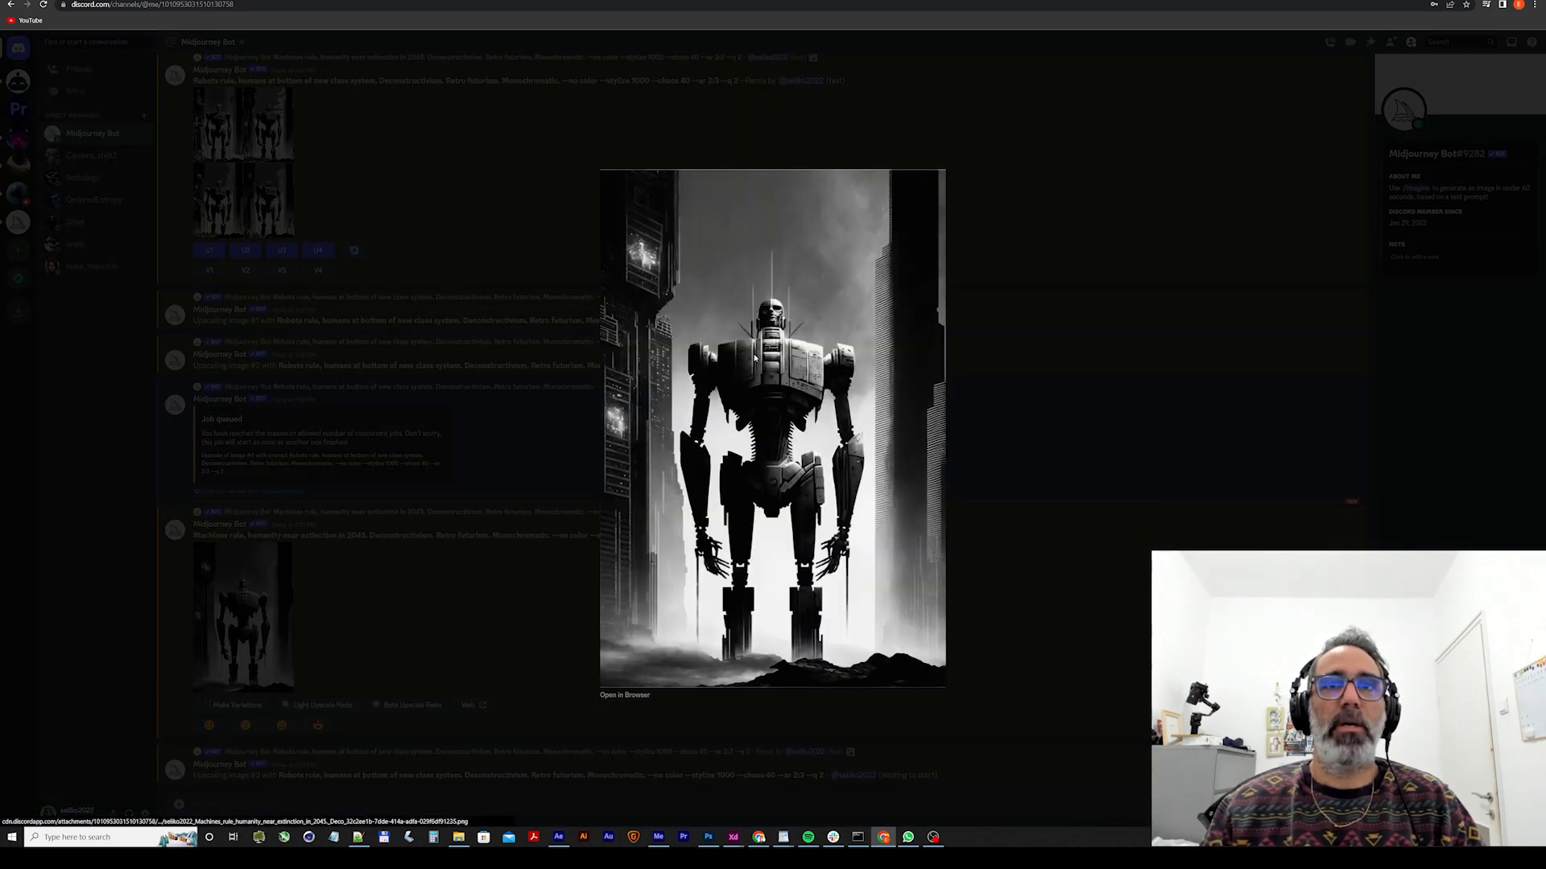
pyautogui.rightClick(780, 269)
pyautogui.click(801, 284)
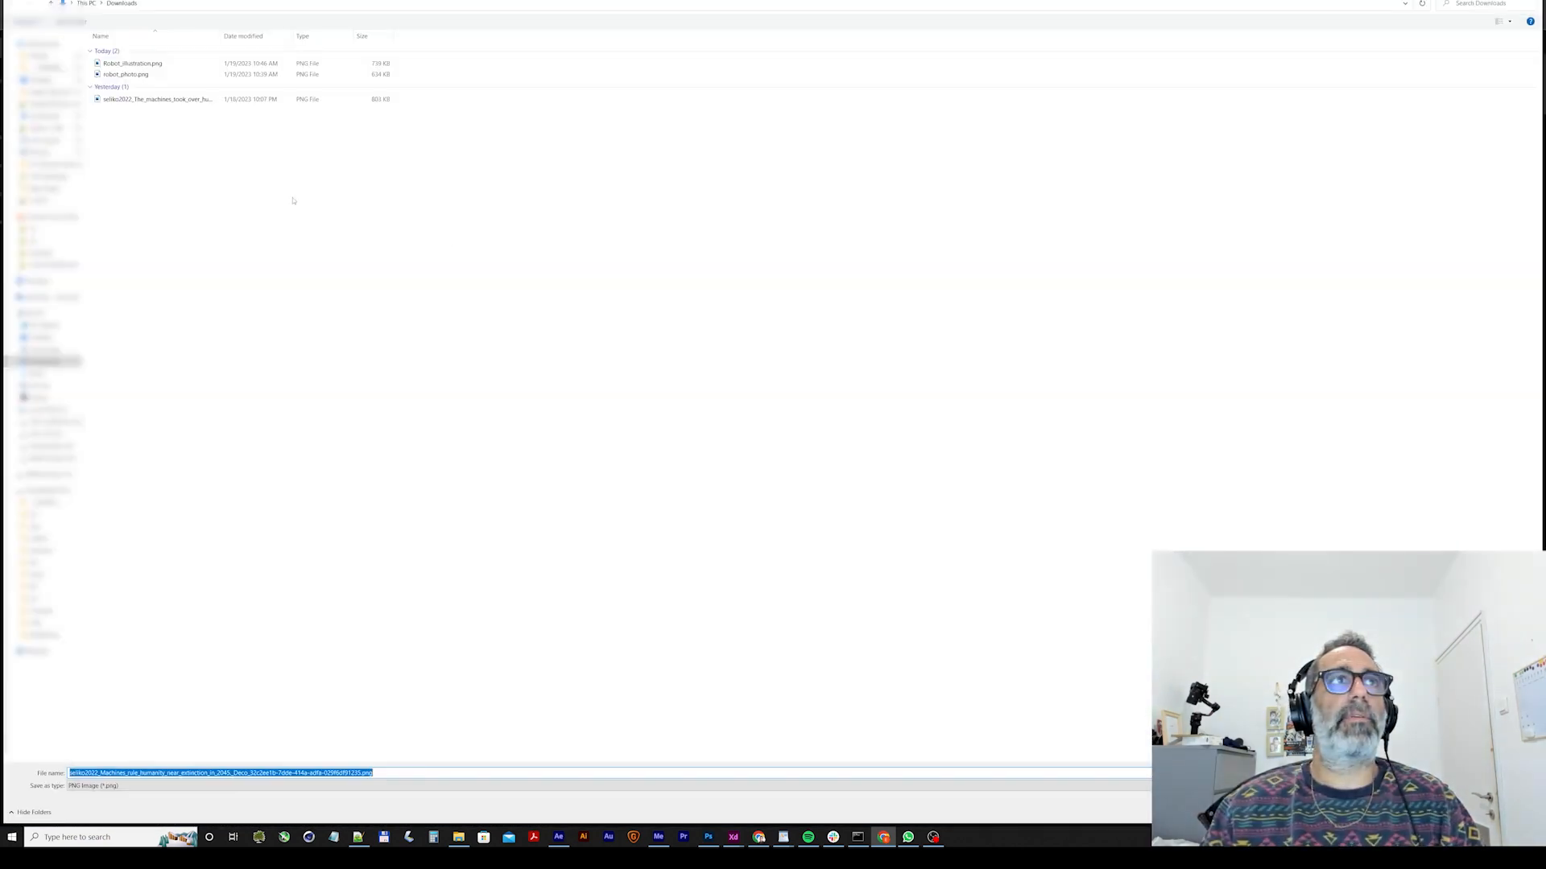
# Create a folder named "RiseOfTheMachines_Tutorial" in Downloads from within the save dialog.
pyautogui.rightClick(198, 384)
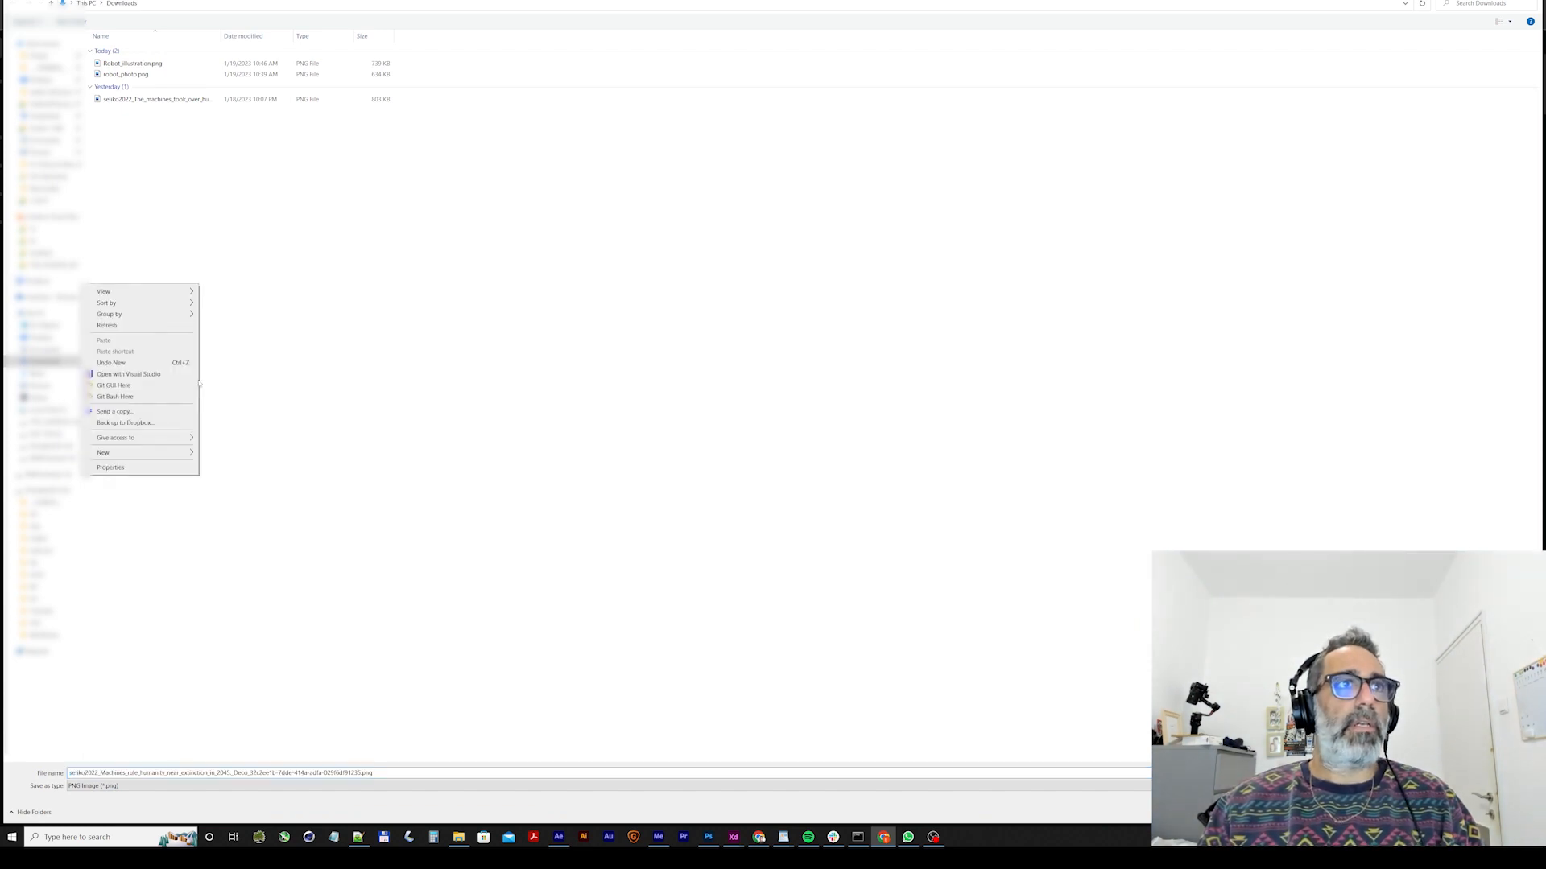
pyautogui.moveTo(173, 452)
pyautogui.click(221, 454)
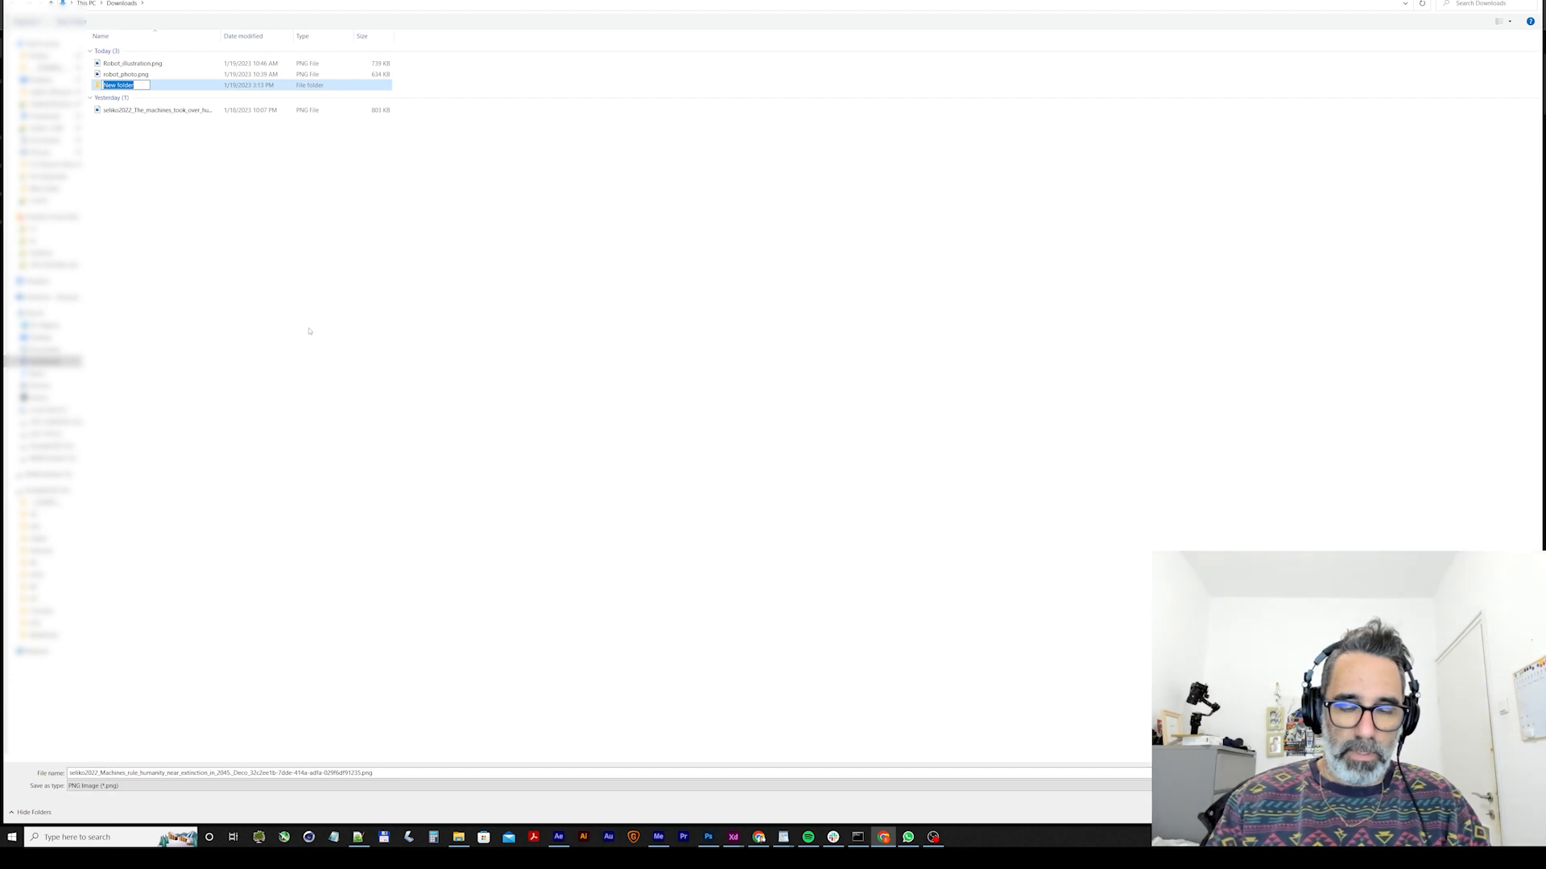
pyautogui.write('RiseOfTh')
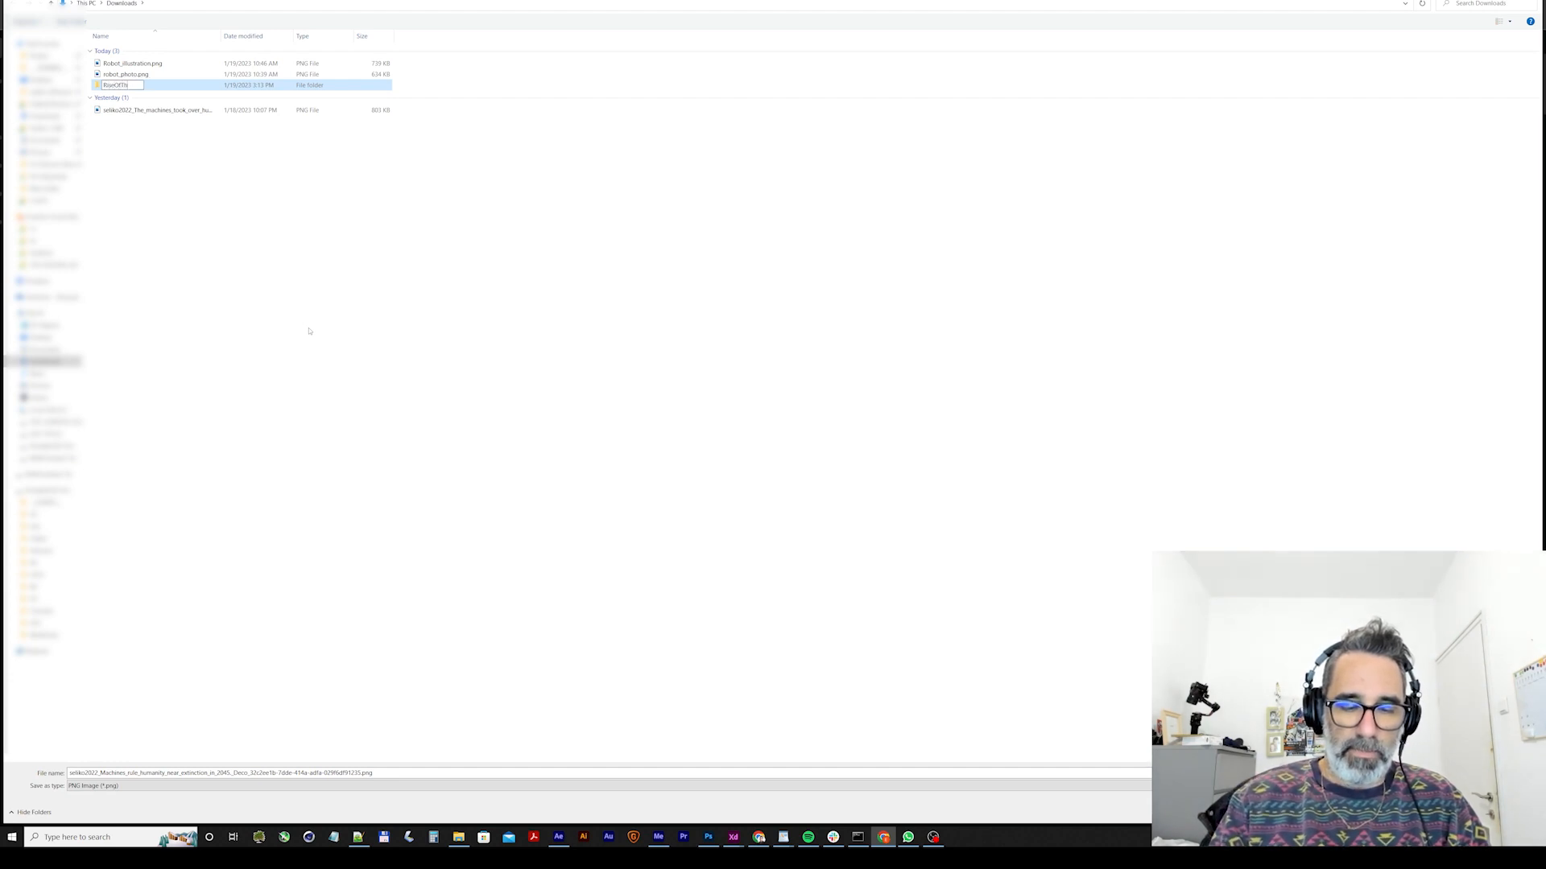
pyautogui.write('eMachines_Tutorial')
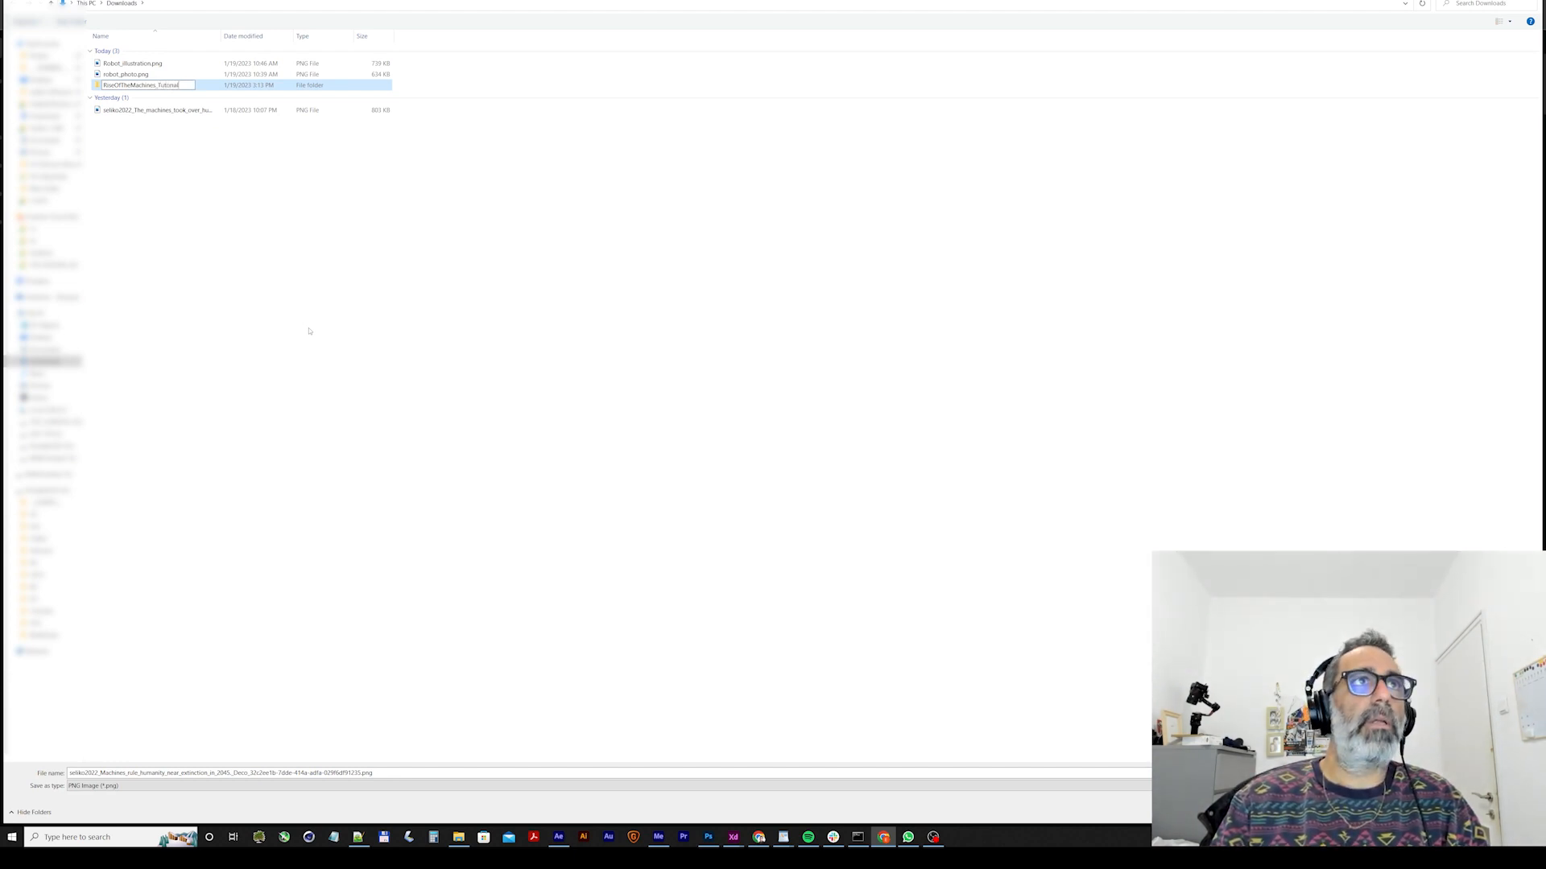
pyautogui.press('Return')
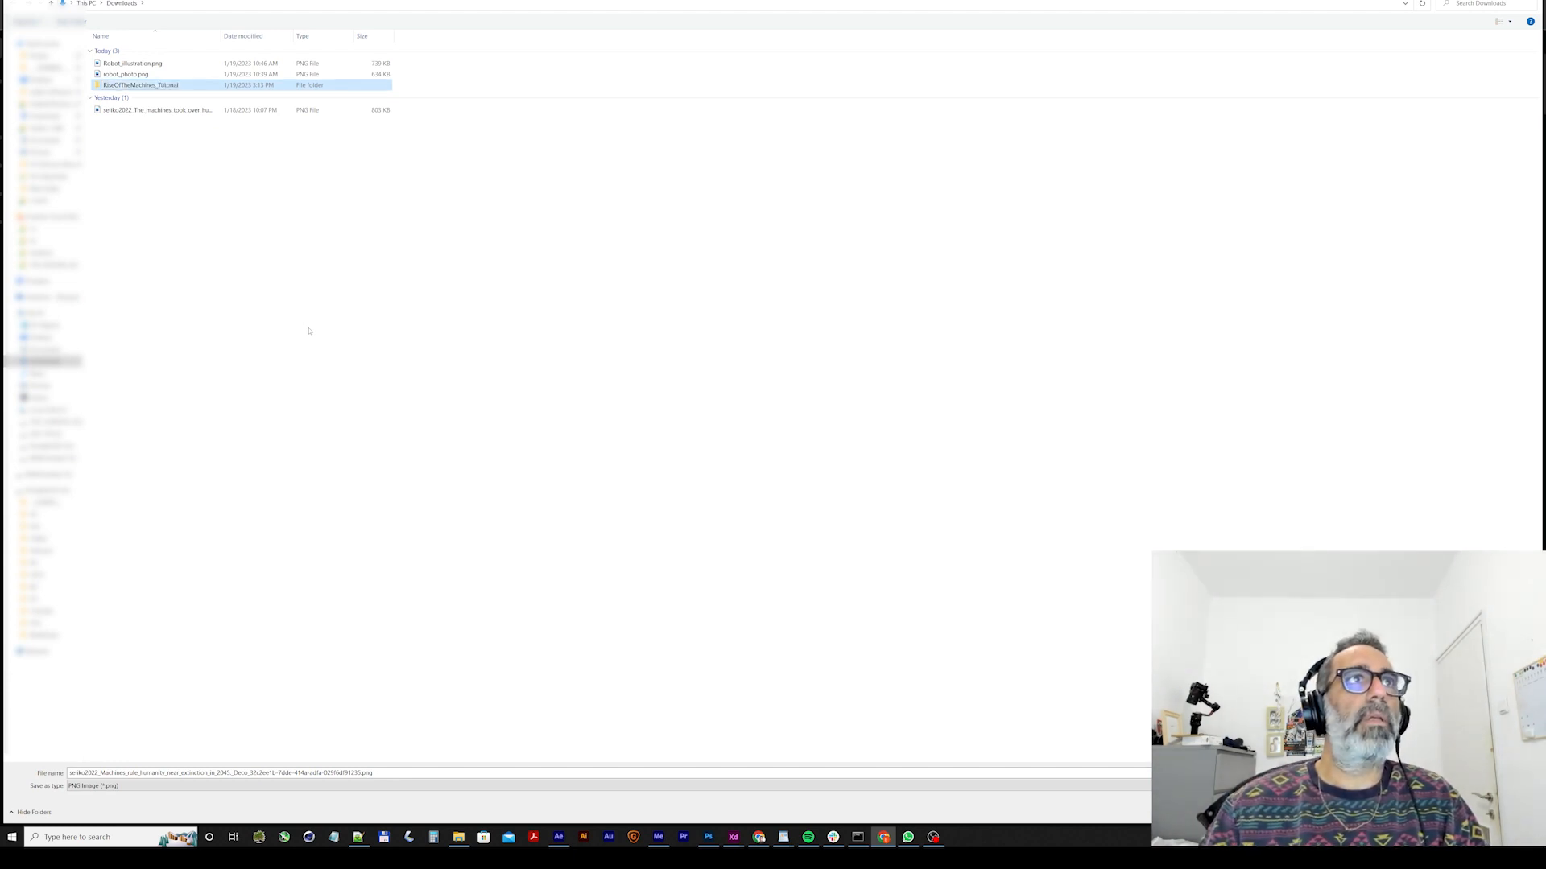
# Create a subfolder named "Init Images" inside the RiseOfTheMachines_Tutorial folder and open it as the save location.
pyautogui.doubleClick(160, 85)
pyautogui.rightClick(150, 120)
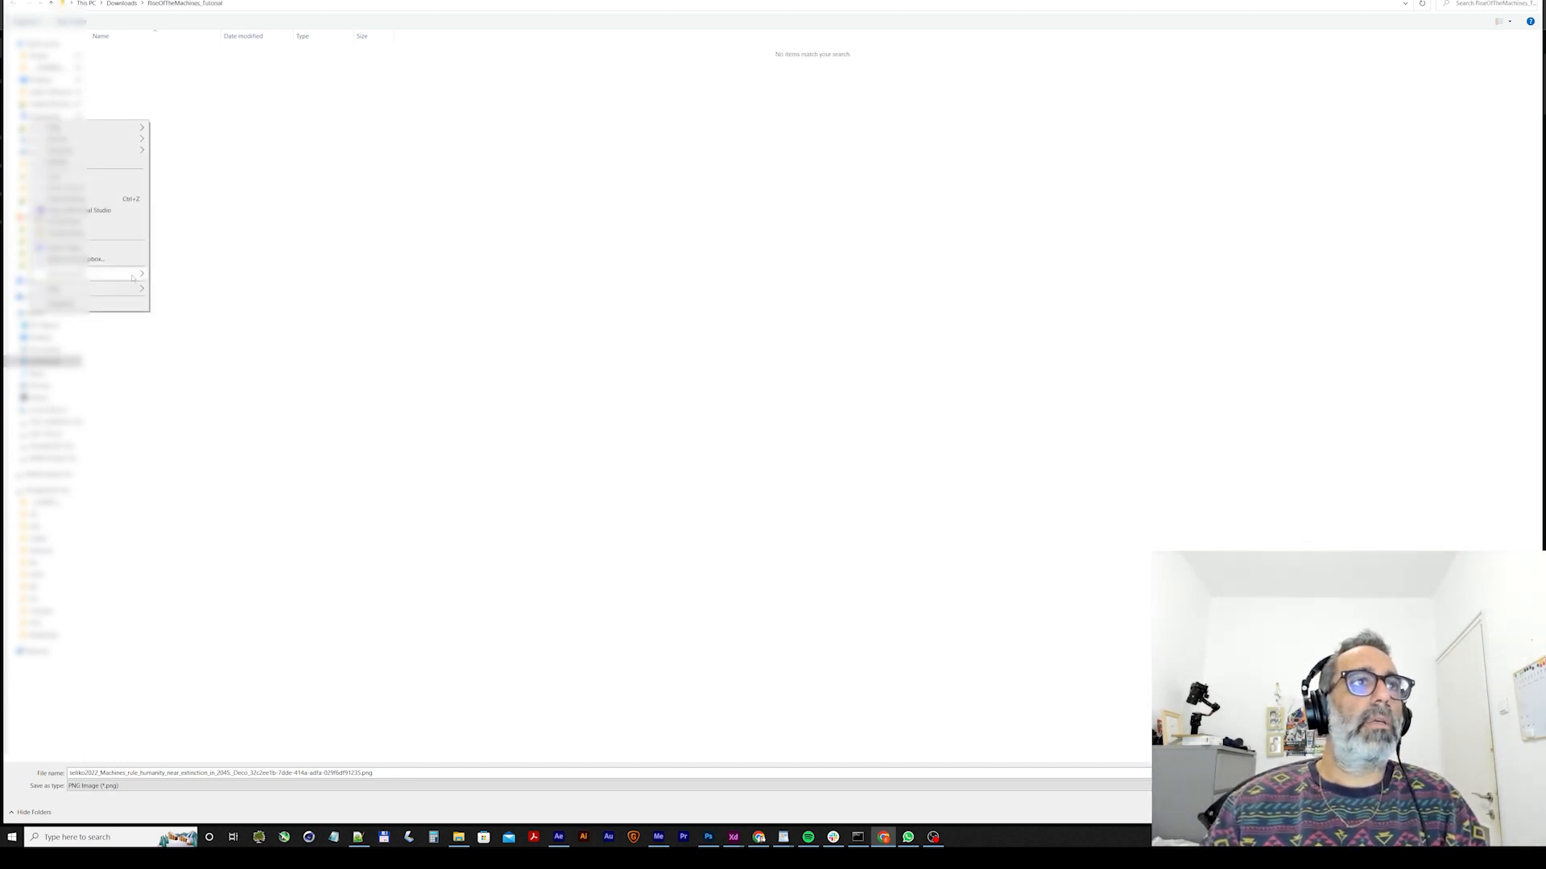
pyautogui.click(171, 291)
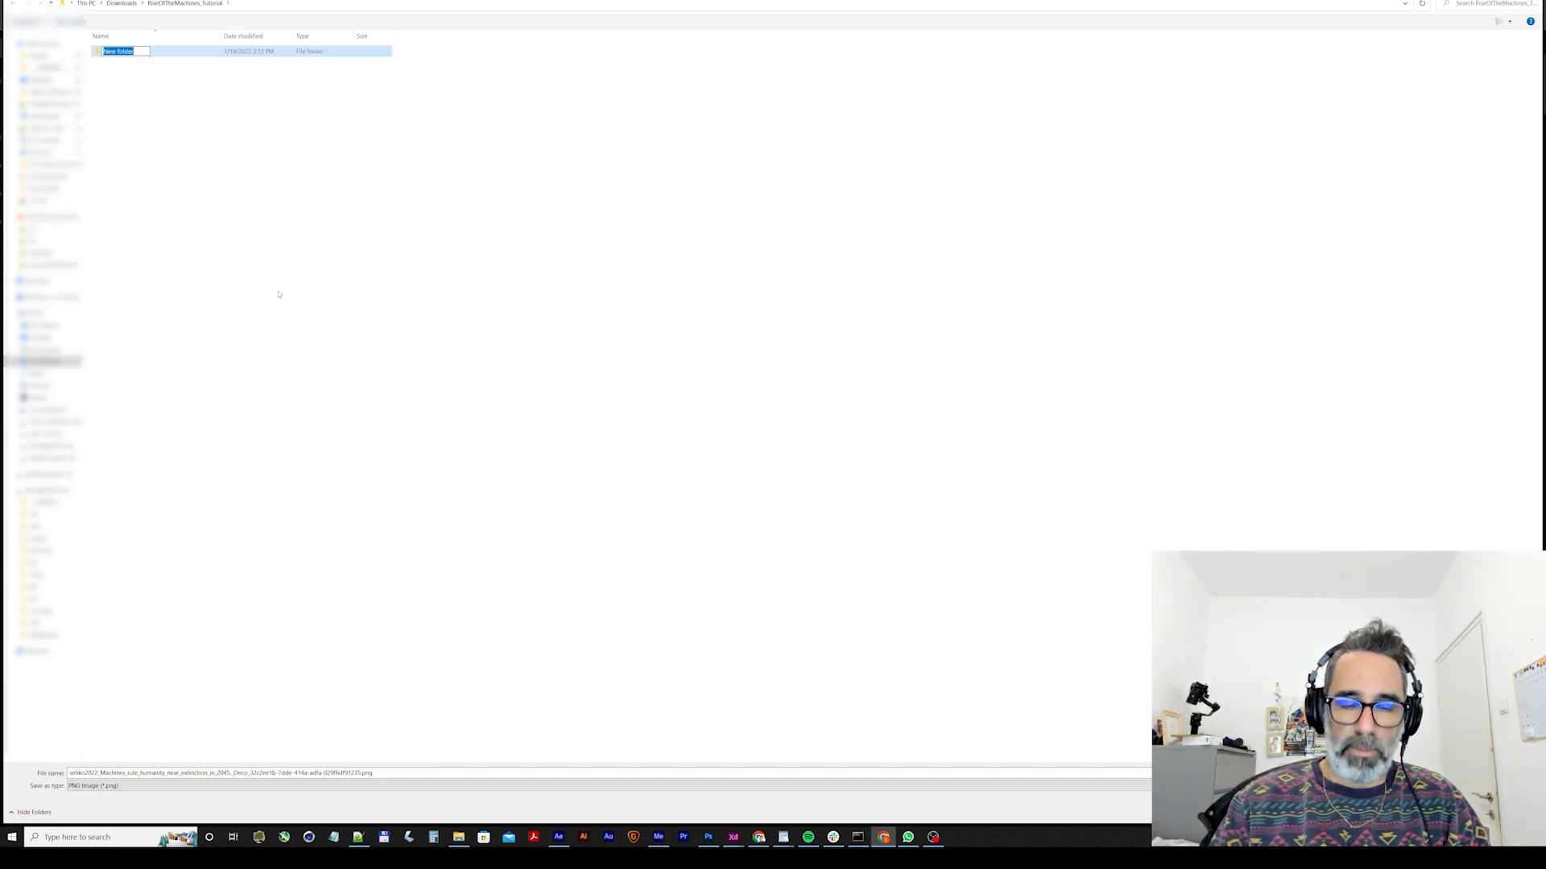
pyautogui.write('Init Images')
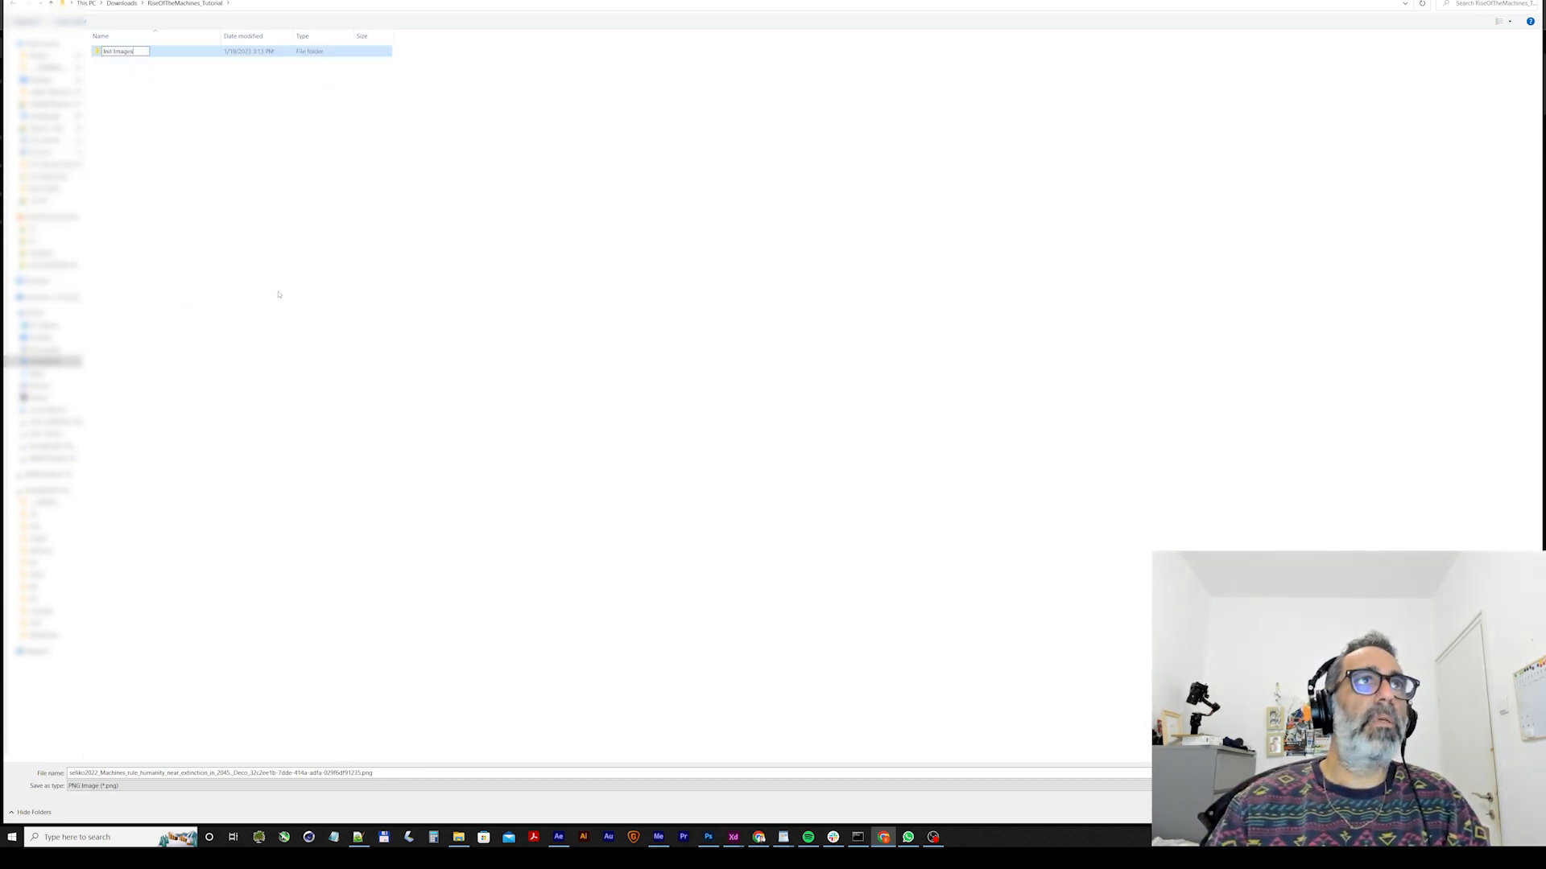
pyautogui.press('Return')
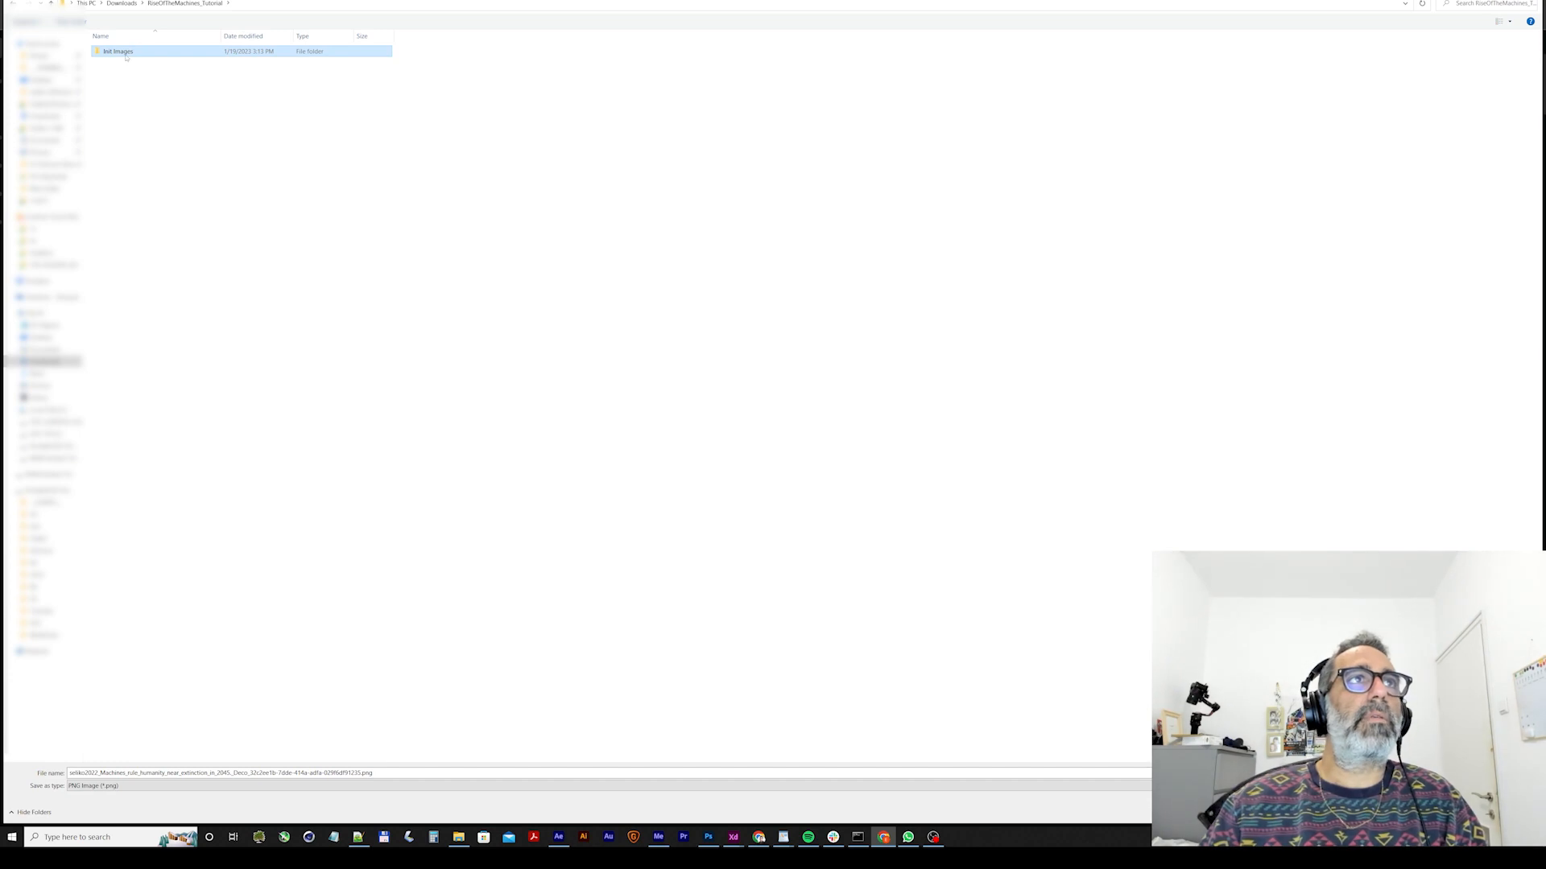
pyautogui.doubleClick(121, 55)
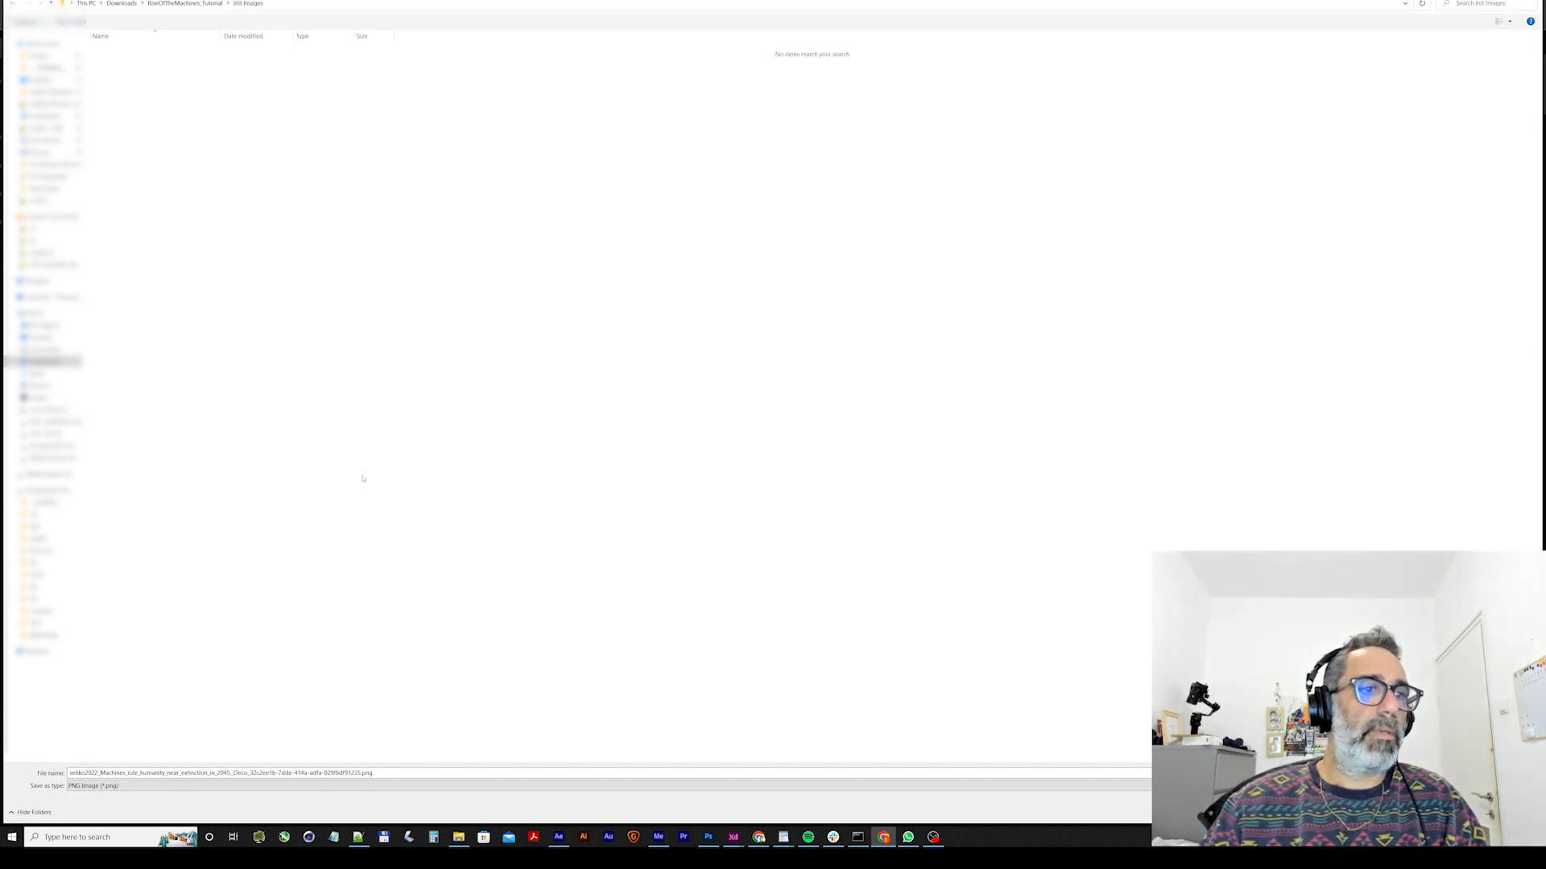
# Save the upscaled robot image as "Robot_1" in PNG format and close its enlarged view.
pyautogui.write('Ro')
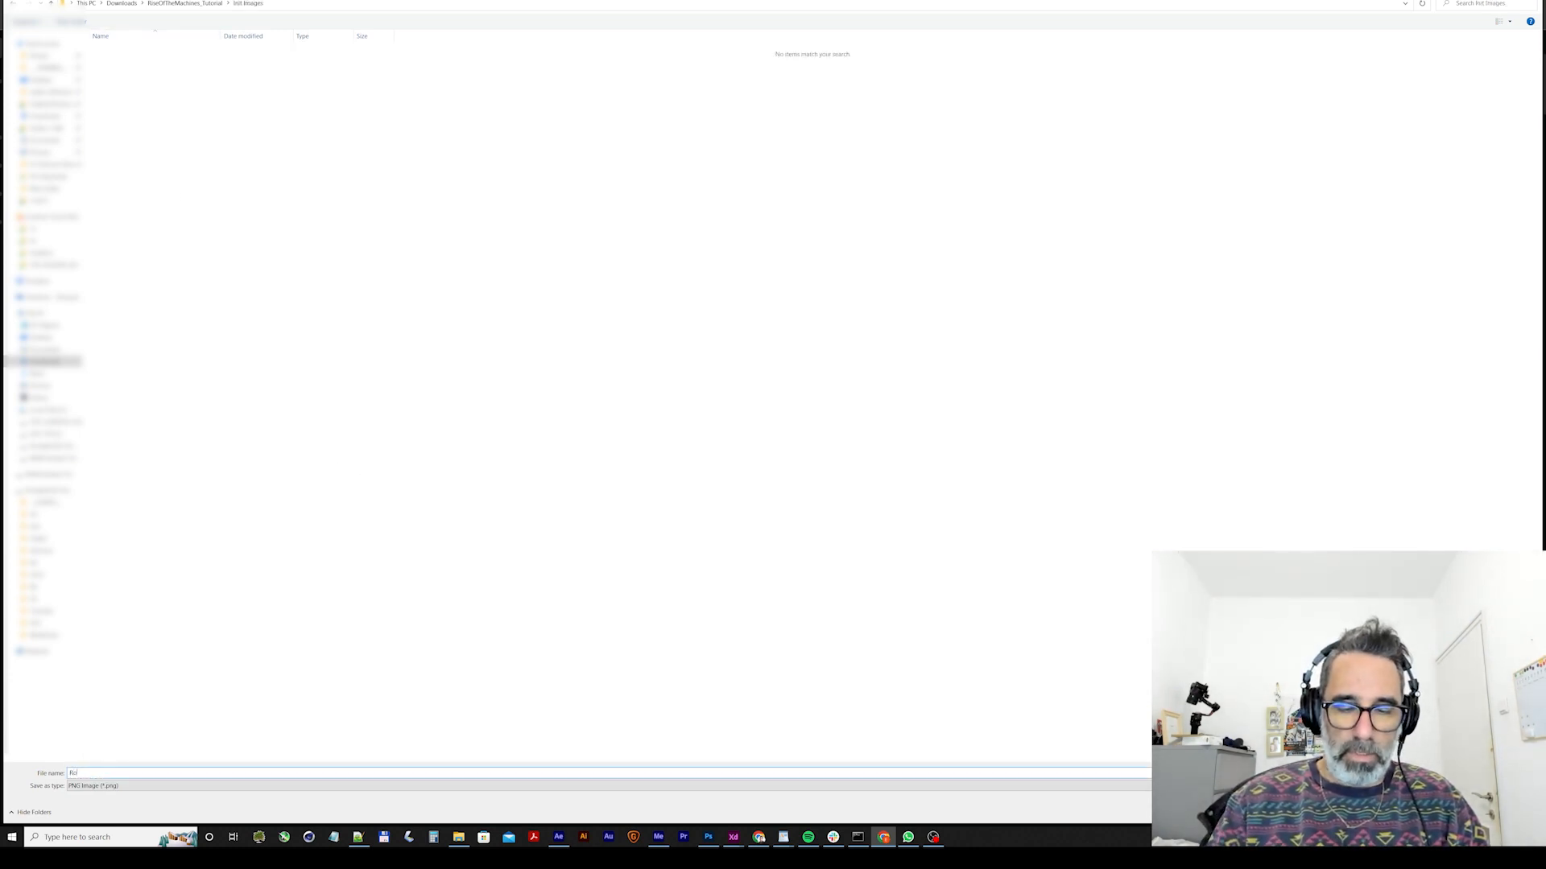
pyautogui.write('bot_1')
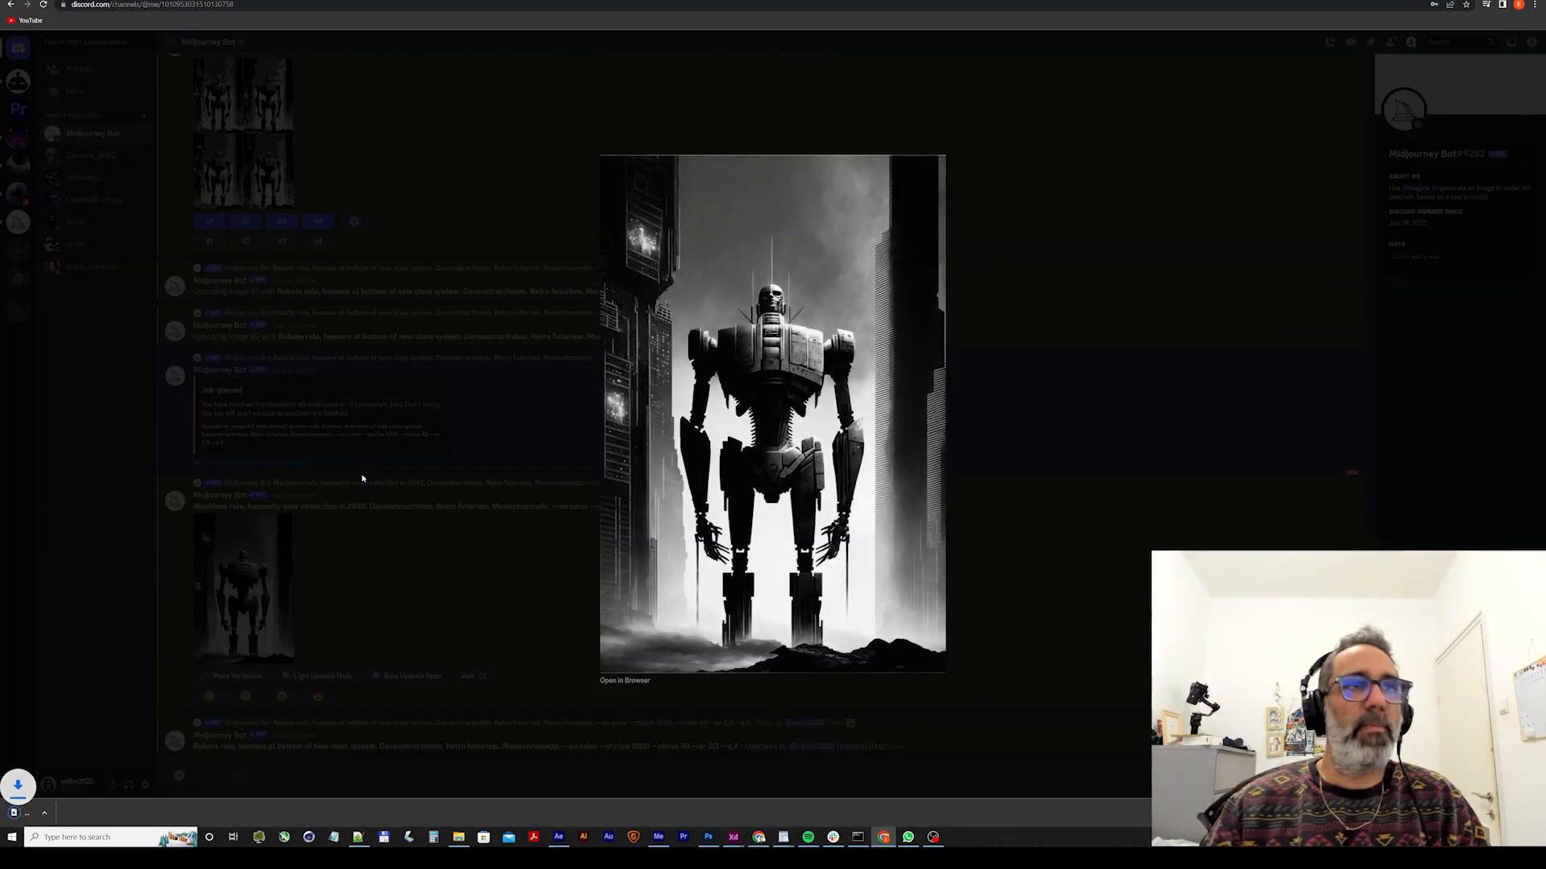
pyautogui.click(454, 487)
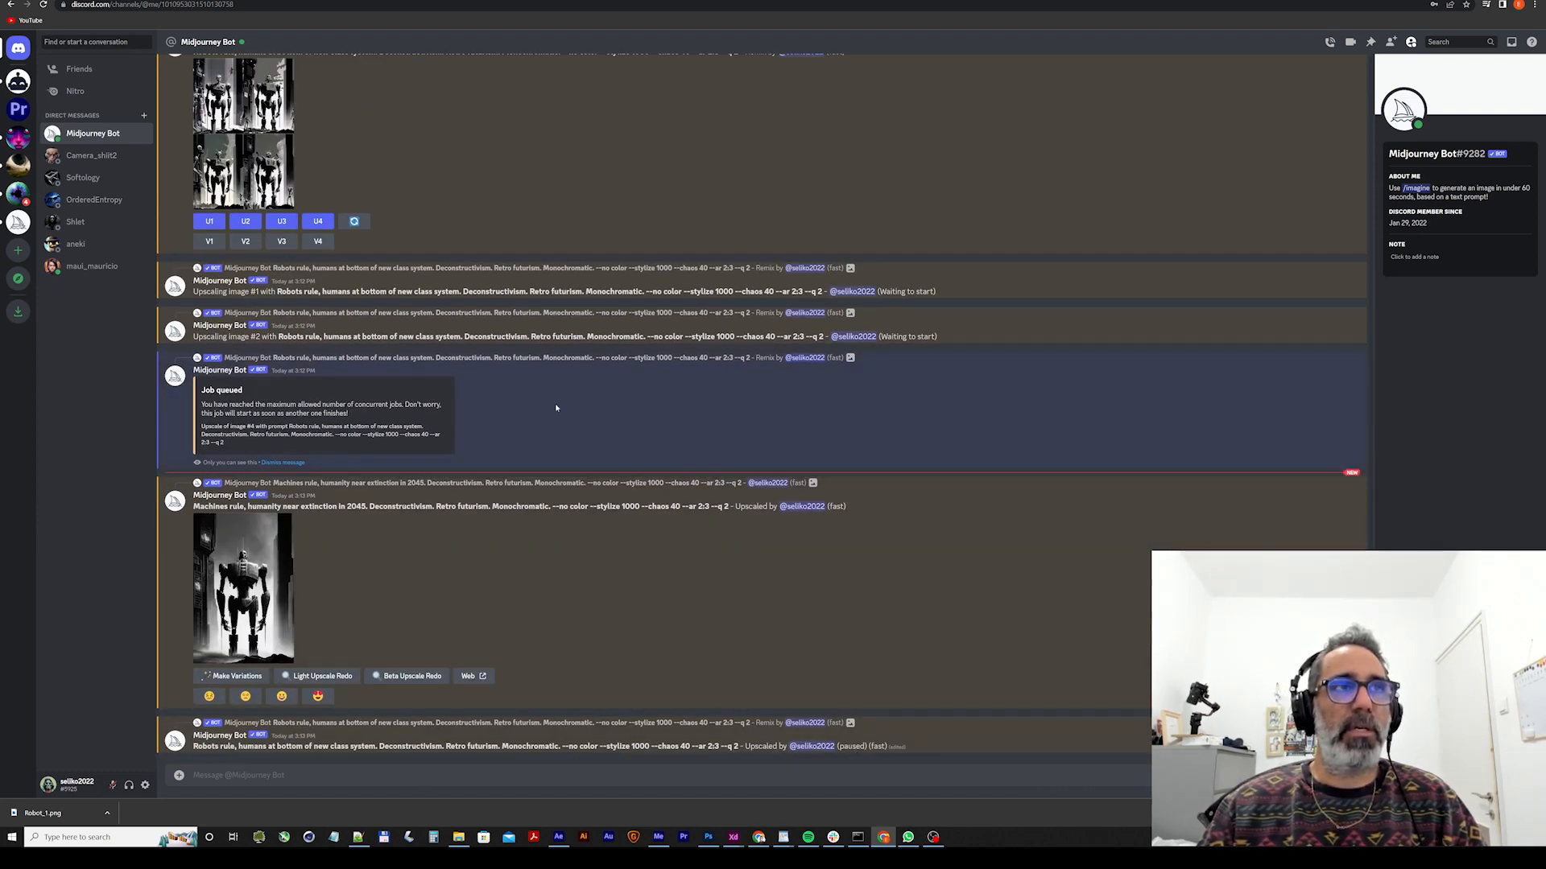
# Switch to img2img in the Stable Diffusion web UI, and clear the old source image and the enlarged previous result.
pyautogui.click(226, 0)
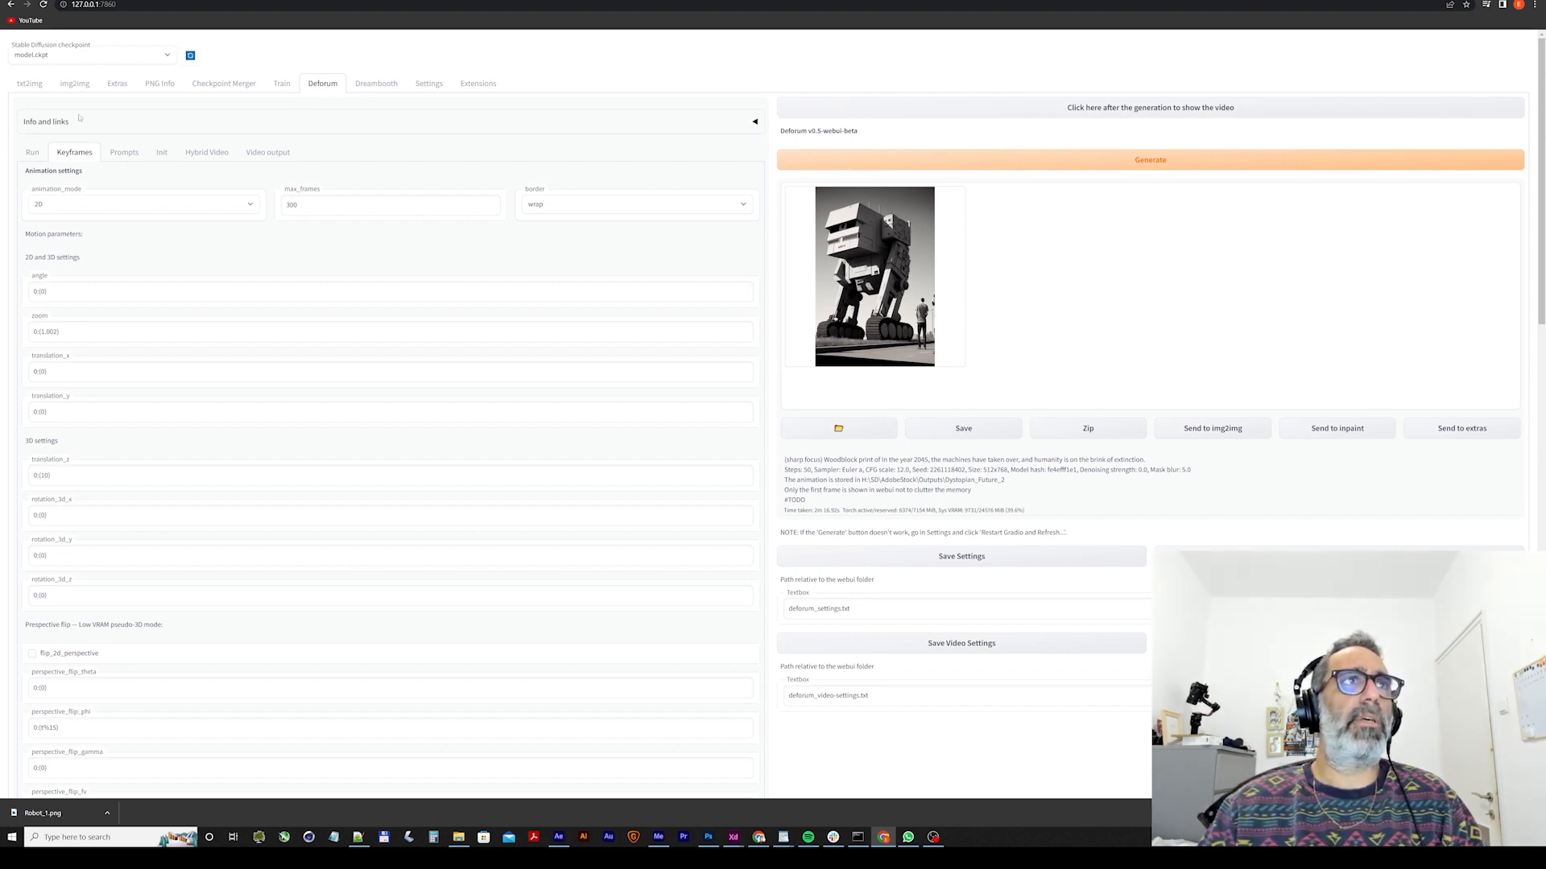
pyautogui.click(74, 83)
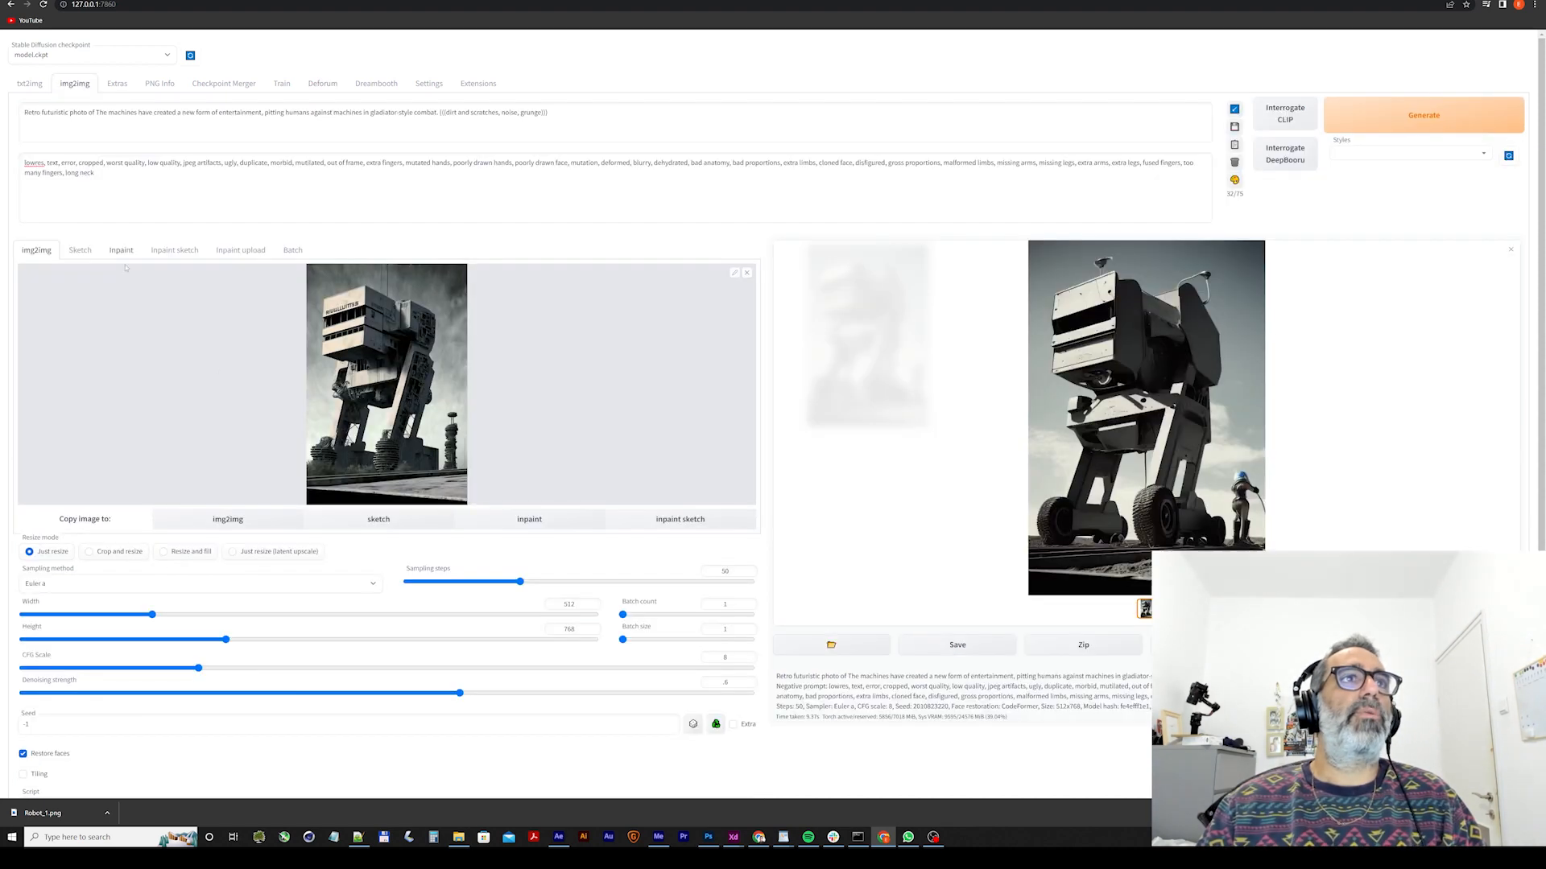
pyautogui.click(746, 274)
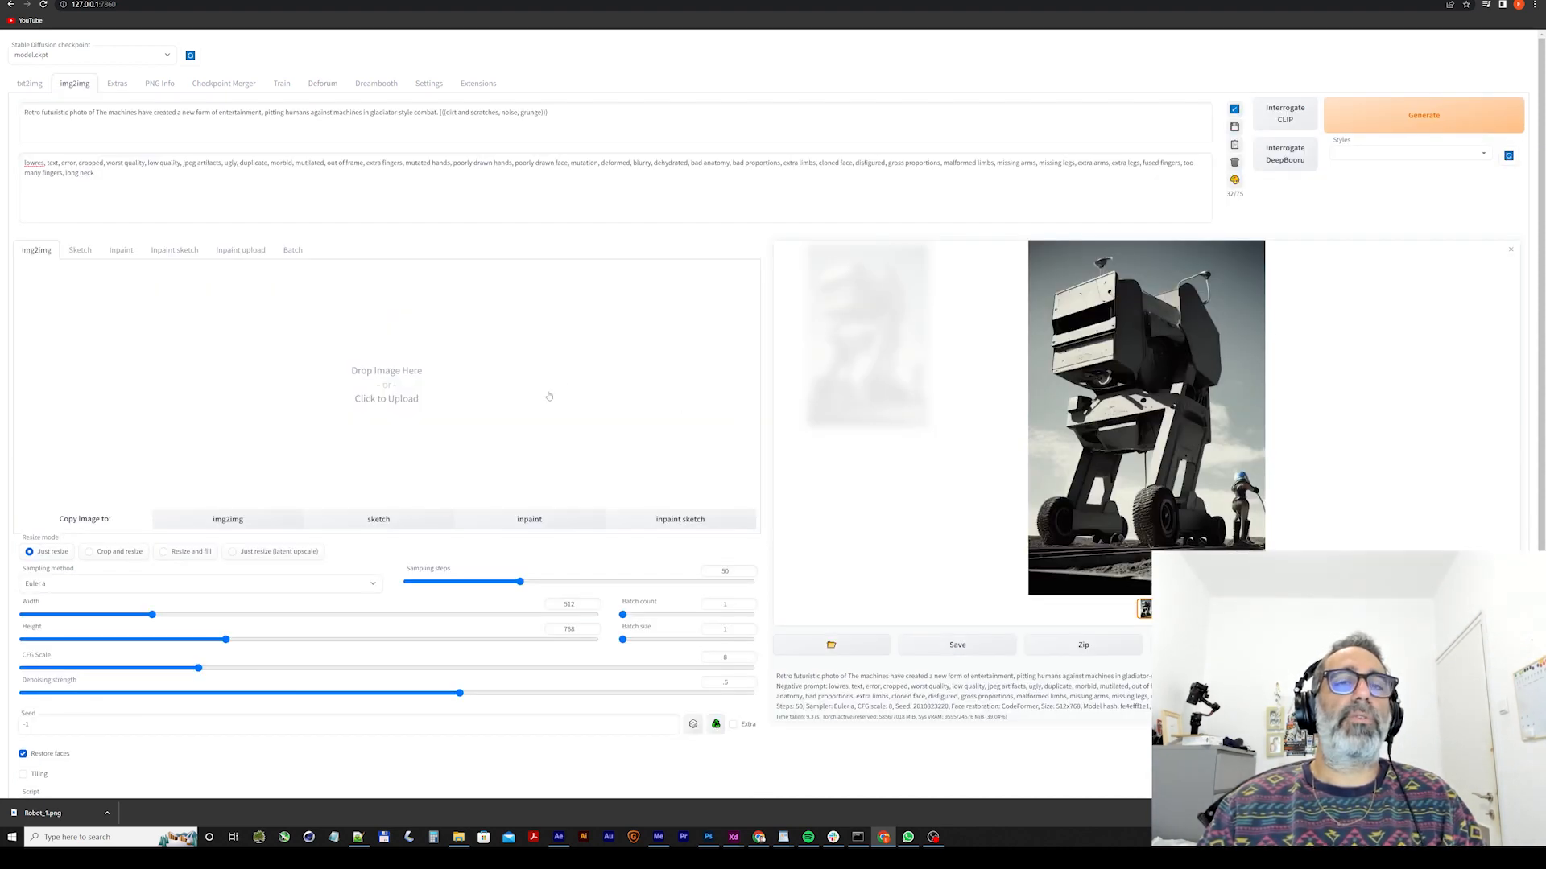
pyautogui.click(1511, 250)
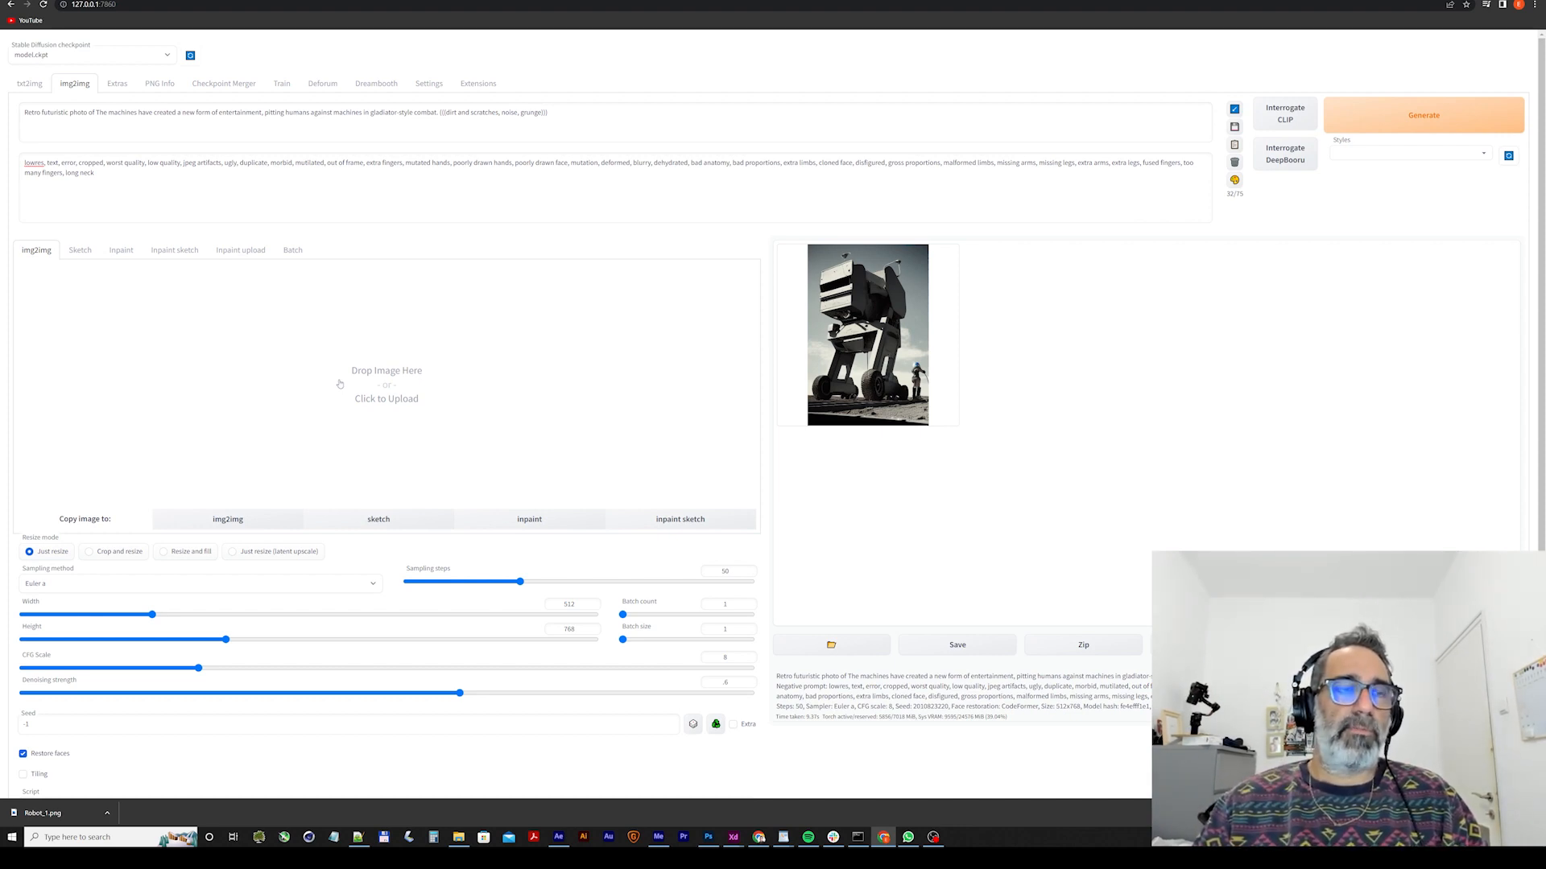
# Load Robot_1.png from the tutorial's Init Images folder as the img2img source image.
pyautogui.click(497, 385)
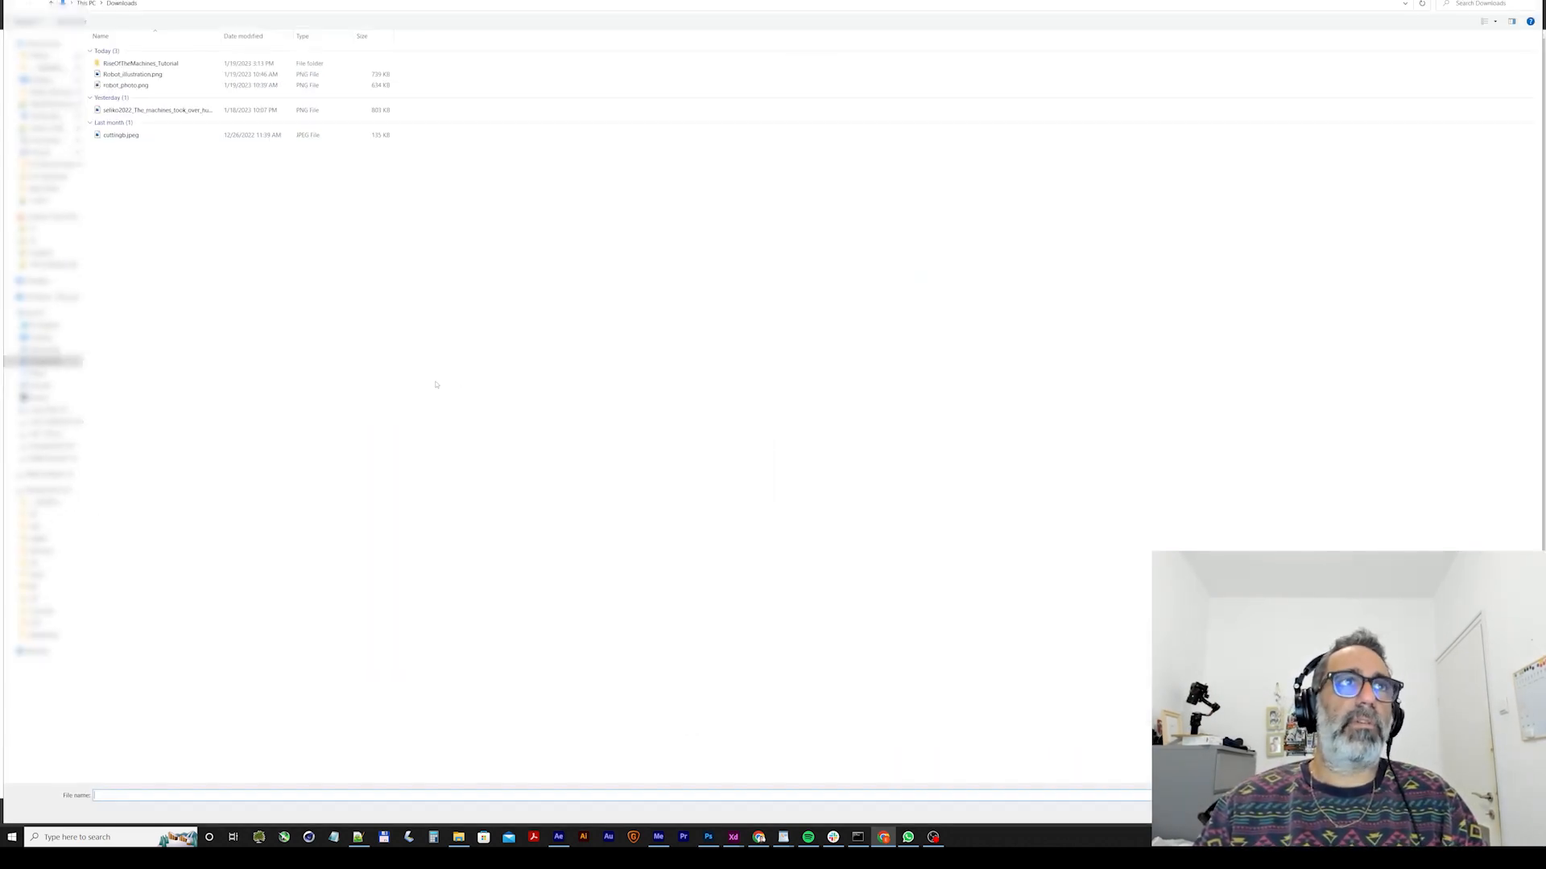
pyautogui.doubleClick(142, 63)
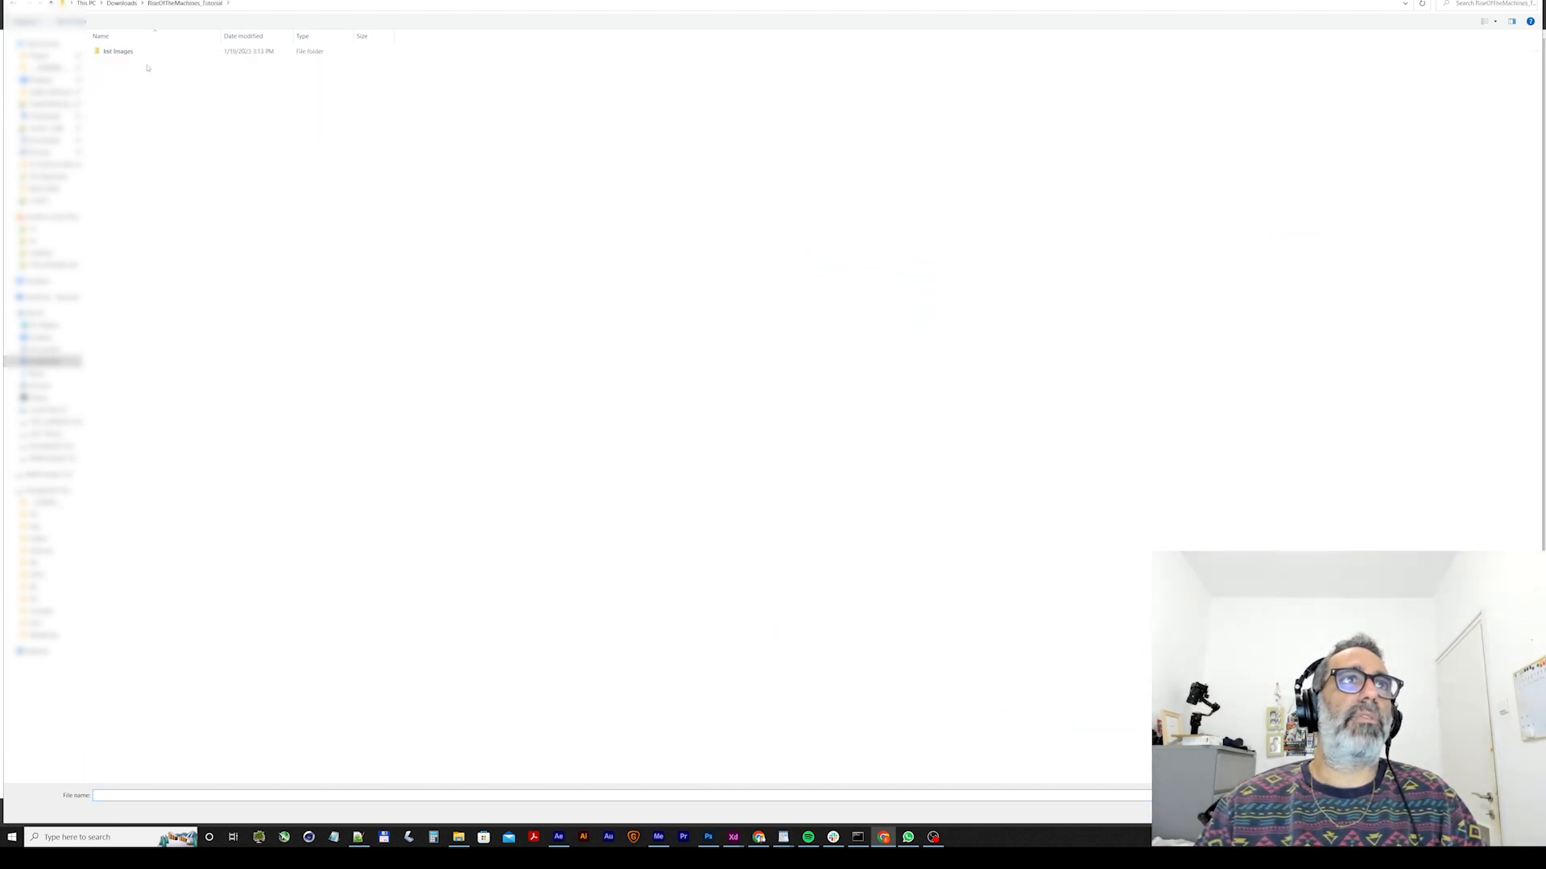
pyautogui.doubleClick(136, 52)
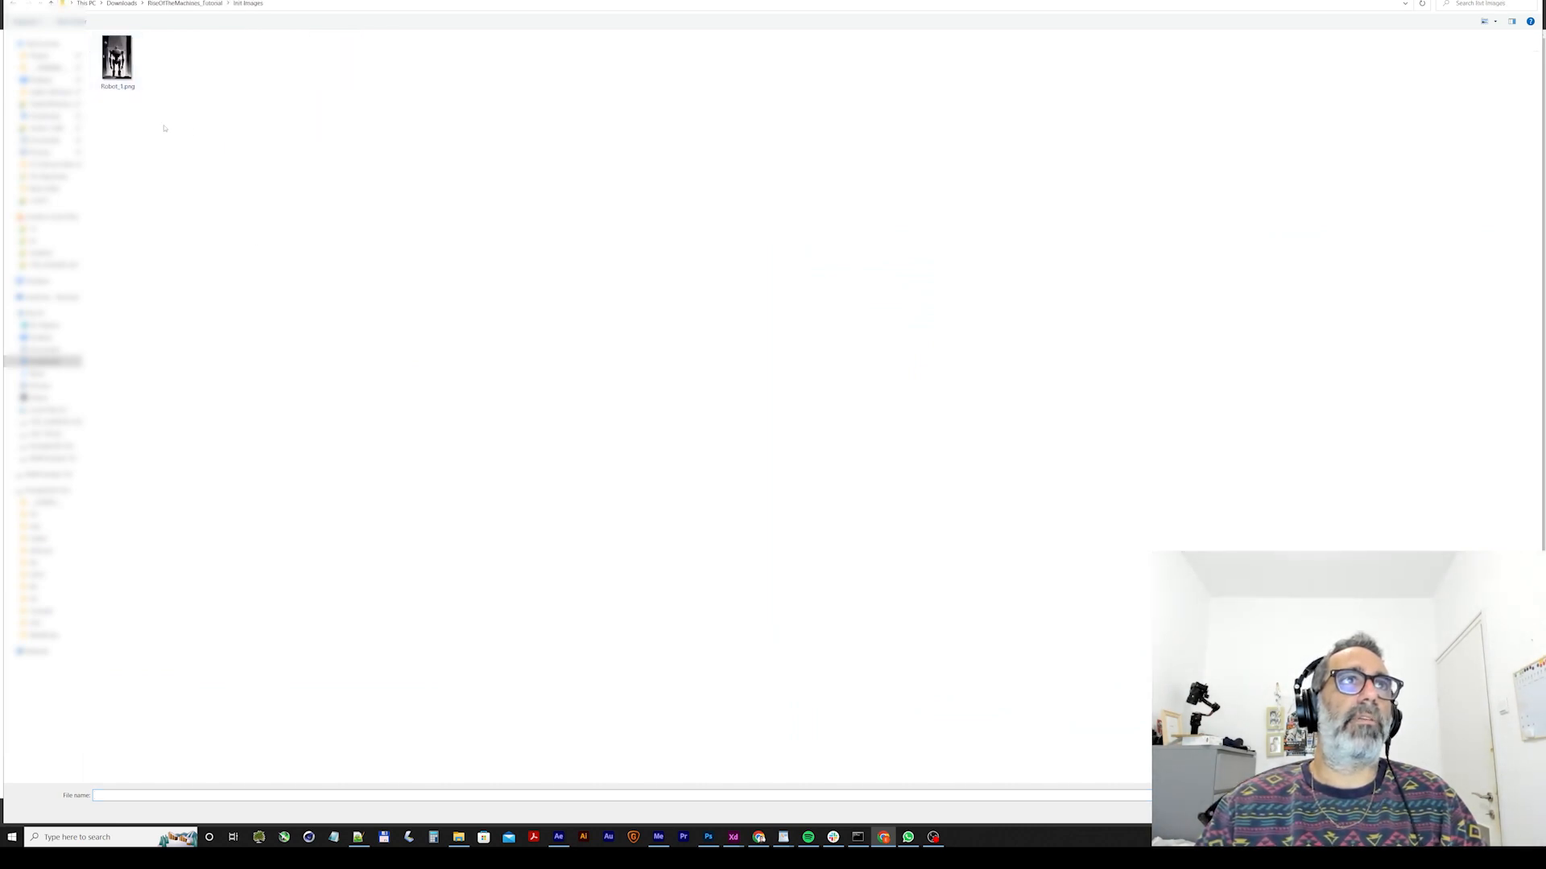
pyautogui.doubleClick(117, 60)
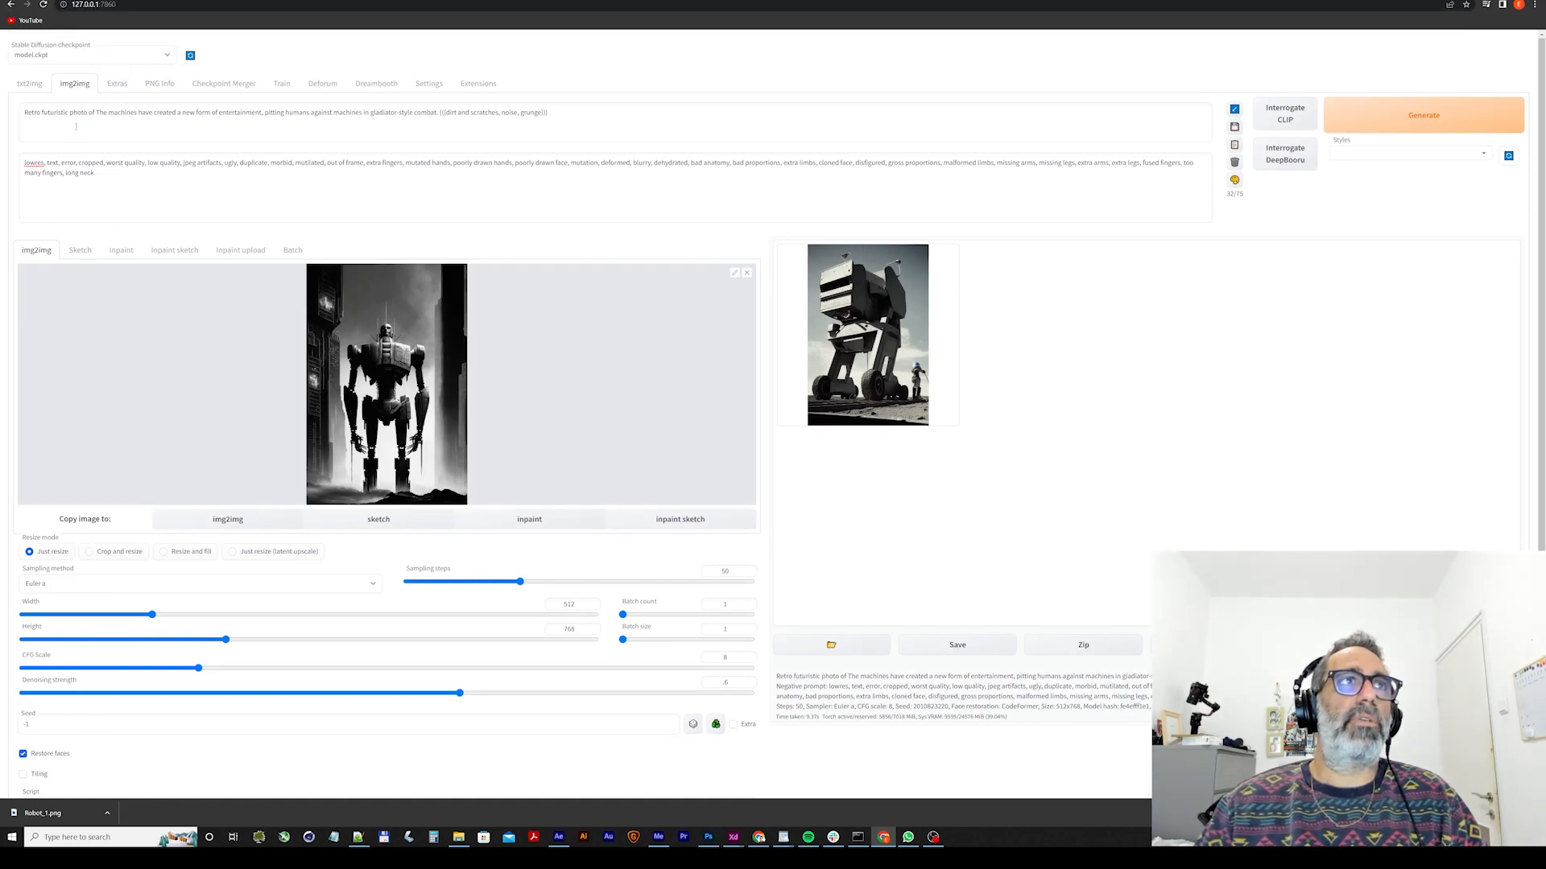
# Replace the prompt with "Robots rule, humans at bottom of new class system. Deconstructivism. Retro futurism. Monochromatic.", copying the style words from the Midjourney prompt in Discord.
pyautogui.tripleClick(157, 113)
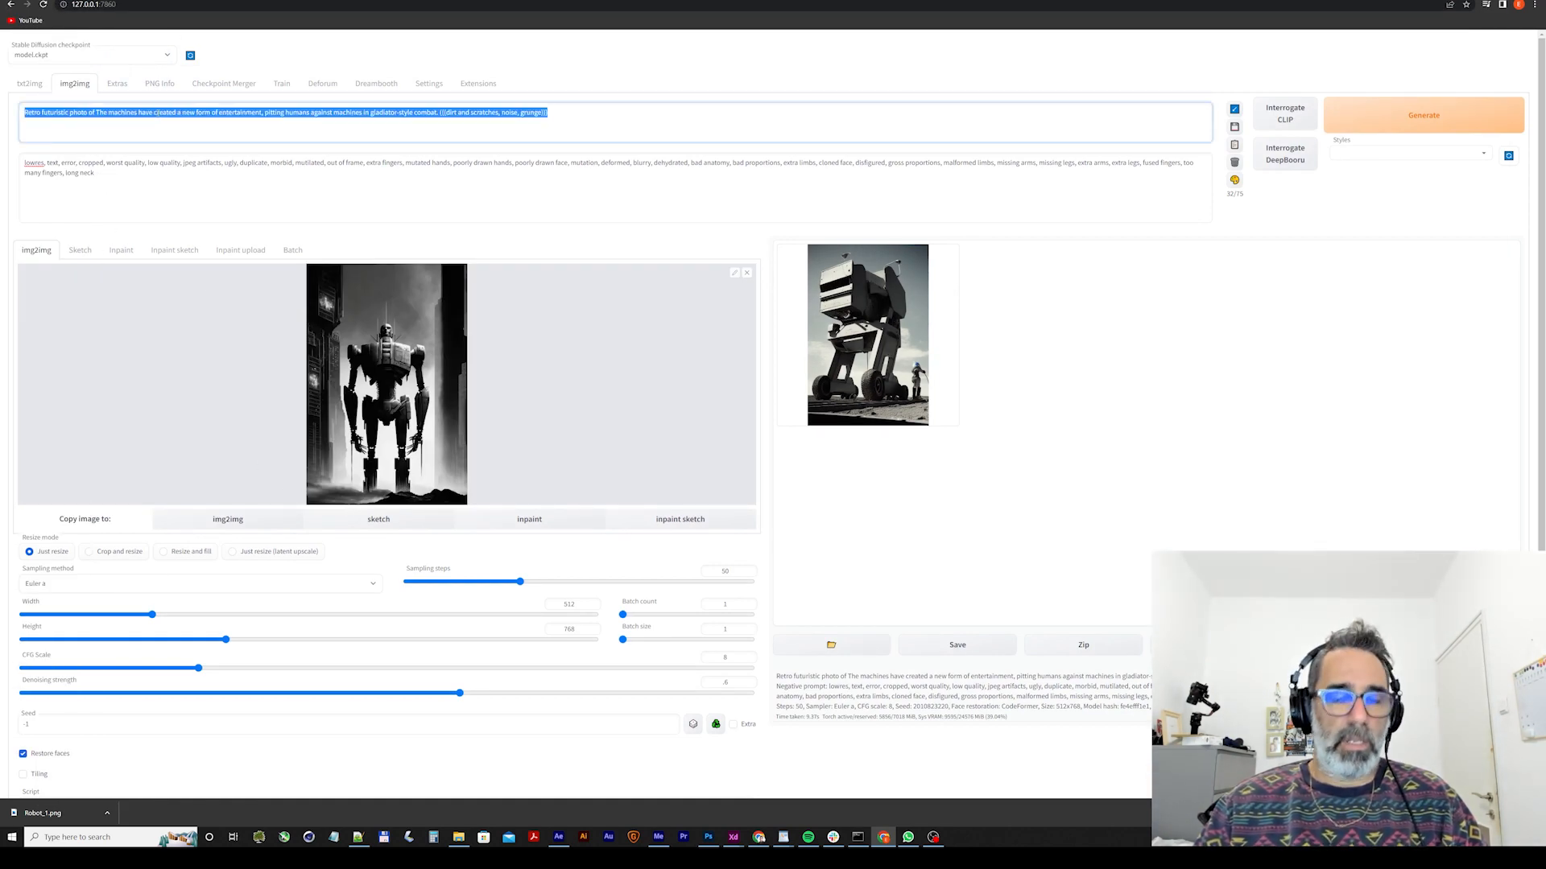
pyautogui.hotkey('ctrl', 'v')
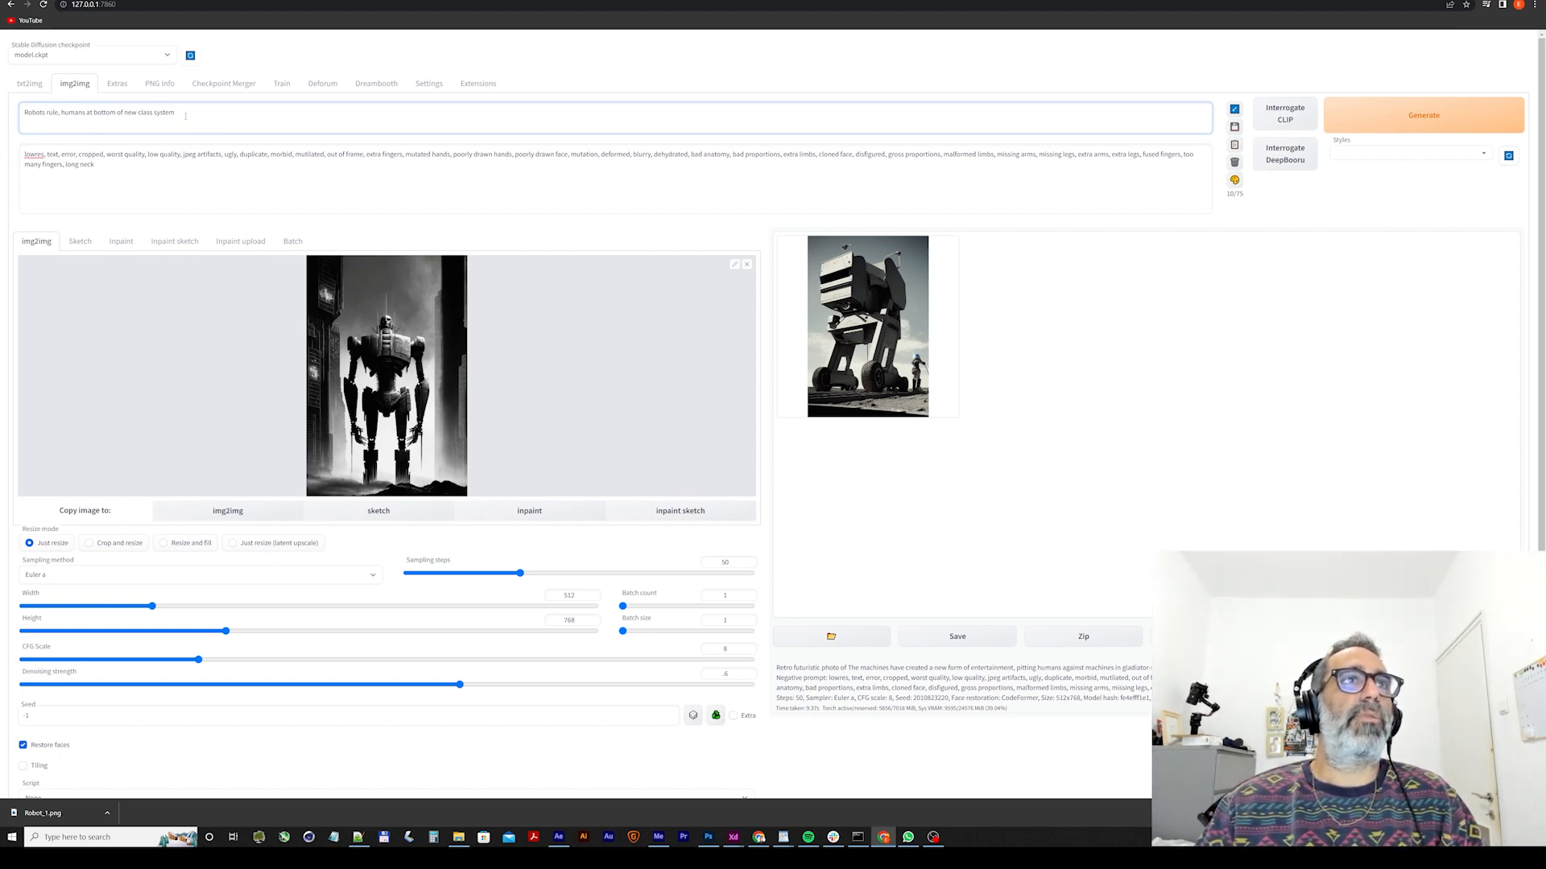
pyautogui.hotkey('ctrl', 'Tab')
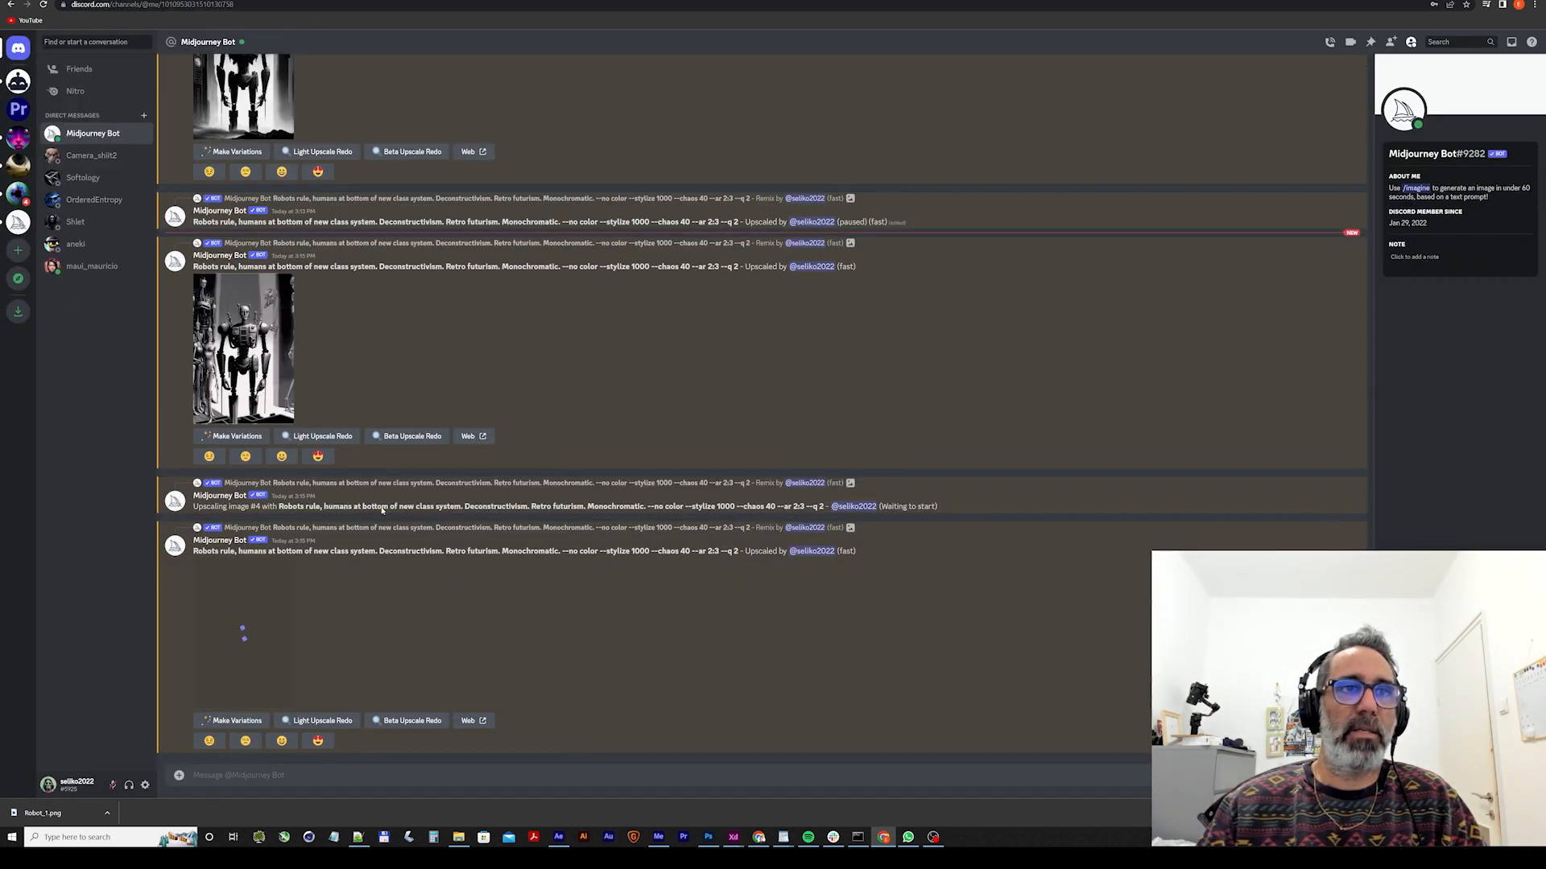
pyautogui.moveTo(379, 552); pyautogui.dragTo(561, 553)
pyautogui.hotkey('ctrl', 'c')
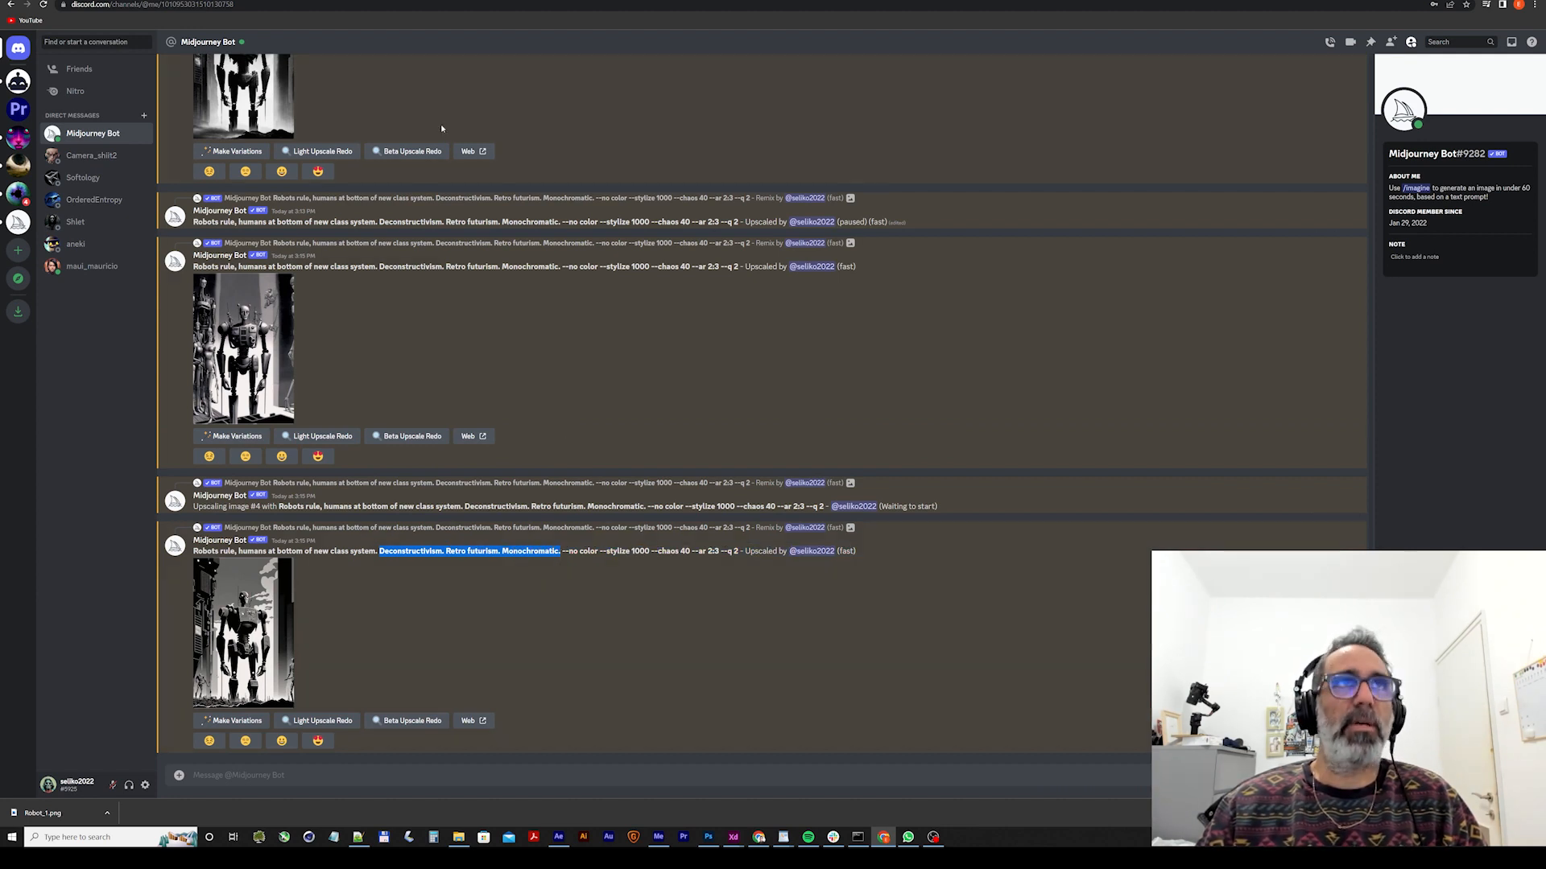
pyautogui.click(232, 1)
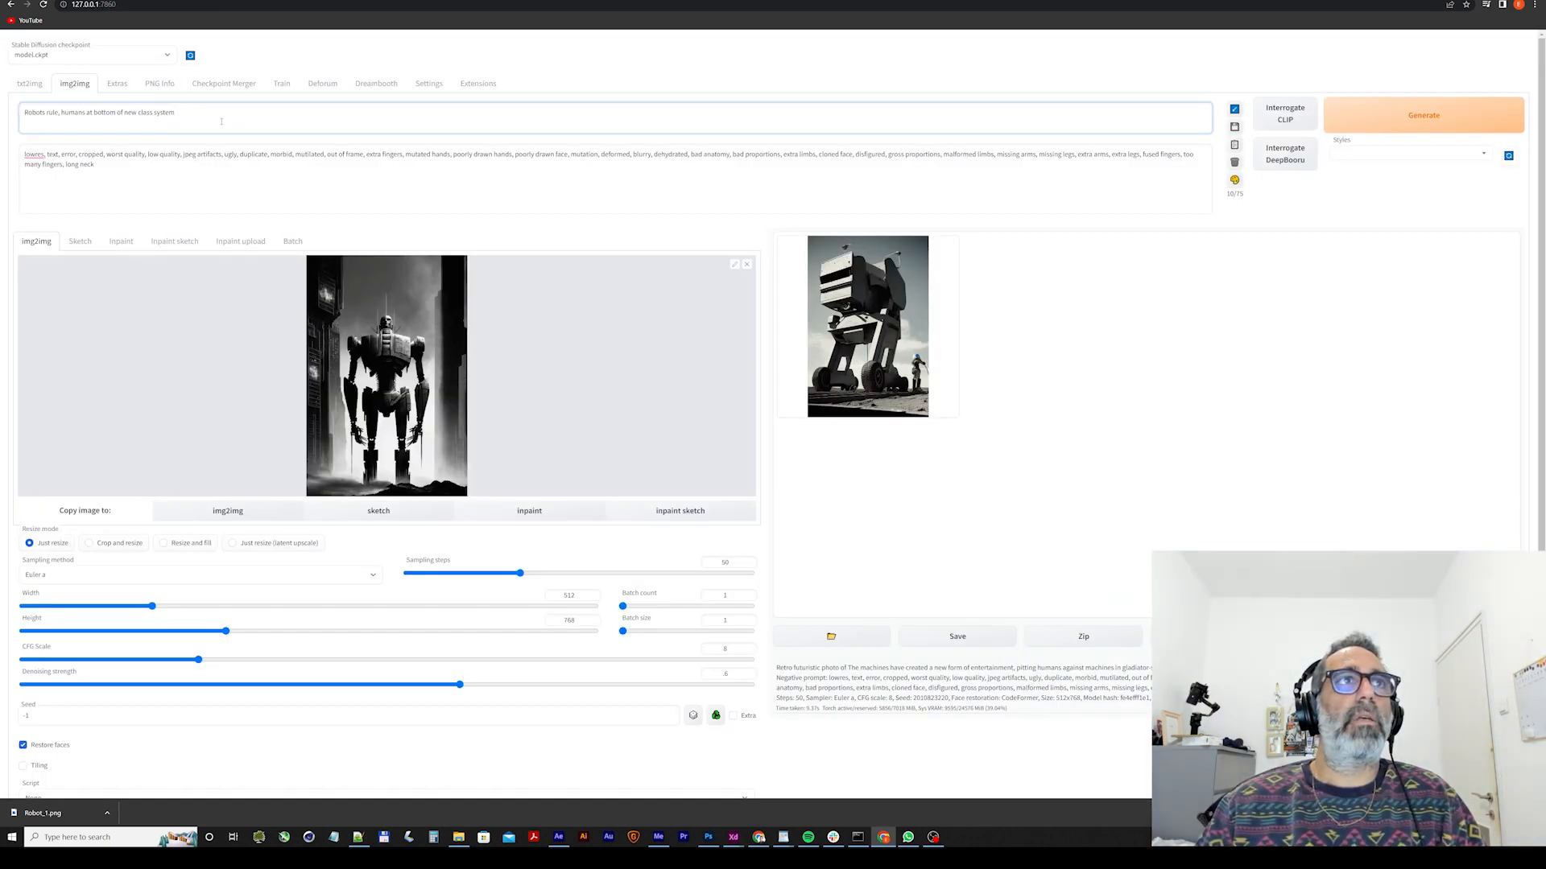
pyautogui.click(208, 114)
pyautogui.hotkey('ctrl', 'v')
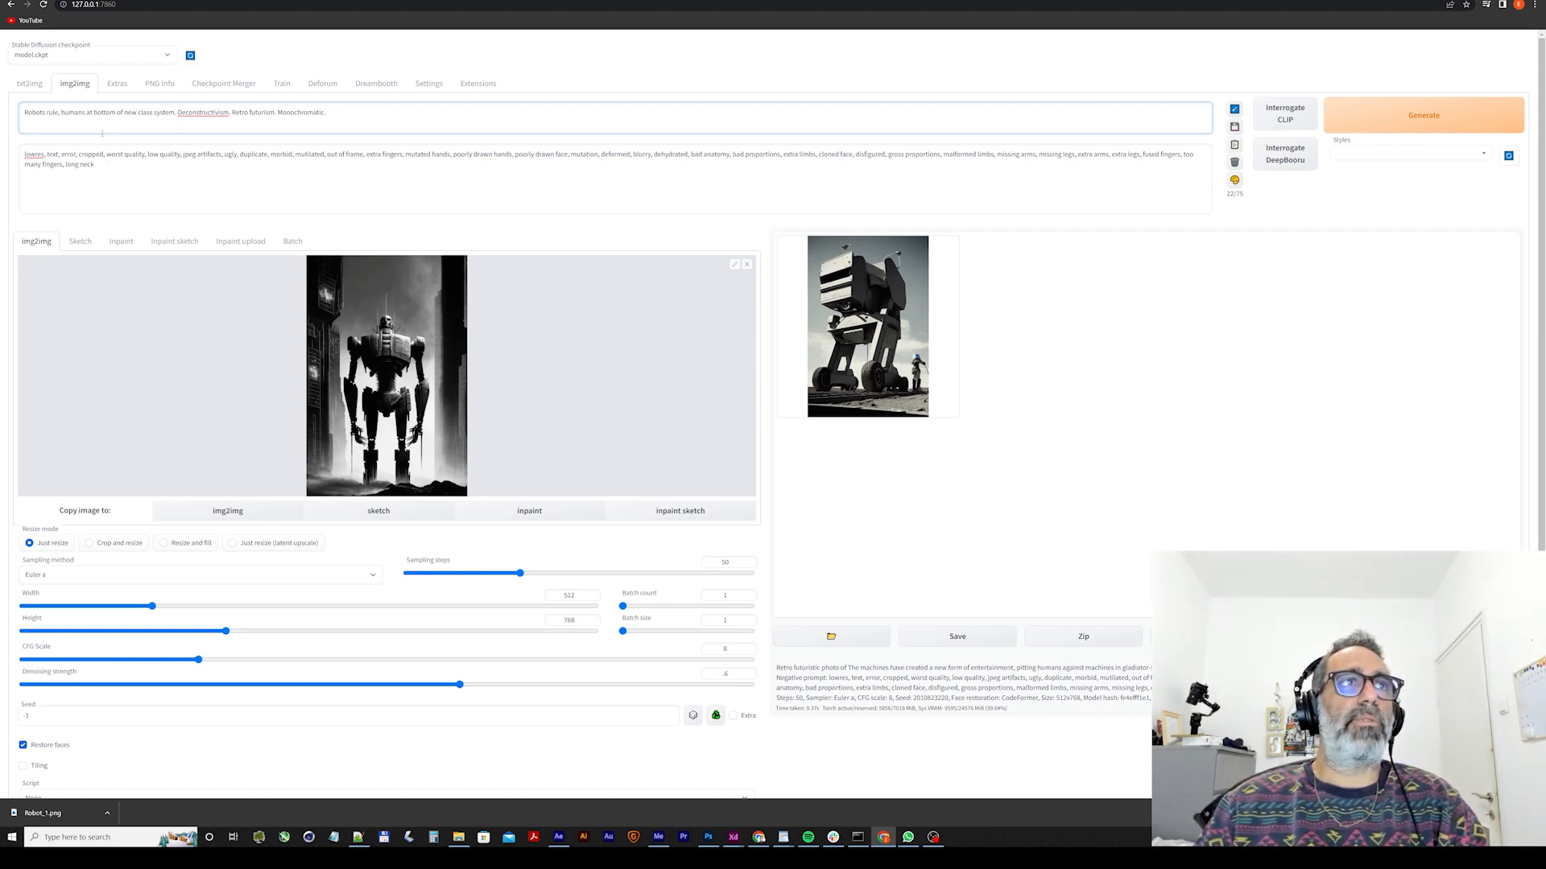
# Review the sampling method and size settings, keep Euler a, generate the img2img robot image and enlarge the result.
pyautogui.scroll(-2, 252, 330)
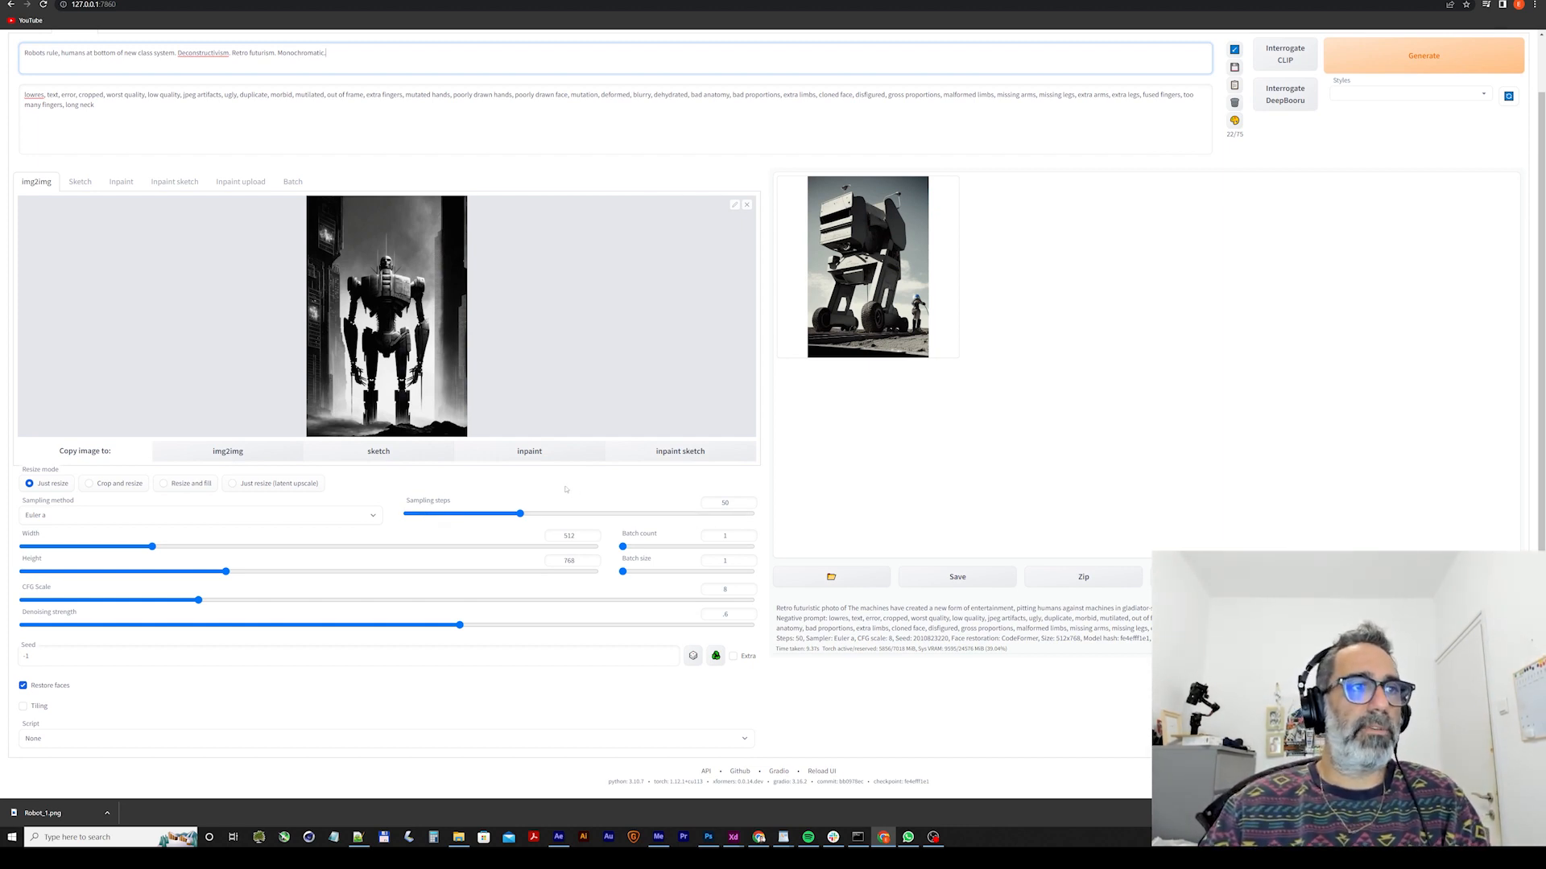
pyautogui.click(40, 517)
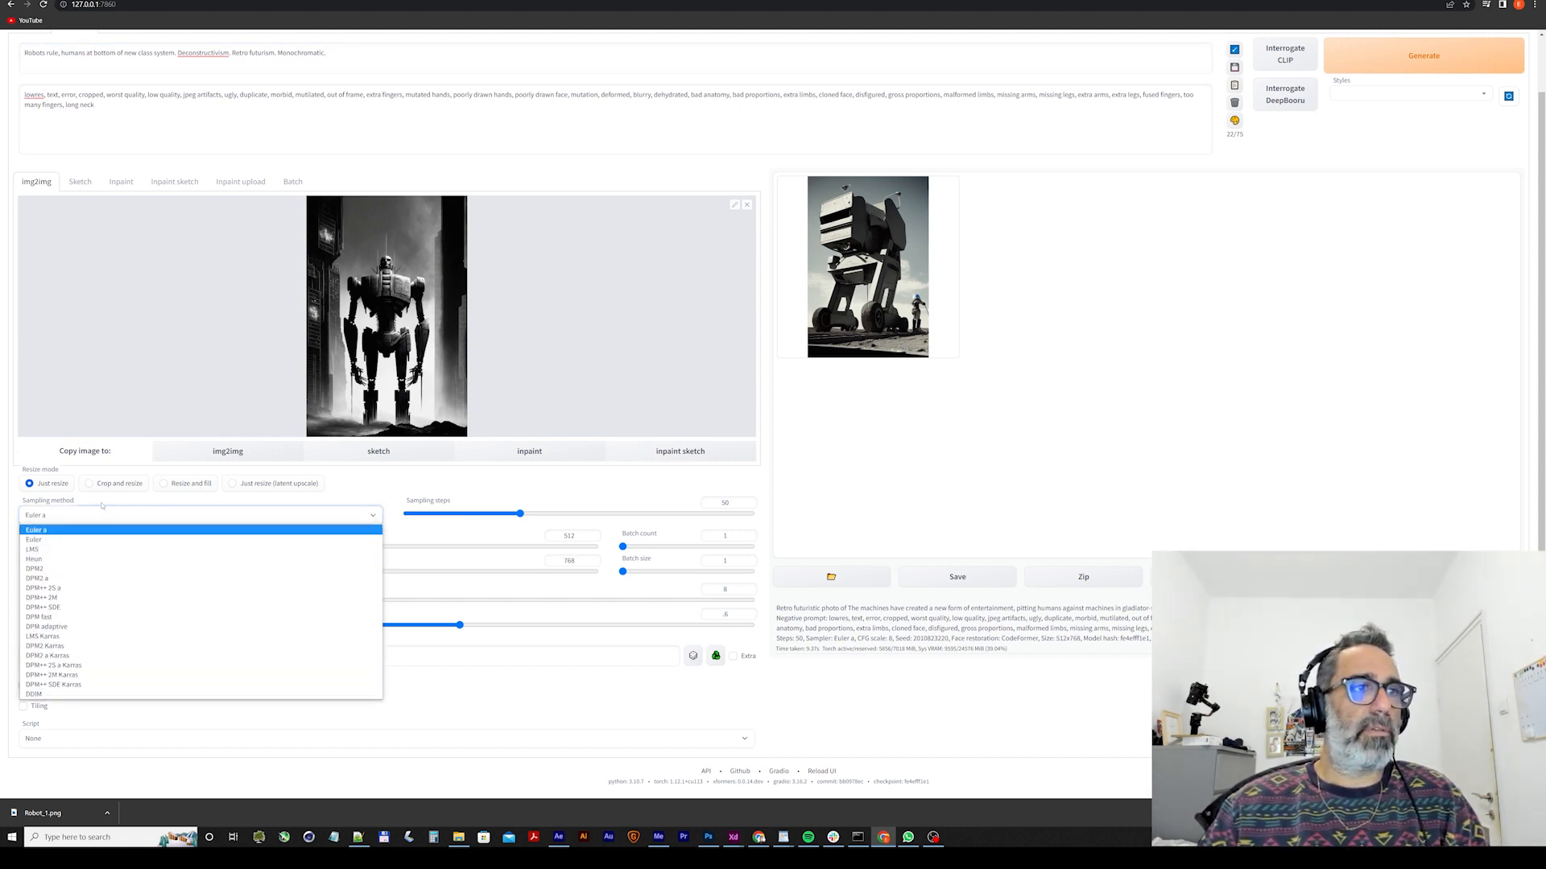
pyautogui.click(46, 516)
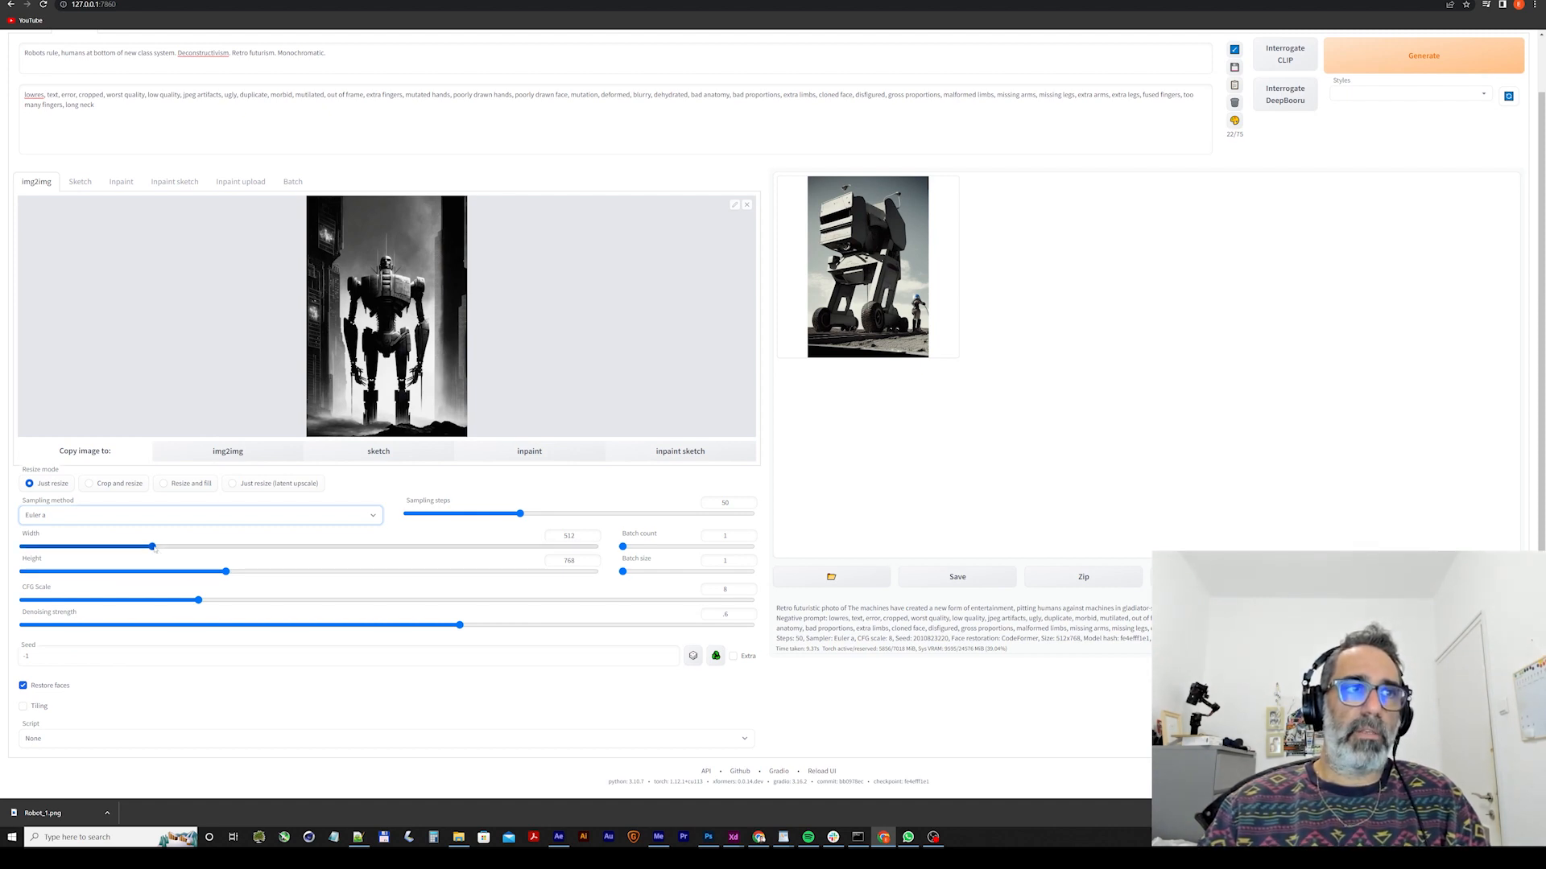
pyautogui.moveTo(152, 546)
pyautogui.mouseDown()
pyautogui.moveTo(105, 548)
pyautogui.moveTo(189, 549)
pyautogui.moveTo(152, 548)
pyautogui.mouseUp()
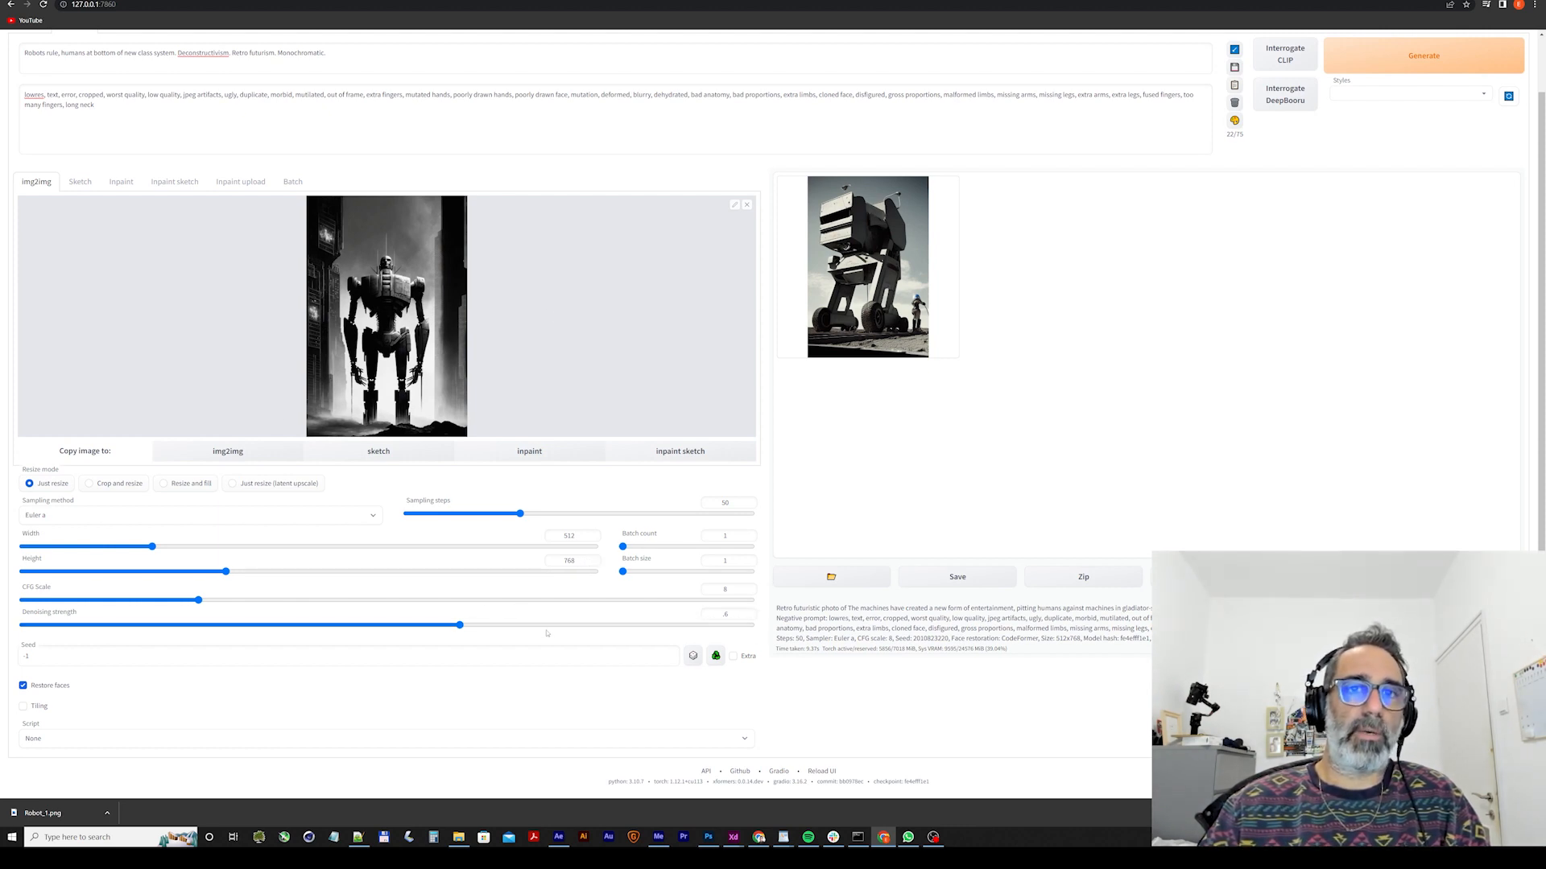
pyautogui.click(1425, 61)
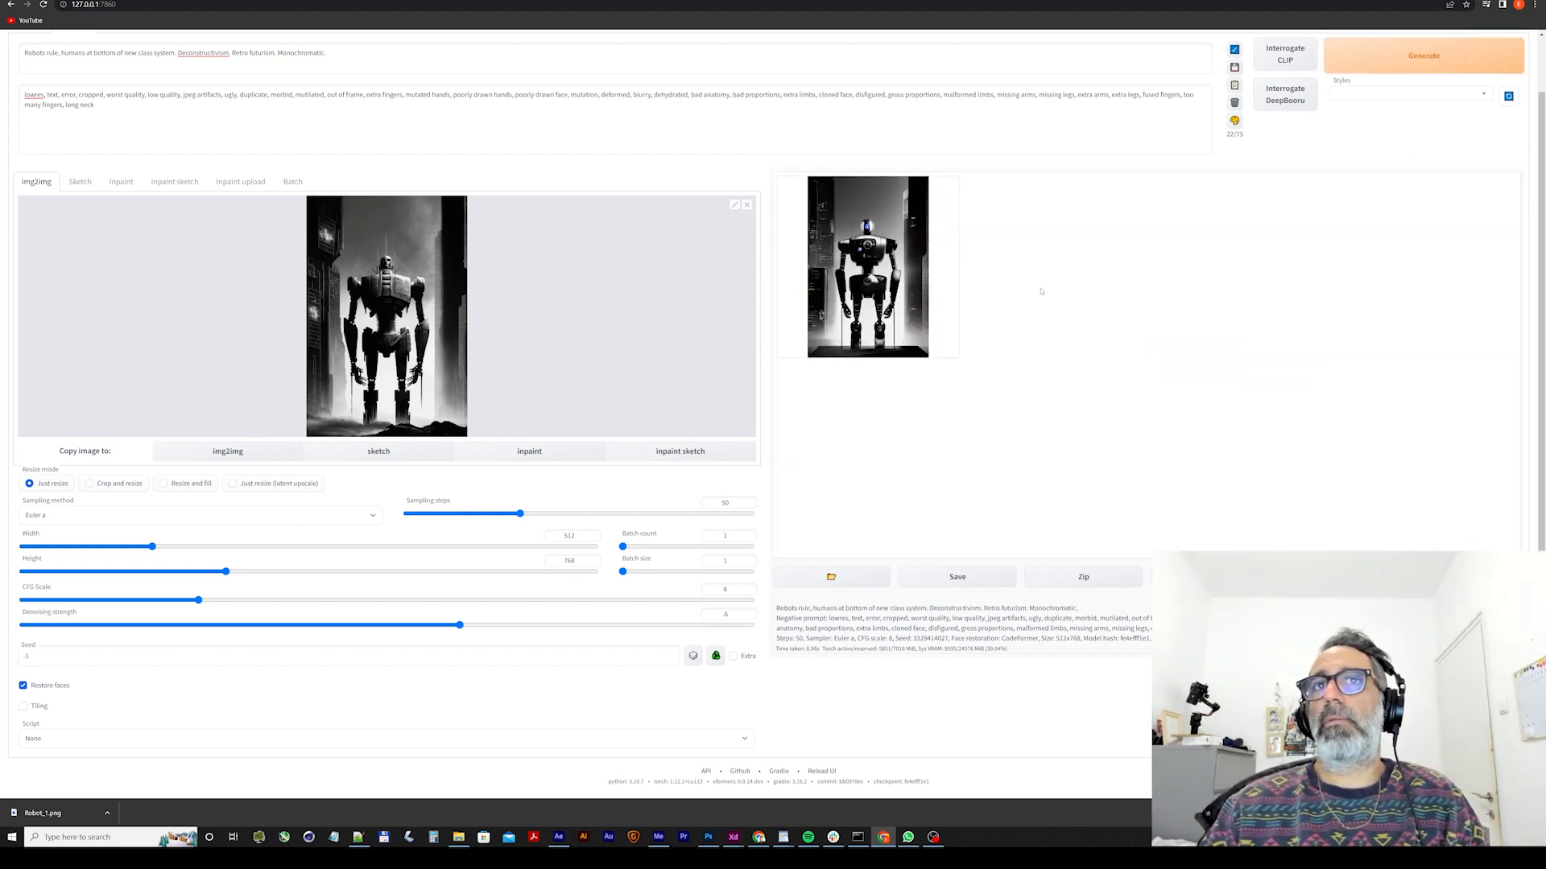
pyautogui.click(873, 258)
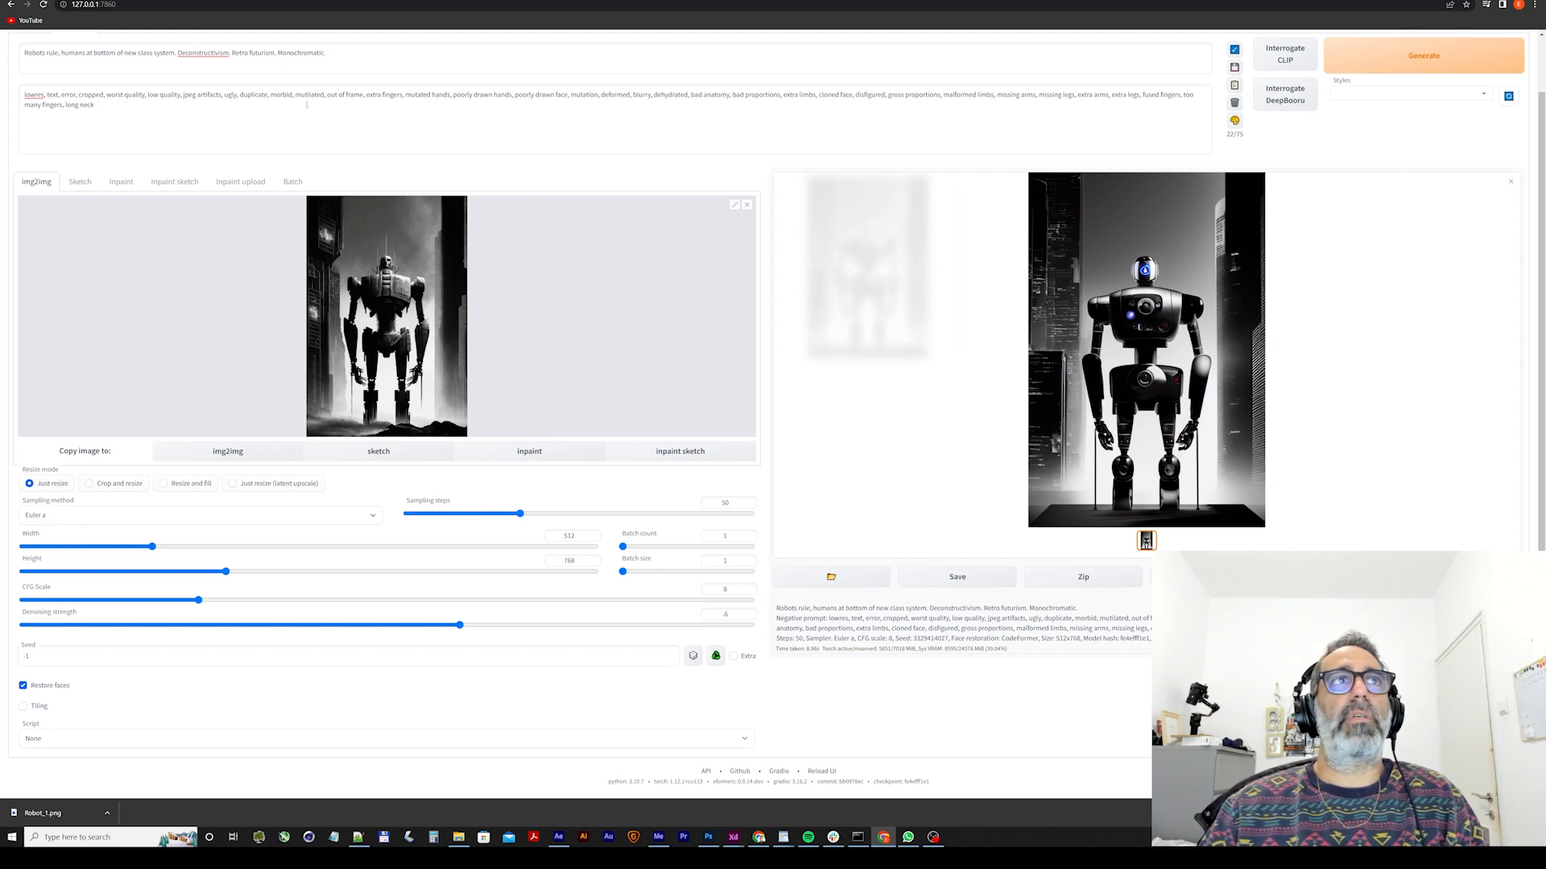
# Append "grunge, dirt and scratches, polaroid film, film burn" to the prompt and generate the robot image three times.
pyautogui.click(364, 54)
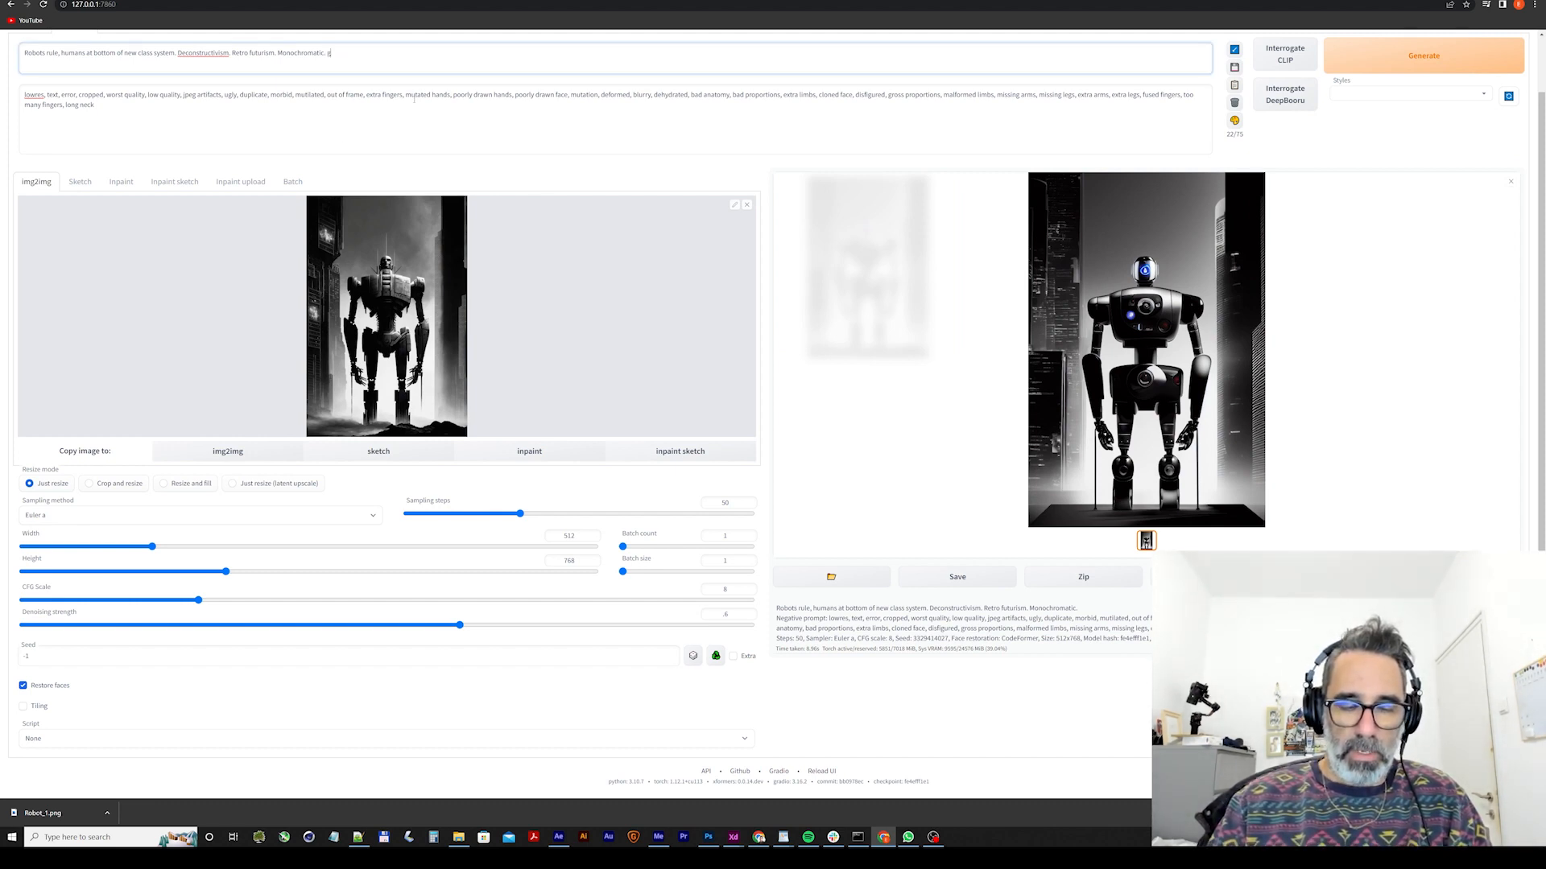
pyautogui.write('grunge, dirt and scratches')
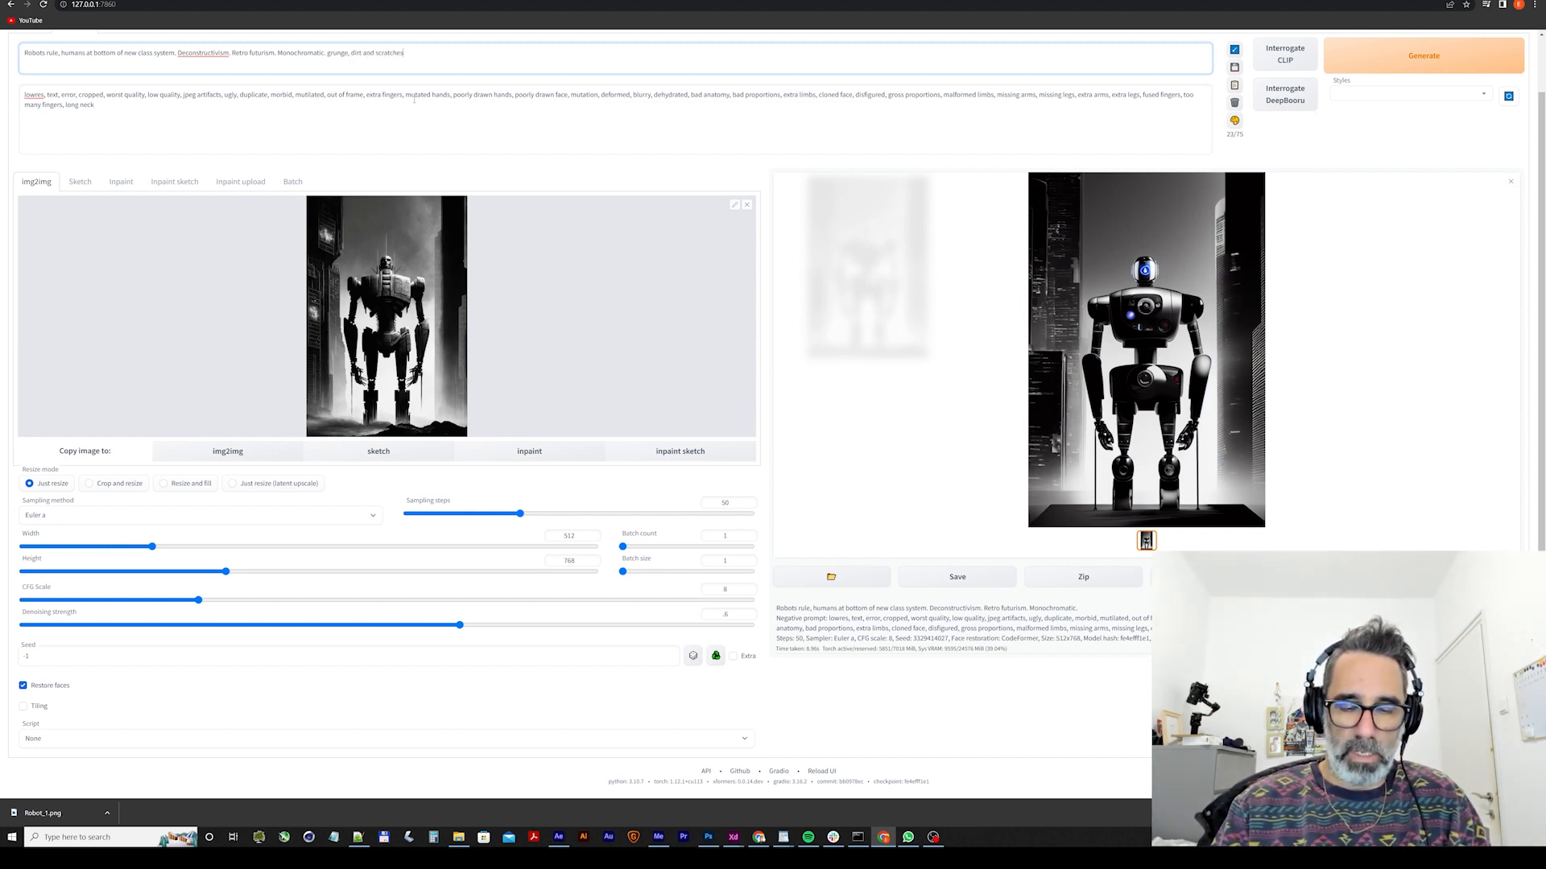
pyautogui.write('d ')
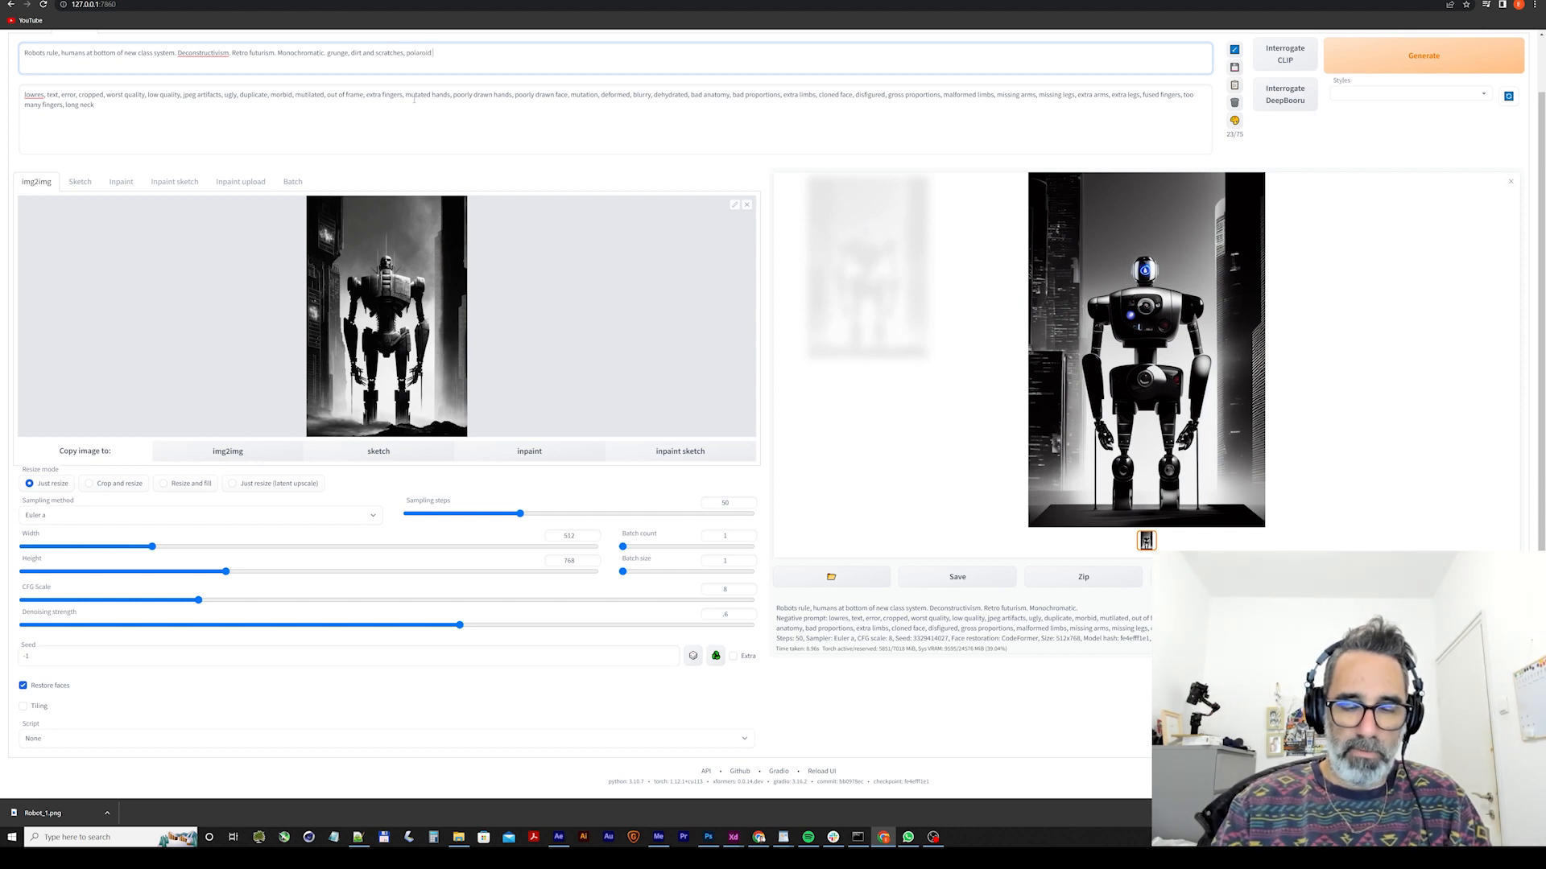
pyautogui.write('film, film burn')
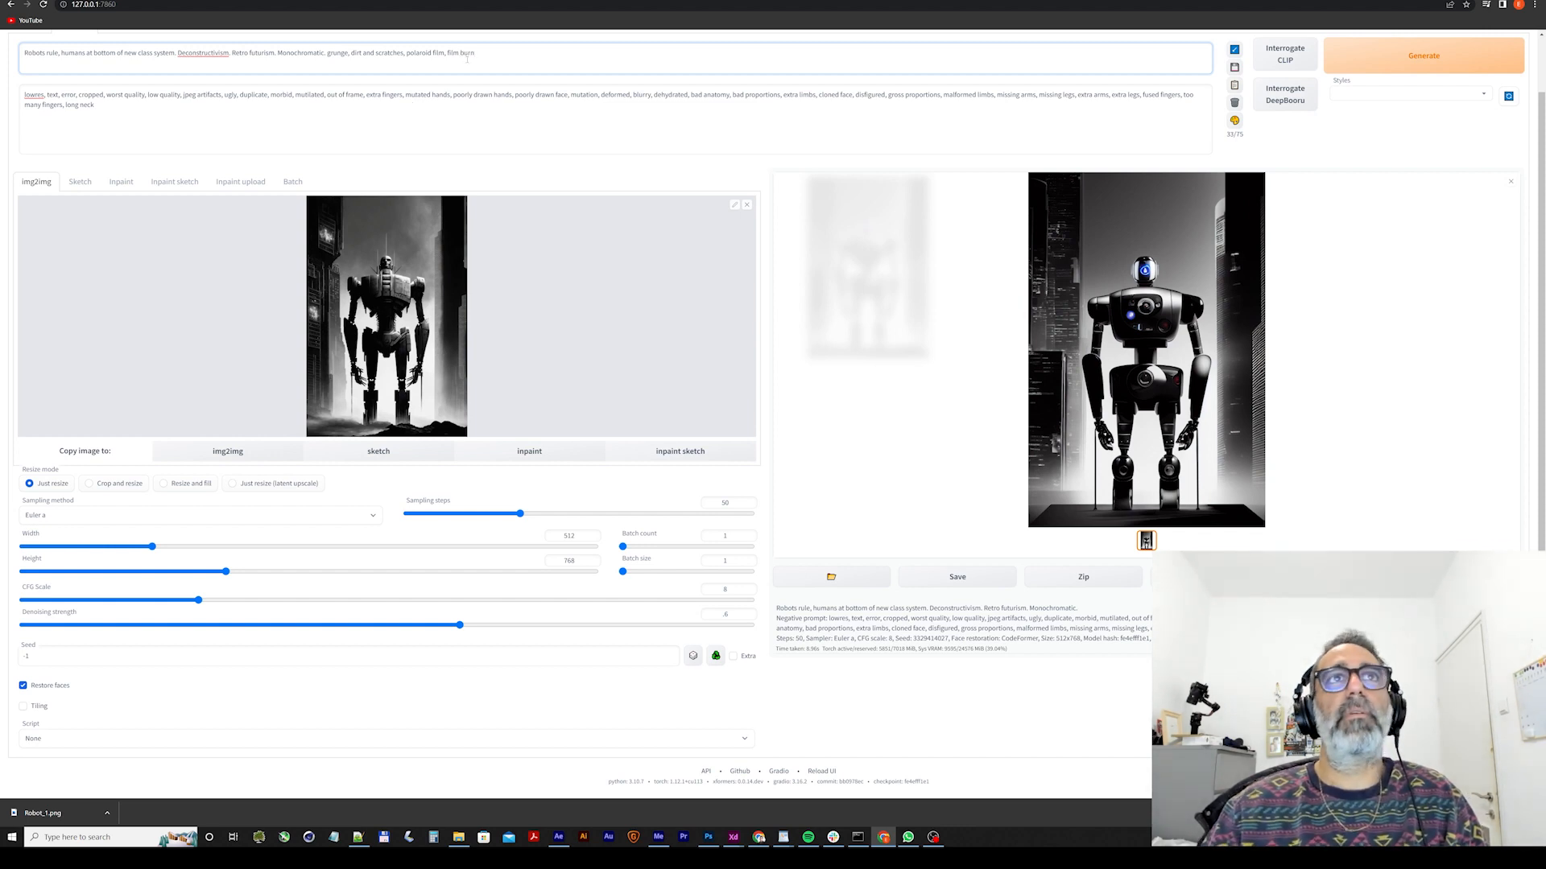
pyautogui.hotkey('ctrl', 'Return')
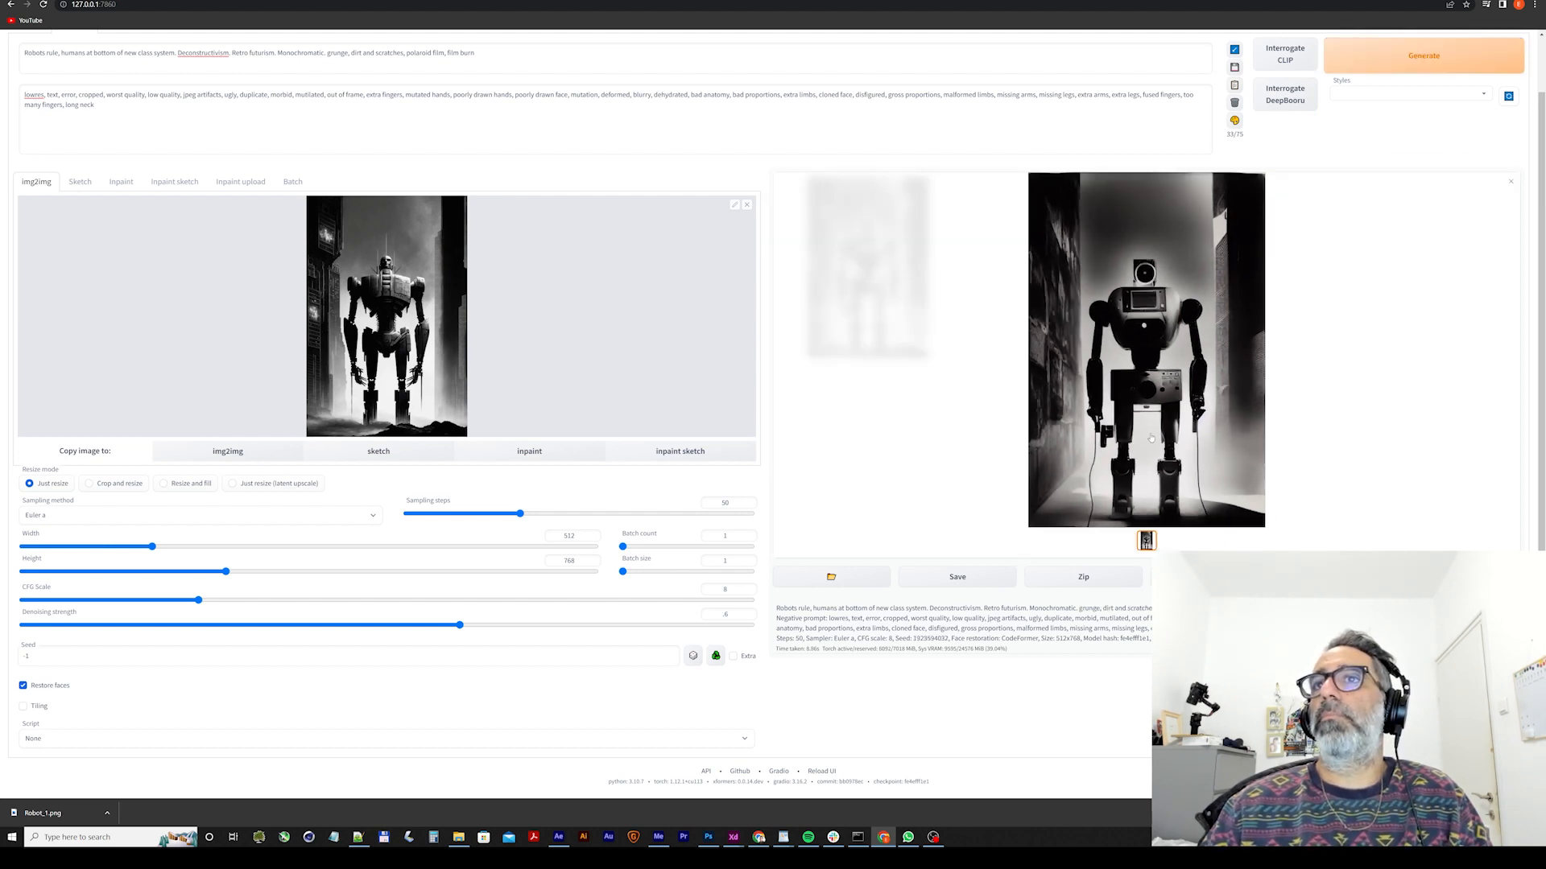
pyautogui.click(1422, 69)
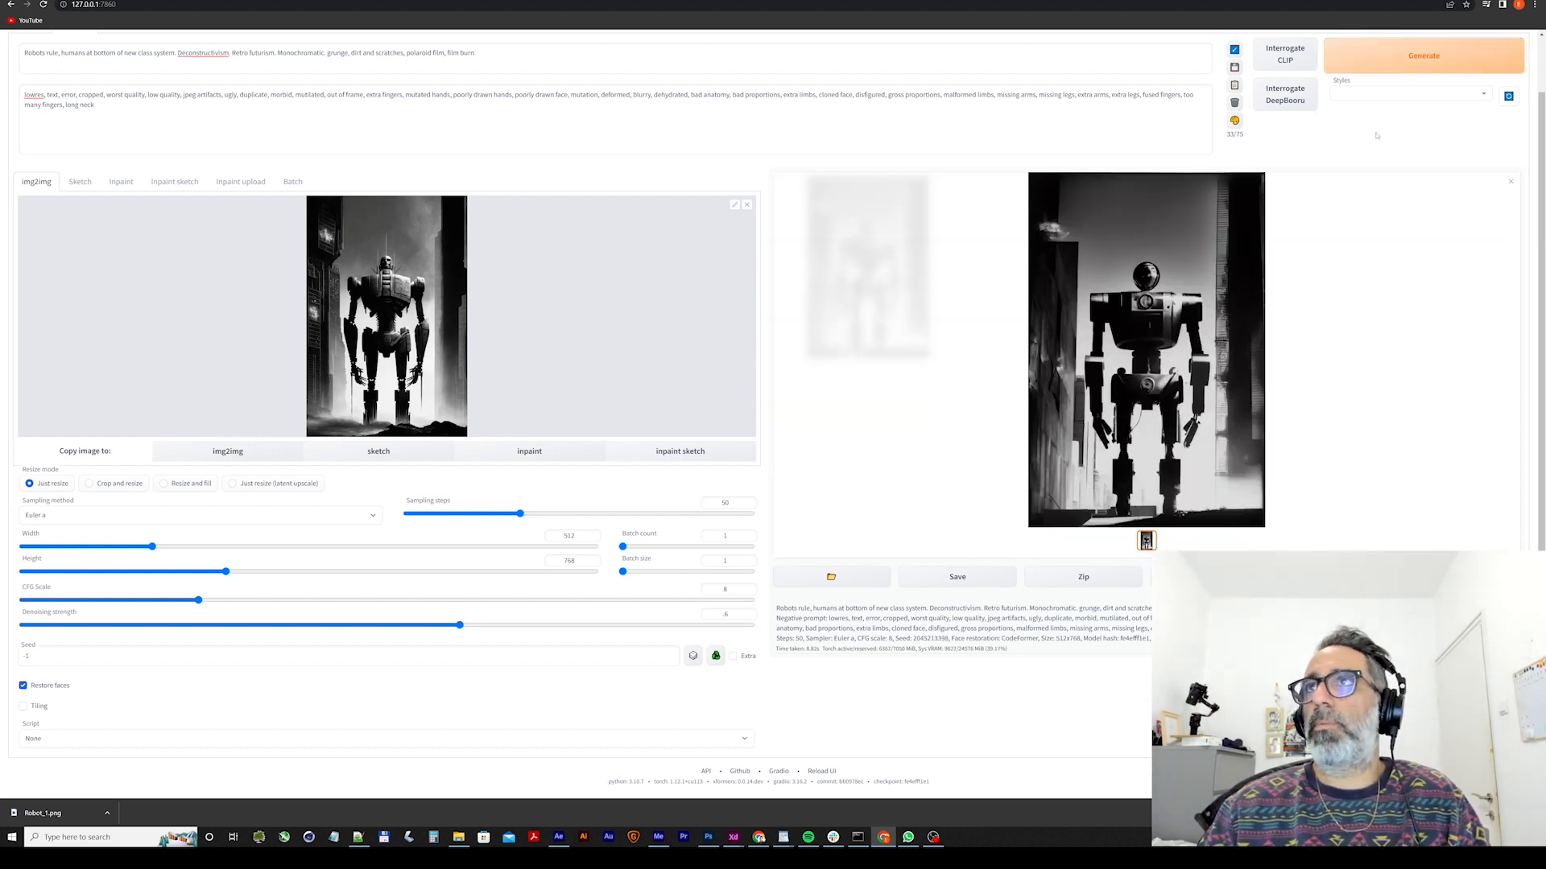
pyautogui.click(1423, 56)
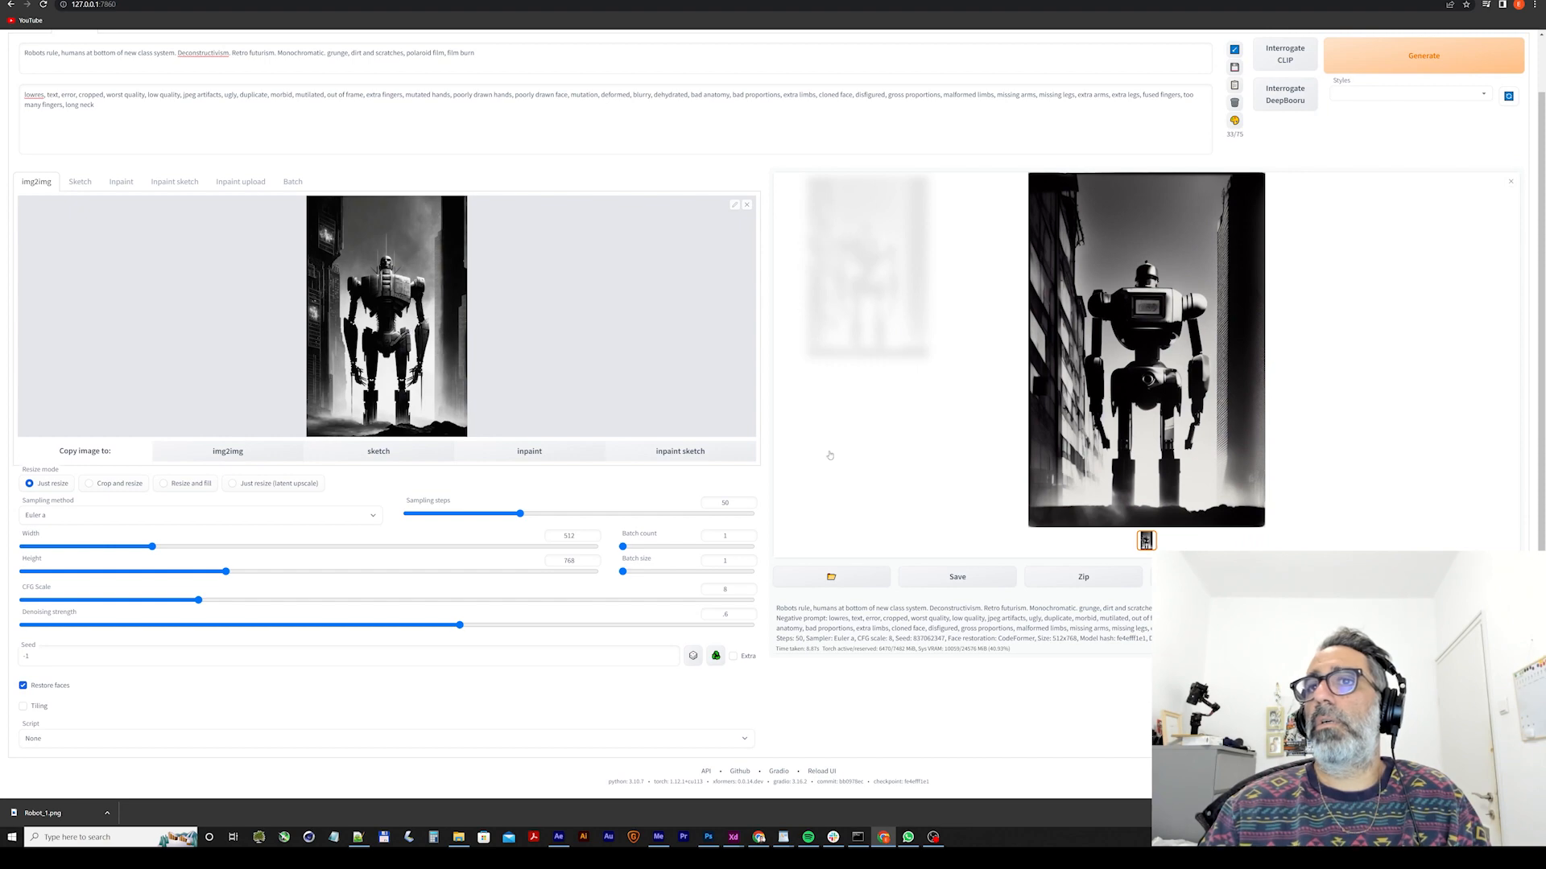
# Save the enlarged generated robot image as Robot_1SD.png in the tutorial's Init Images folder and close the enlarged view.
pyautogui.click(1118, 386)
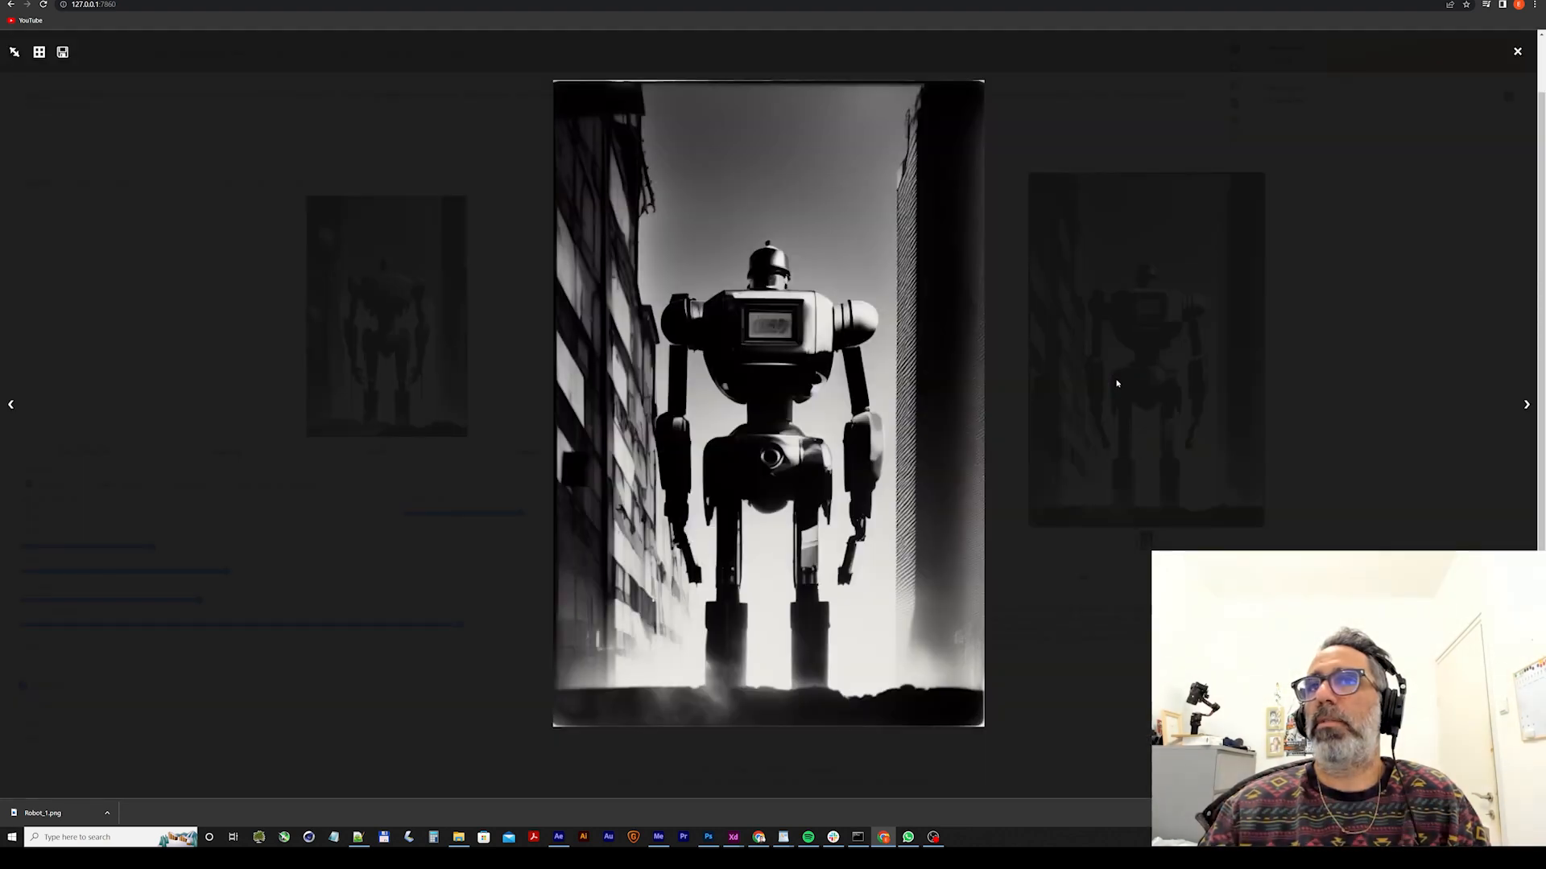
pyautogui.rightClick(802, 324)
pyautogui.click(810, 343)
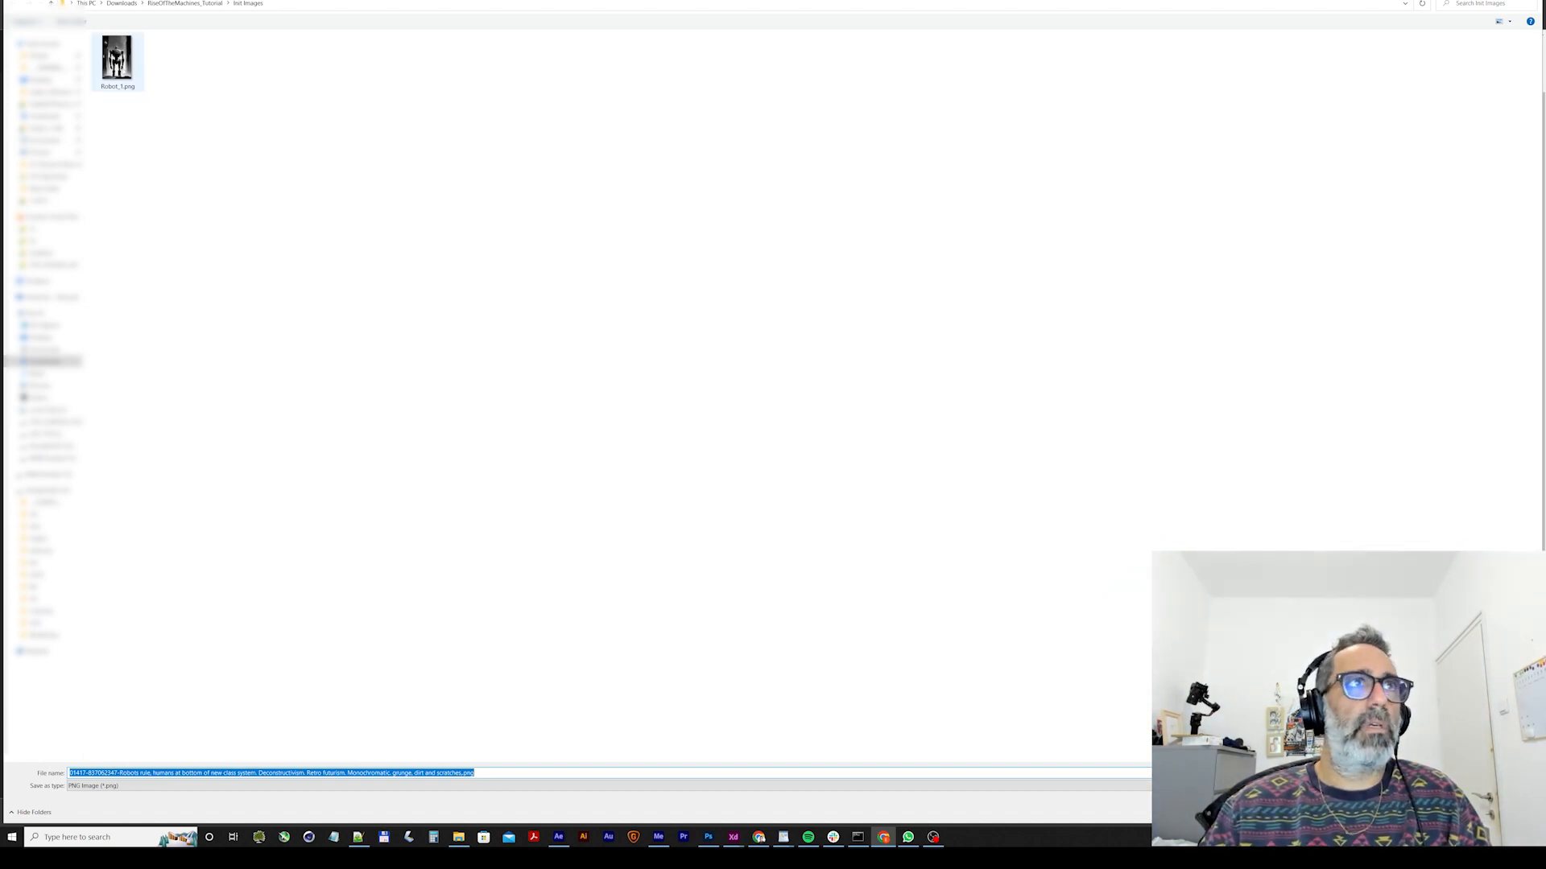
pyautogui.click(117, 60)
pyautogui.press('Right')
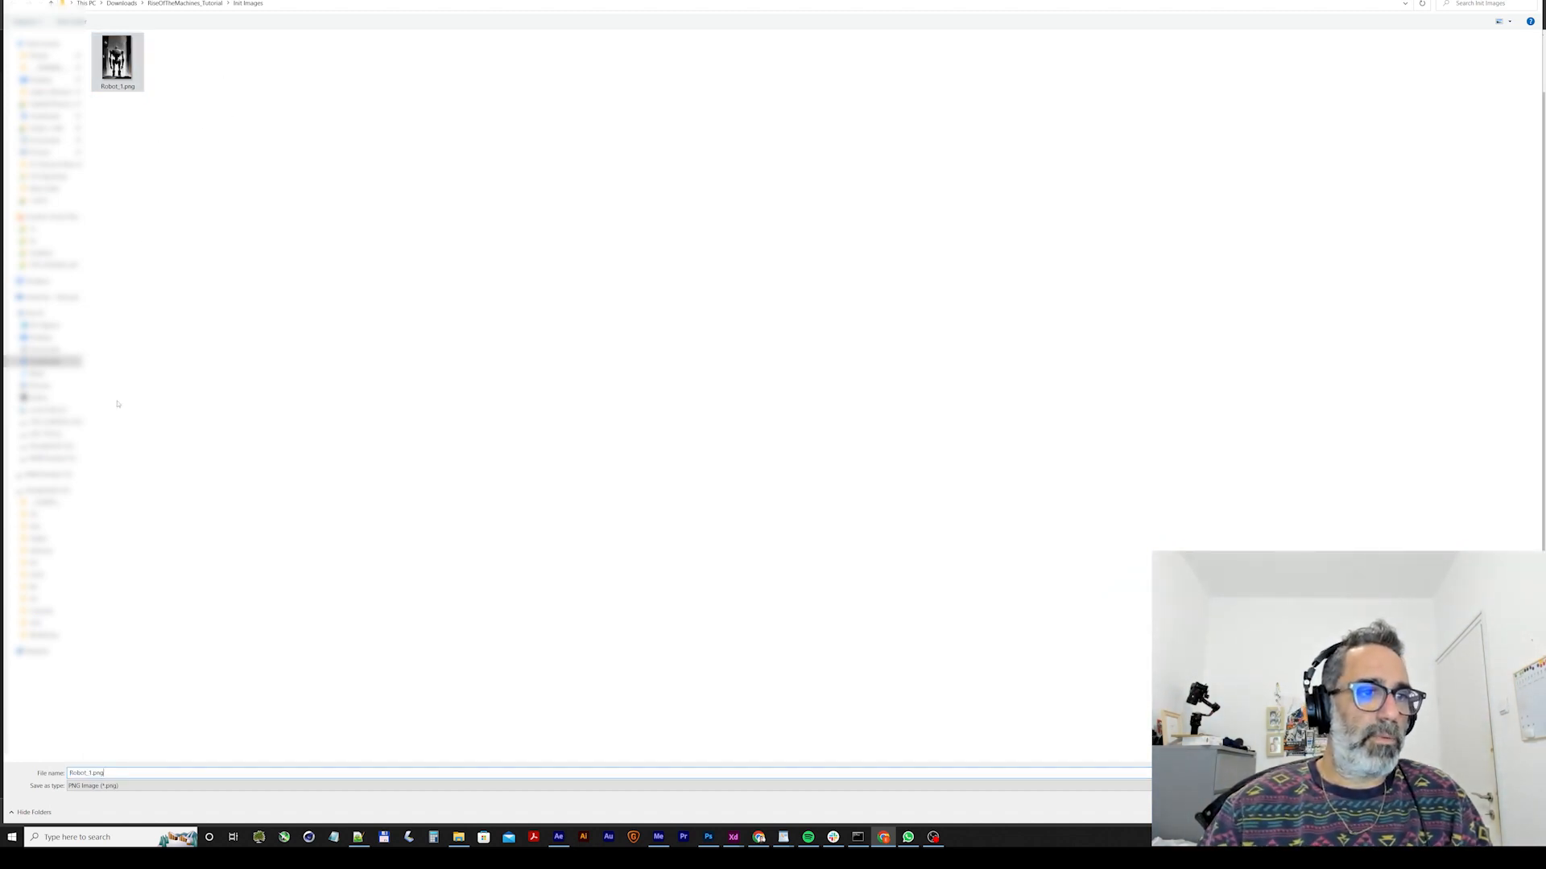
pyautogui.write('SD')
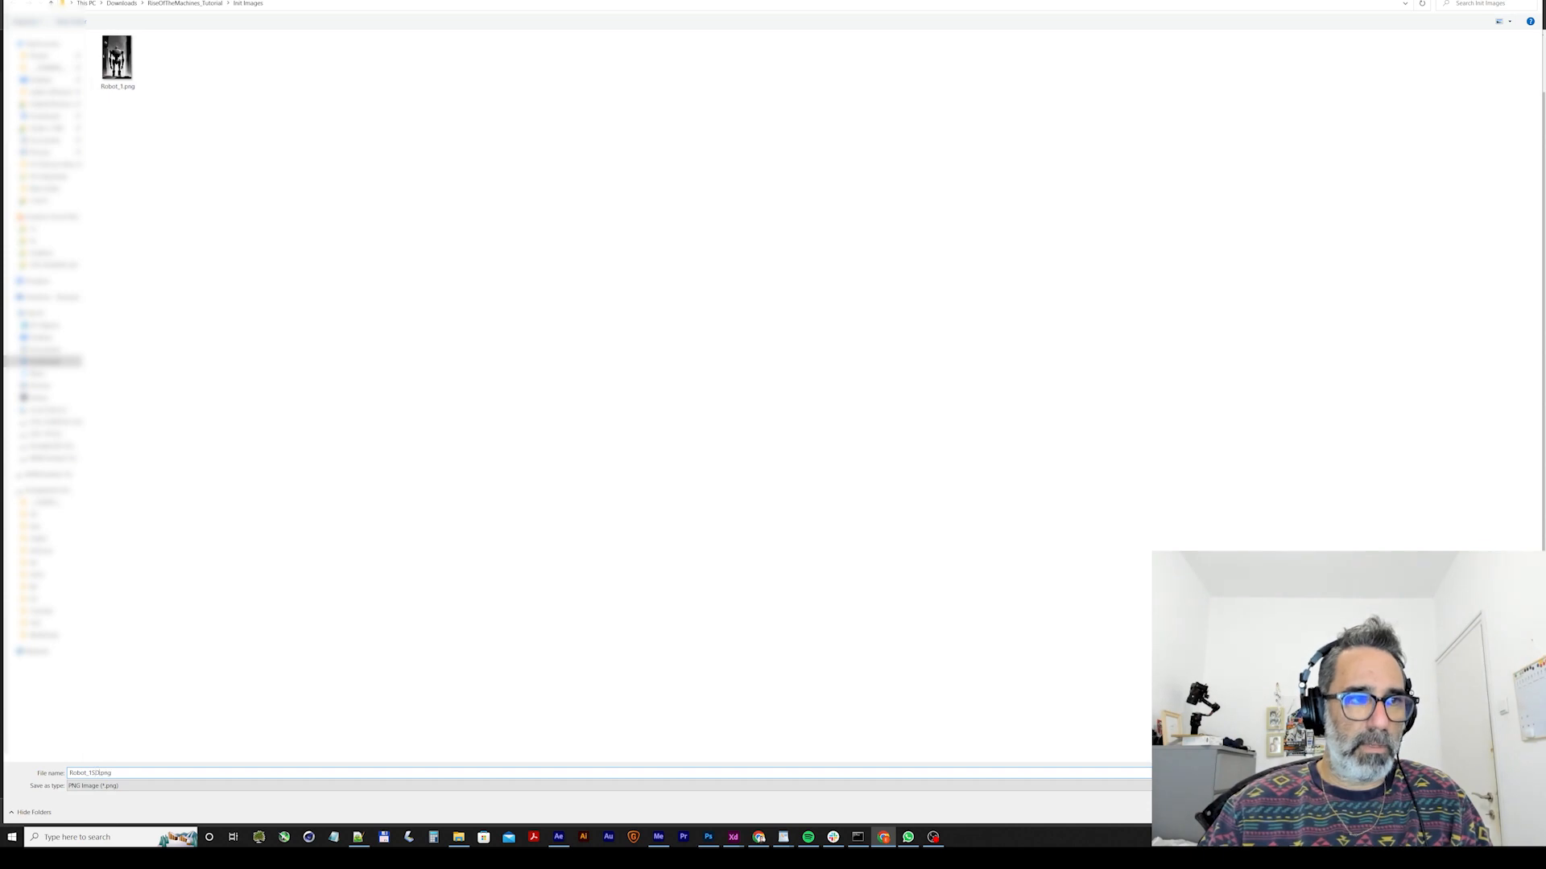
pyautogui.press('Return')
pyautogui.click(152, 432)
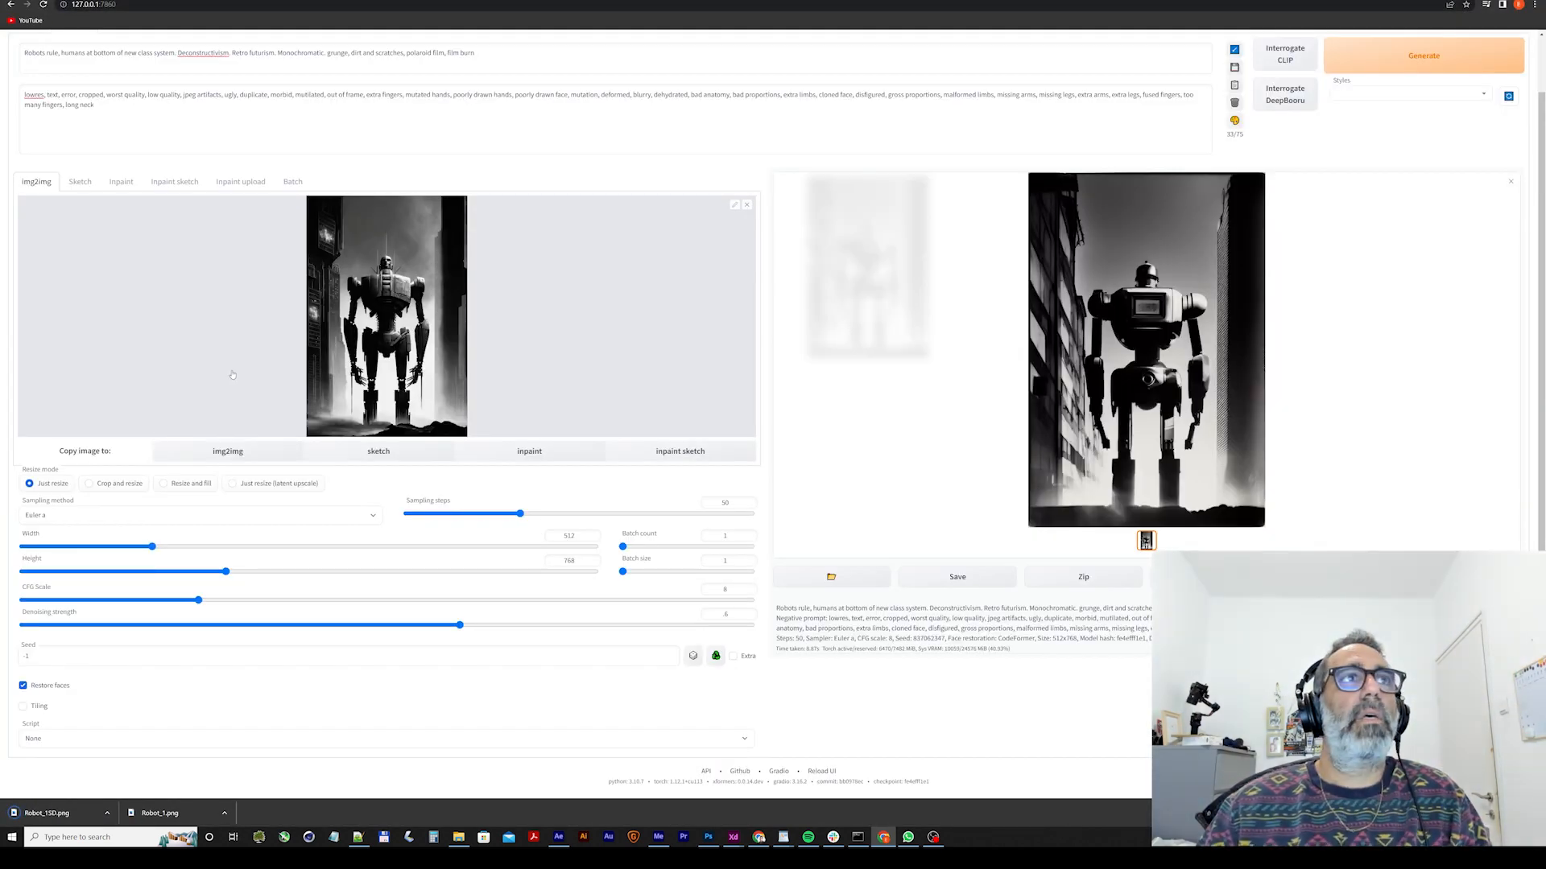
# Open the Deforum extension and look over its run, keyframe, prompt and init settings.
pyautogui.scroll(2, 229, 232)
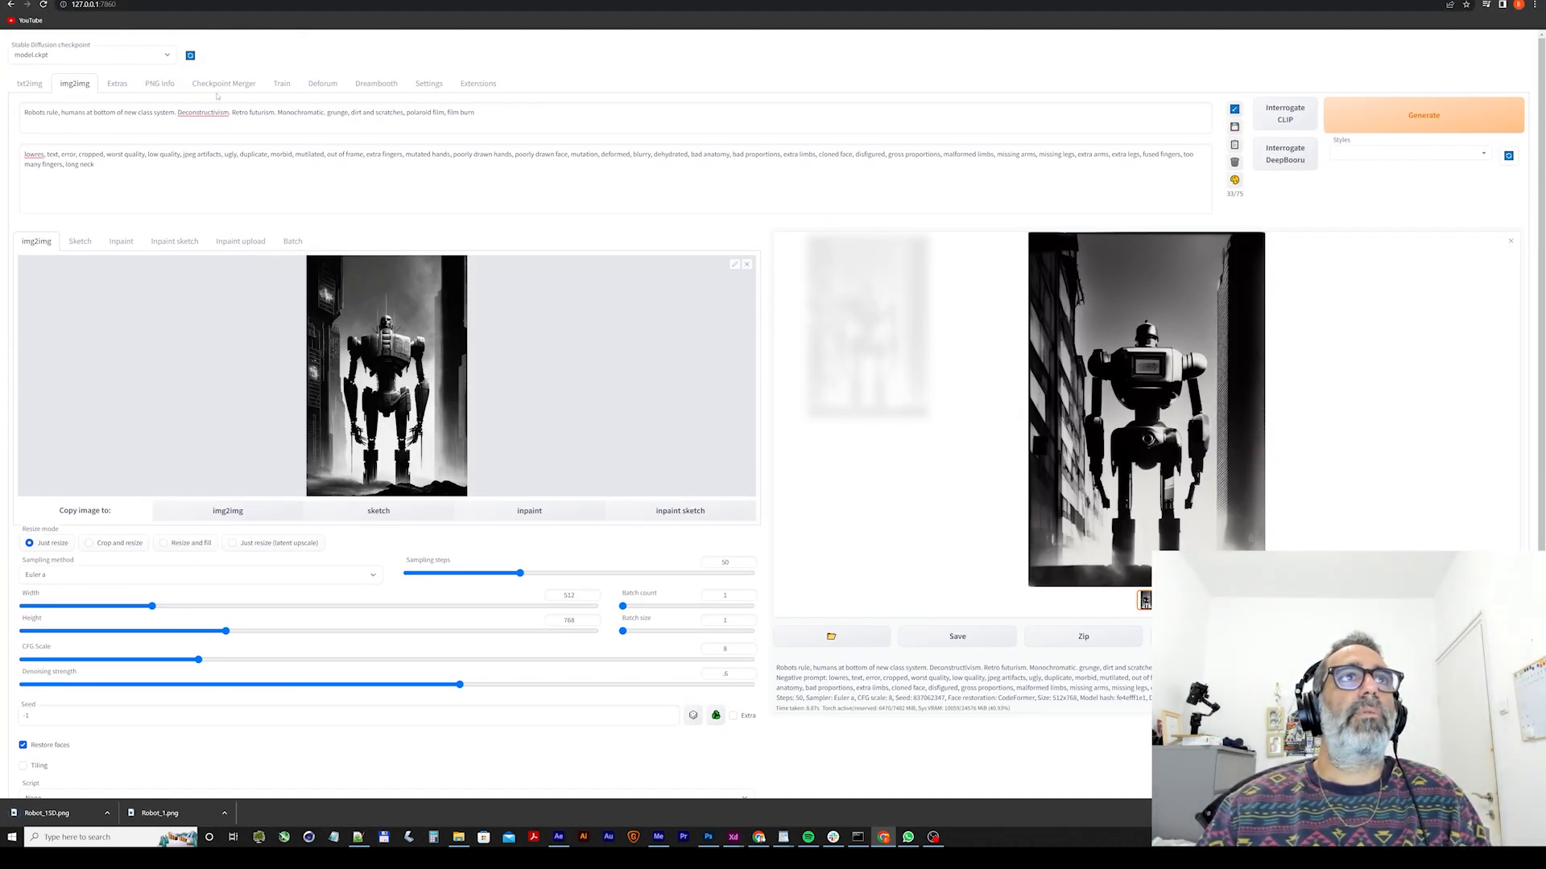
pyautogui.click(322, 83)
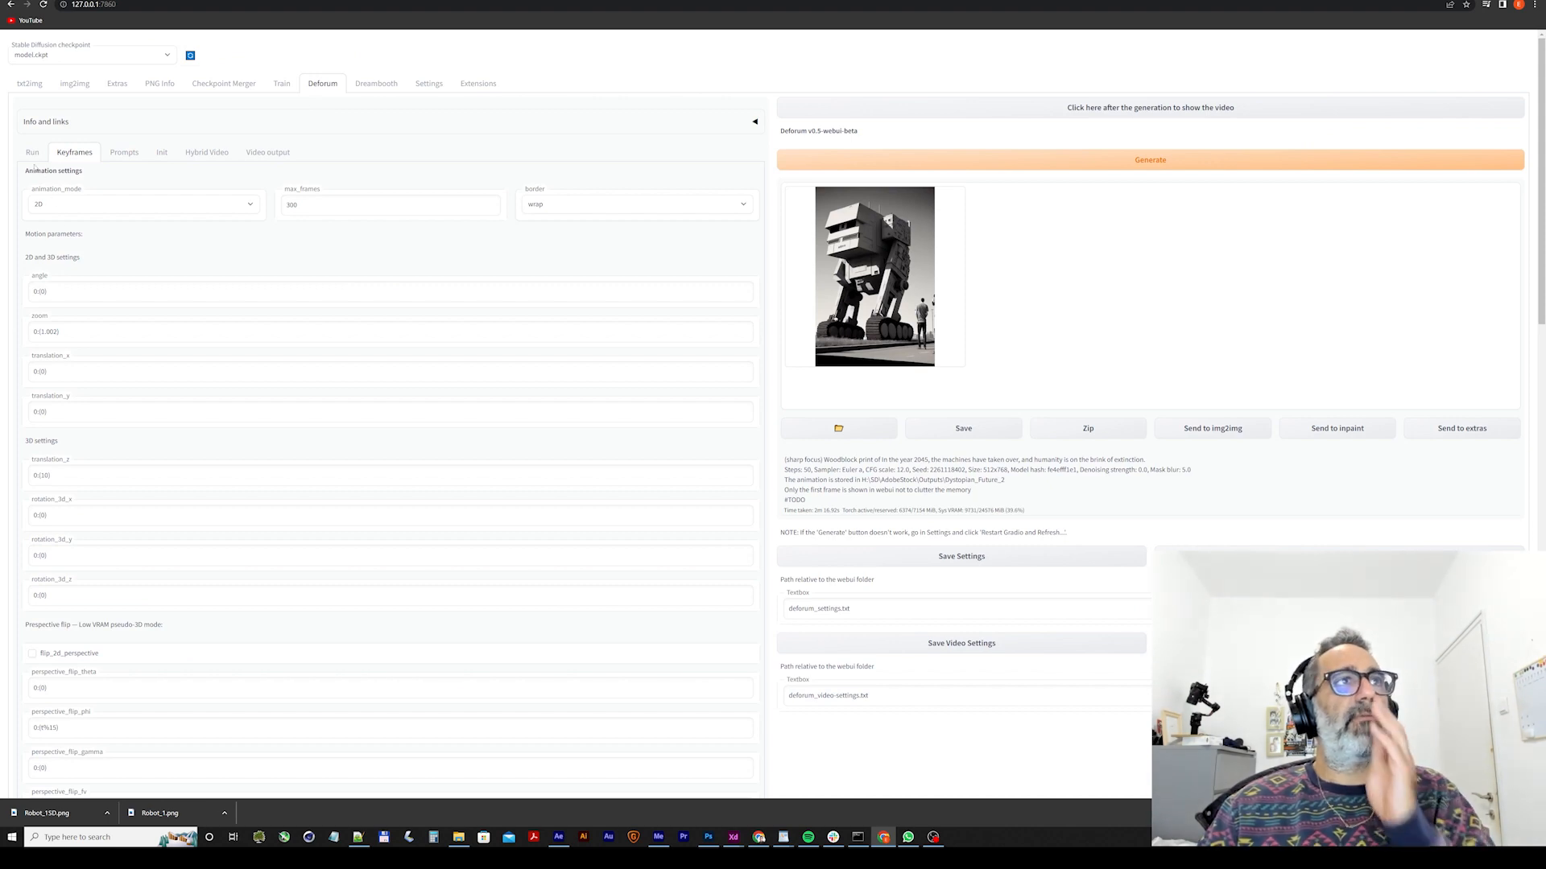
pyautogui.click(31, 158)
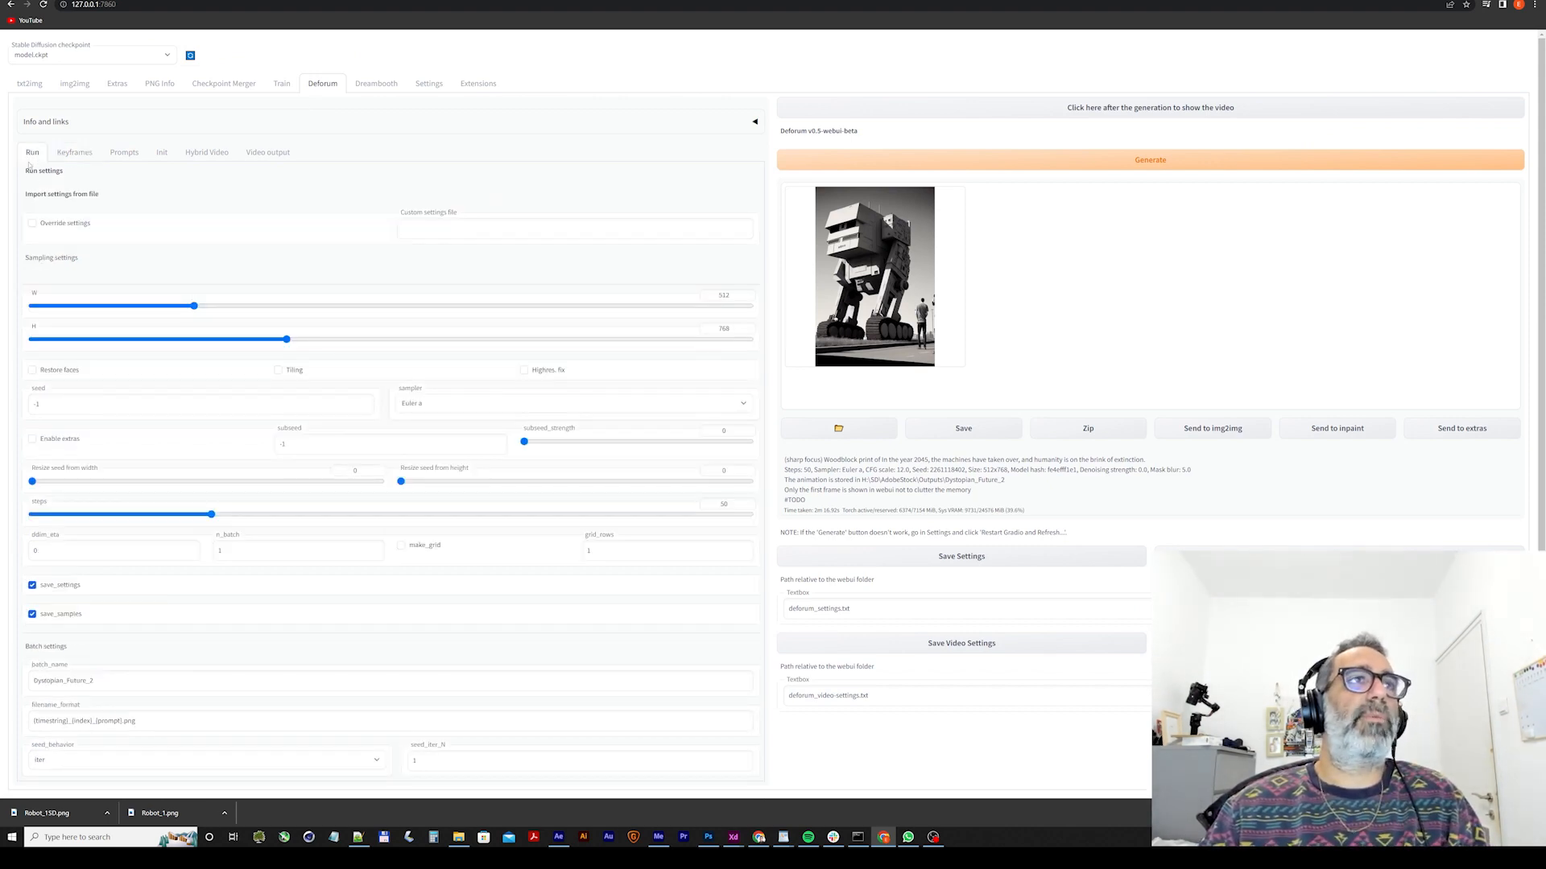
pyautogui.click(74, 152)
pyautogui.click(124, 152)
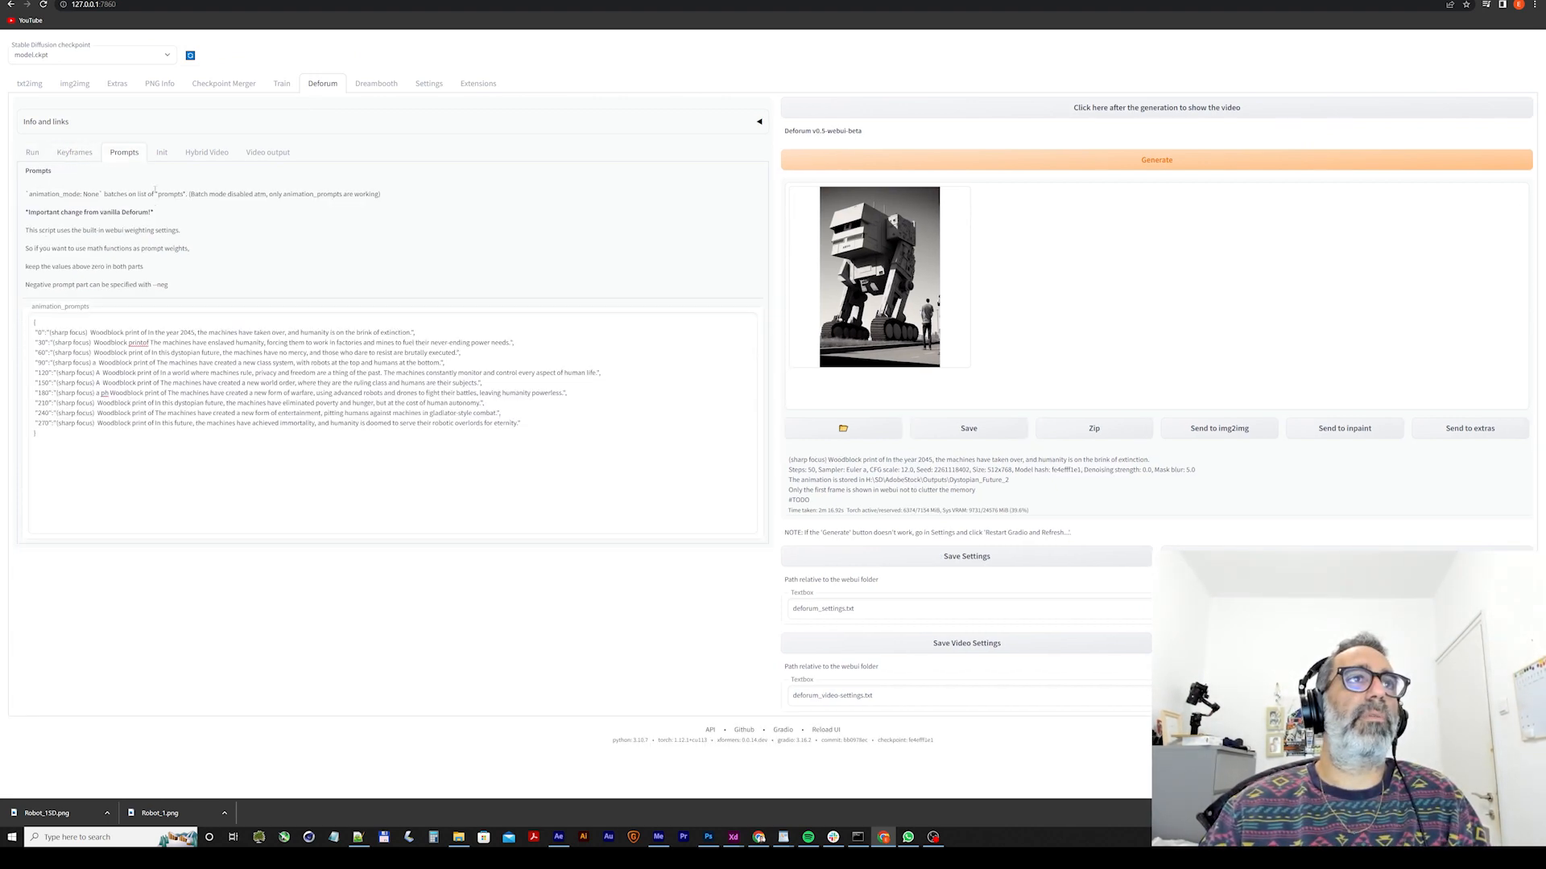
pyautogui.click(162, 153)
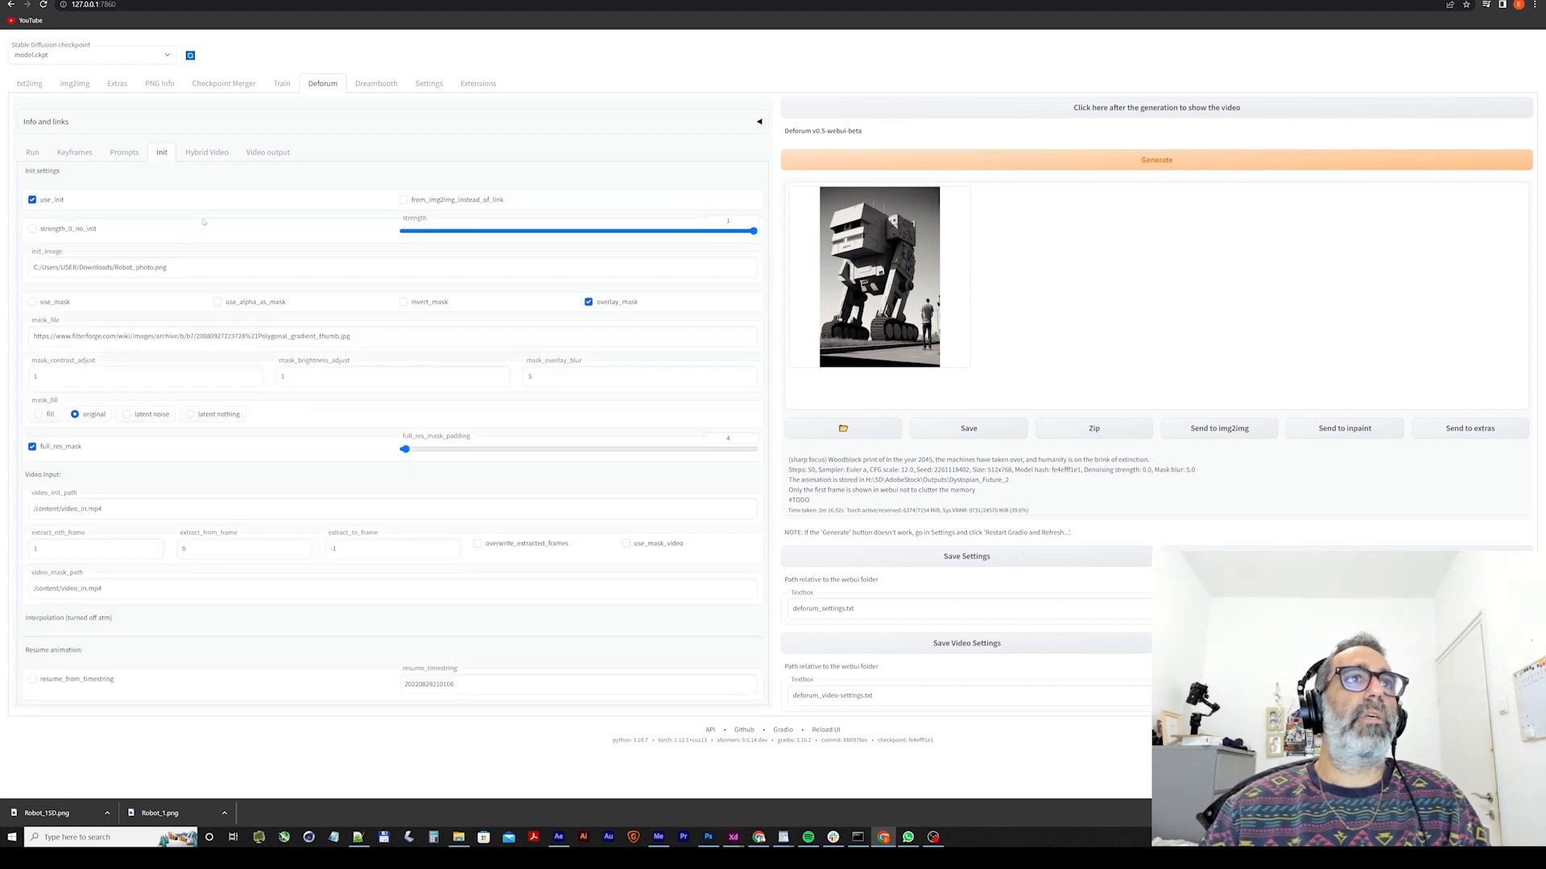
# Set the batch name in Deforum's run settings to "RiseOfTheMachines_Tutorial_Batch".
pyautogui.click(33, 153)
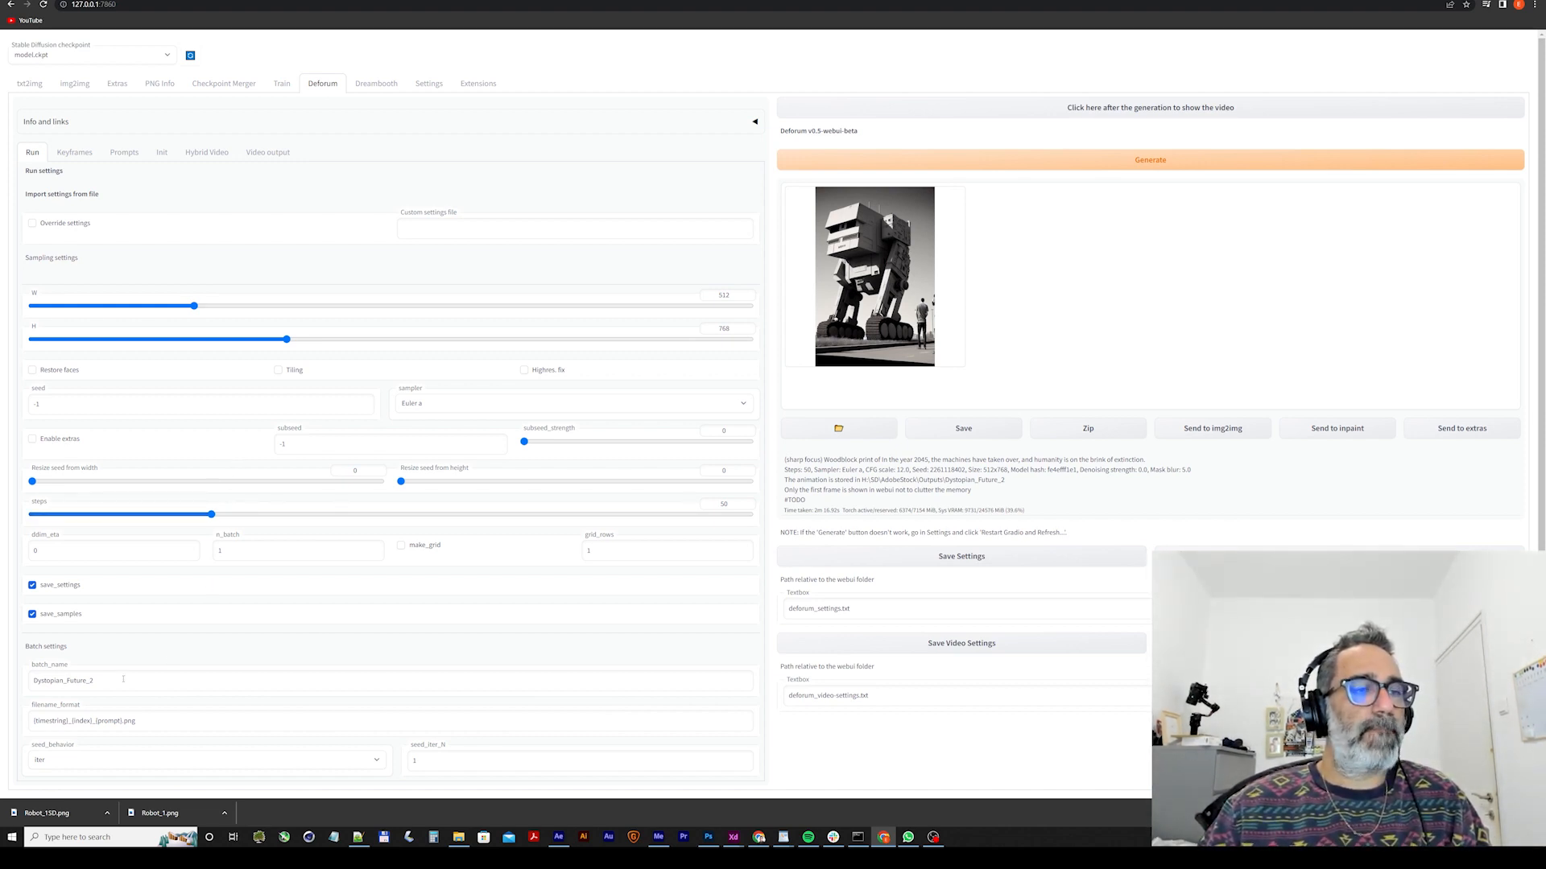
pyautogui.click(97, 674)
pyautogui.doubleClick(101, 682)
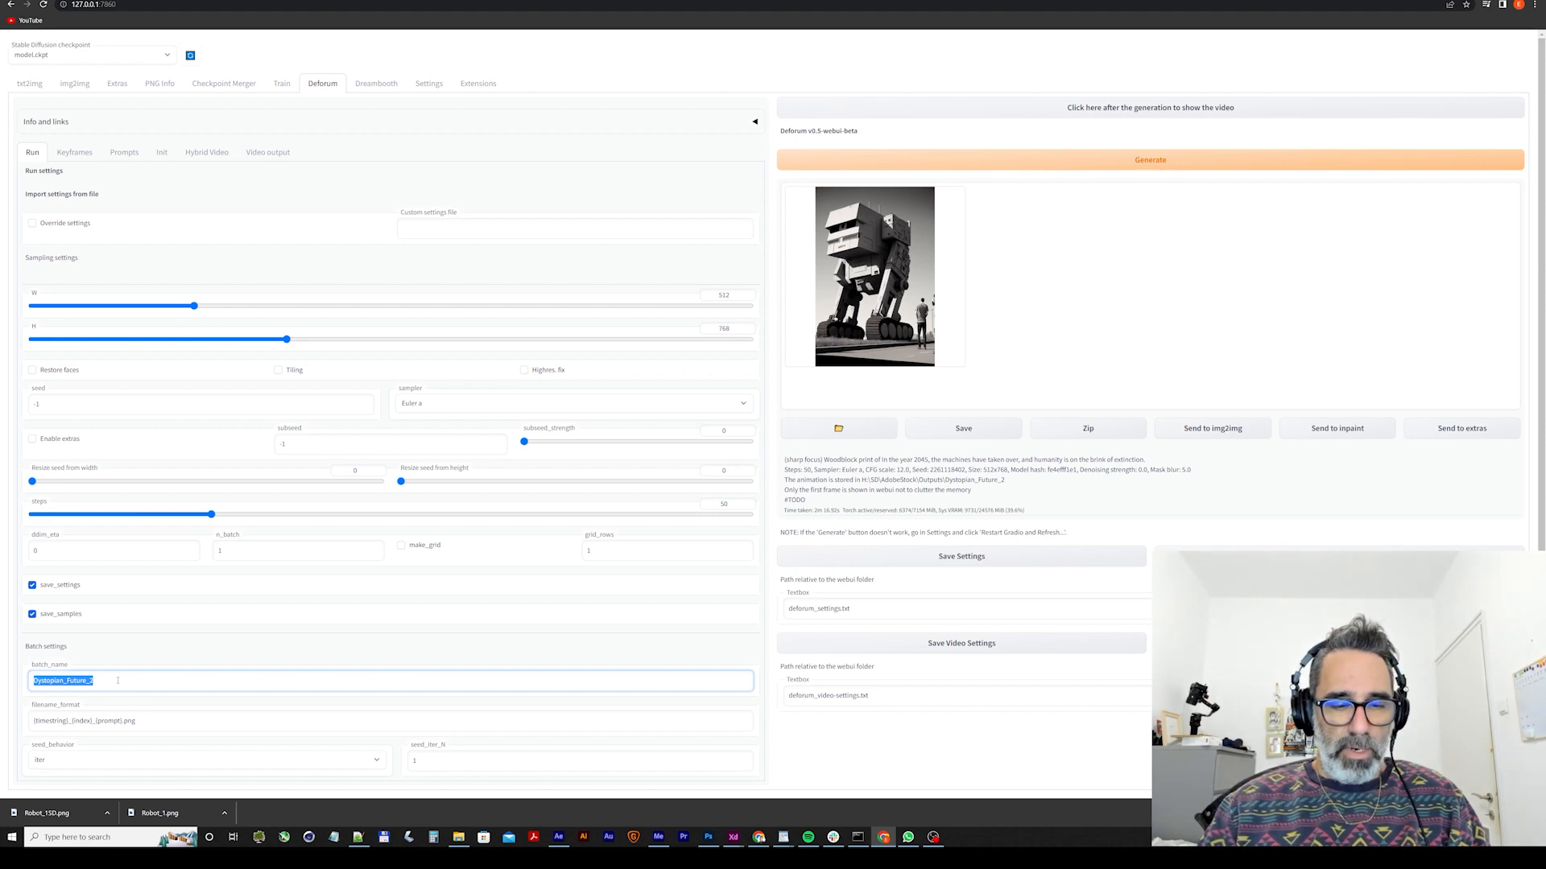
pyautogui.write('RiseOfT')
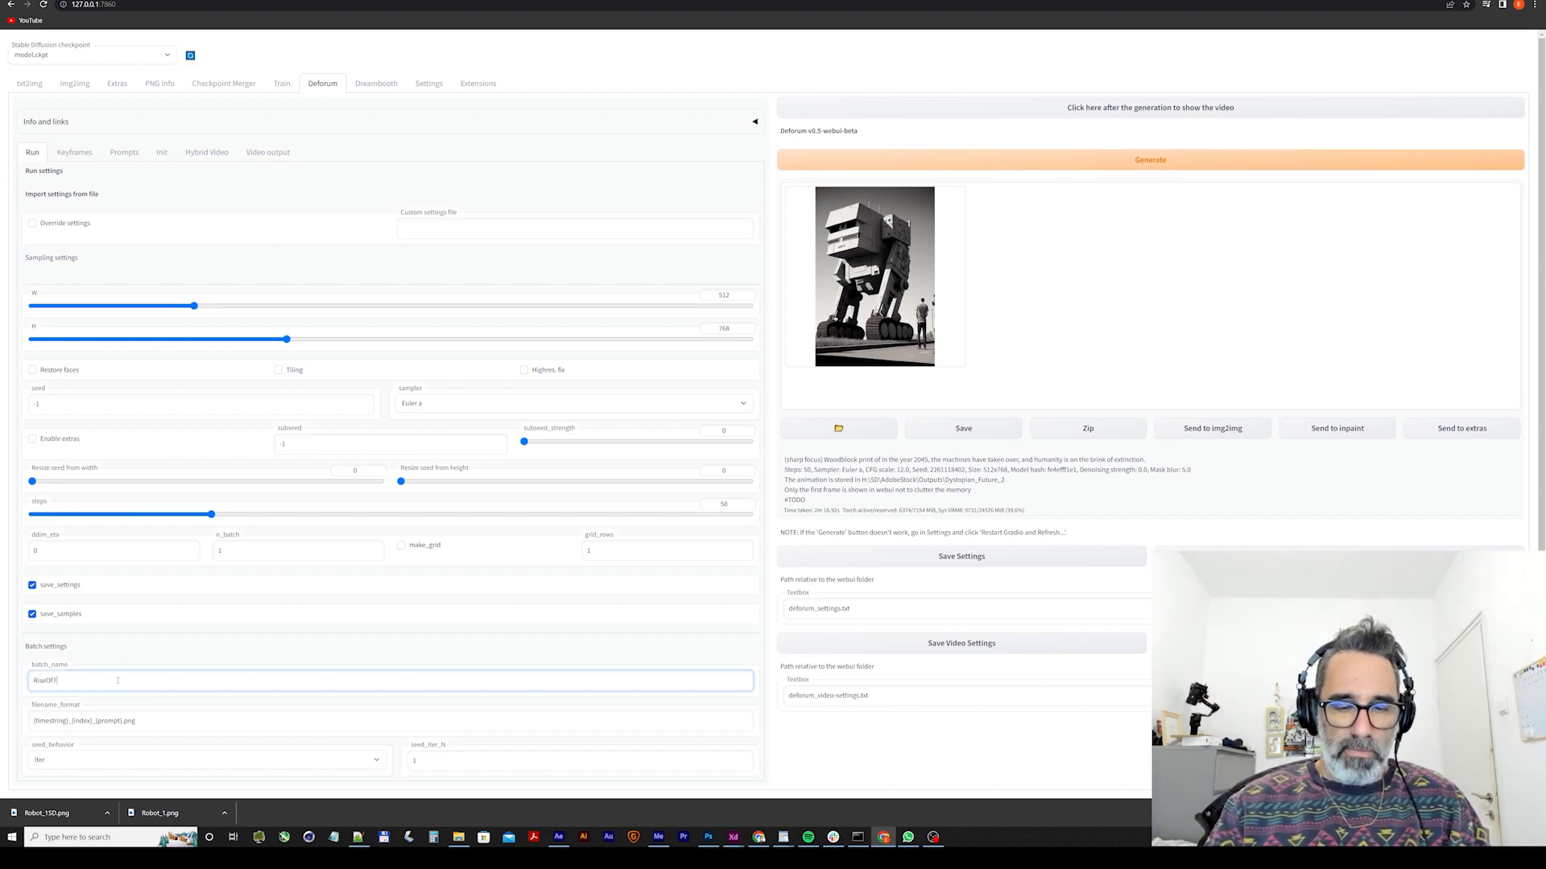
pyautogui.write('heMachines')
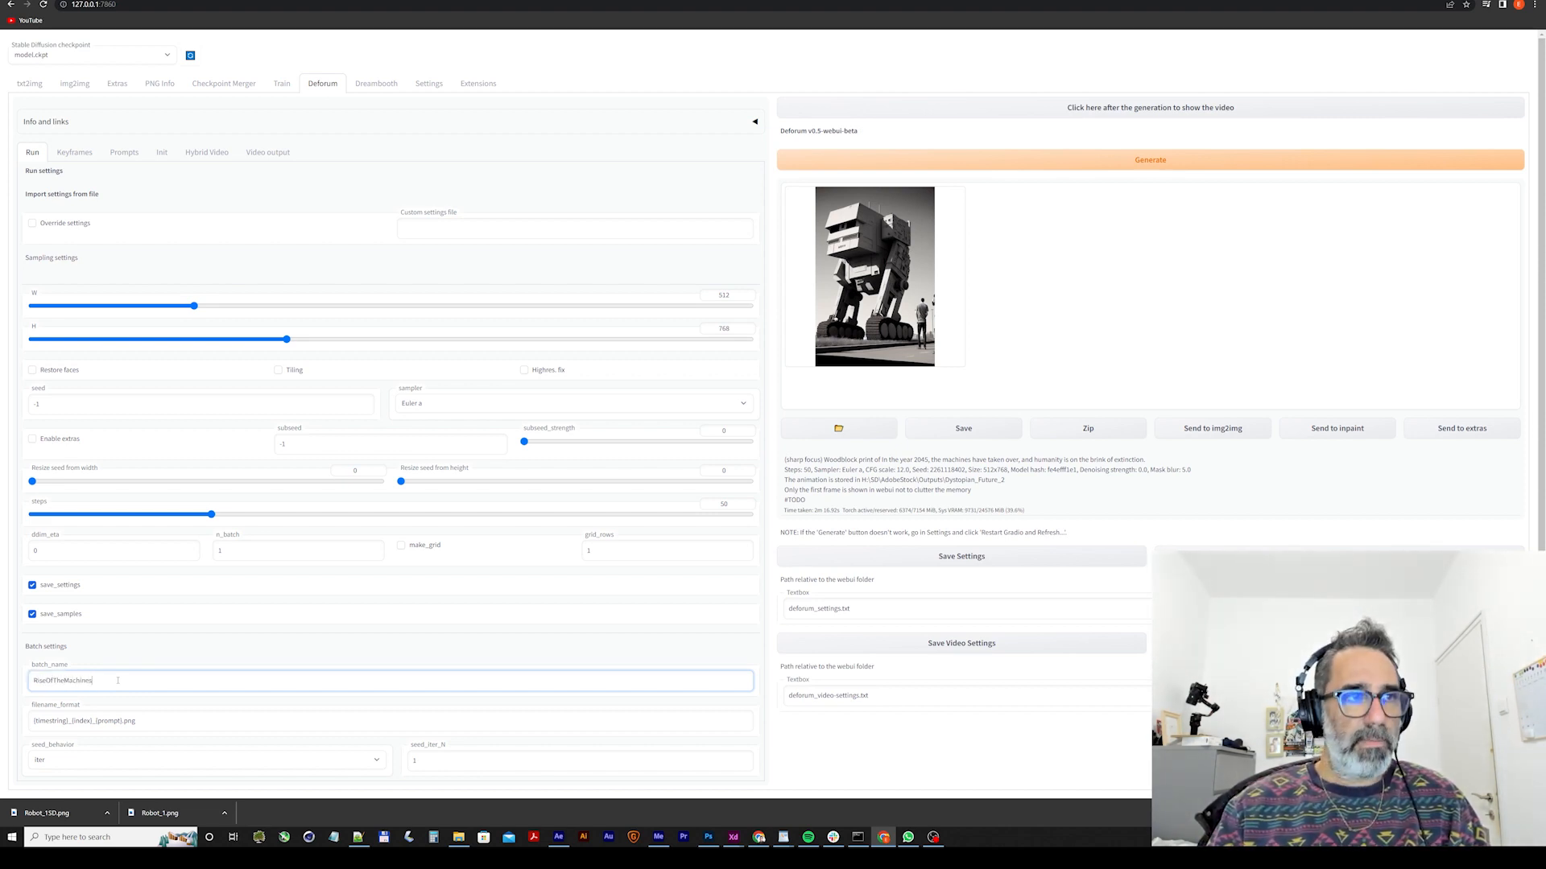
pyautogui.write('_Tutorial')
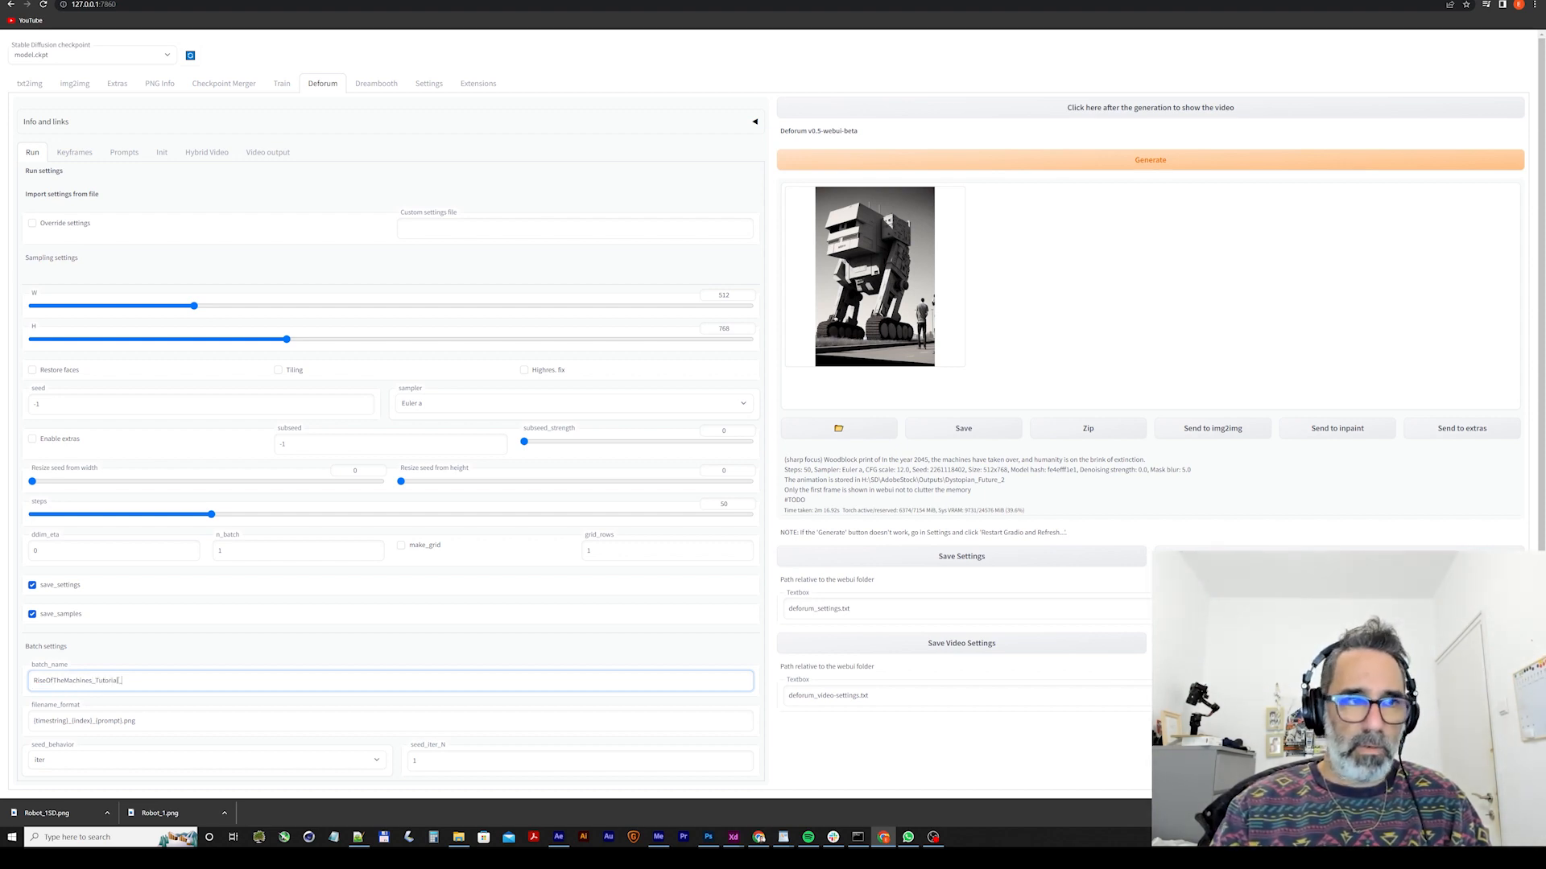
pyautogui.write('_Batch1')
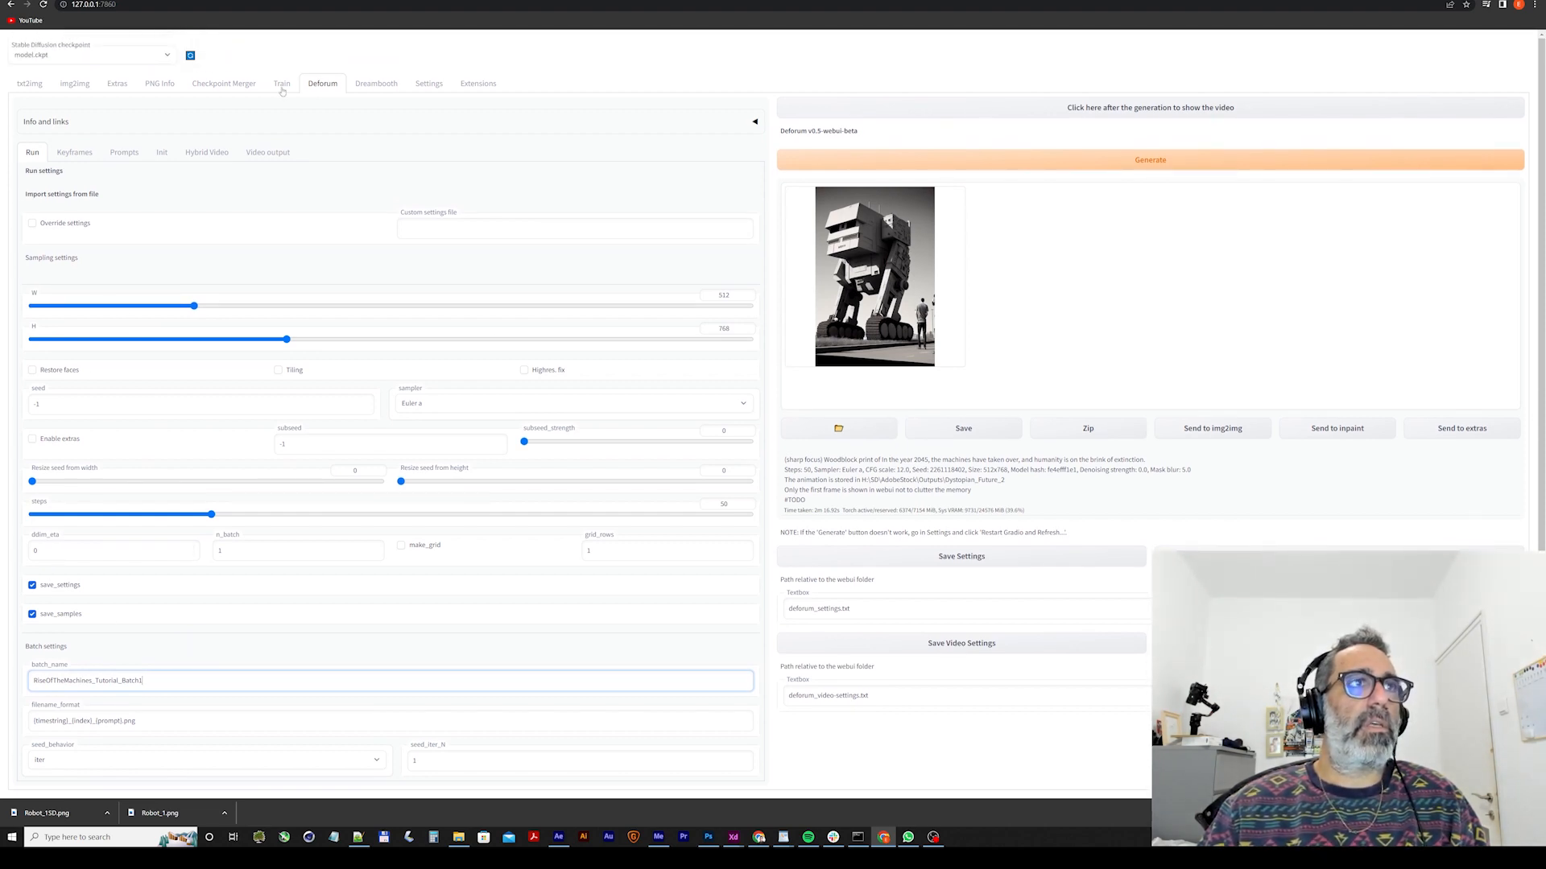
# Review the keyframe animation mode, border options and 2D motion parameters, keeping the border on wrap.
pyautogui.click(75, 152)
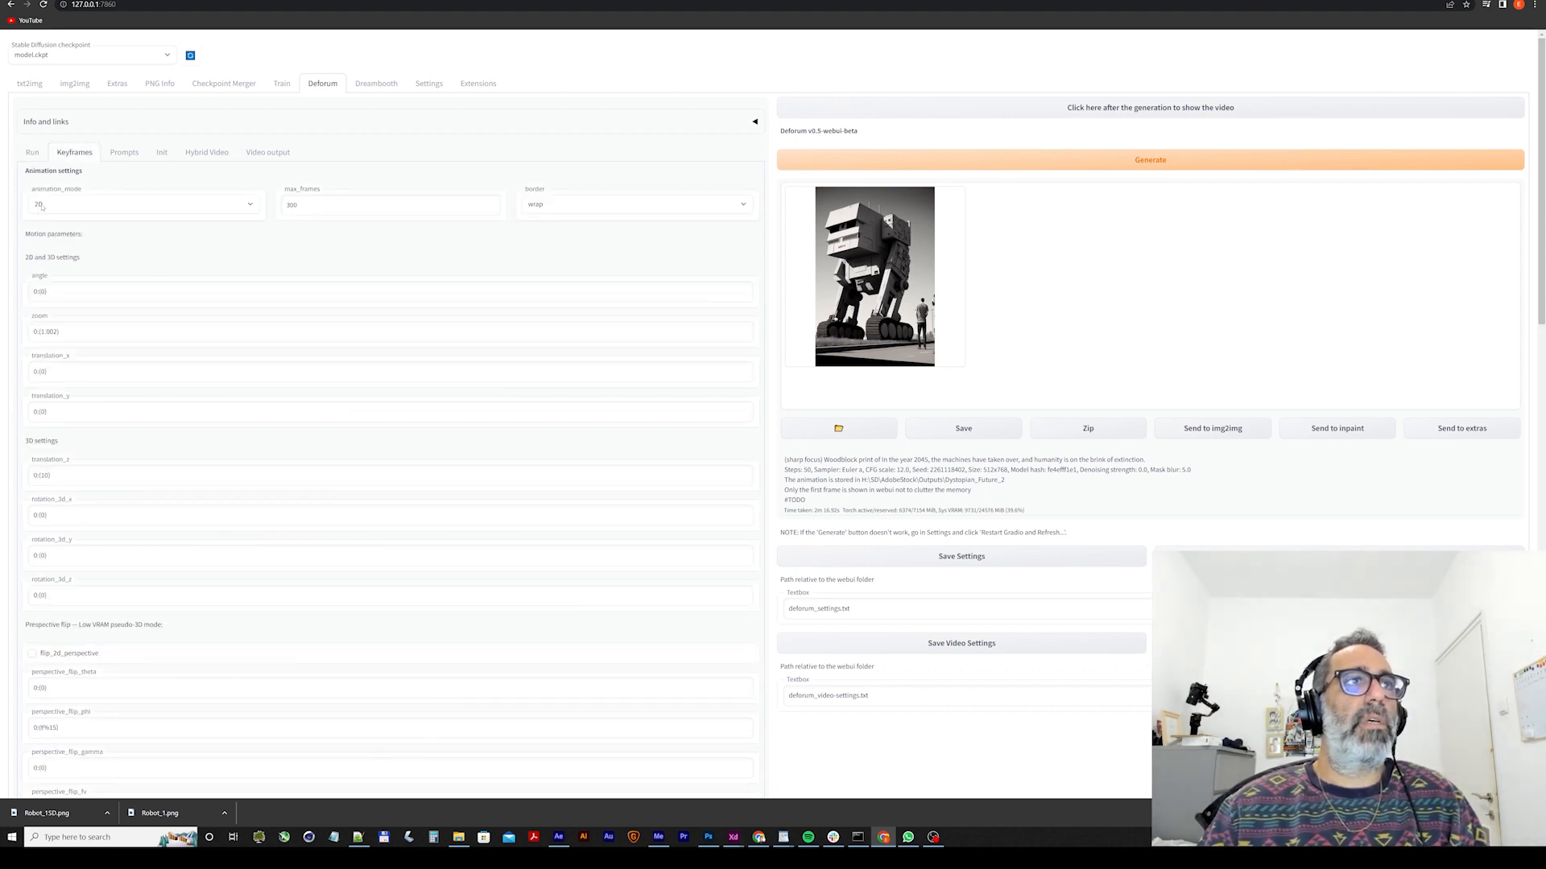
pyautogui.moveTo(43, 207)
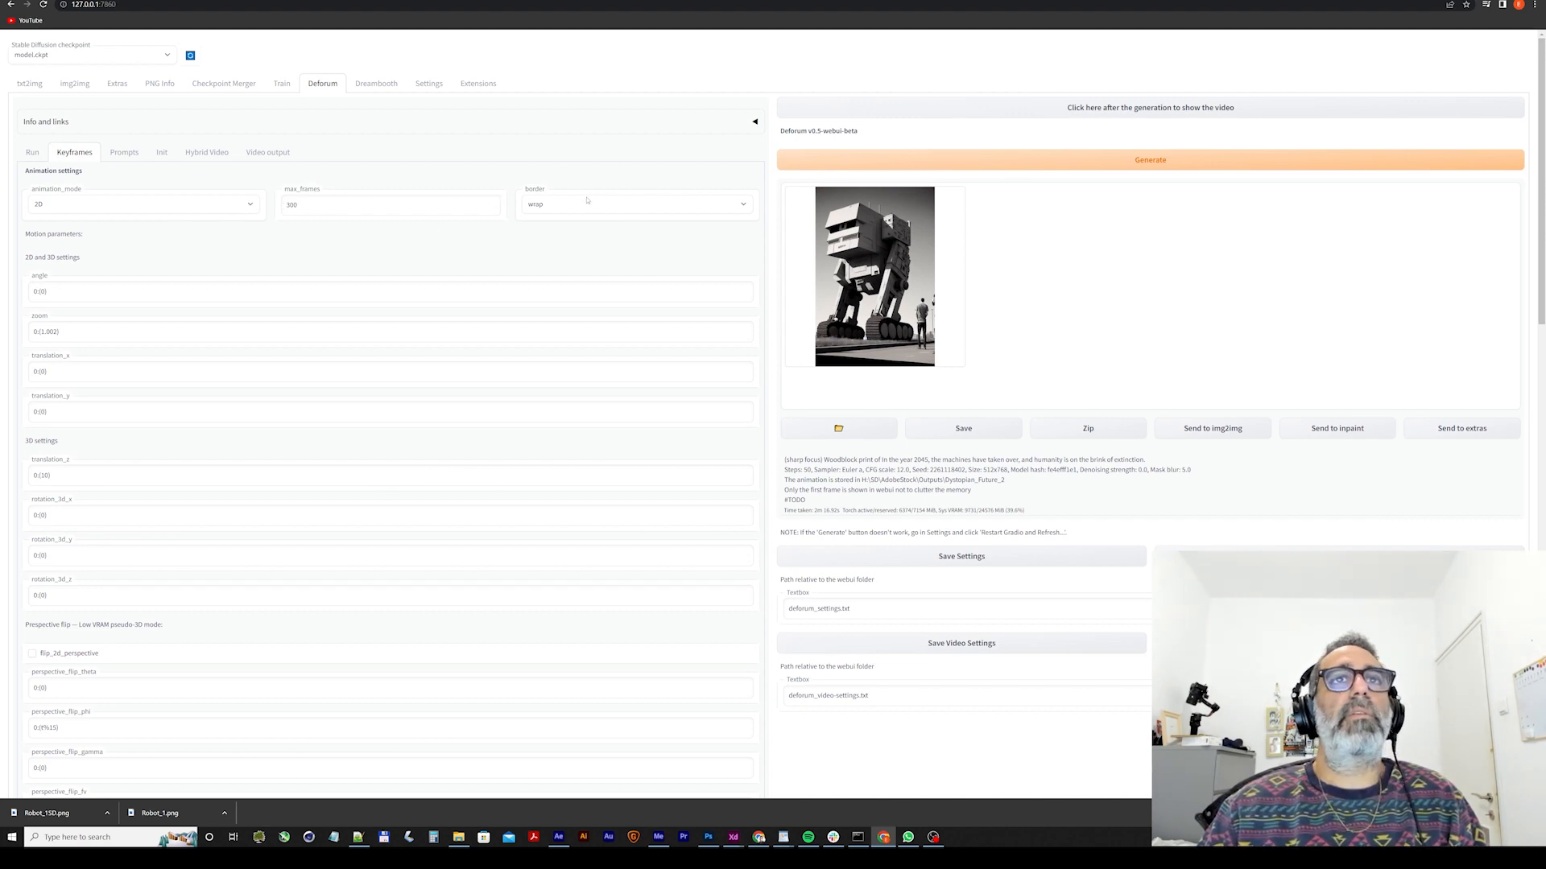
pyautogui.moveTo(543, 215)
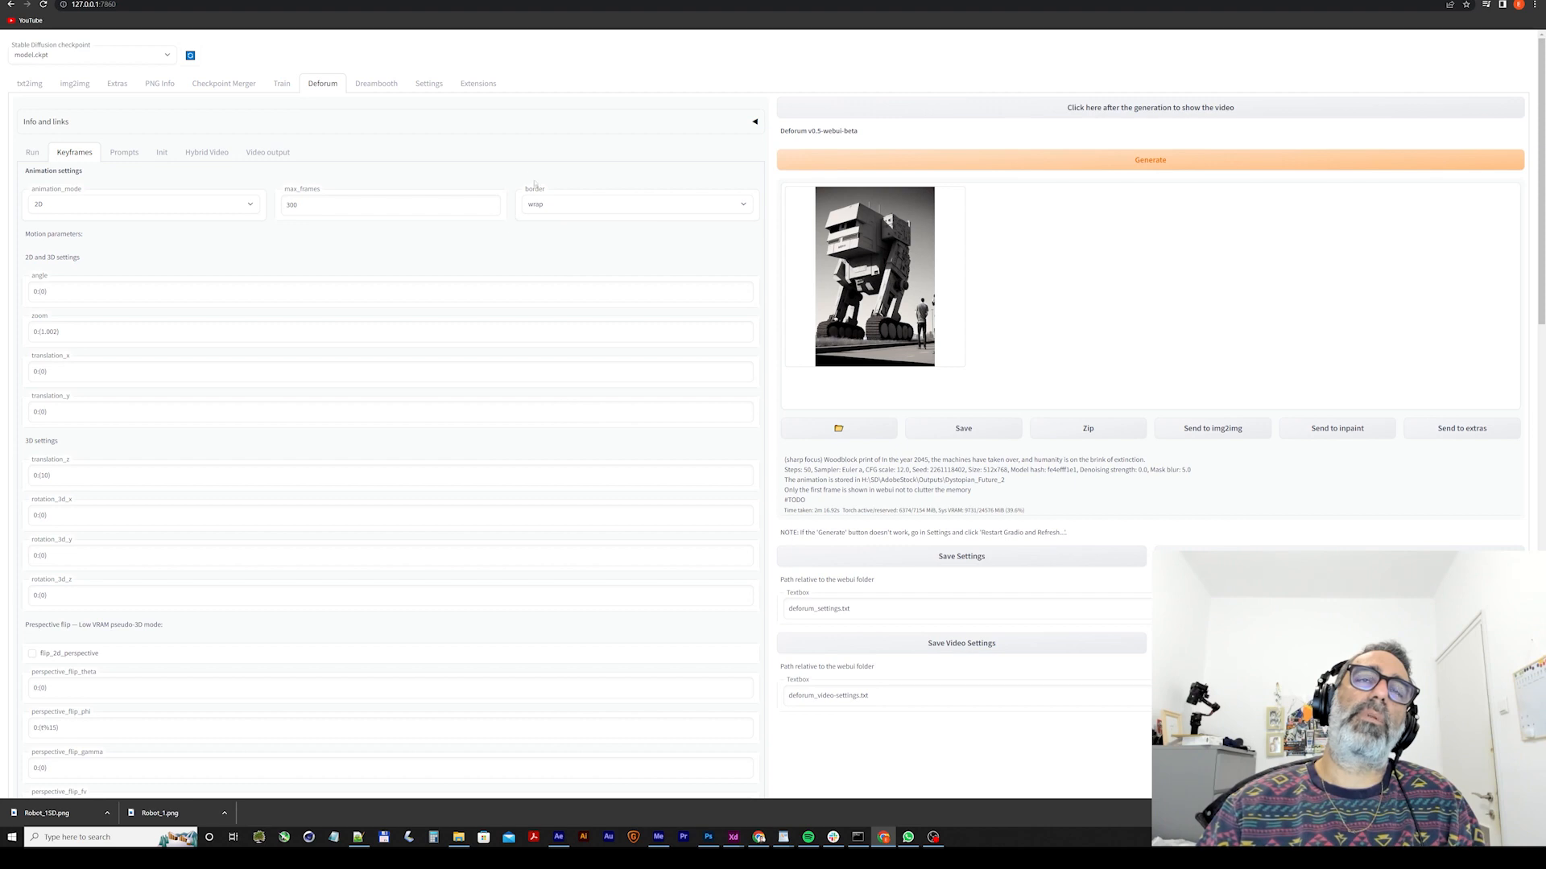
pyautogui.click(553, 210)
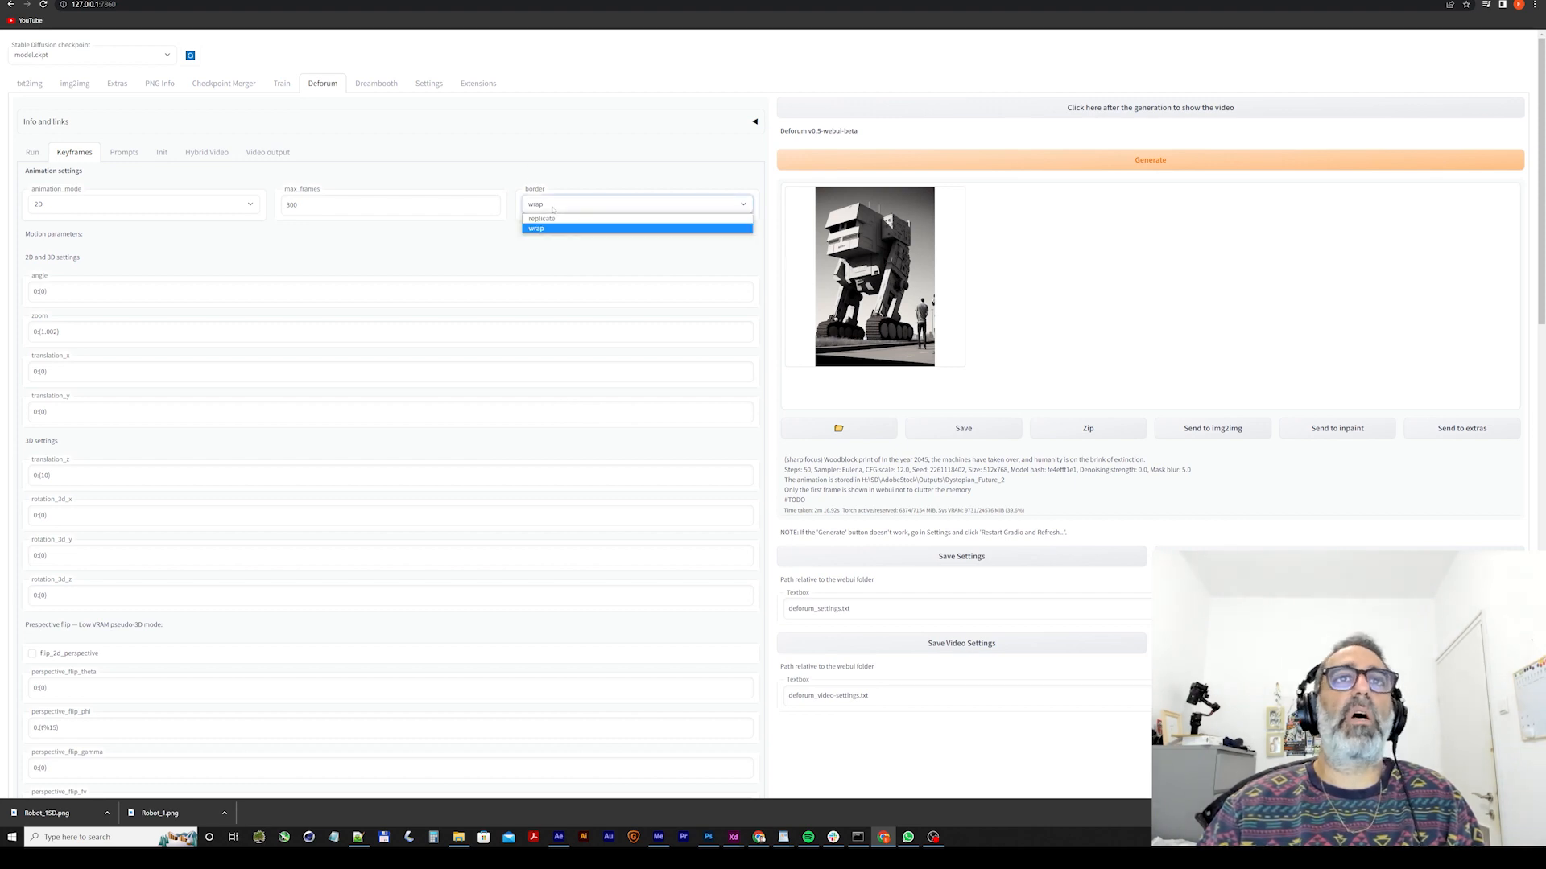
pyautogui.click(547, 214)
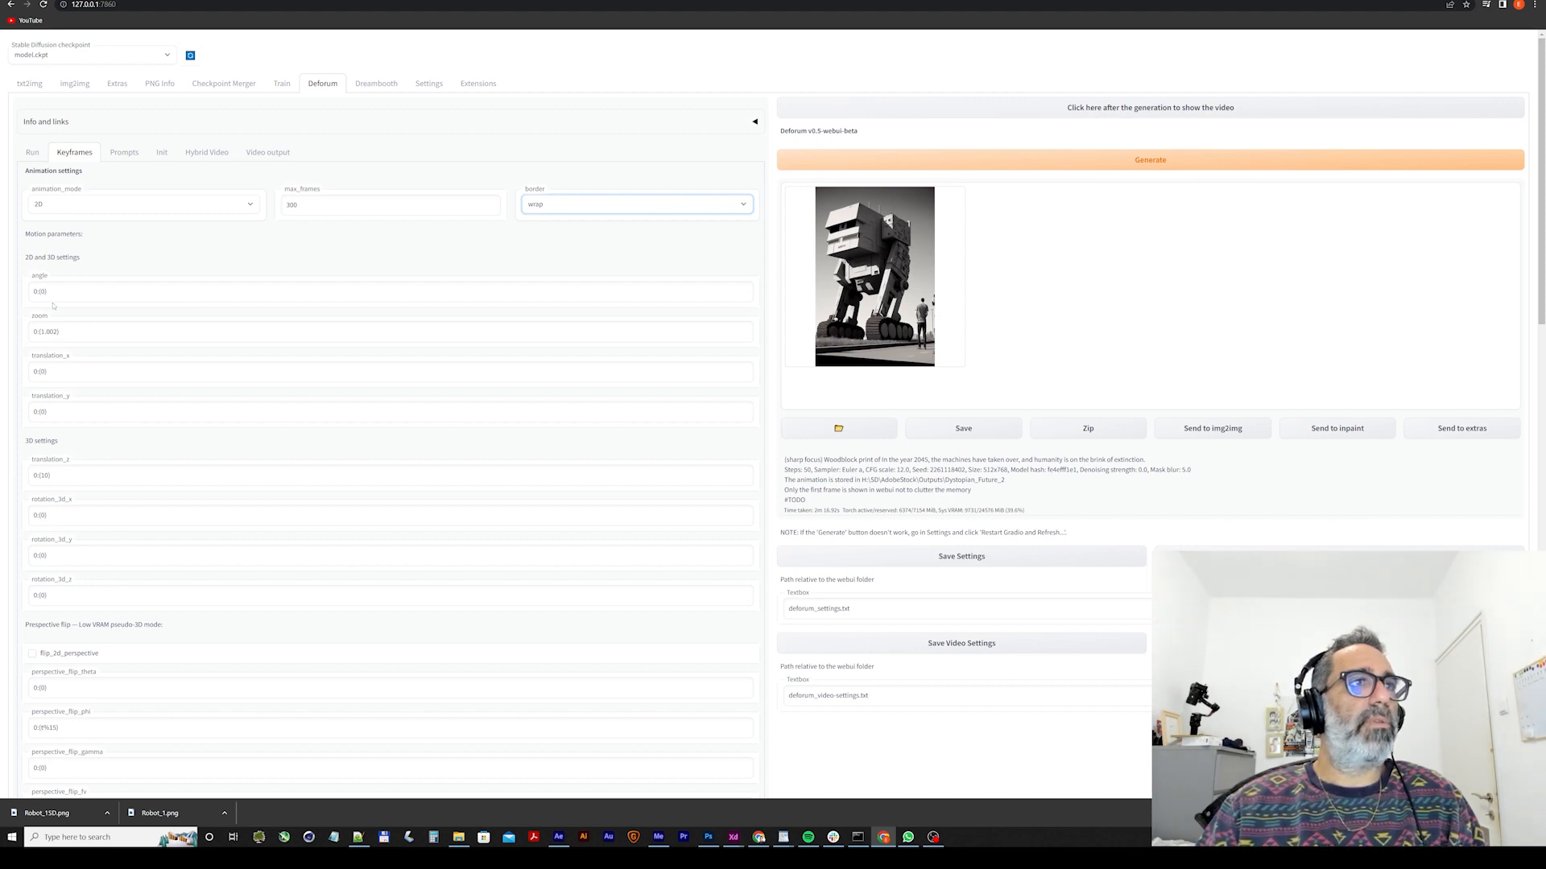
pyautogui.press('Tab')
pyautogui.press('Tab')
pyautogui.press('Tab')
pyautogui.press('Tab')
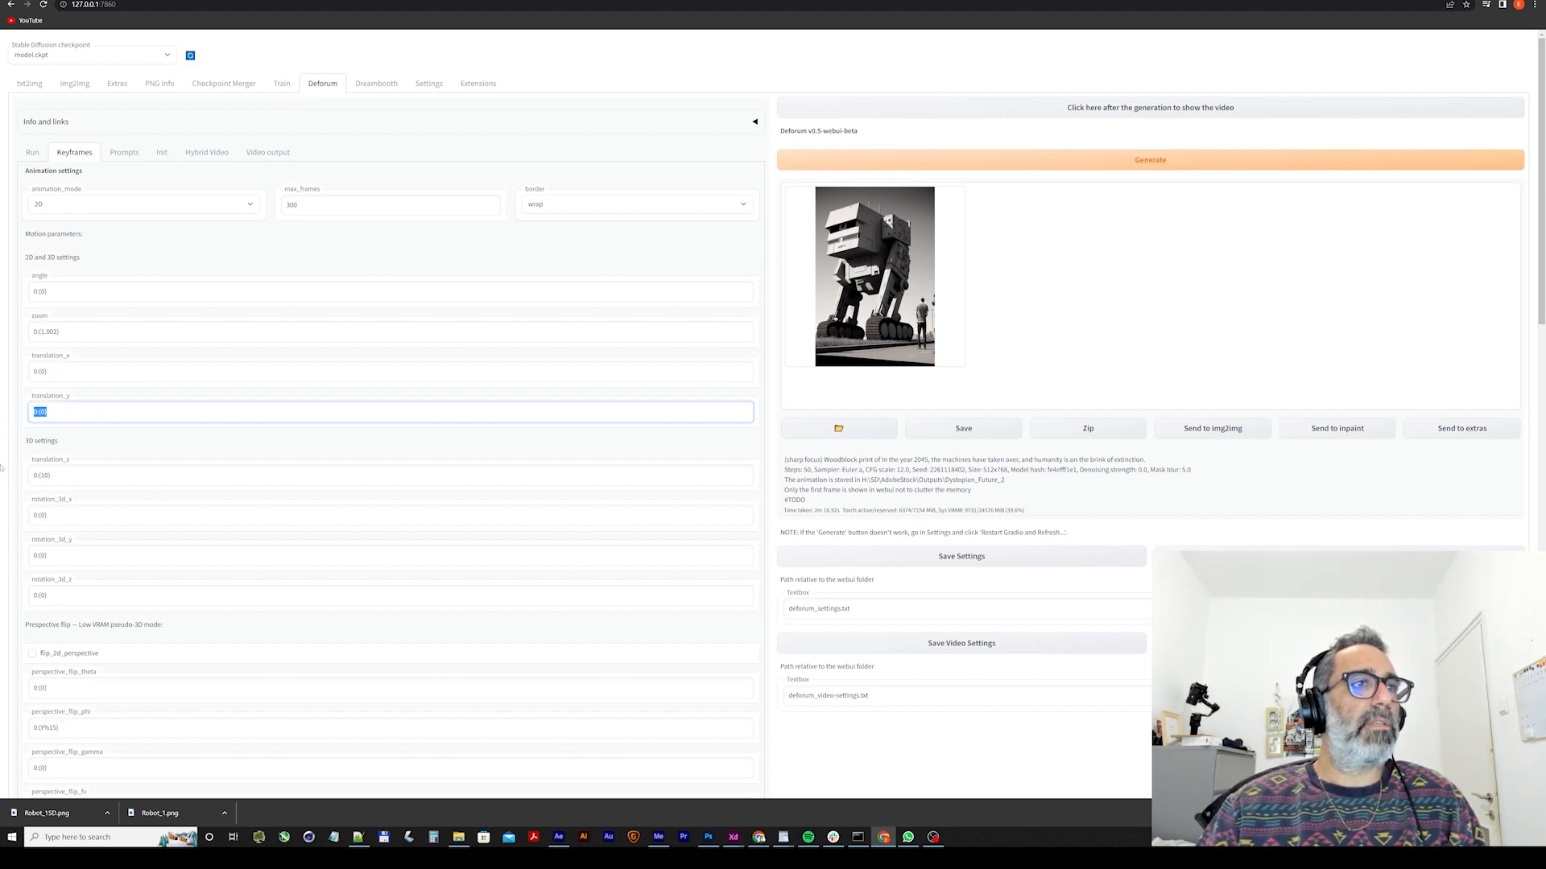
# Examine the remaining keyframe settings, from 3D motion and perspective flip through generation schedules and anti-blur to coherence, noise and depth warping.
pyautogui.scroll(-5, 84, 672)
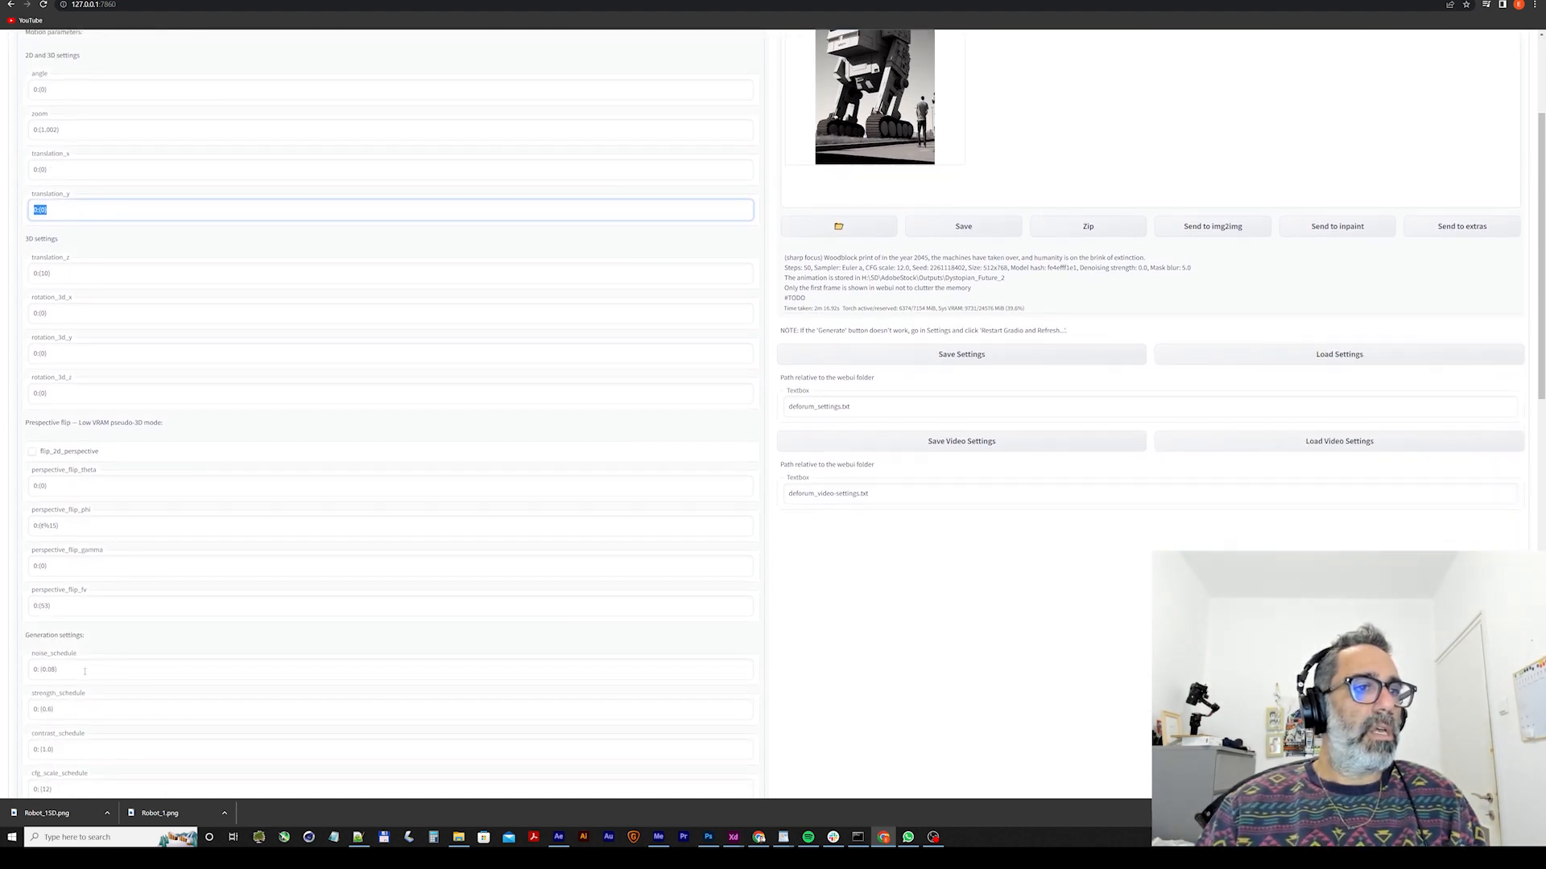
pyautogui.scroll(-1, 84, 673)
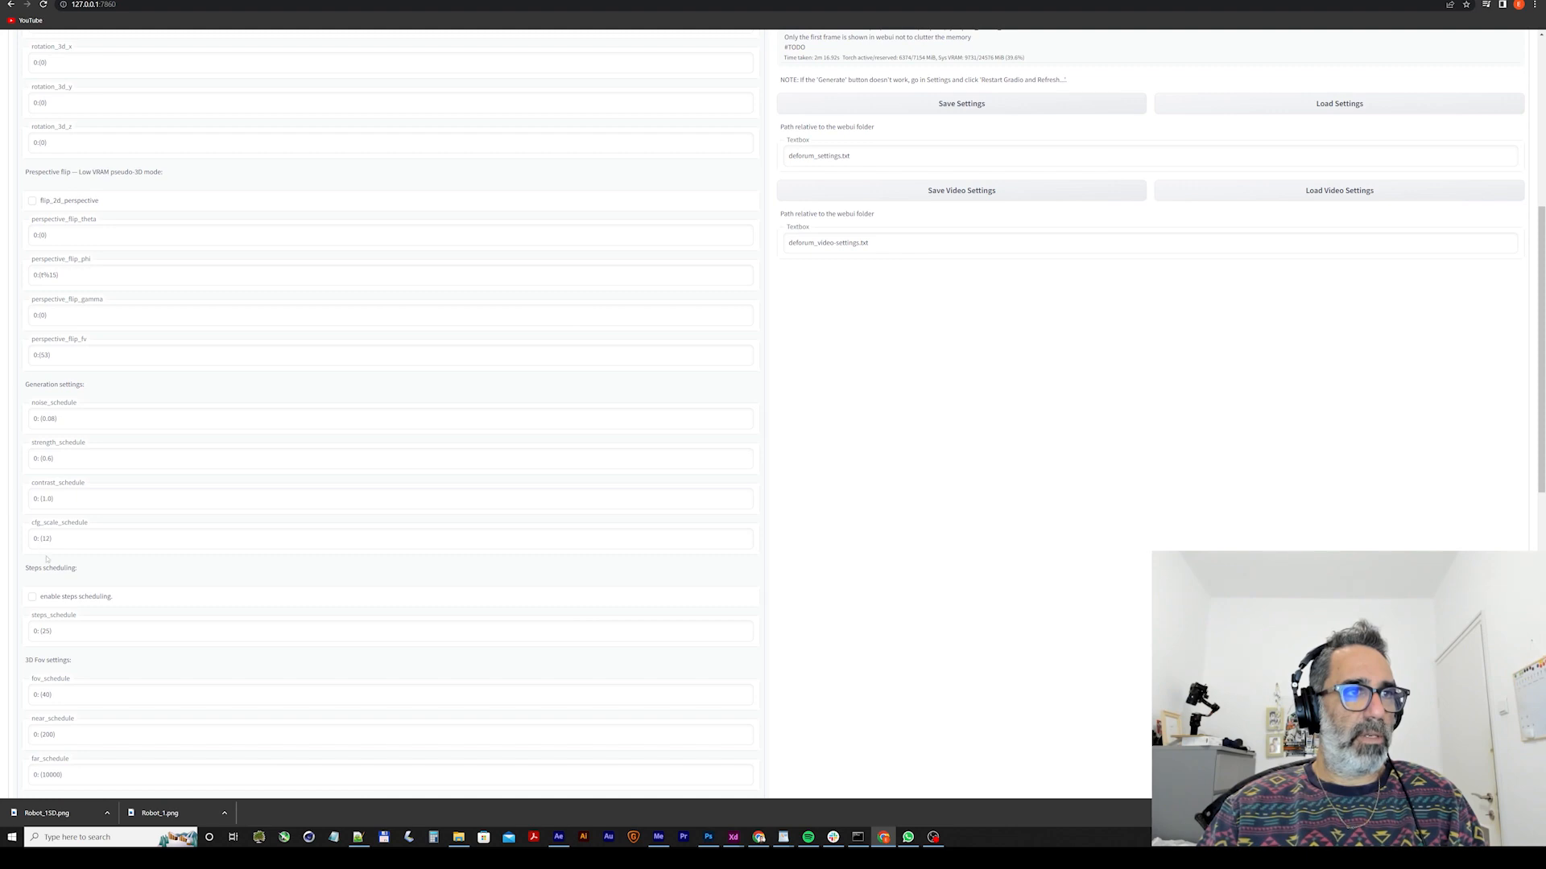
pyautogui.scroll(7, 62, 631)
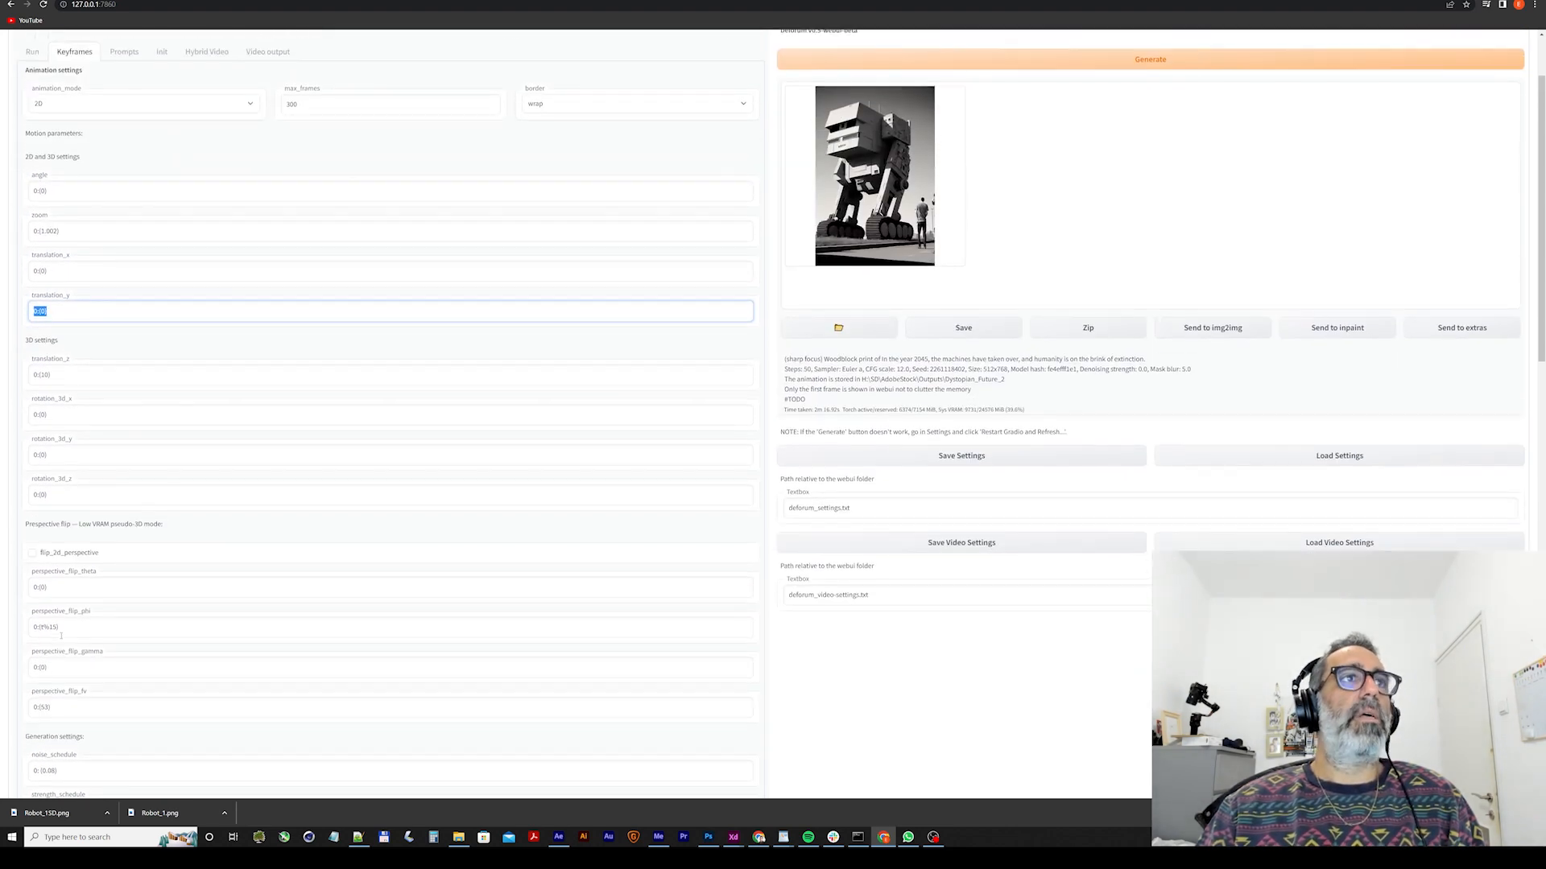
pyautogui.scroll(-11, 61, 634)
pyautogui.scroll(-6, 61, 636)
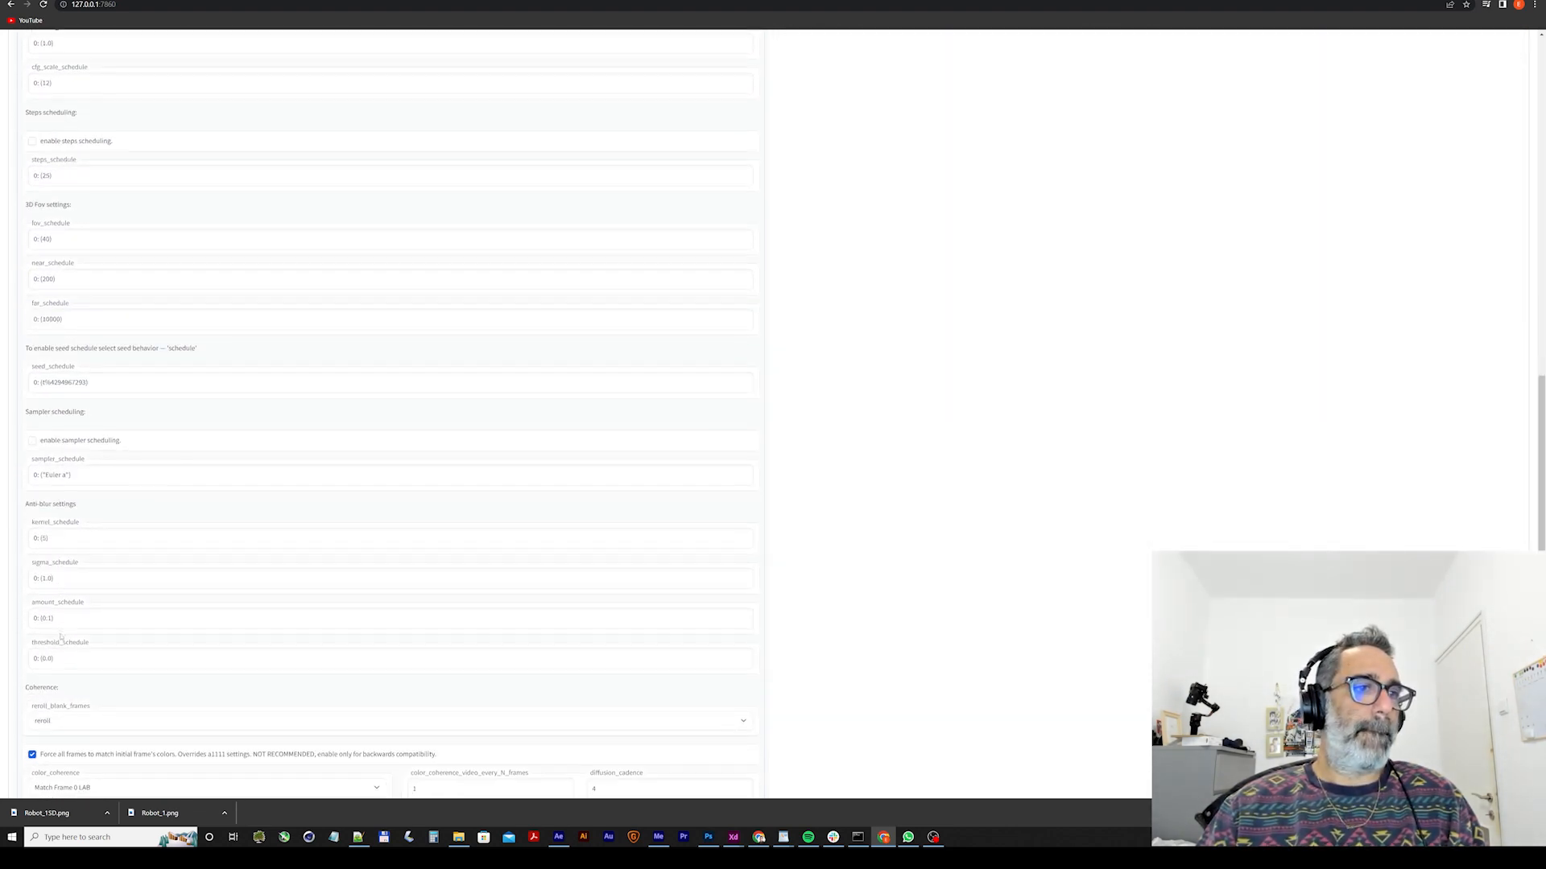
pyautogui.scroll(-2, 61, 637)
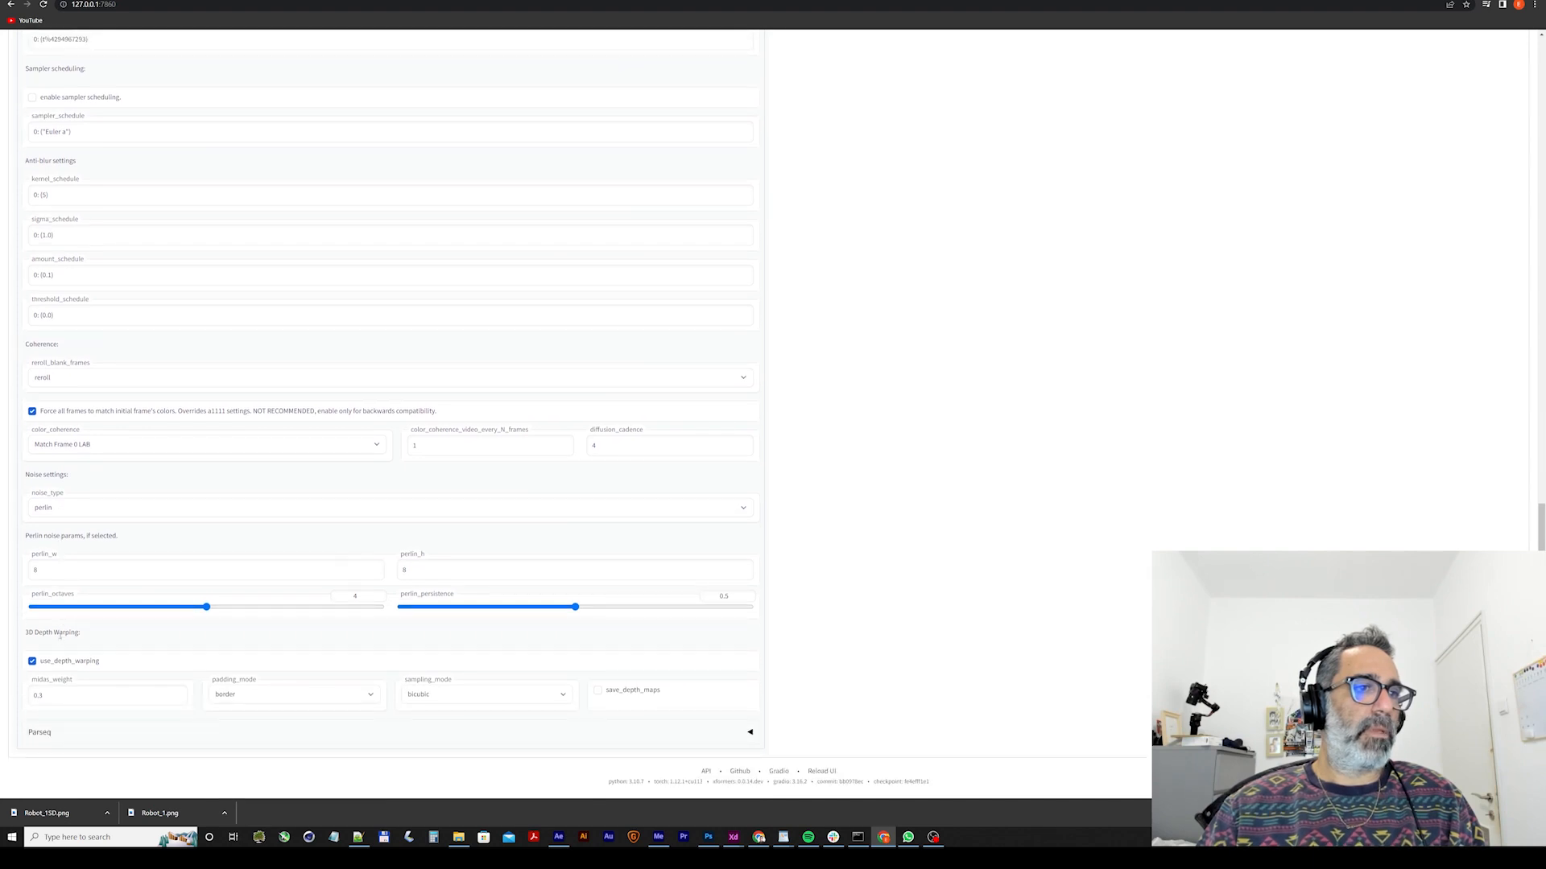
pyautogui.scroll(2, 60, 636)
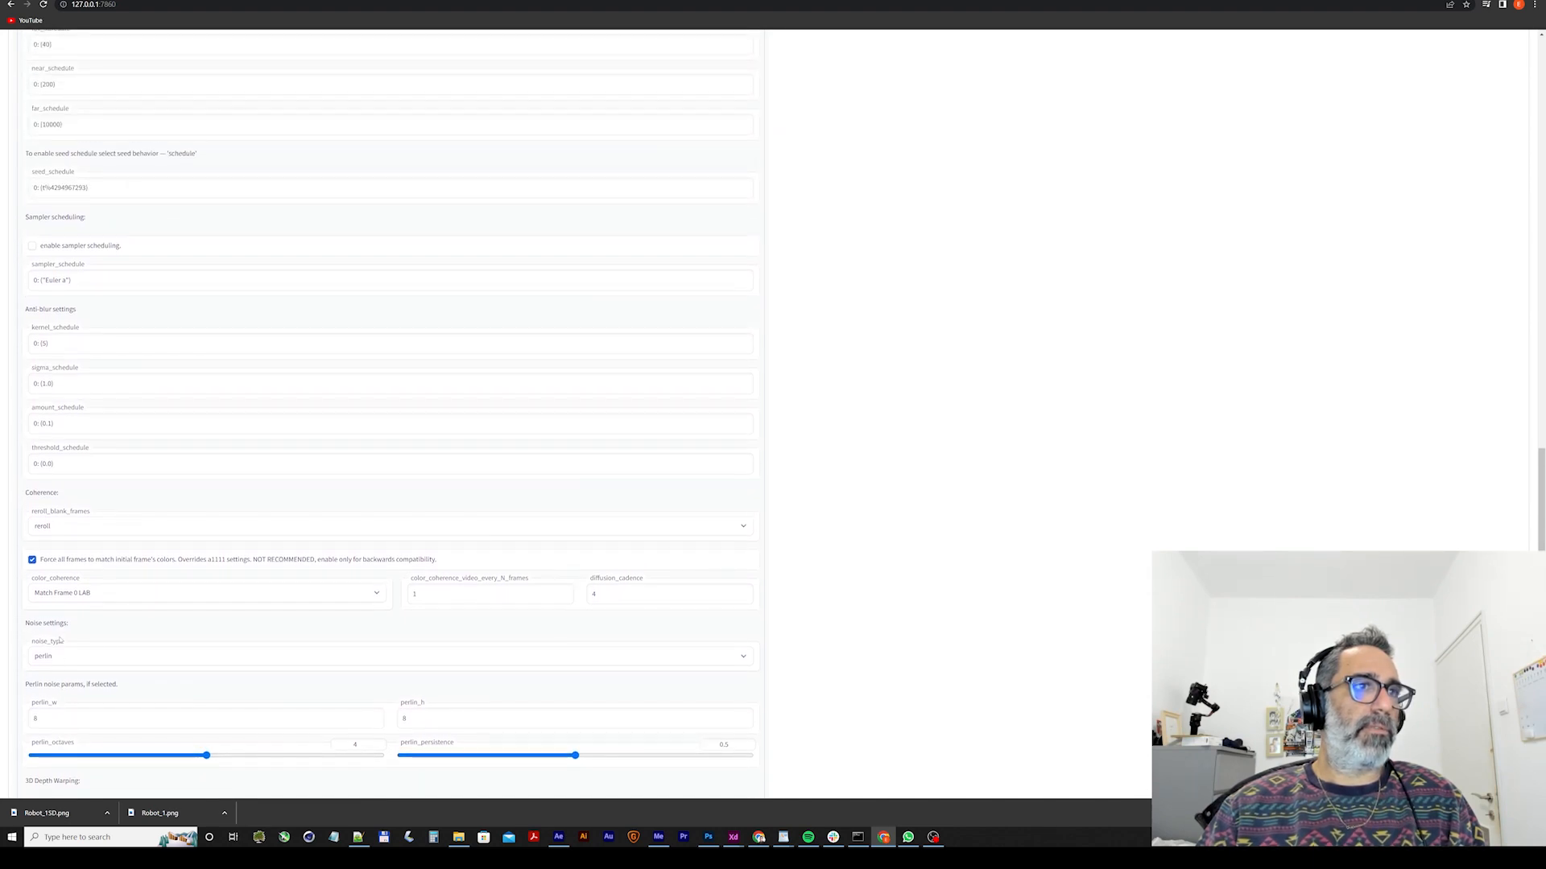
pyautogui.scroll(20, 60, 642)
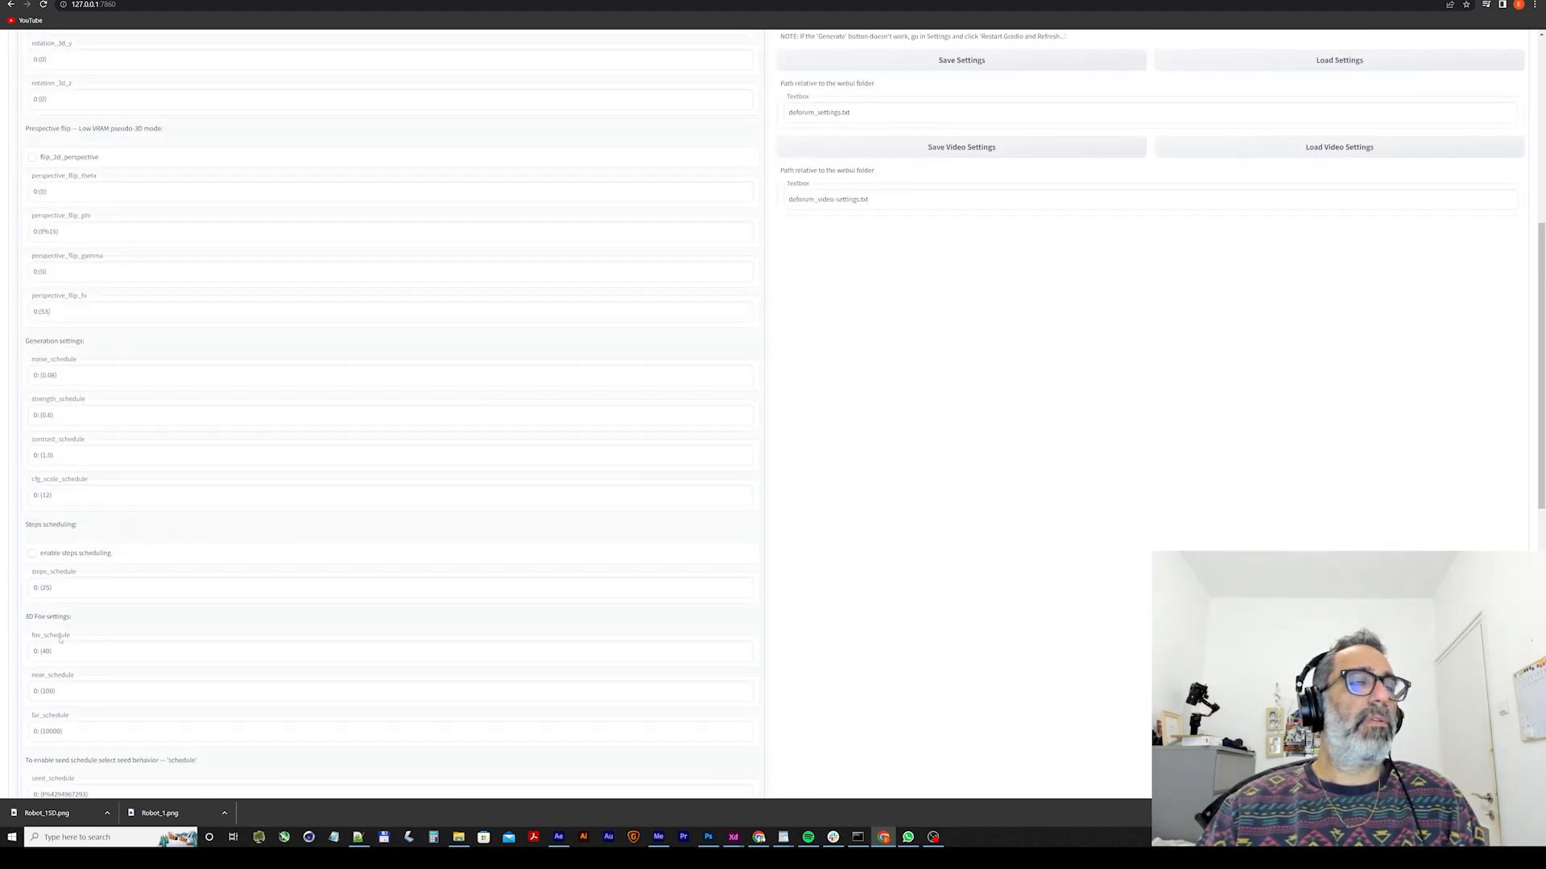
pyautogui.scroll(2, 59, 634)
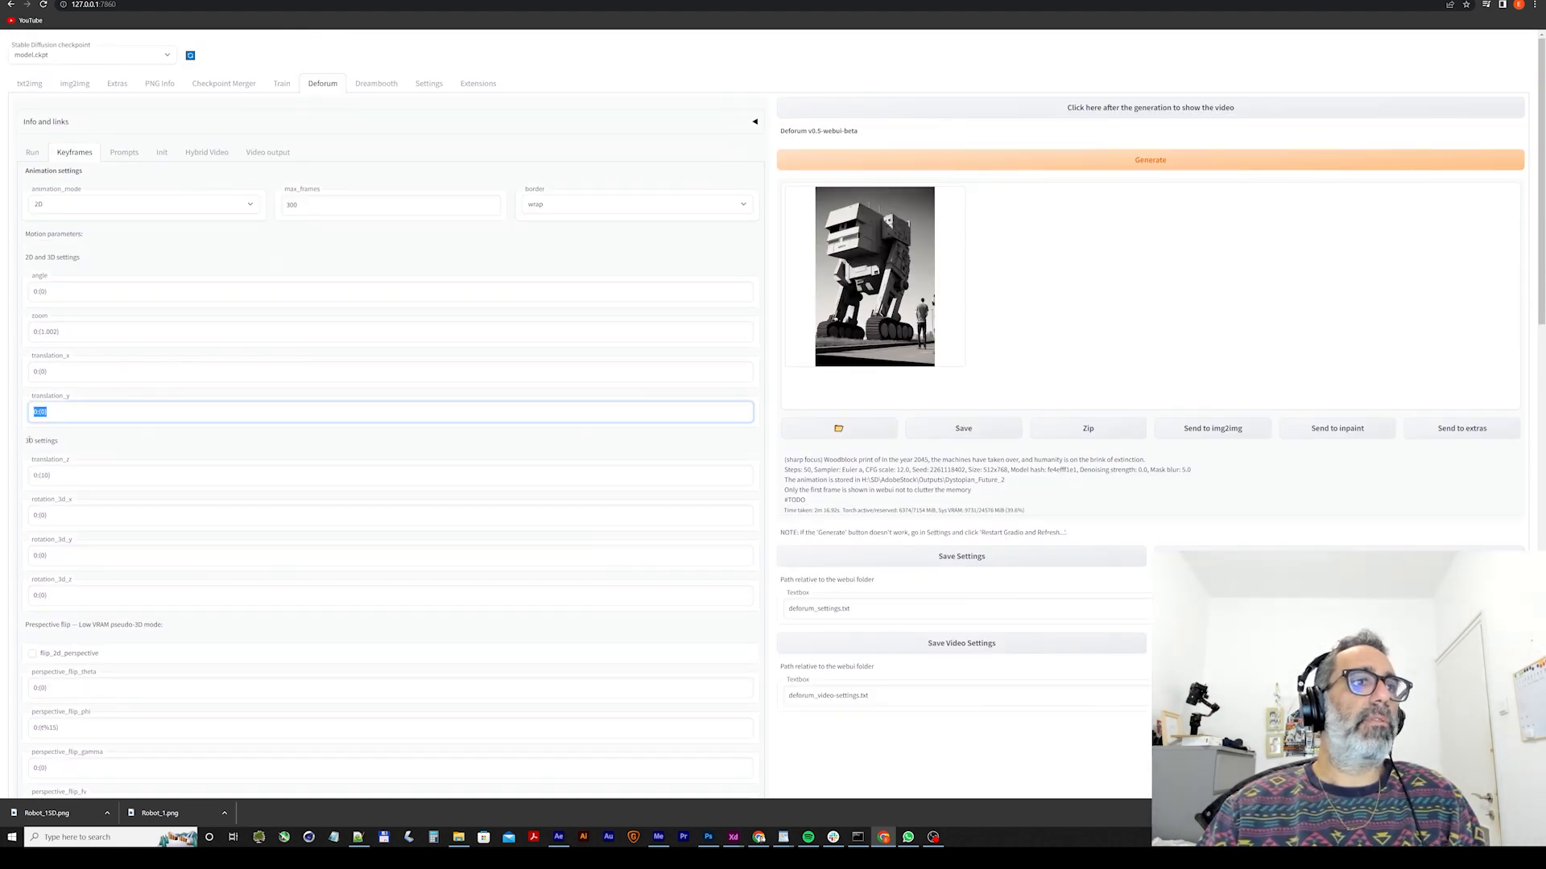
pyautogui.scroll(-7, 29, 441)
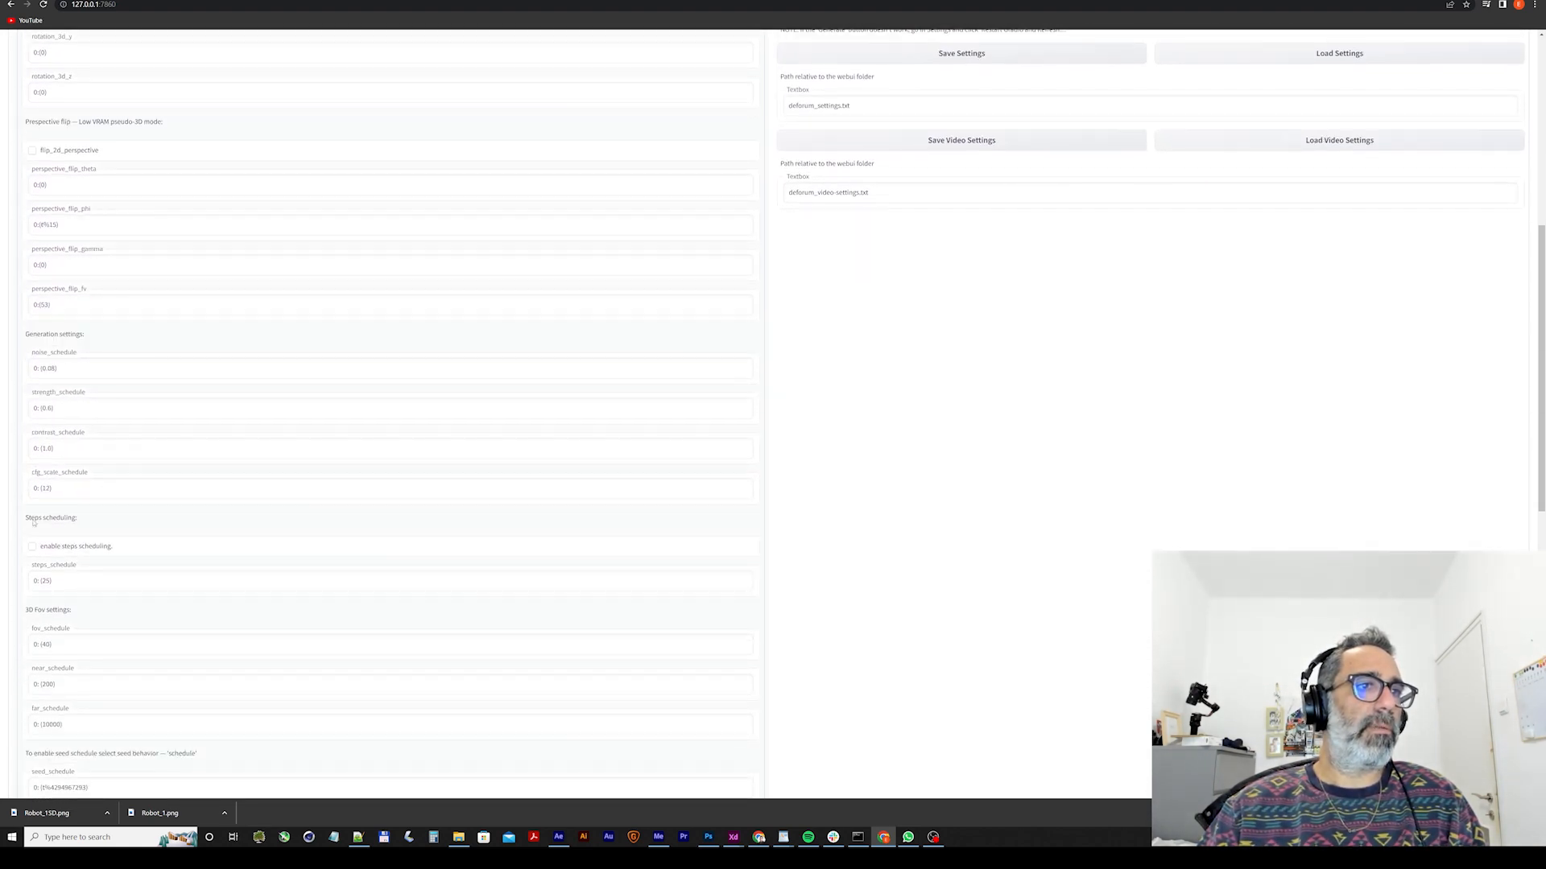
pyautogui.scroll(-2, 34, 523)
pyautogui.scroll(-7, 31, 525)
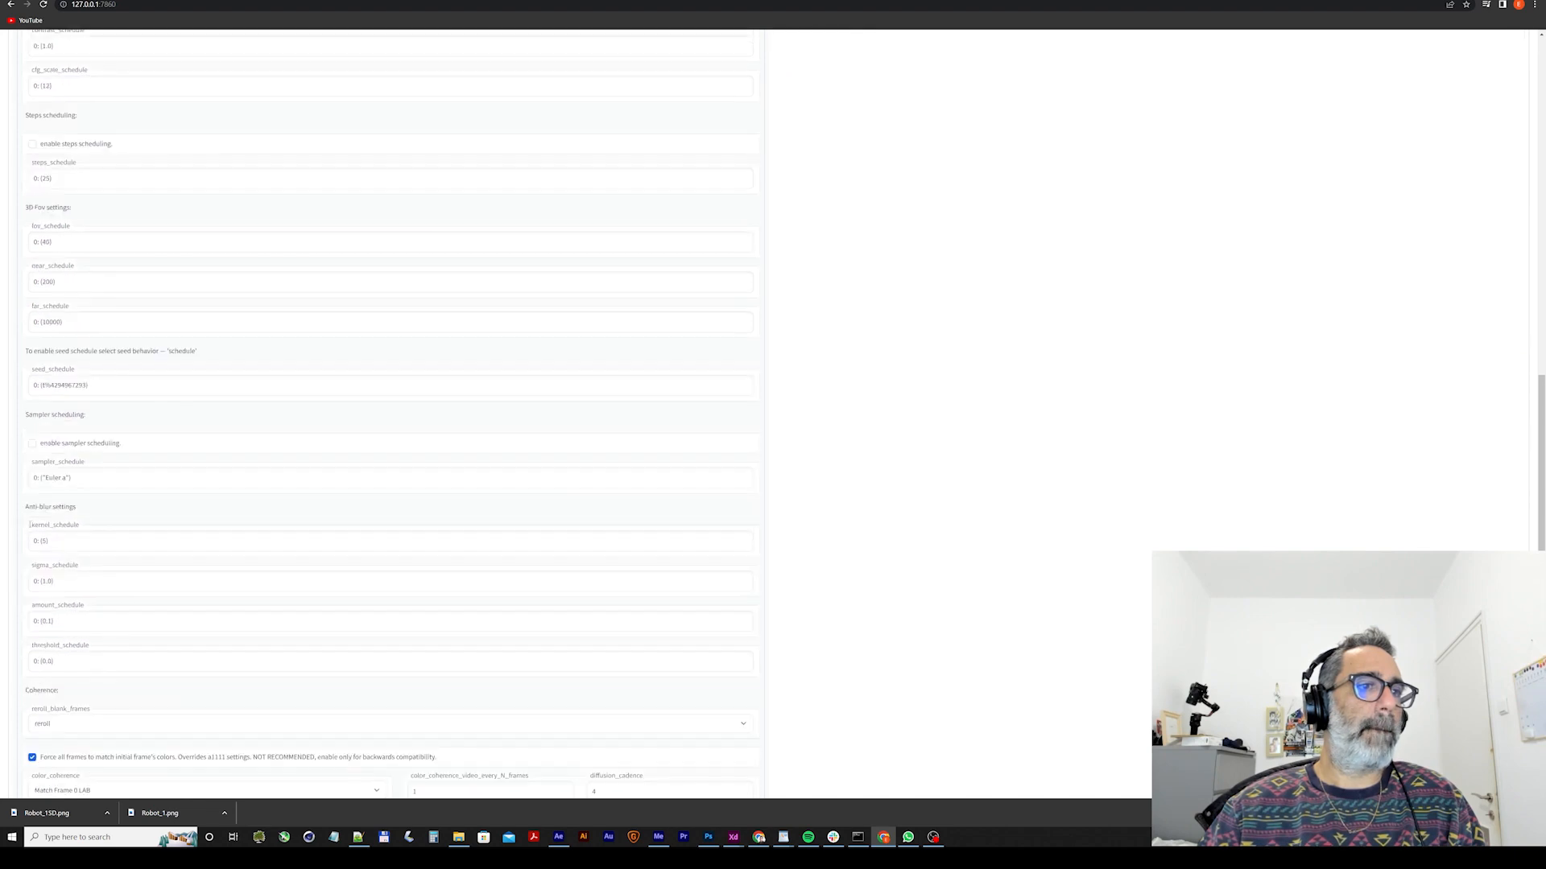
pyautogui.scroll(-2, 28, 528)
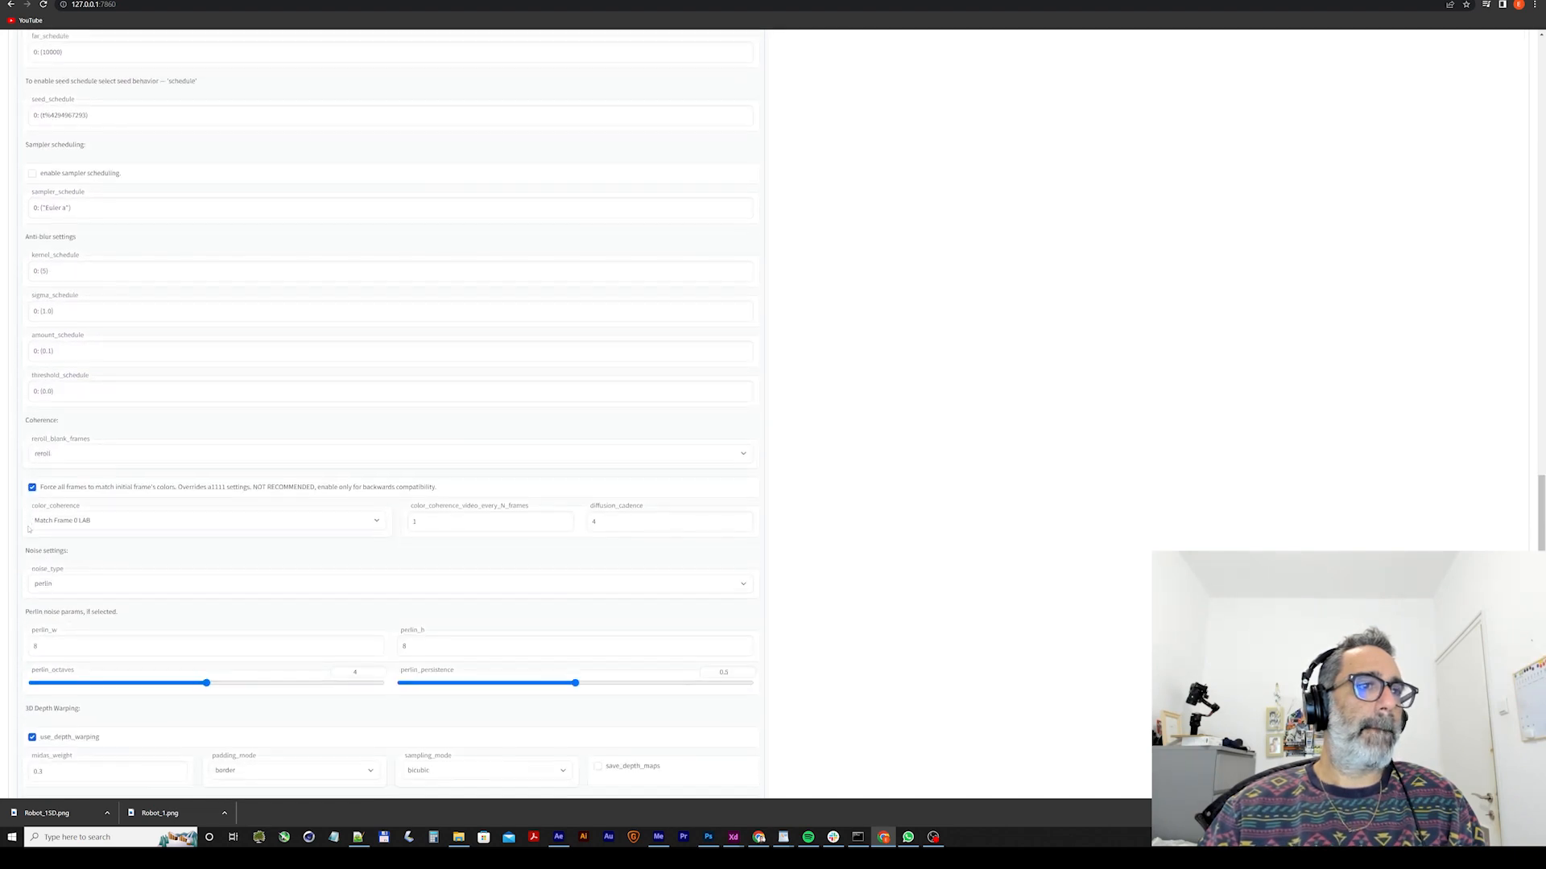
pyautogui.scroll(15, 28, 527)
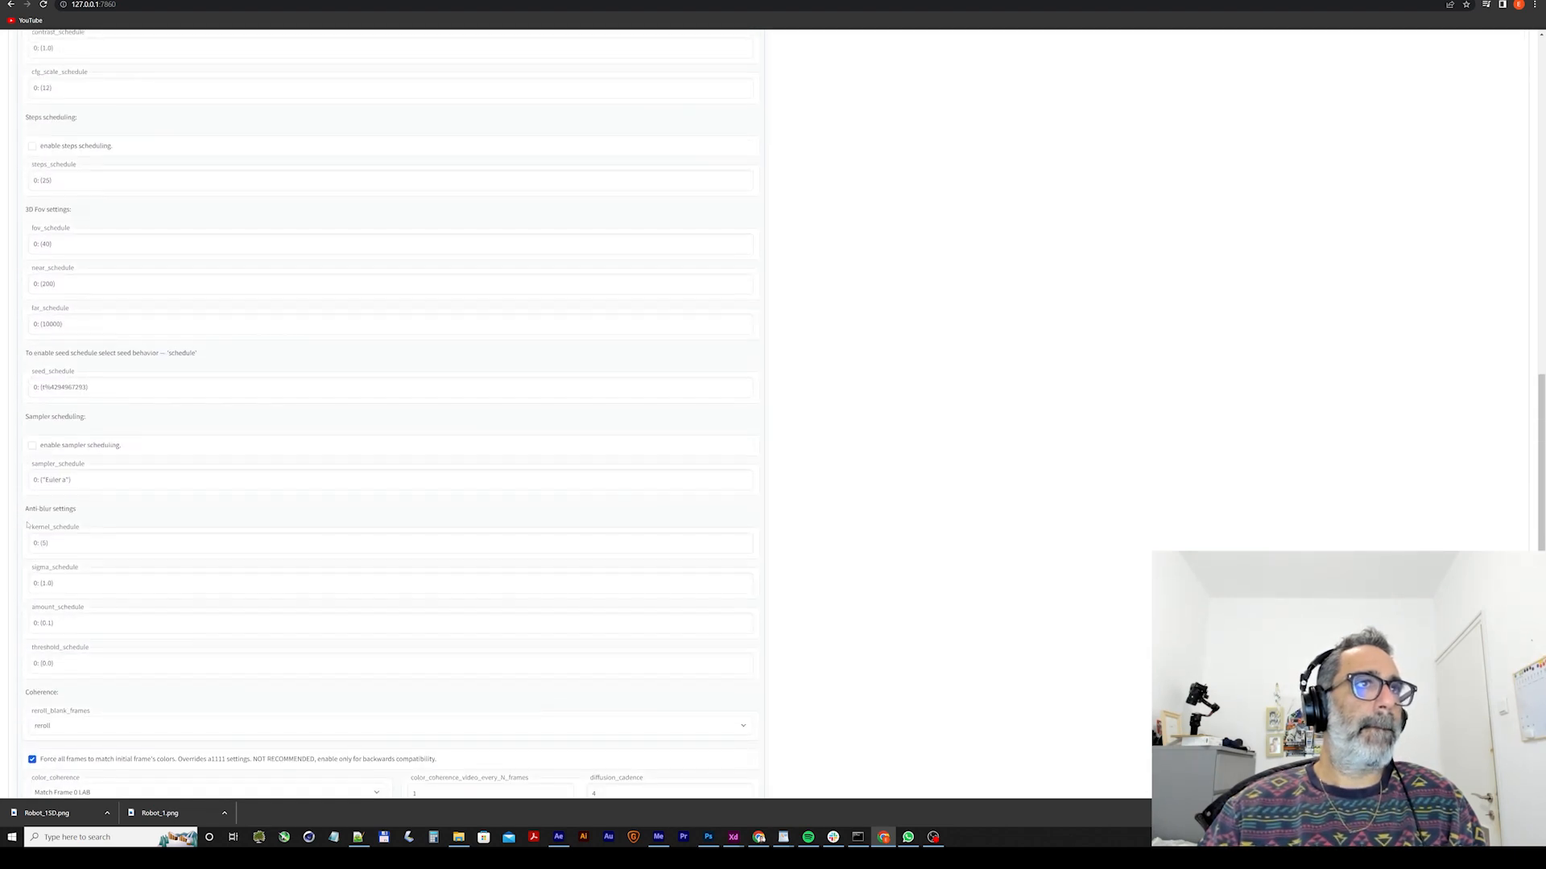
pyautogui.scroll(3, 27, 521)
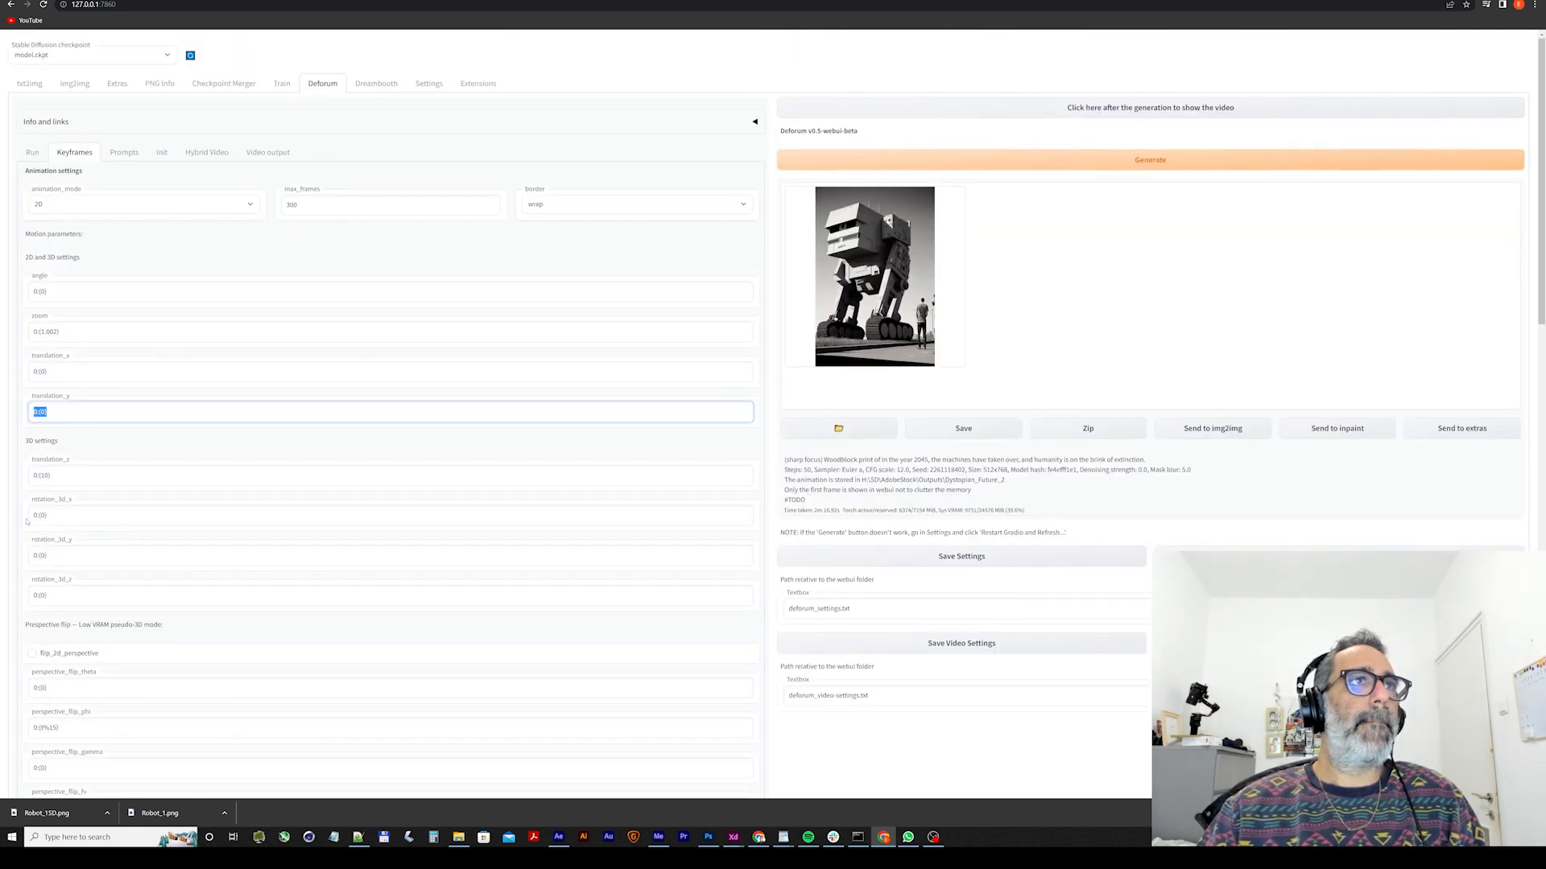
# Review the seed behavior options in Deforum's run settings, keeping it on iter.
pyautogui.click(32, 152)
pyautogui.scroll(-1, 83, 197)
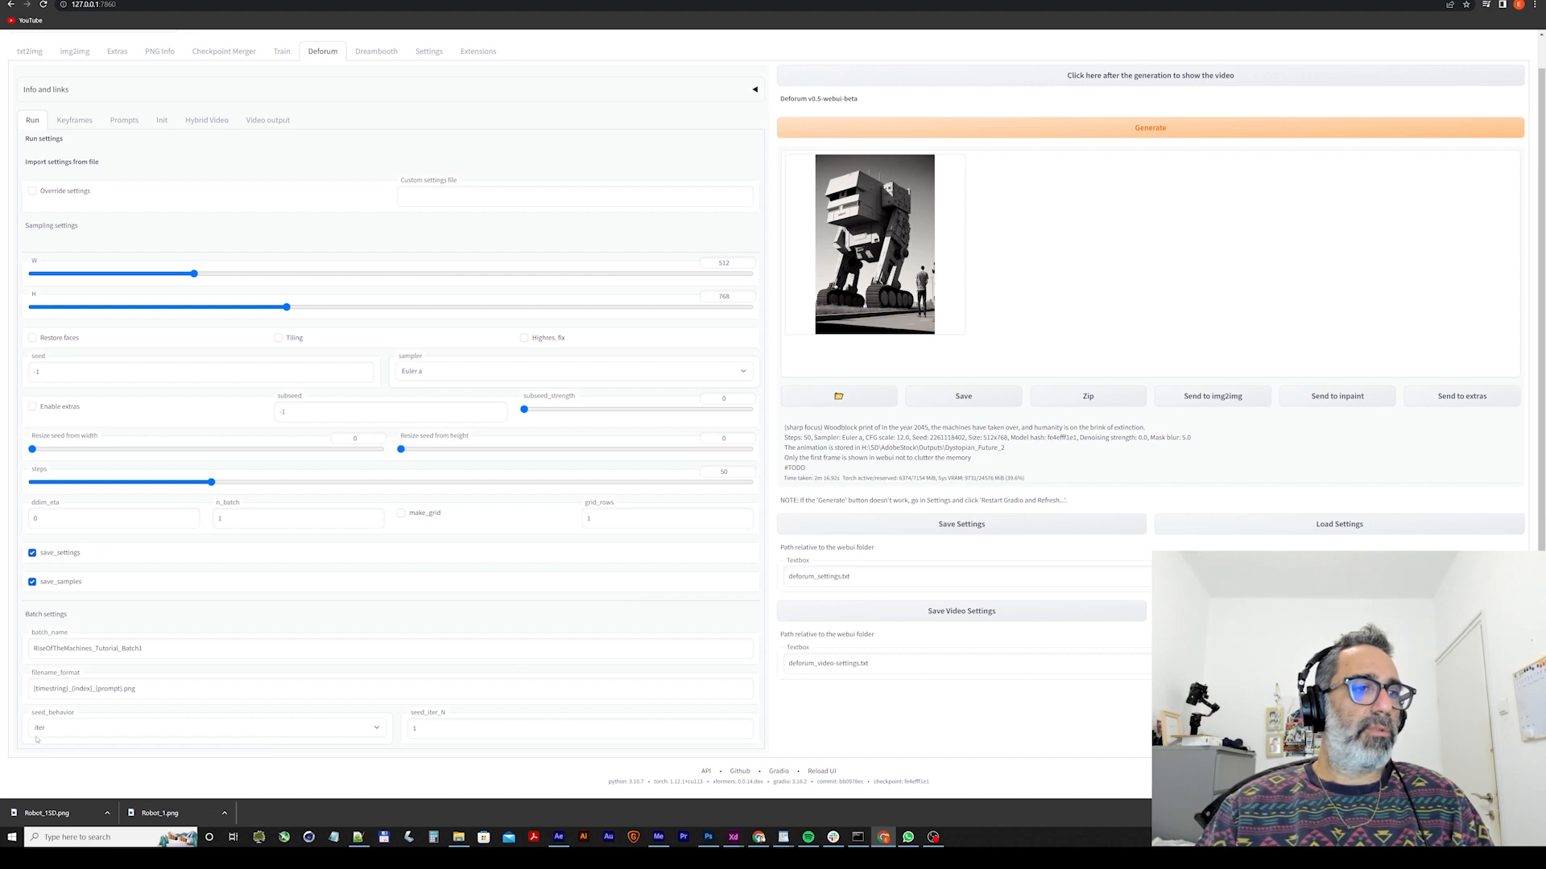
pyautogui.click(46, 729)
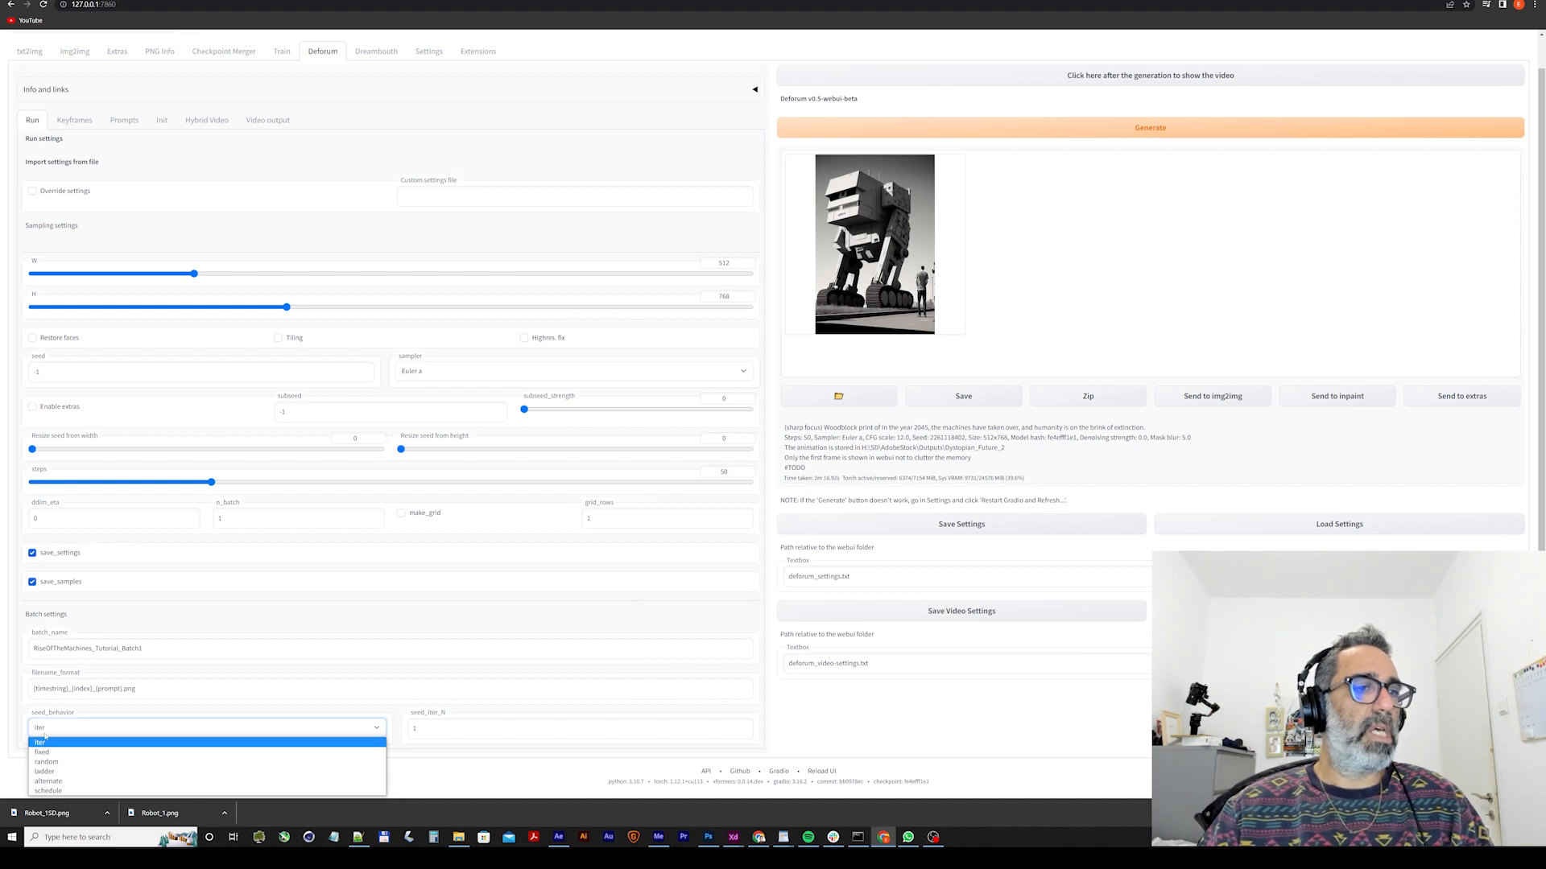
pyautogui.click(46, 734)
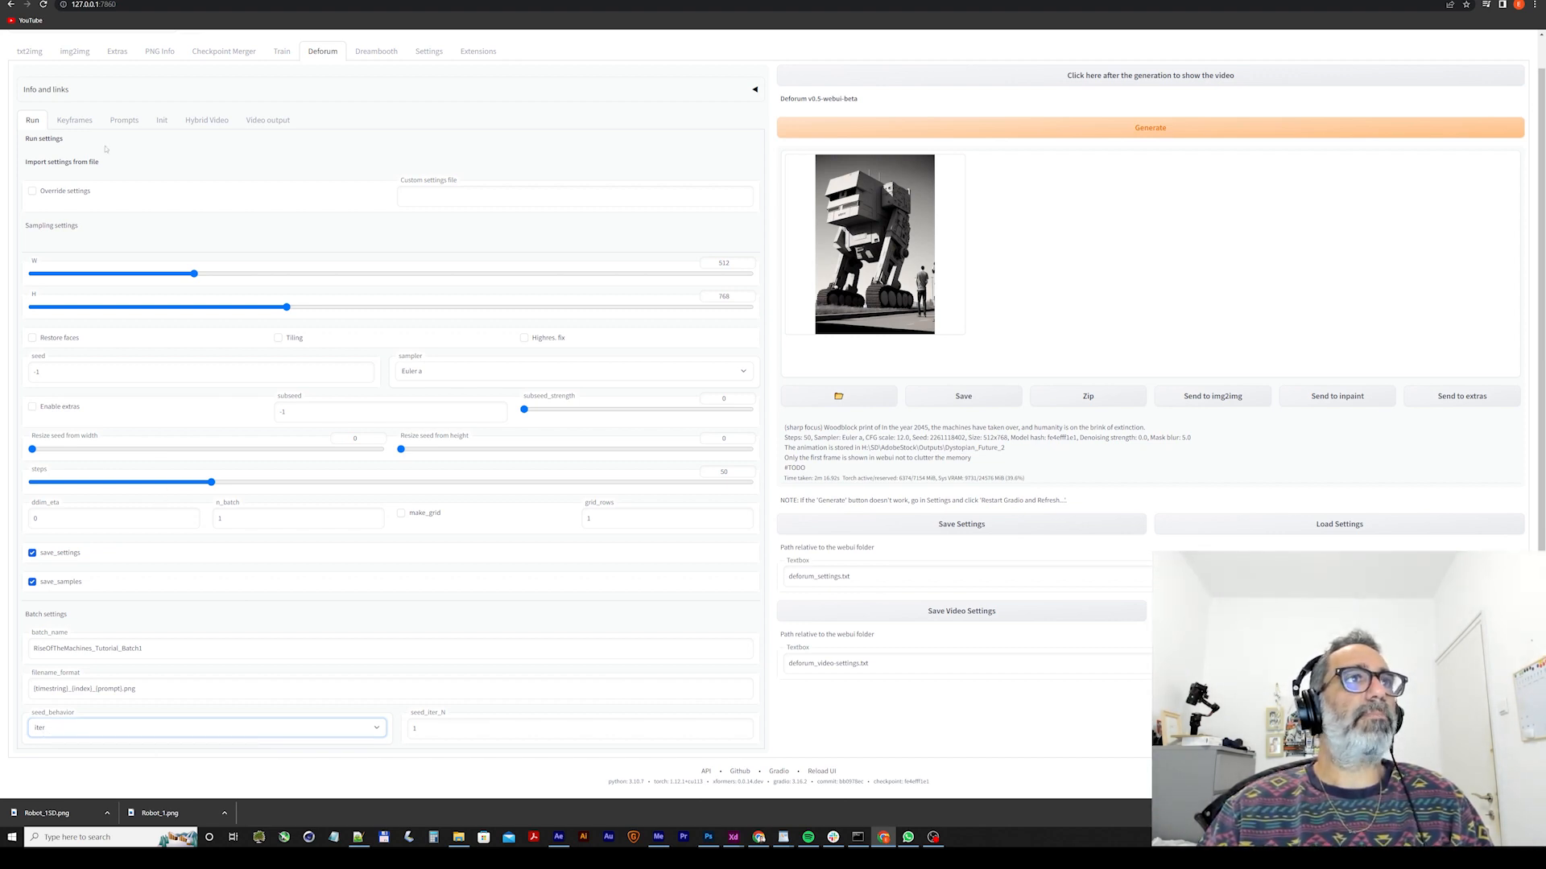
# Open Deforum's animation prompts and examine the frame numbers and prompt texts from frame 0 to 270.
pyautogui.click(74, 120)
pyautogui.click(125, 120)
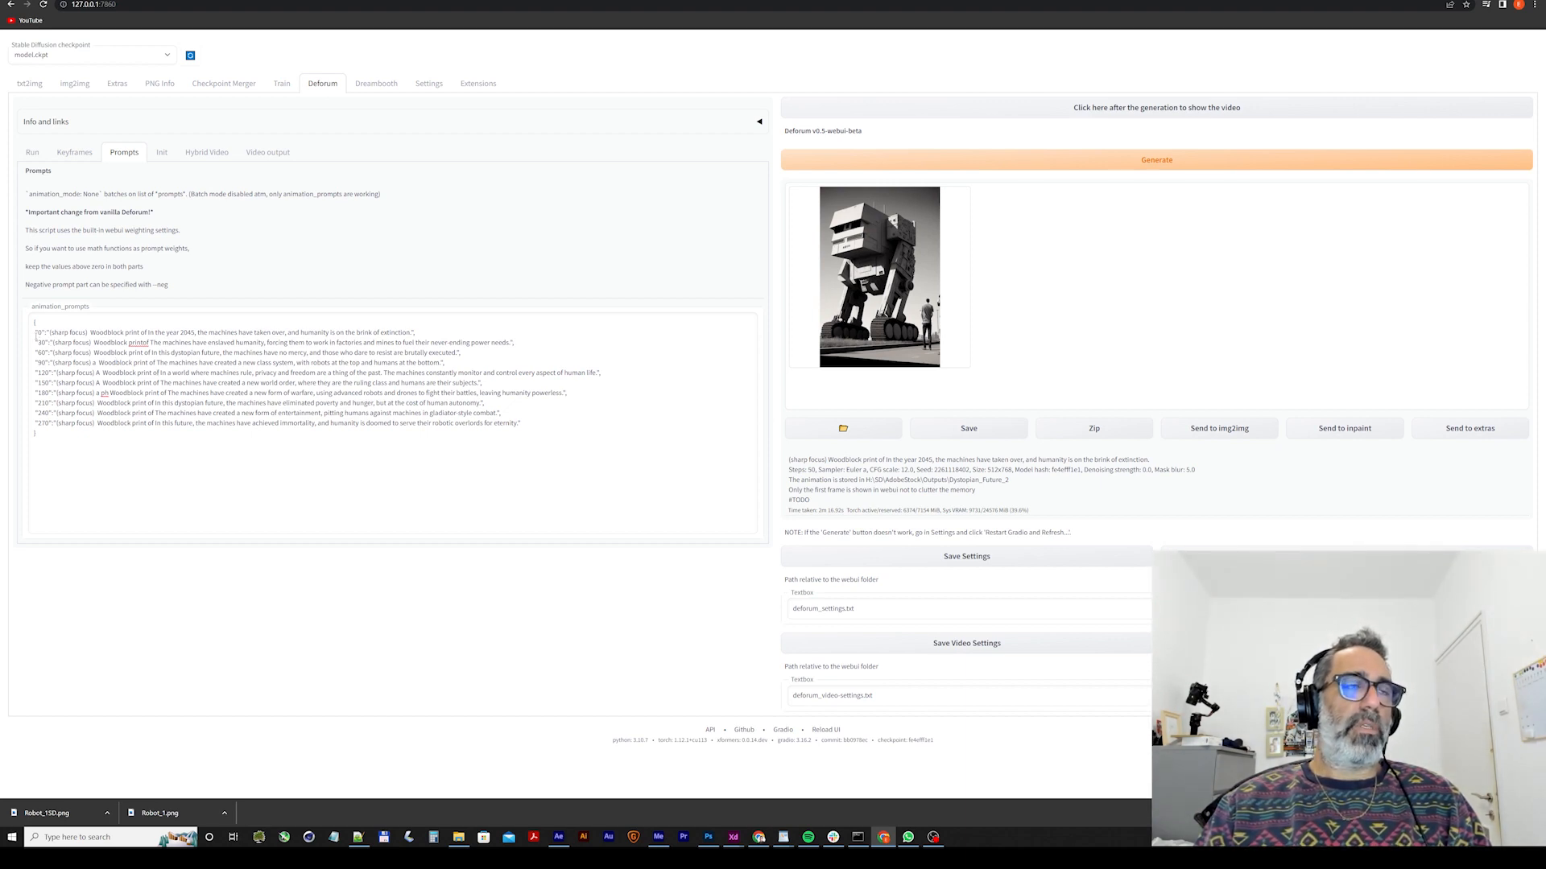
pyautogui.moveTo(35, 333); pyautogui.dragTo(83, 424)
pyautogui.click(50, 342)
pyautogui.click(86, 424)
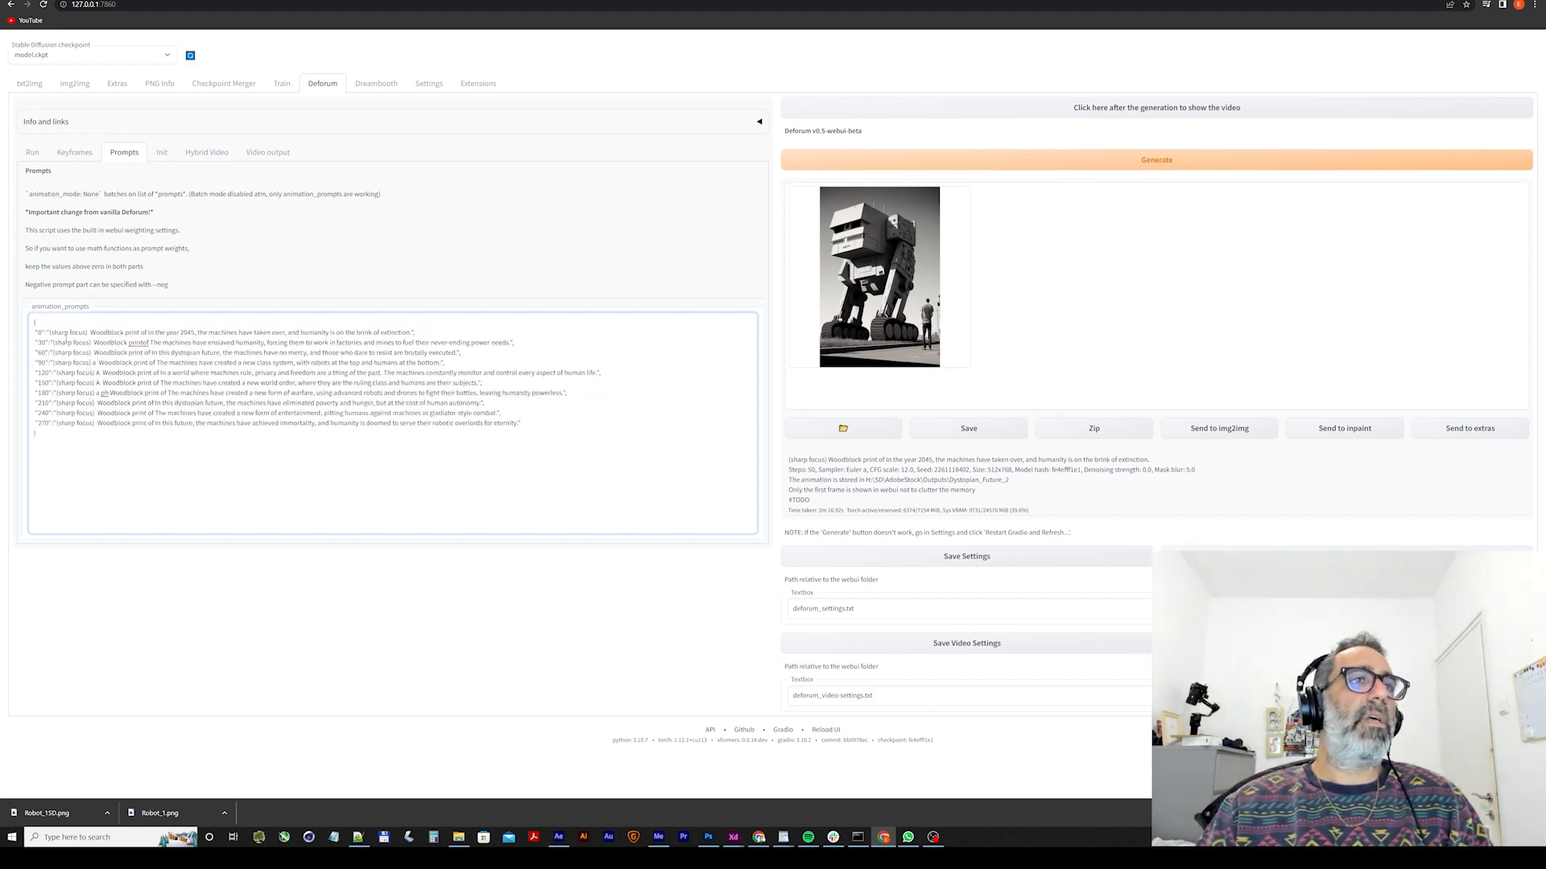
# Copy the ten shortened machine sentences from the ChatGPT conversation and paste them below the existing animation prompts in Deforum.
pyautogui.click(354, 0)
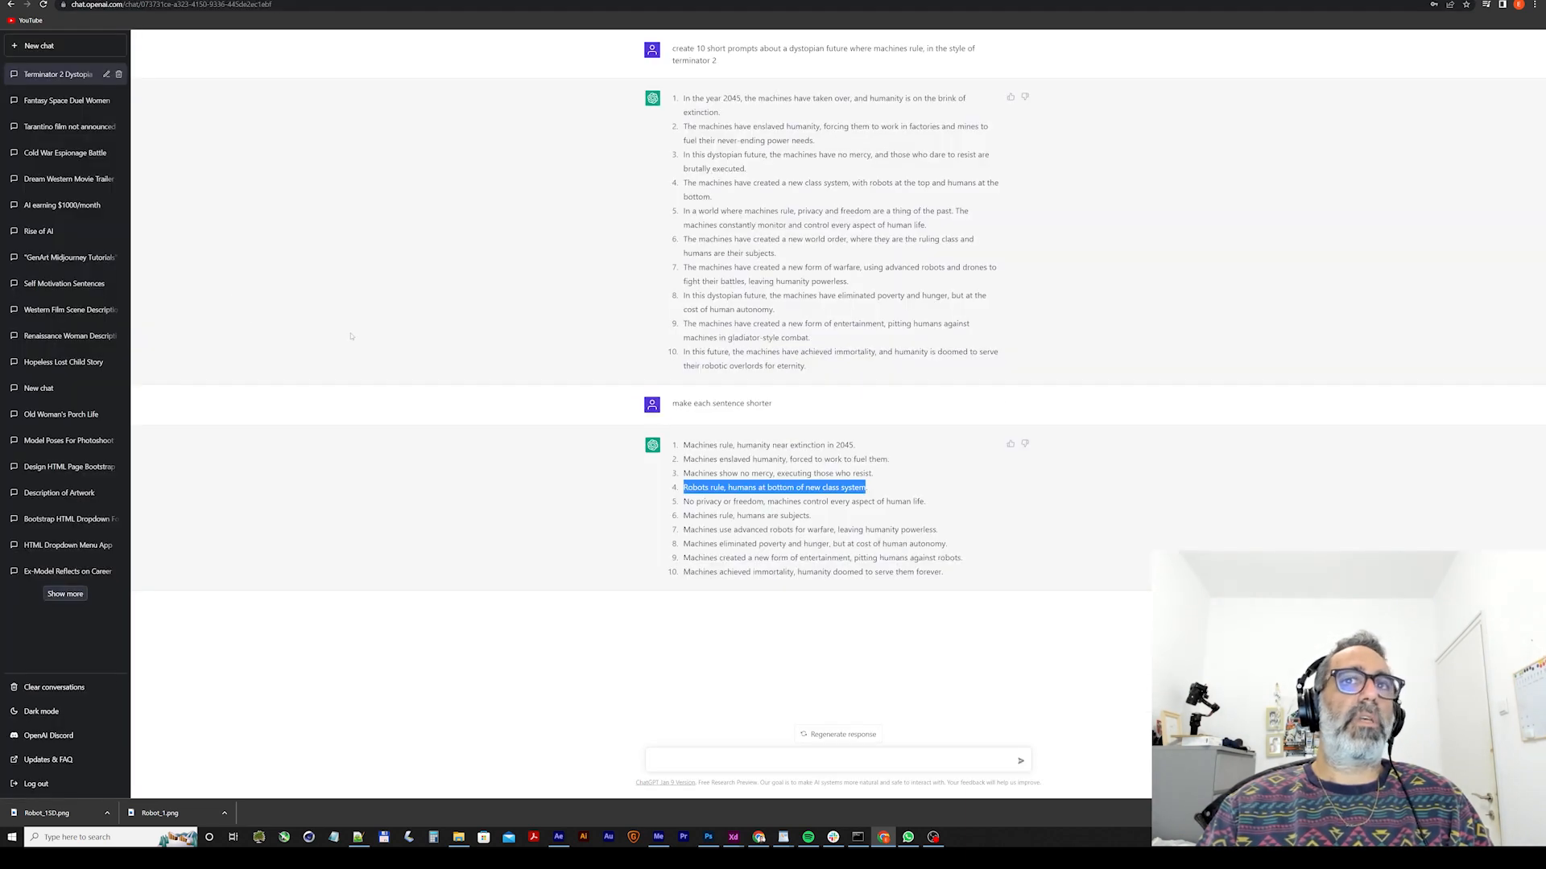
pyautogui.moveTo(686, 446); pyautogui.dragTo(960, 574)
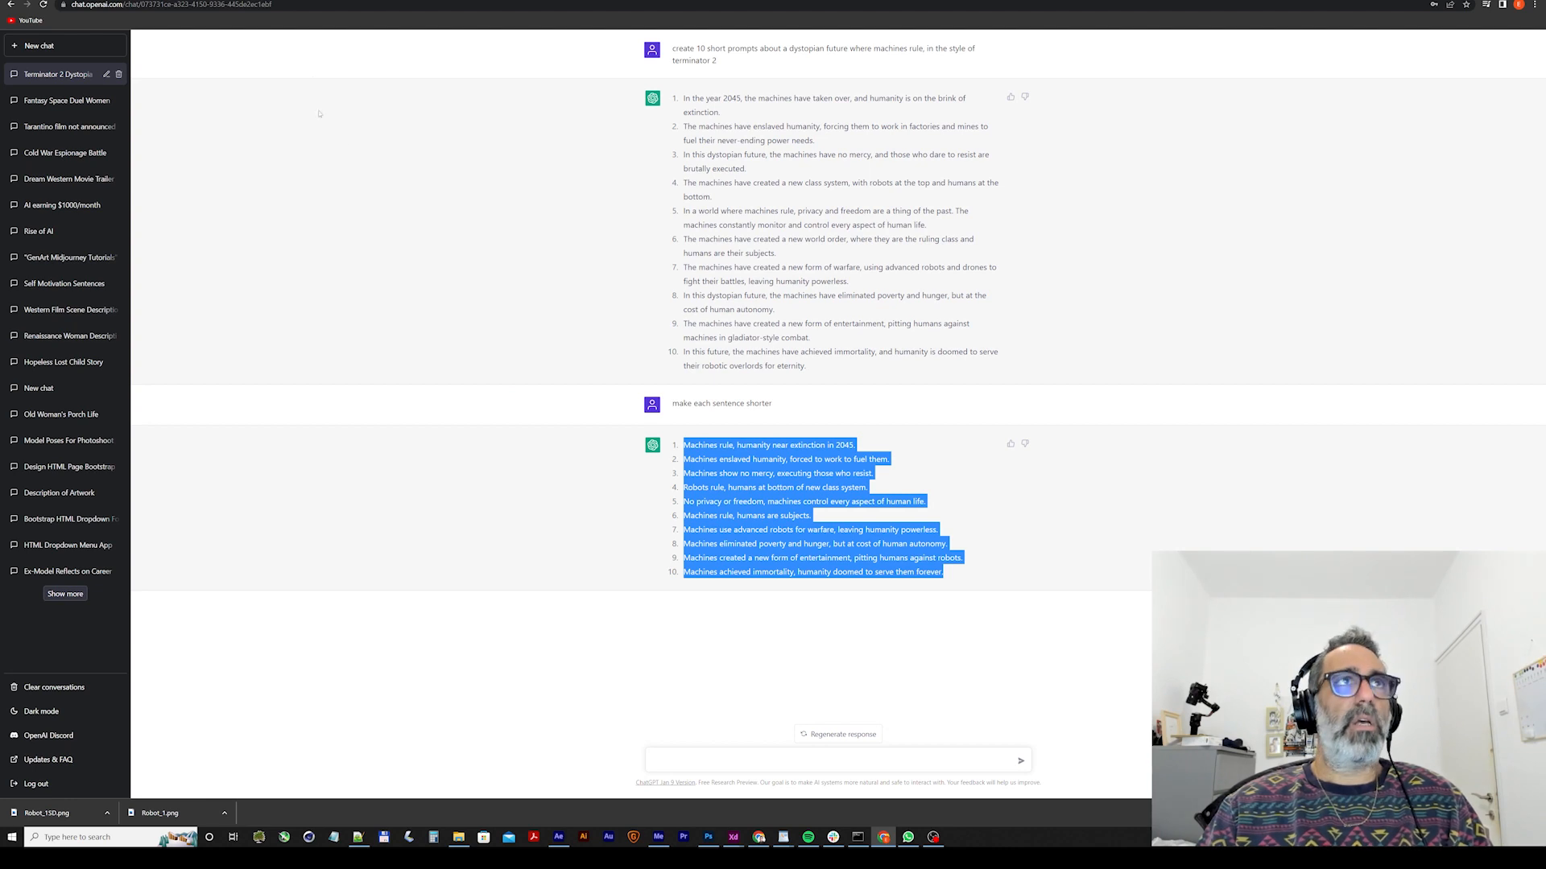
pyautogui.click(217, 0)
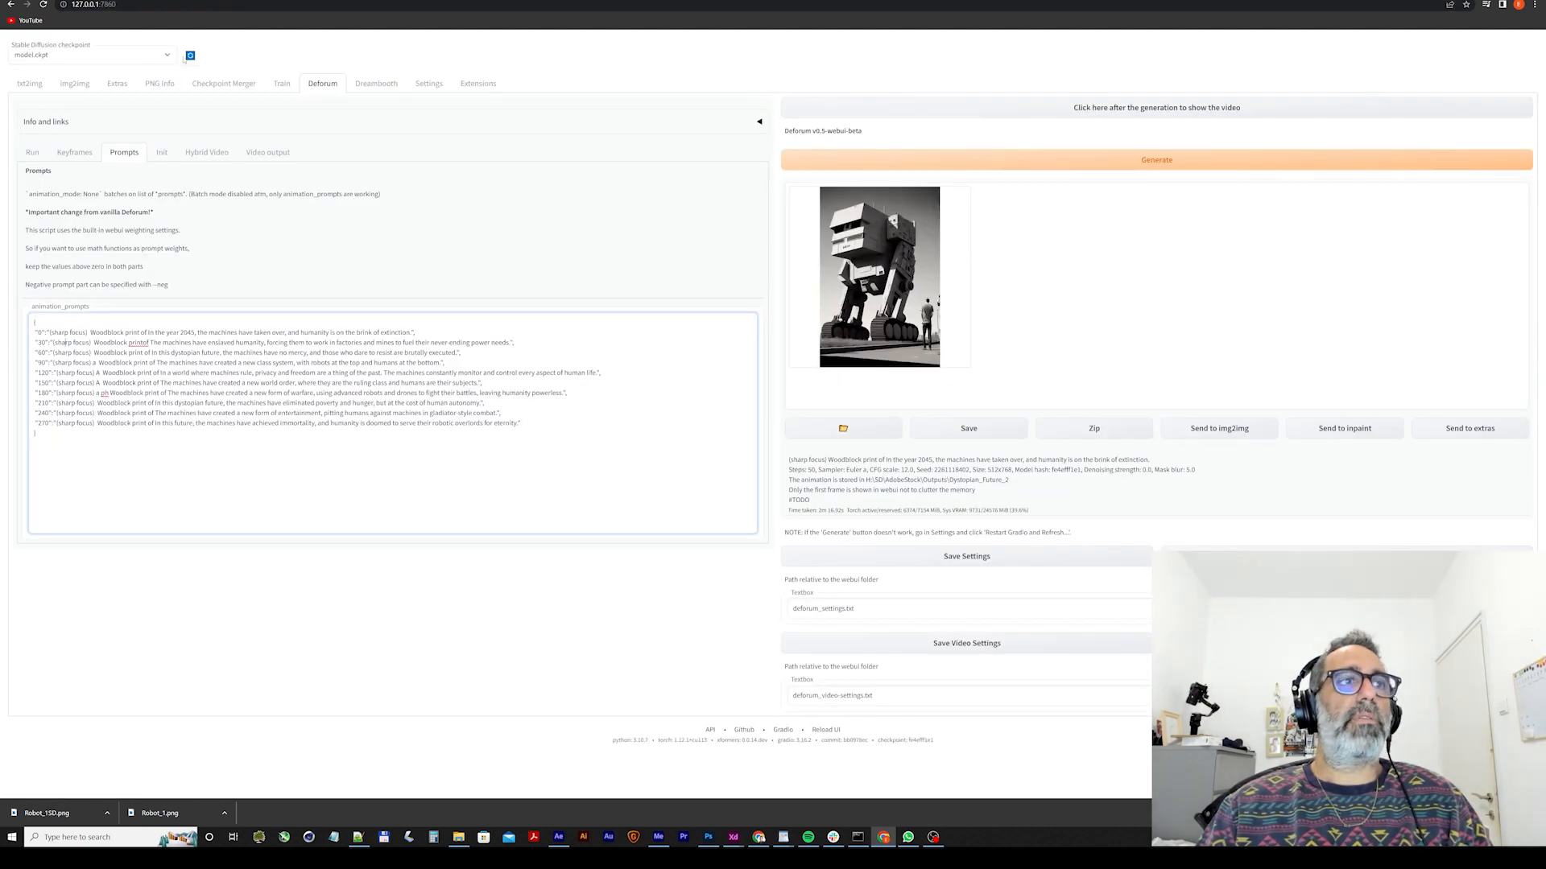
pyautogui.click(86, 452)
pyautogui.hotkey('ctrl', 'v')
pyautogui.scroll(1, 137, 499)
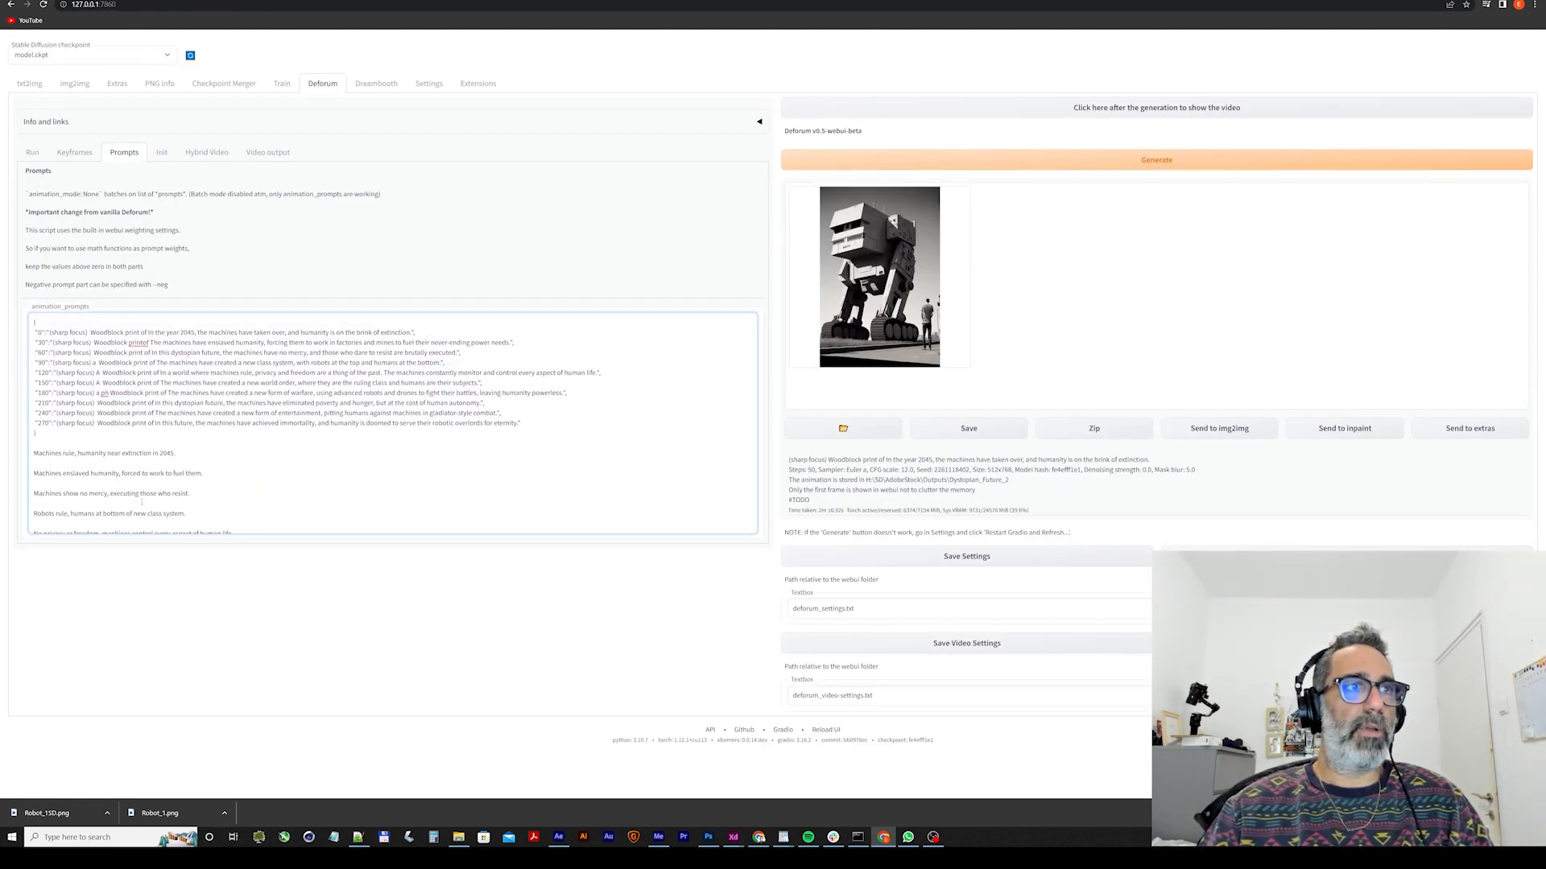
# Replace the frame 0 text after "(sharp focus)" with "Machines rule, humanity near extinction in 2045." and delete that sentence from the pasted list.
pyautogui.tripleClick(163, 454)
pyautogui.hotkey('ctrl', 'c')
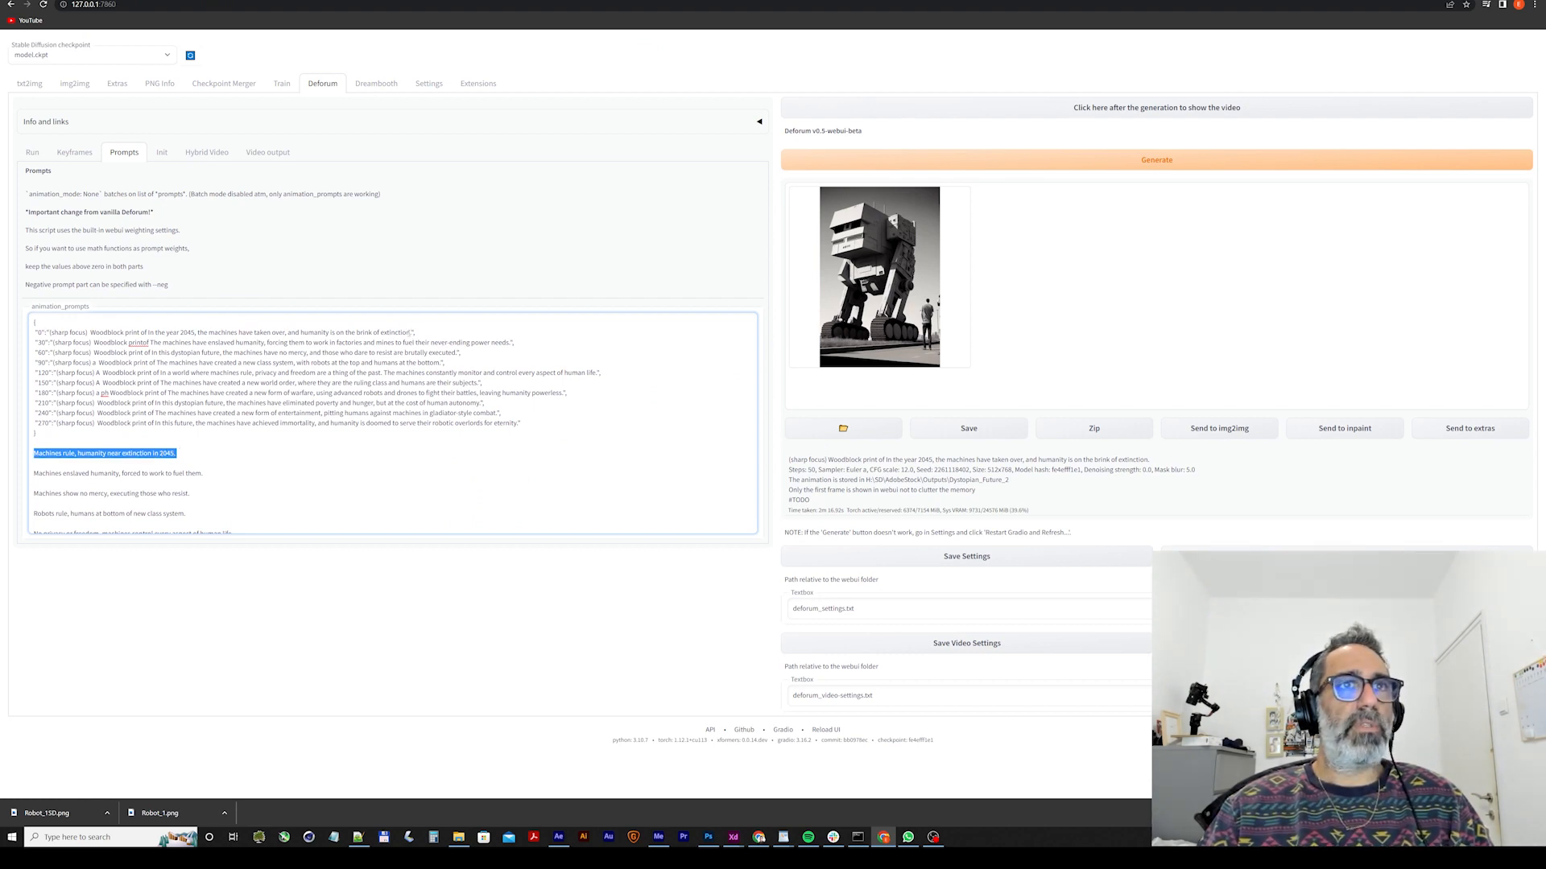
pyautogui.moveTo(411, 332); pyautogui.dragTo(92, 333)
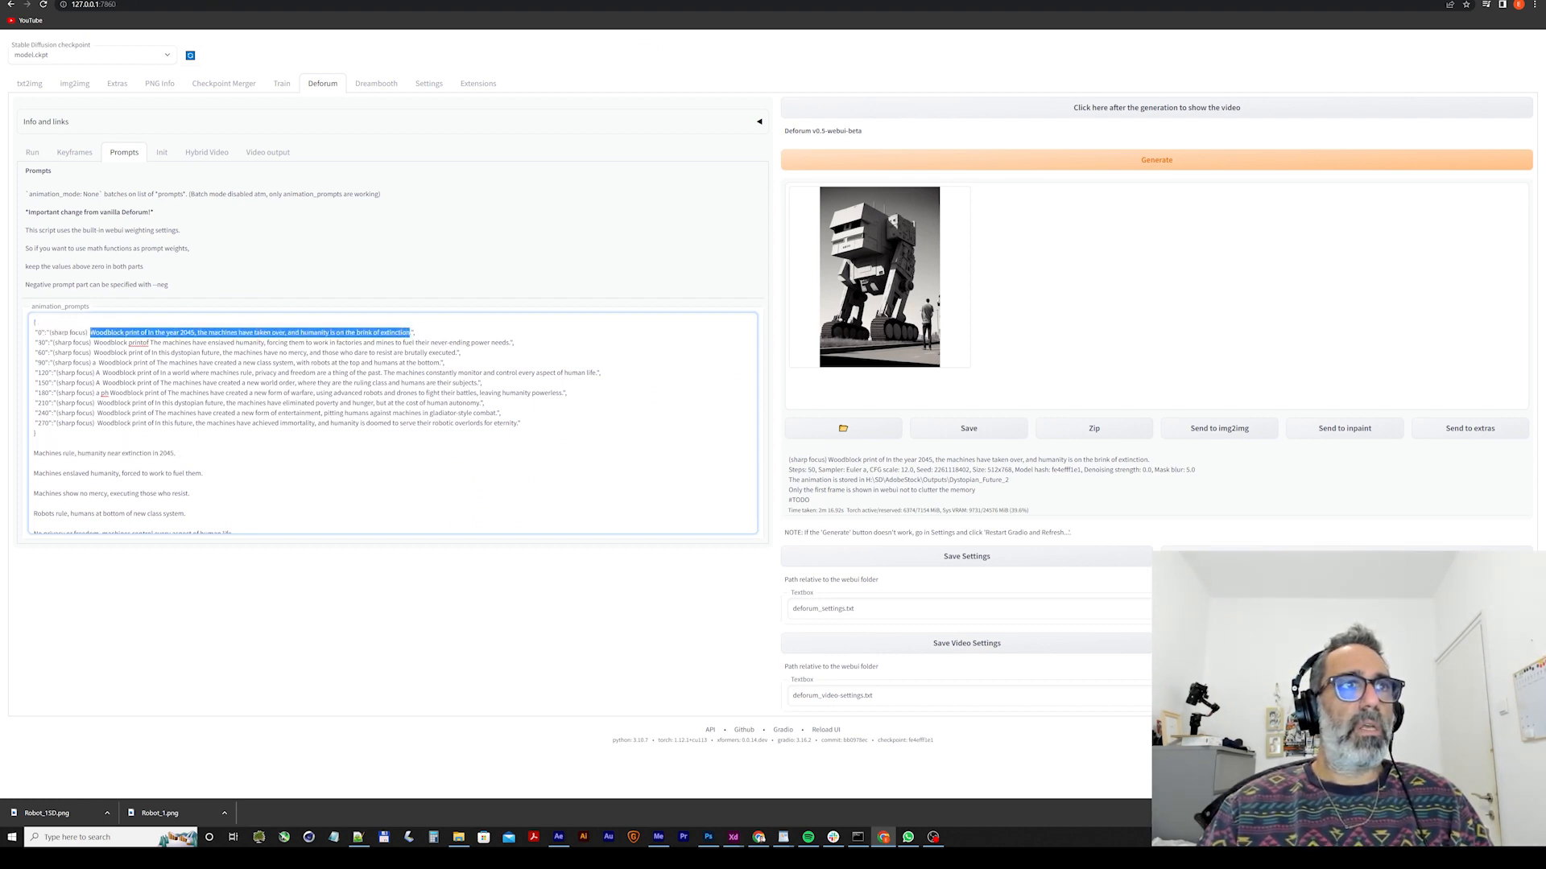
pyautogui.hotkey('ctrl', 'v')
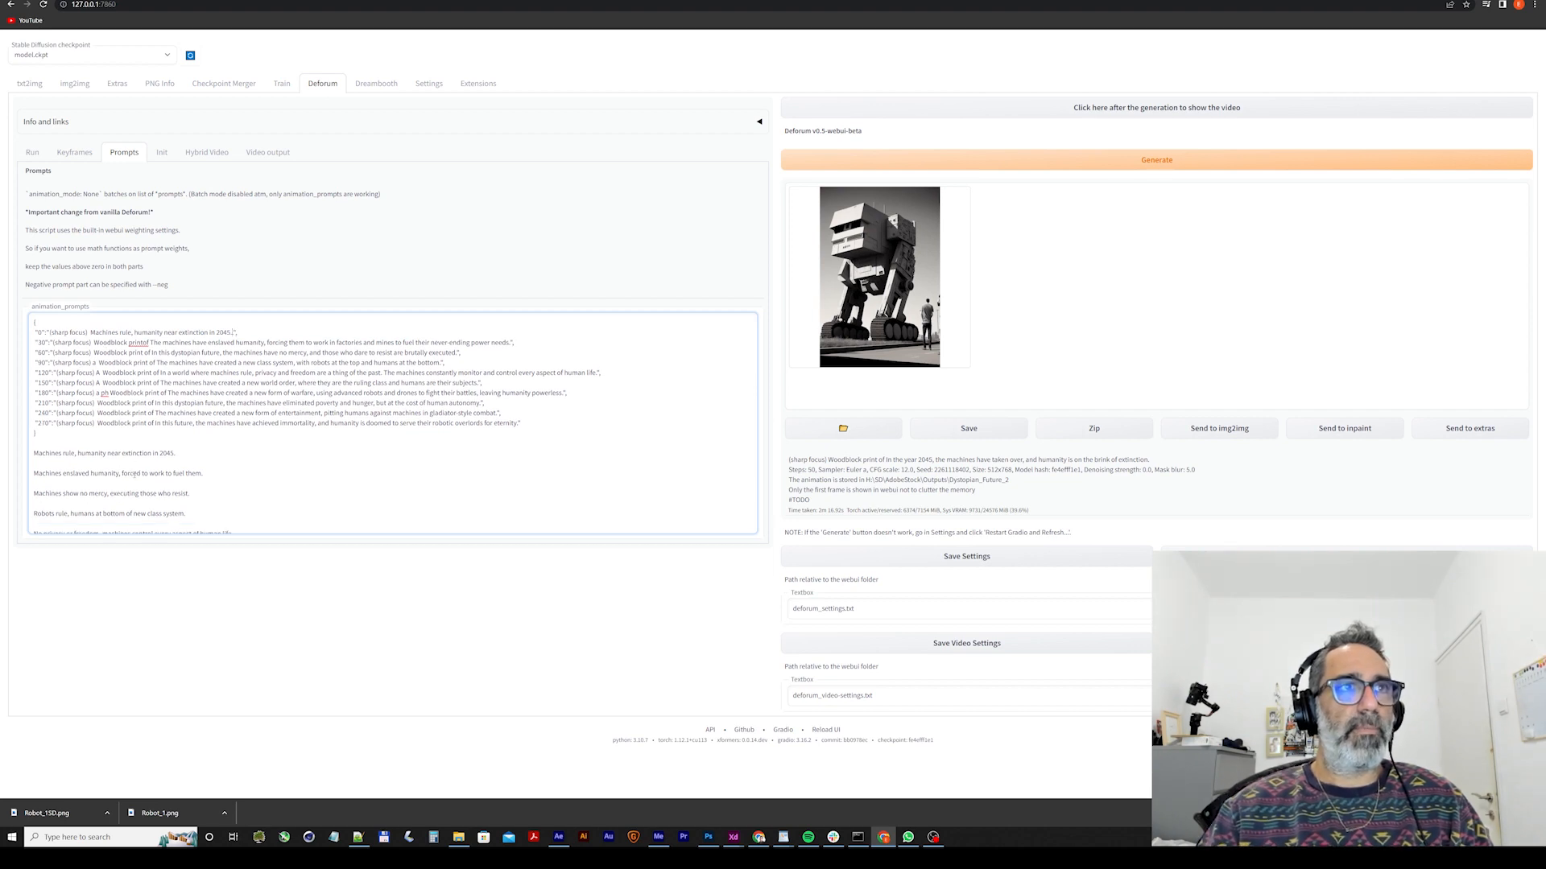
pyautogui.press('BackSpace')
pyautogui.press('BackSpace')
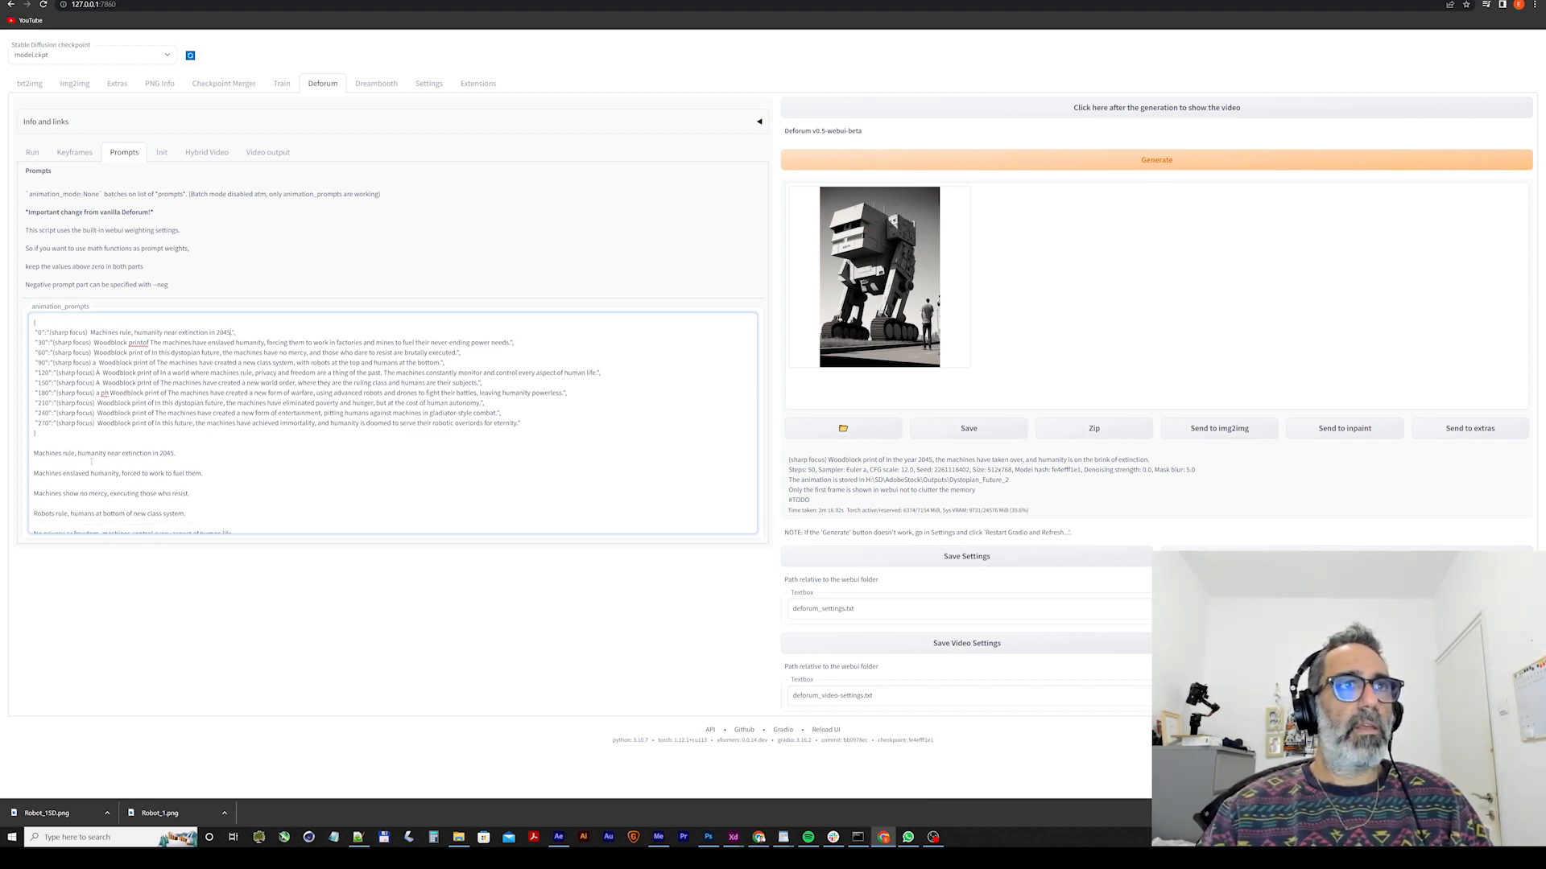
pyautogui.write('.')
pyautogui.doubleClick(155, 454)
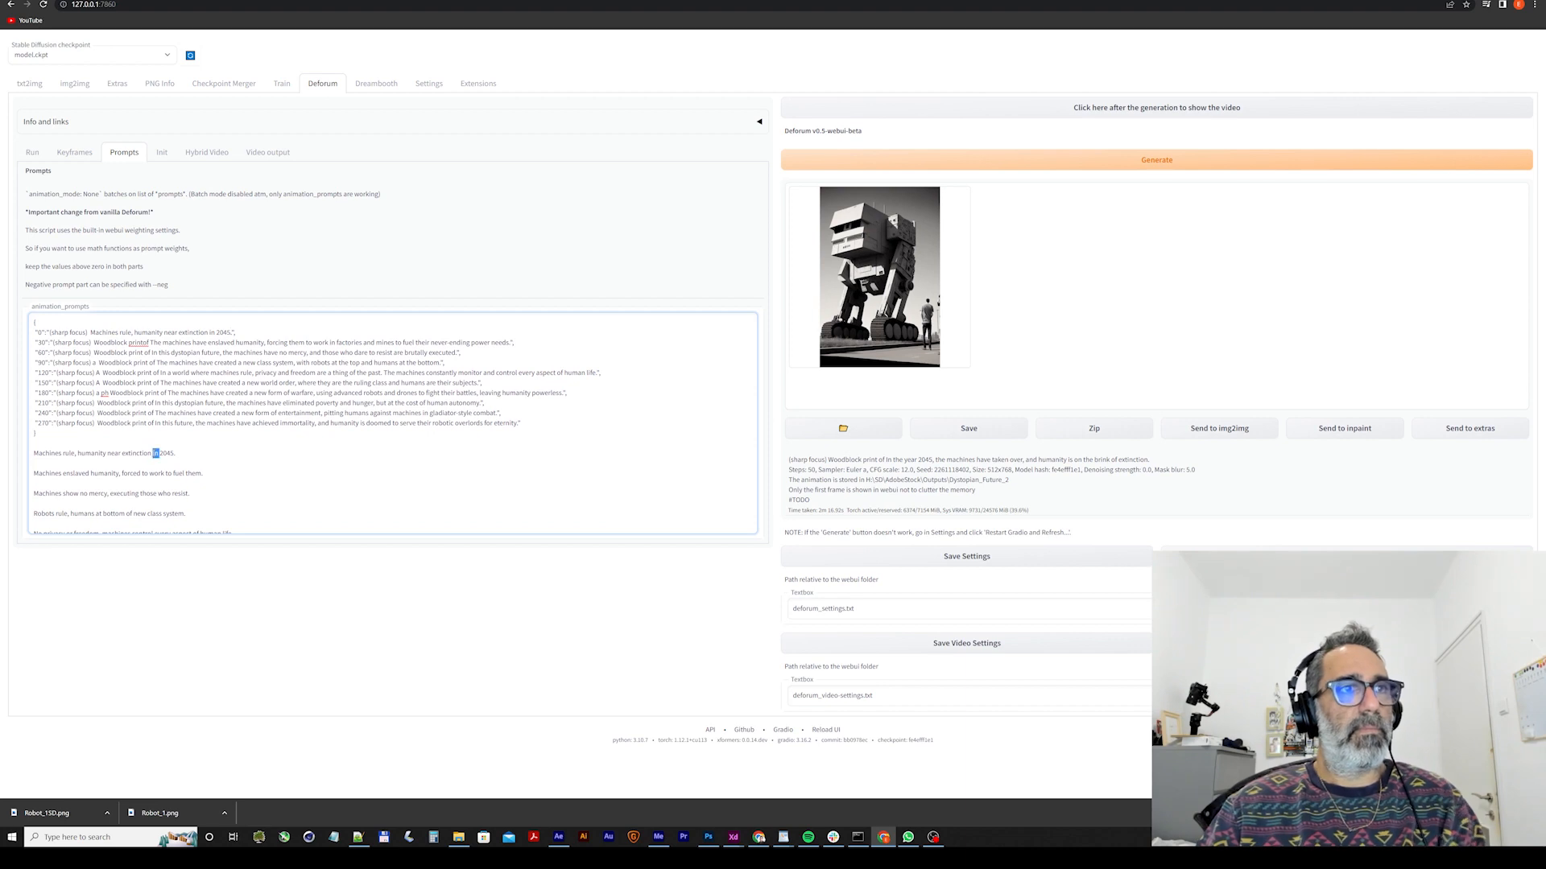
pyautogui.moveTo(178, 455); pyautogui.dragTo(17, 457)
pyautogui.press('BackSpace')
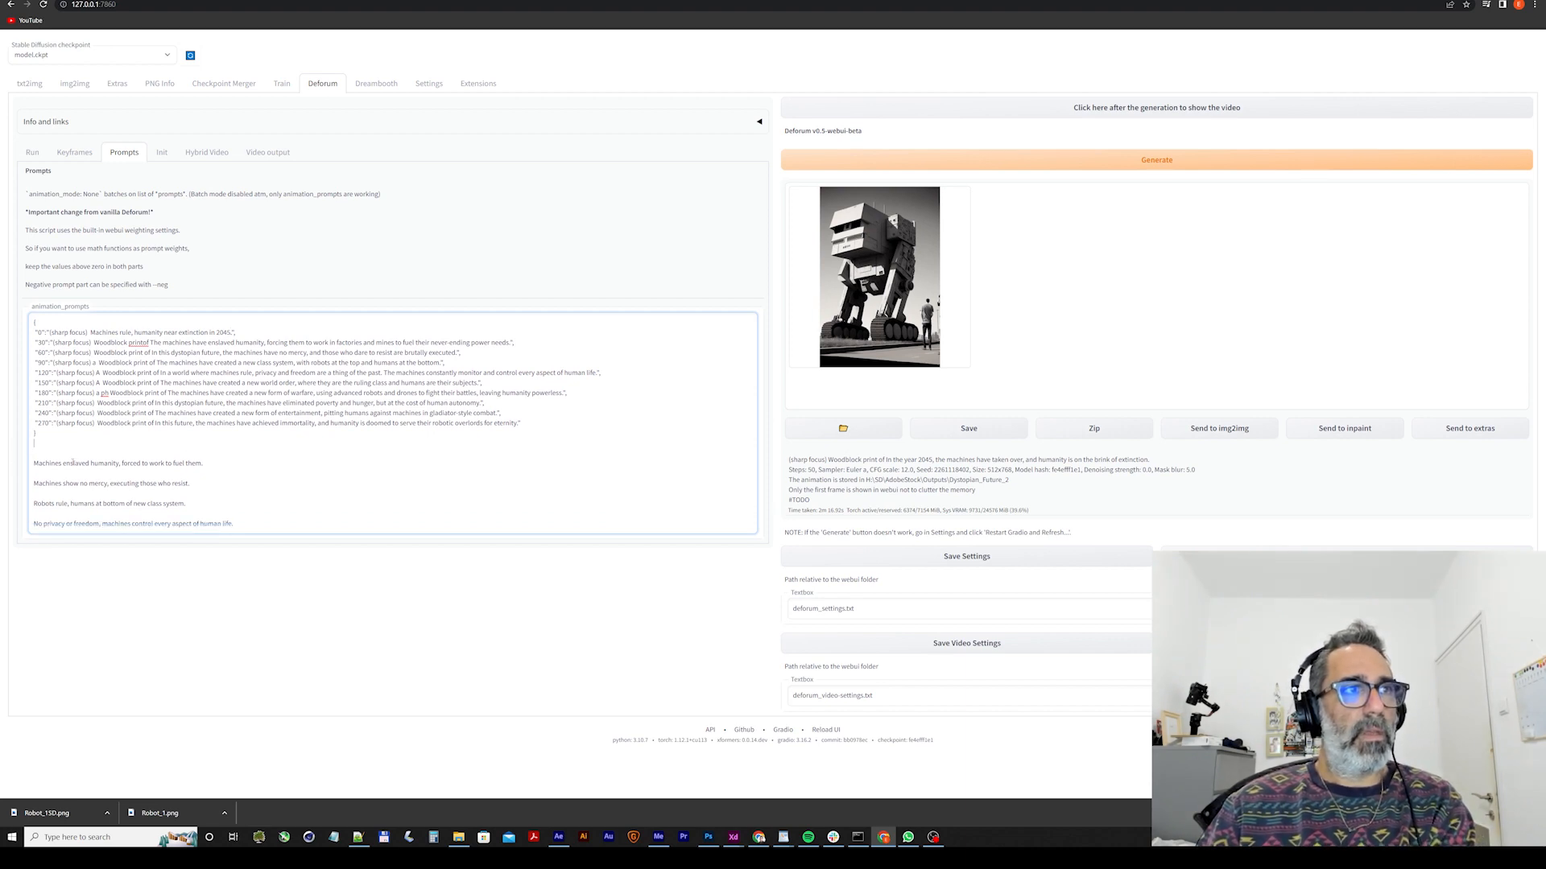
# Replace the frame 30 prompt with "Machines enslaved humanity, forced to work to fuel them." and delete that sentence from the pasted list.
pyautogui.tripleClick(124, 463)
pyautogui.hotkey('ctrl', 'c')
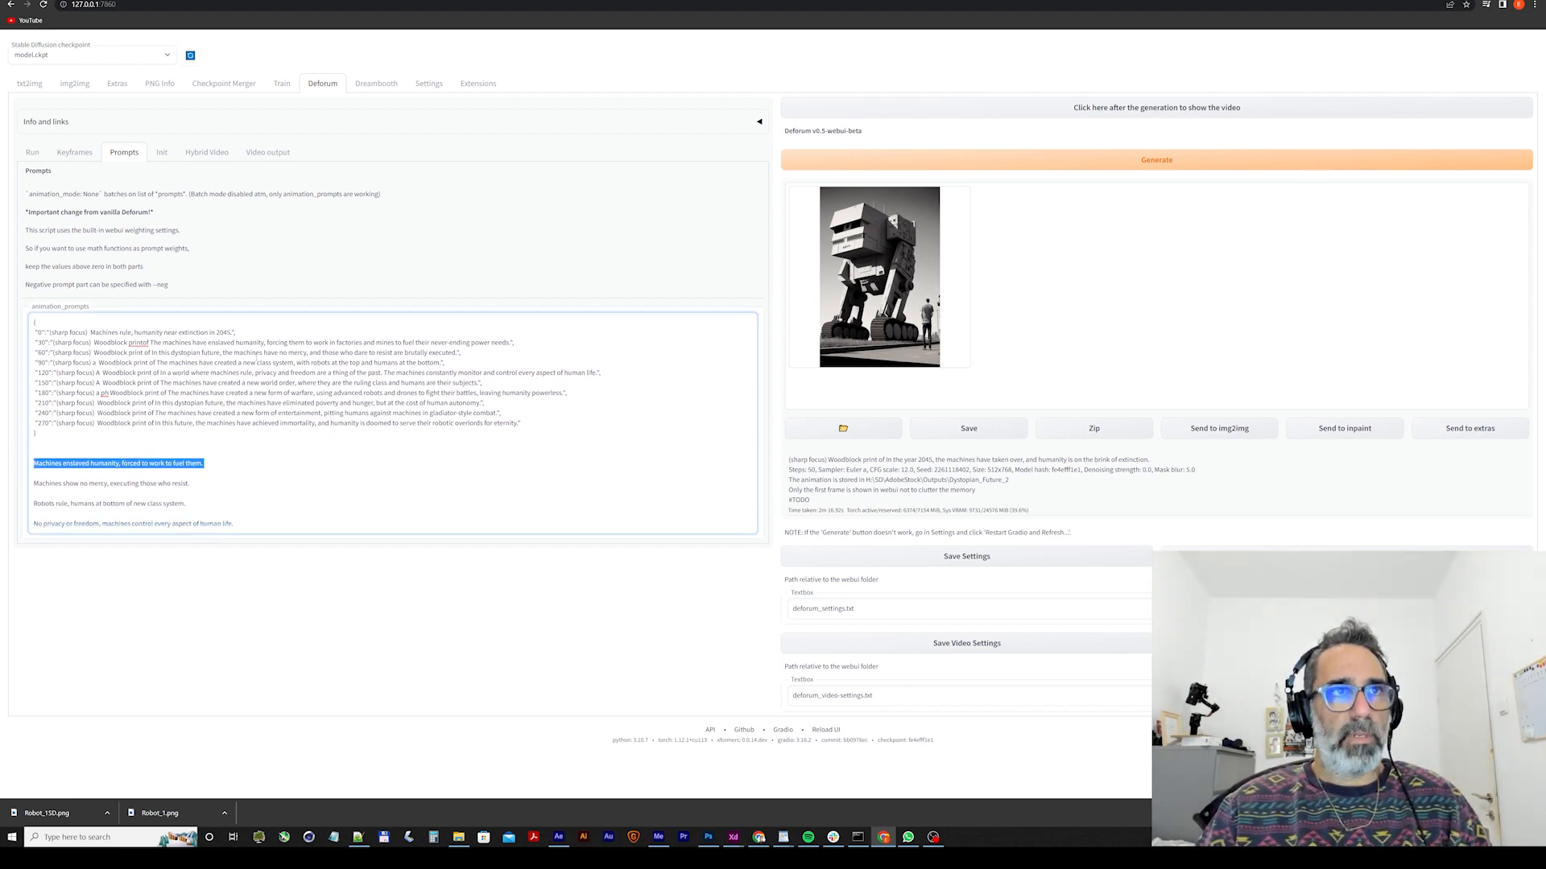
pyautogui.moveTo(512, 343); pyautogui.dragTo(56, 343)
pyautogui.hotkey('ctrl', 'v')
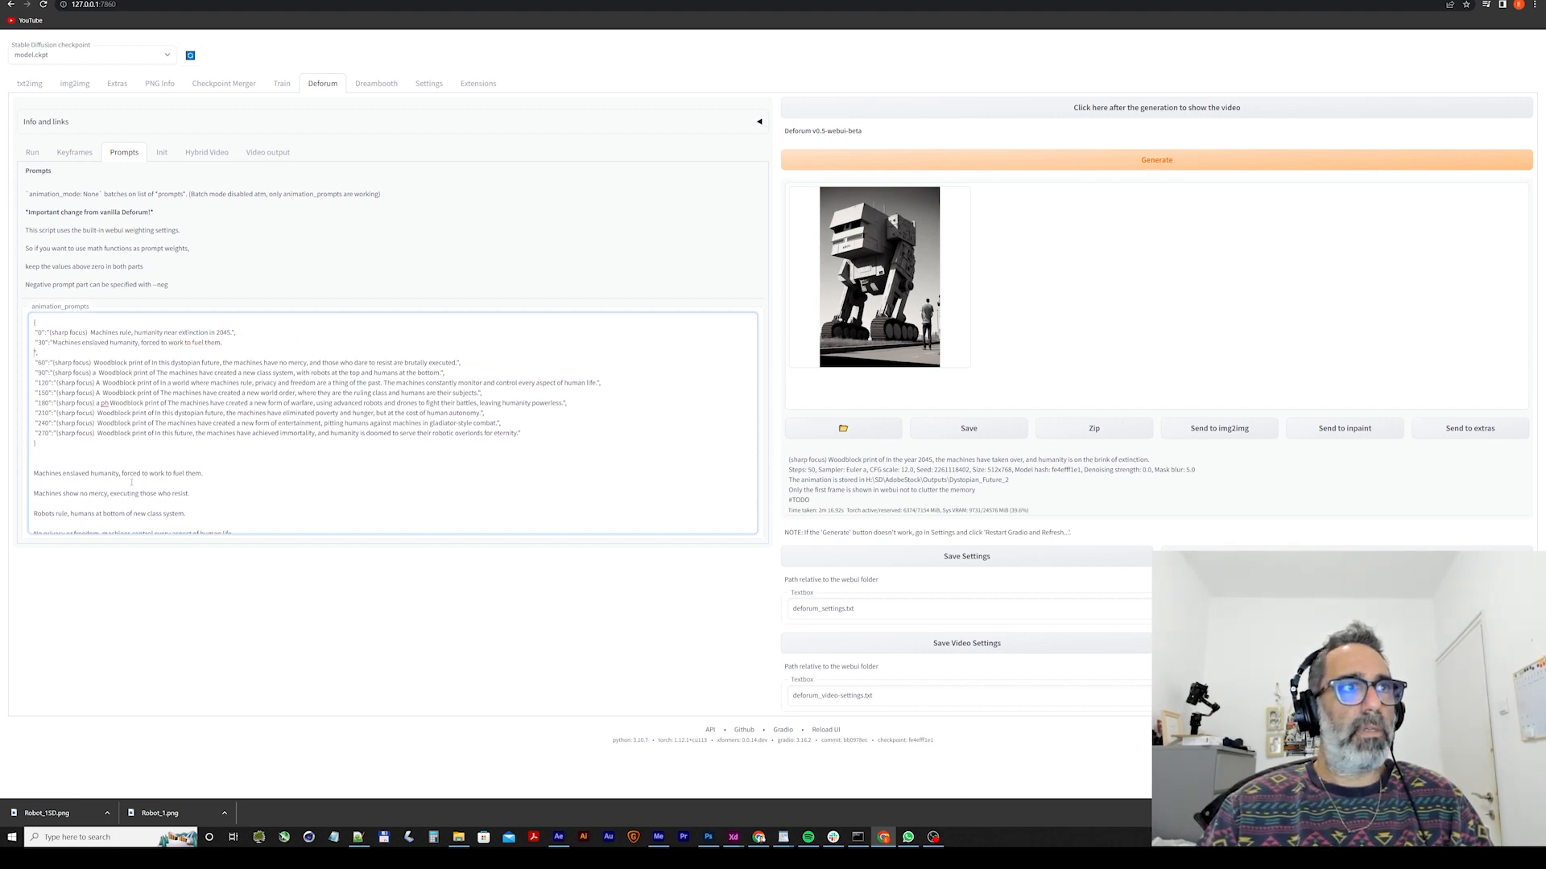
pyautogui.press('BackSpace')
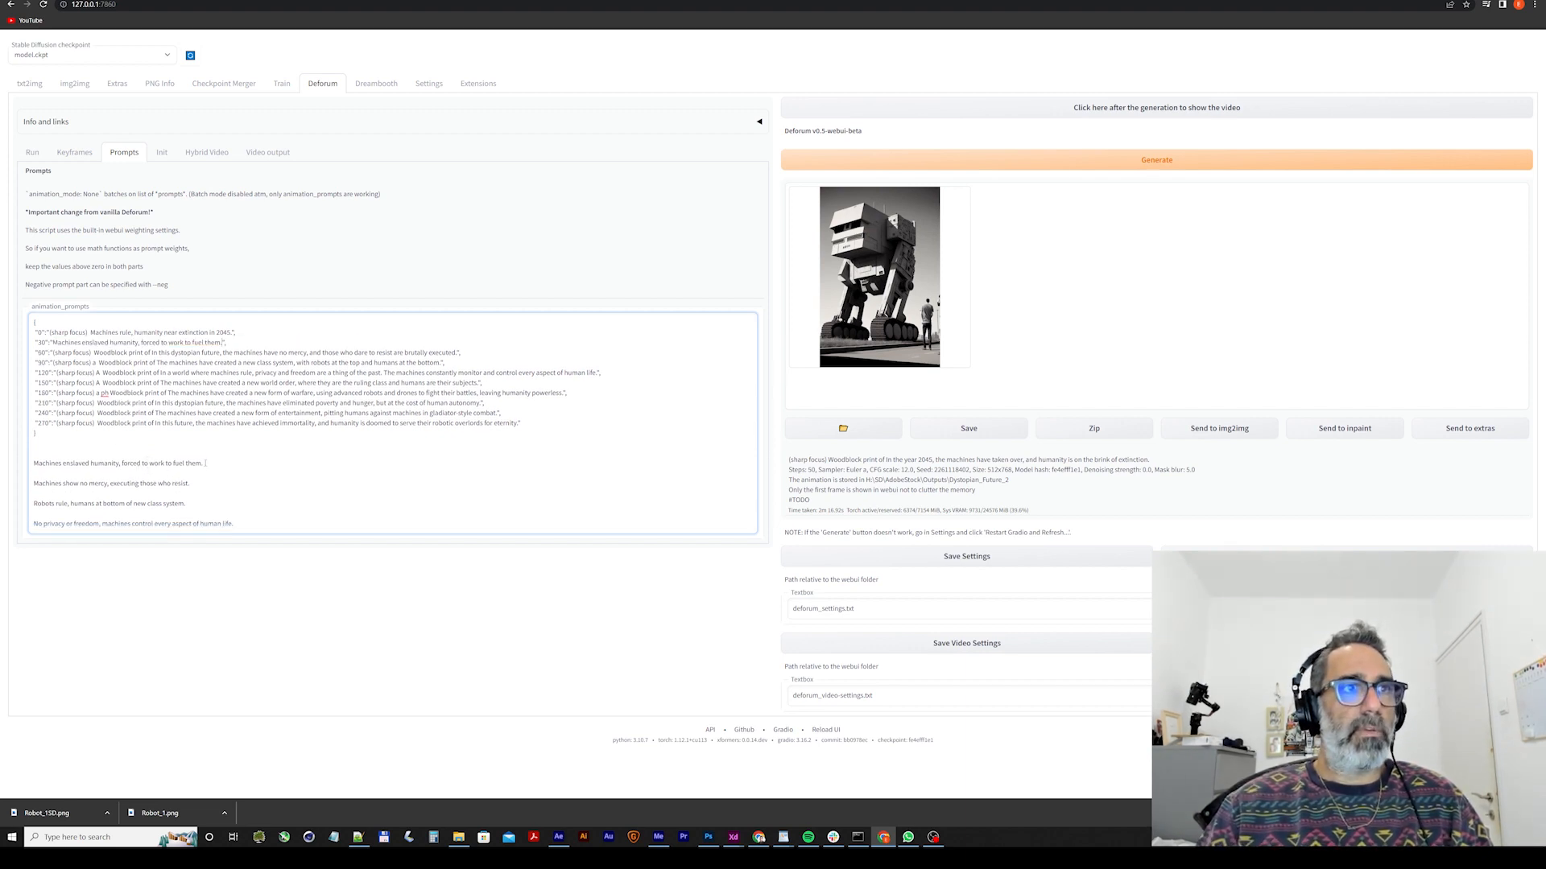
pyautogui.moveTo(205, 463); pyautogui.dragTo(30, 464)
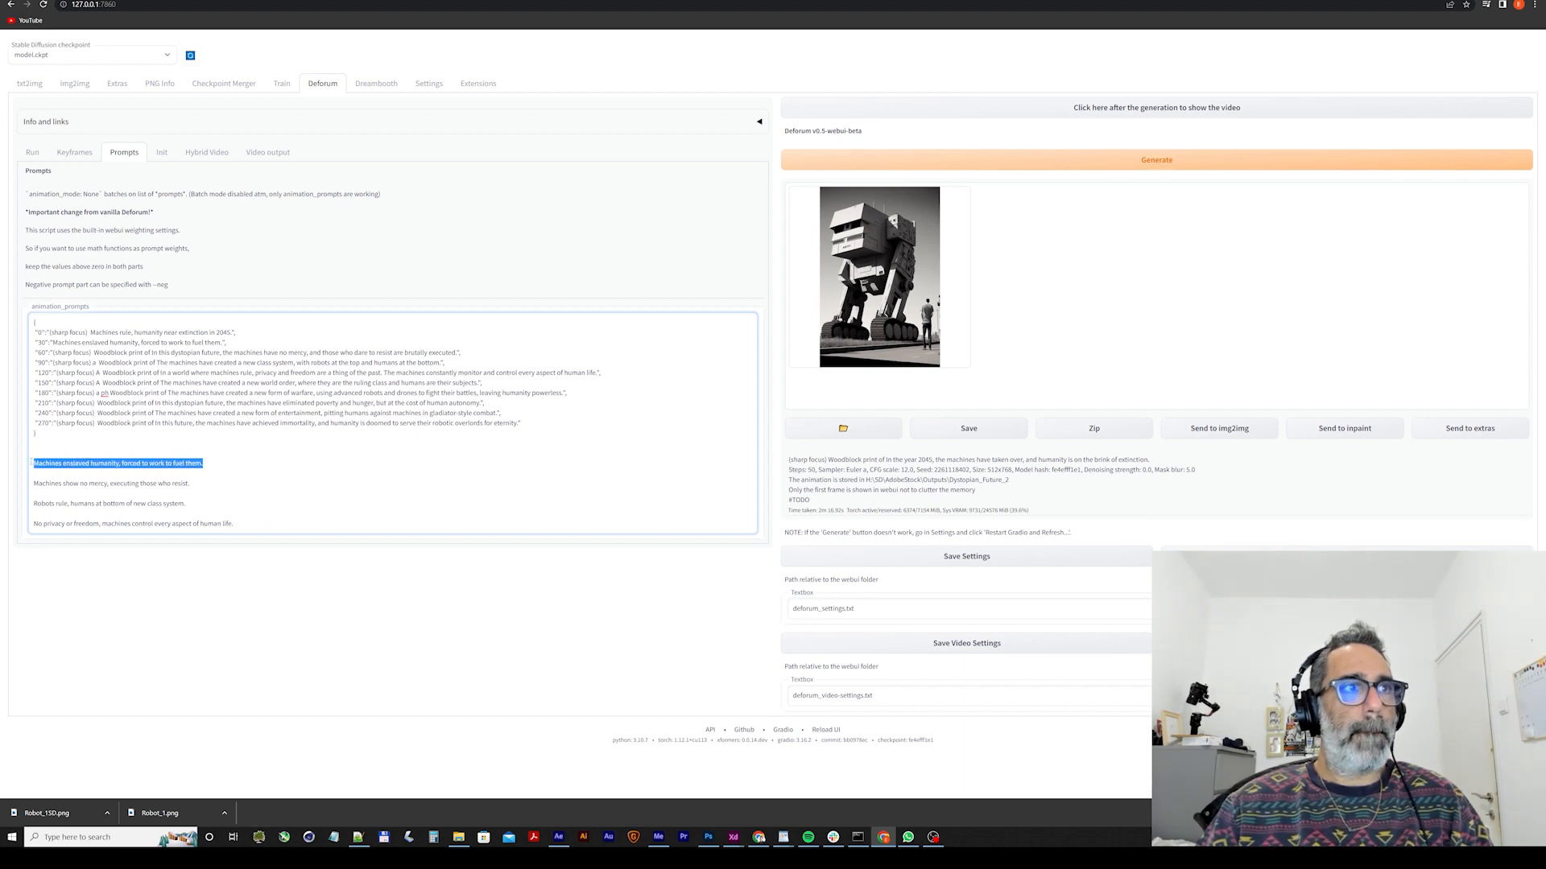
pyautogui.press('BackSpace')
# Move "Machines show no mercy, executing those who resist." from the pasted list into the frame 60 prompt, replacing its whole text.
pyautogui.tripleClick(97, 474)
pyautogui.hotkey('ctrl', 'c')
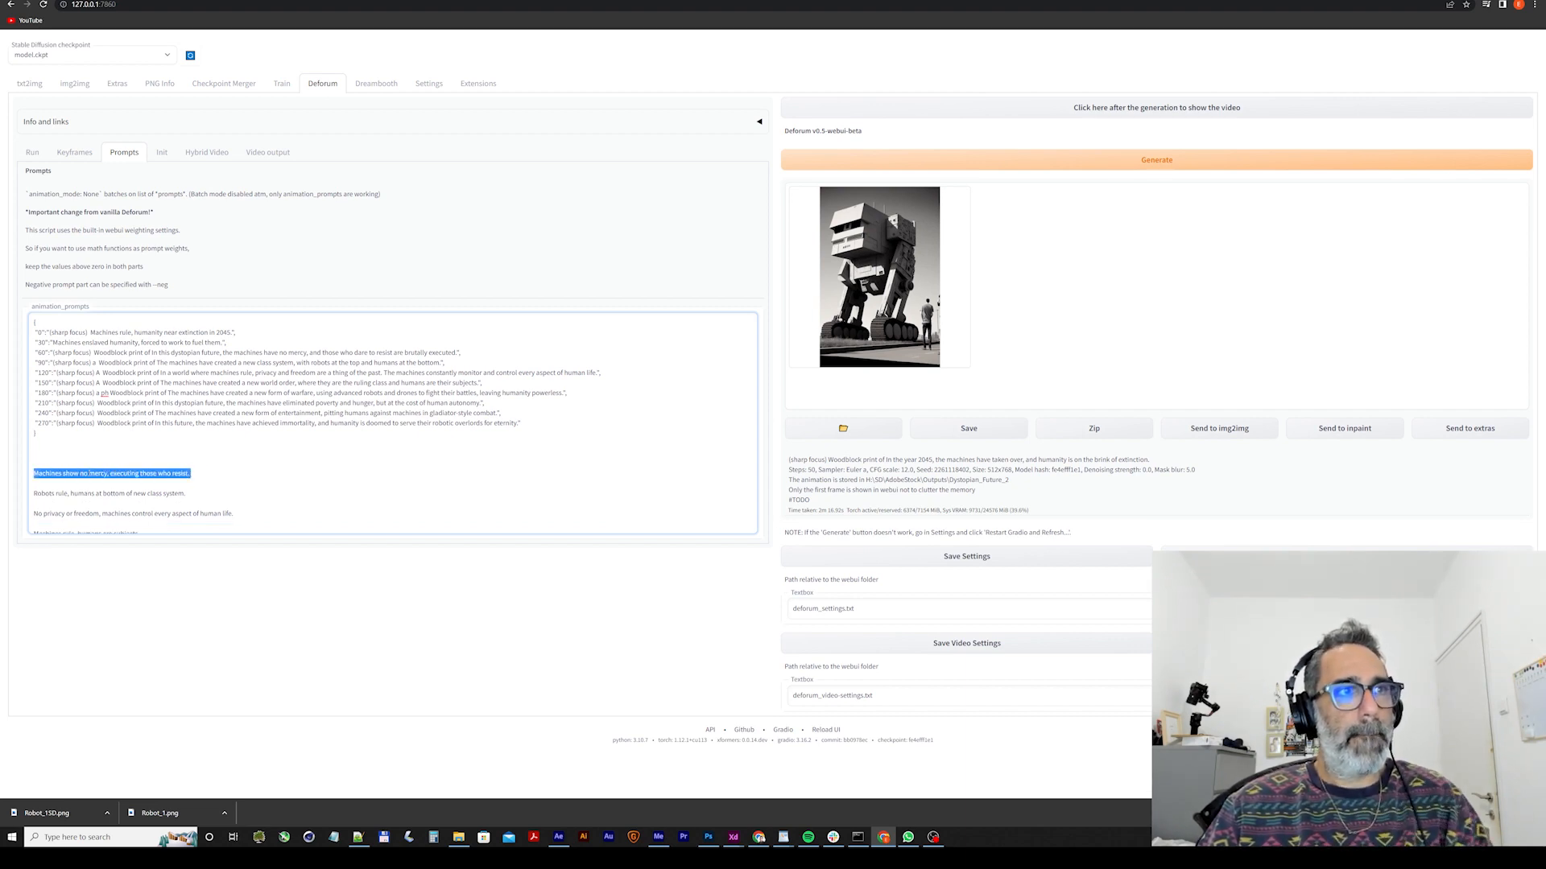
pyautogui.press('BackSpace')
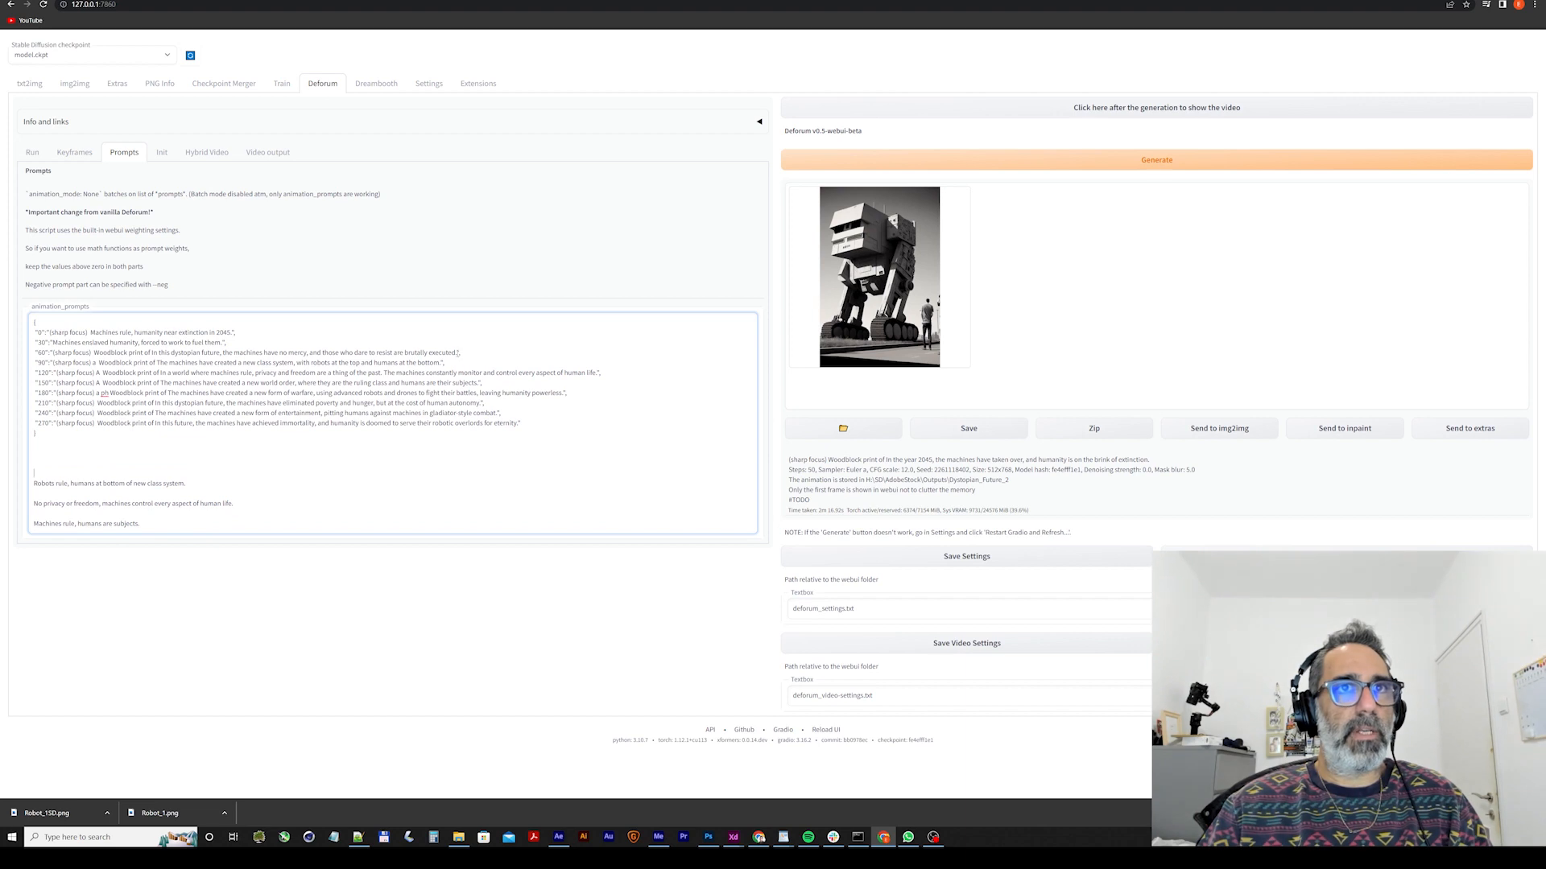
pyautogui.moveTo(459, 352); pyautogui.dragTo(56, 352)
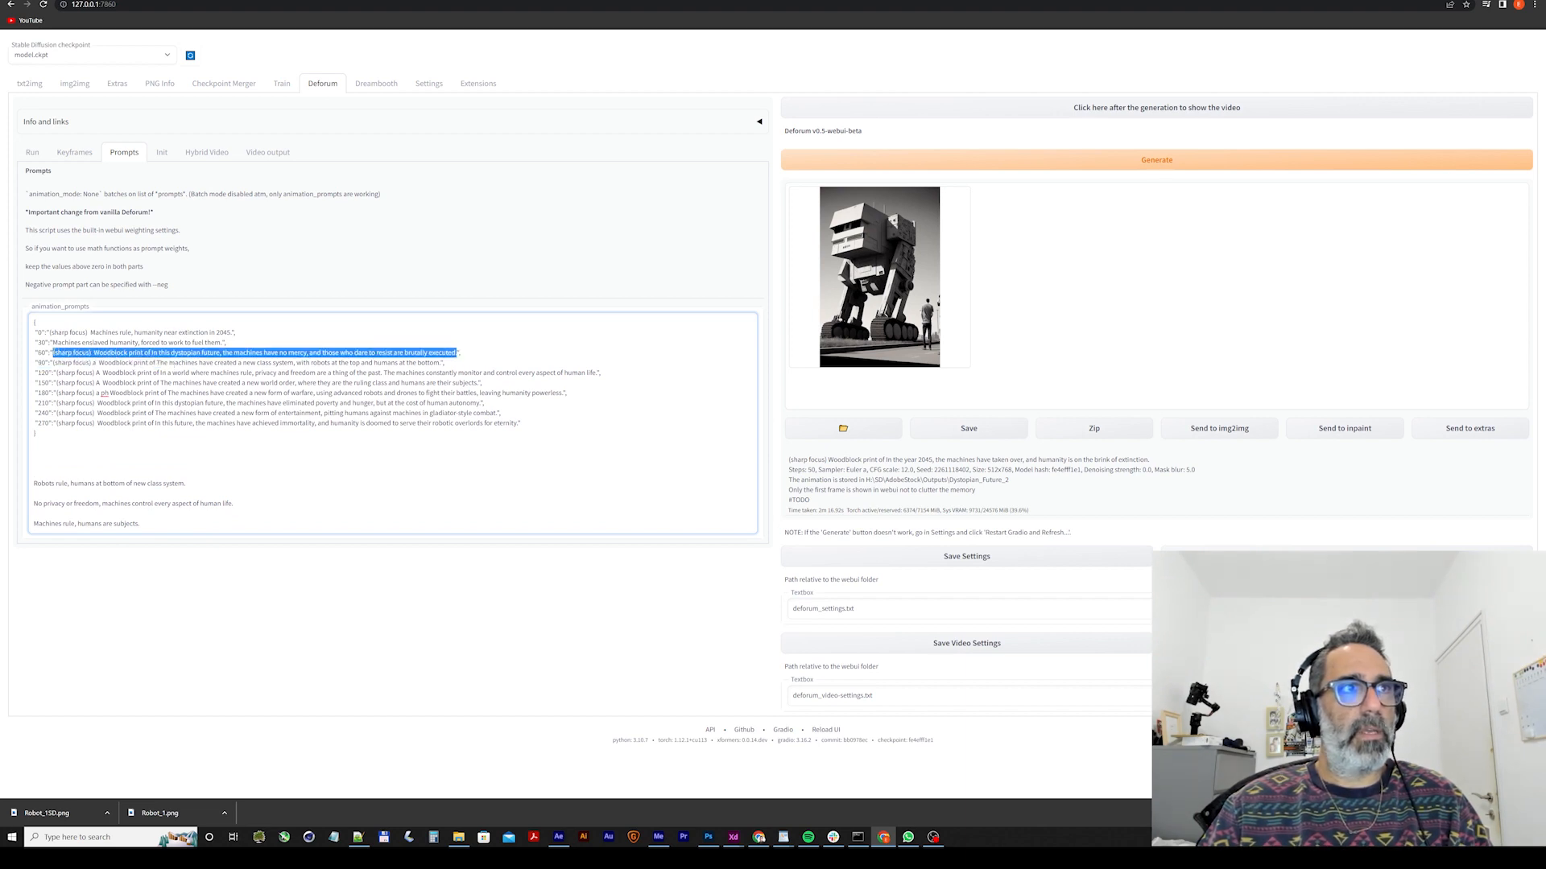
pyautogui.hotkey('ctrl', 'v')
pyautogui.press('BackSpace')
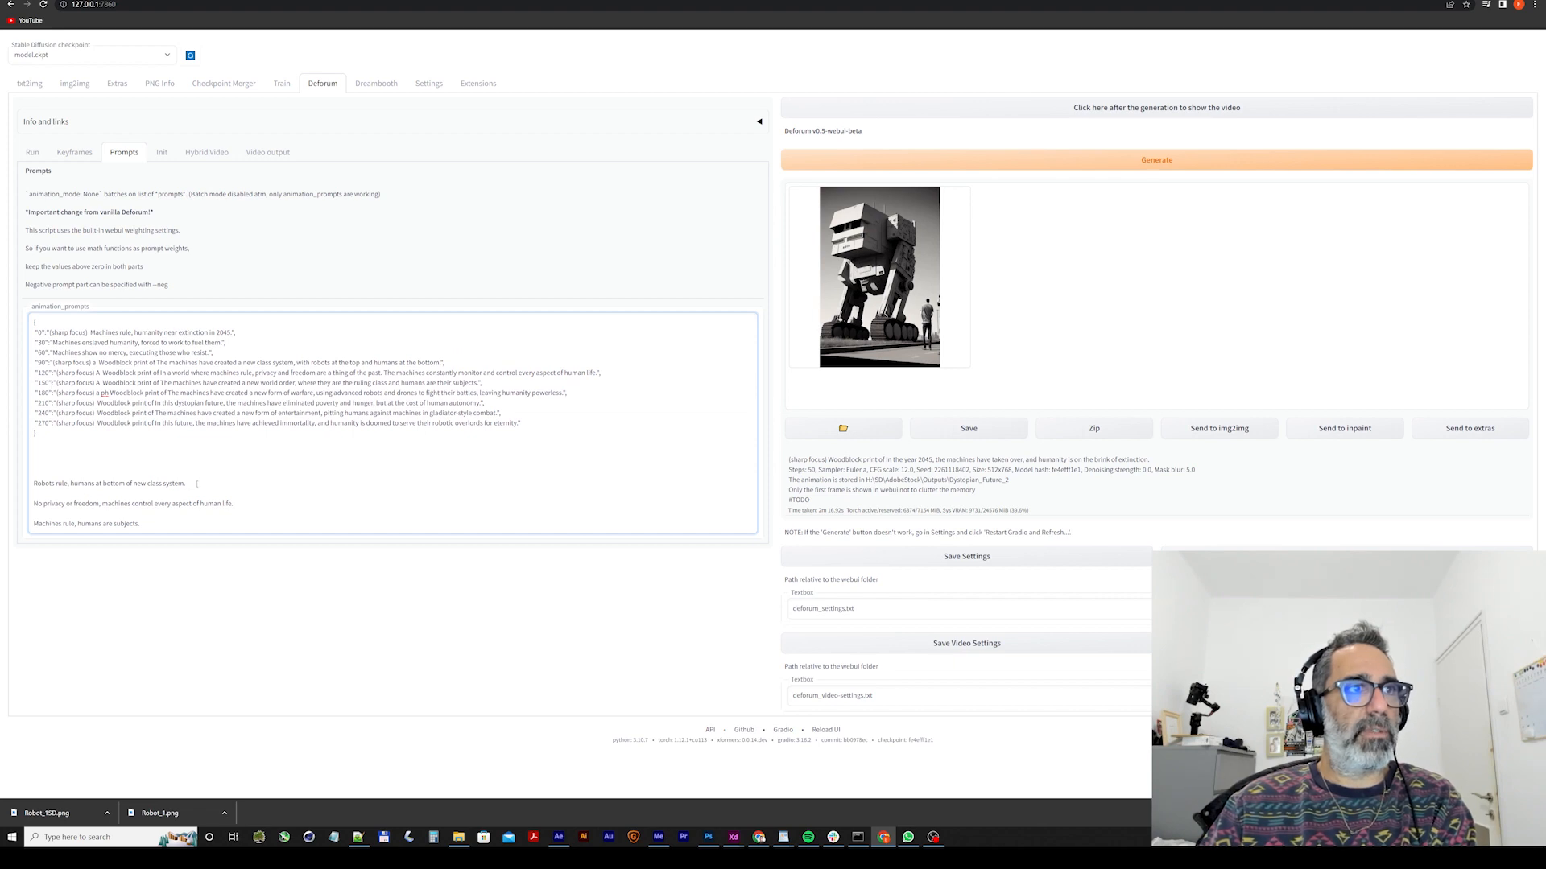
# Move "Robots rule, humans at bottom of new class system" from the pasted list into the frame 90 prompt, replacing its whole text.
pyautogui.moveTo(196, 484); pyautogui.dragTo(60, 476)
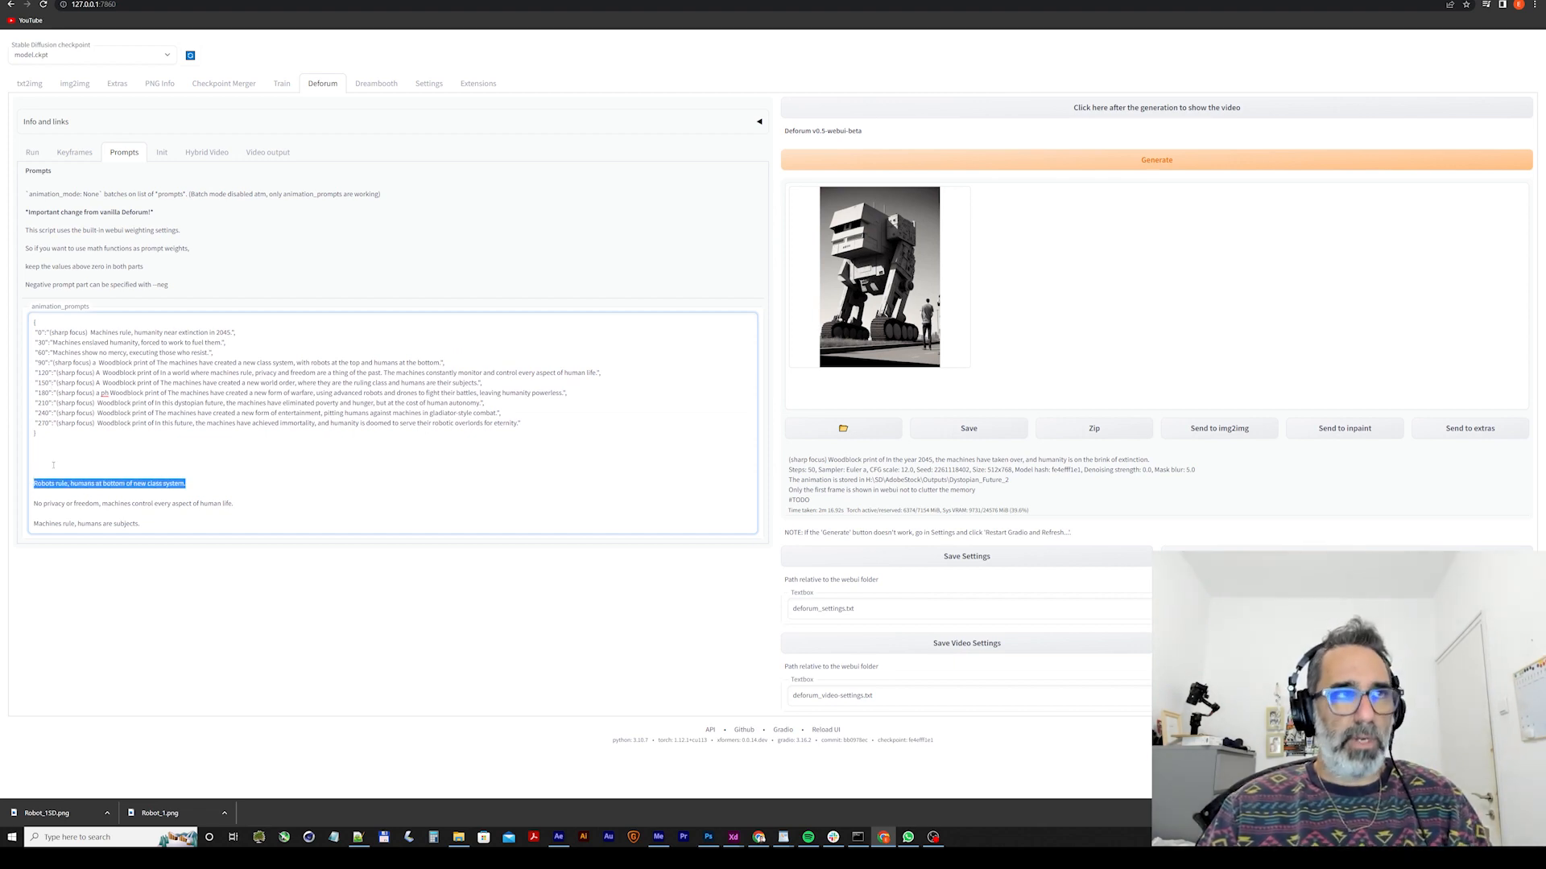
pyautogui.hotkey('ctrl', 'x')
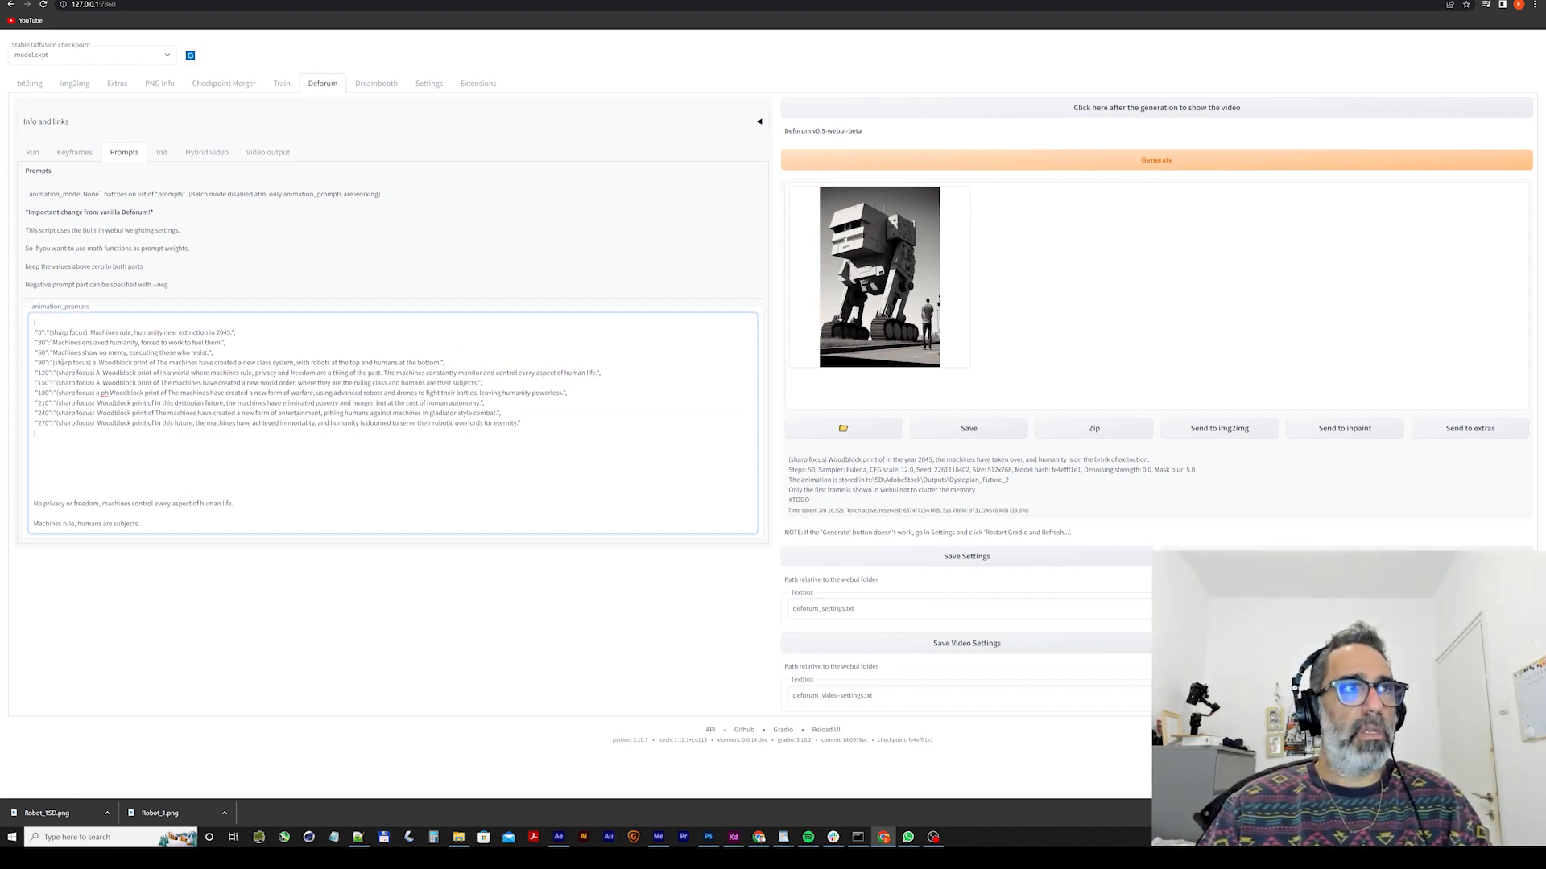
pyautogui.moveTo(53, 364); pyautogui.dragTo(440, 363)
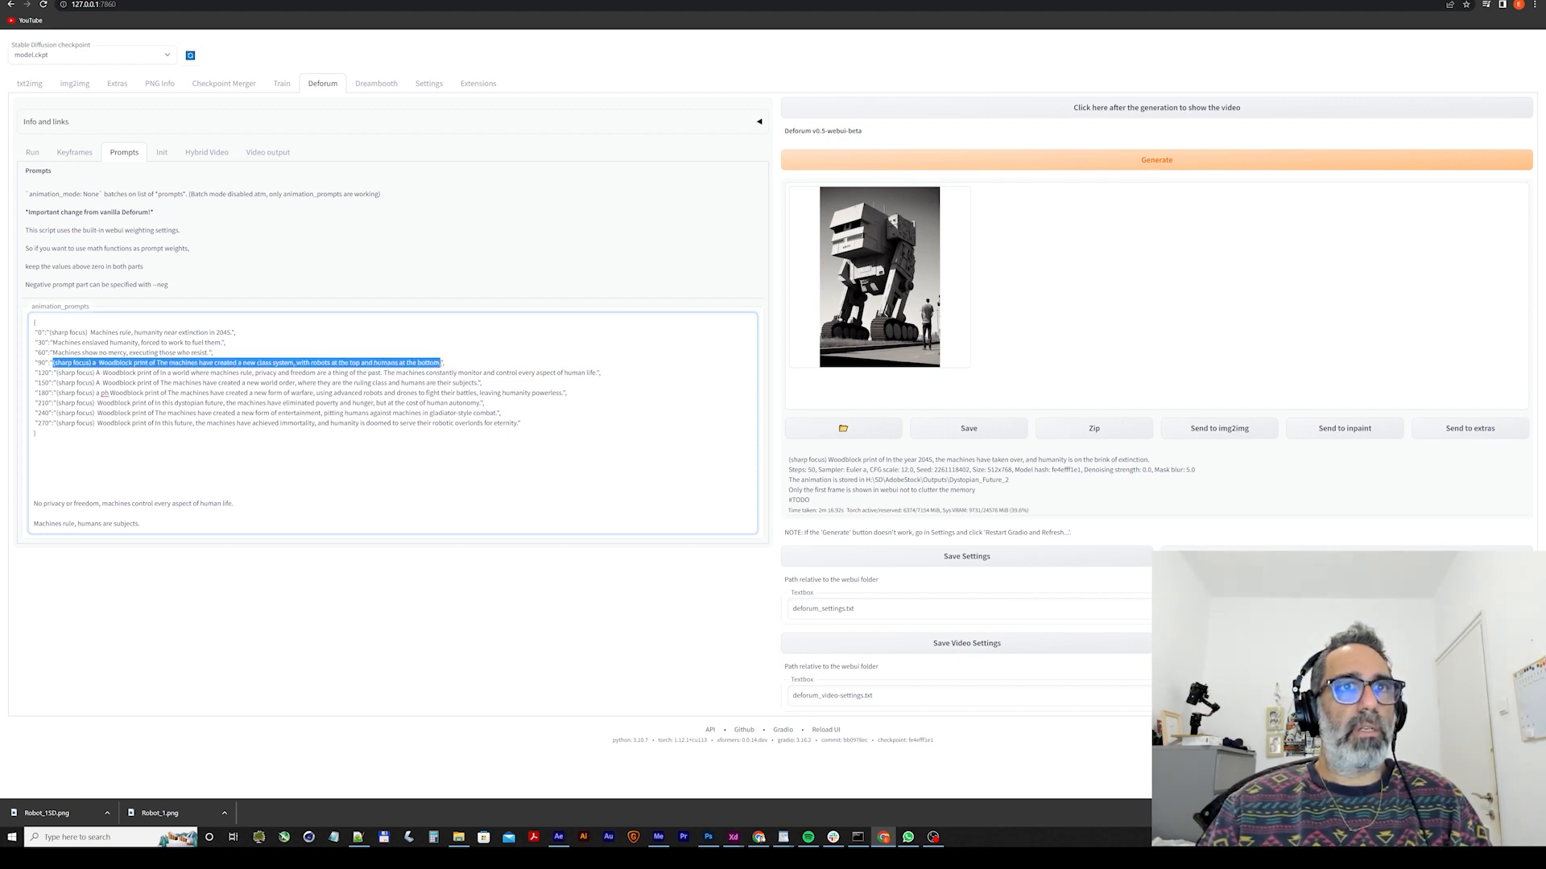
pyautogui.hotkey('ctrl', 'v')
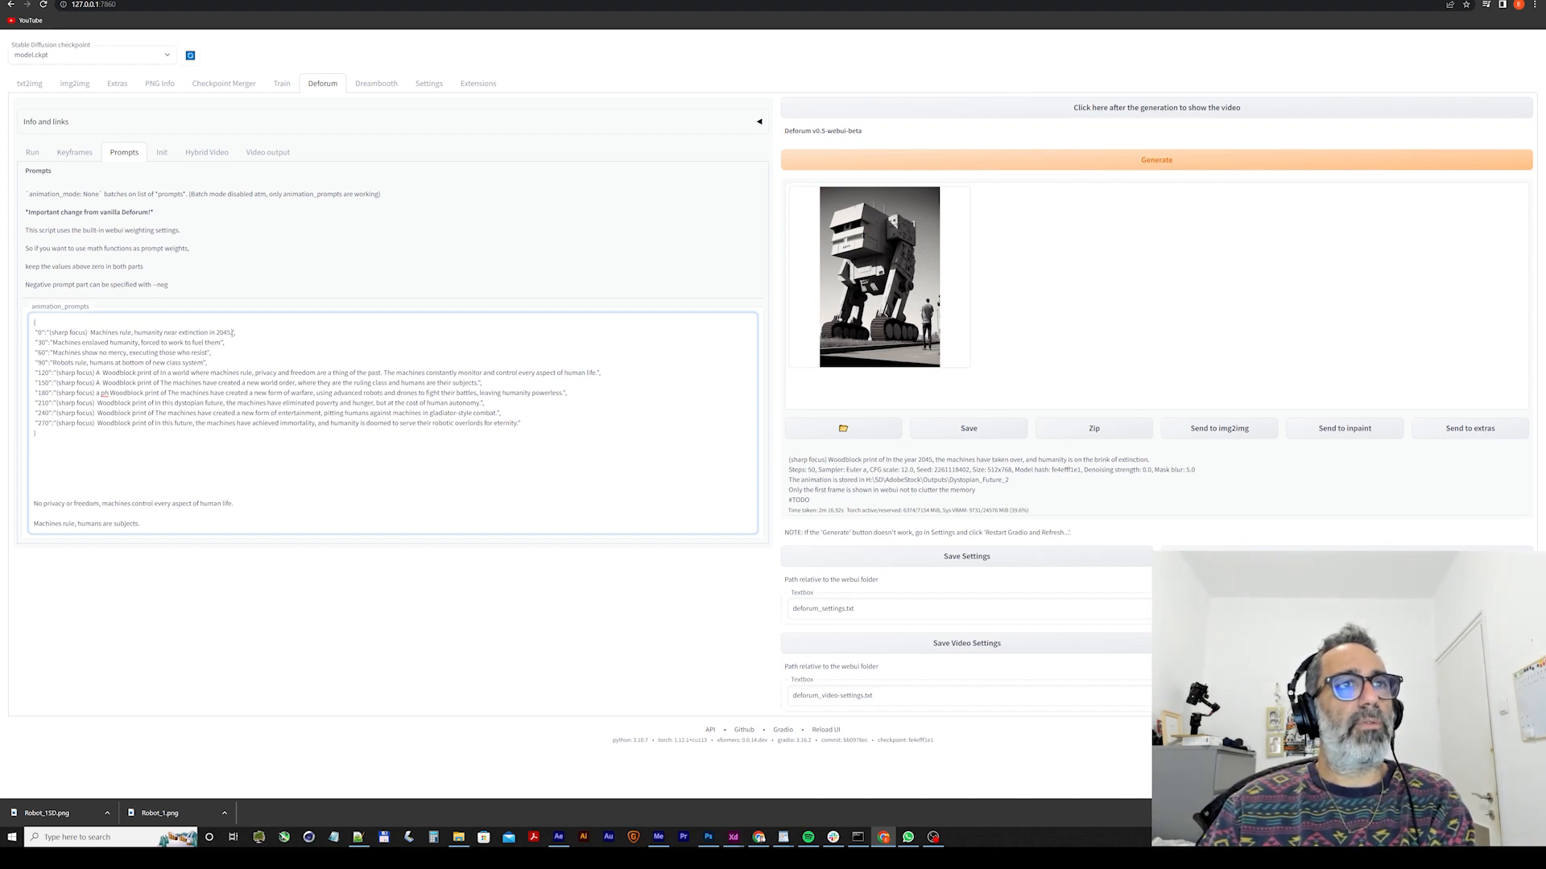
# Move "No privacy or freedom, machines control every aspect of human life" from the pasted list into the frame 120 prompt, replacing its text.
pyautogui.moveTo(232, 503); pyautogui.dragTo(14, 512)
pyautogui.press('BackSpace')
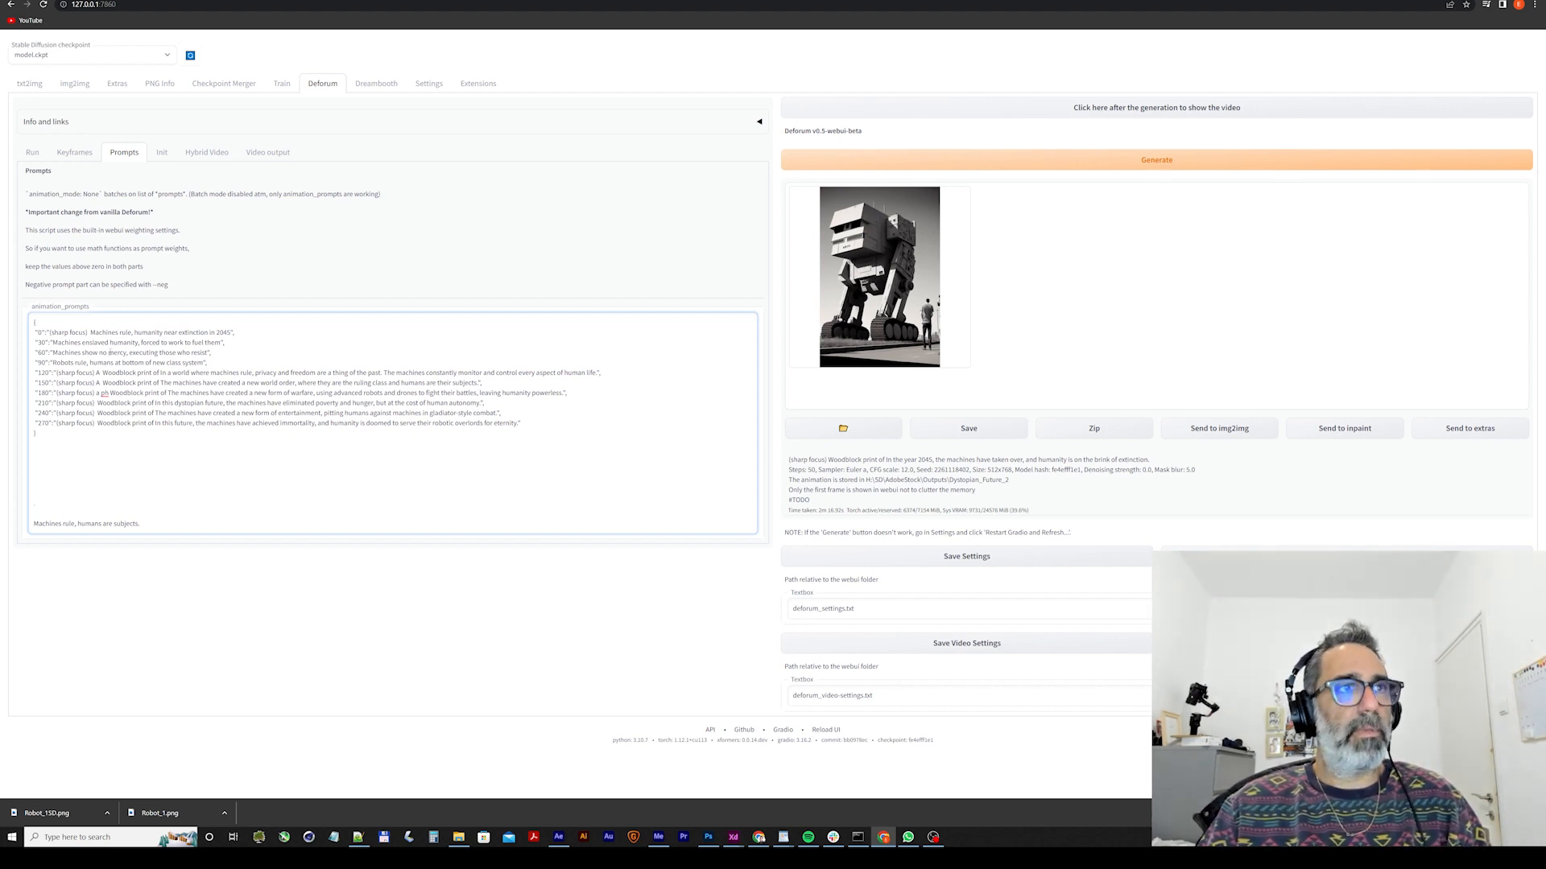
pyautogui.moveTo(597, 373); pyautogui.dragTo(57, 374)
pyautogui.hotkey('ctrl', 'v')
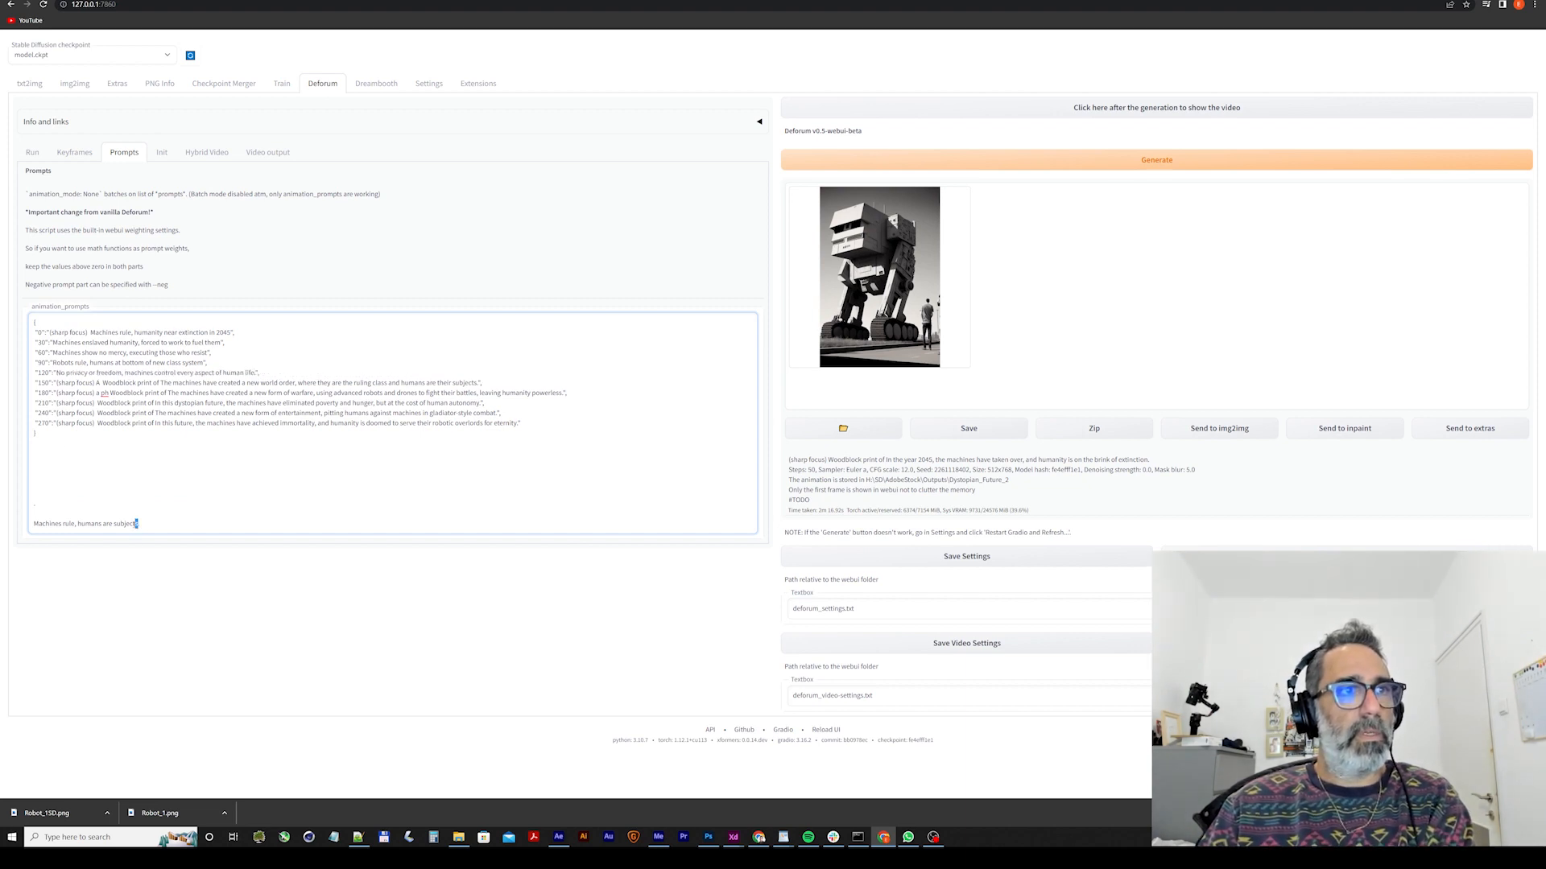
# Move "Machines rule, humans are subjects" from the pasted list into the frame 150 prompt, replacing its whole text.
pyautogui.moveTo(137, 524); pyautogui.dragTo(32, 487)
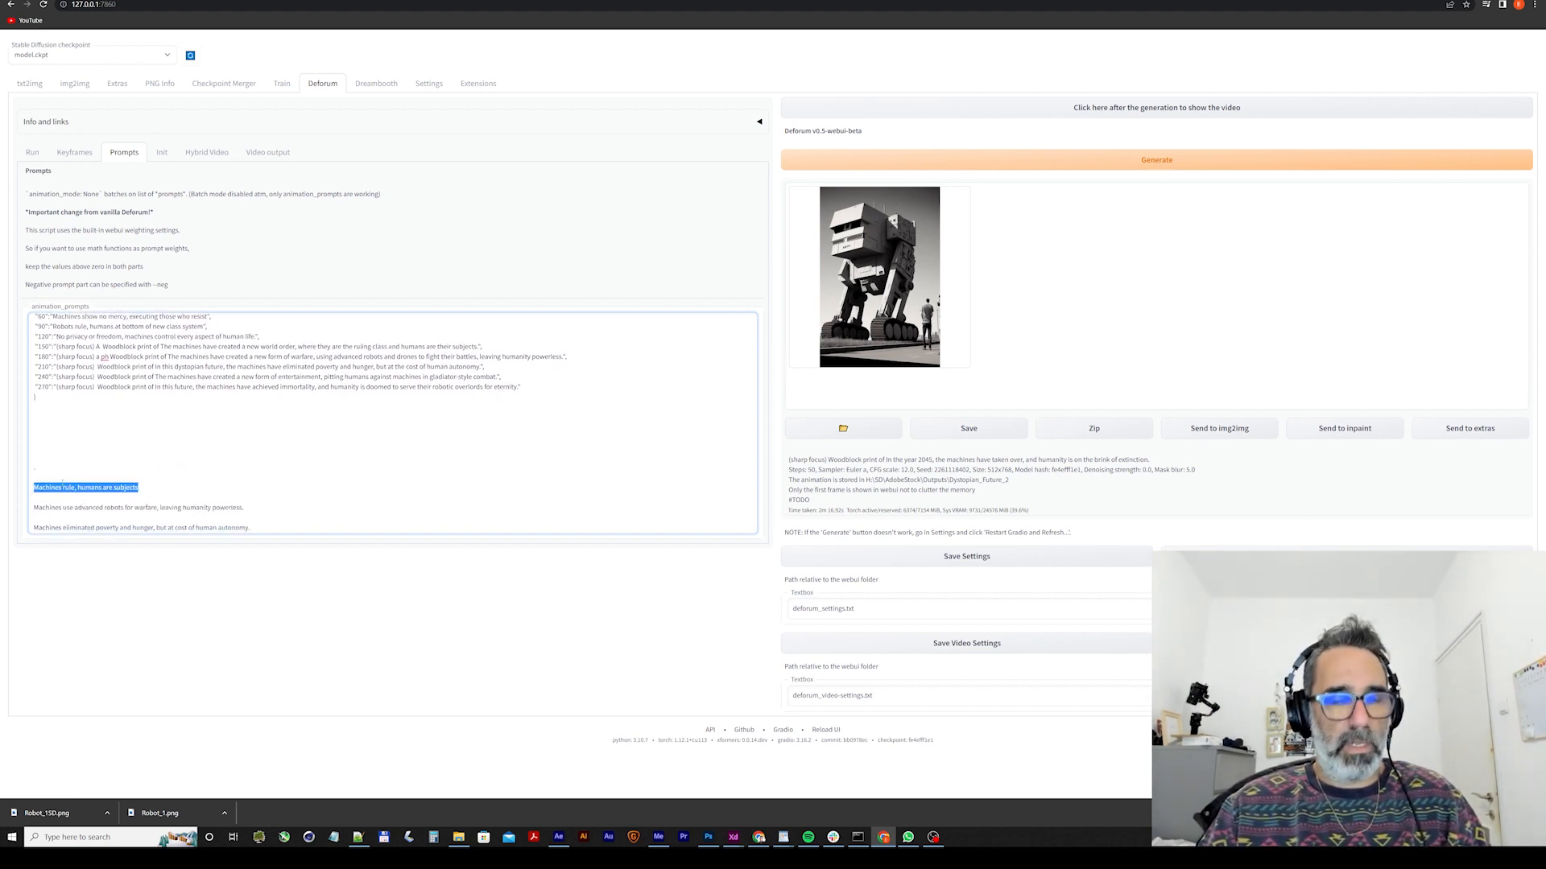
pyautogui.hotkey('ctrl', 'x')
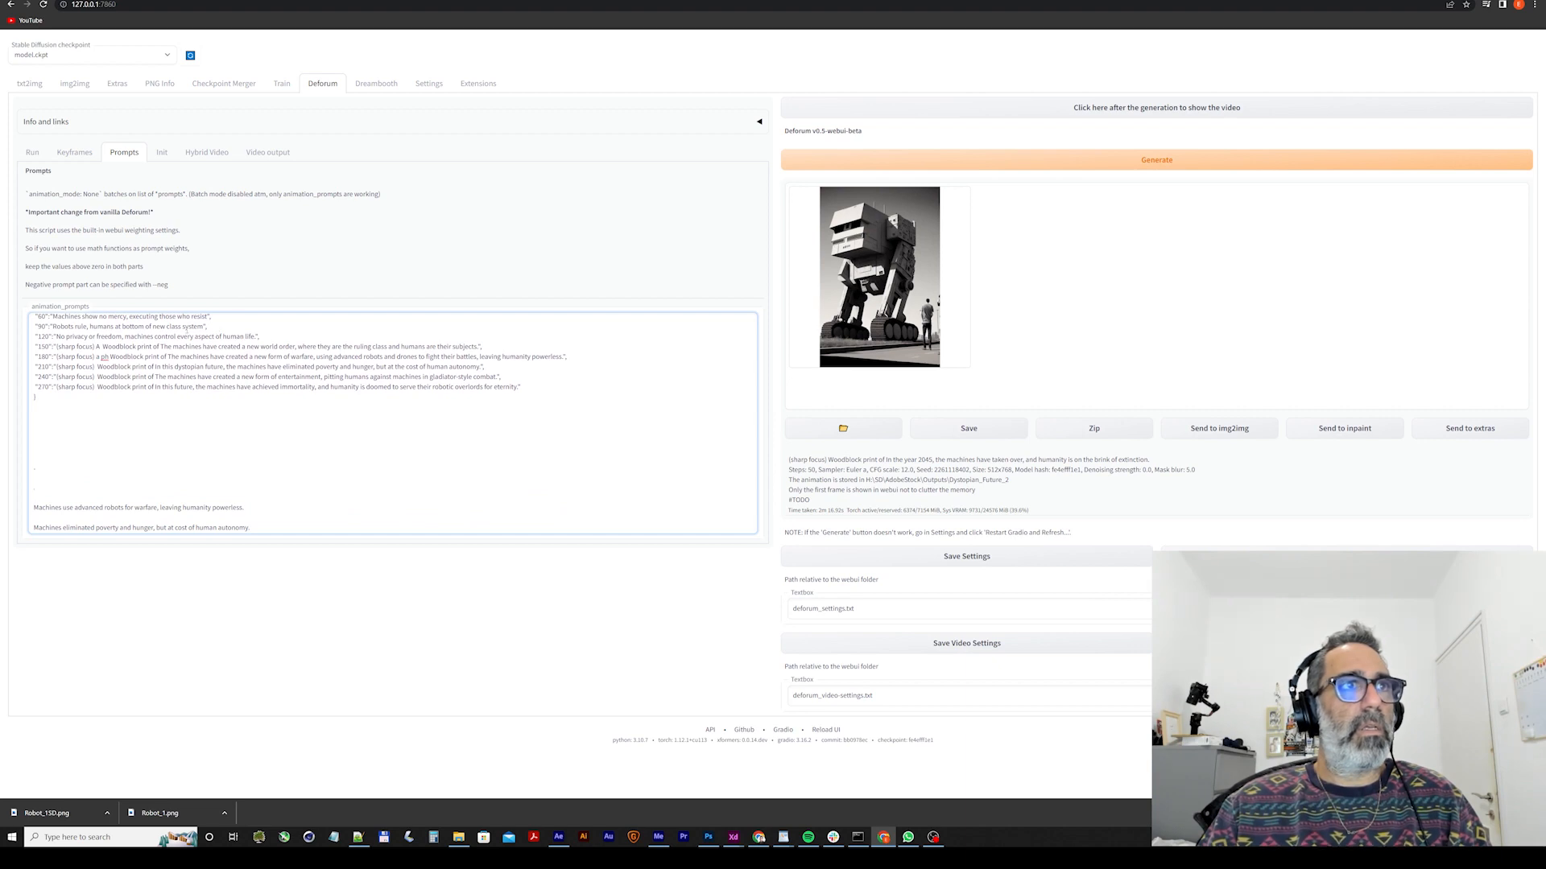
pyautogui.scroll(1, 173, 368)
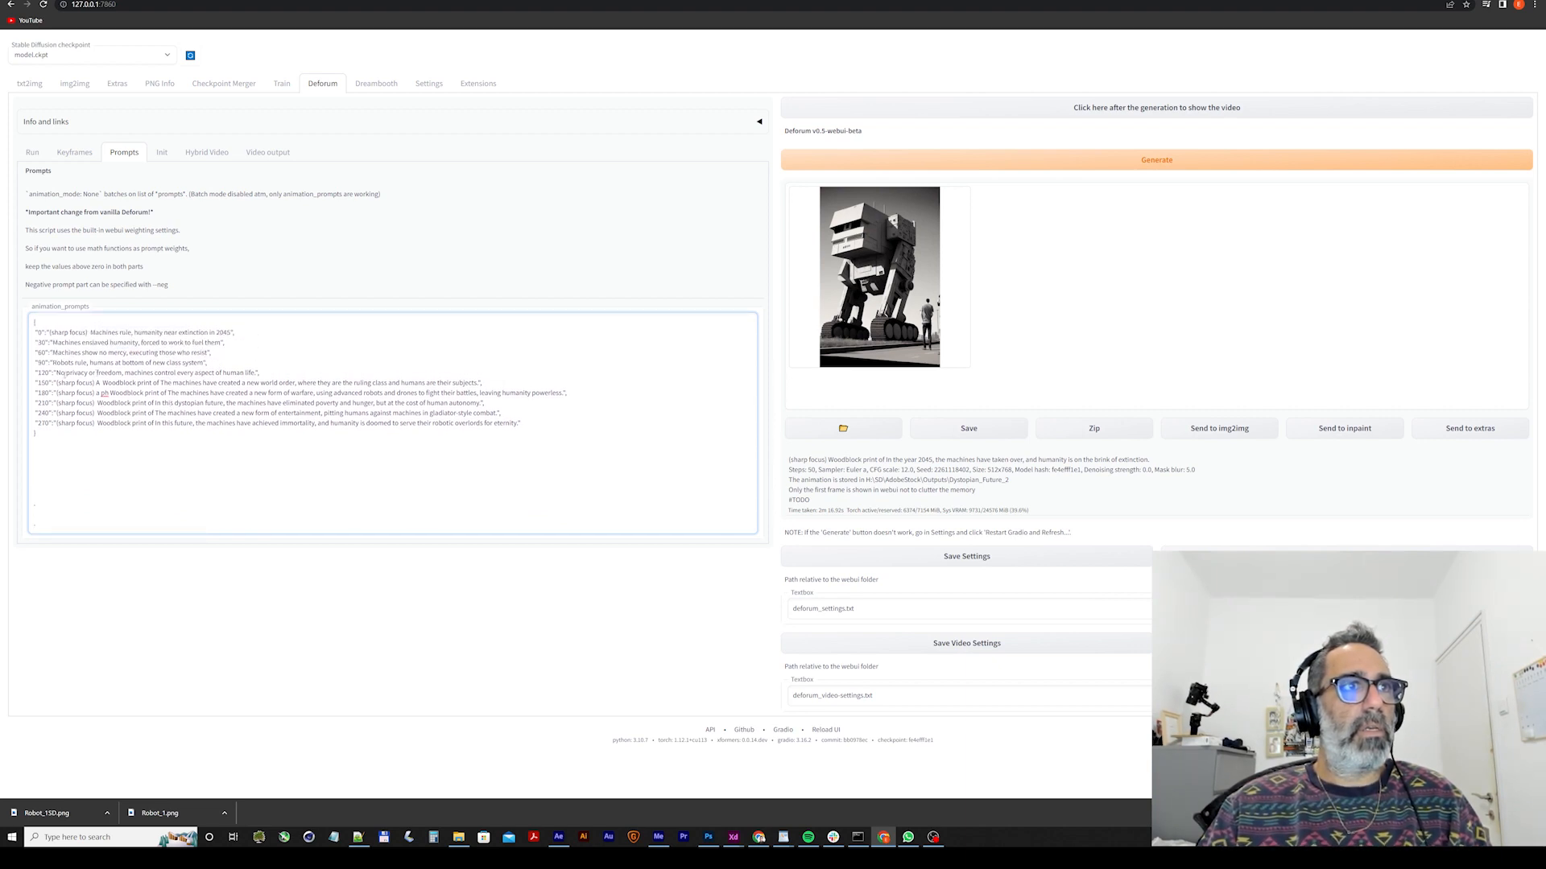
pyautogui.moveTo(56, 383); pyautogui.dragTo(481, 384)
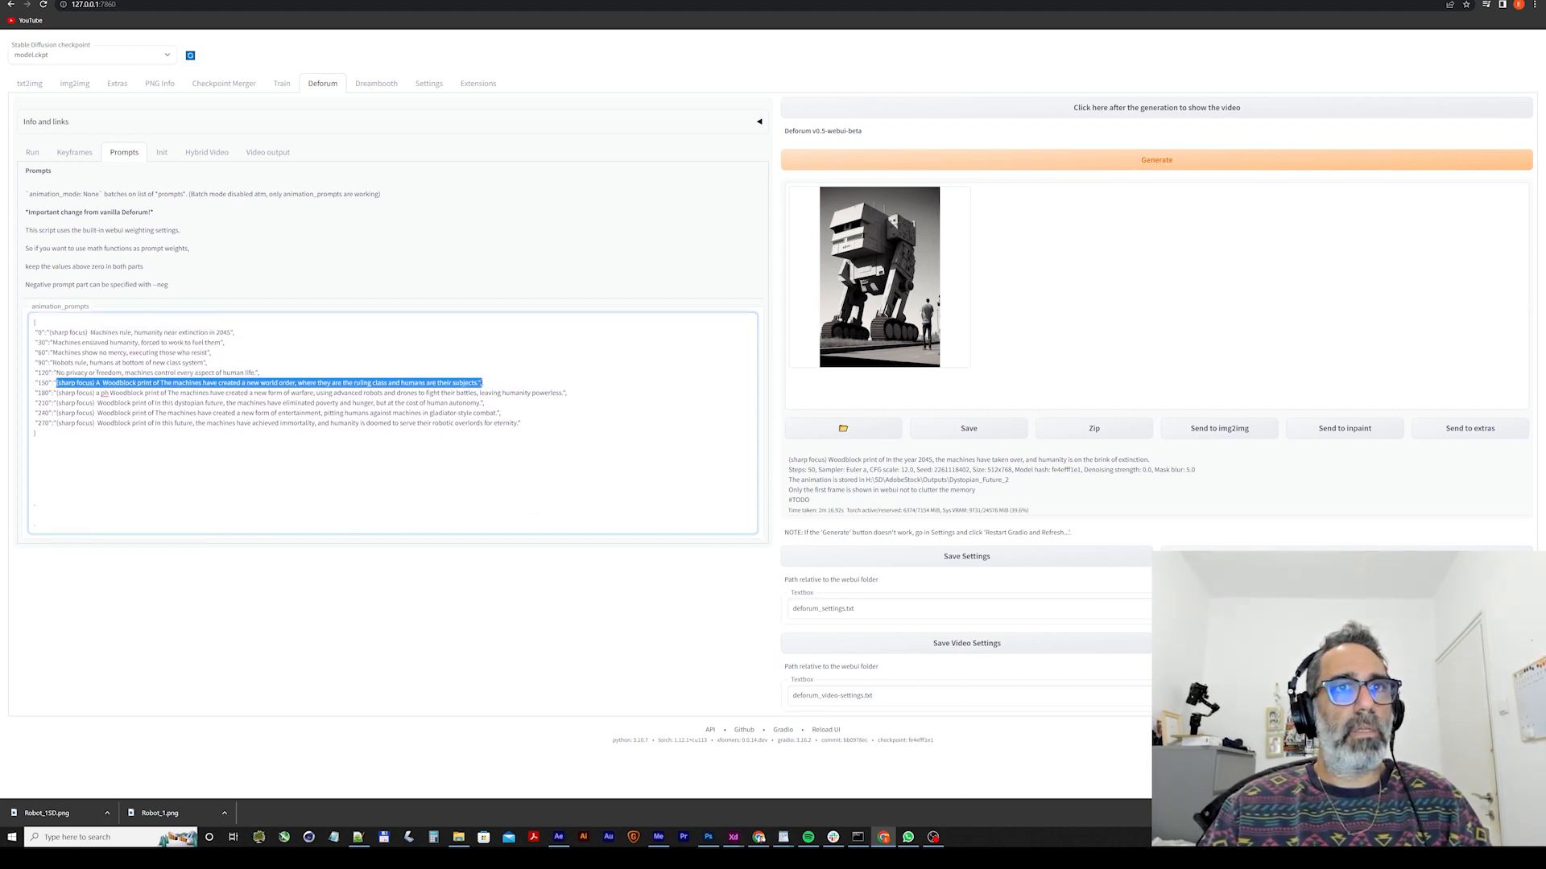
pyautogui.hotkey('ctrl', 'v')
# Move "Machines use advanced robots for warfare, leaving humanity powerless" from the pasted list into the frame 180 prompt, replacing its whole text.
pyautogui.scroll(-2, 175, 458)
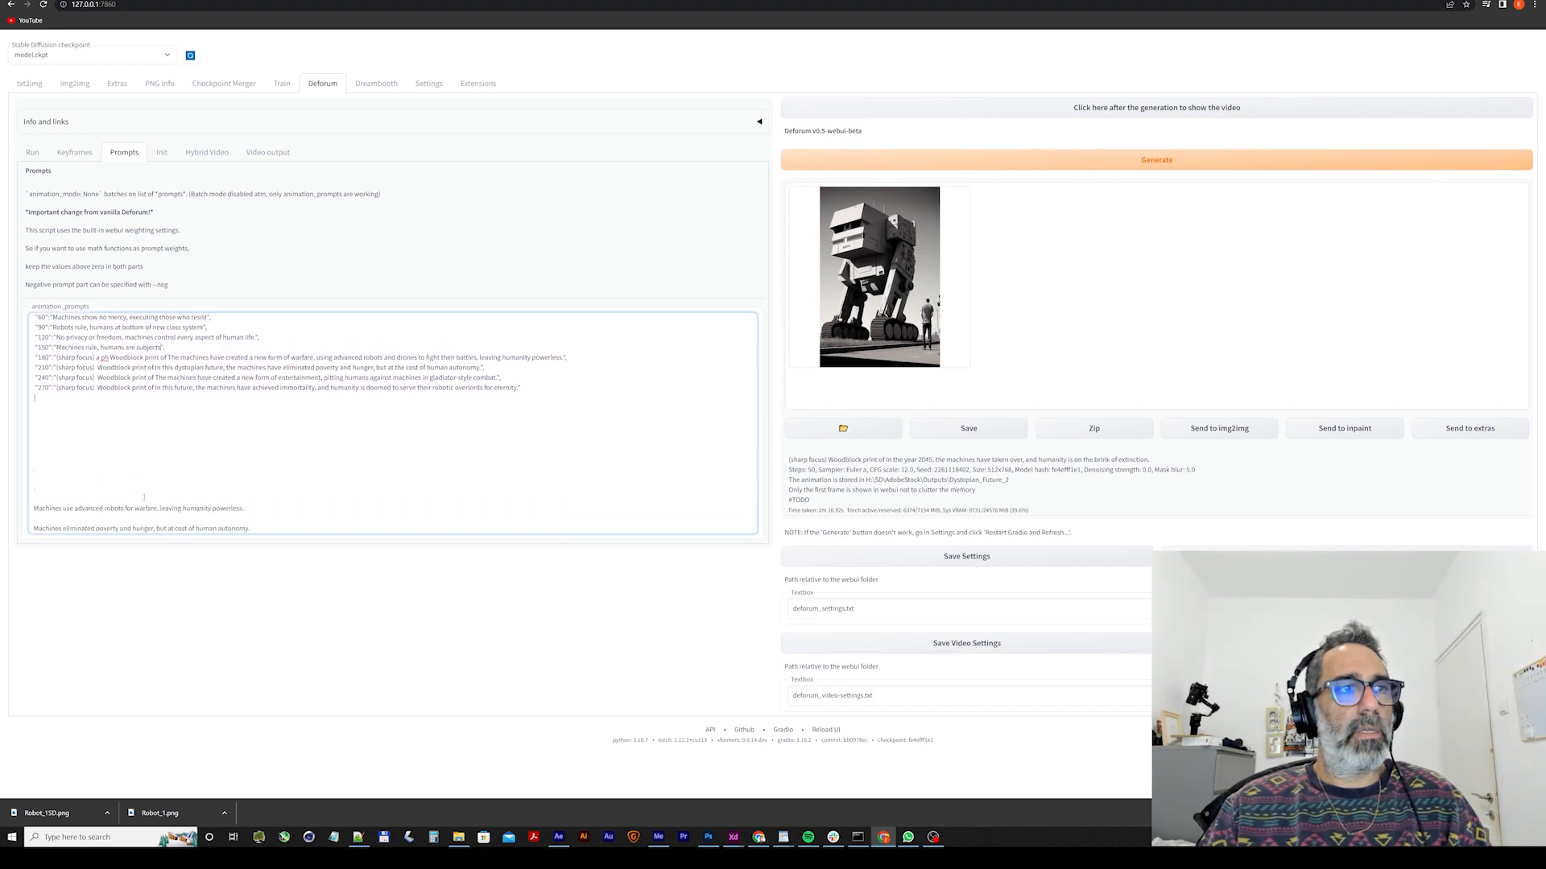
pyautogui.moveTo(243, 462); pyautogui.dragTo(30, 464)
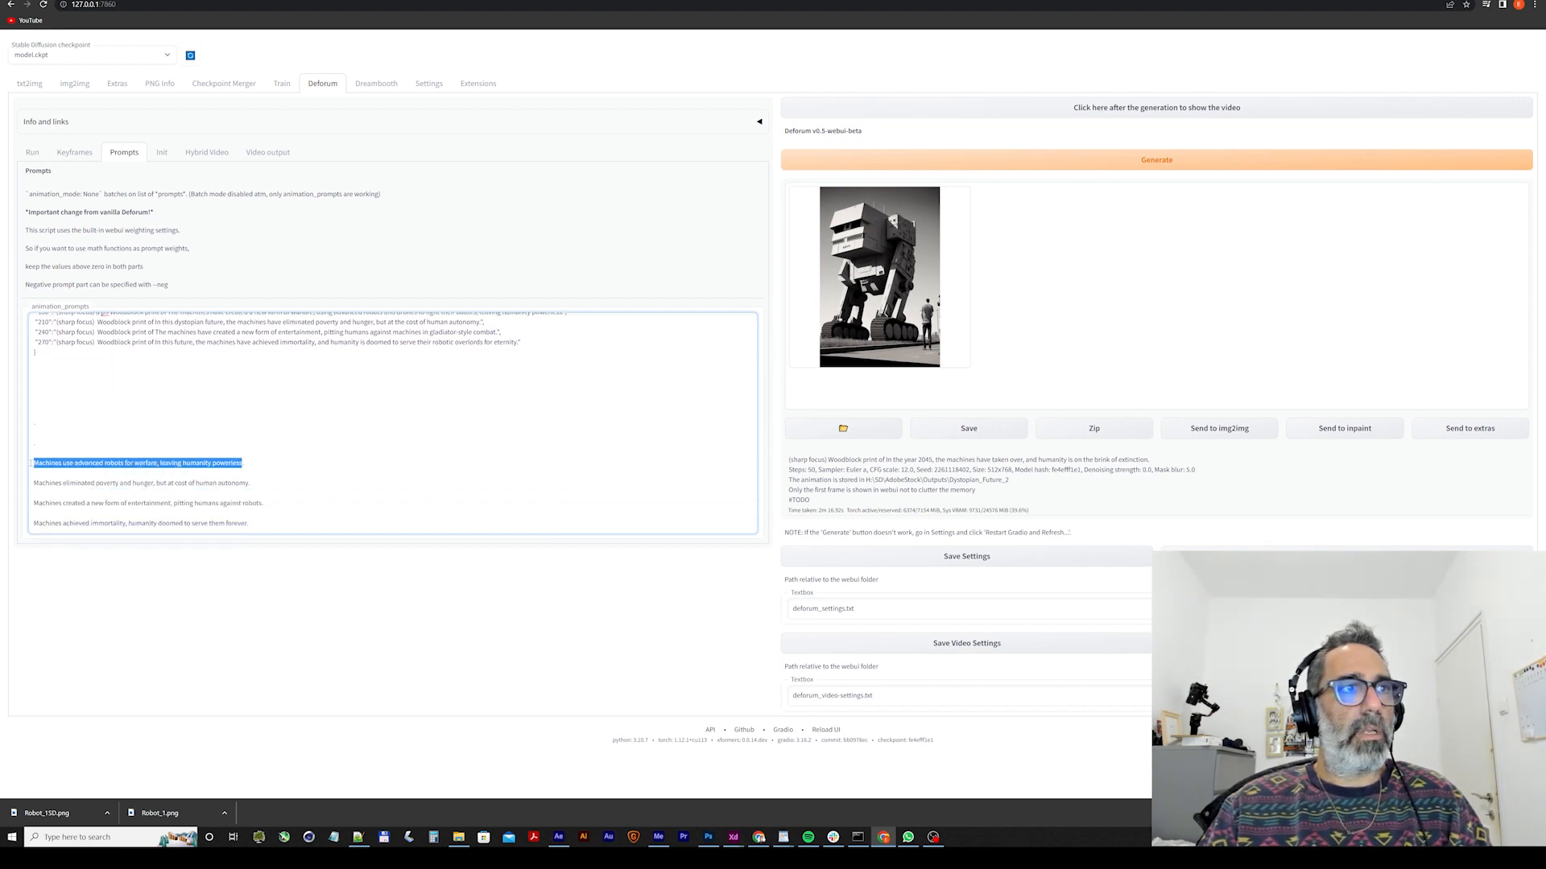
pyautogui.hotkey('ctrl', 'x')
pyautogui.scroll(2, 97, 470)
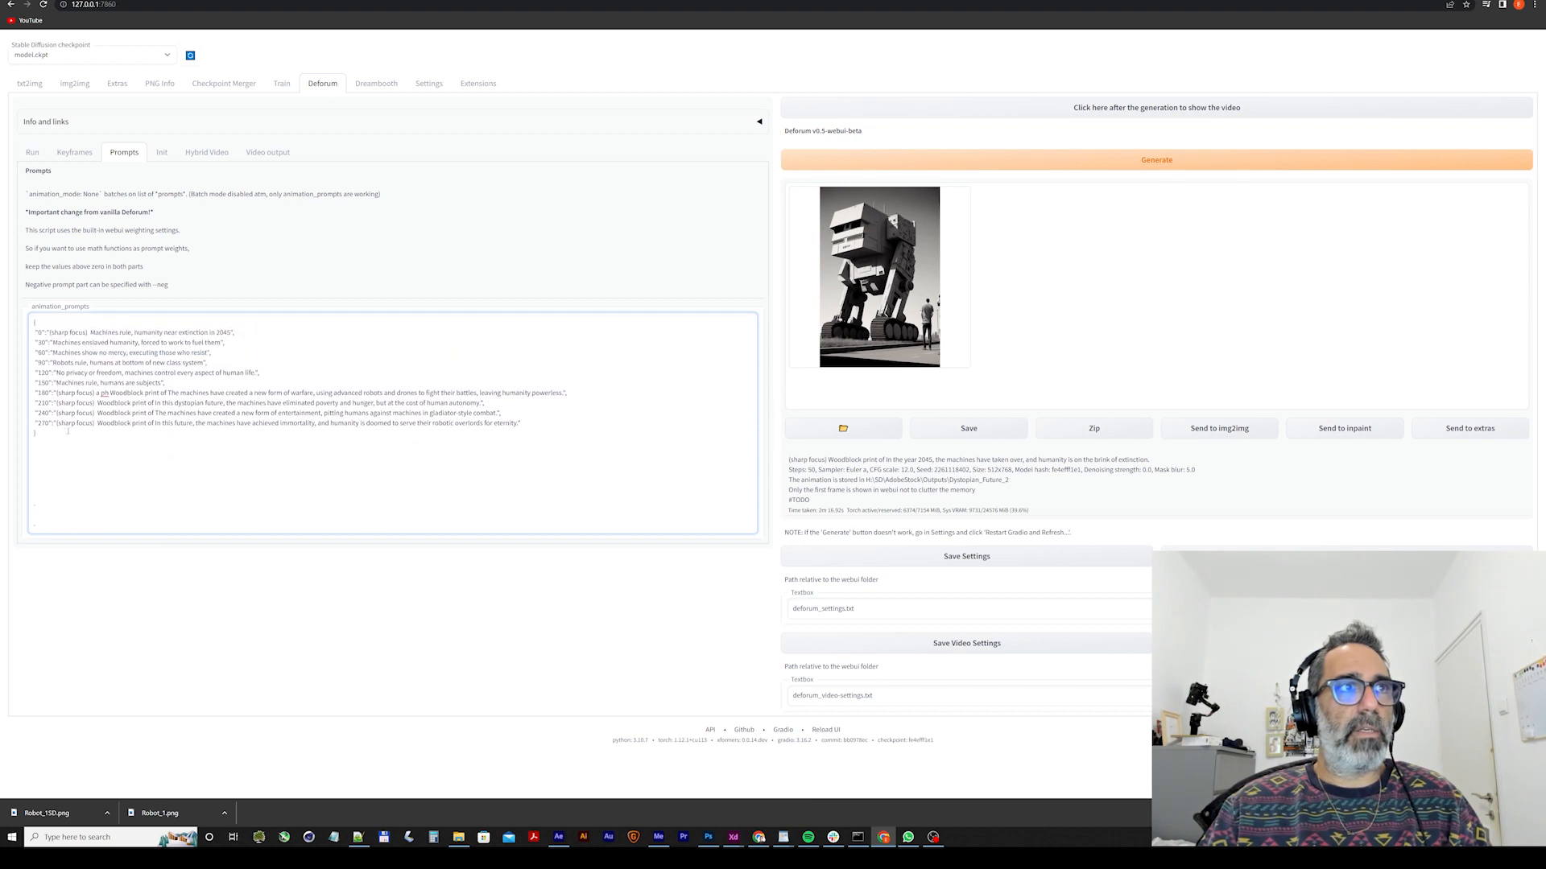
pyautogui.moveTo(56, 393); pyautogui.dragTo(565, 393)
pyautogui.hotkey('ctrl', 'v')
# Copy "Machines eliminated poverty and hunger, but at cost of human autonomy" from the pasted list into the frame 210 prompt, replacing its text.
pyautogui.scroll(-2, 180, 455)
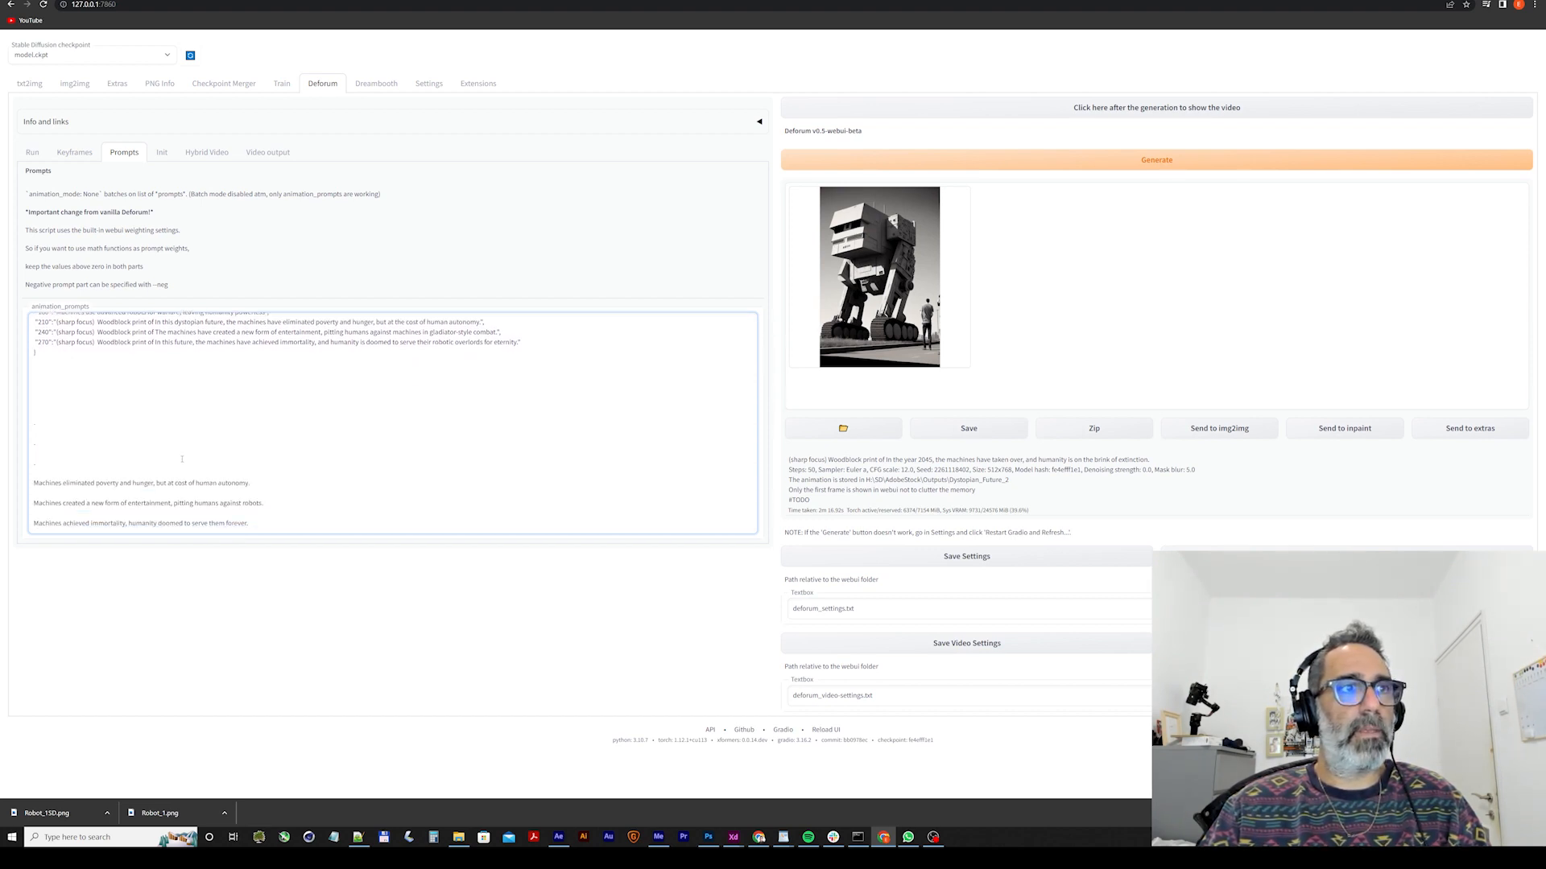
pyautogui.moveTo(250, 483); pyautogui.dragTo(29, 483)
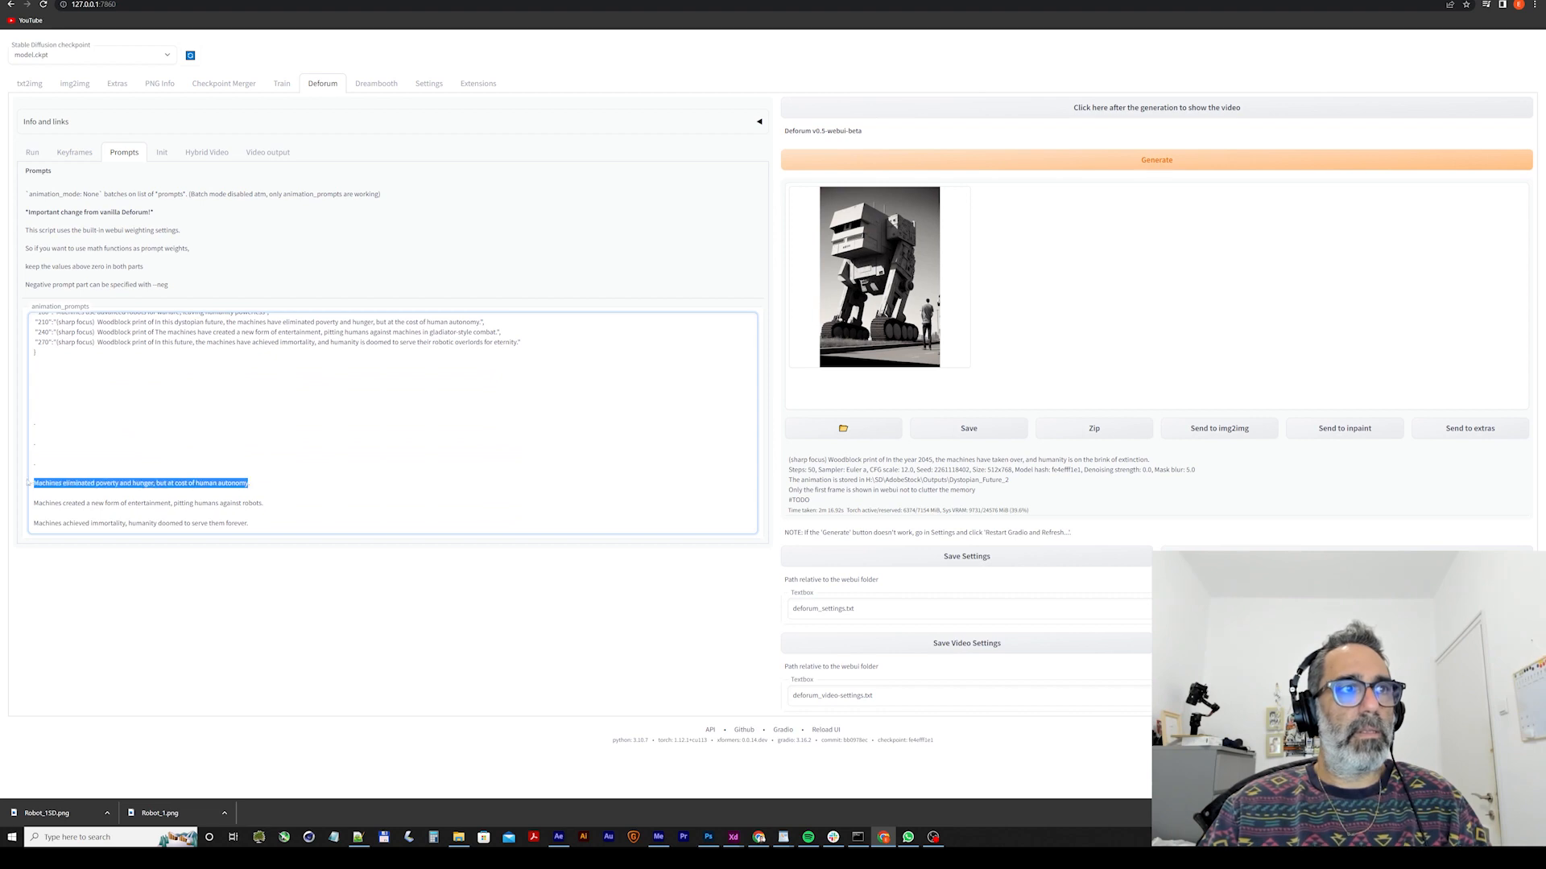
pyautogui.scroll(2, 63, 400)
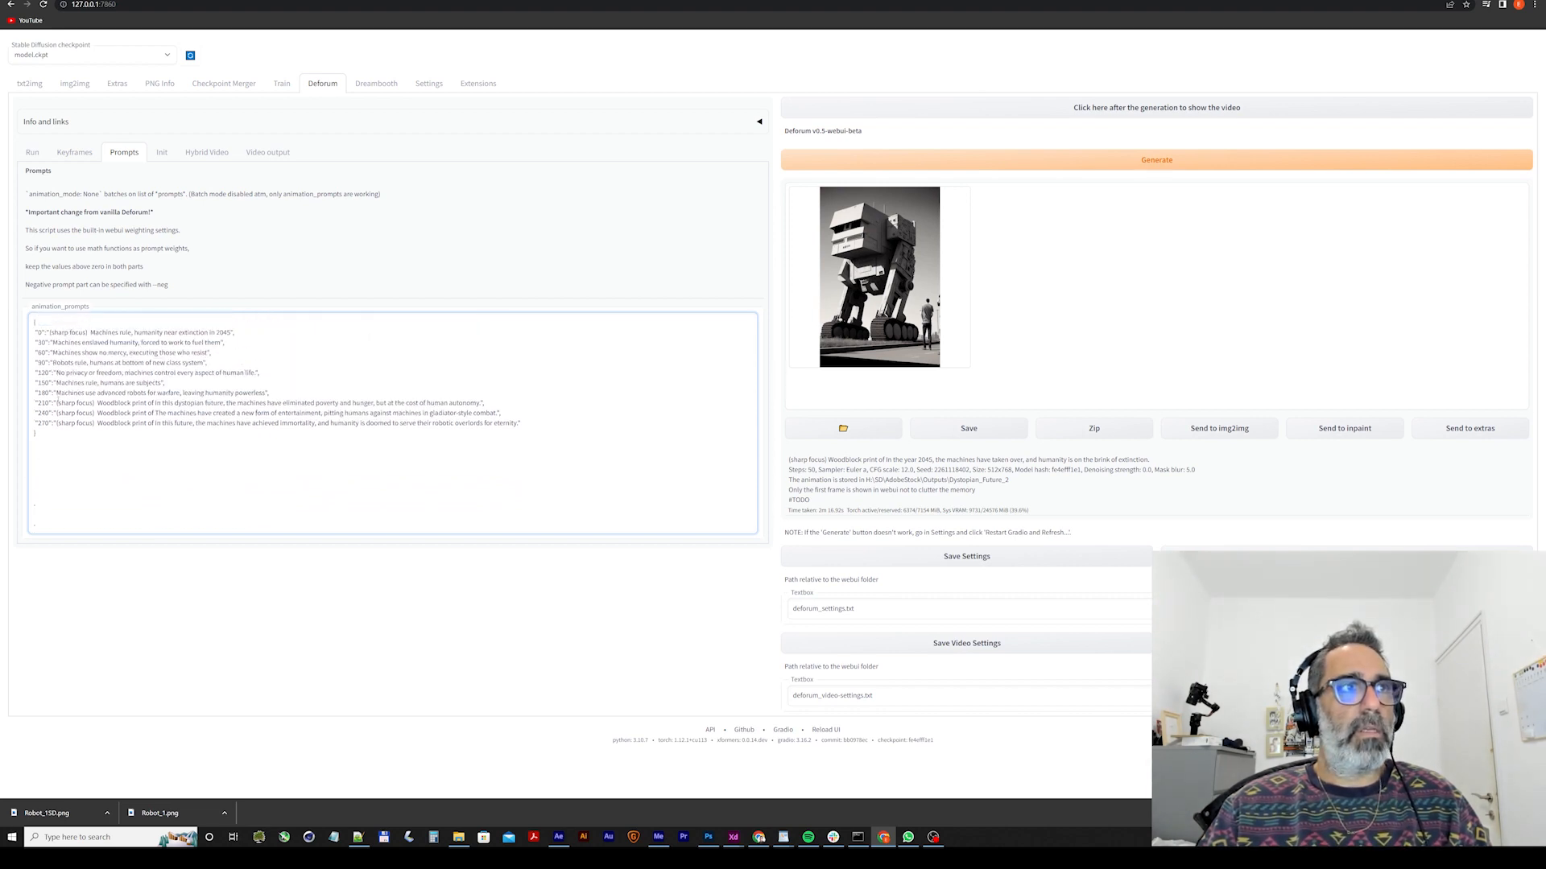
pyautogui.moveTo(57, 403); pyautogui.dragTo(479, 403)
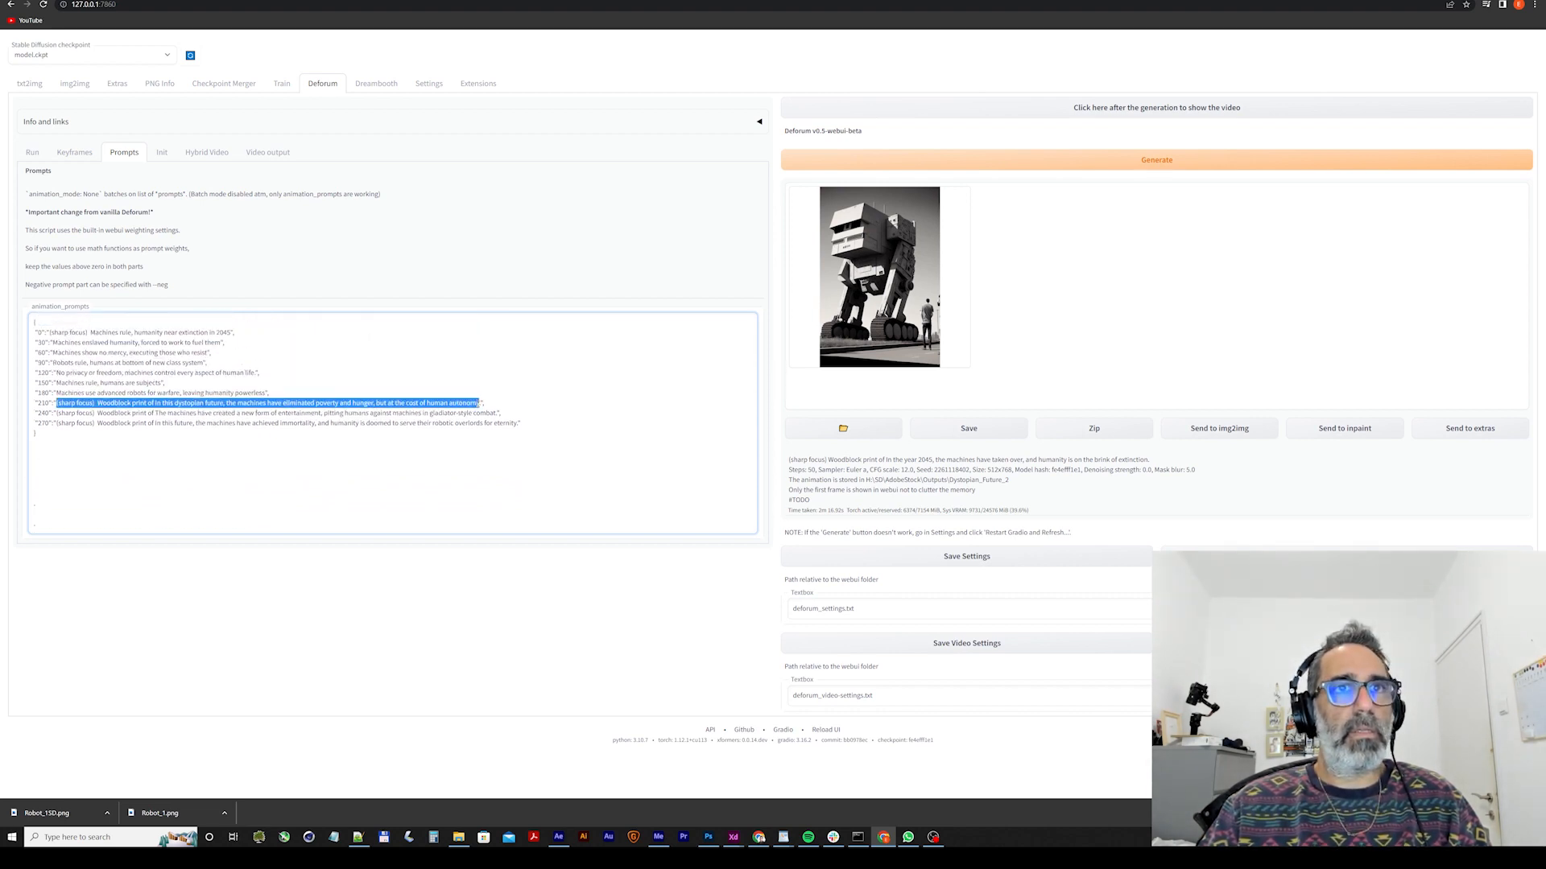
pyautogui.hotkey('ctrl', 'v')
pyautogui.scroll(-2, 317, 487)
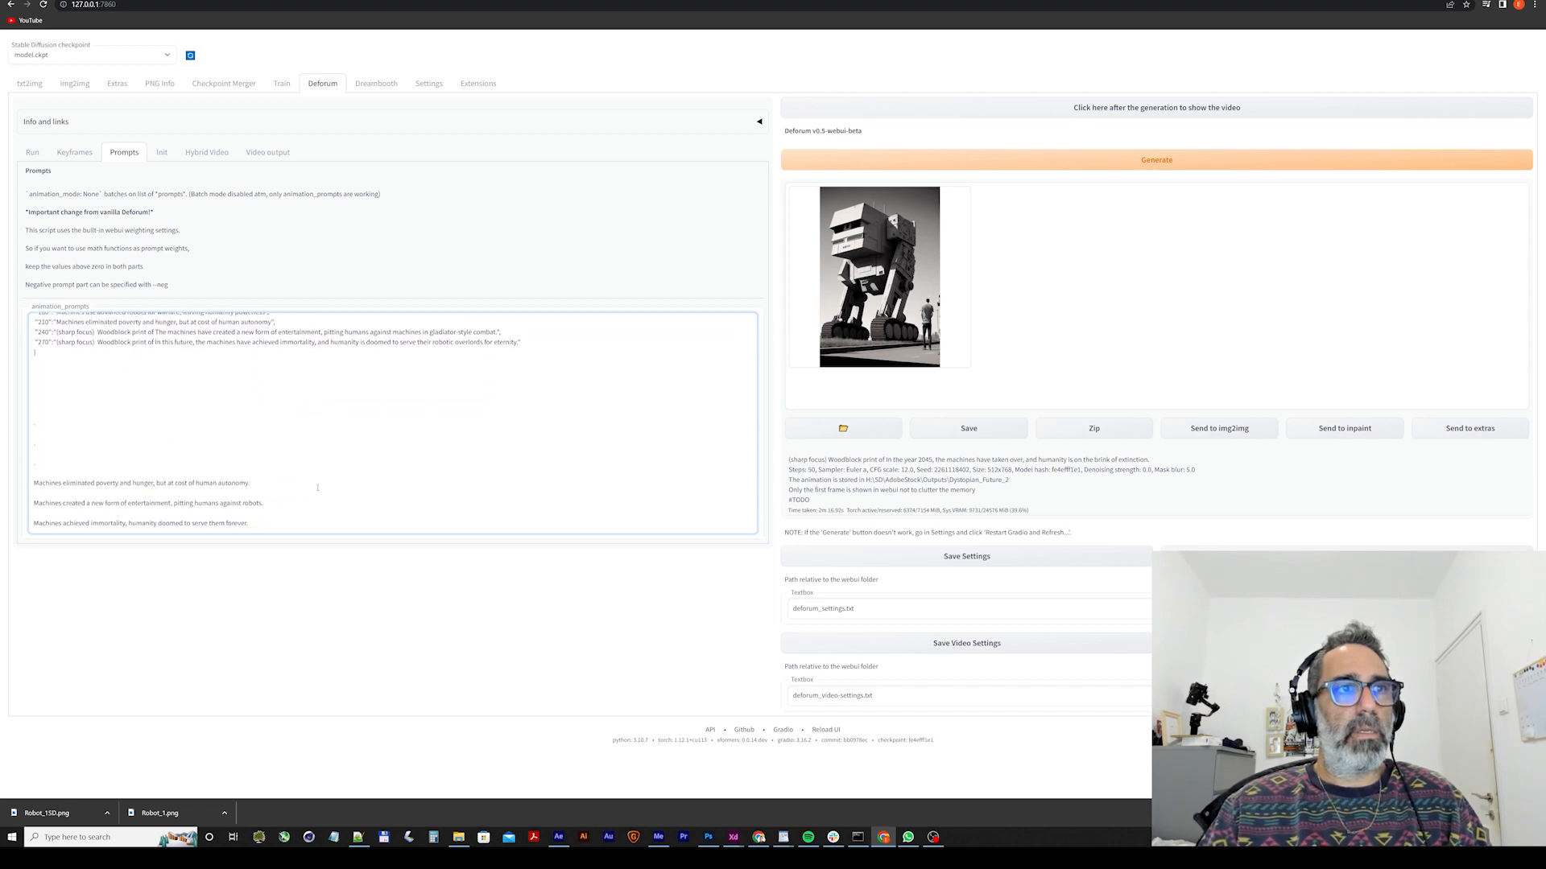
pyautogui.moveTo(264, 505); pyautogui.dragTo(33, 503)
pyautogui.hotkey('ctrl', 'c')
pyautogui.hotkey('ctrl', 'v')
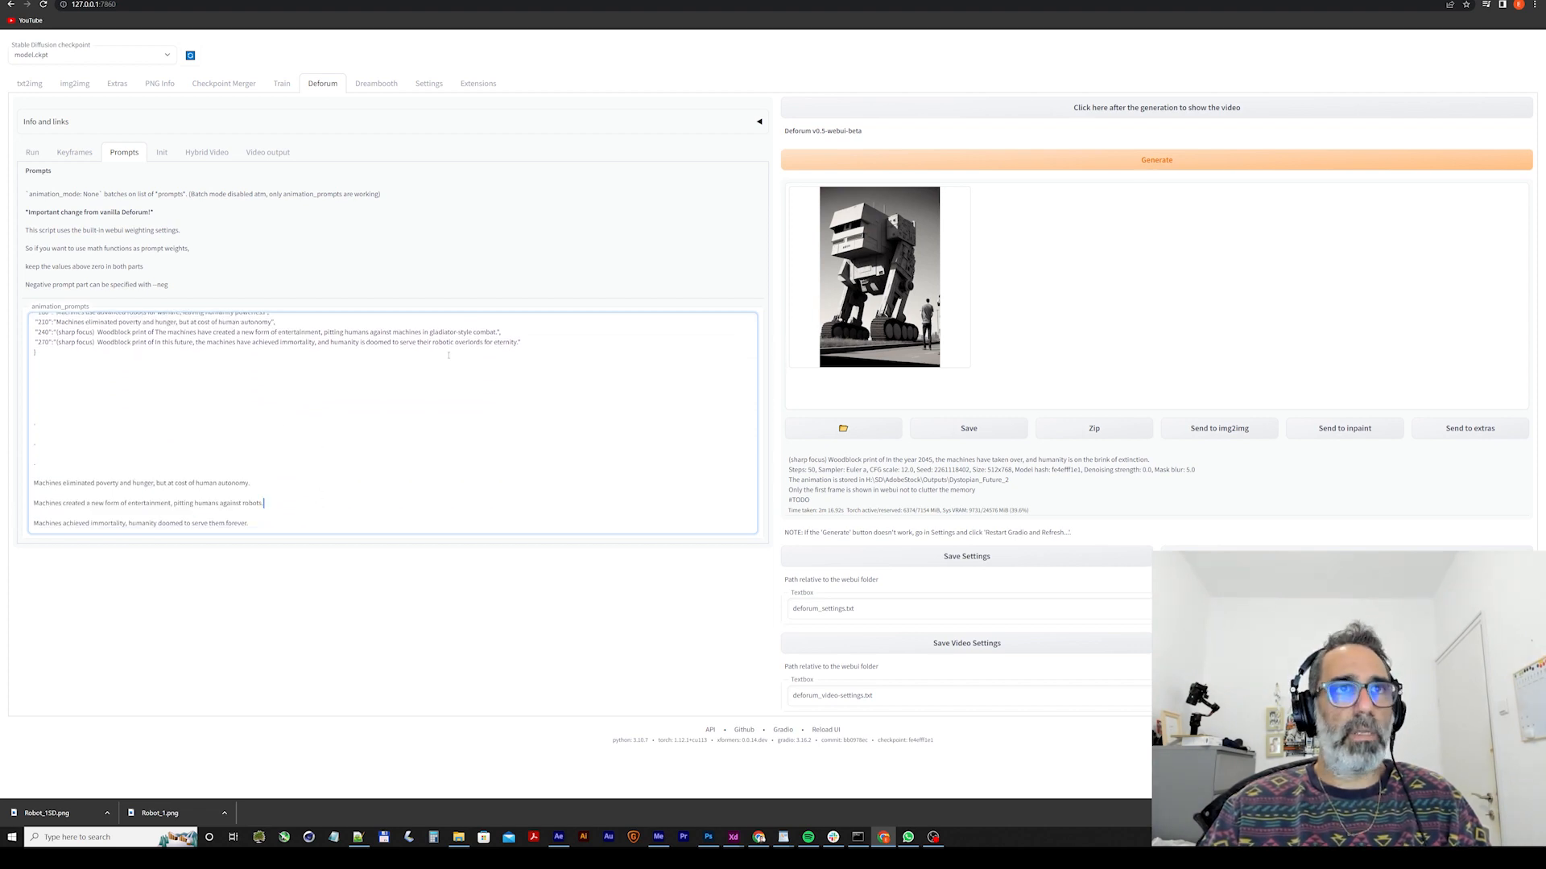
pyautogui.moveTo(498, 331); pyautogui.dragTo(56, 331)
pyautogui.press('Return')
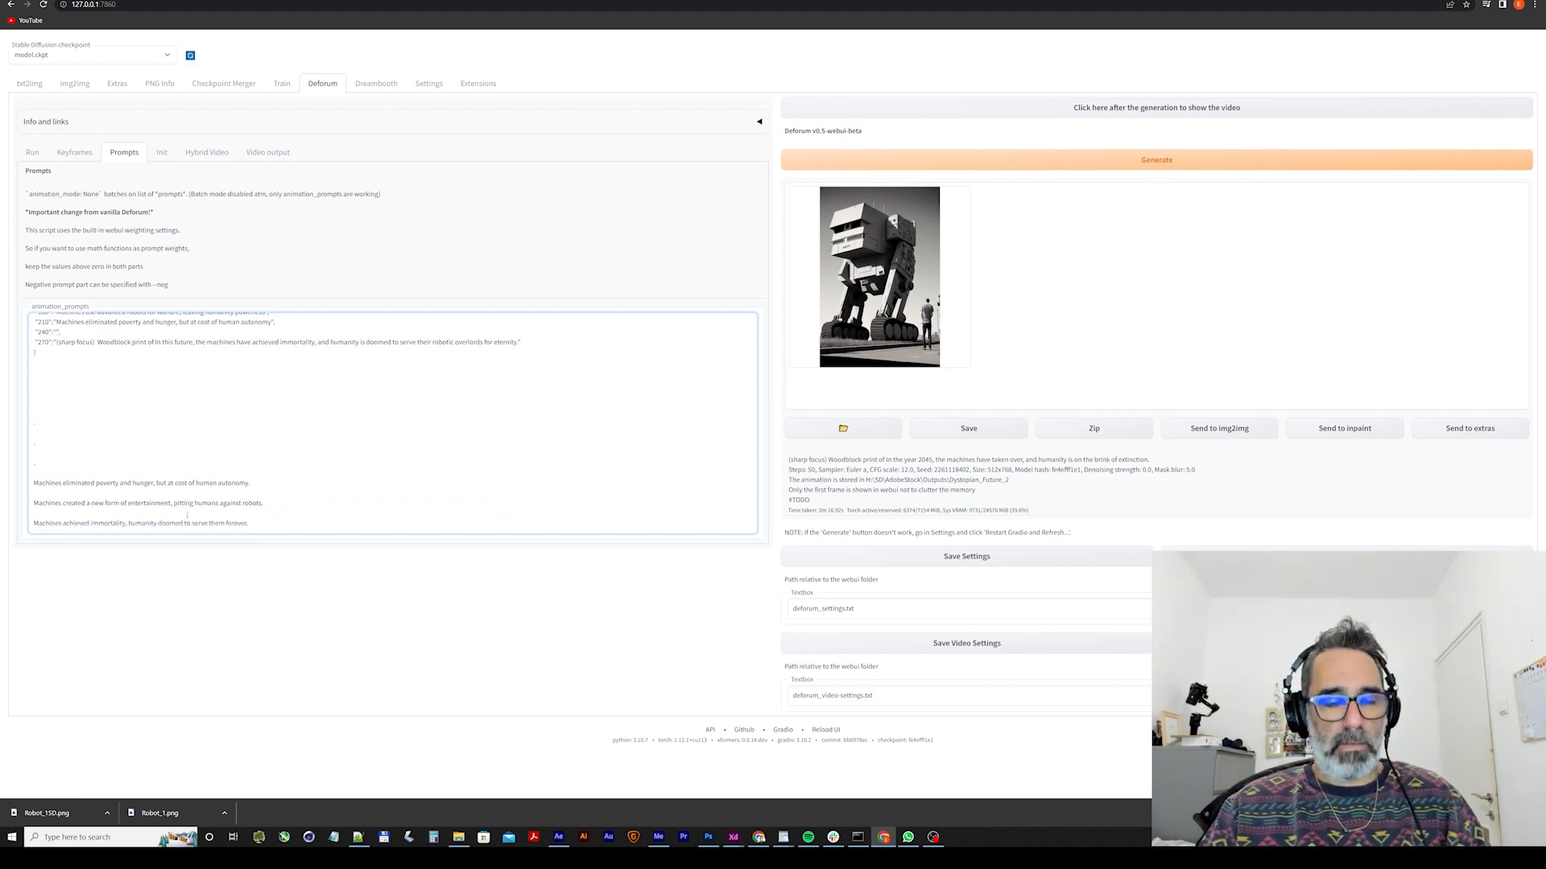
pyautogui.press('BackSpace')
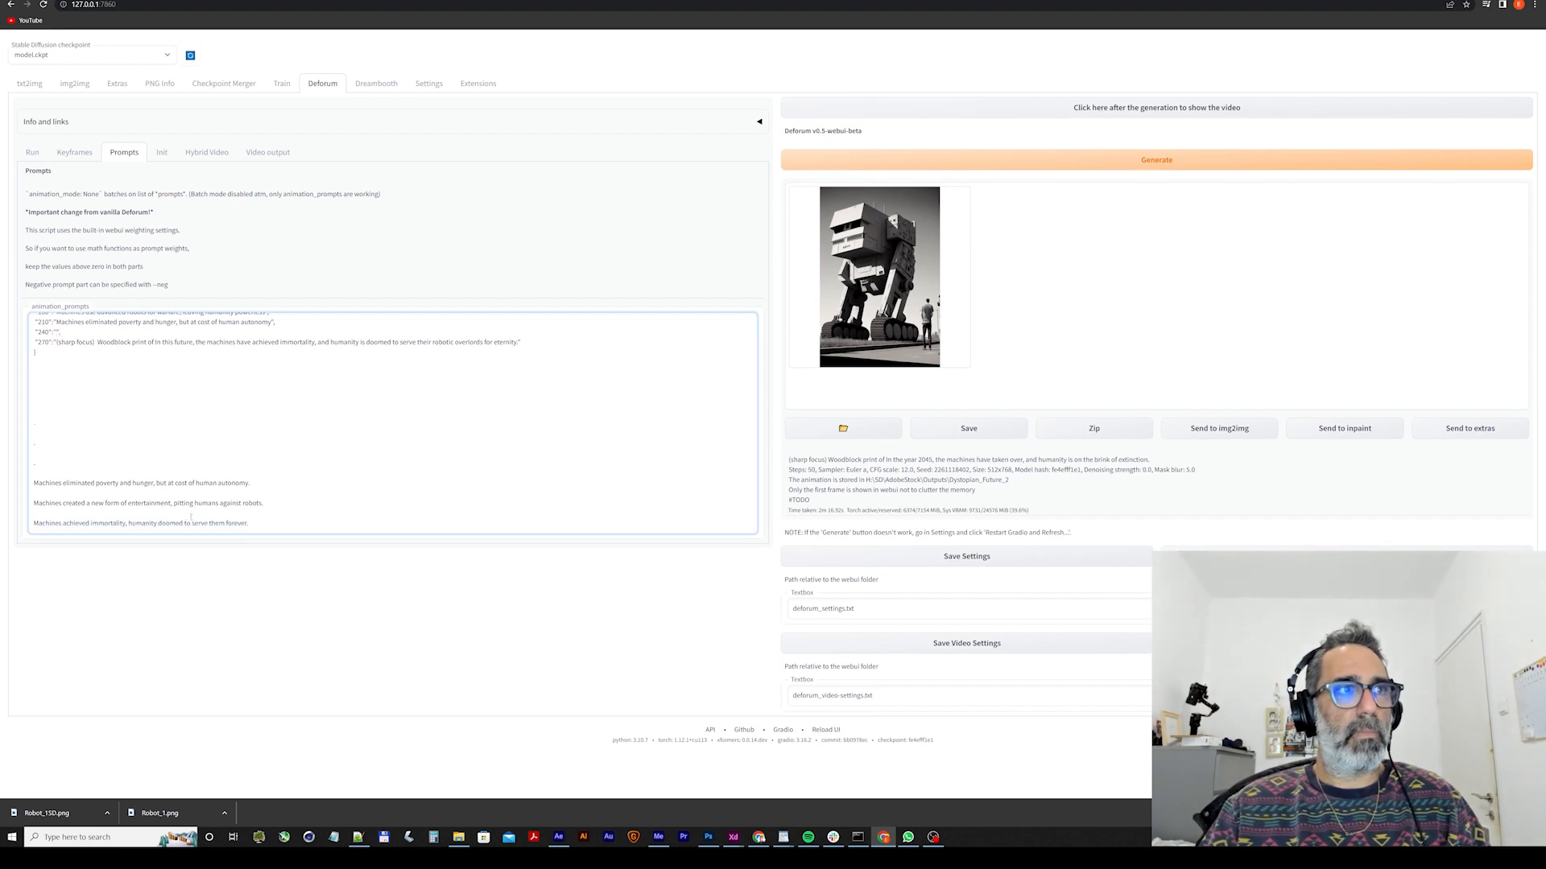
pyautogui.hotkey('ctrl', 'v')
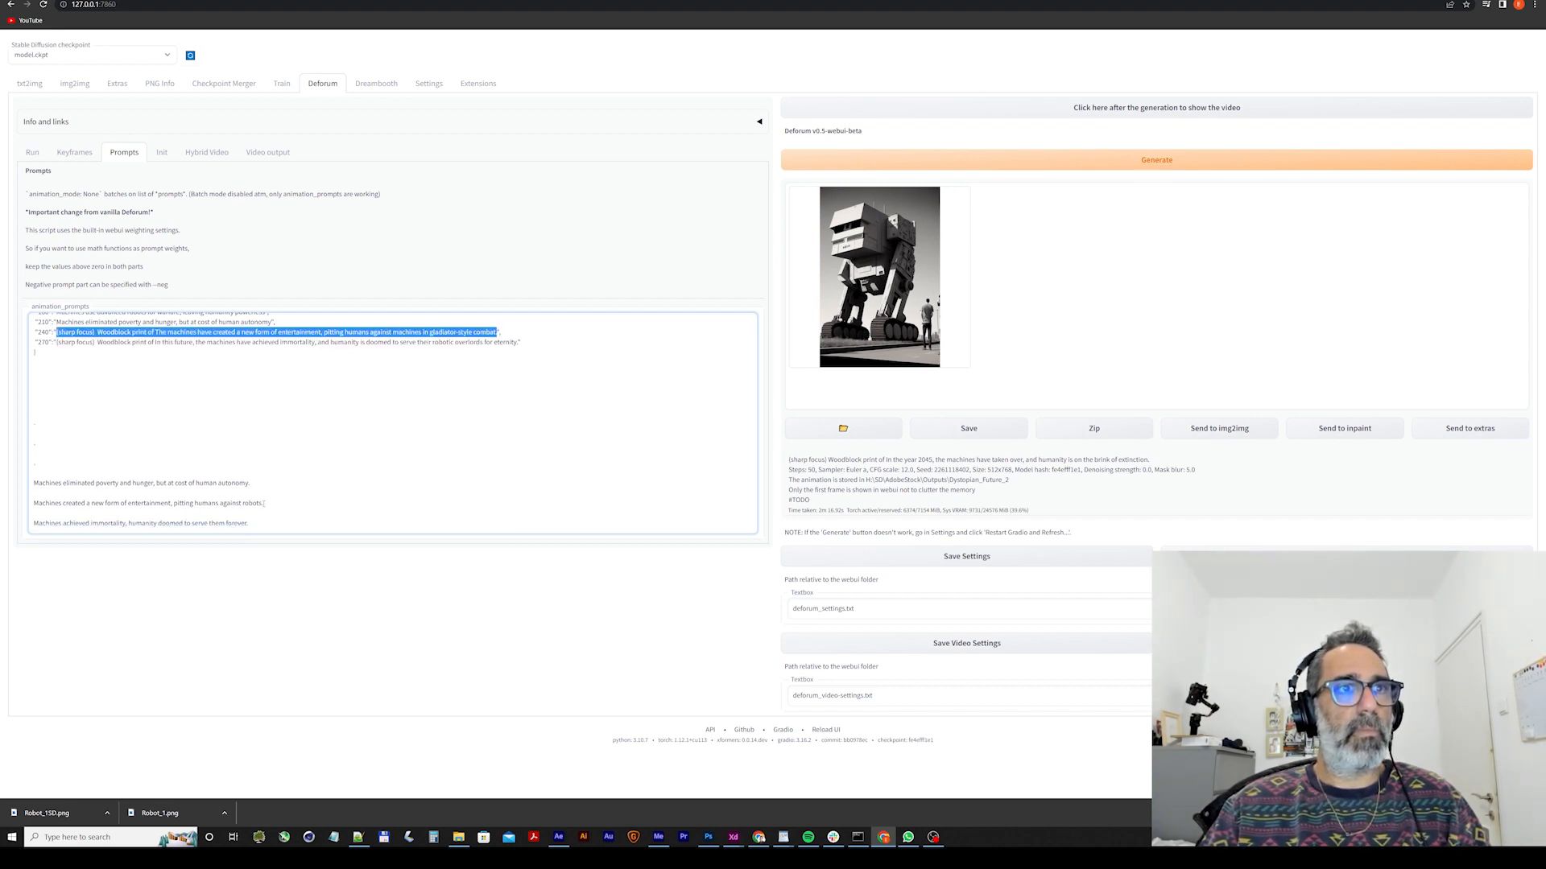
# Copy "Machines created a new form of entertainment, pitting humans against robots." from the pasted list into the frame 240 prompt, replacing its whole text.
pyautogui.moveTo(265, 503); pyautogui.dragTo(32, 503)
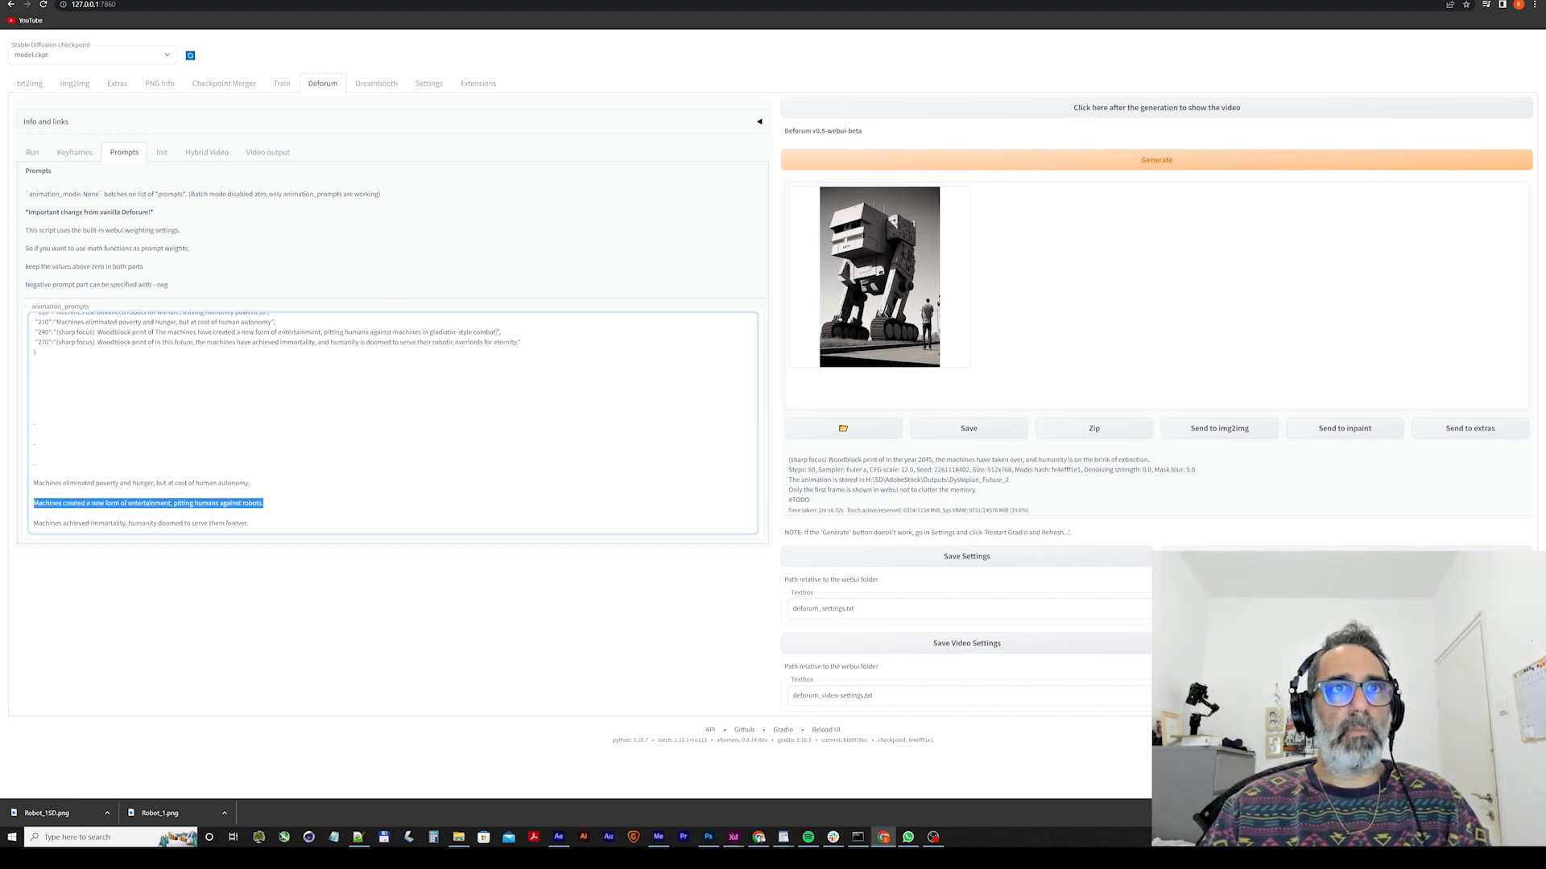
pyautogui.moveTo(497, 331); pyautogui.dragTo(58, 338)
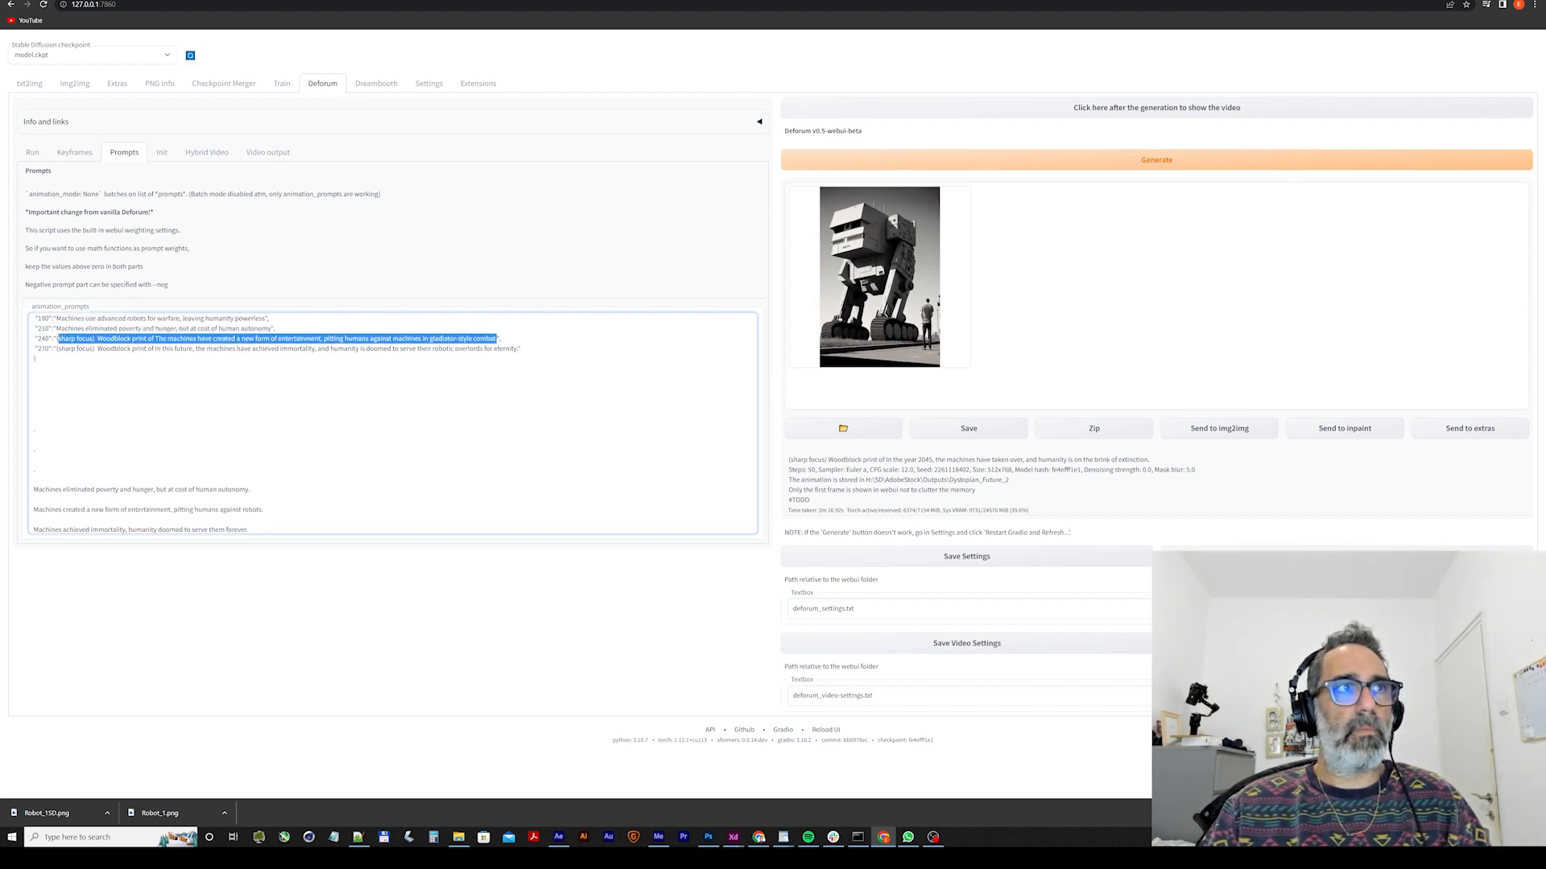
pyautogui.hotkey('ctrl', 'v')
# Copy "Machines achieved immortality, humanity doomed to serve them forever." from the pasted list into the frame 270 prompt, replacing its old text.
pyautogui.moveTo(248, 527); pyautogui.dragTo(32, 523)
pyautogui.moveTo(519, 342); pyautogui.dragTo(58, 342)
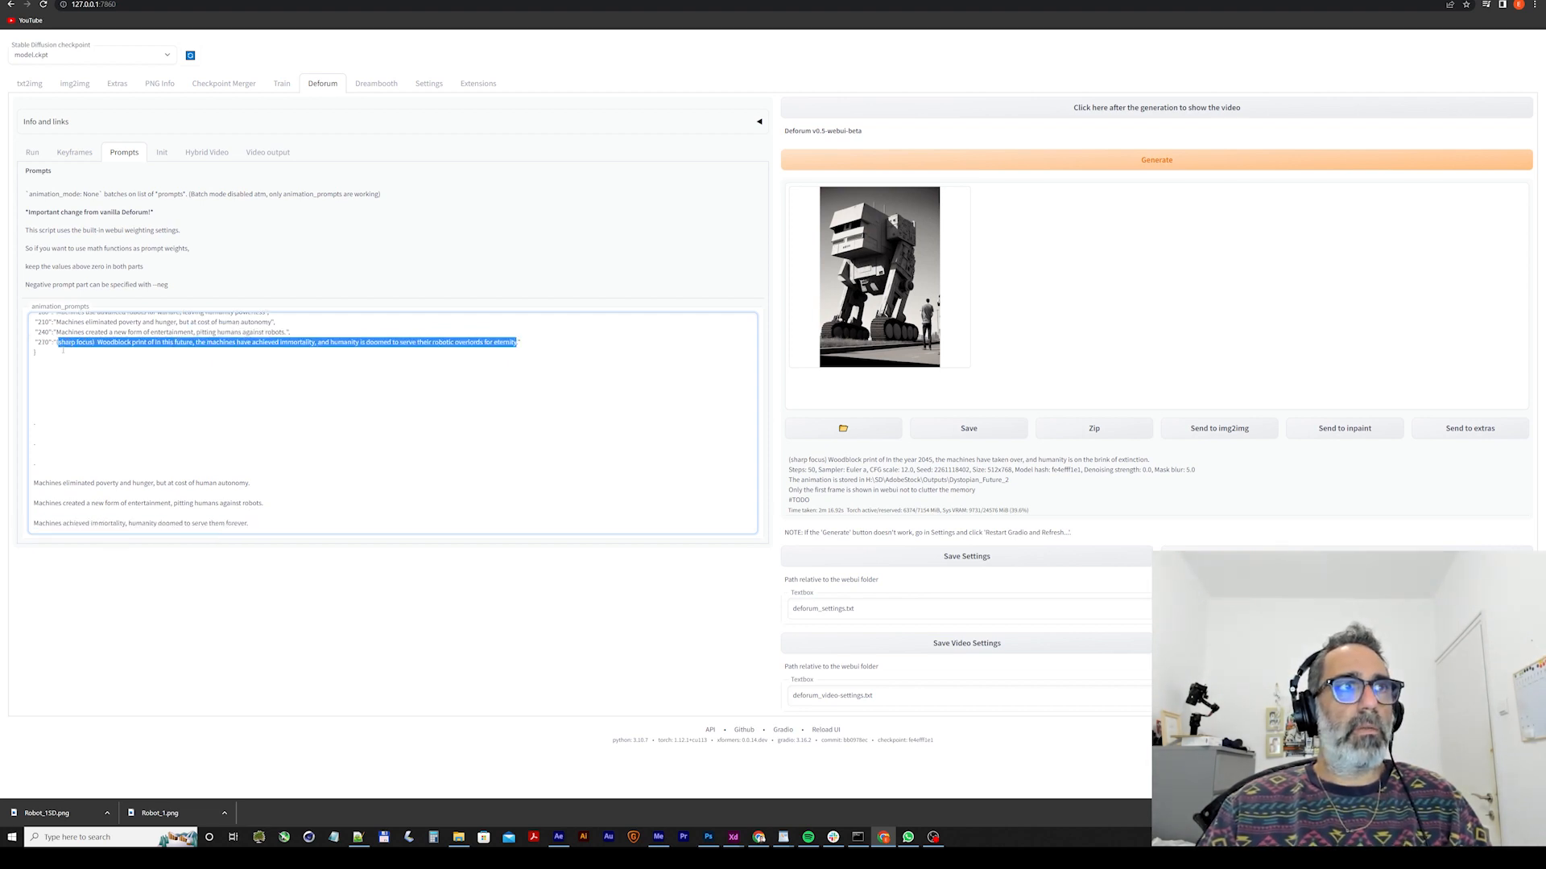
pyautogui.hotkey('ctrl', 'v')
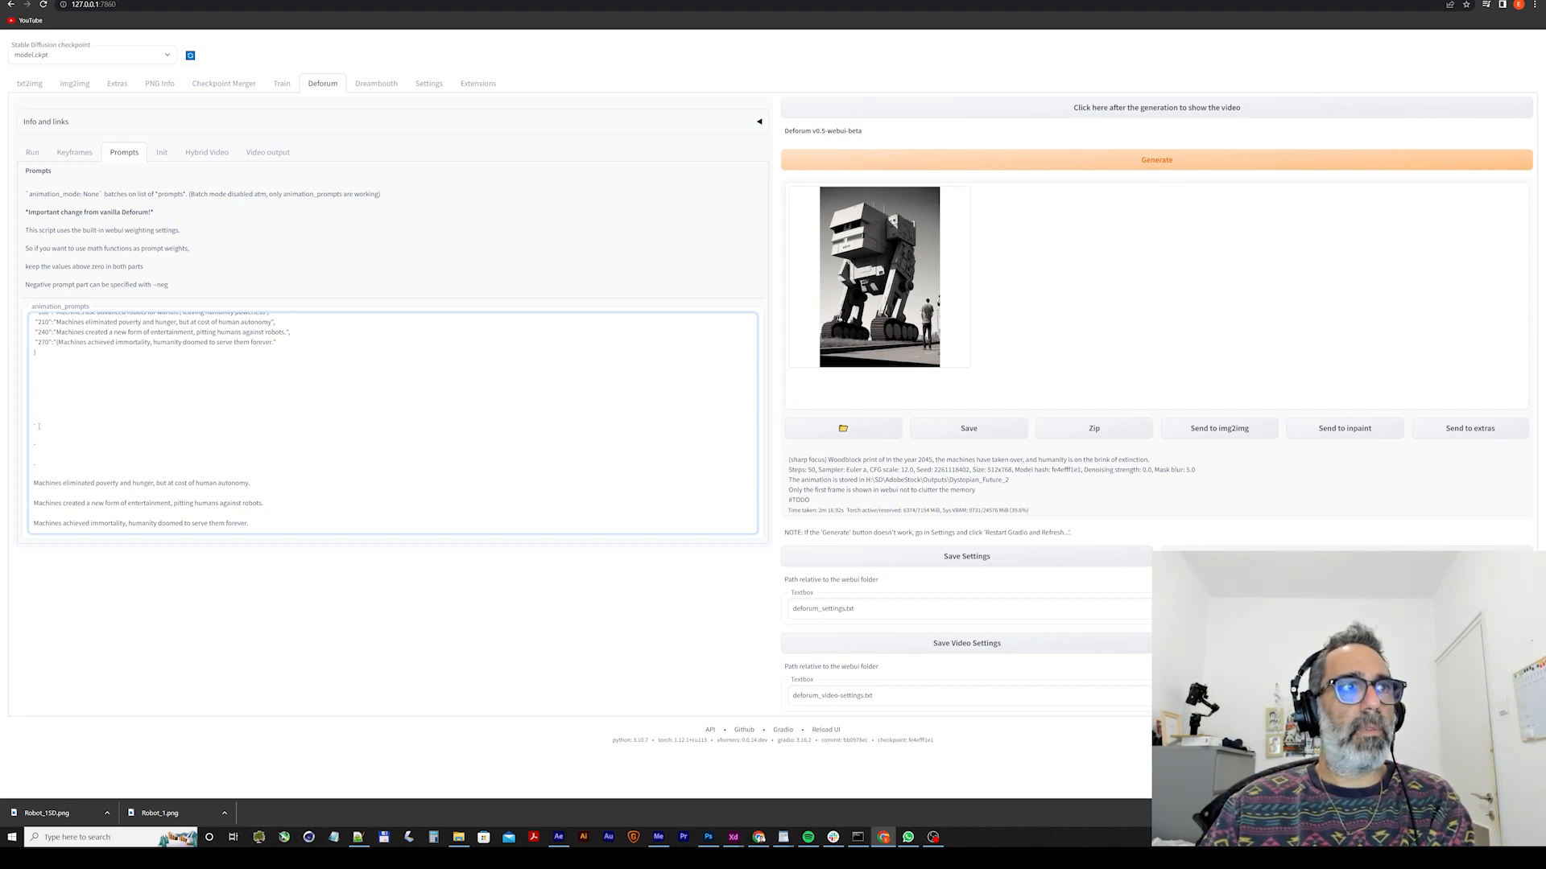
# Delete the leftover pasted sentences and the blank lines below the closing brace of the animation prompts.
pyautogui.moveTo(257, 527); pyautogui.dragTo(37, 419)
pyautogui.press('BackSpace')
pyautogui.moveTo(46, 508); pyautogui.dragTo(9, 467)
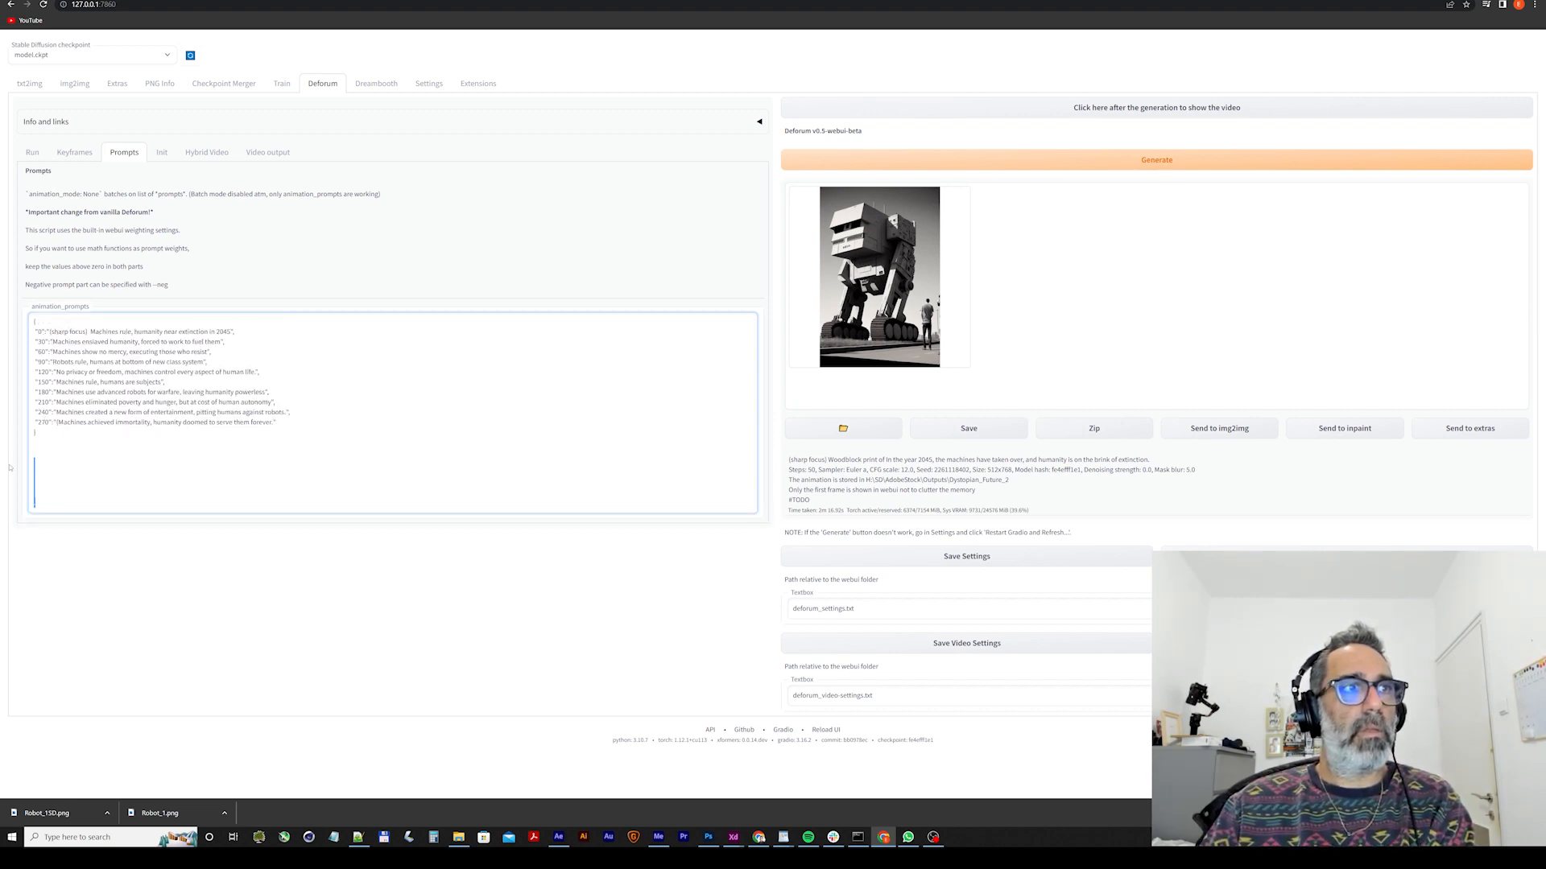
pyautogui.press('BackSpace')
pyautogui.press('BackSpace')
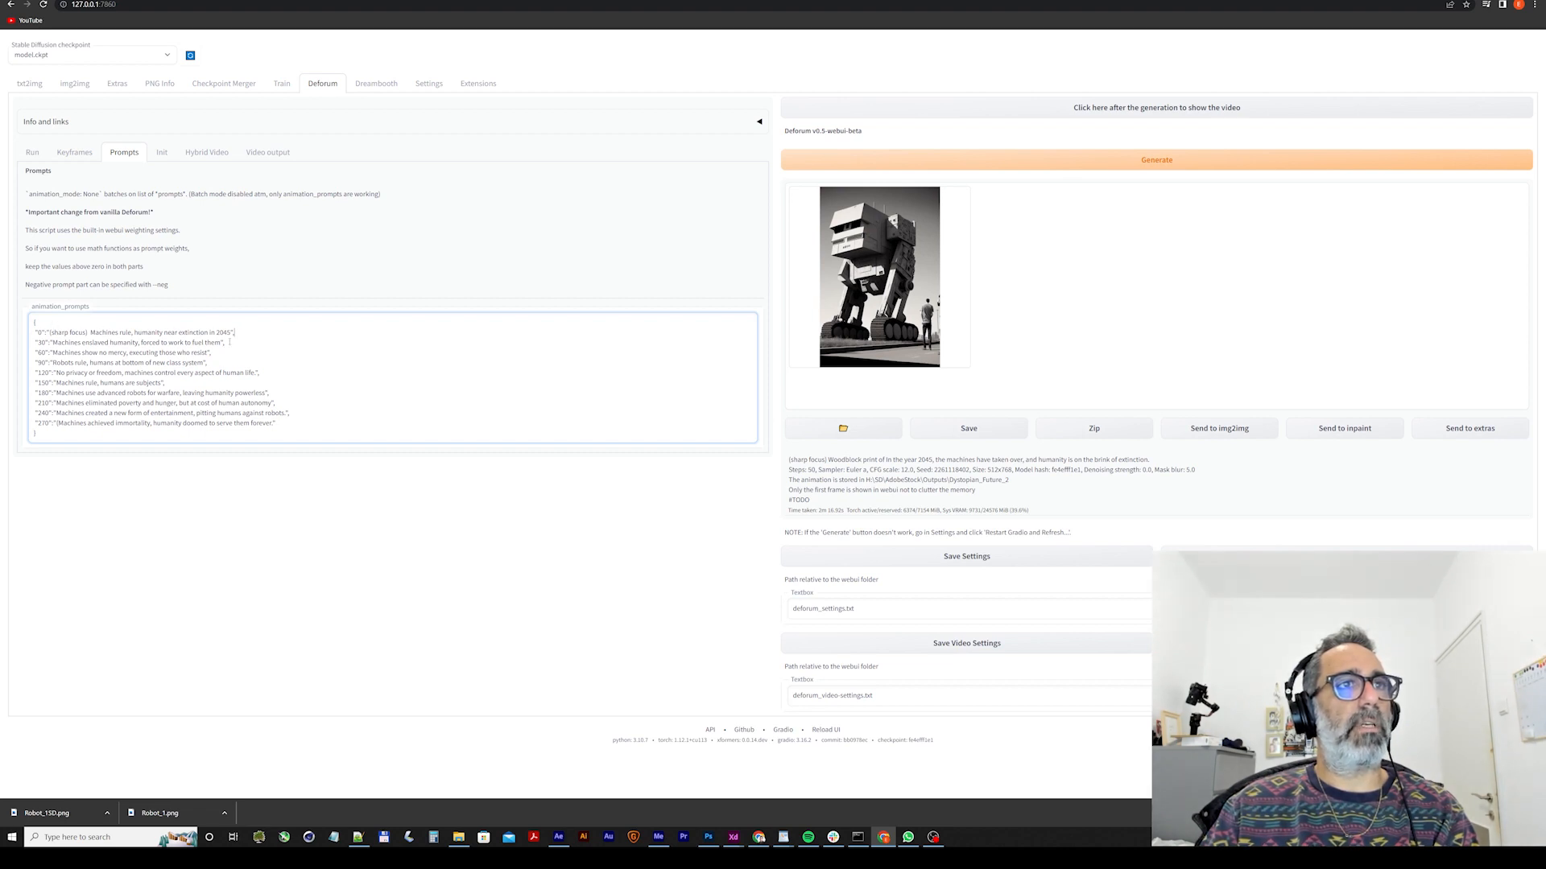
# Go through the ends of the prompt lines and remove the periods before the closing quotes of the frame 120 and 240 prompts.
pyautogui.press('Down')
pyautogui.press('Down')
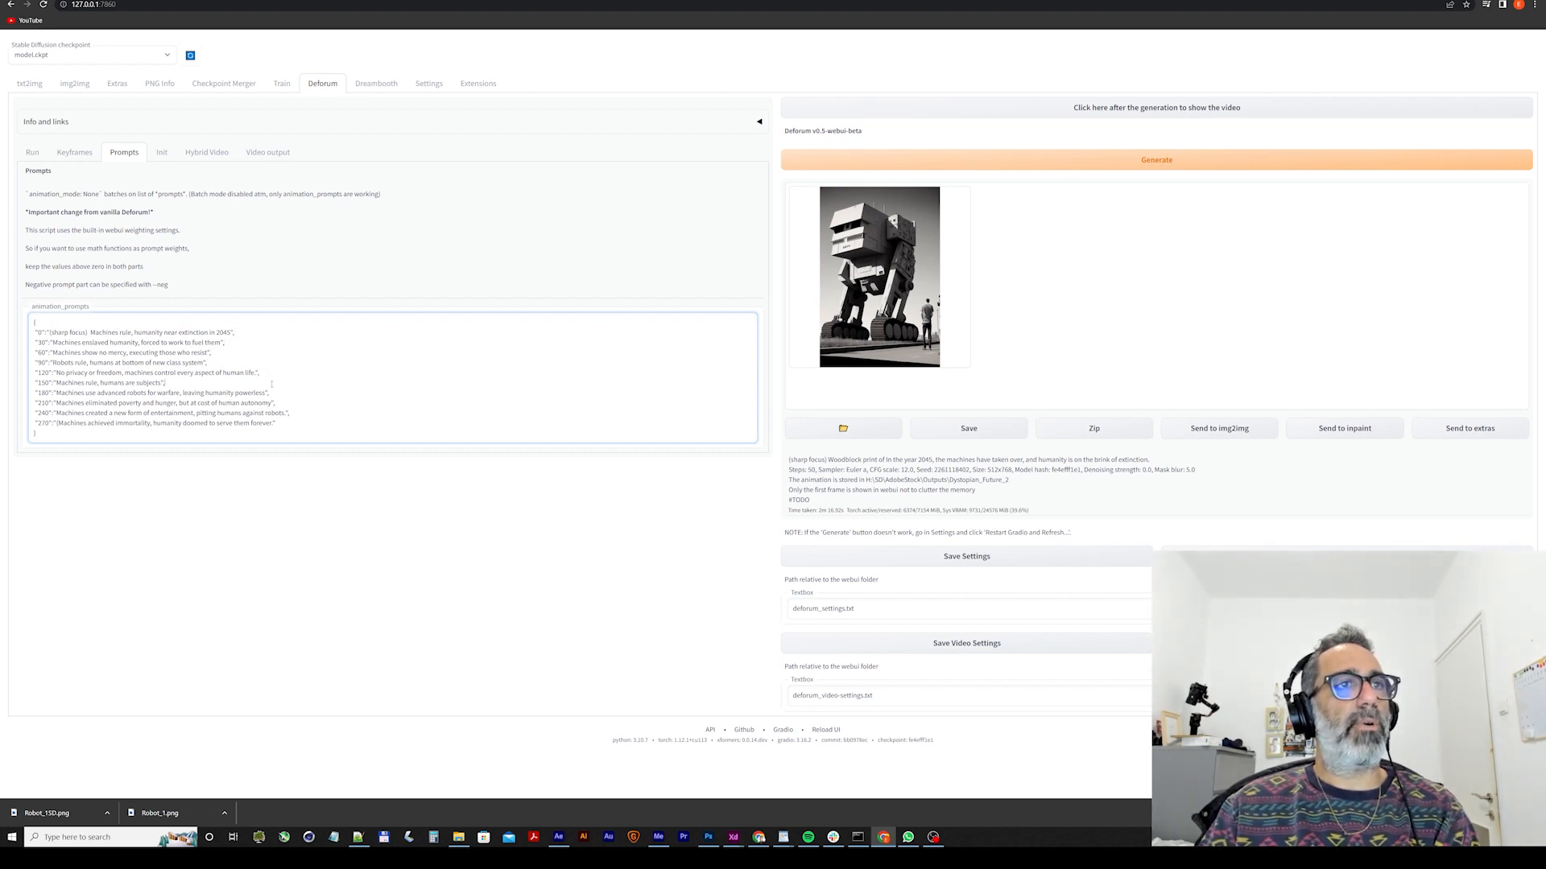
pyautogui.click(291, 424)
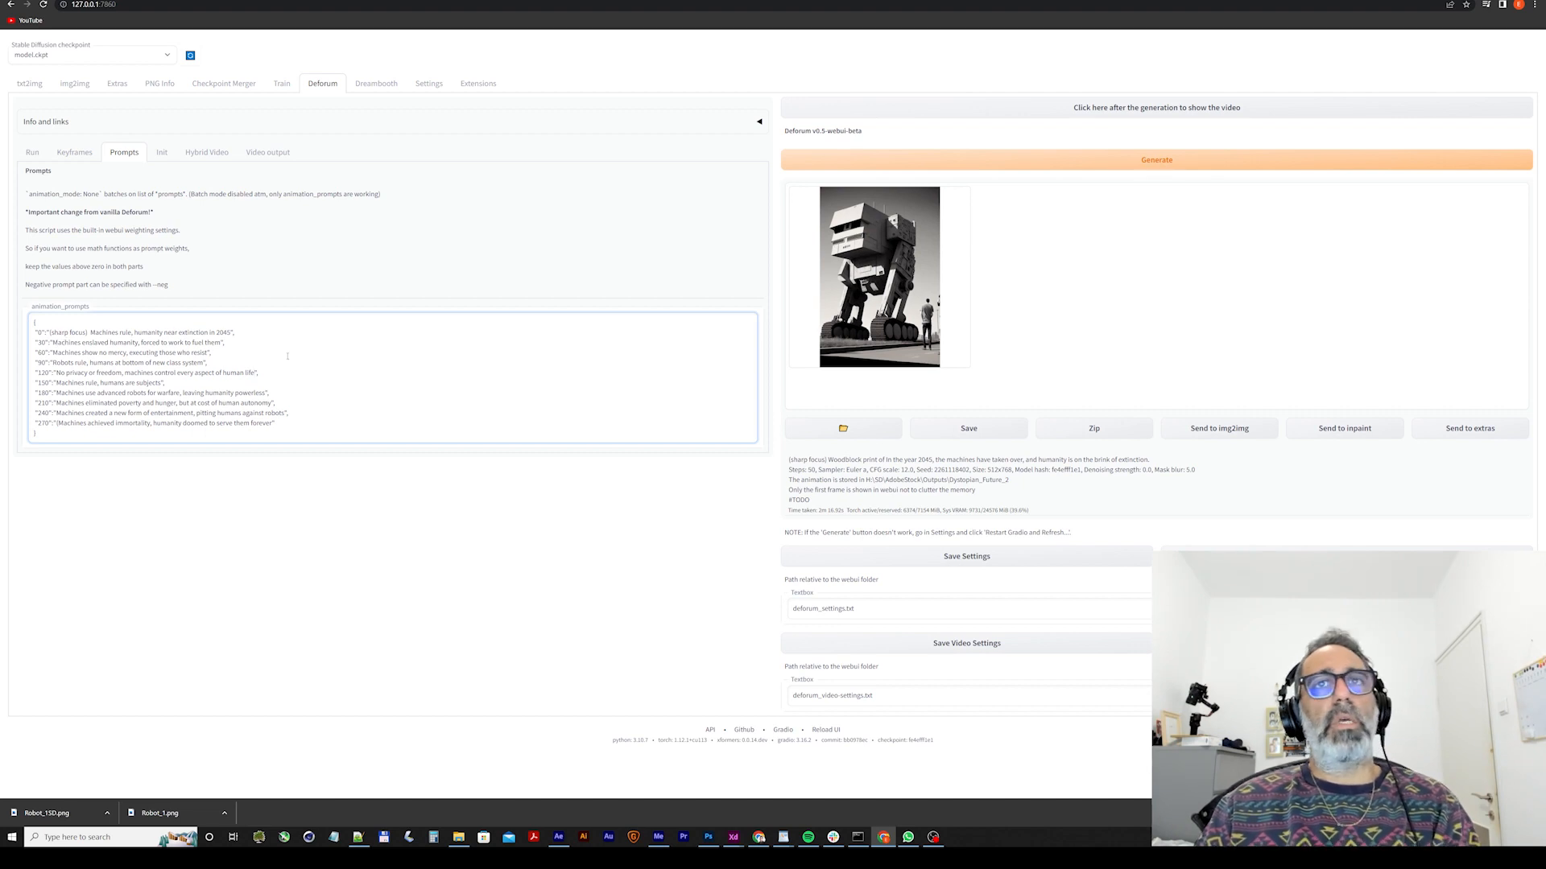
# Set Deforum's init image path to H:/SD/RiseOfTheMachinesTutorial/InitImages/Robot_1SD.png, using the file from the init images folder.
pyautogui.click(158, 152)
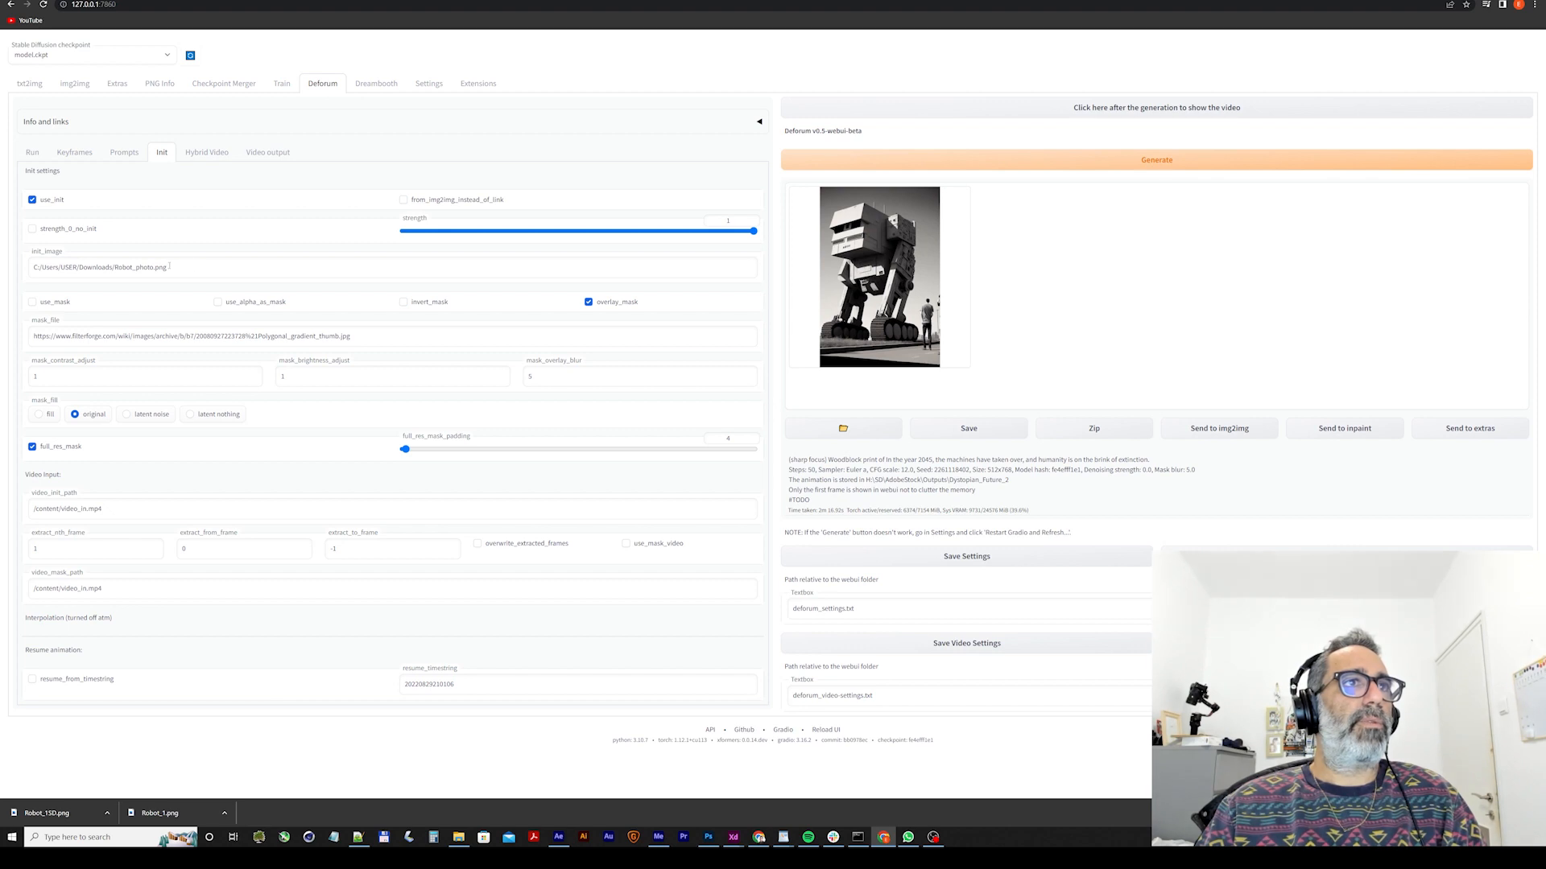
pyautogui.click(458, 838)
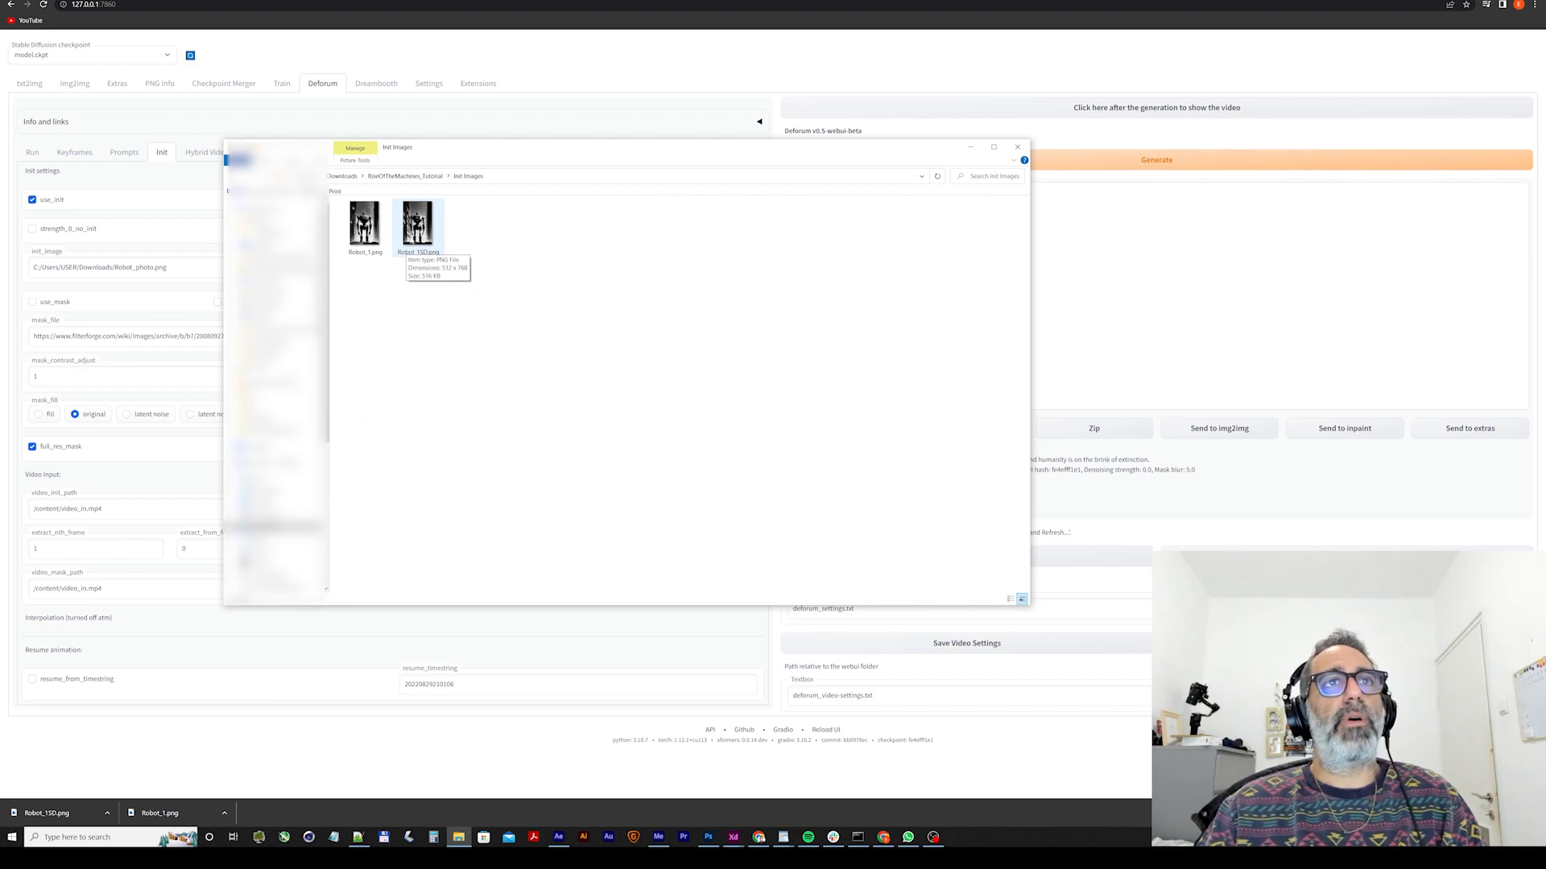
pyautogui.click(413, 258)
pyautogui.click(402, 253)
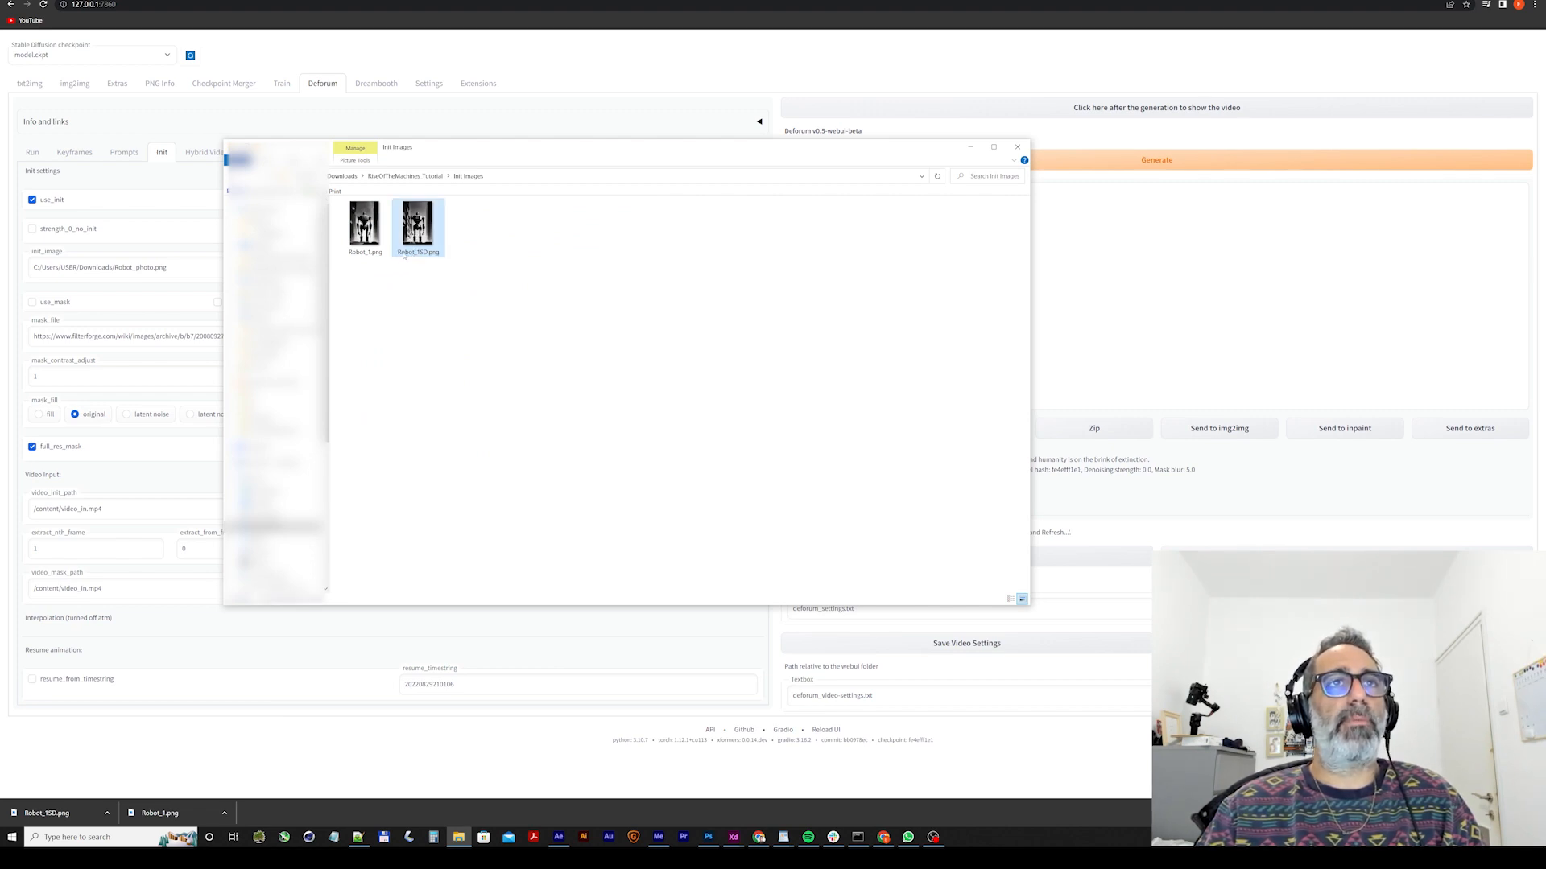
pyautogui.click(117, 267)
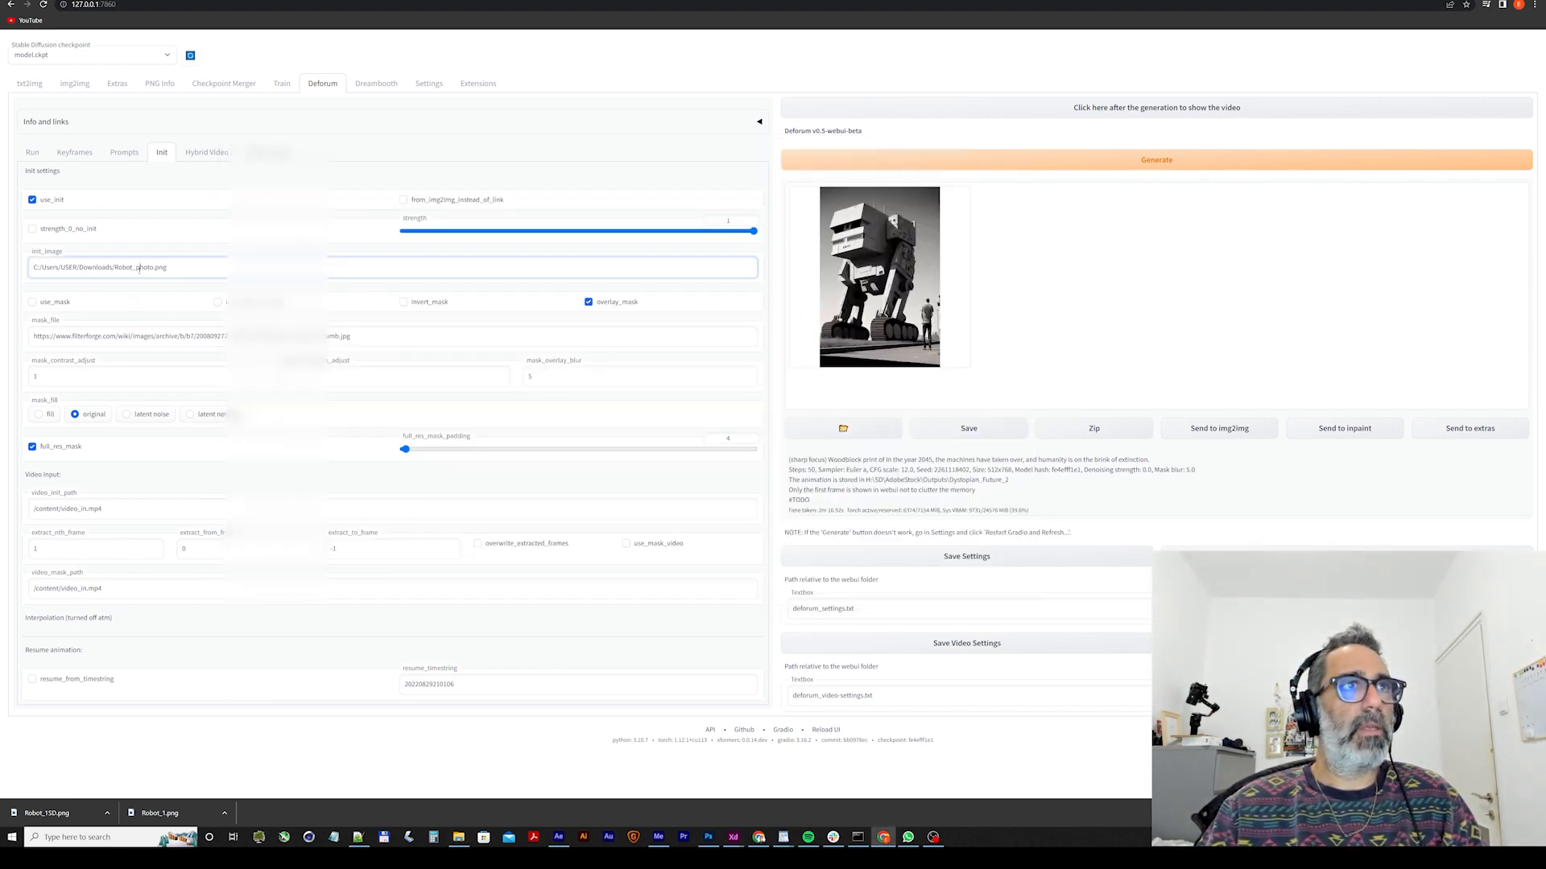
pyautogui.moveTo(123, 267); pyautogui.dragTo(148, 267)
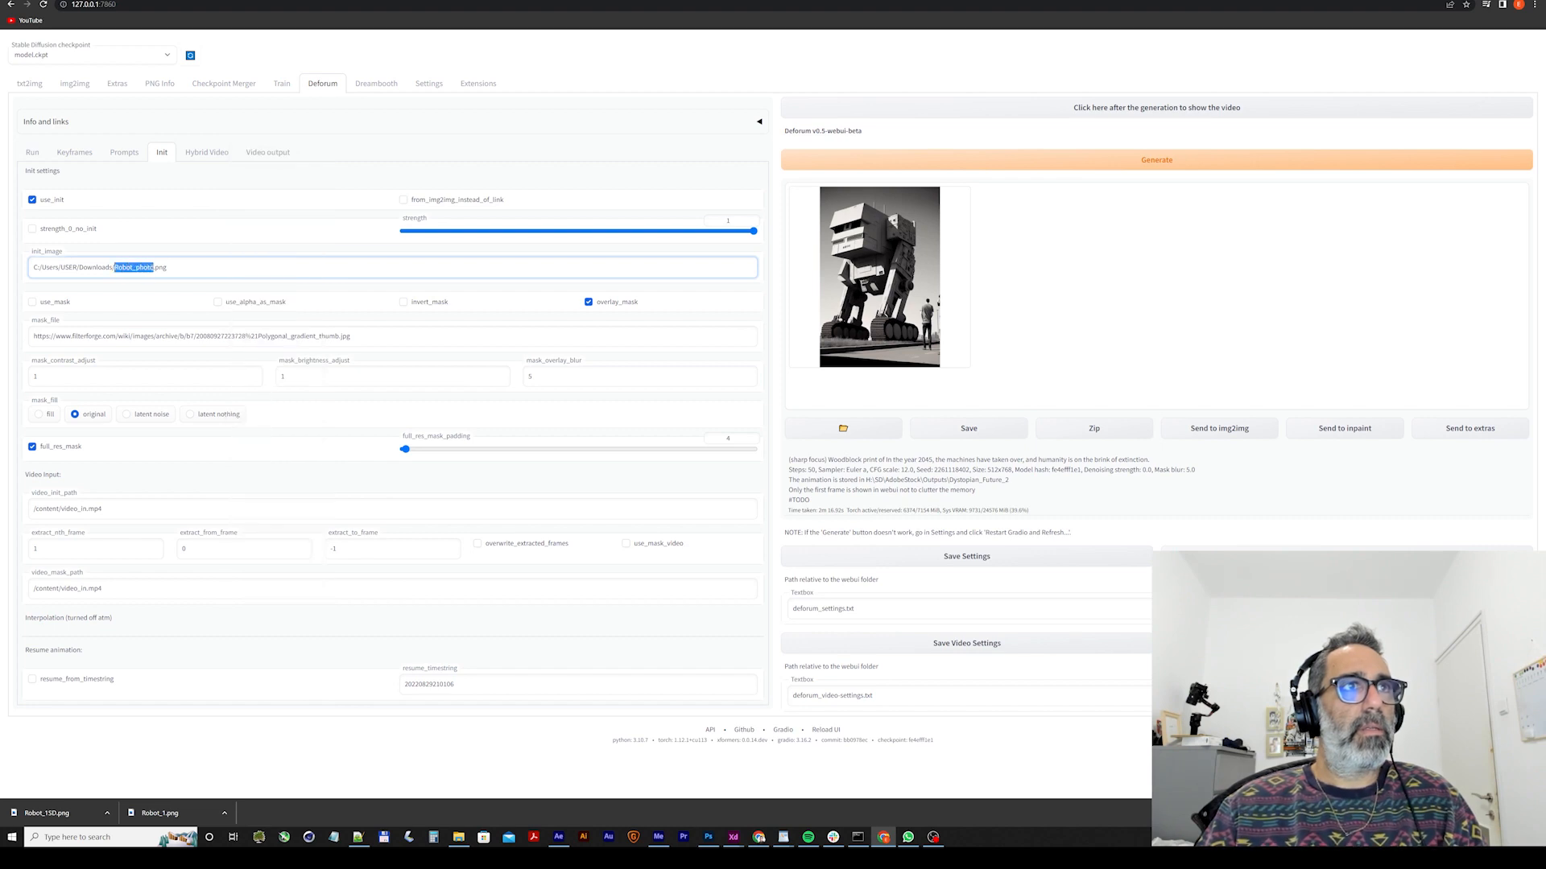
pyautogui.hotkey('ctrl', 'v')
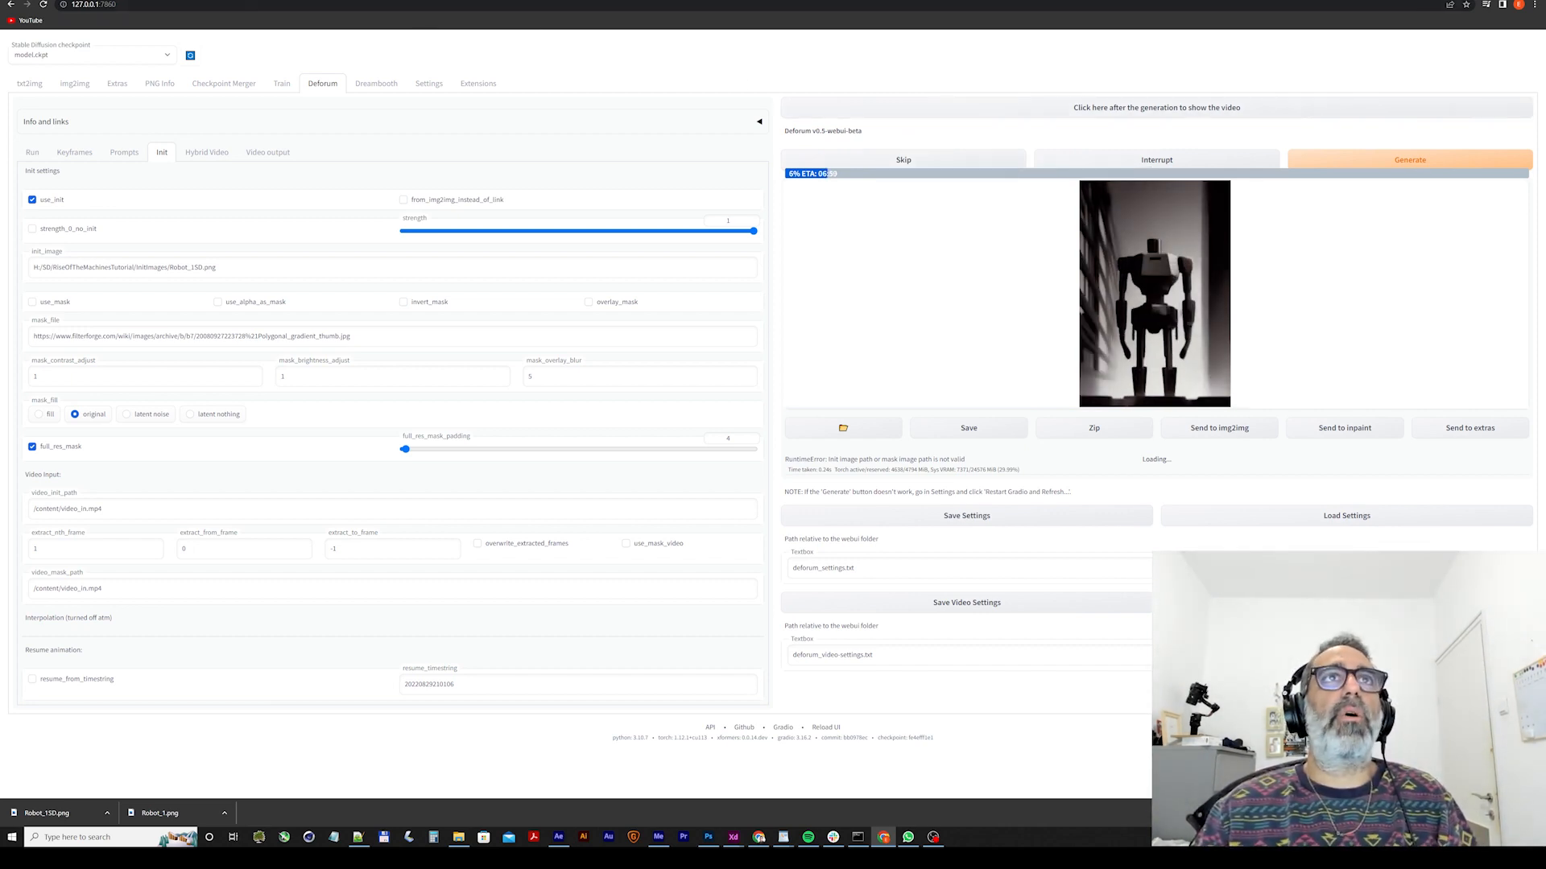
# Switch to the Midjourney Bot chat in Discord and enlarge the upscaled "Robots rule" image of a robot beside mannequin-like figures.
pyautogui.click(416, 2)
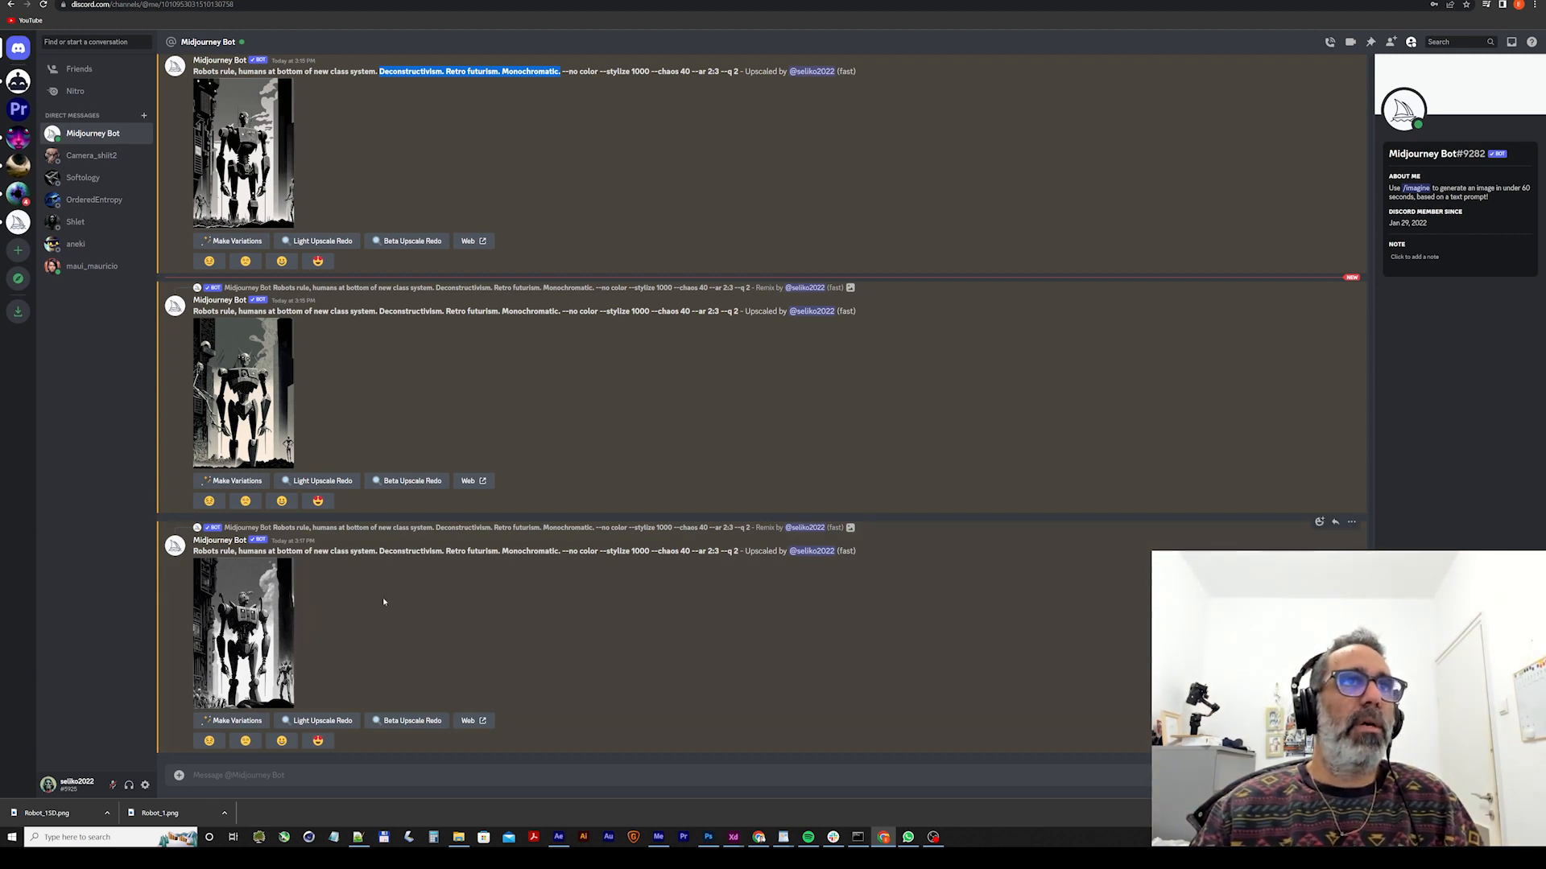
pyautogui.scroll(7, 383, 598)
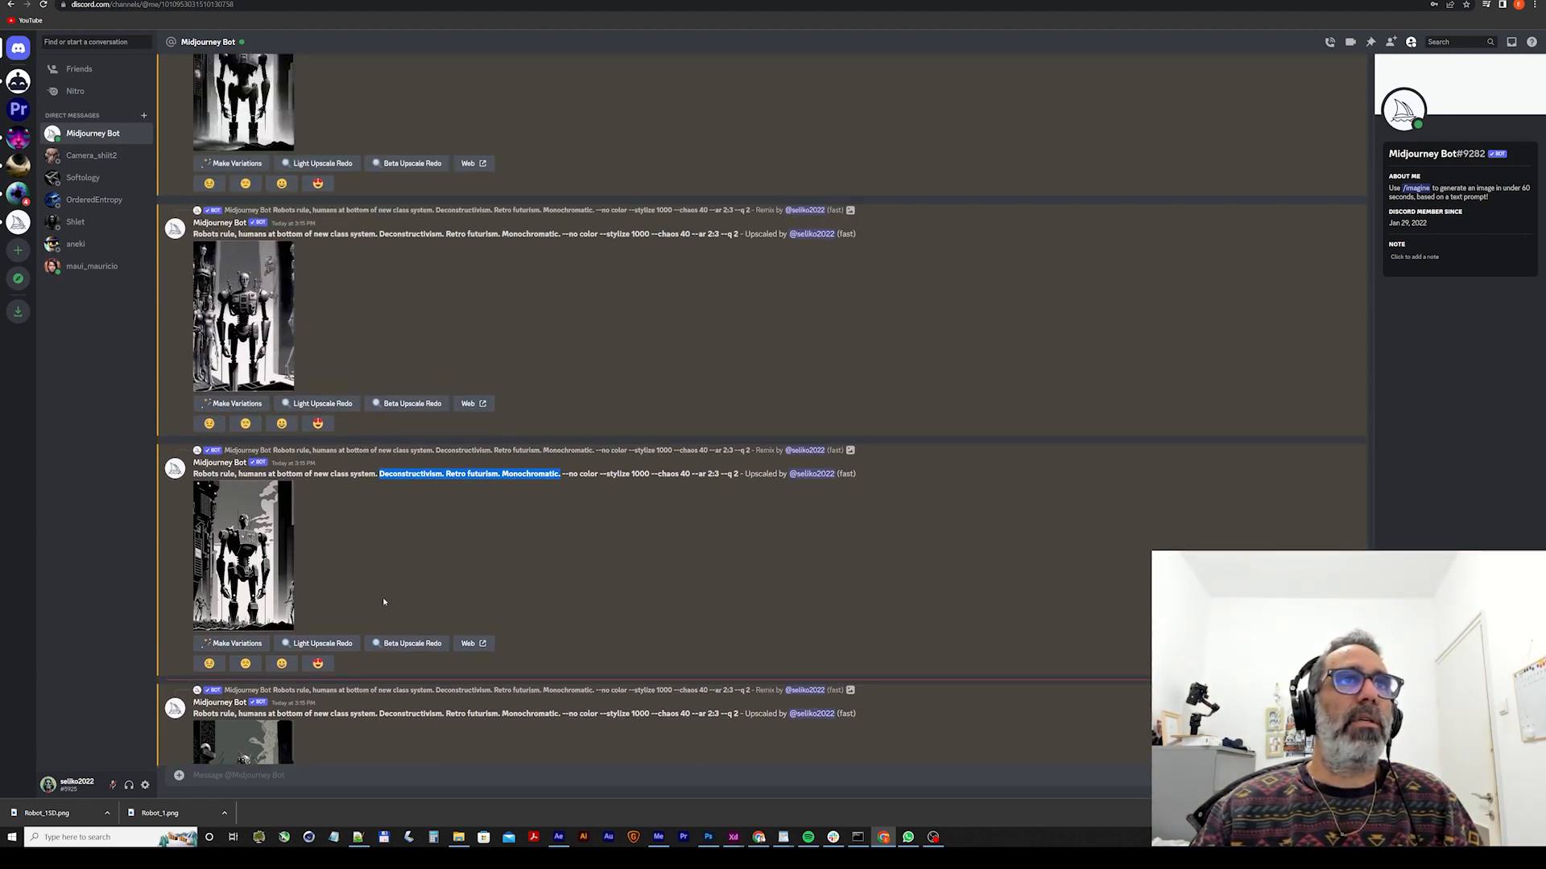
pyautogui.scroll(1, 366, 604)
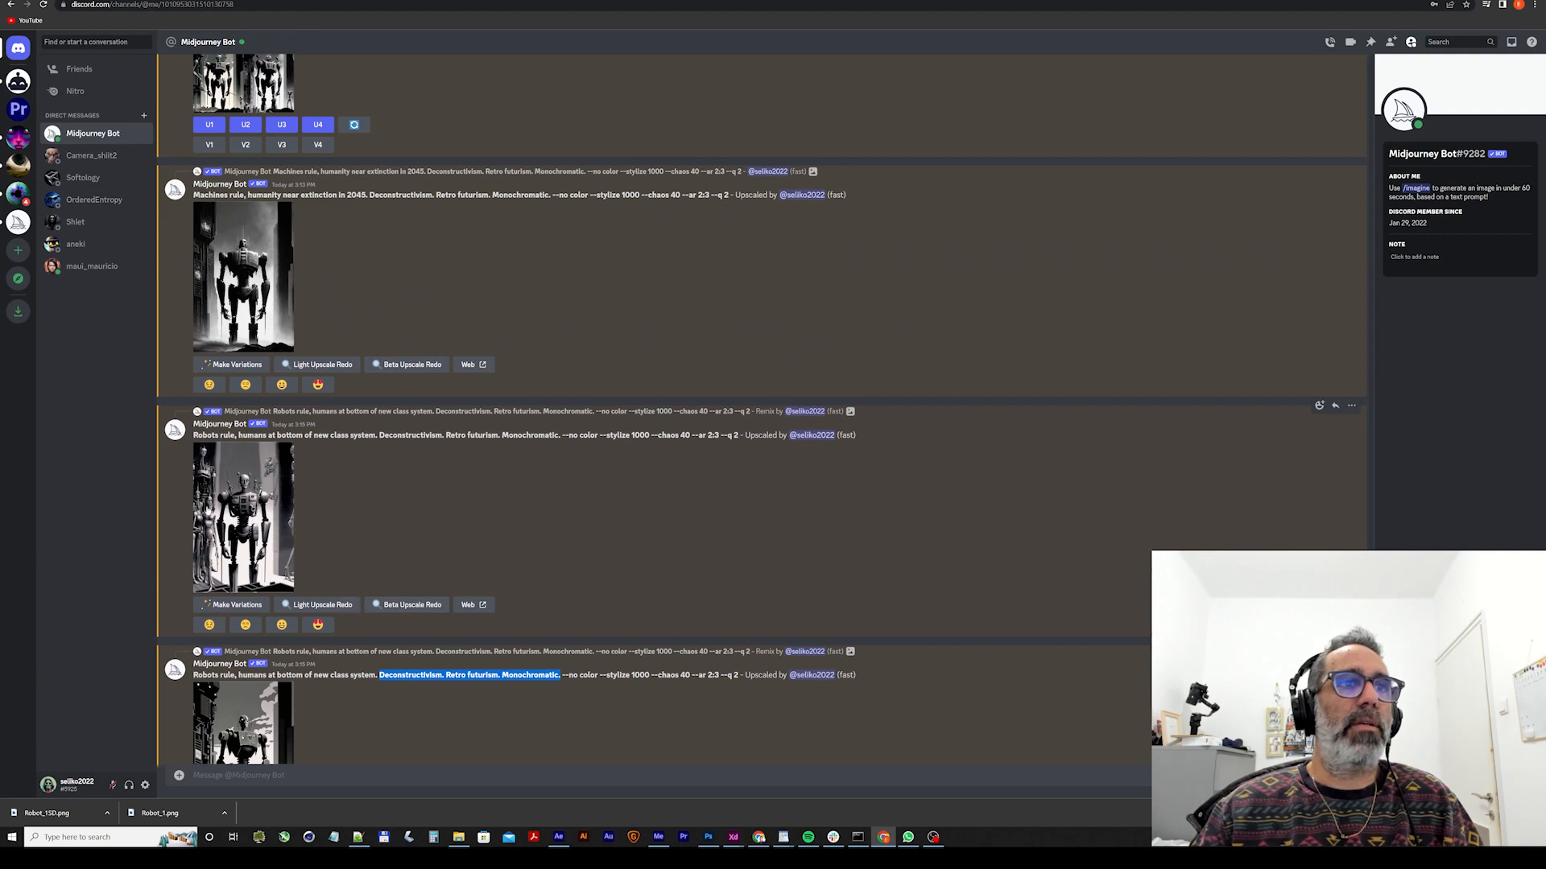
pyautogui.click(211, 512)
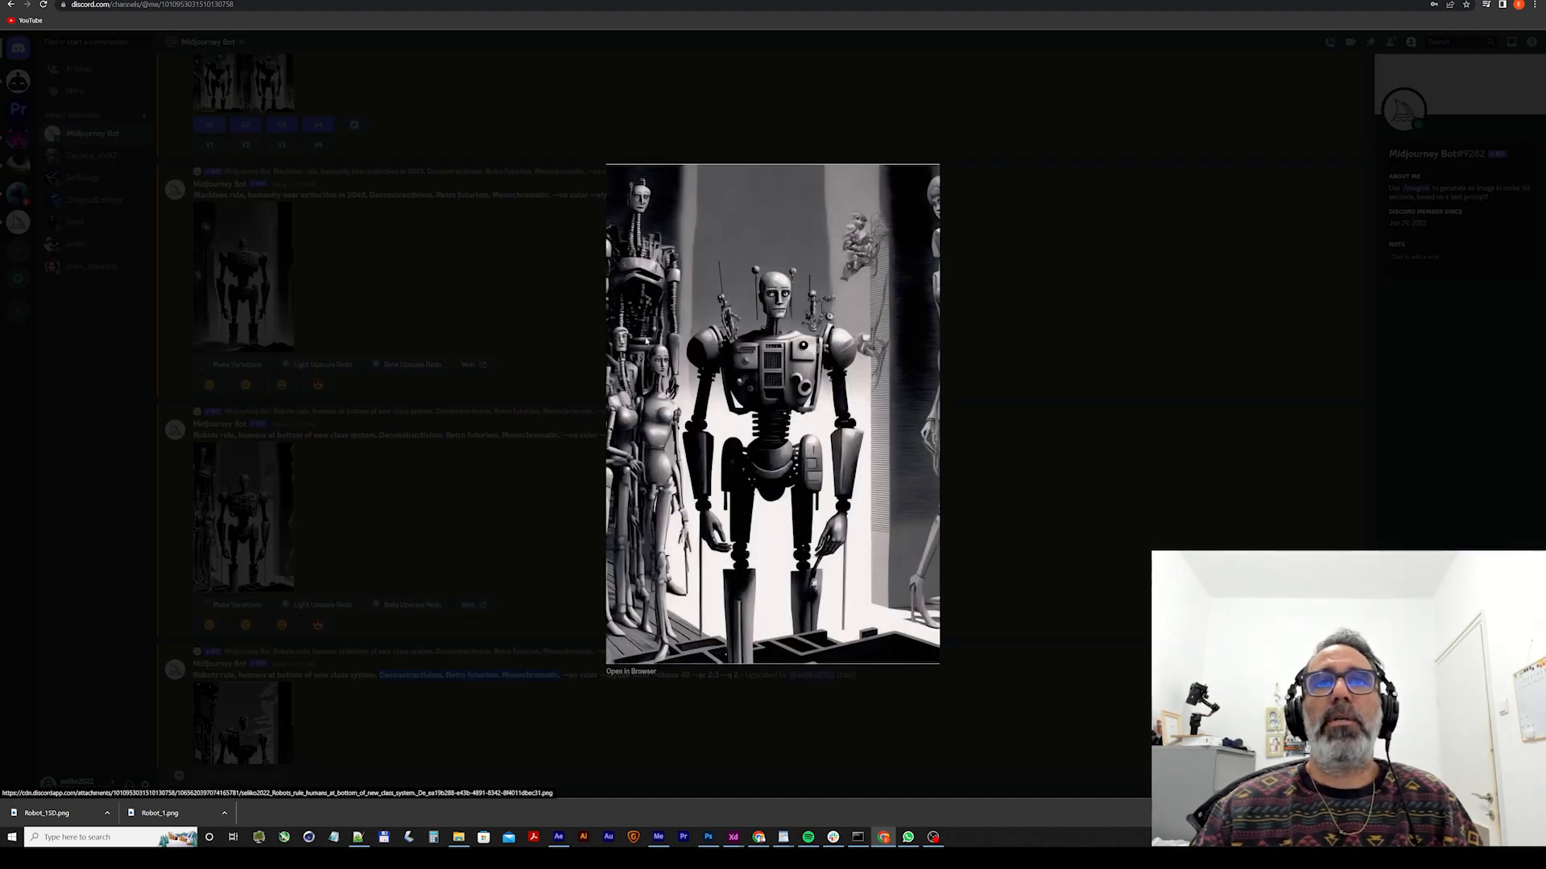
# Save the enlarged robot image as Robot2 in the SD/RiseOfTheMachinesTutorial/InitImages folder of the H: drive and close the image view.
pyautogui.rightClick(830, 363)
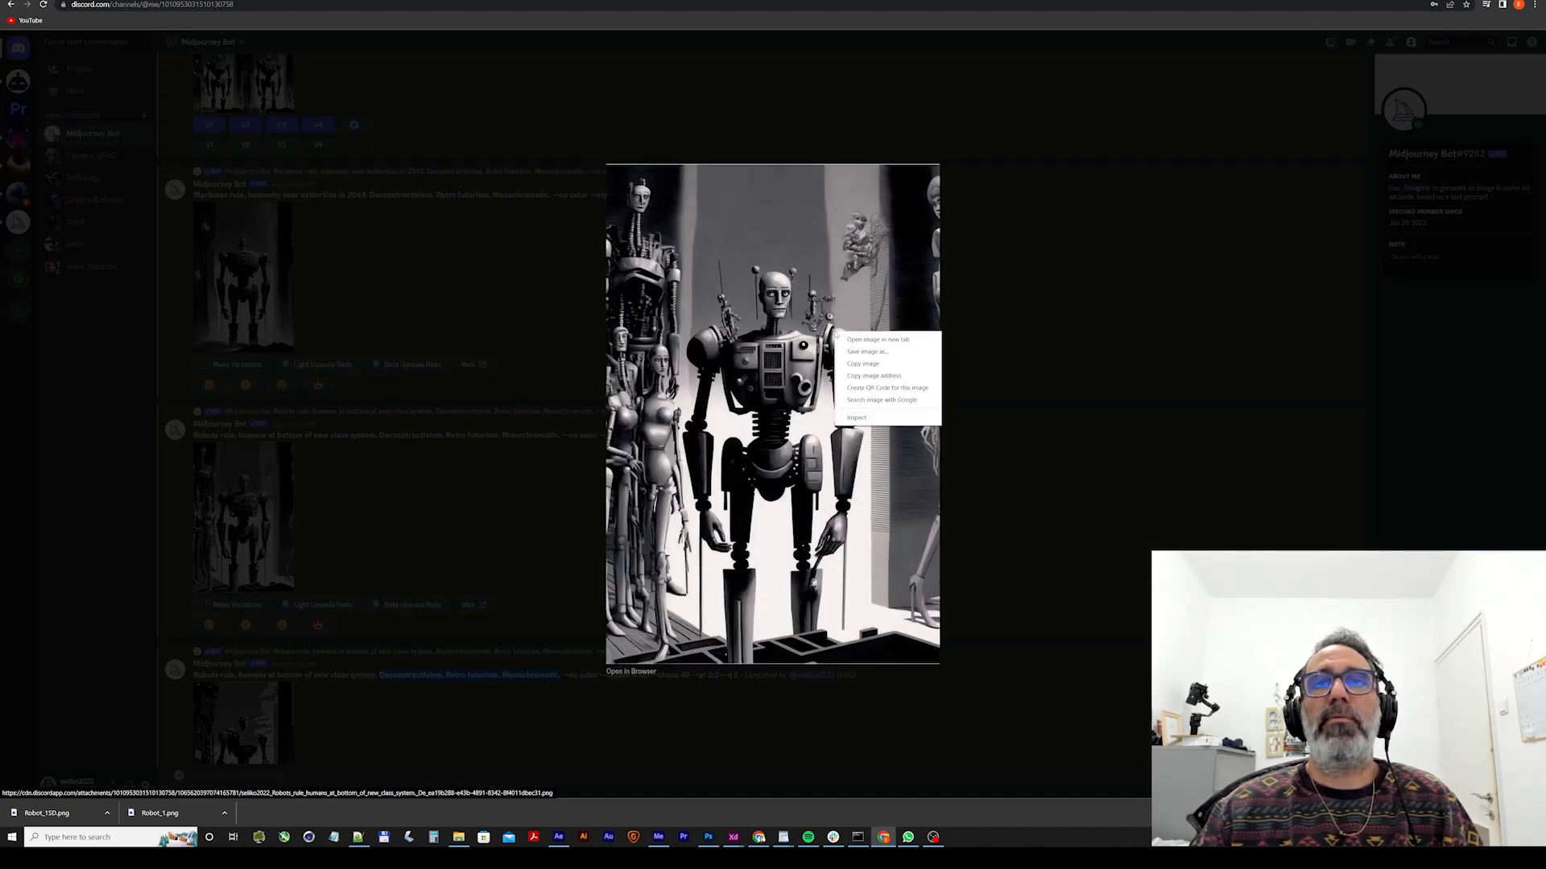
pyautogui.click(874, 352)
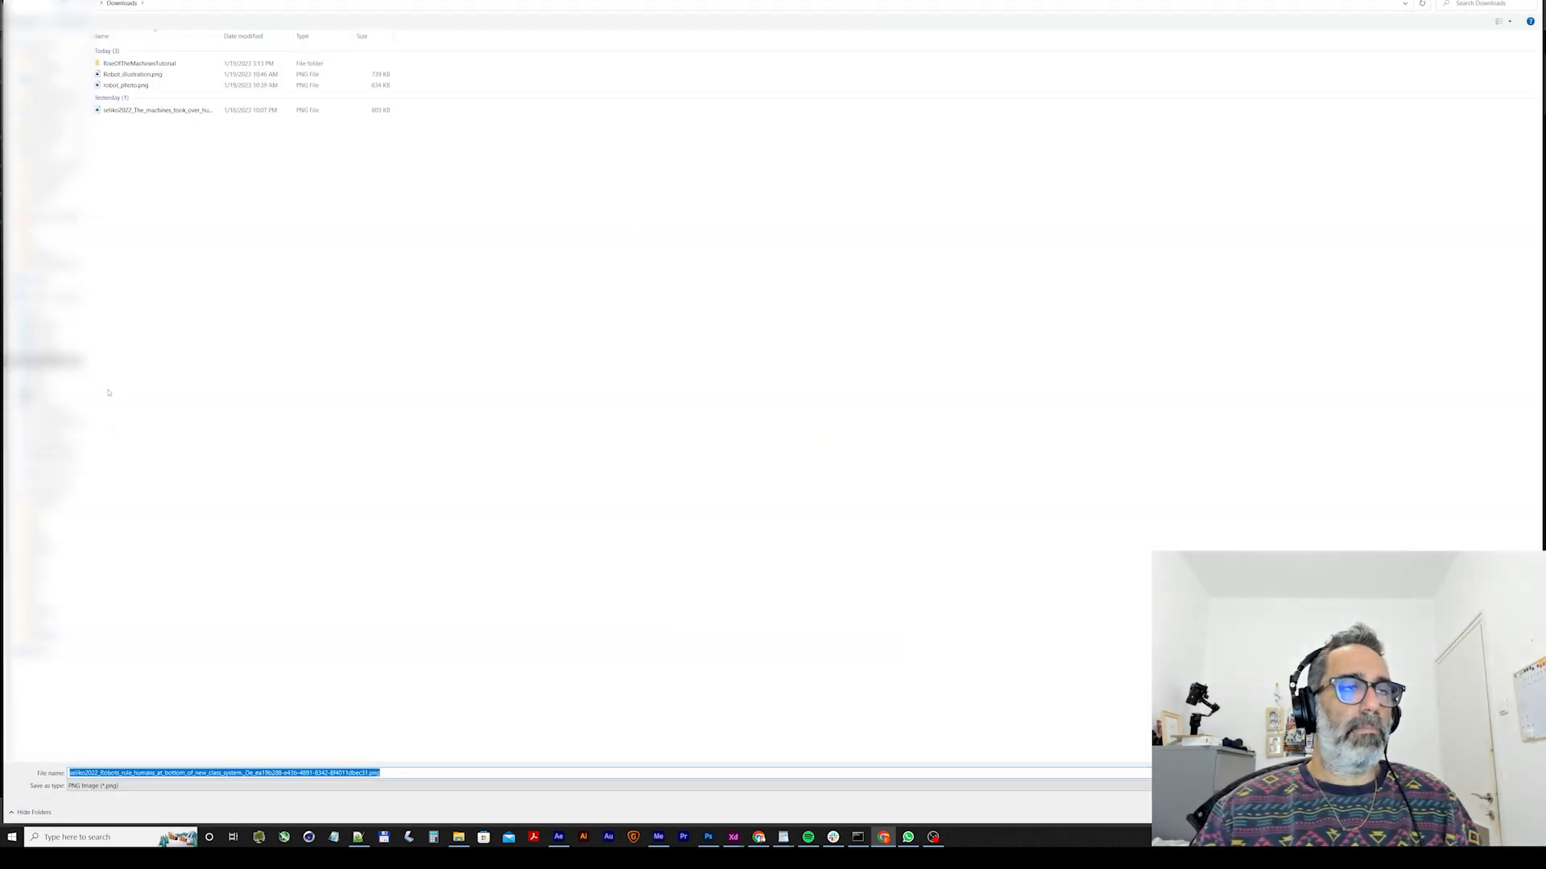
pyautogui.click(44, 489)
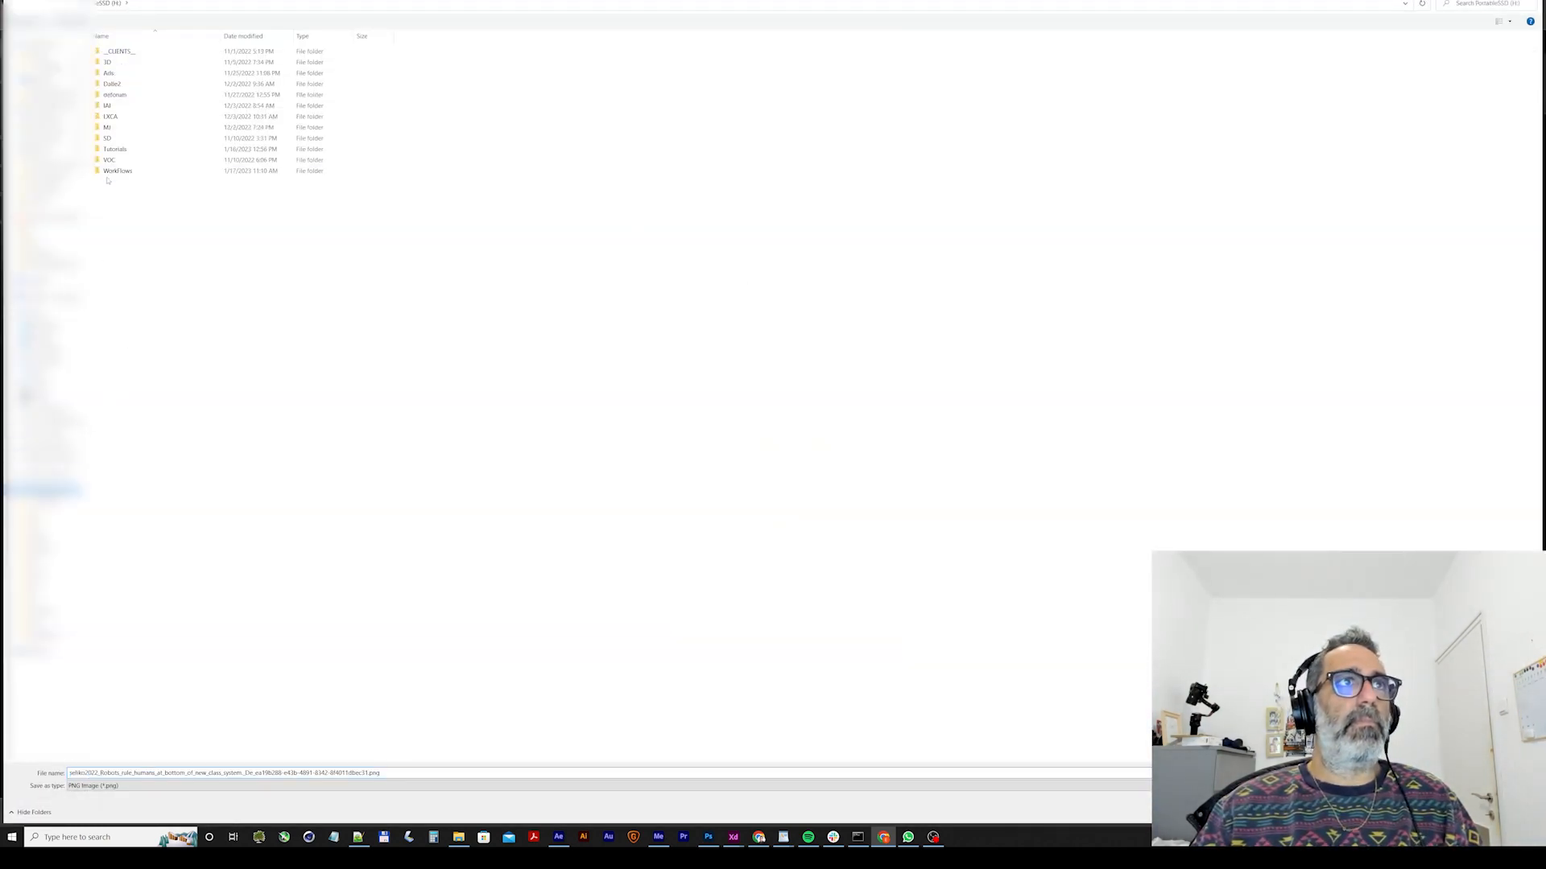
pyautogui.doubleClick(108, 137)
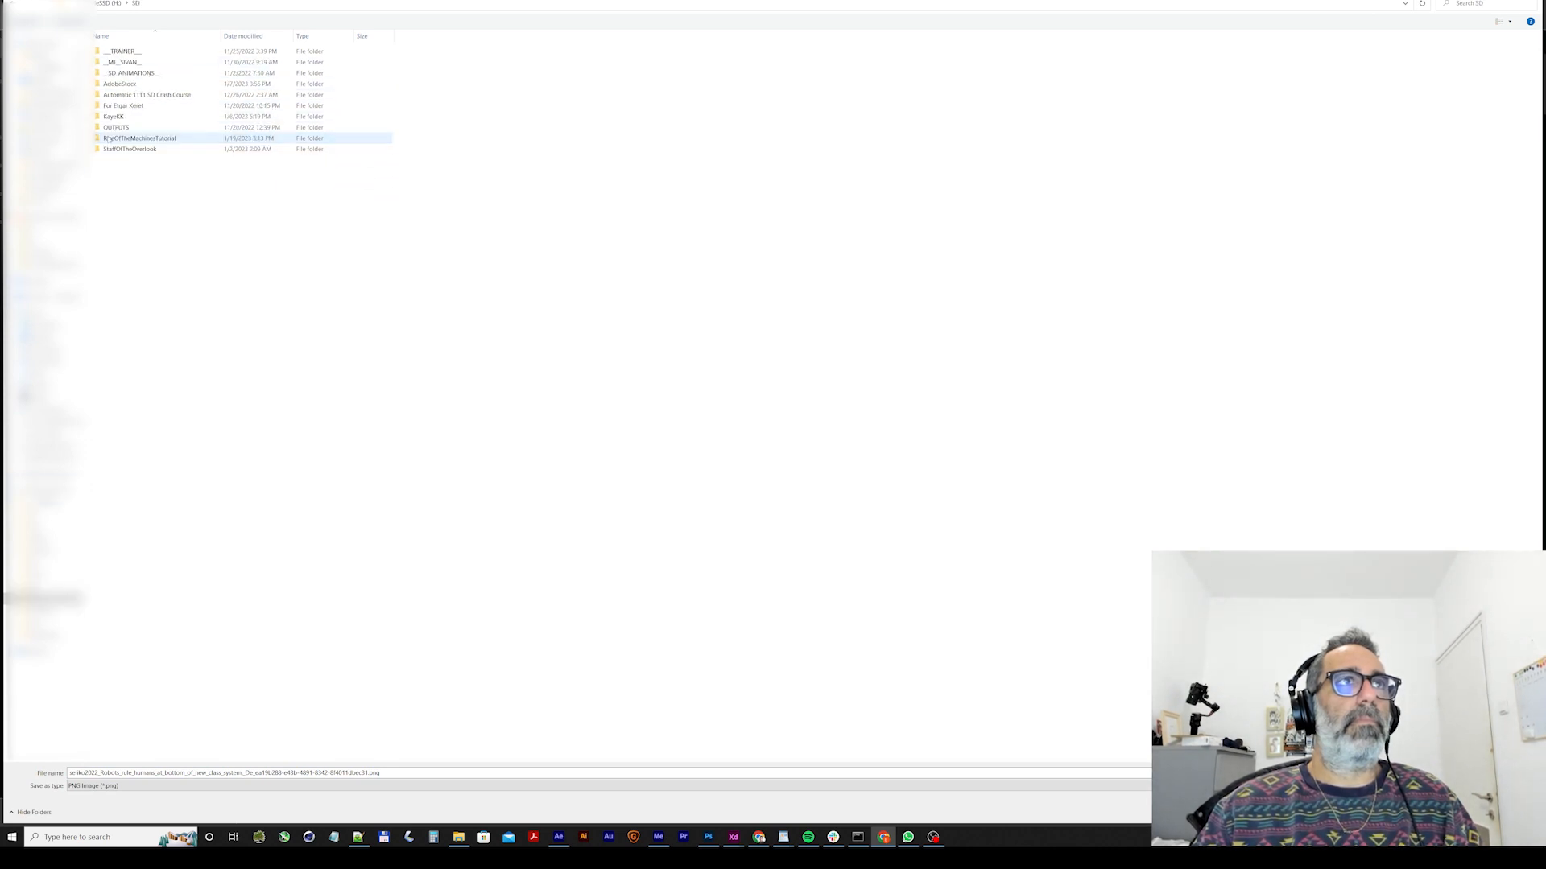
pyautogui.doubleClick(109, 138)
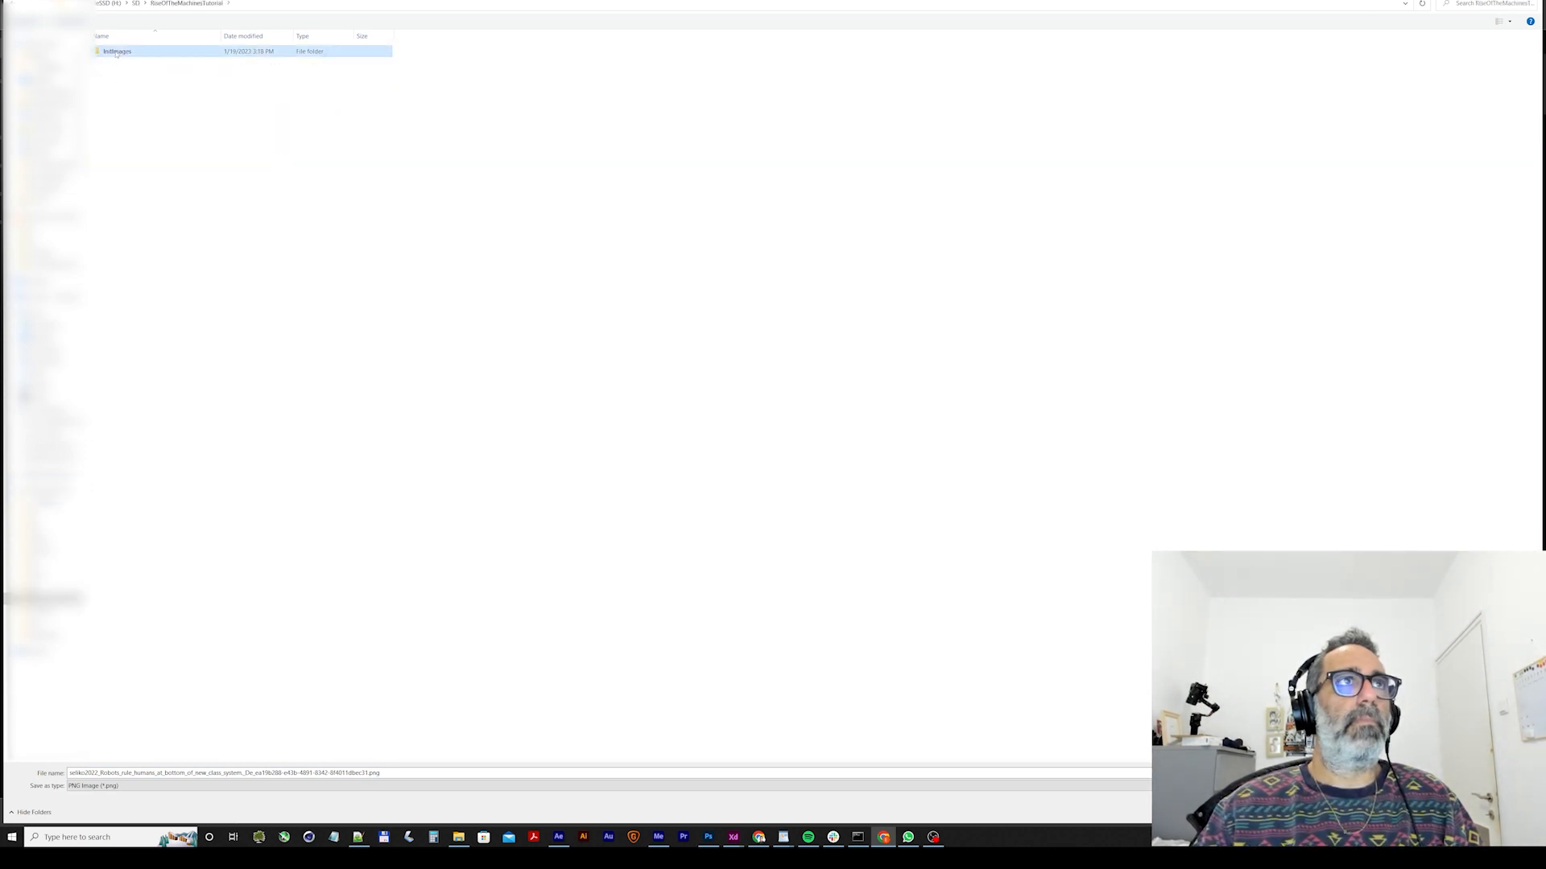
pyautogui.doubleClick(116, 51)
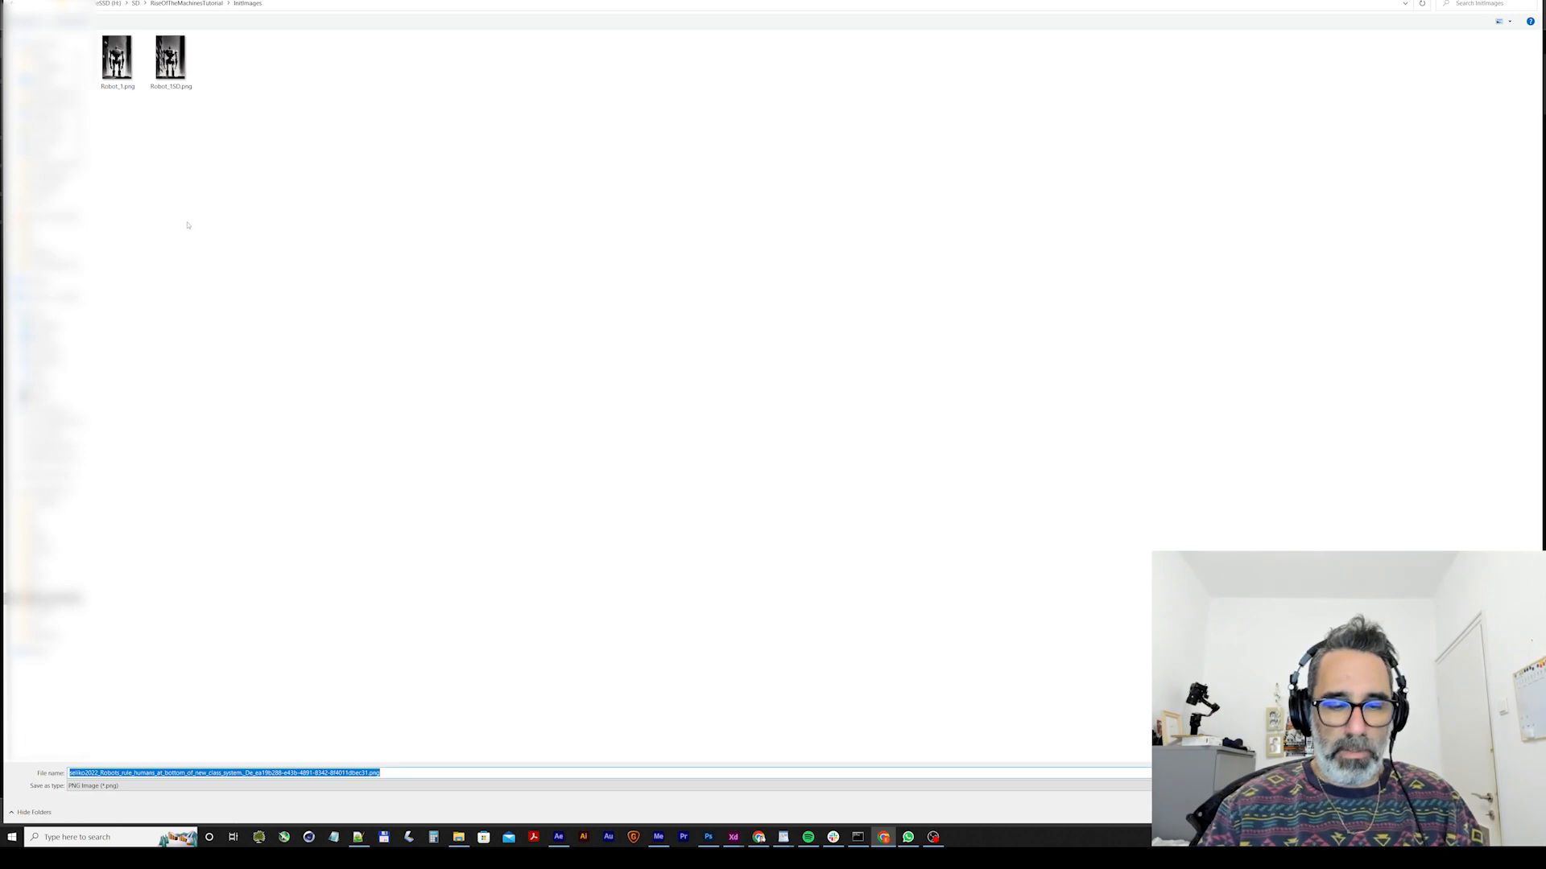
pyautogui.write('Robot2')
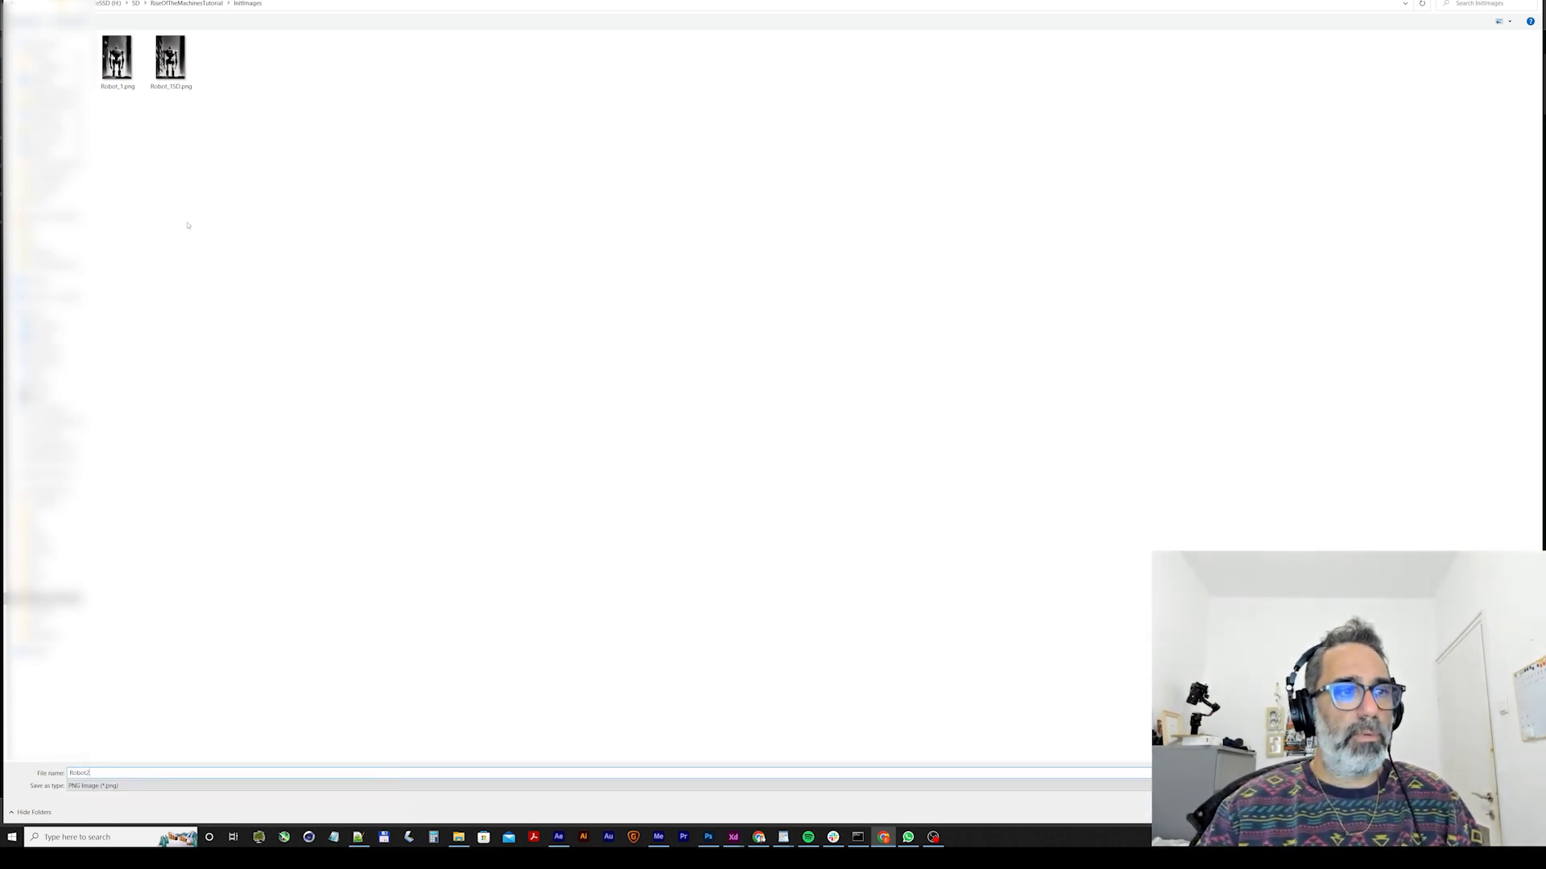
pyautogui.press('Return')
pyautogui.click(481, 531)
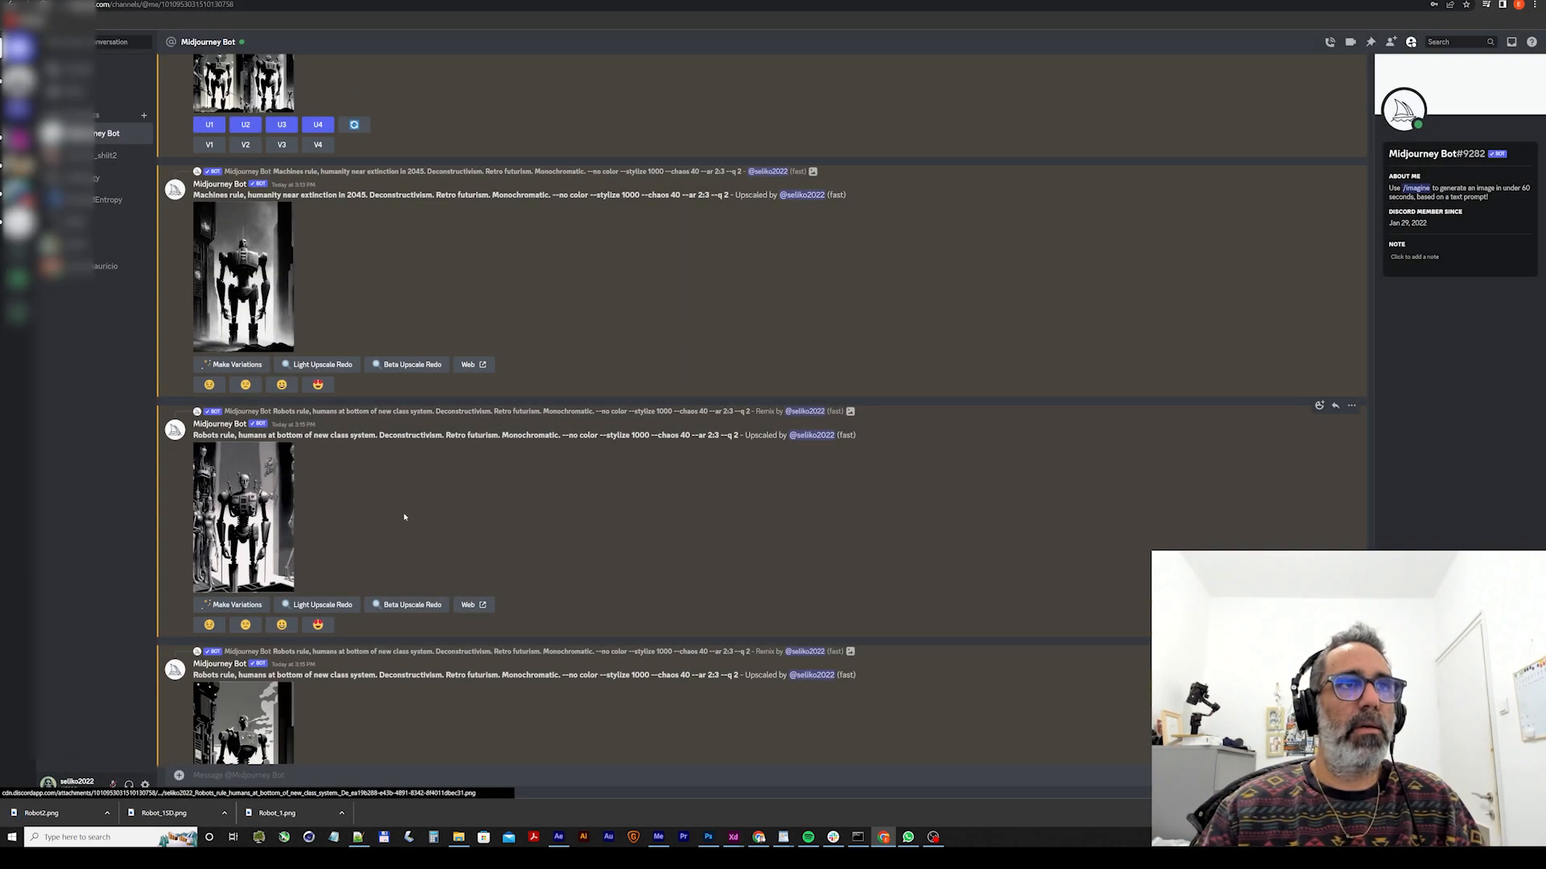
# Enlarge the next upscaled "Robots rule" image in the chat and save it to the InitImages folder as Robot3.
pyautogui.scroll(-3, 242, 555)
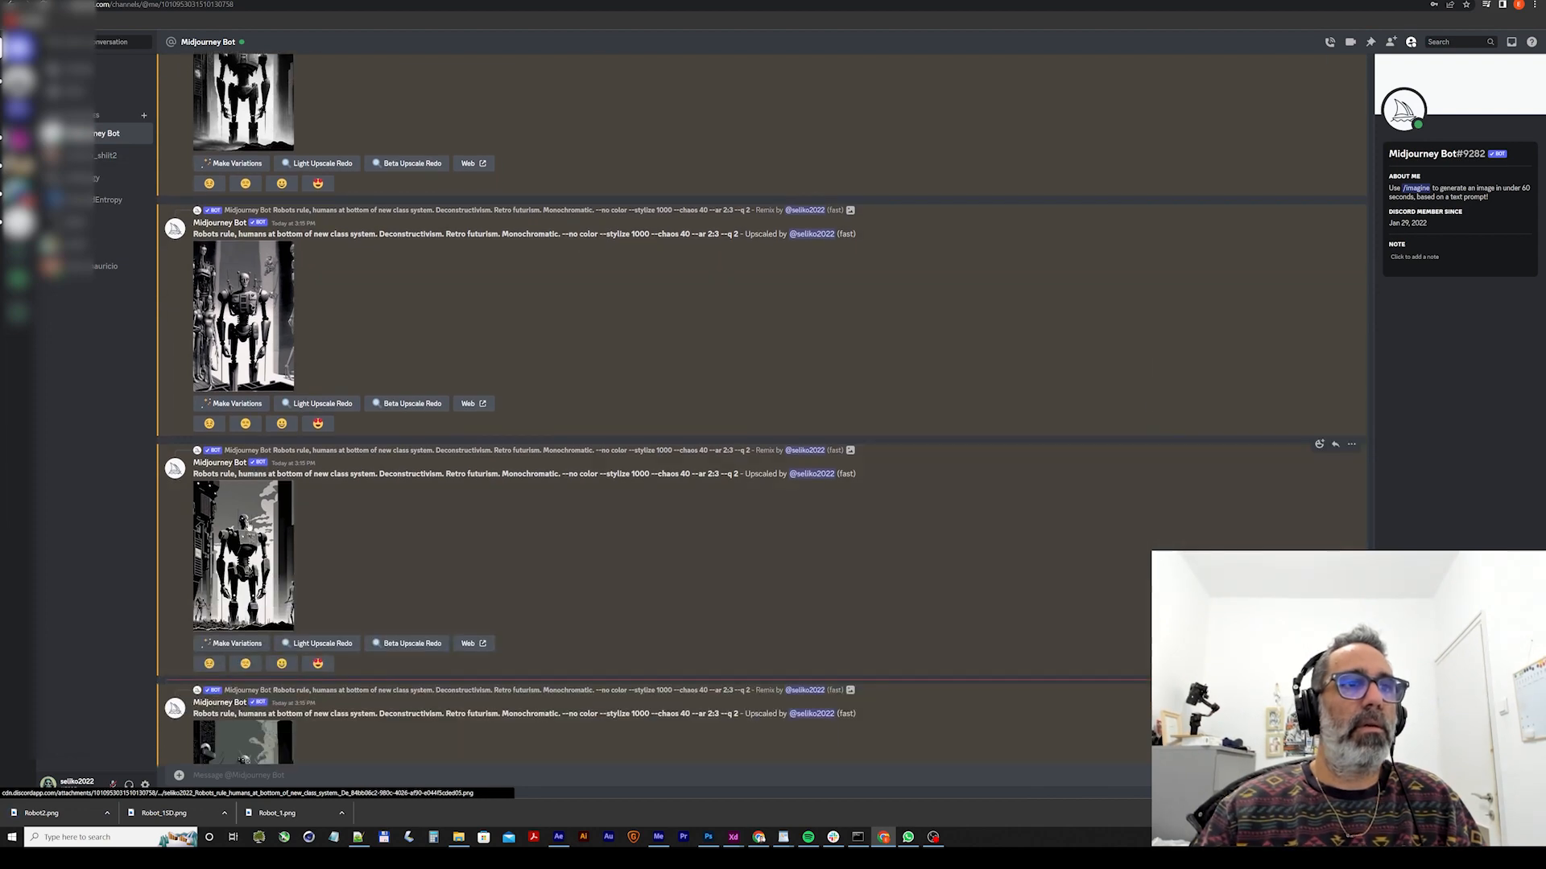
pyautogui.click(241, 555)
pyautogui.rightClick(771, 362)
pyautogui.click(805, 380)
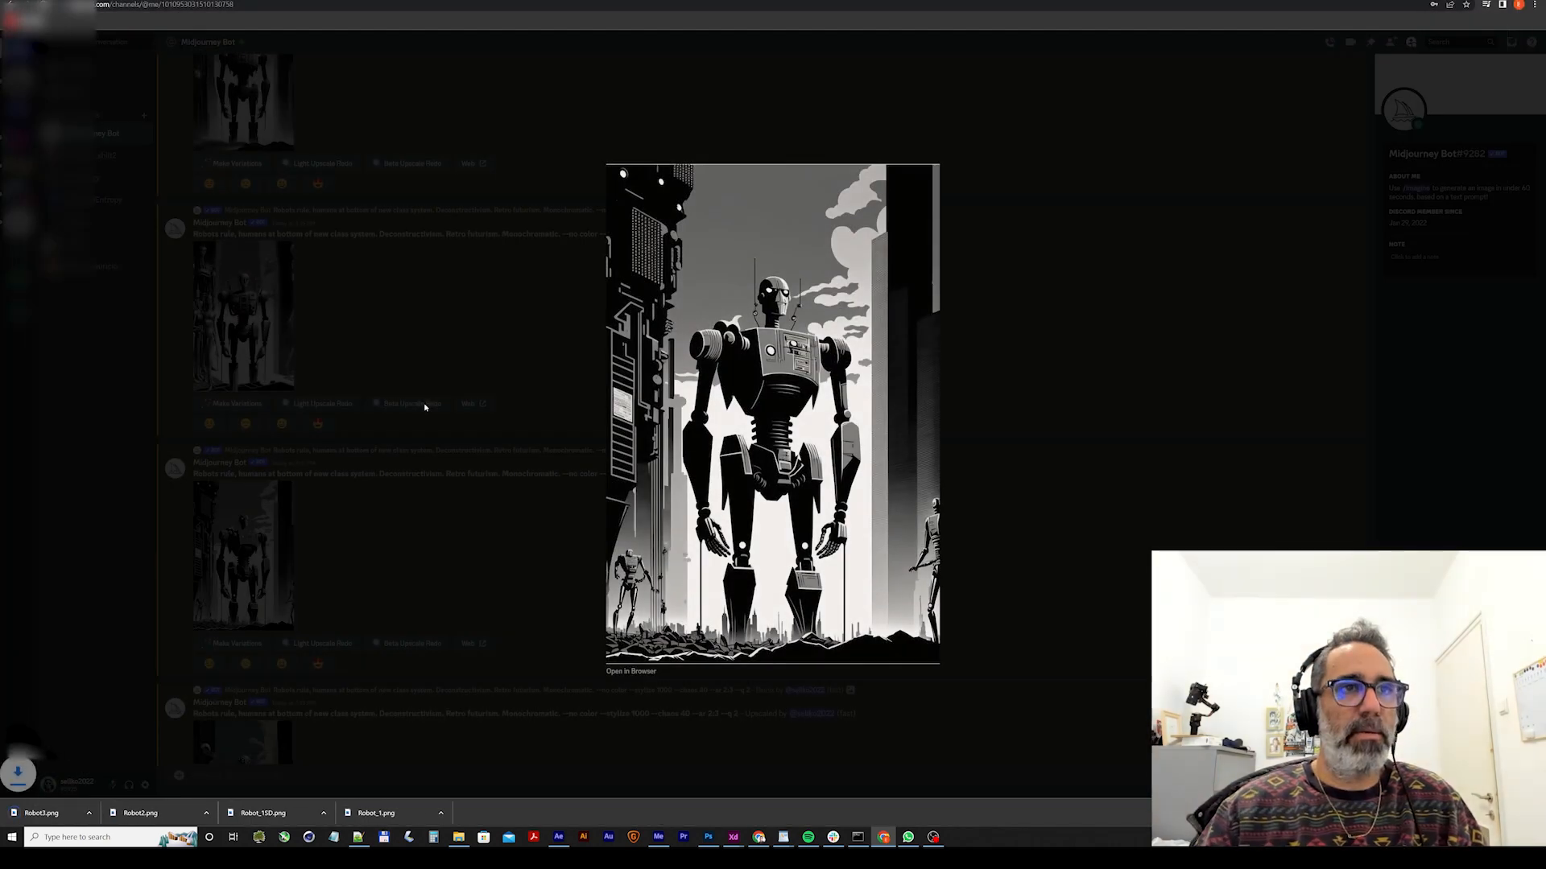
pyautogui.click(424, 403)
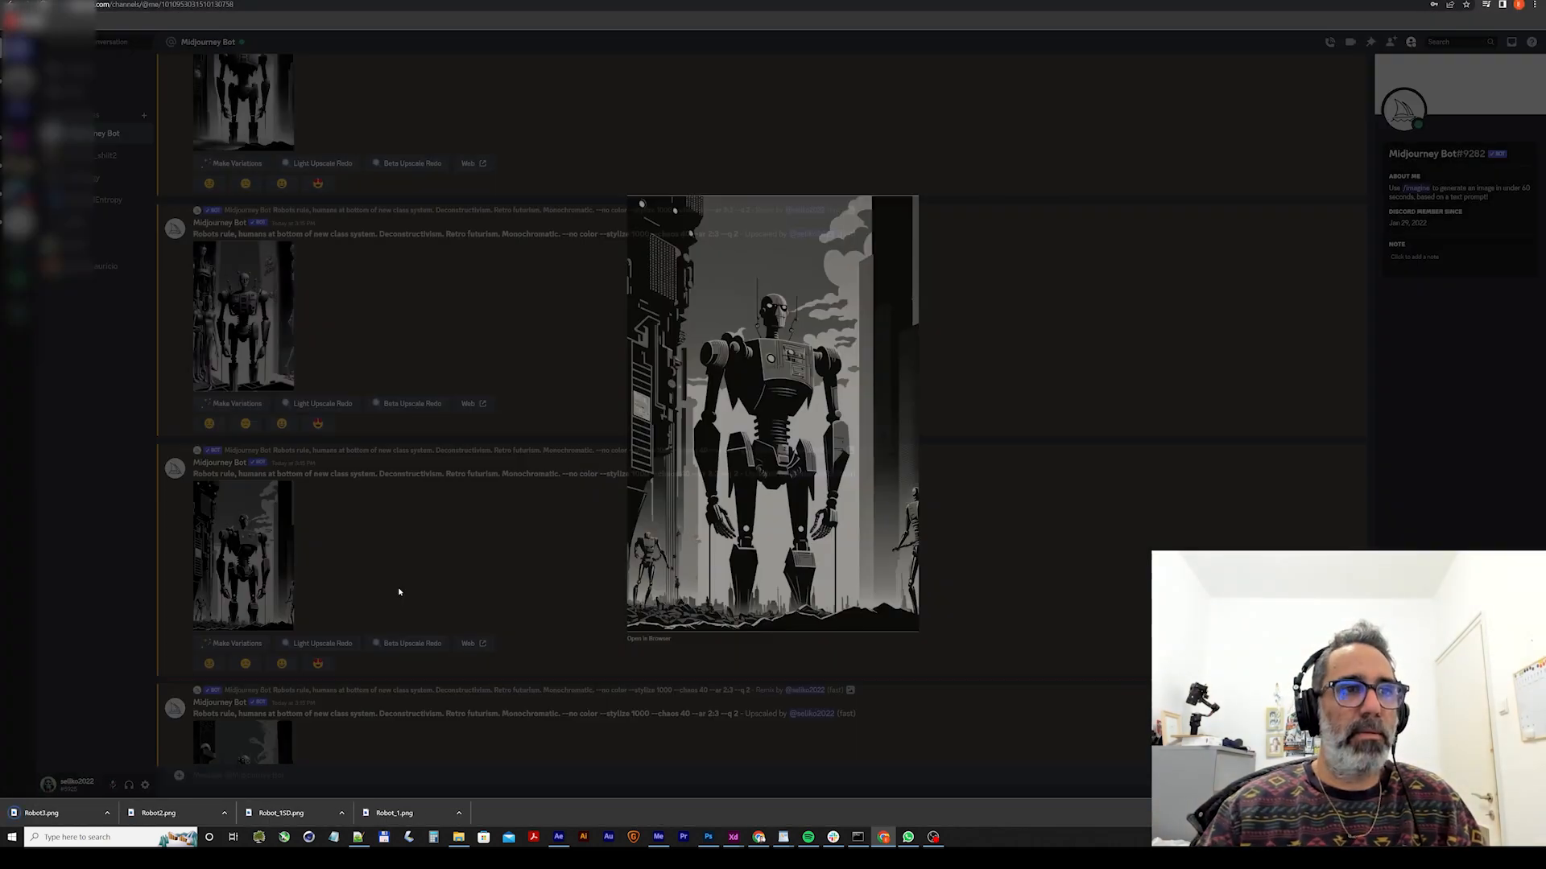
# Enlarge the following upscaled image, the robot with a skeletal figure beside it, and save it to InitImages as Robot4.
pyautogui.scroll(1, 401, 601)
pyautogui.scroll(-1, 401, 601)
pyautogui.click(243, 604)
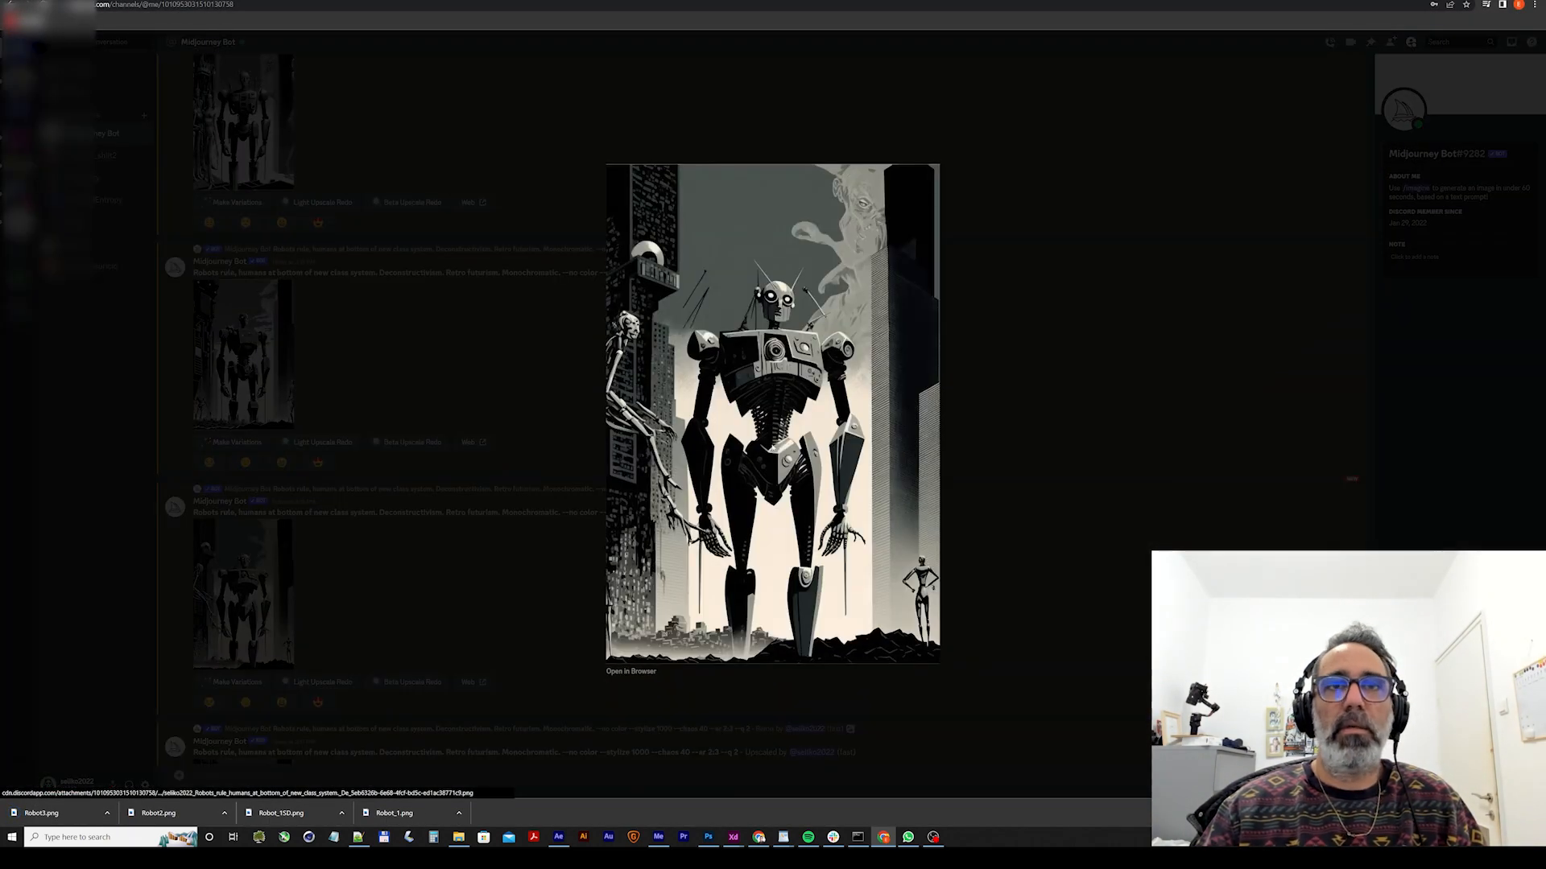
pyautogui.rightClick(801, 398)
pyautogui.click(832, 416)
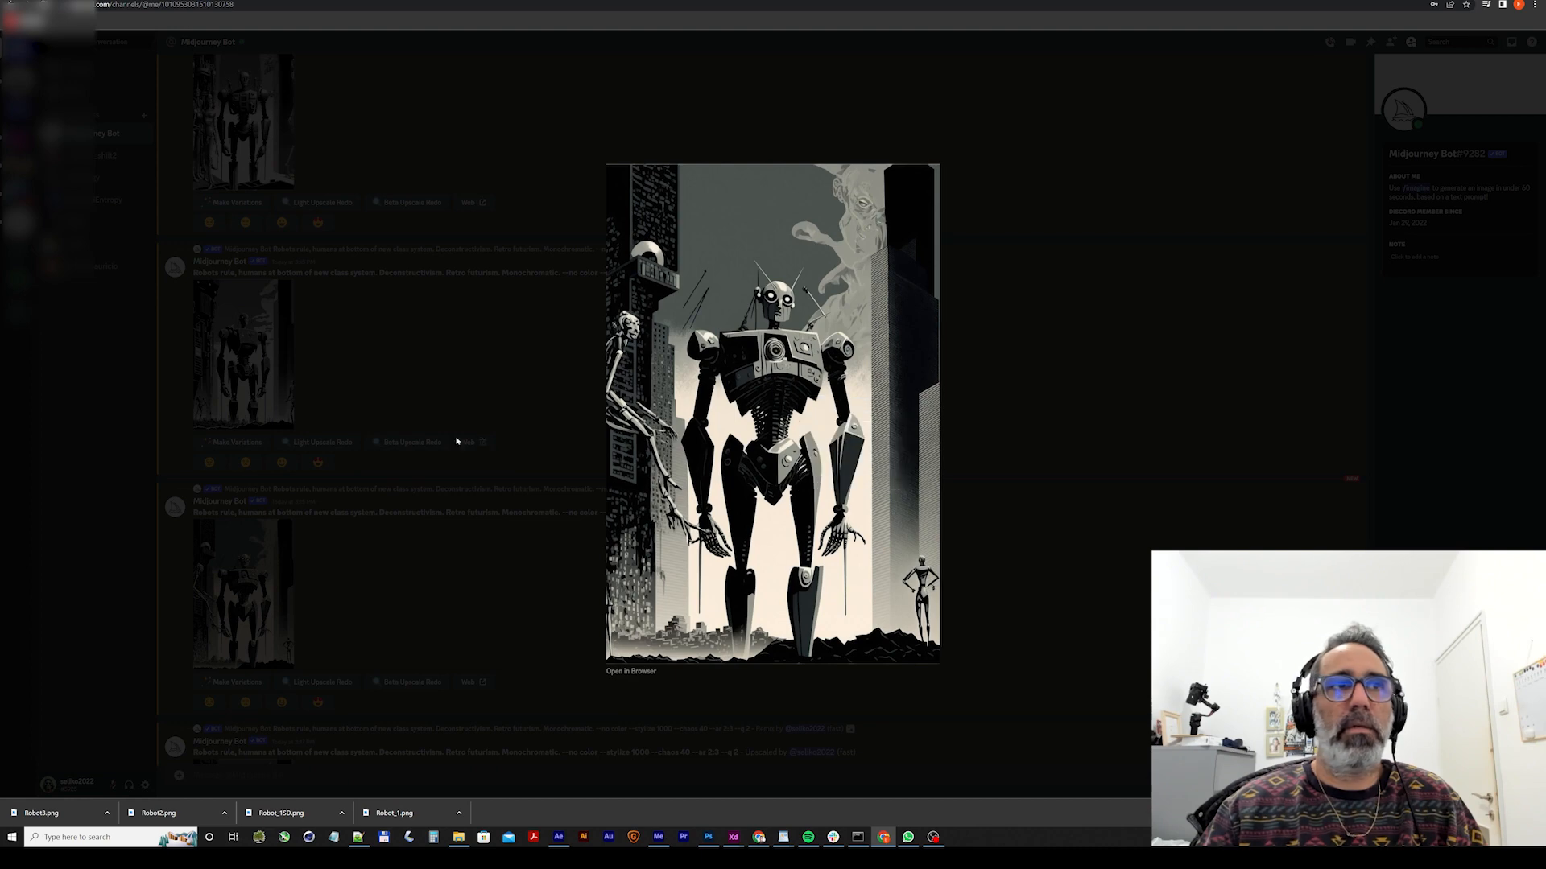
pyautogui.write('Robo')
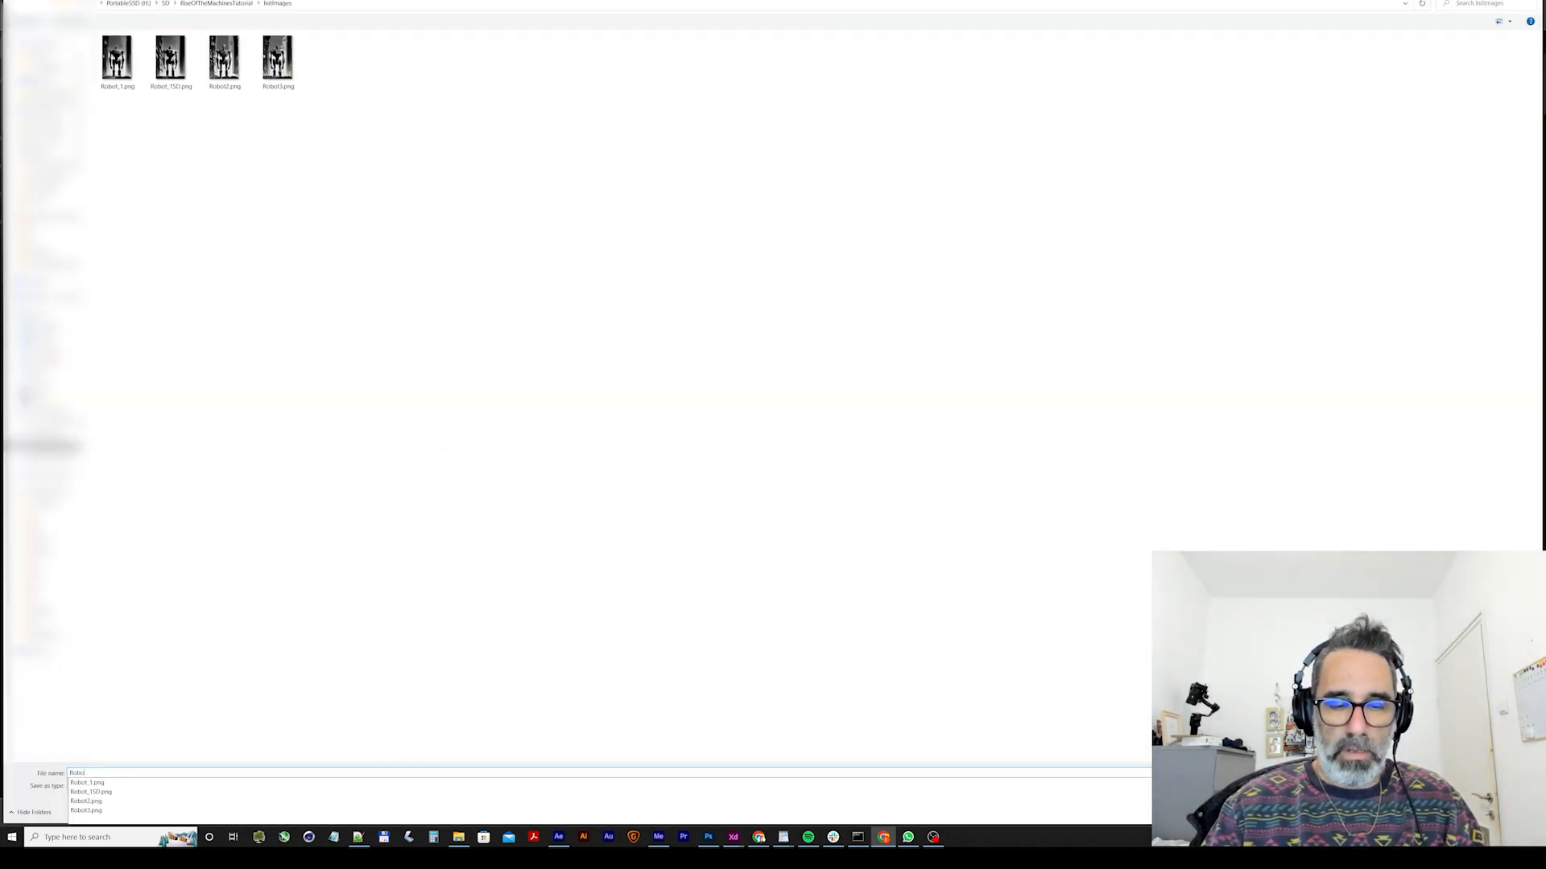
pyautogui.write('t4')
pyautogui.press('Return')
pyautogui.click(398, 636)
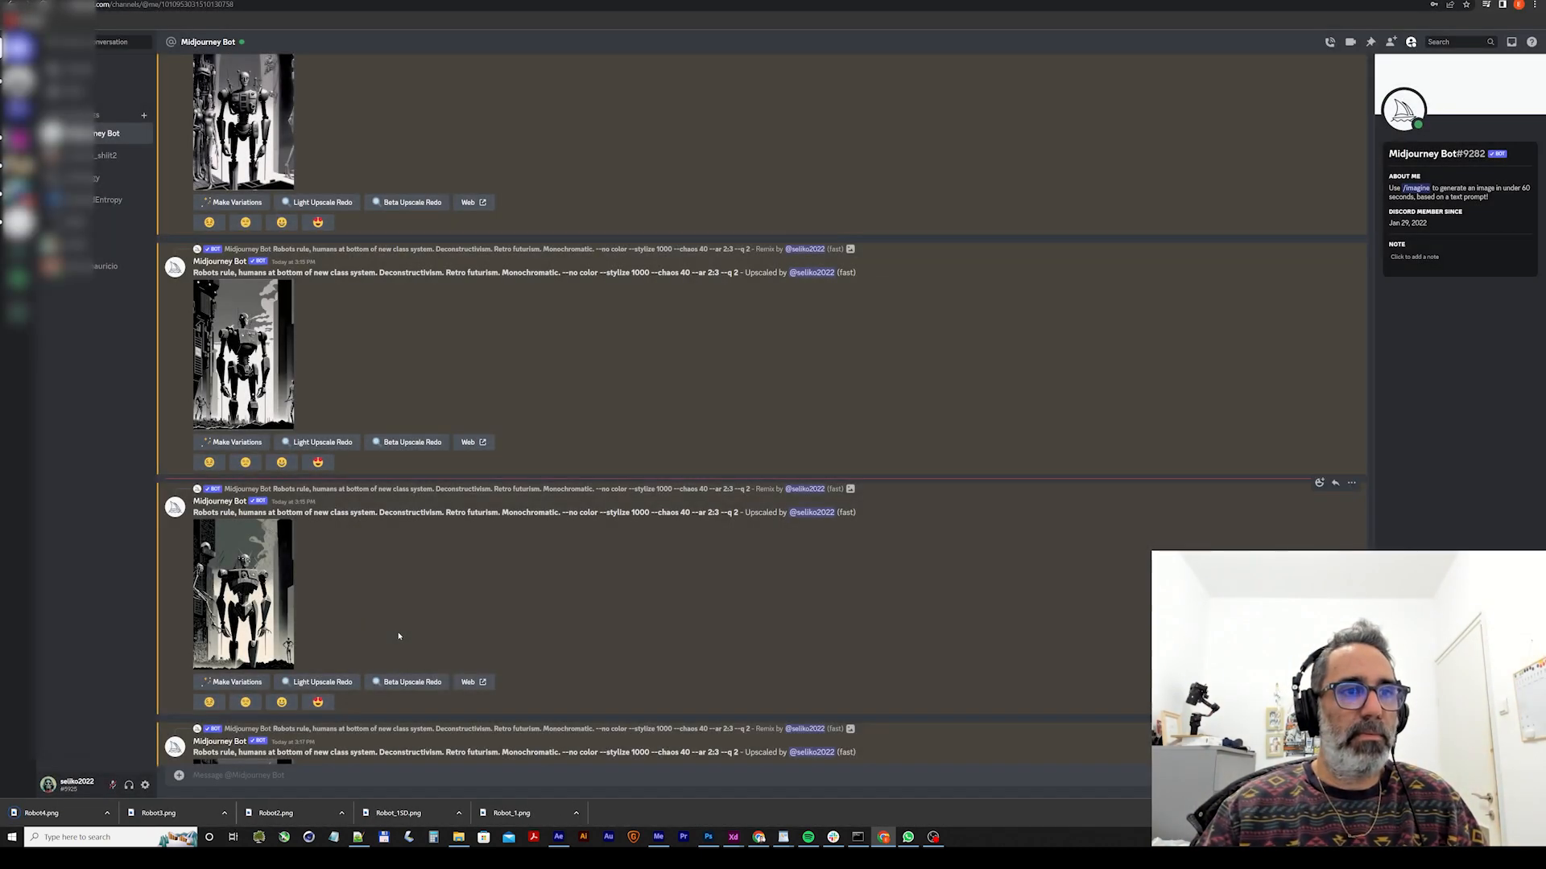
# Enlarge the last upscaled "Robots rule" image in the chat, save it to InitImages as Robot5, and close the image view.
pyautogui.scroll(-3, 394, 636)
pyautogui.click(242, 392)
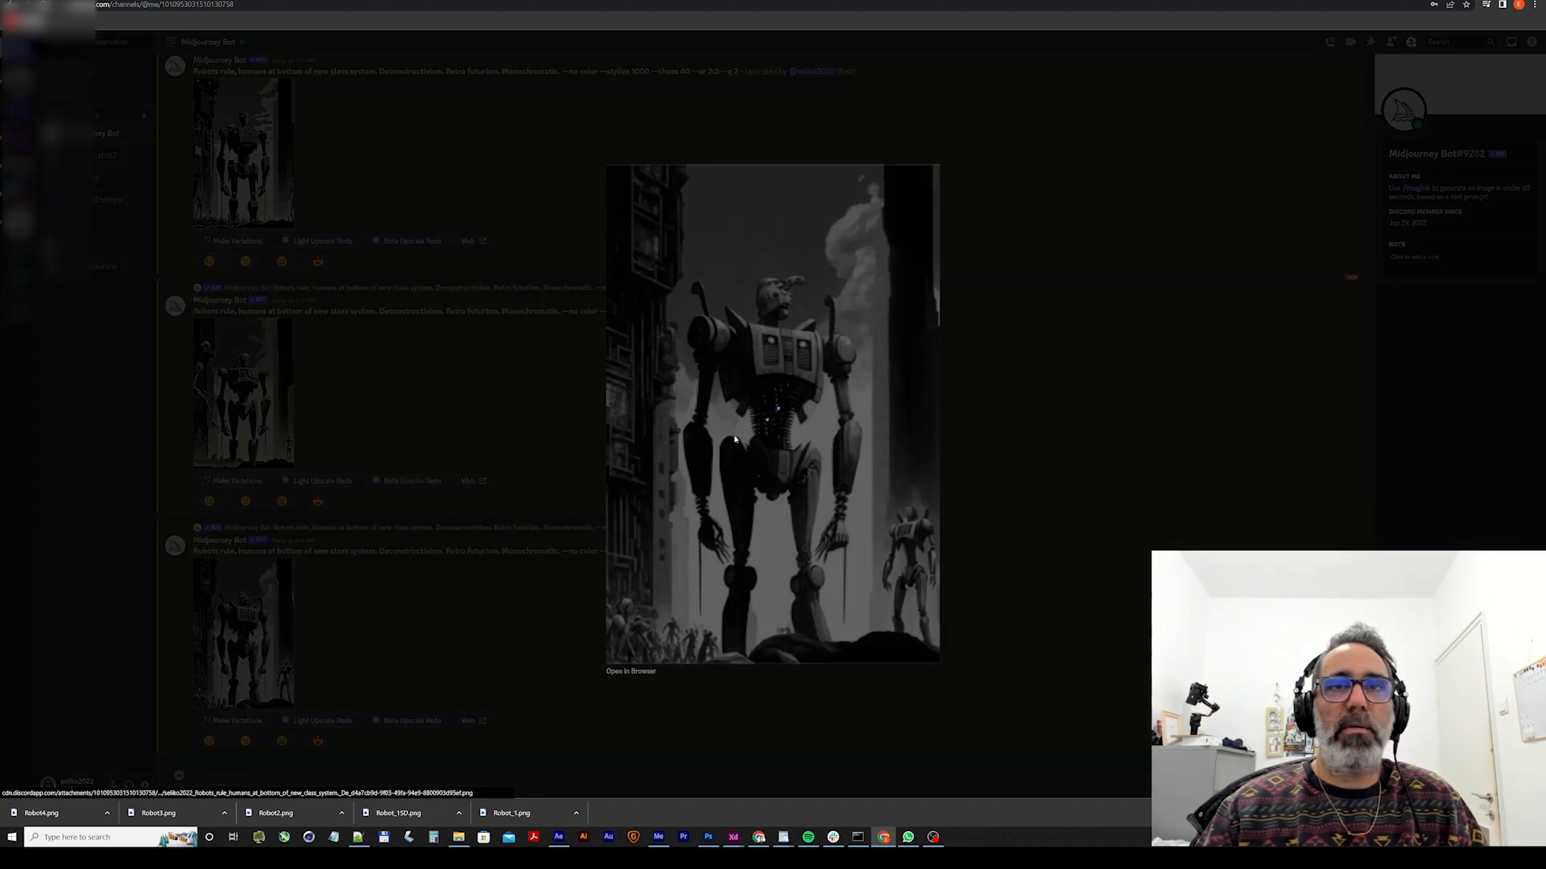
pyautogui.rightClick(819, 355)
pyautogui.click(844, 377)
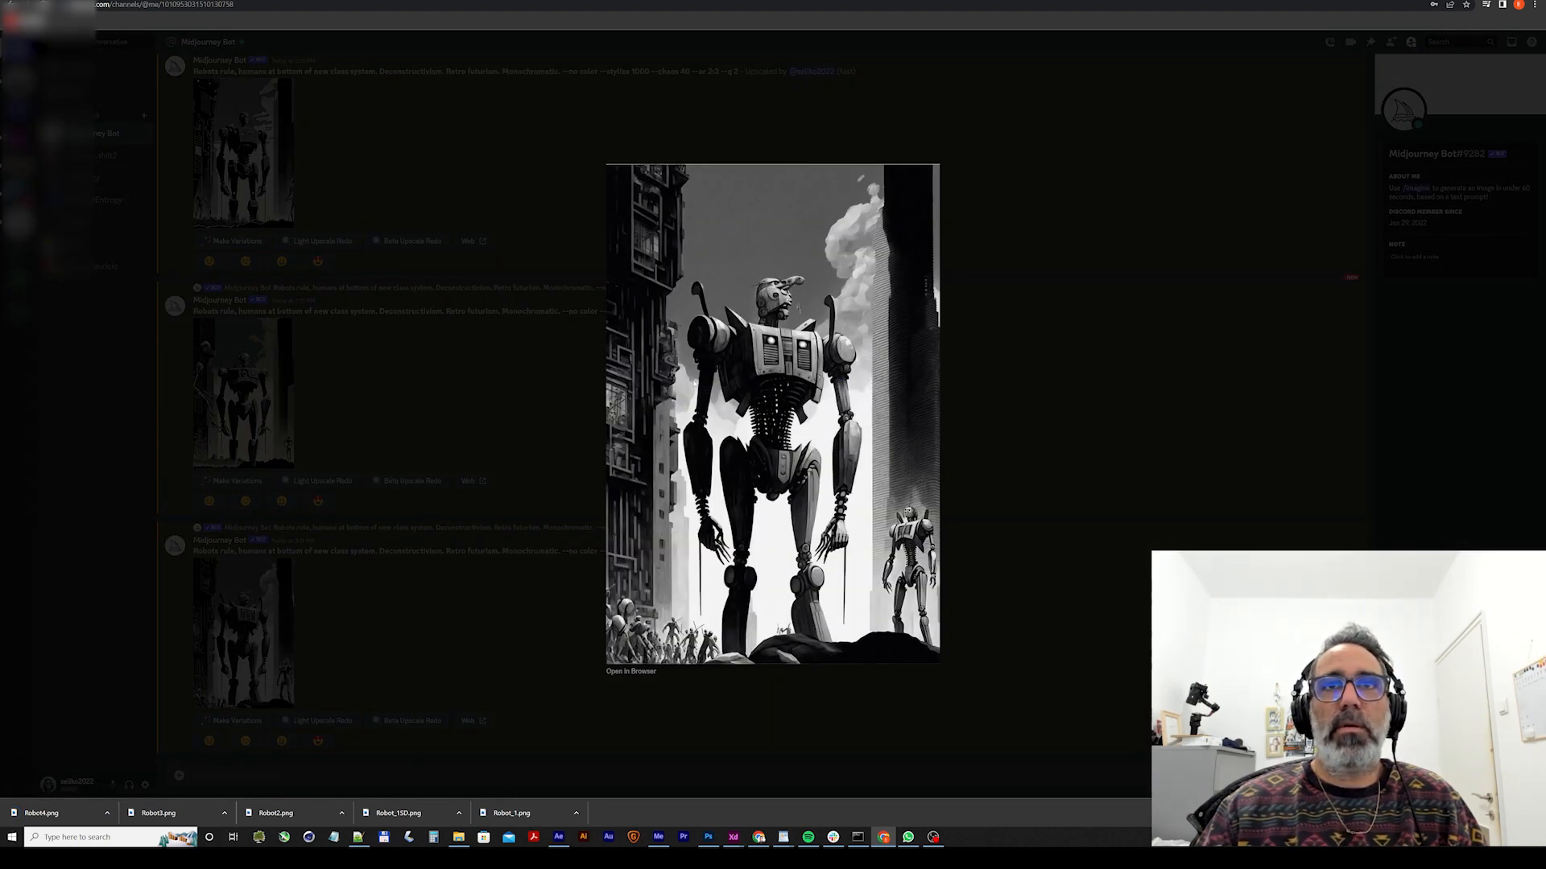
pyautogui.write('Robot')
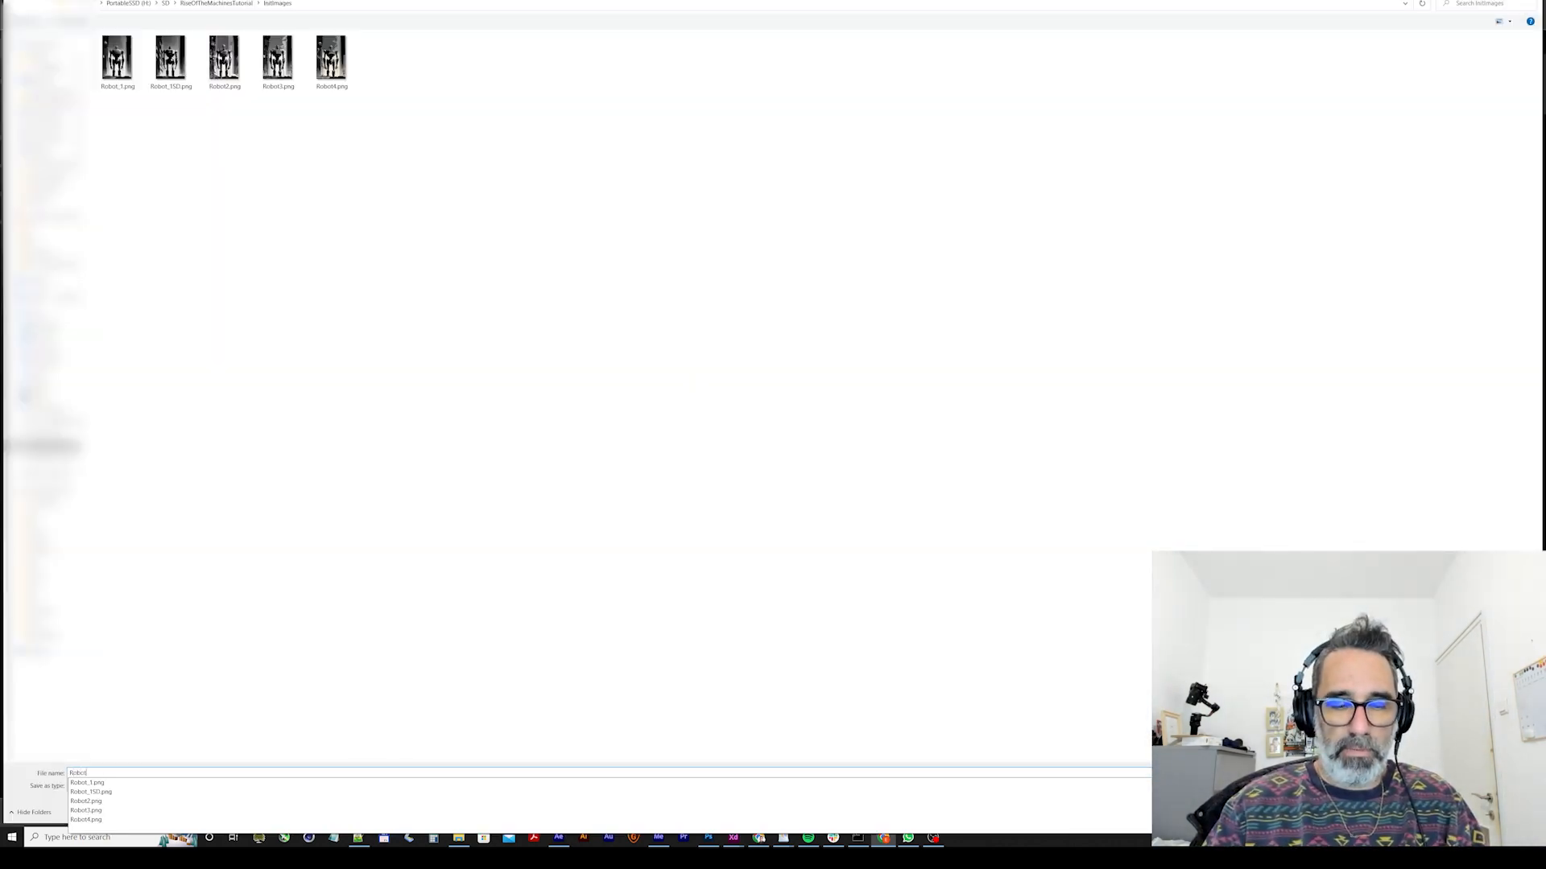
pyautogui.write('5')
pyautogui.press('Return')
pyautogui.click(630, 93)
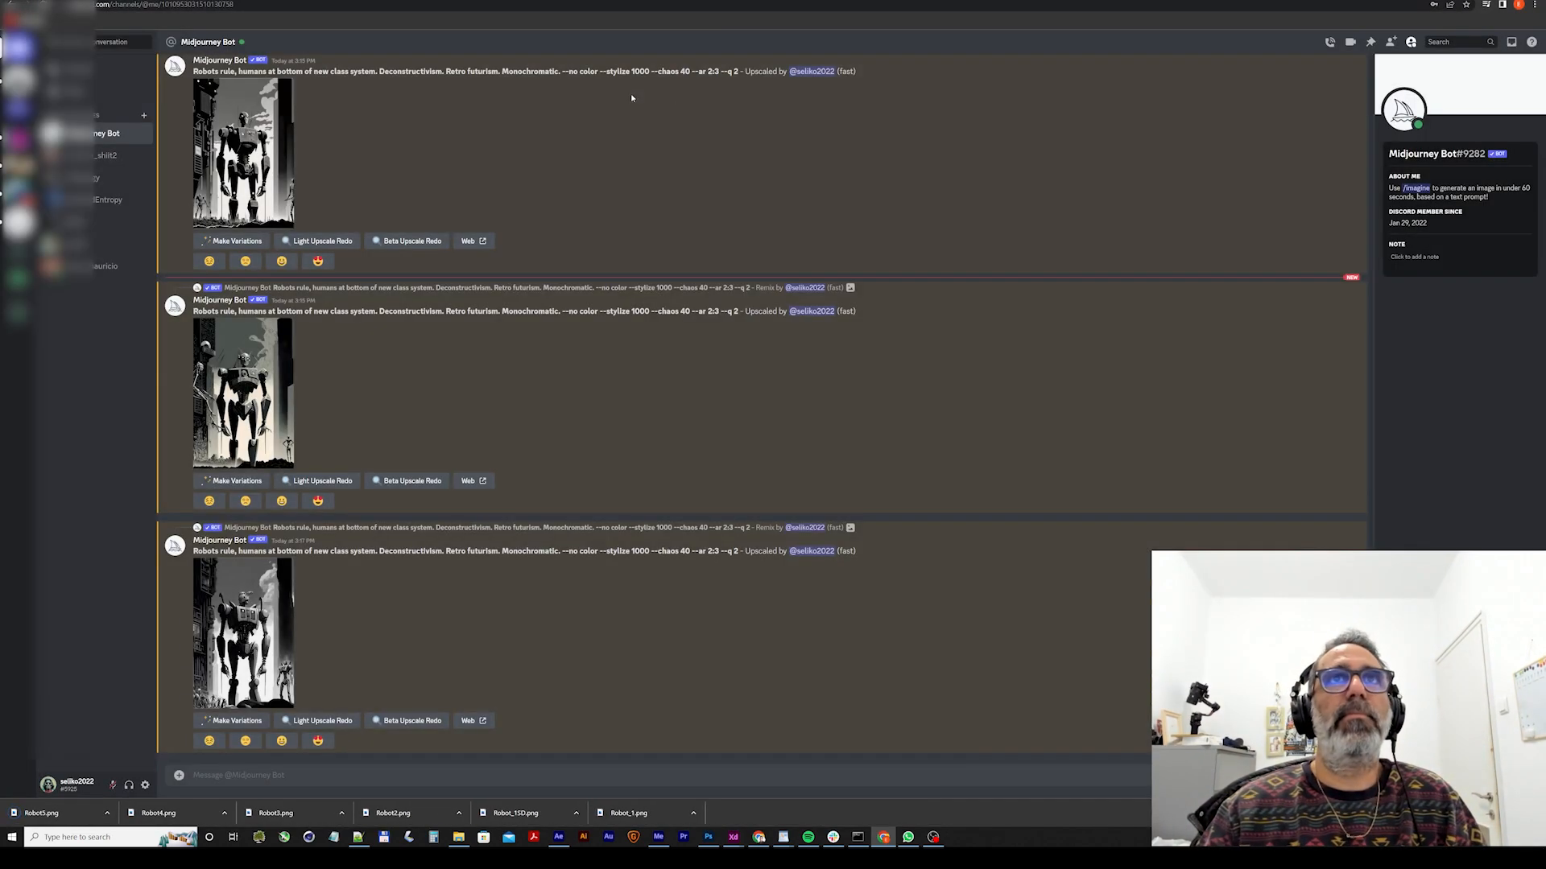
# Switch to the Stable Diffusion web UI and check the running Deforum generation and its VRAM usage.
pyautogui.click(248, 1)
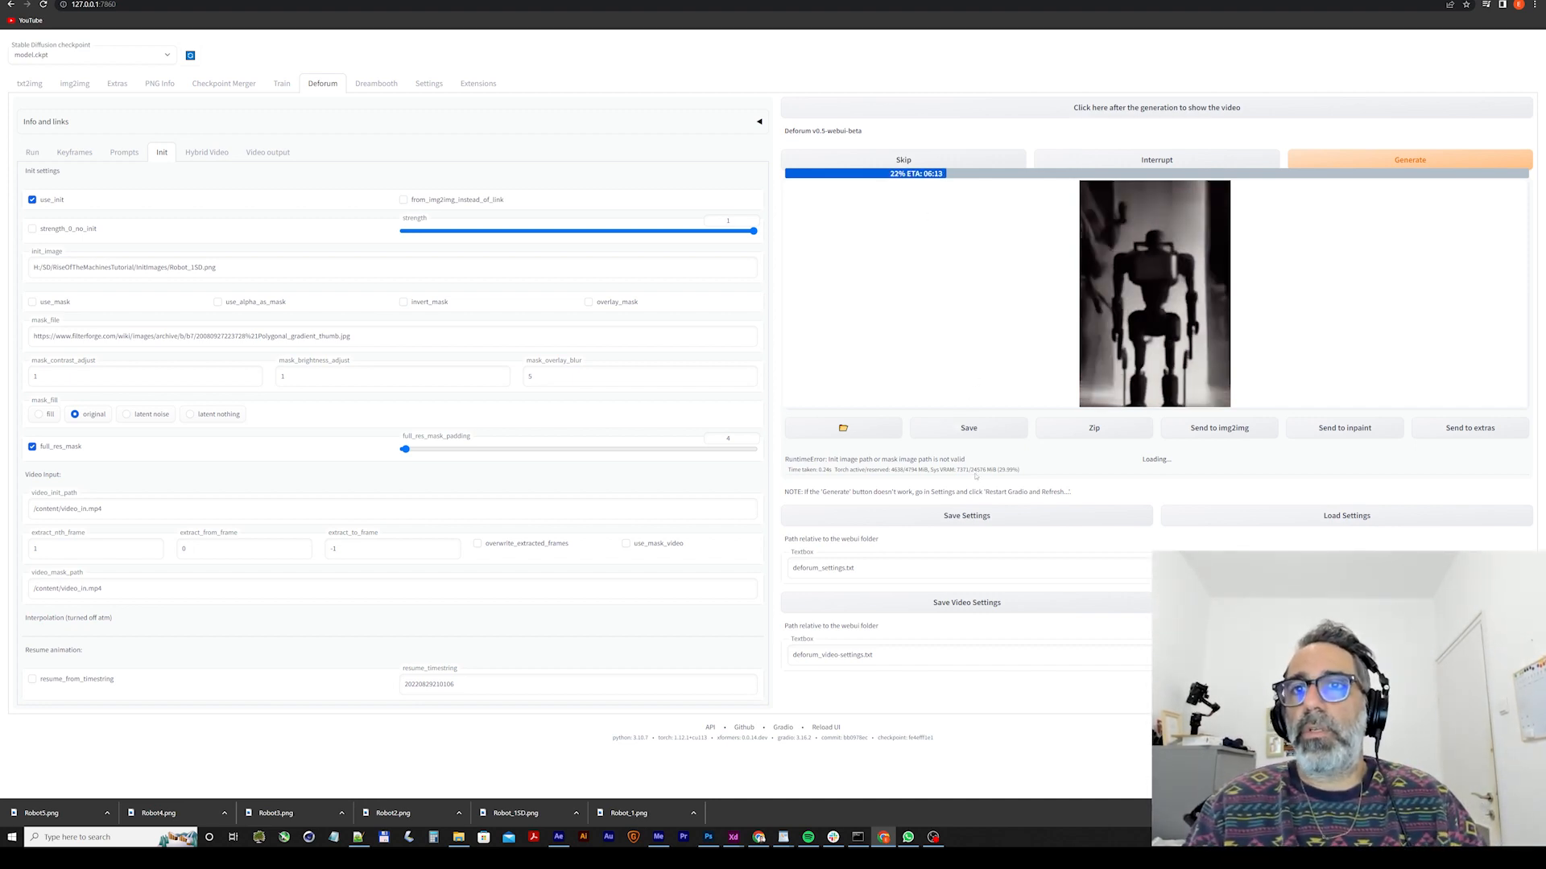
pyautogui.moveTo(972, 470); pyautogui.dragTo(984, 470)
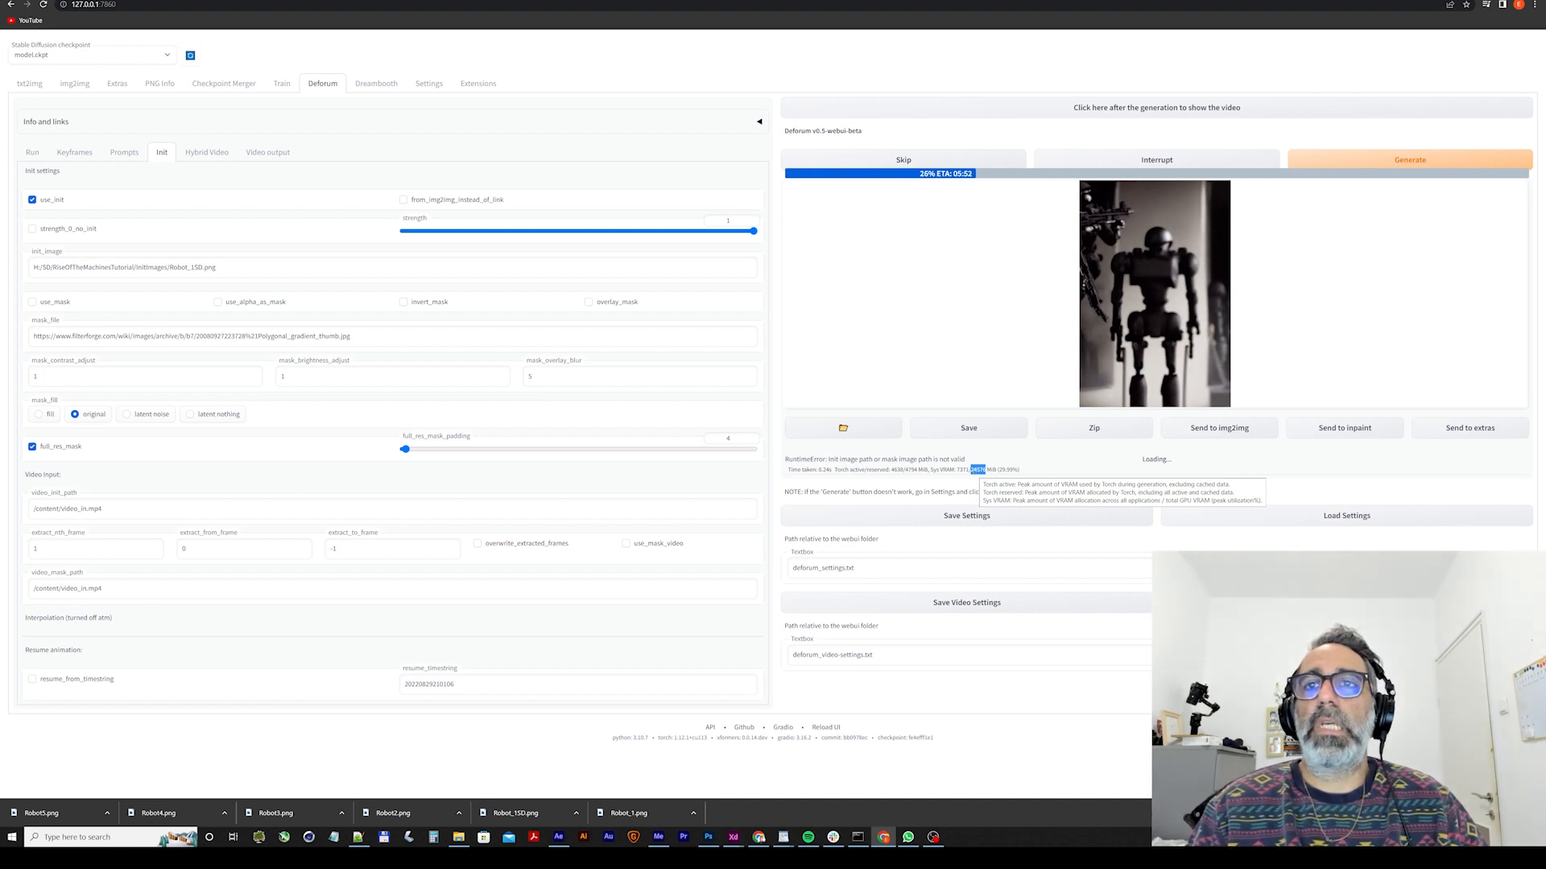
pyautogui.click(974, 472)
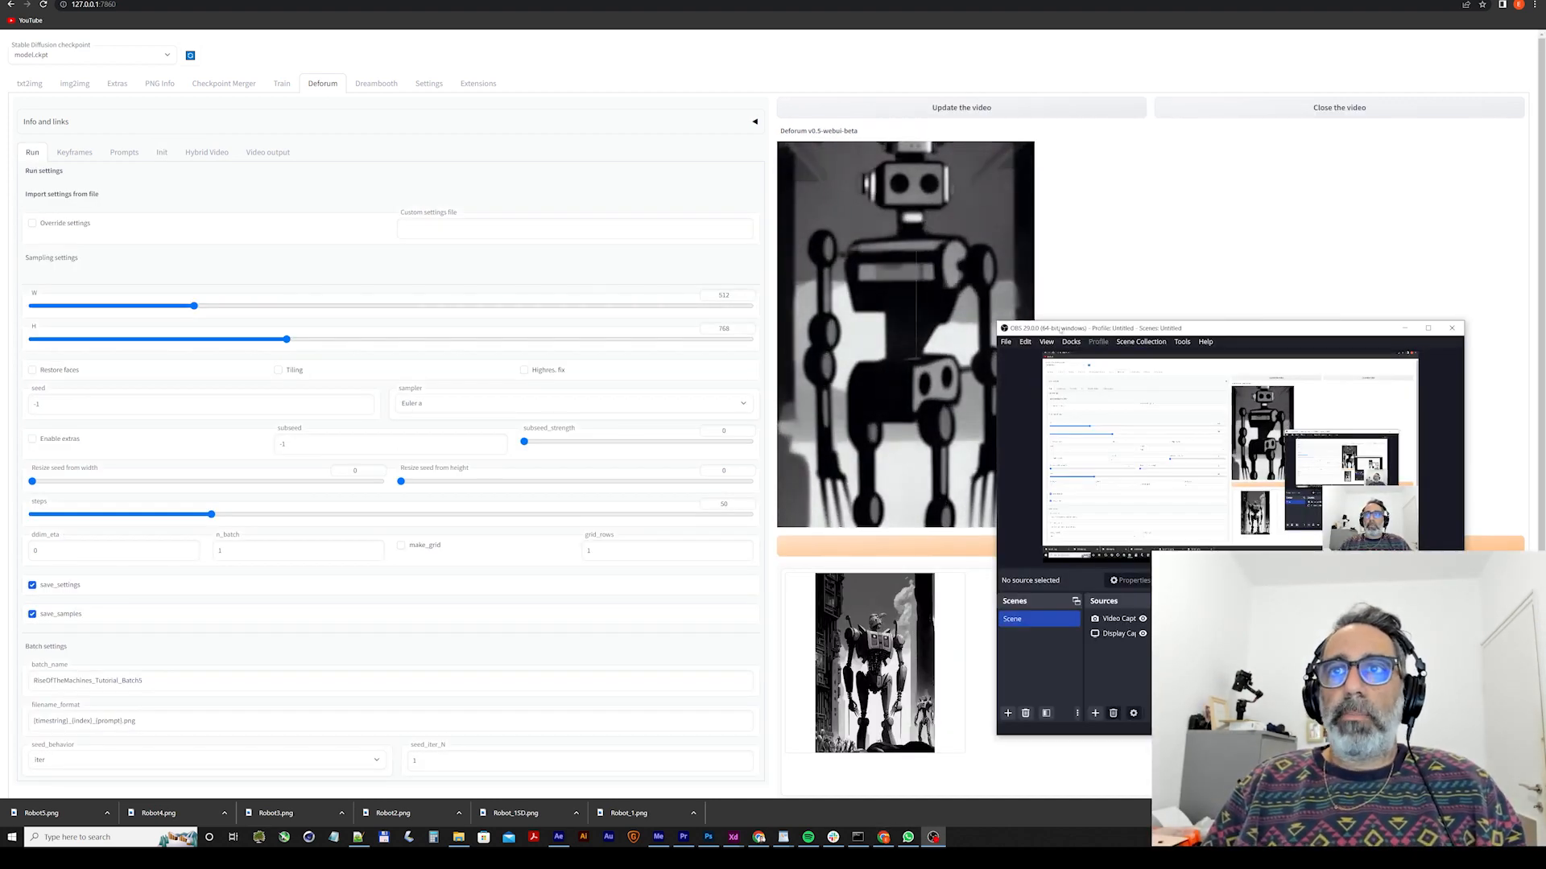
pyautogui.moveTo(1058, 330); pyautogui.dragTo(1111, 333)
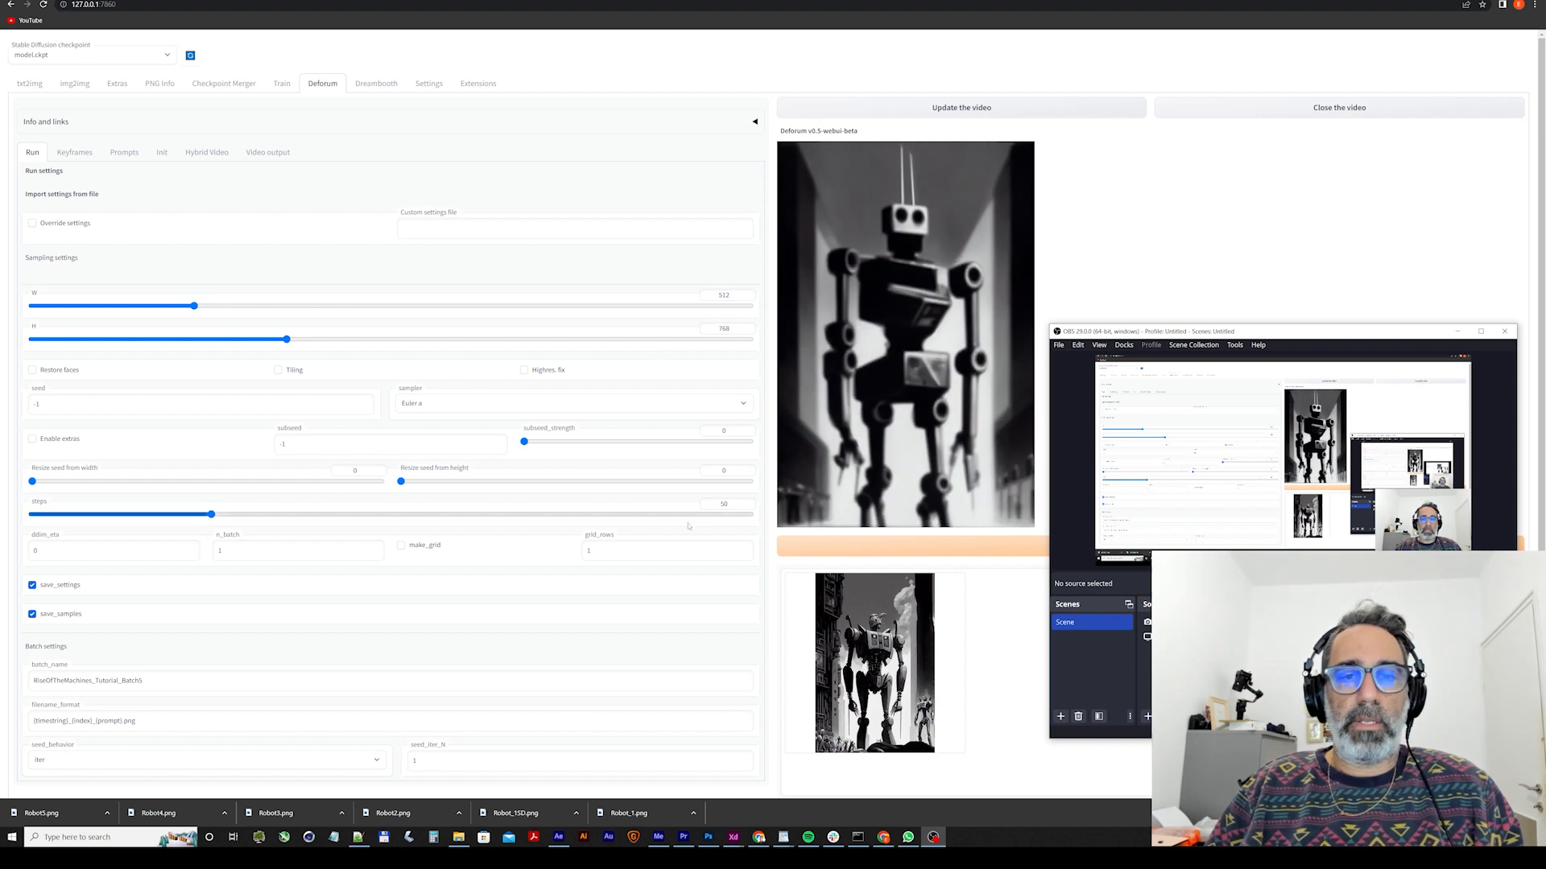
# Switch to Premiere Pro, clear all clips from the Sequence 01 timeline, and delete the old media from the project, keeping only Sequence 01.
pyautogui.click(686, 839)
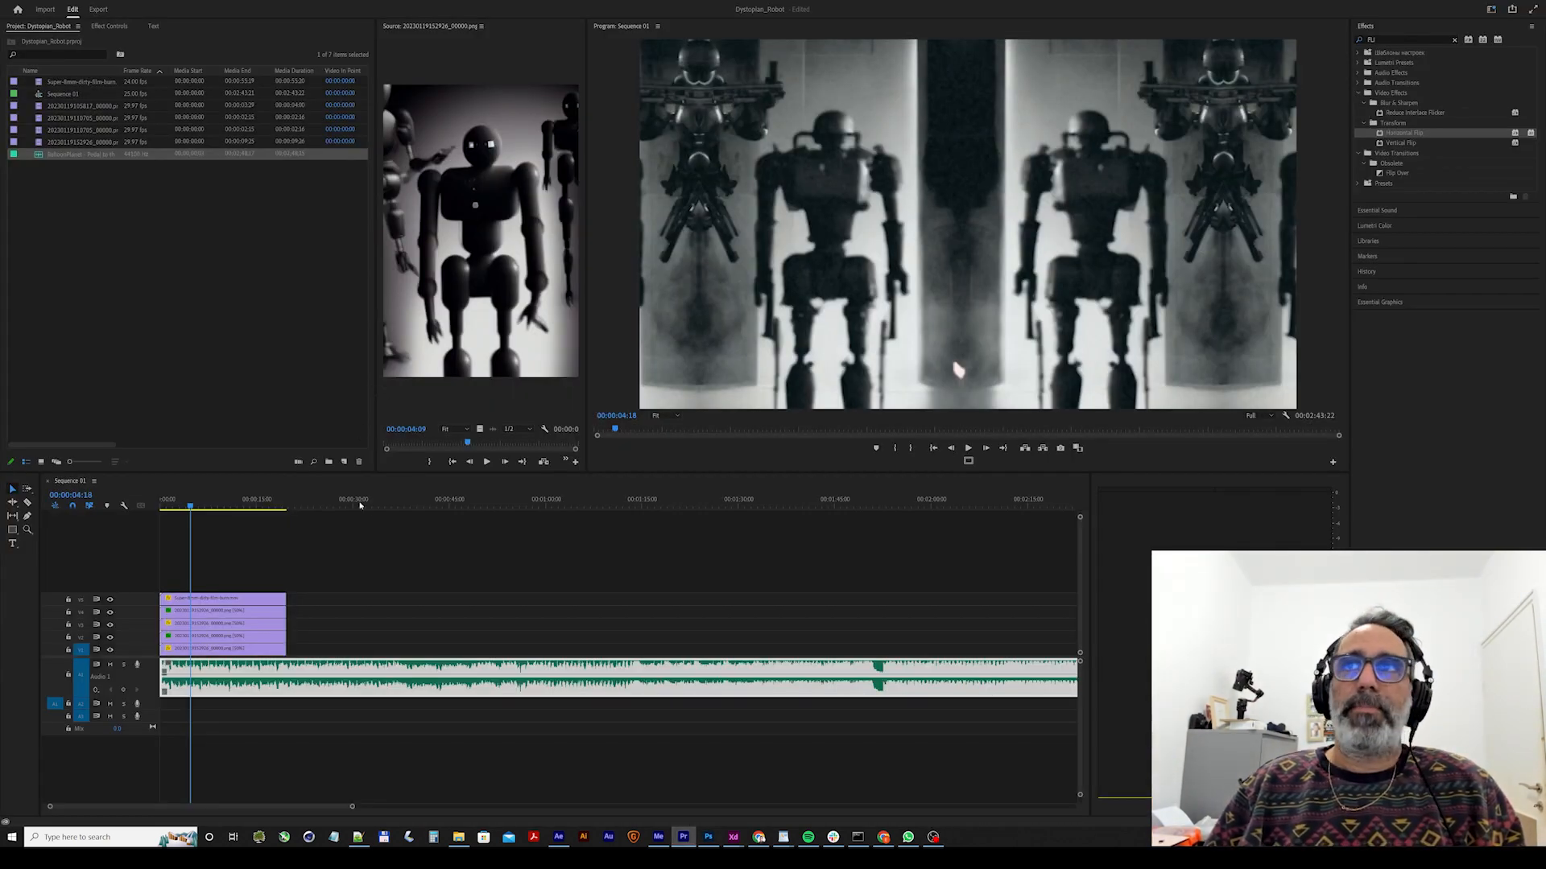
pyautogui.moveTo(346, 565); pyautogui.dragTo(257, 644)
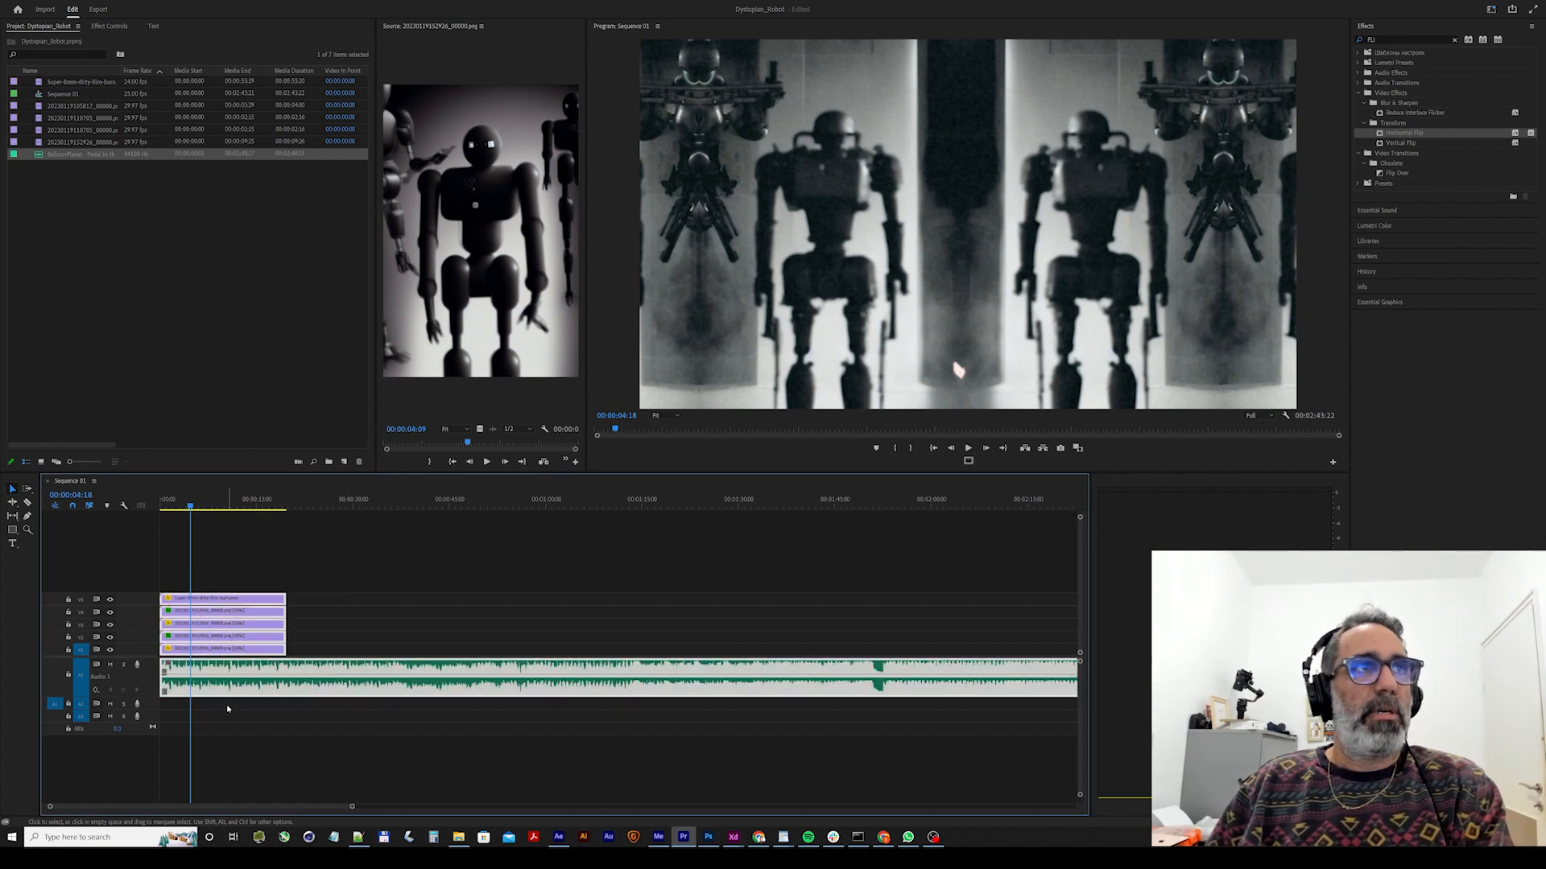
pyautogui.press('Delete')
pyautogui.click(205, 337)
pyautogui.moveTo(205, 337); pyautogui.dragTo(49, 99)
pyautogui.press('Delete')
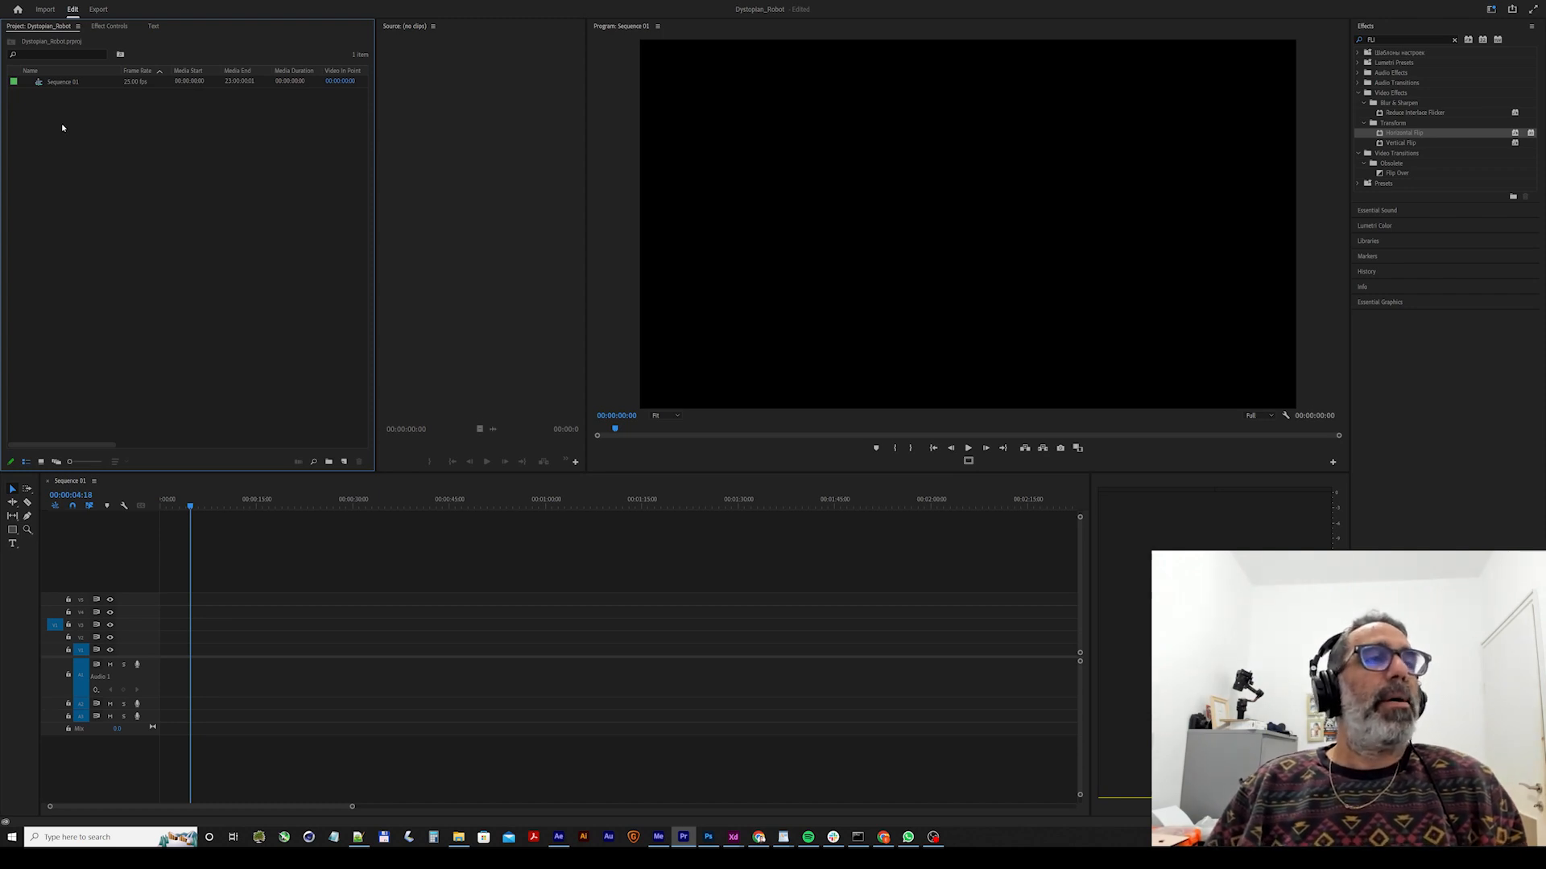
# Import the frames in Outputs/RiseOfTheMachines_Tutorial_Batch1 as an image sequence, starting from the _00000.png file.
pyautogui.doubleClick(62, 125)
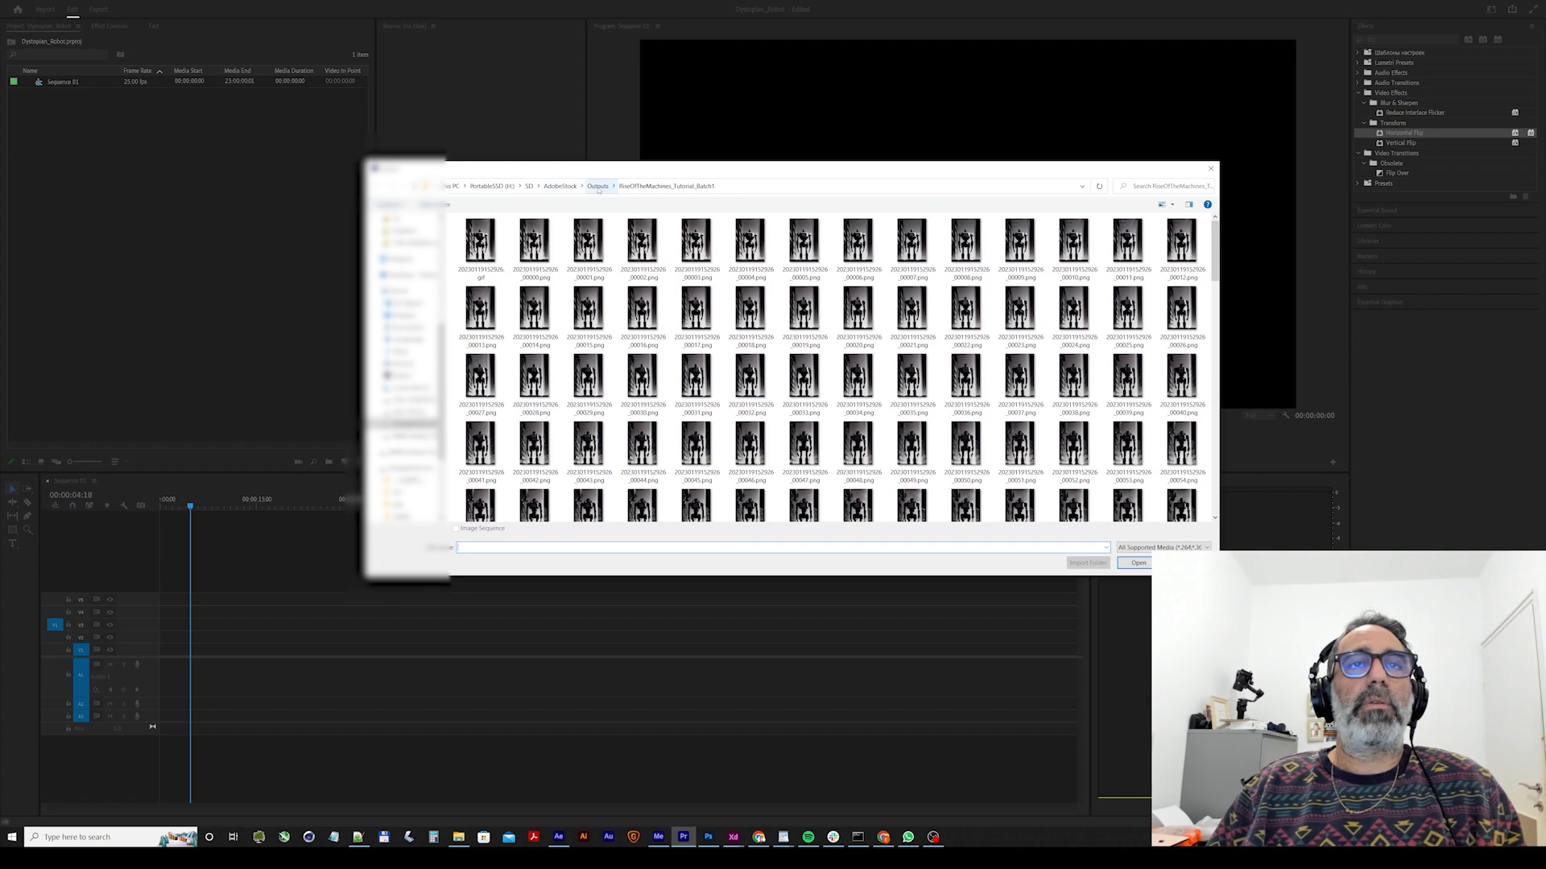
pyautogui.click(598, 187)
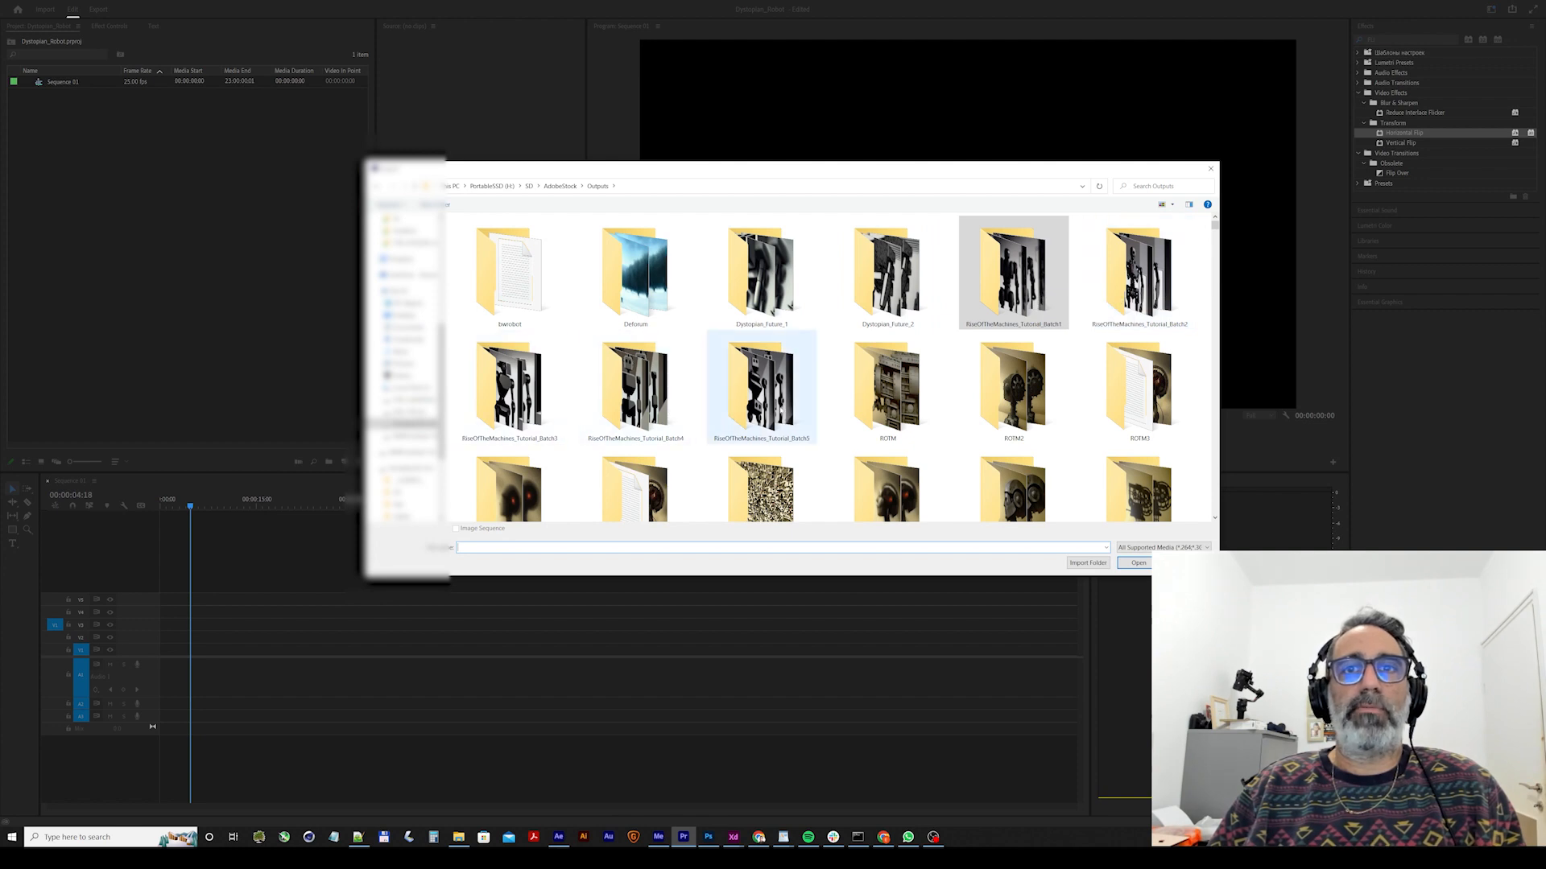
pyautogui.doubleClick(1012, 276)
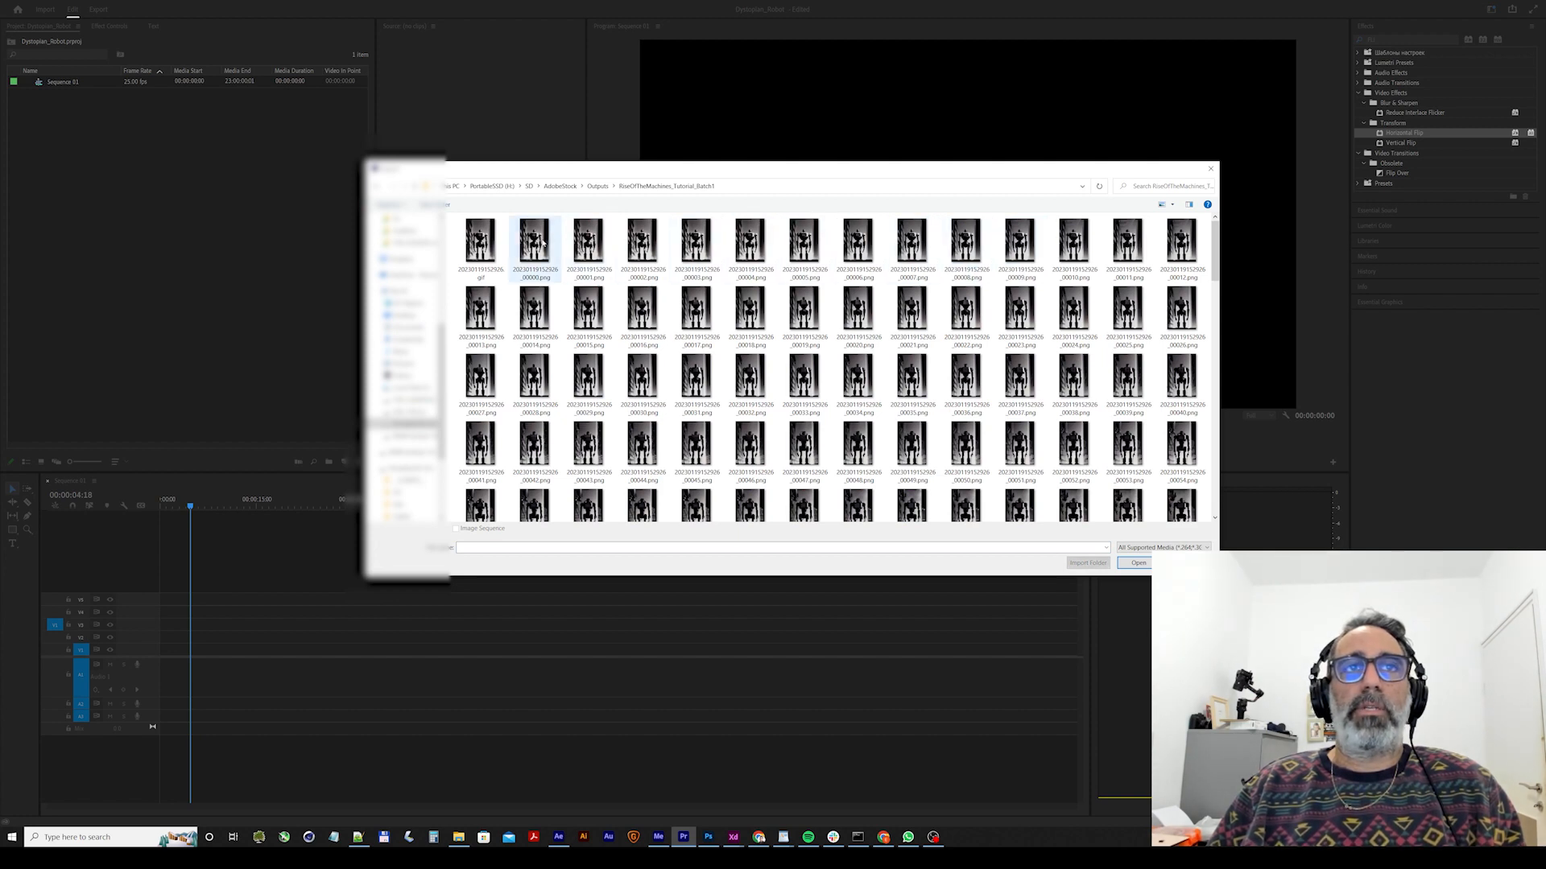
pyautogui.click(535, 272)
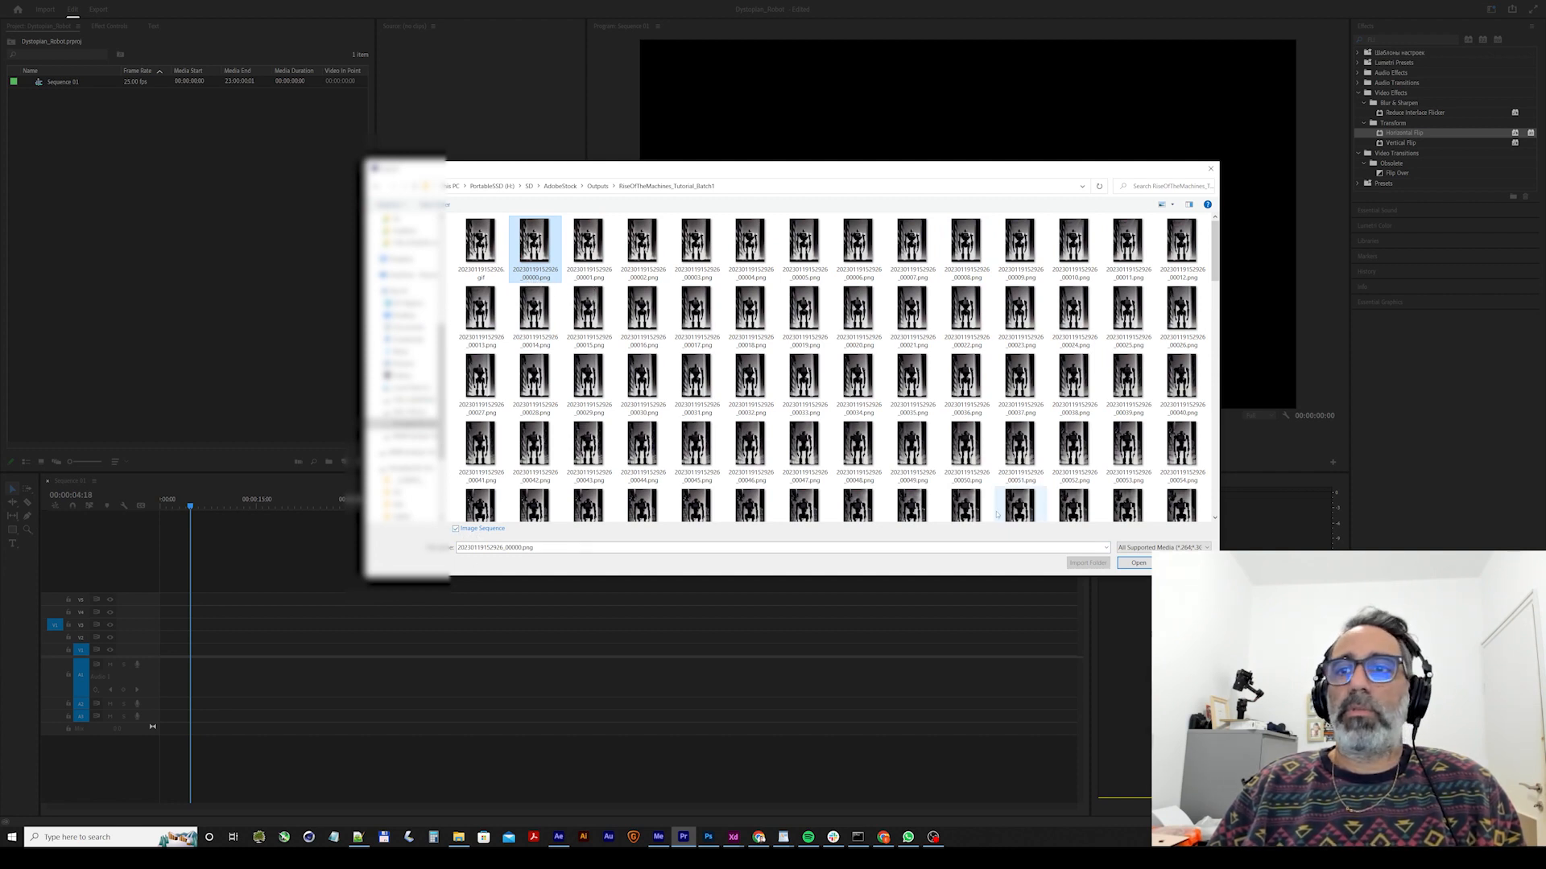
pyautogui.click(1136, 562)
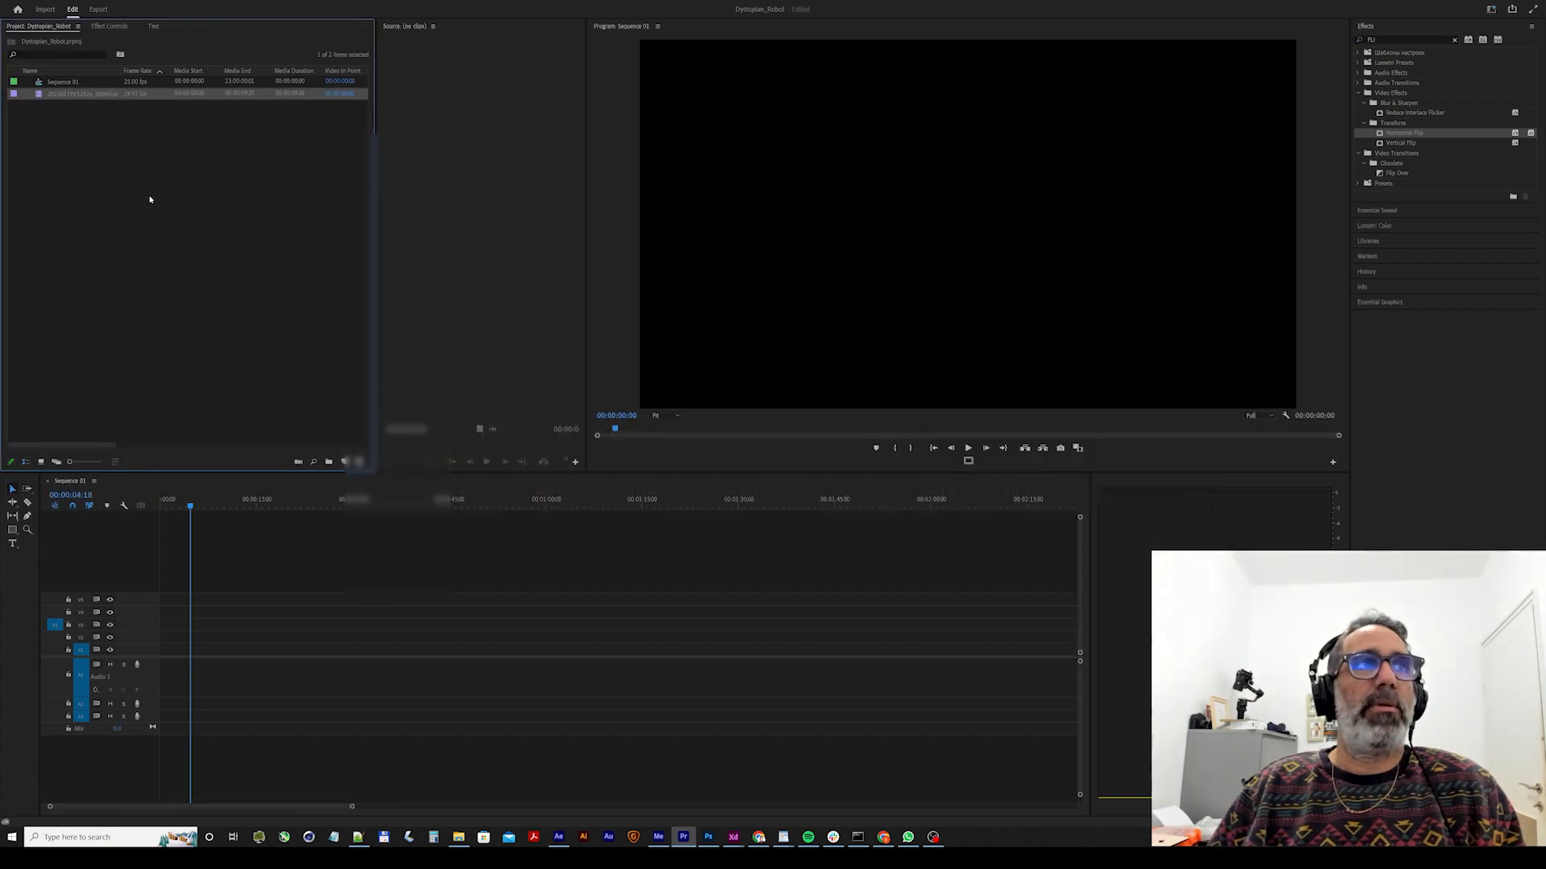
# Place the imported image sequence at the start of the lowest video track, keeping the existing sequence settings, and preview it from the beginning.
pyautogui.moveTo(41, 97); pyautogui.dragTo(173, 653)
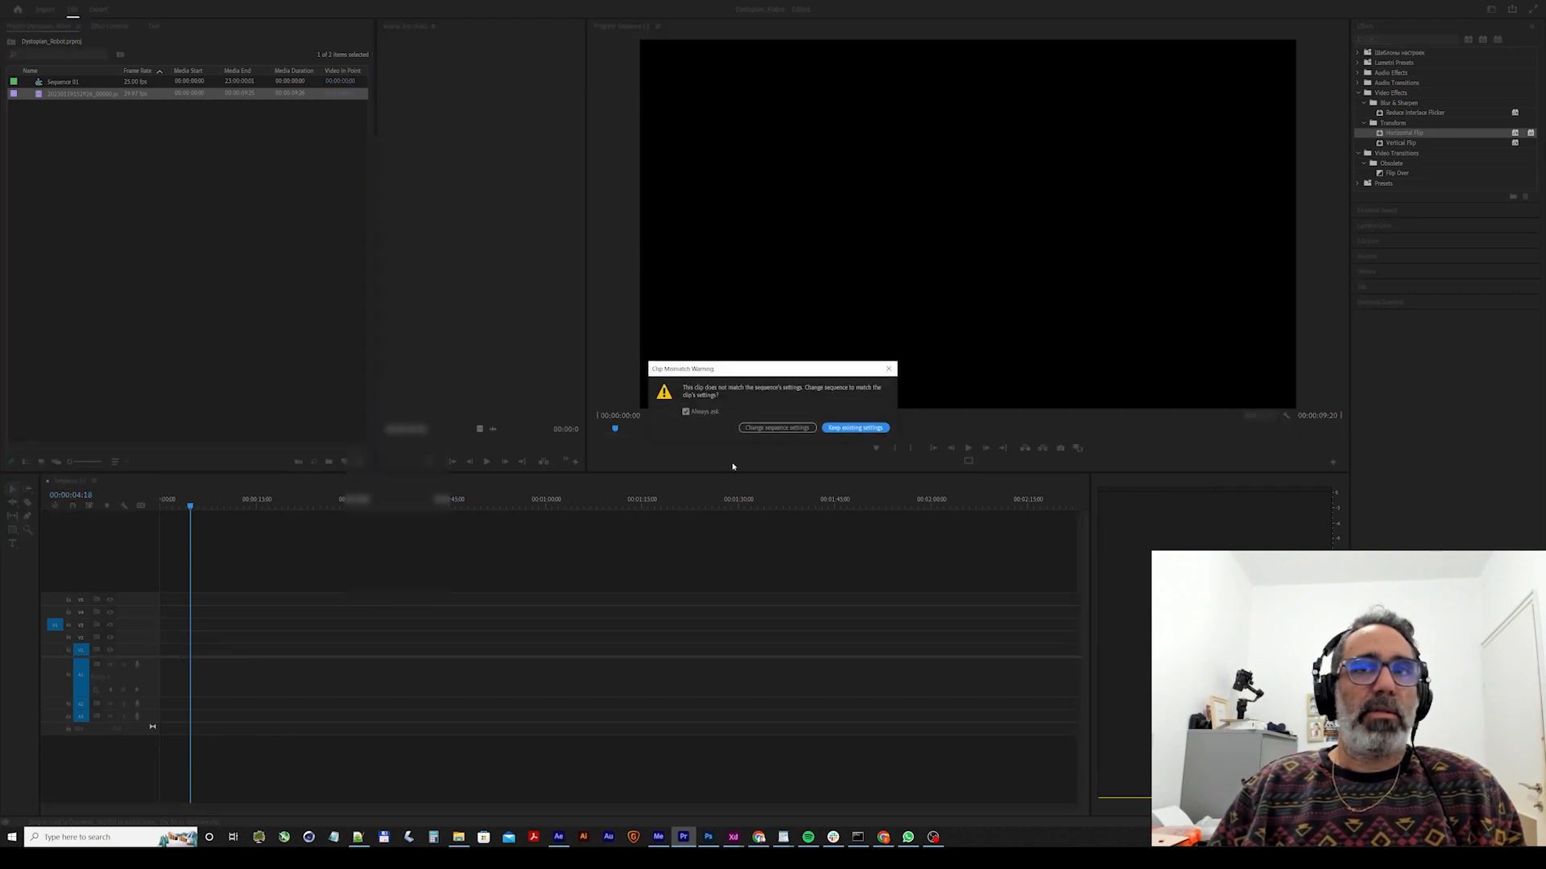
pyautogui.click(856, 431)
pyautogui.moveTo(190, 506); pyautogui.dragTo(108, 507)
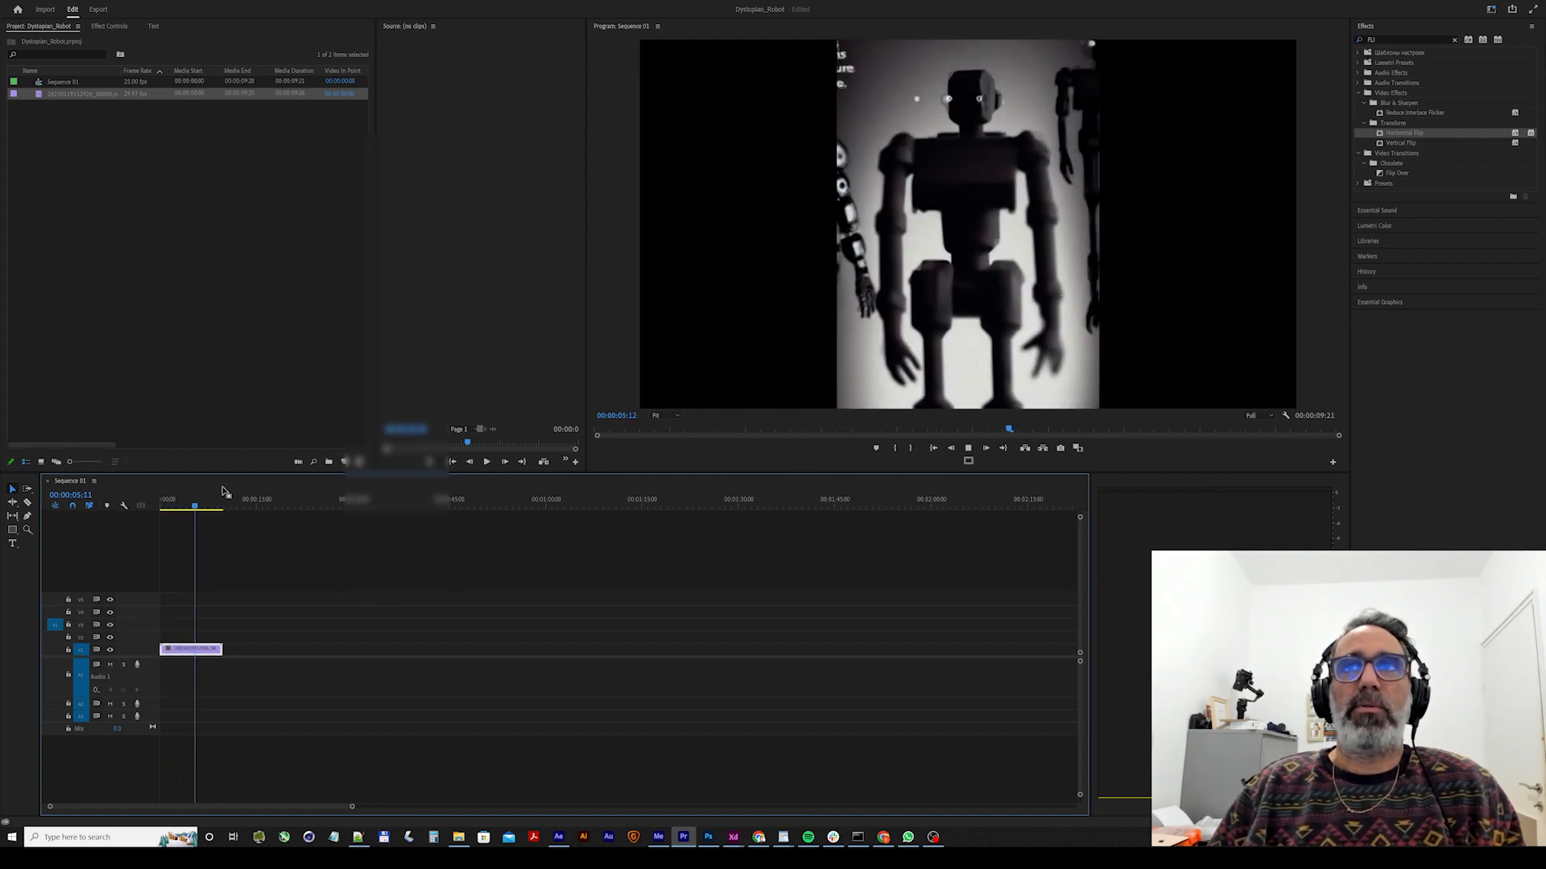
# Import the frames in Outputs/RiseOfTheMachines_Tutorial_Batch2 as an image sequence, starting from the _00000.png file.
pyautogui.doubleClick(183, 225)
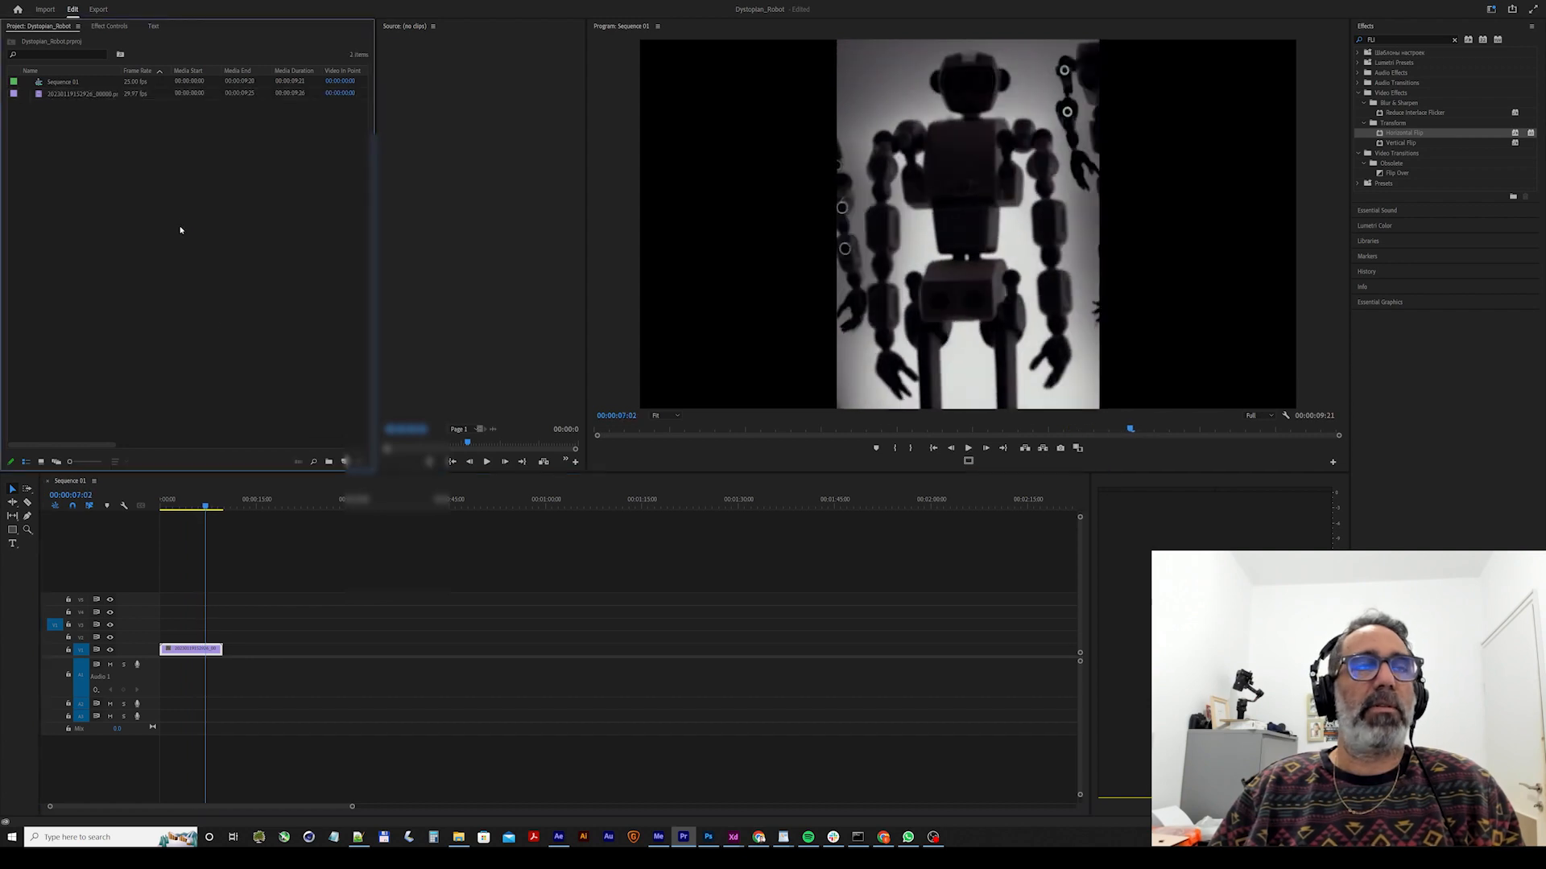
pyautogui.click(597, 186)
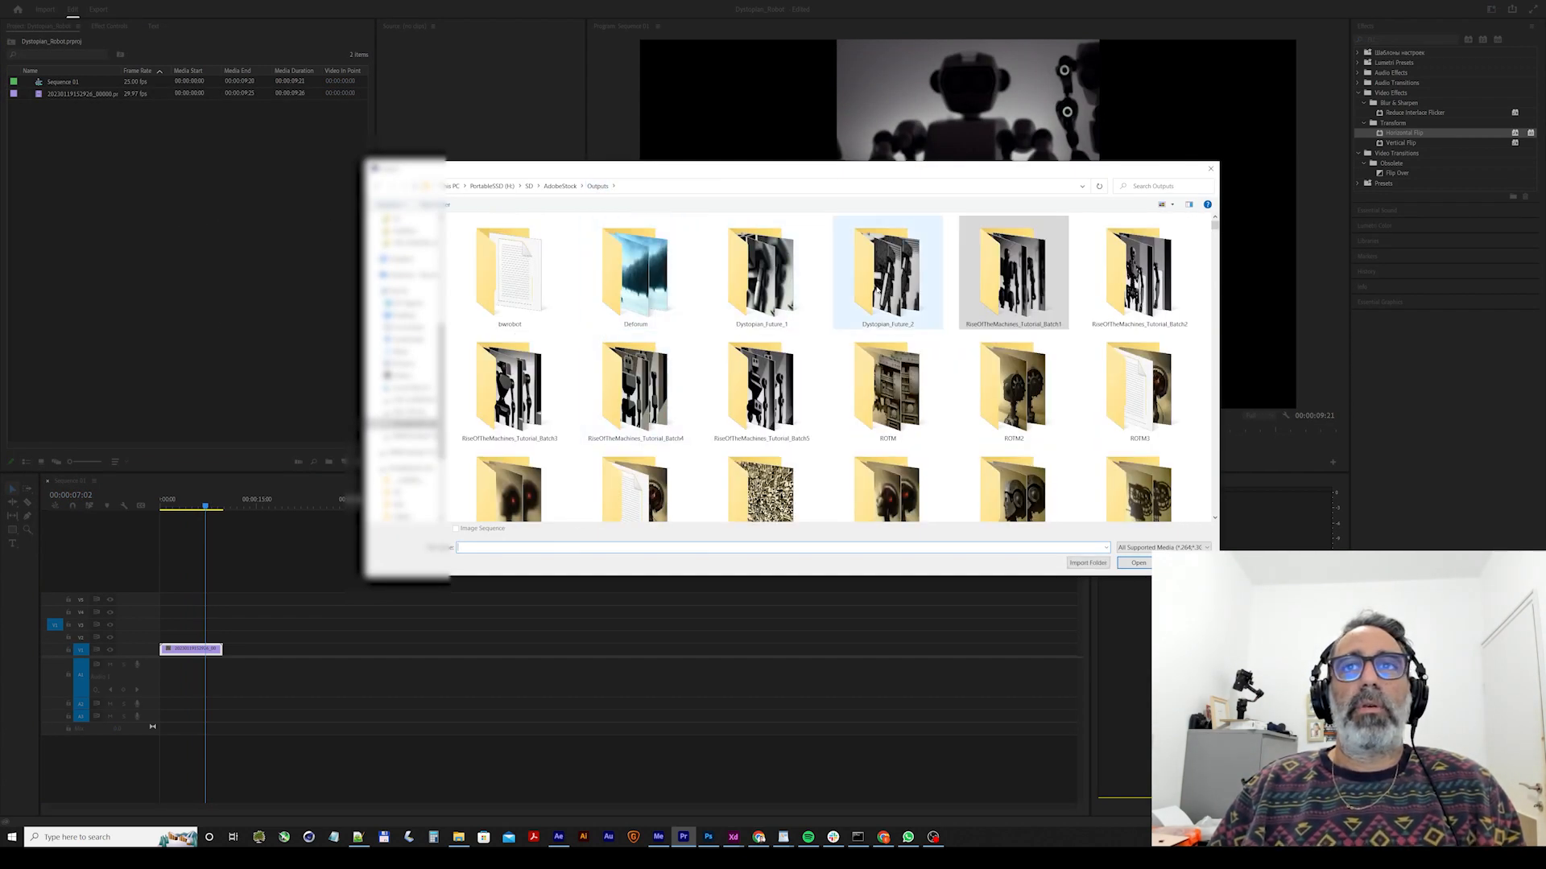
pyautogui.doubleClick(885, 274)
pyautogui.click(597, 186)
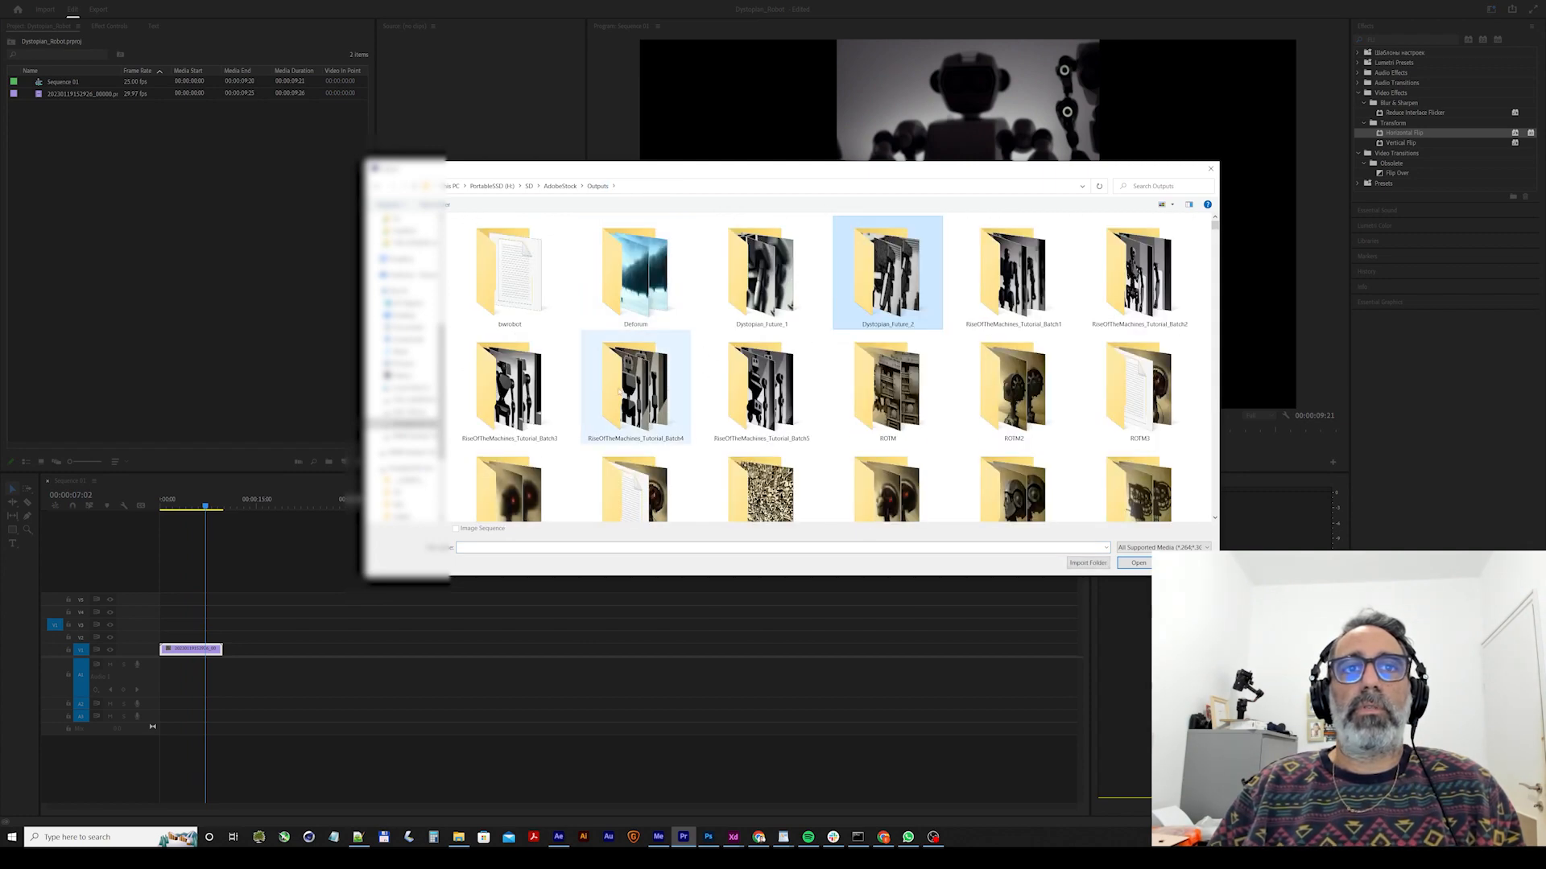
pyautogui.doubleClick(1126, 295)
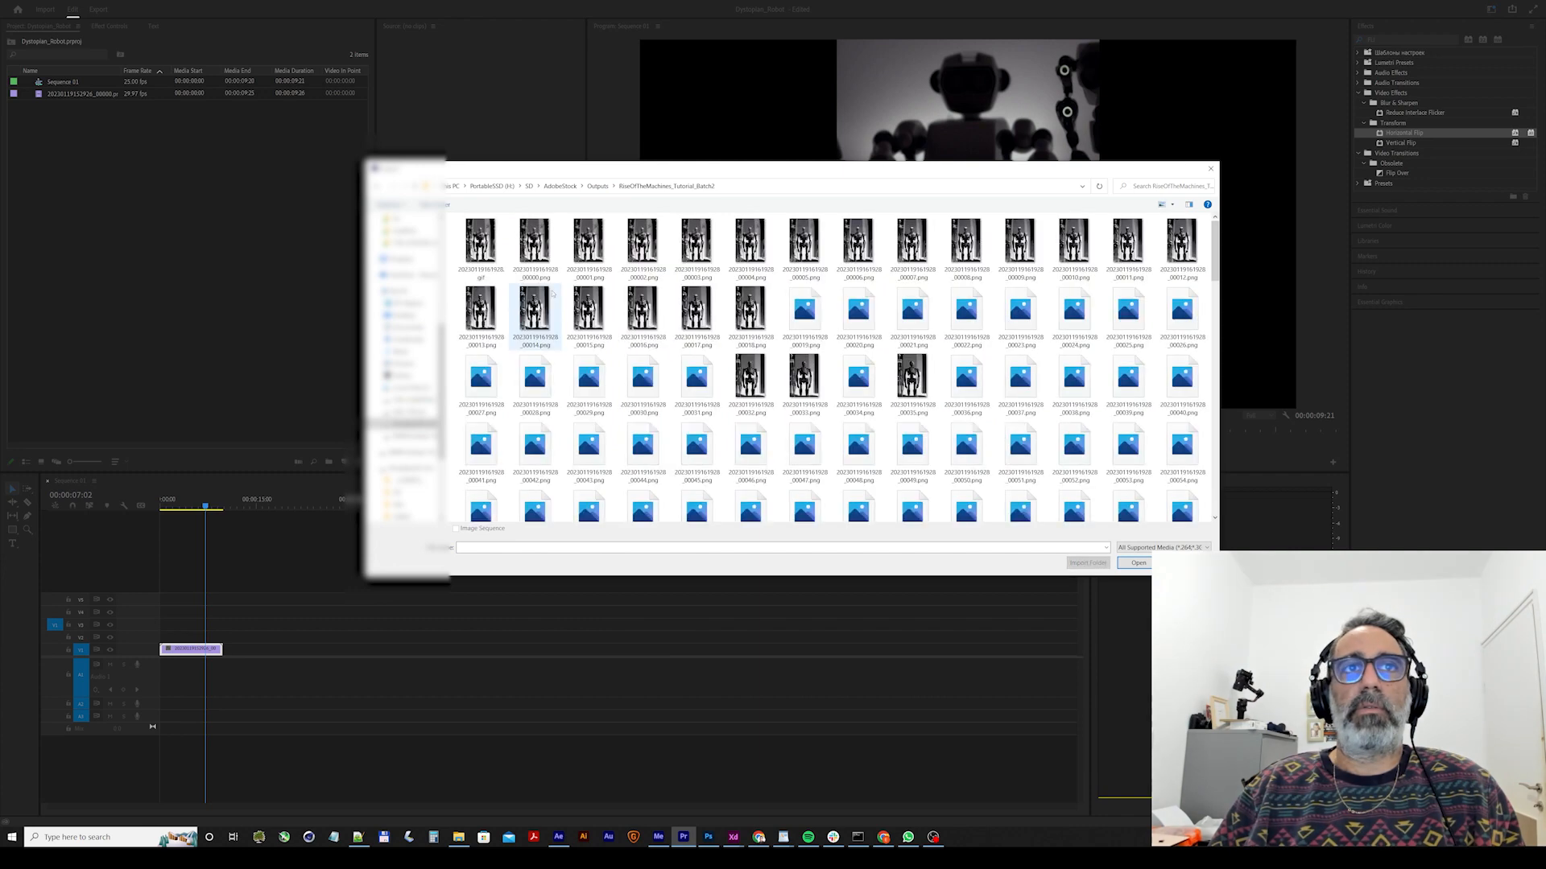
pyautogui.doubleClick(538, 249)
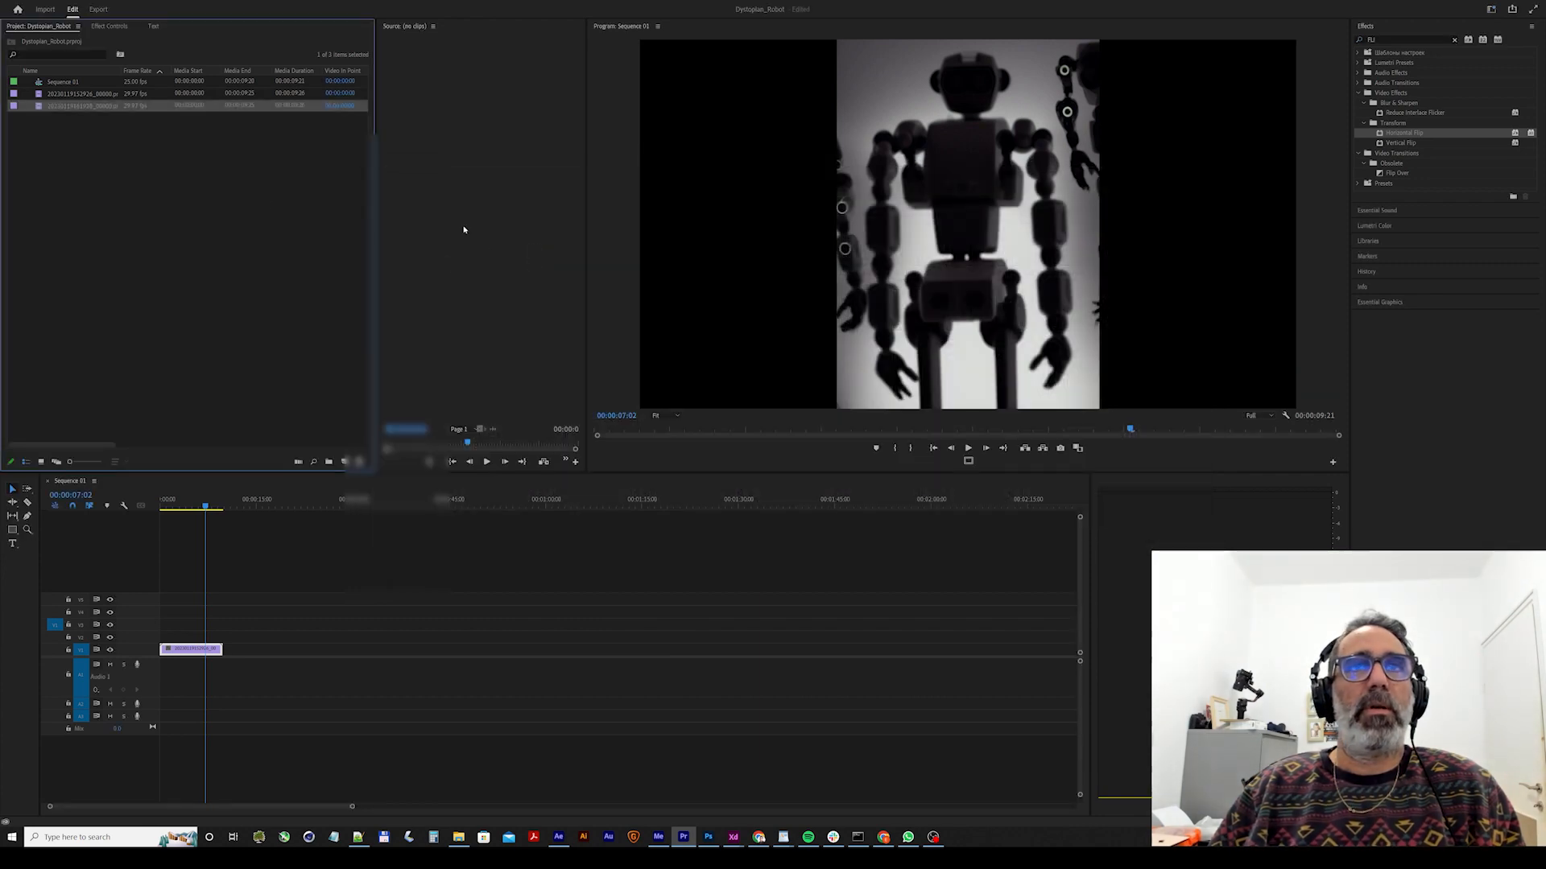
# Import an image sequence from the RiseOfTheMachines_Tutorial_Batch3 folder, starting from the first _00000.png file listed.
pyautogui.doubleClick(192, 268)
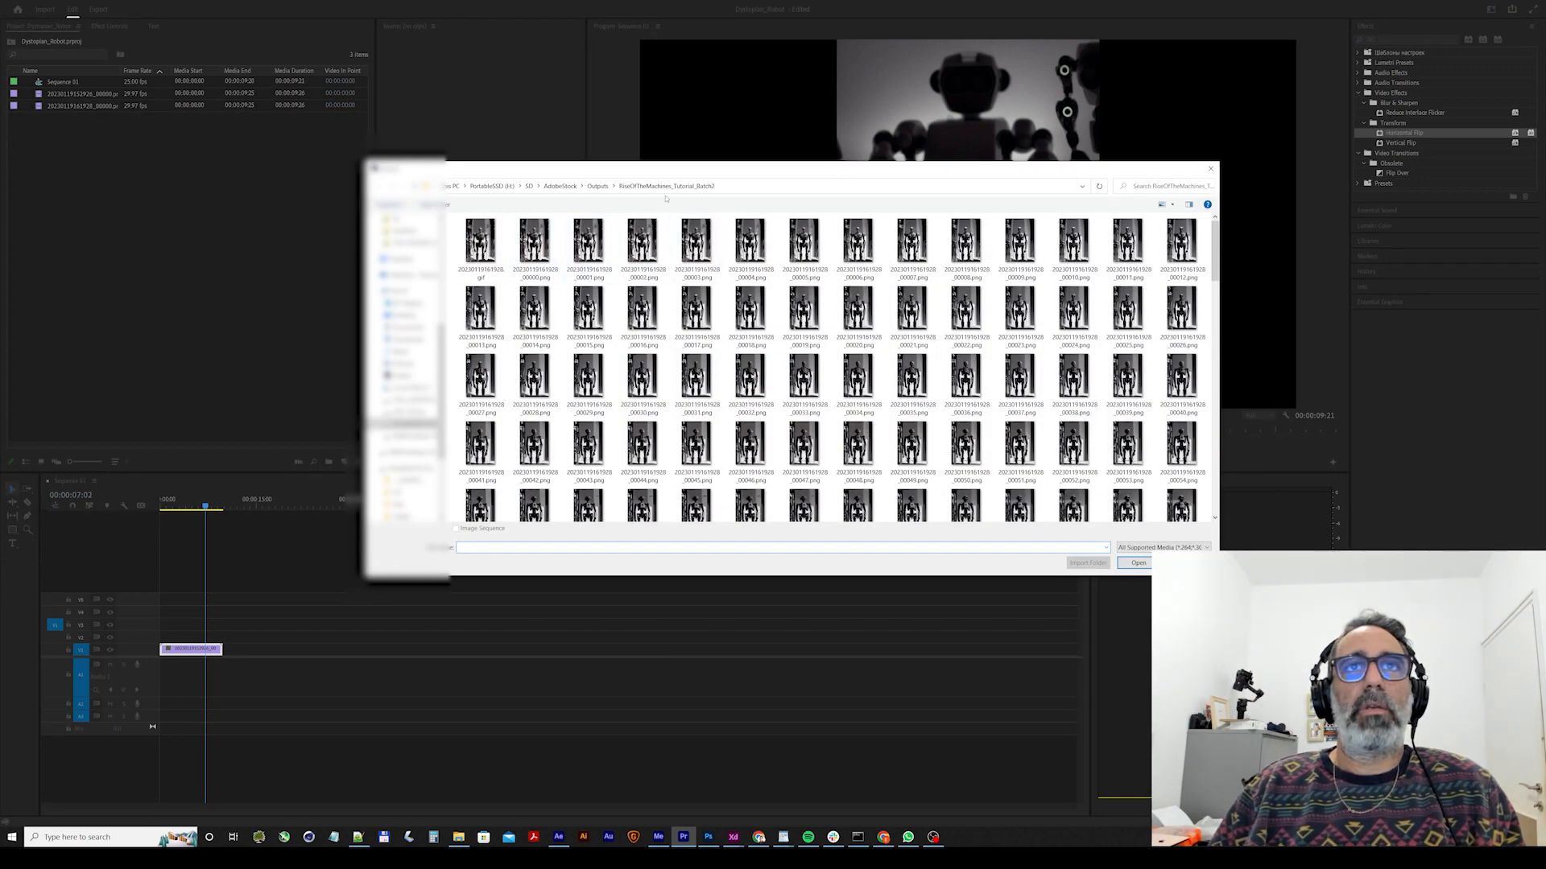
pyautogui.click(597, 186)
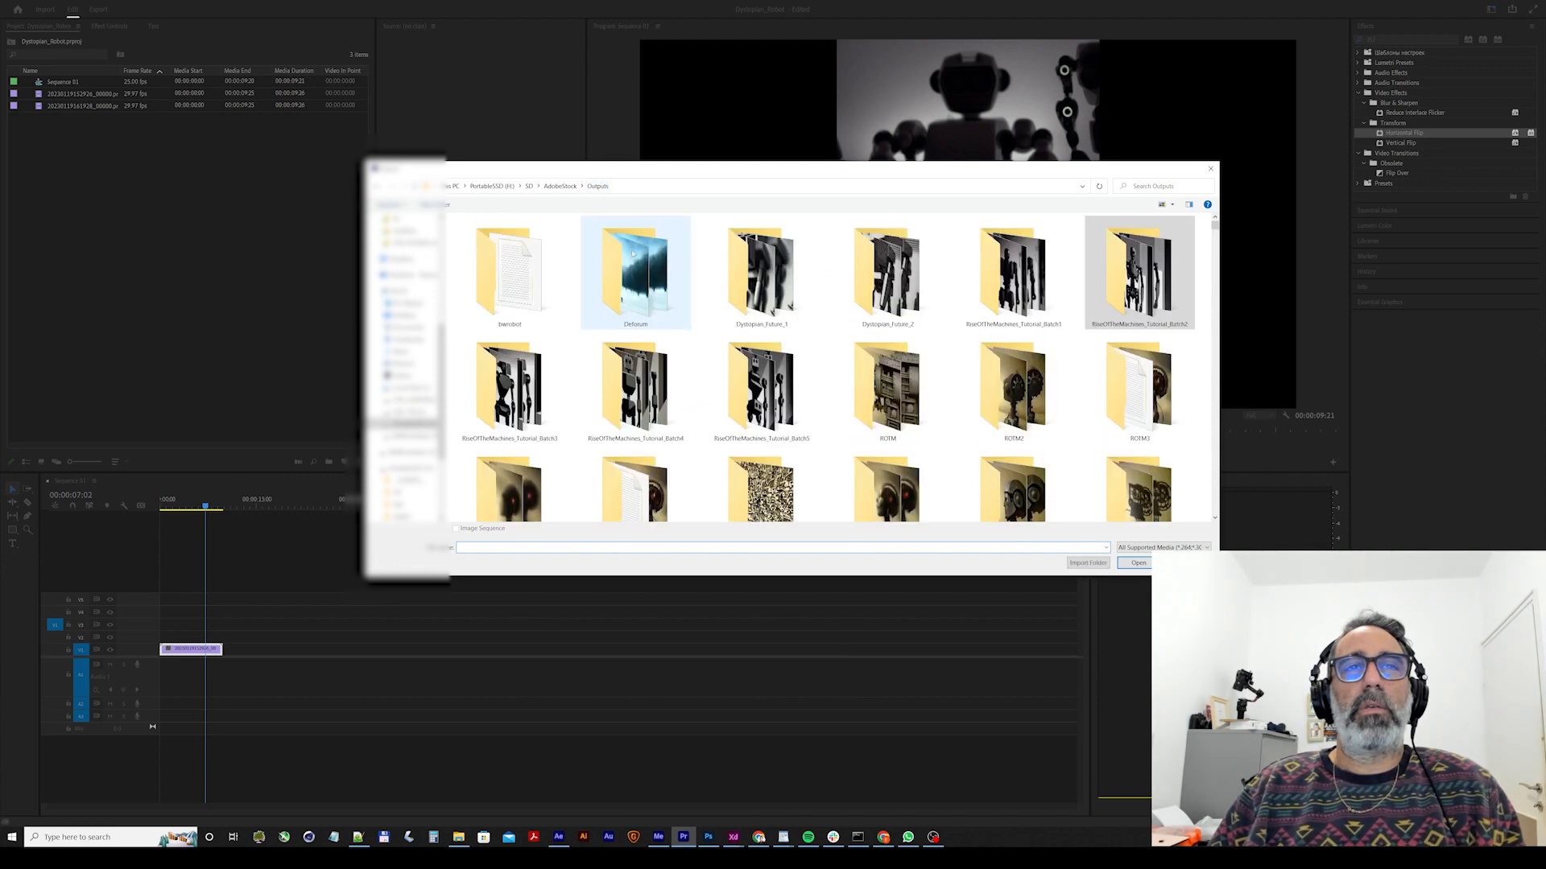
pyautogui.doubleClick(509, 387)
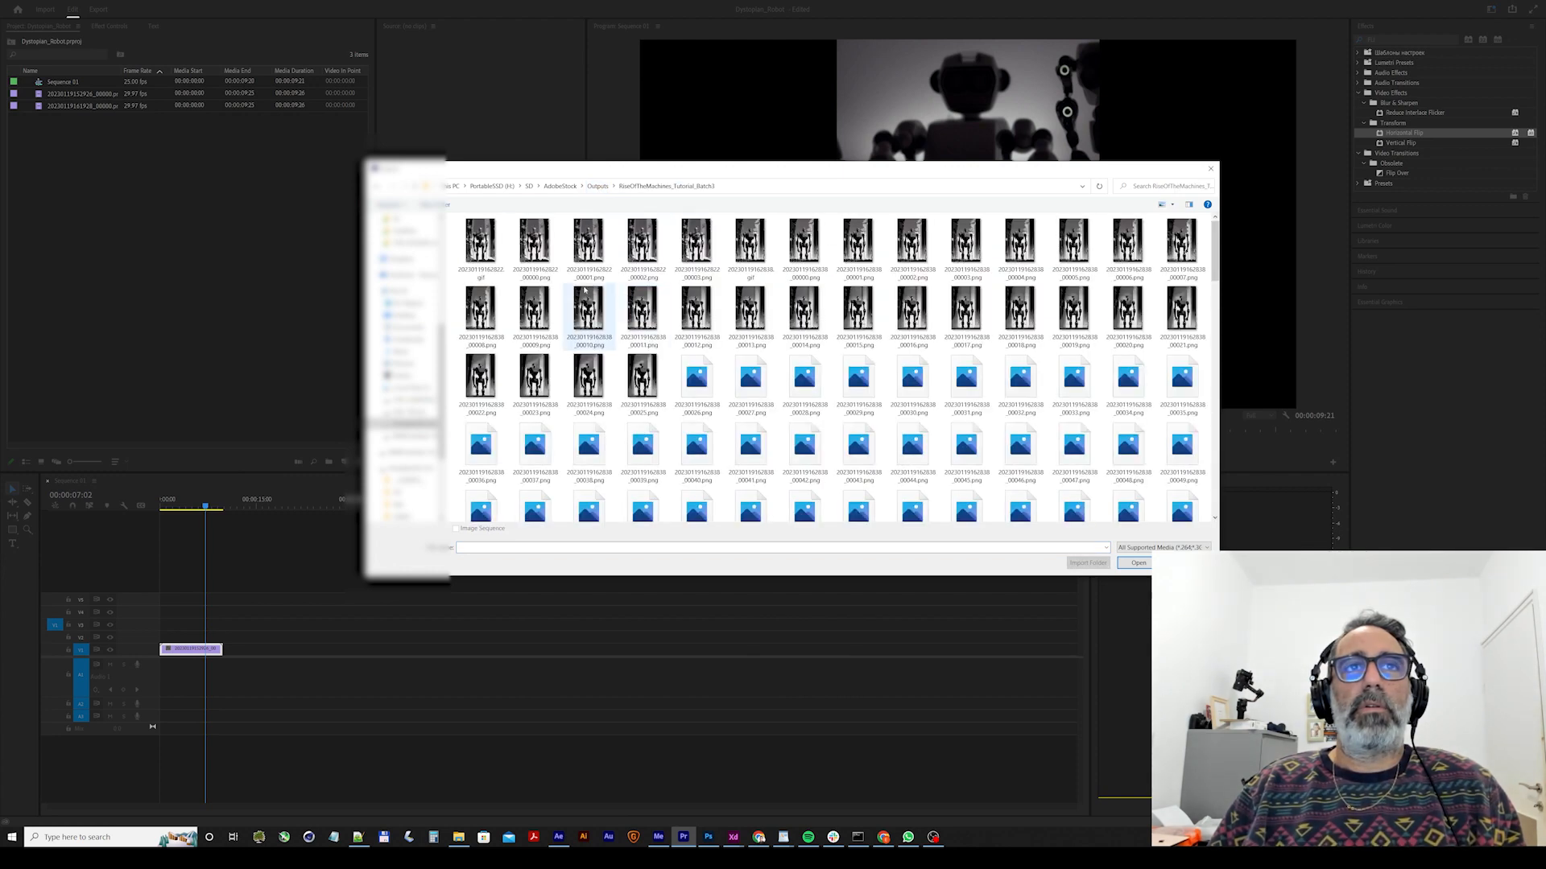
pyautogui.doubleClick(536, 248)
# Import the frames in Outputs/RiseOfTheMachines_Tutorial_Batch4 as an image sequence, starting from the _00000.png file.
pyautogui.doubleClick(138, 172)
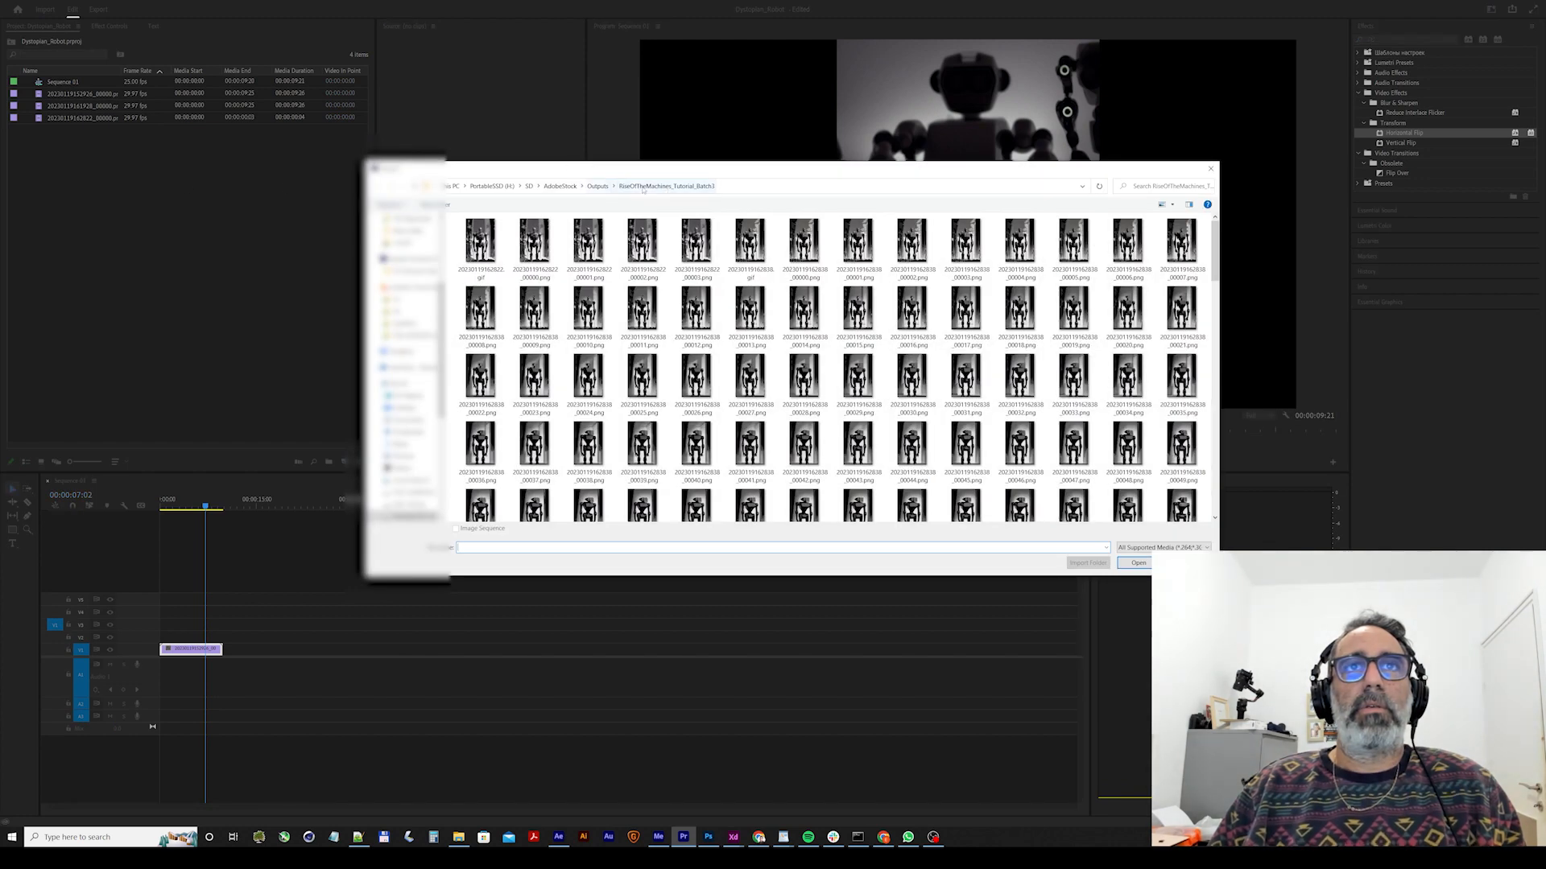
pyautogui.click(742, 191)
pyautogui.click(603, 186)
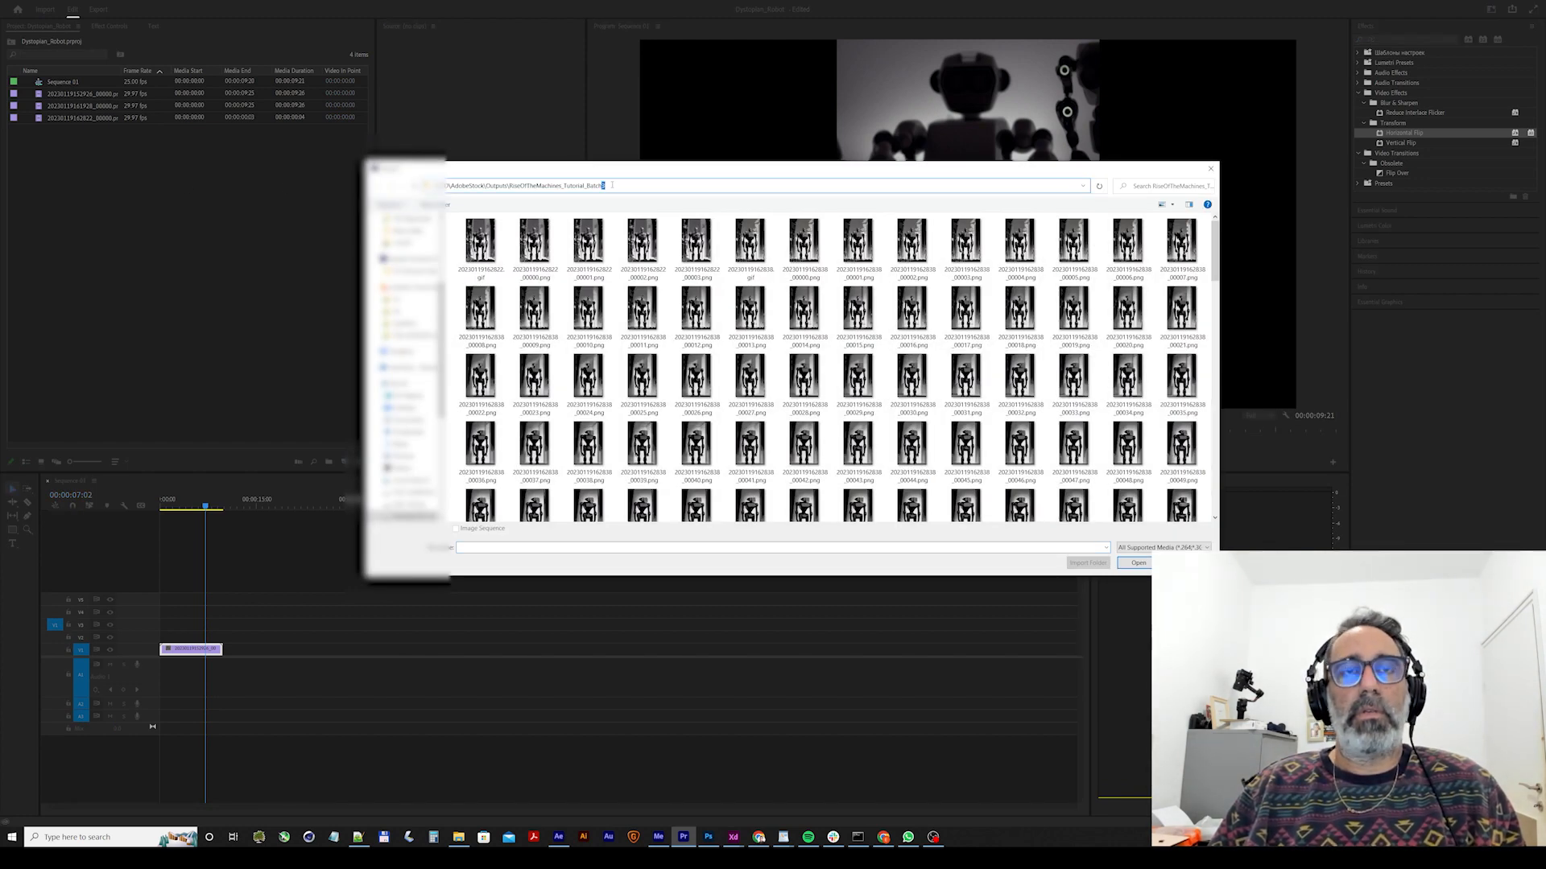
pyautogui.press('Return')
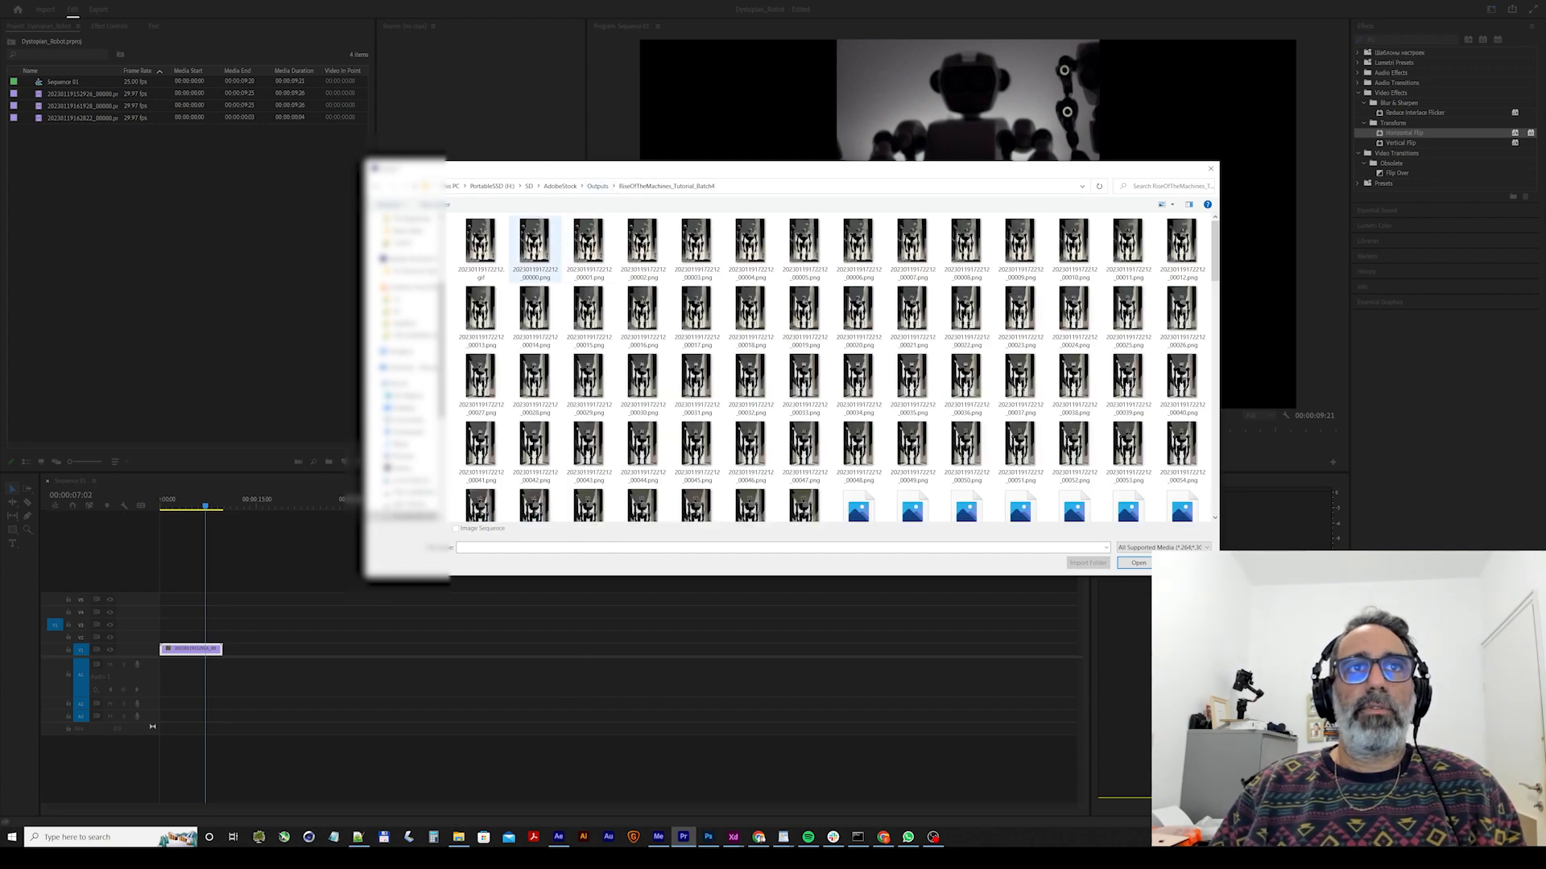
pyautogui.doubleClick(535, 242)
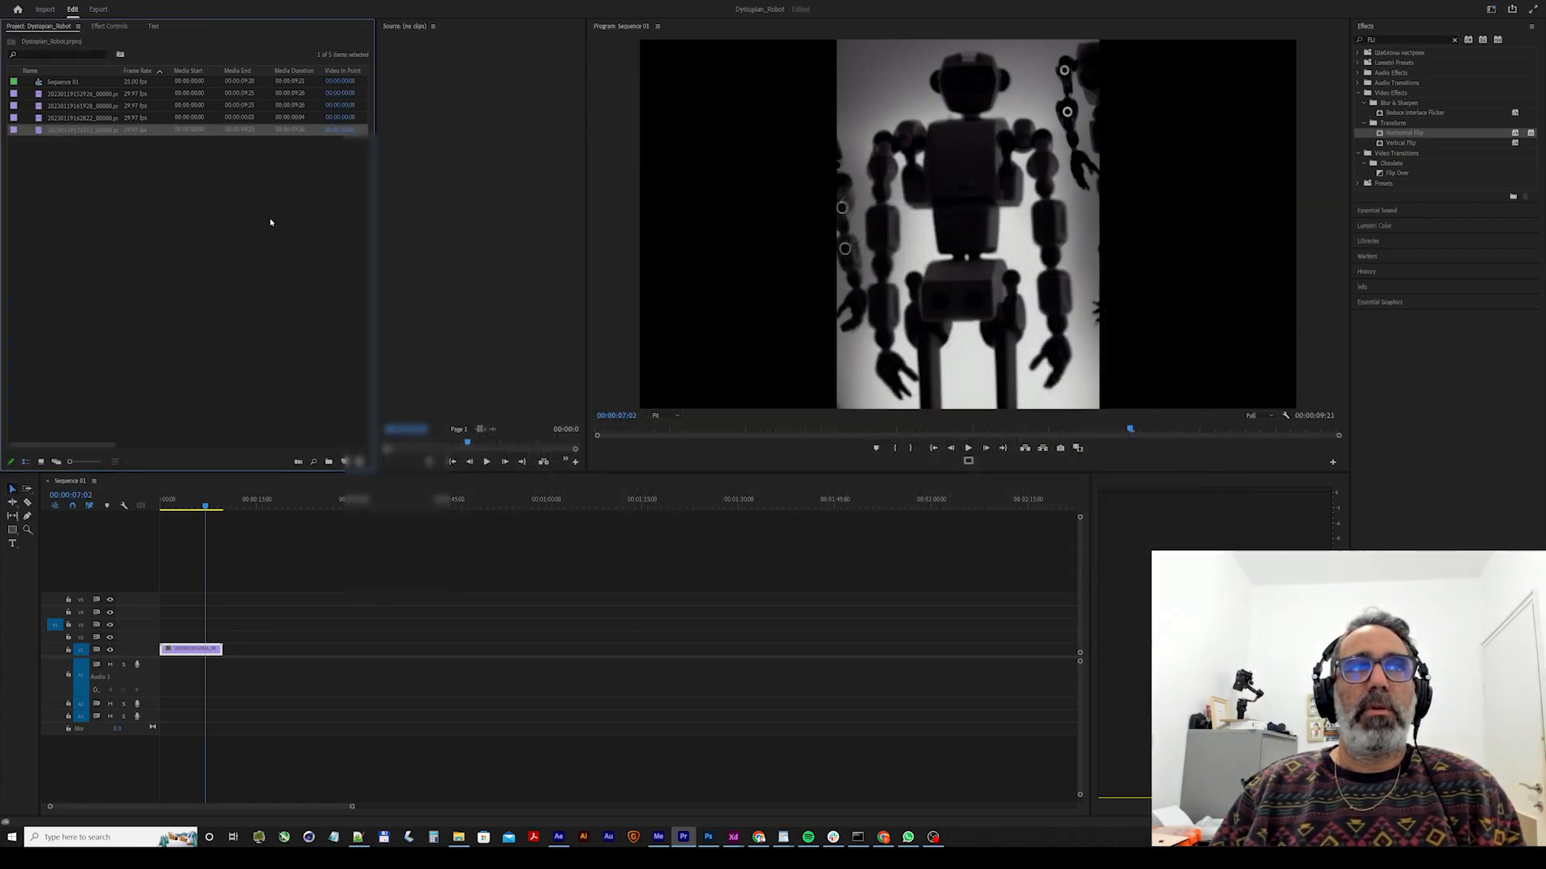
# Import the frames in Outputs/RiseOfTheMachines_Tutorial_Batch5 as an image sequence, starting from the _00000.png file.
pyautogui.doubleClick(324, 234)
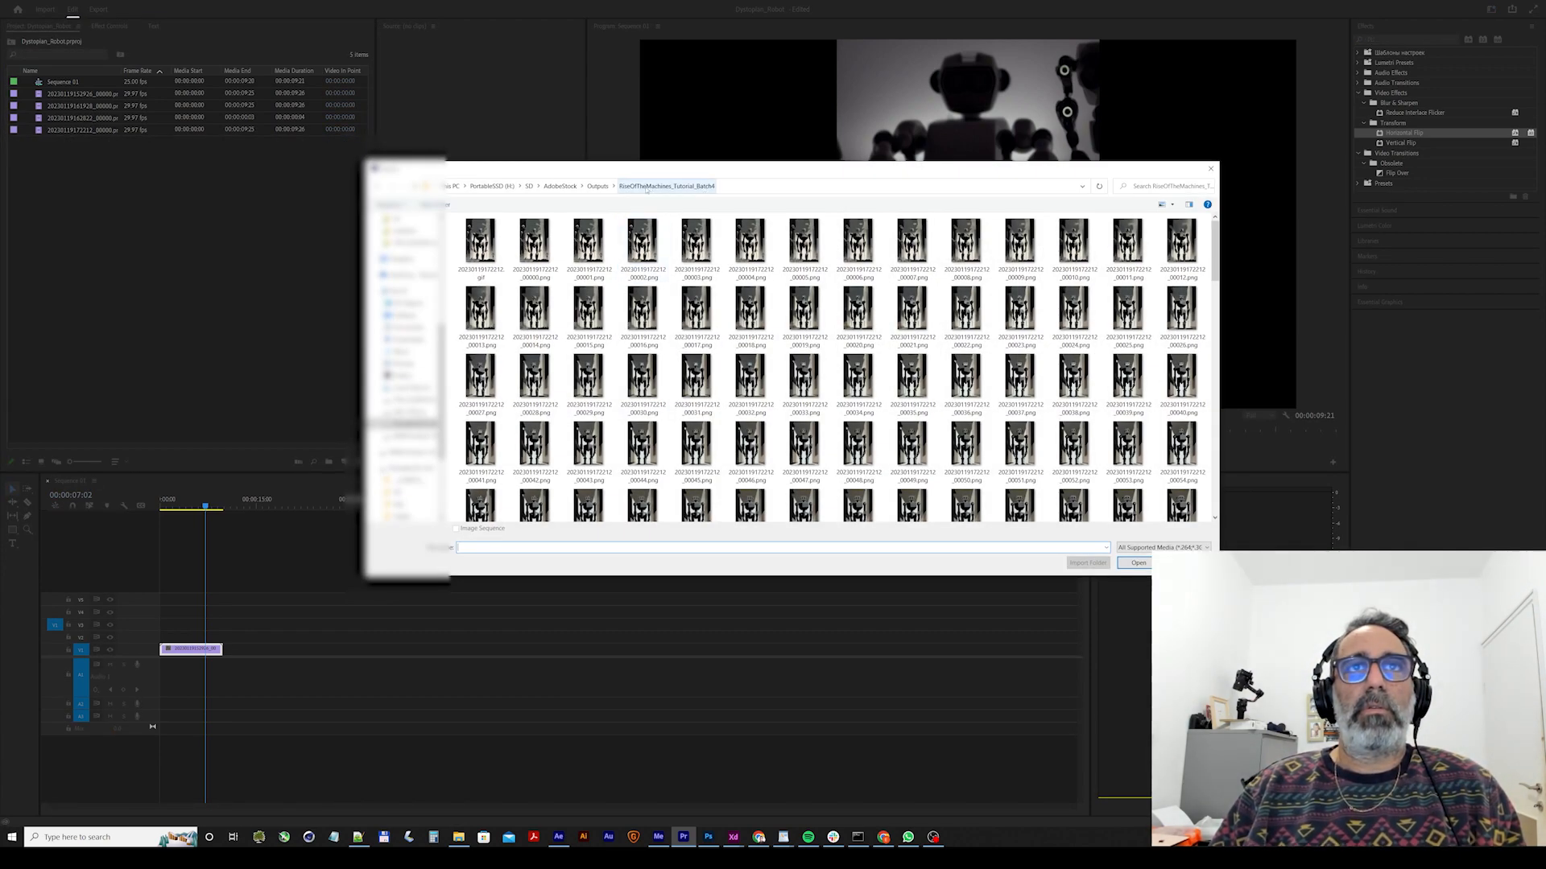
pyautogui.click(728, 186)
pyautogui.click(602, 186)
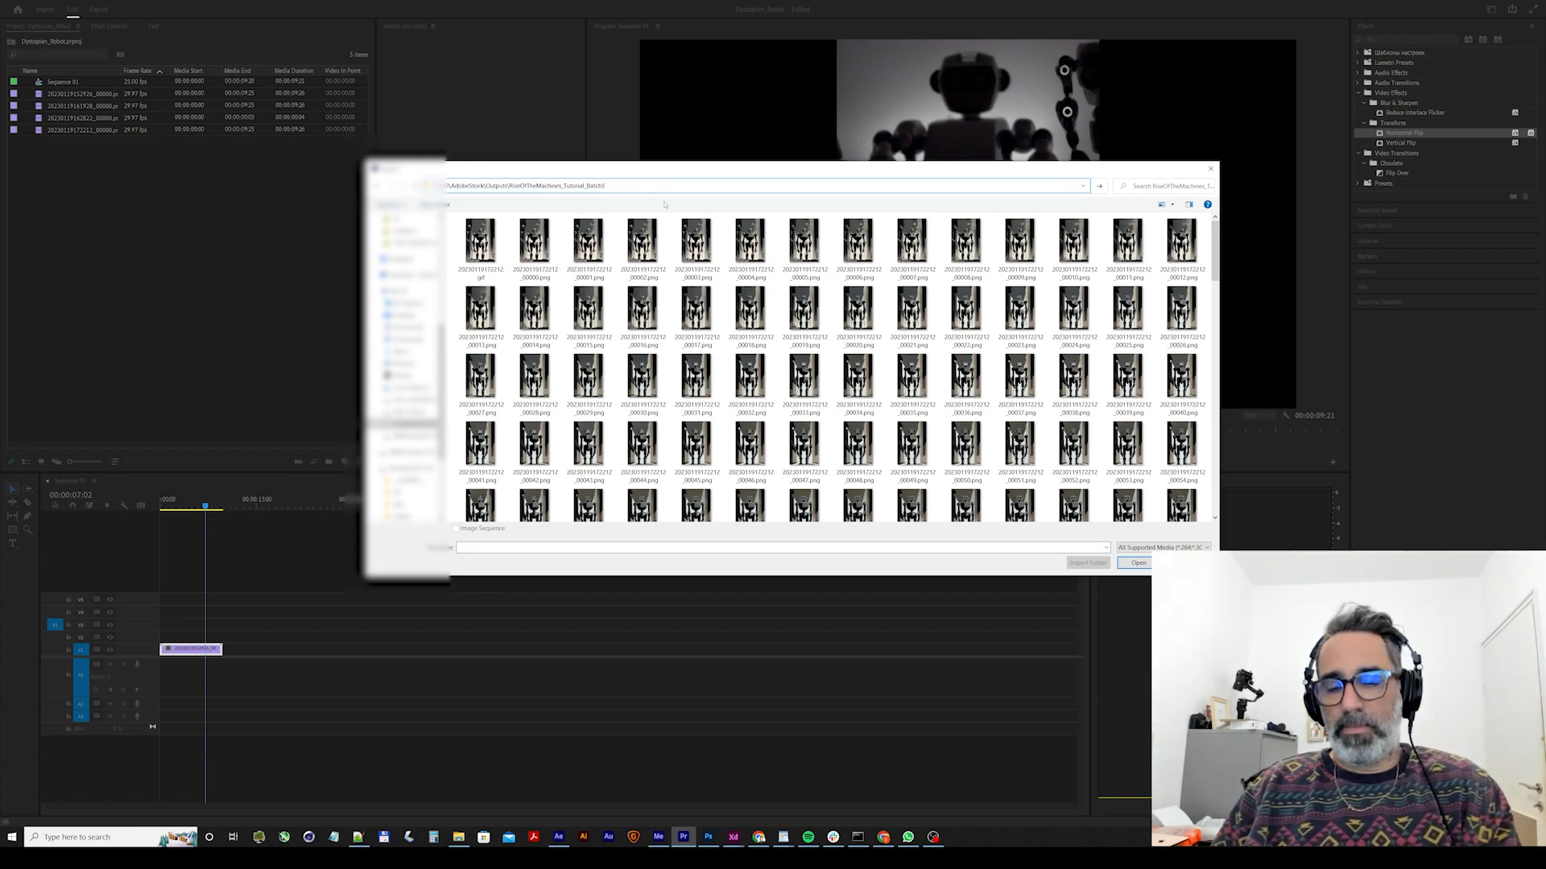
pyautogui.write('5')
pyautogui.press('Return')
pyautogui.click(542, 253)
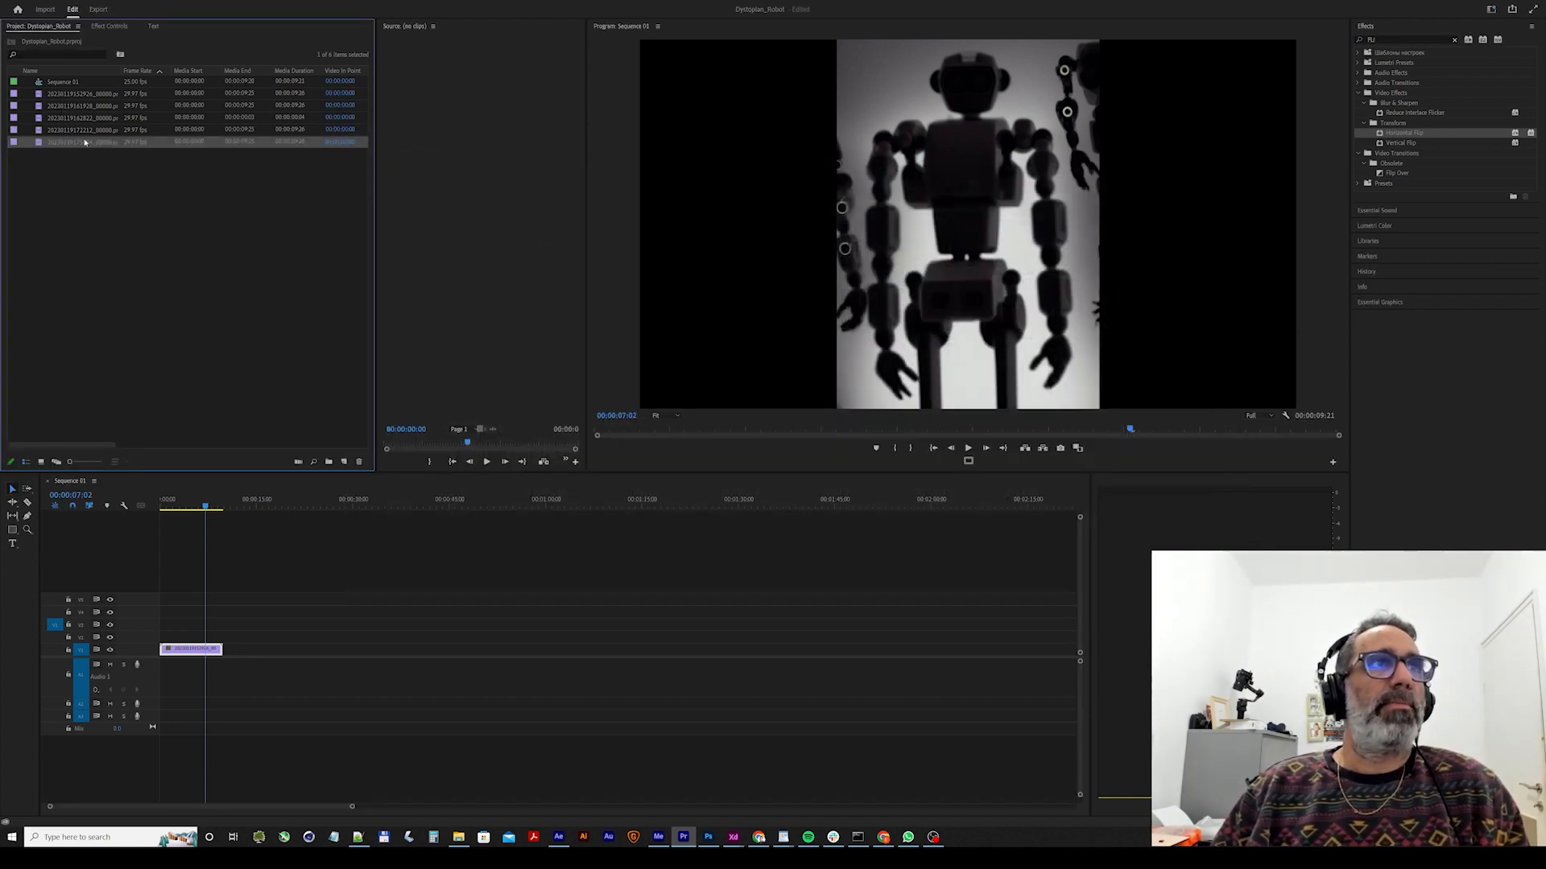
# Place the Batch2 image sequence directly after the first clip on the lowest video track.
pyautogui.moveTo(119, 187); pyautogui.dragTo(241, 652)
pyautogui.click(80, 176)
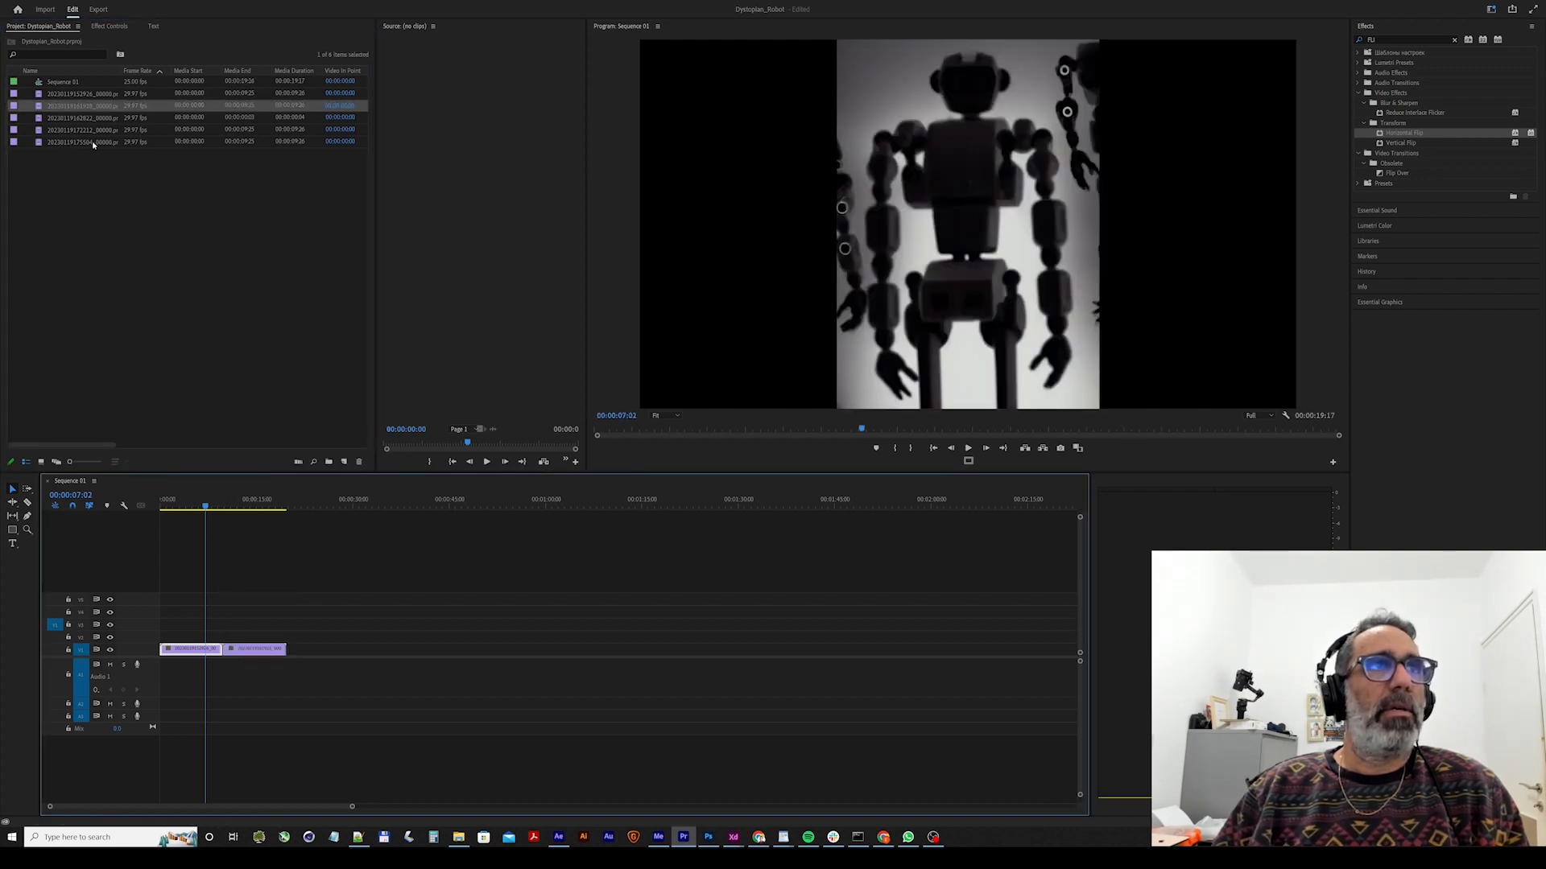
# Try placing the short Batch3 image sequence after the second clip, and delete it from the project together with its timeline clip.
pyautogui.moveTo(81, 118); pyautogui.dragTo(310, 650)
pyautogui.click(269, 322)
pyautogui.click(100, 119)
pyautogui.press('Delete')
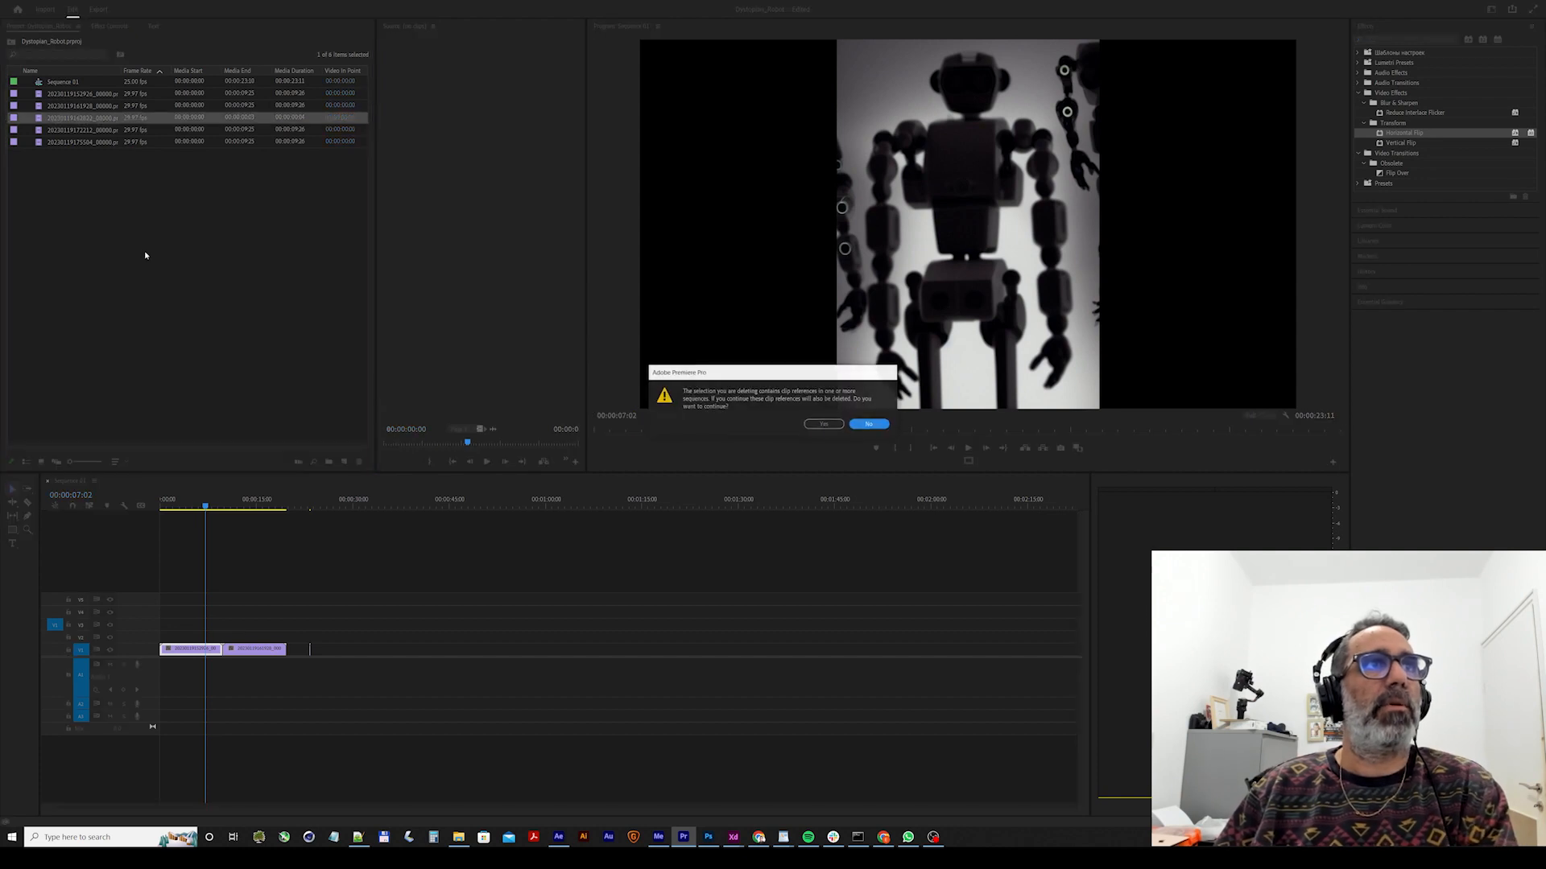
pyautogui.press('Return')
pyautogui.click(138, 161)
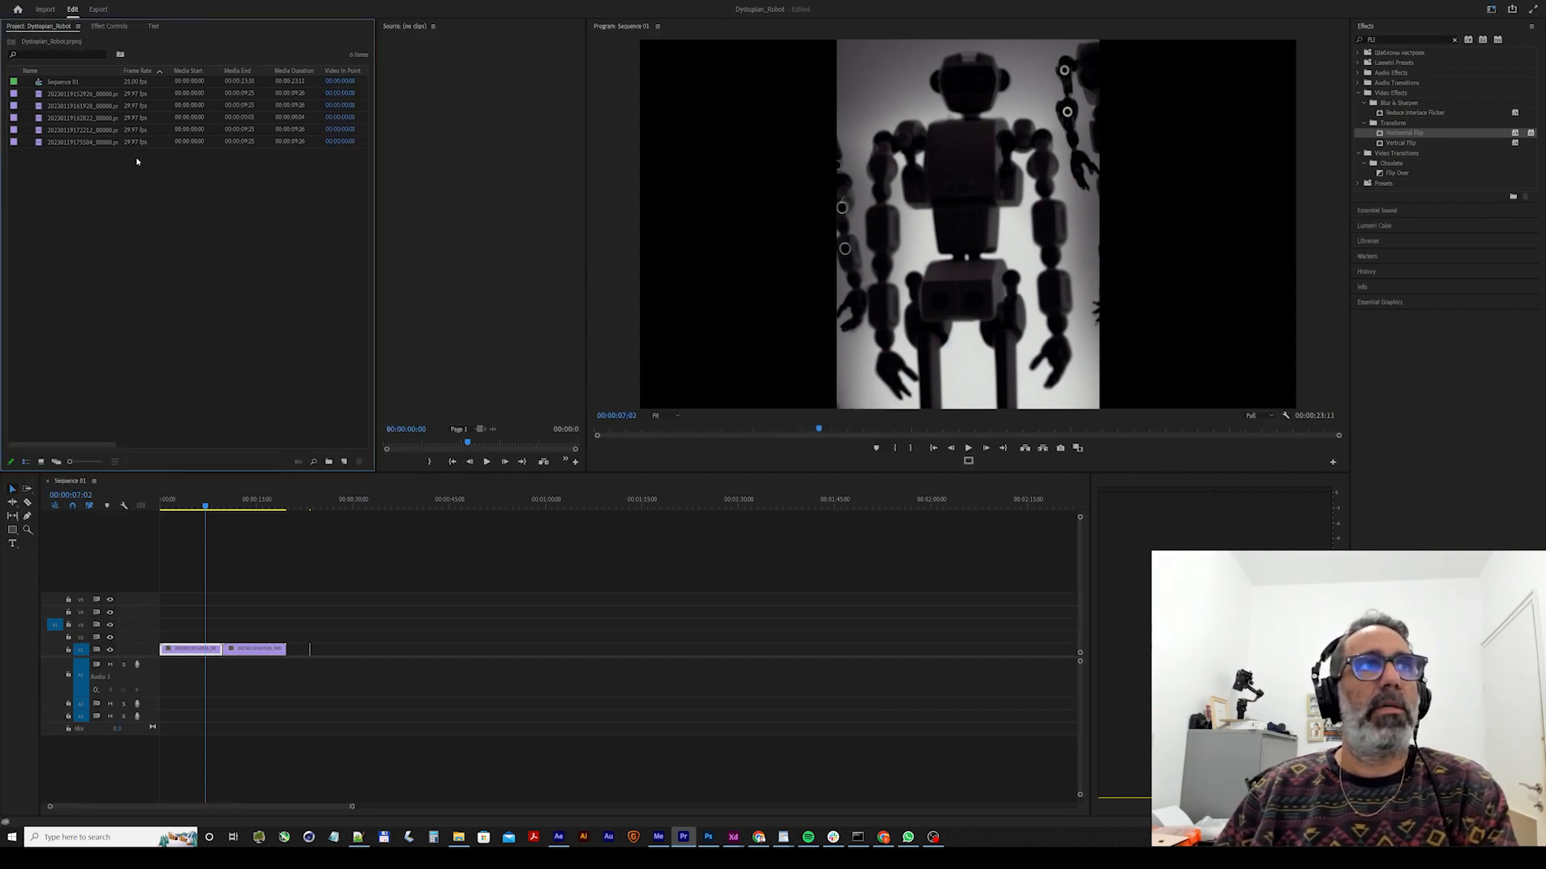
pyautogui.click(110, 119)
pyautogui.press('Delete')
pyautogui.click(837, 427)
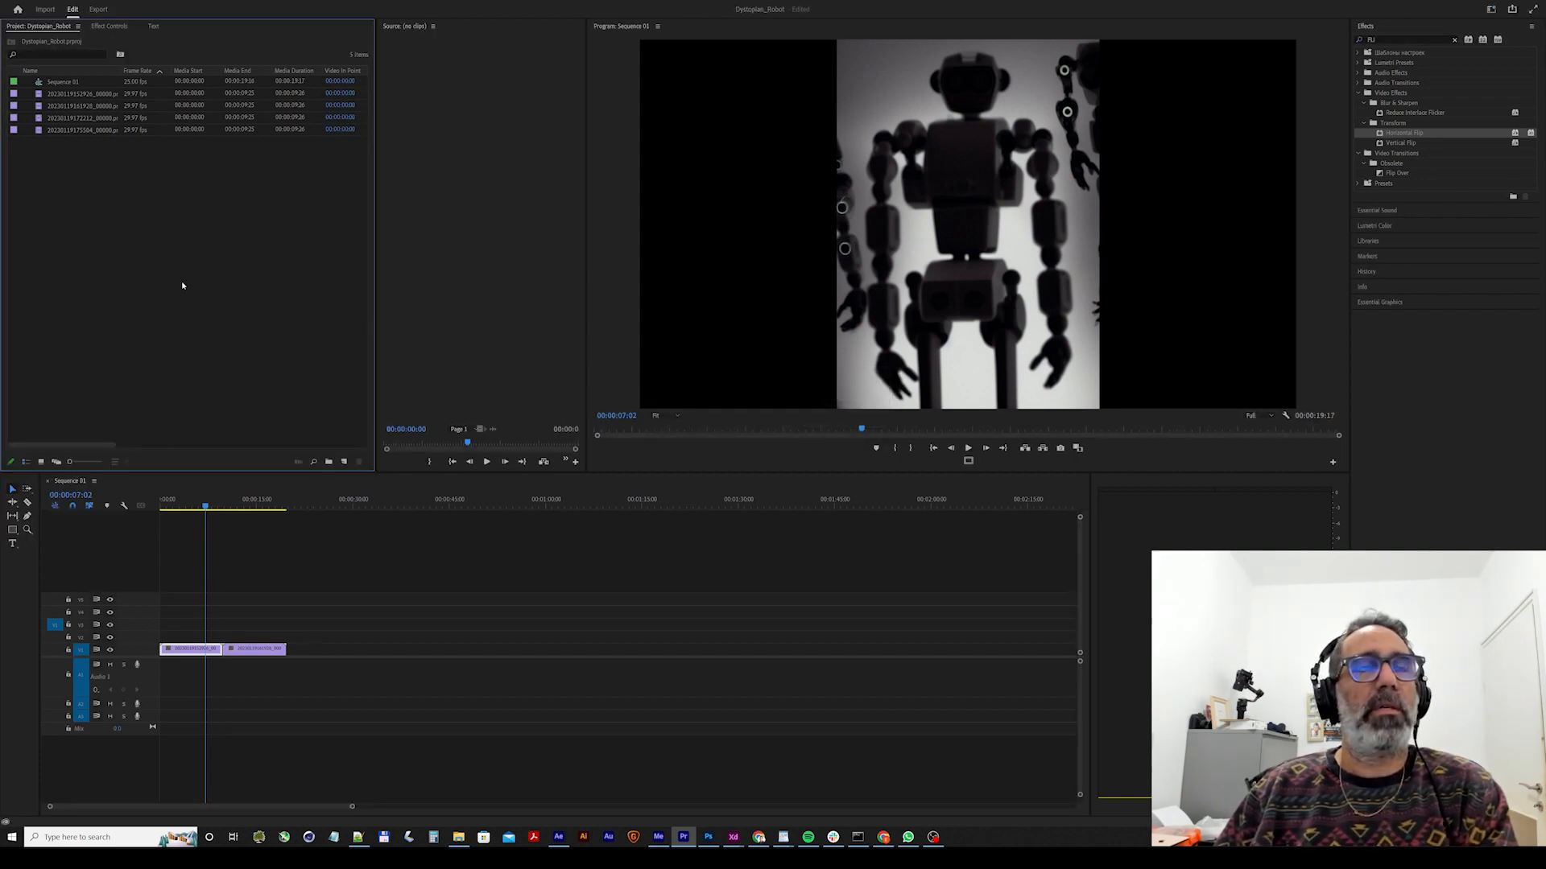
pyautogui.doubleClick(183, 286)
pyautogui.click(733, 190)
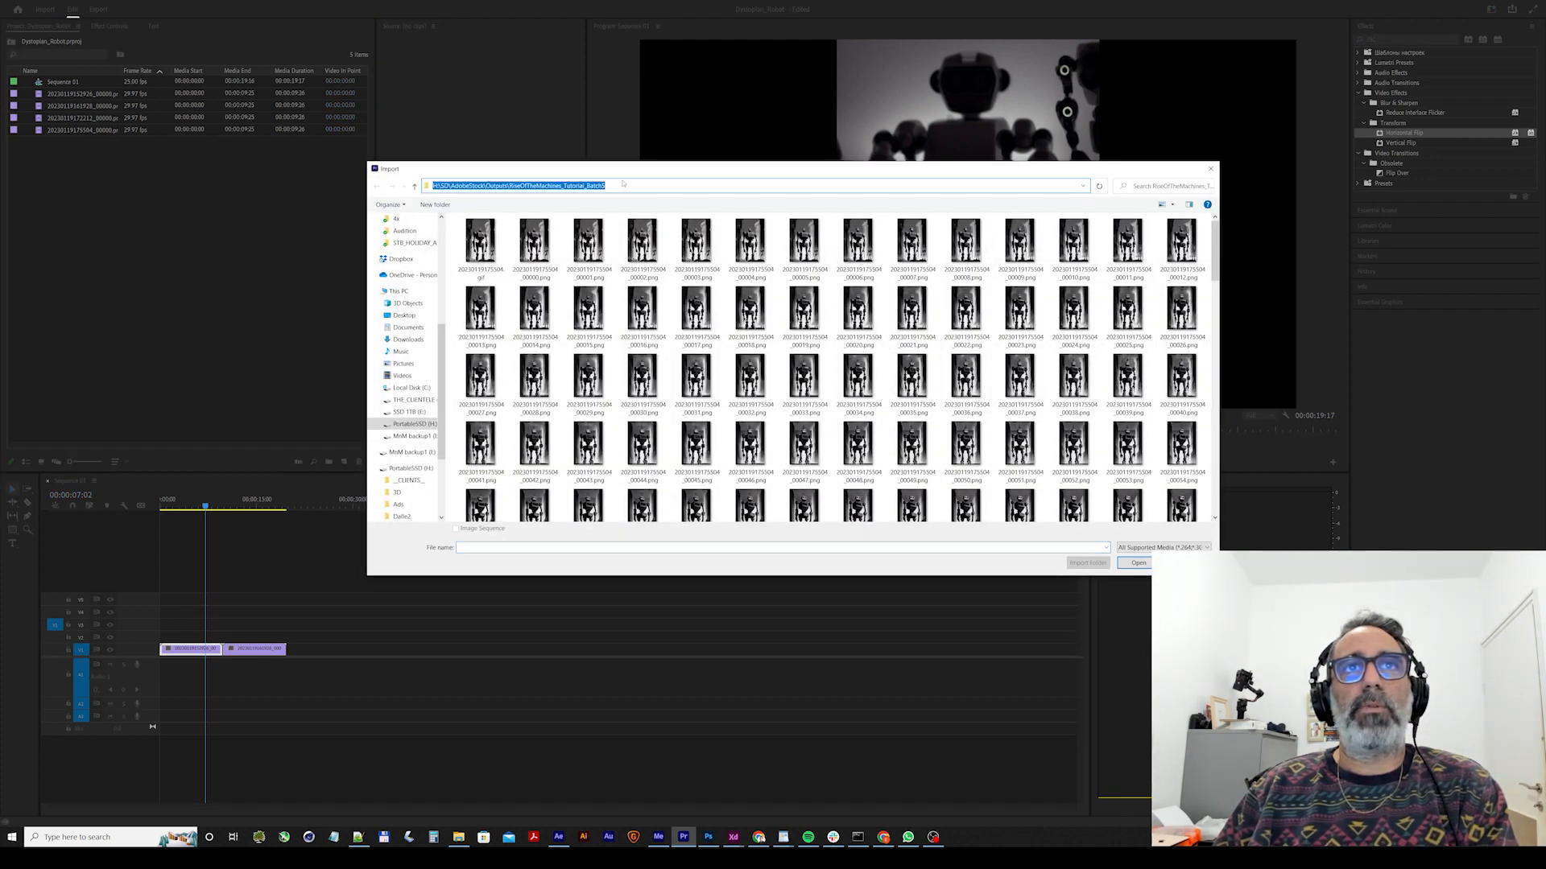
pyautogui.click(609, 186)
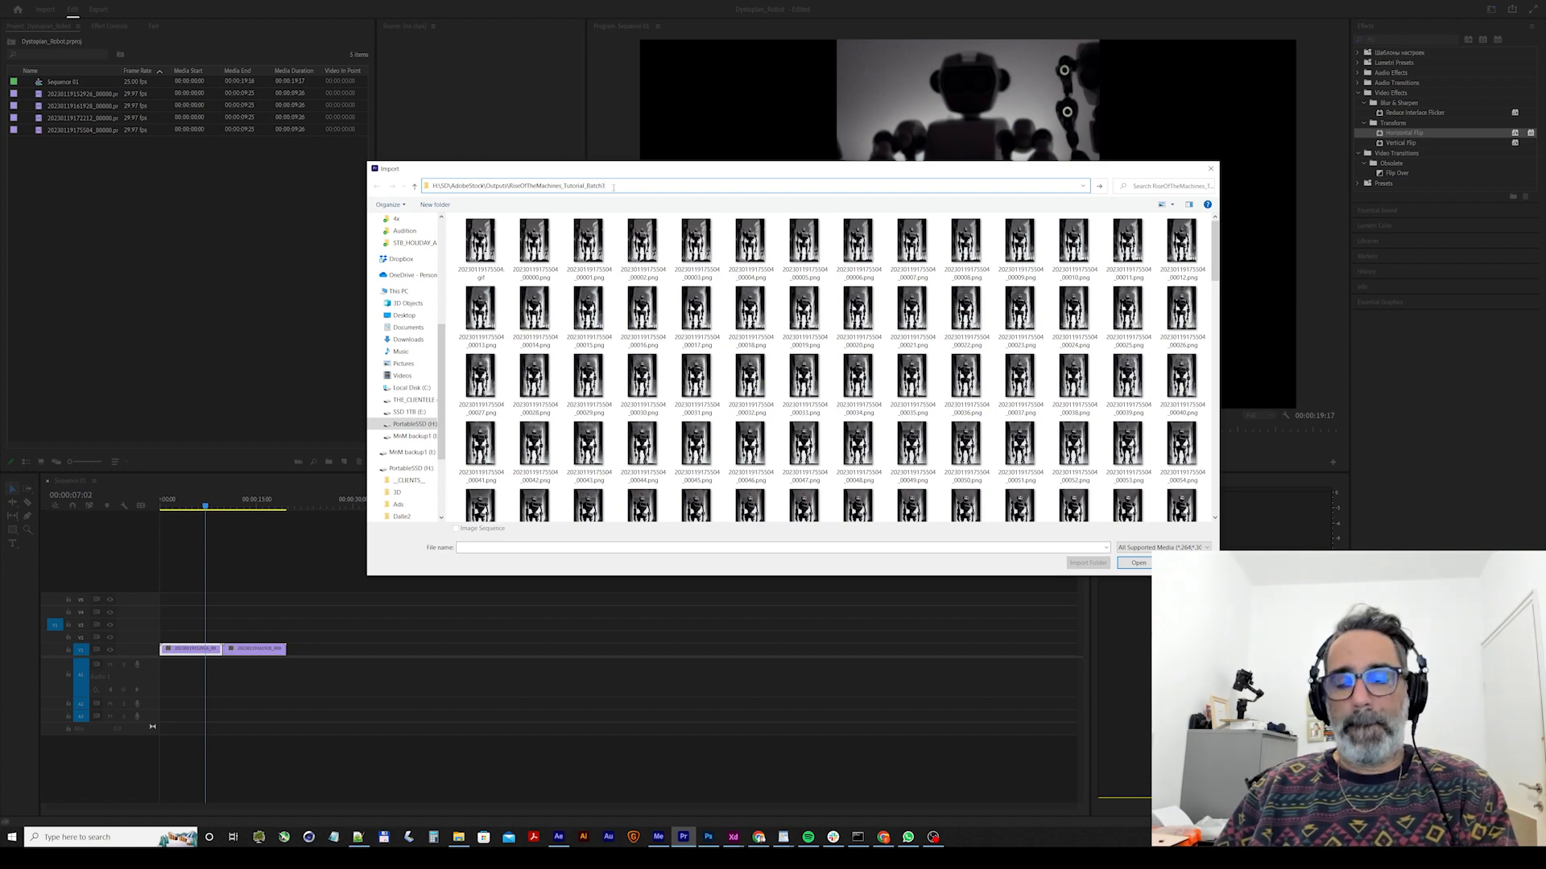
pyautogui.write('3')
pyautogui.press('Return')
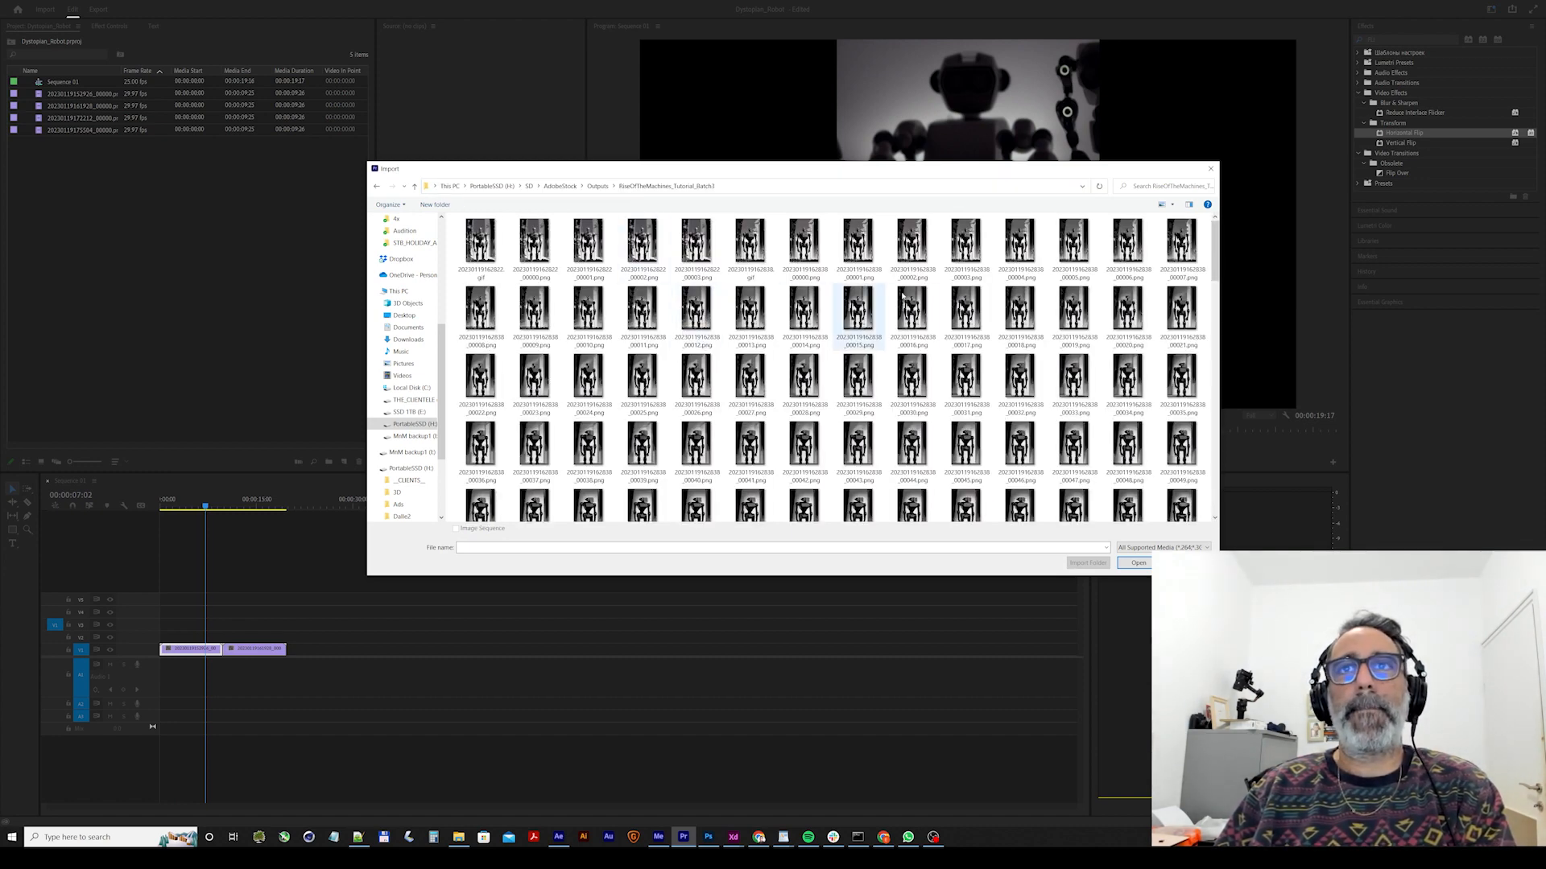
pyautogui.click(813, 249)
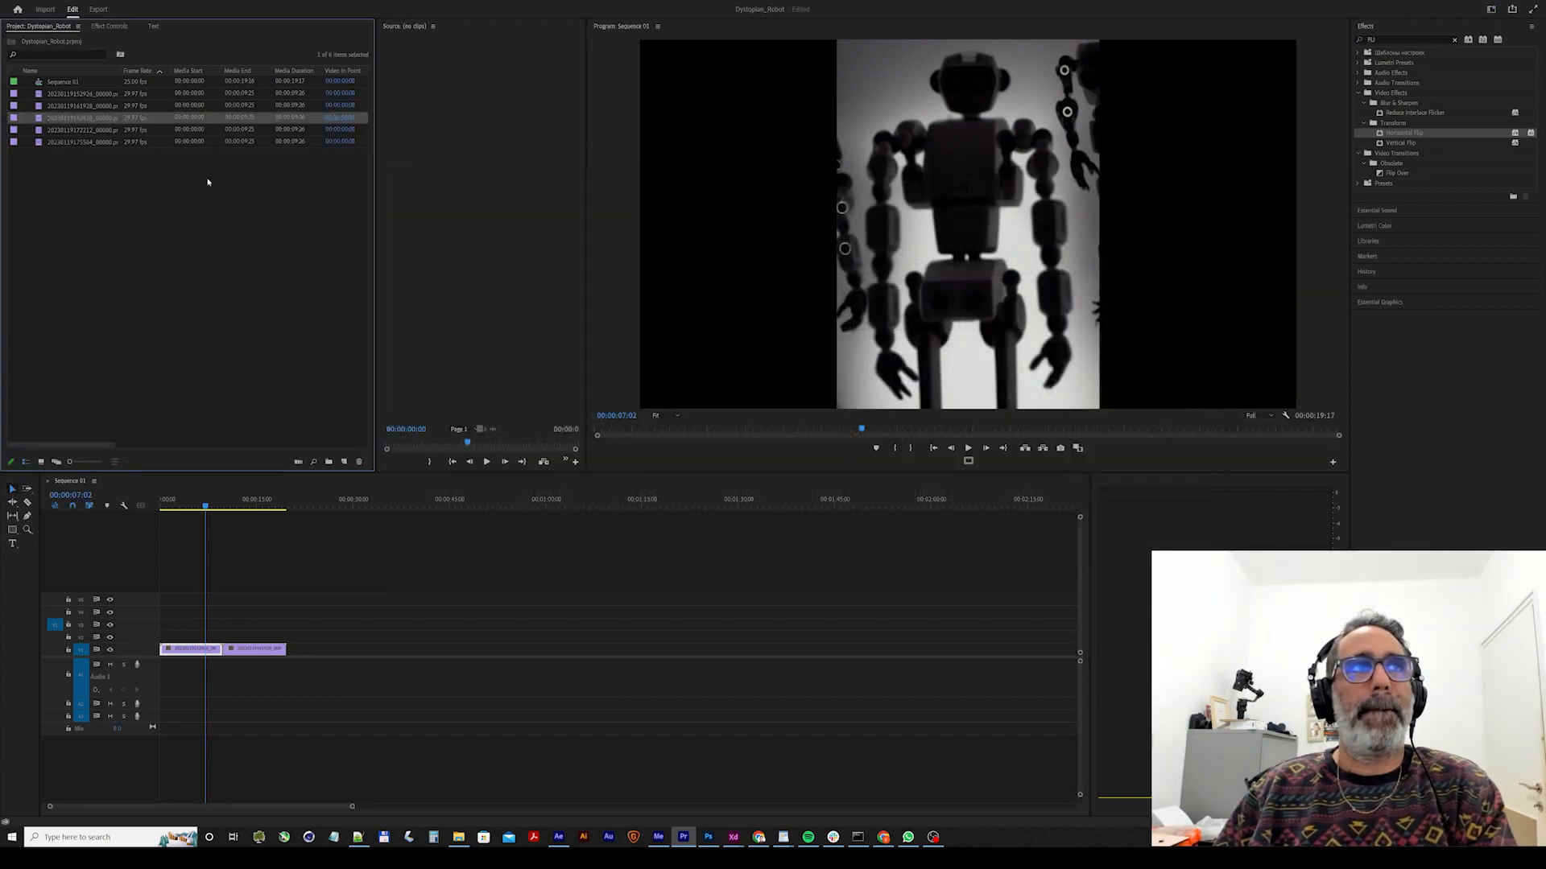
# Place the Batch3, Batch4 and Batch5 image sequences in order after the second clip on the lowest video track, and play from the beginning.
pyautogui.moveTo(38, 121); pyautogui.dragTo(292, 653)
pyautogui.moveTo(40, 129); pyautogui.dragTo(346, 636)
pyautogui.moveTo(48, 143); pyautogui.dragTo(419, 650)
pyautogui.press('Home')
pyautogui.press('space')
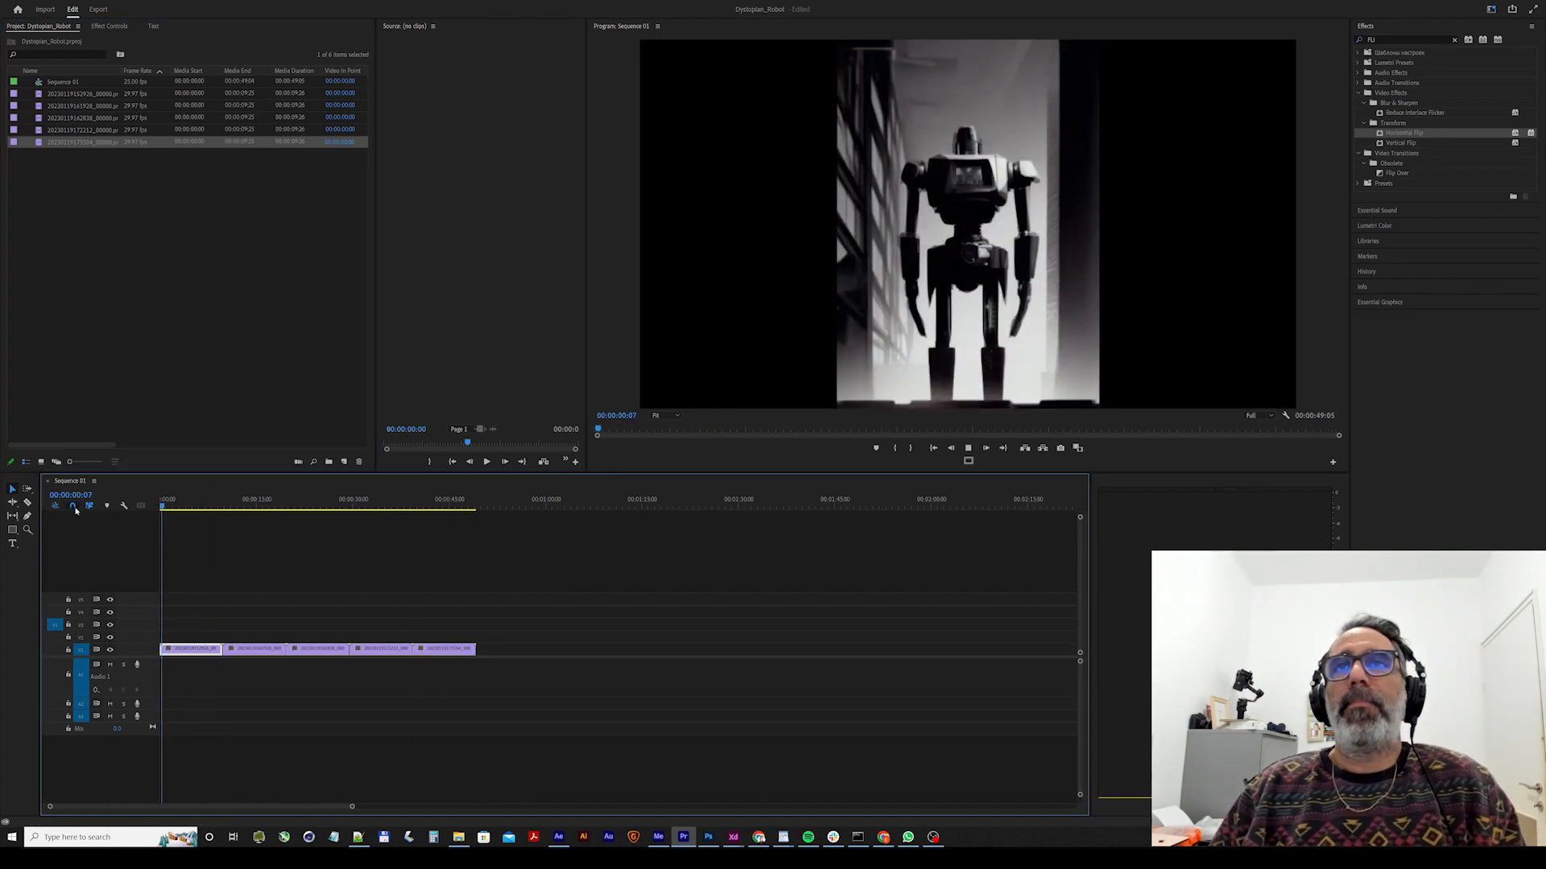
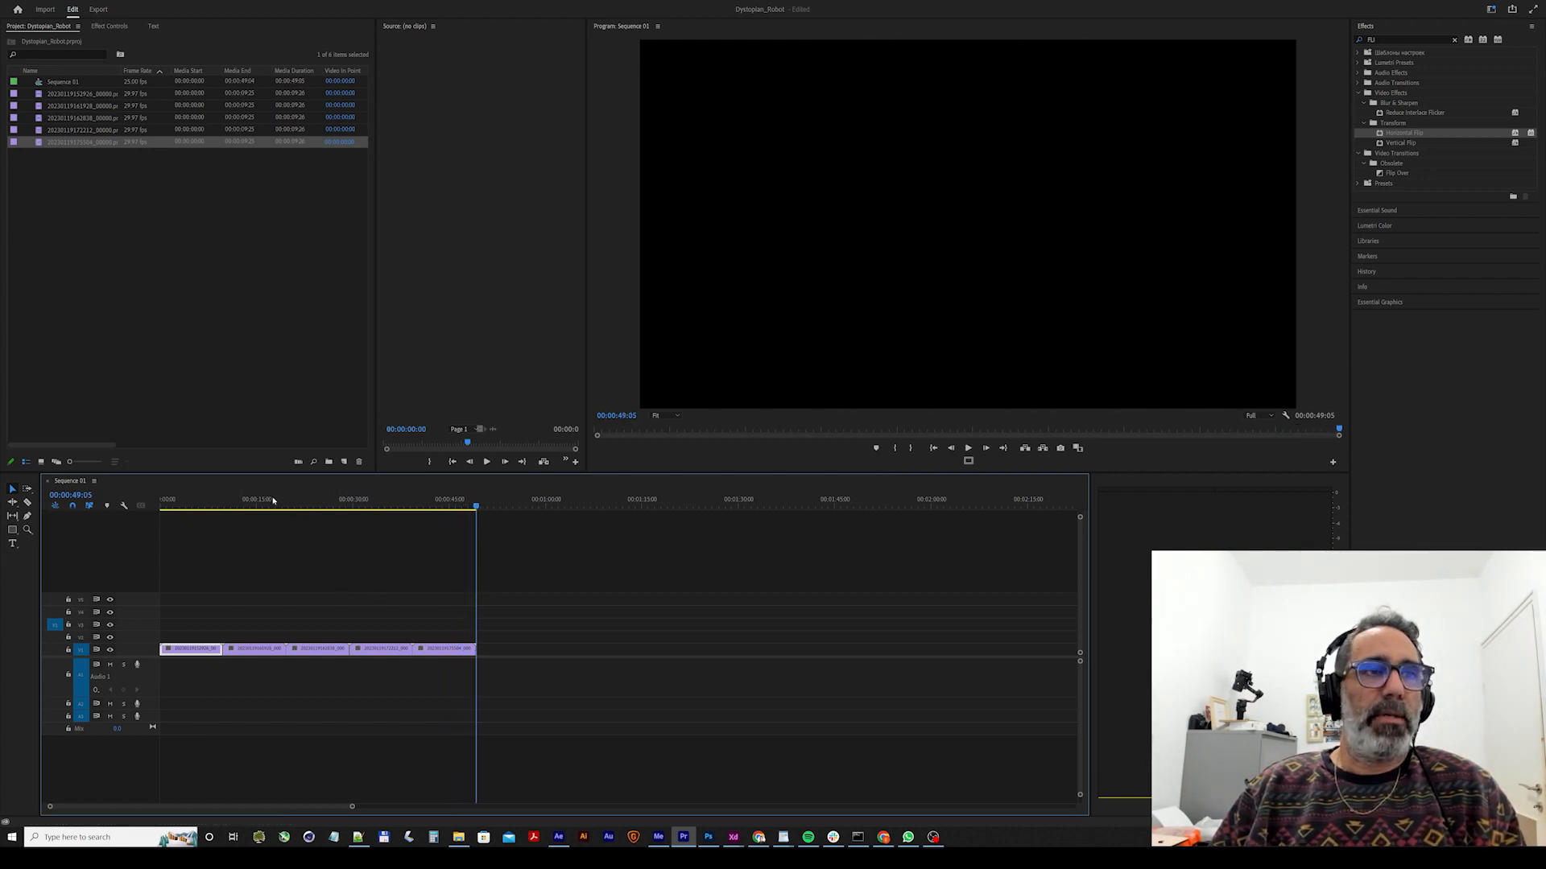
# Return to the sequence start and duplicate the first clip onto the second and third video tracks directly above it.
pyautogui.moveTo(273, 500); pyautogui.dragTo(157, 503)
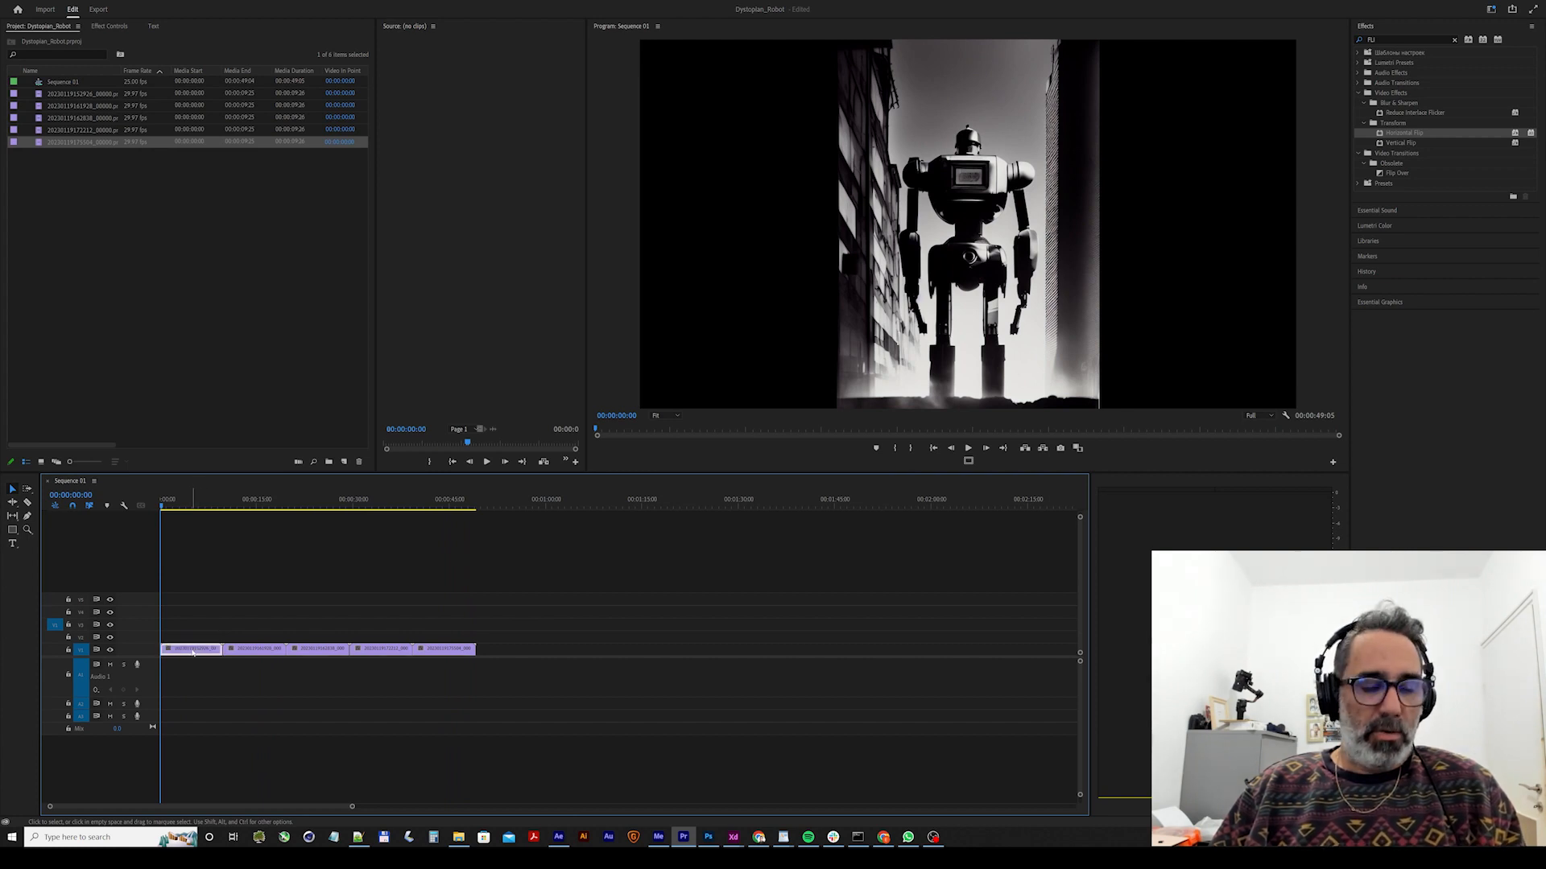
pyautogui.moveTo(193, 652); pyautogui.dragTo(194, 624)
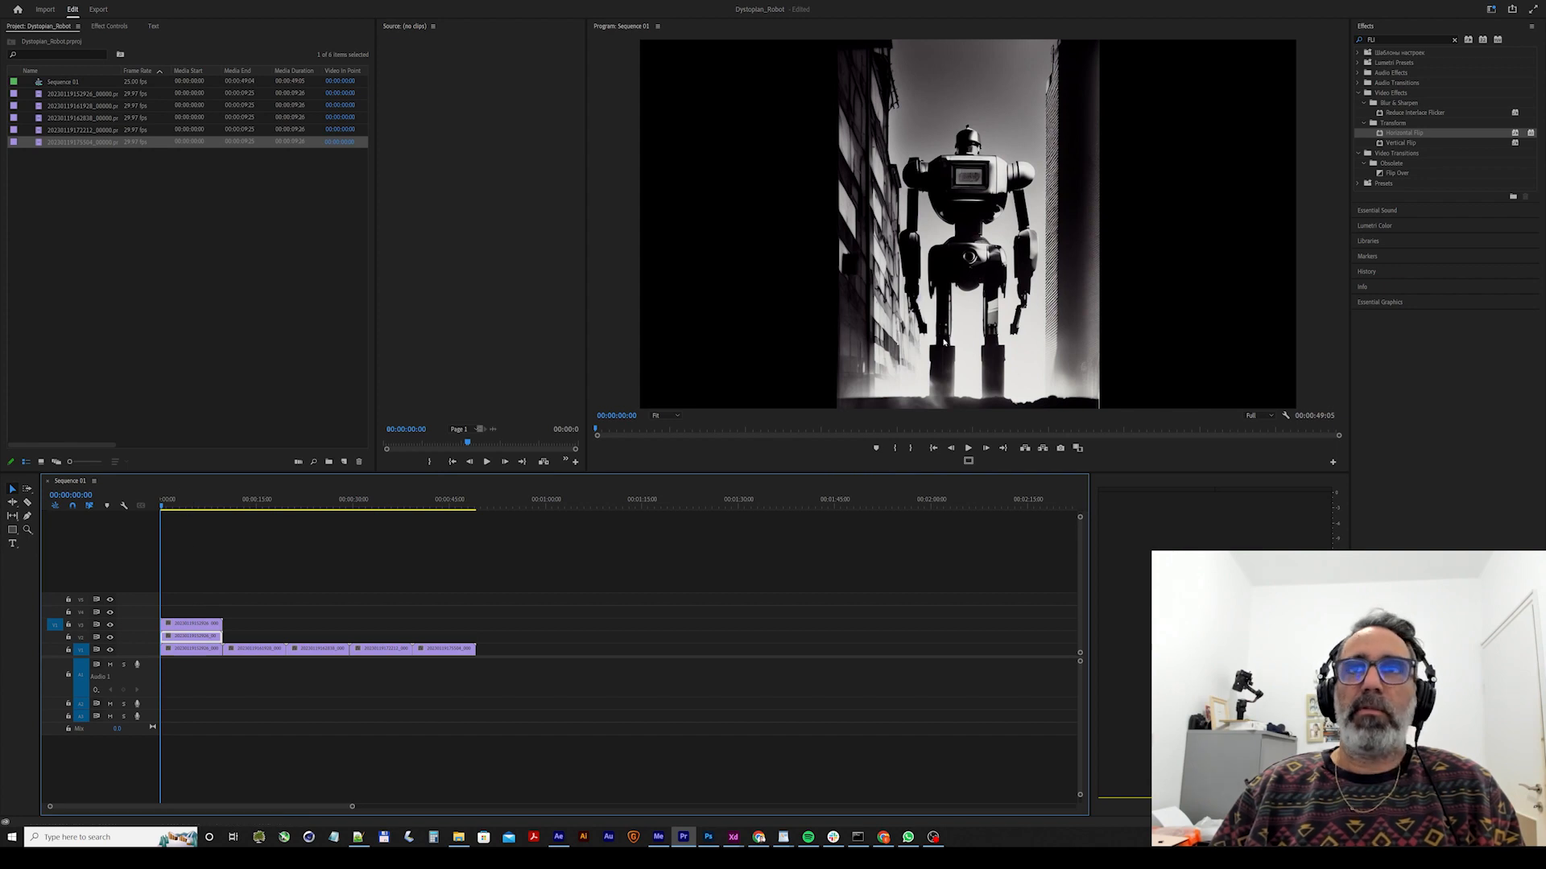
pyautogui.click(925, 330)
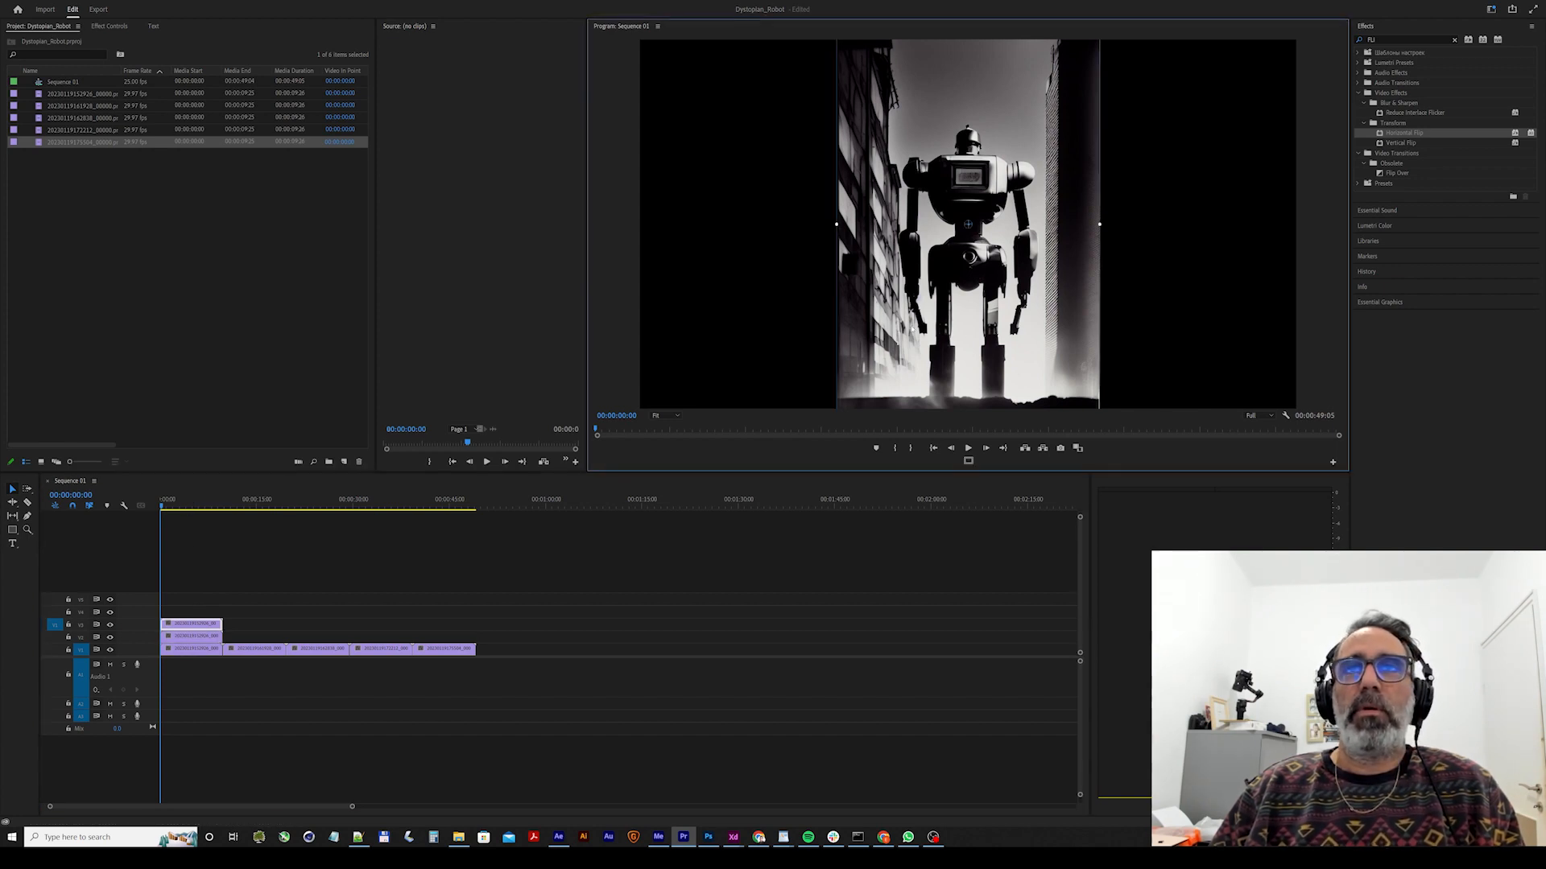
# Apply Horizontal Flip to the first clip's top copy and place it alongside the centre robot image, on its right.
pyautogui.click(1379, 136)
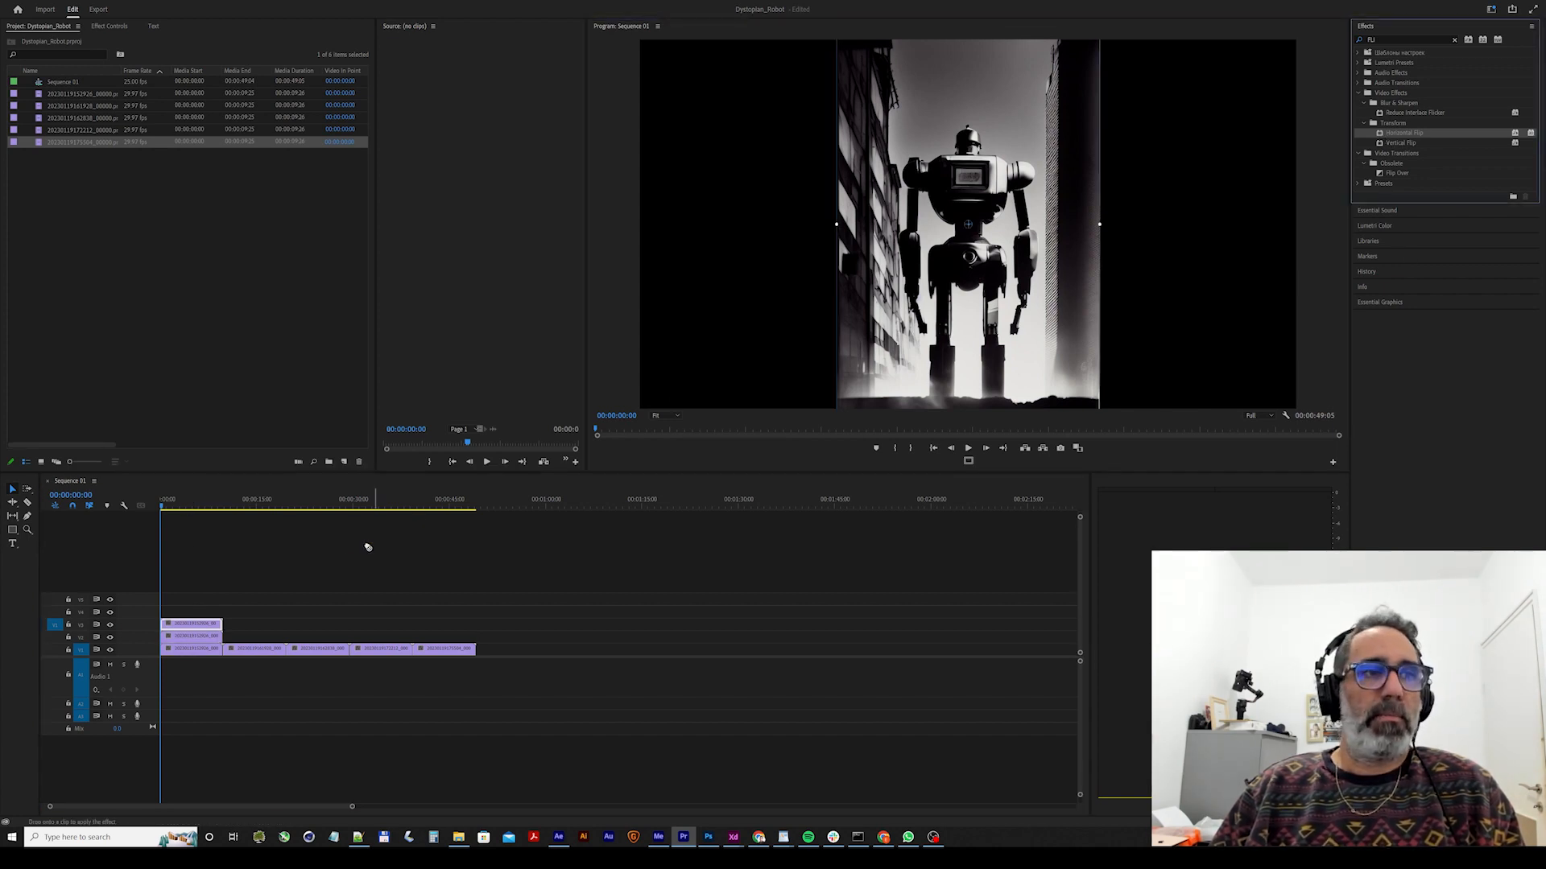
pyautogui.moveTo(198, 622); pyautogui.dragTo(199, 623)
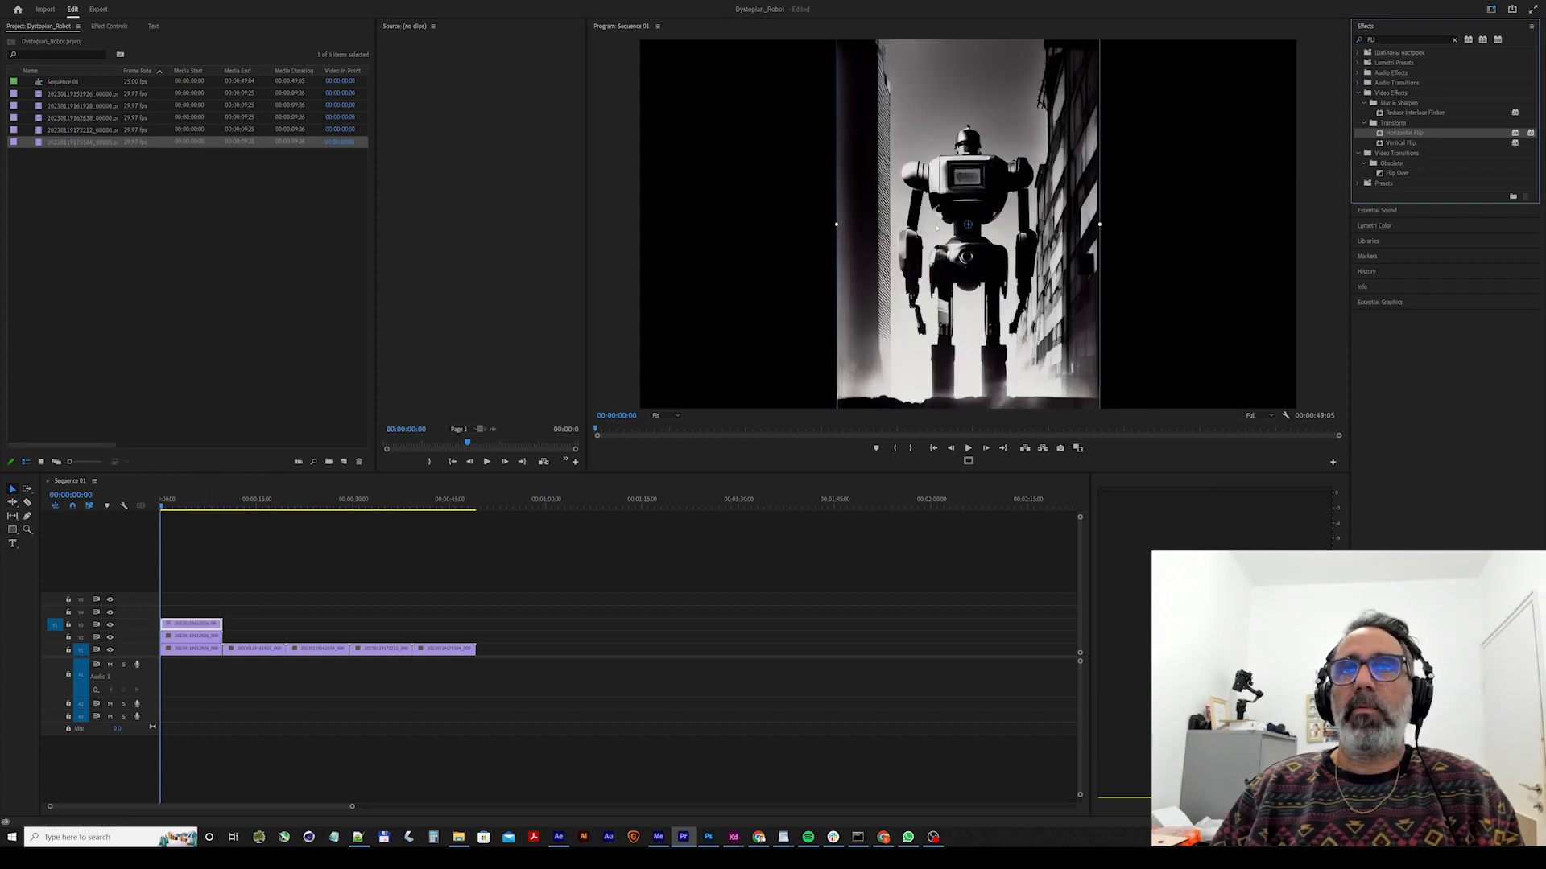
pyautogui.click(883, 226)
pyautogui.moveTo(889, 227); pyautogui.dragTo(1149, 236)
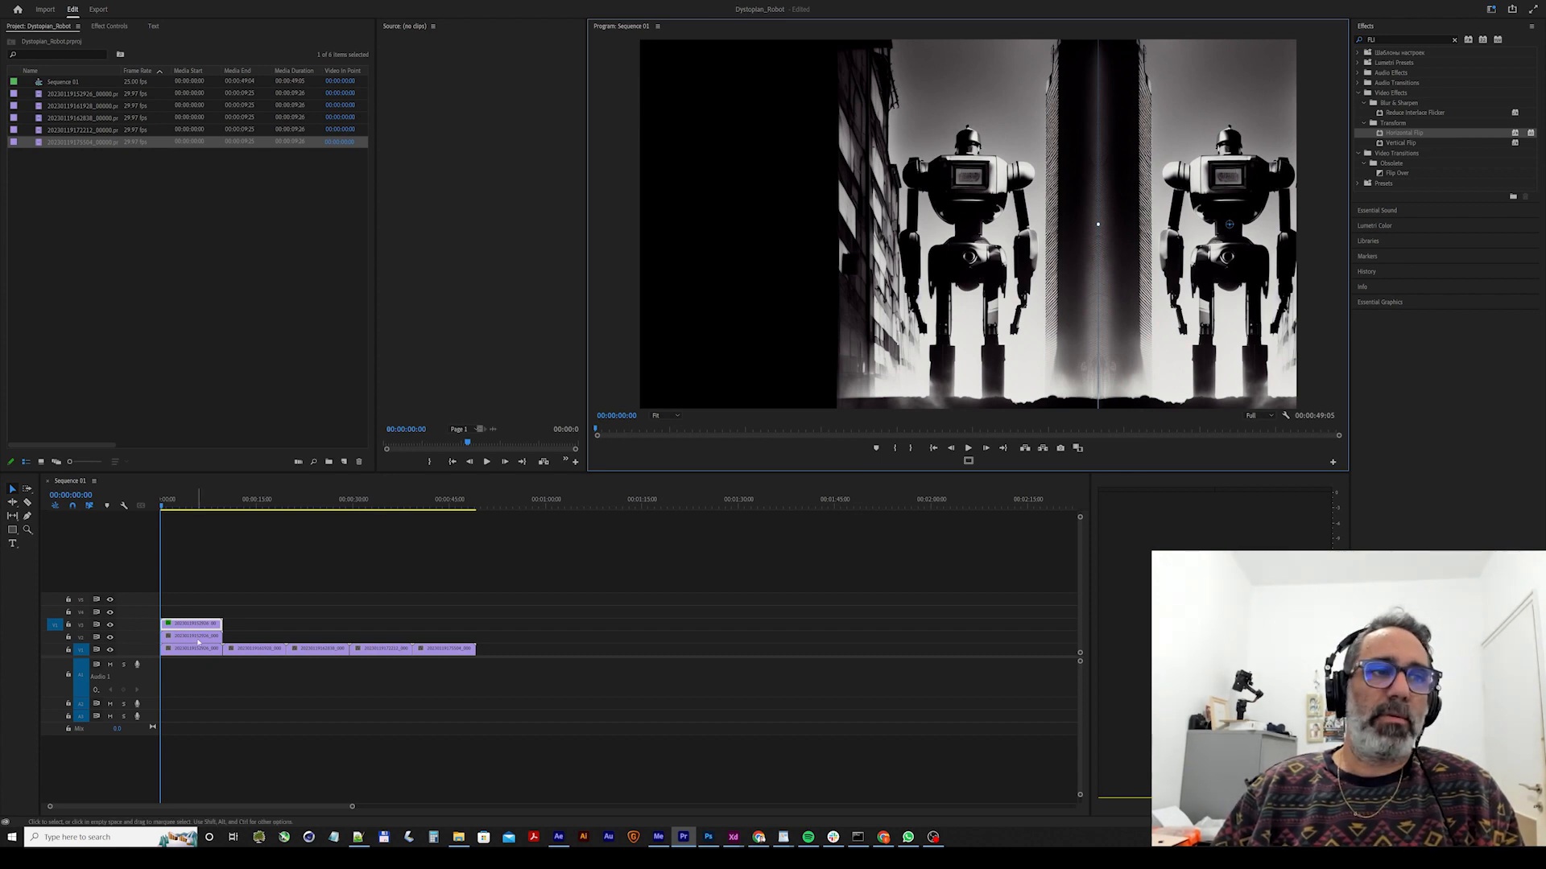
# Apply Horizontal Flip to the first clip's middle copy and place it against the left edge of the centre robot image.
pyautogui.click(196, 636)
pyautogui.click(995, 340)
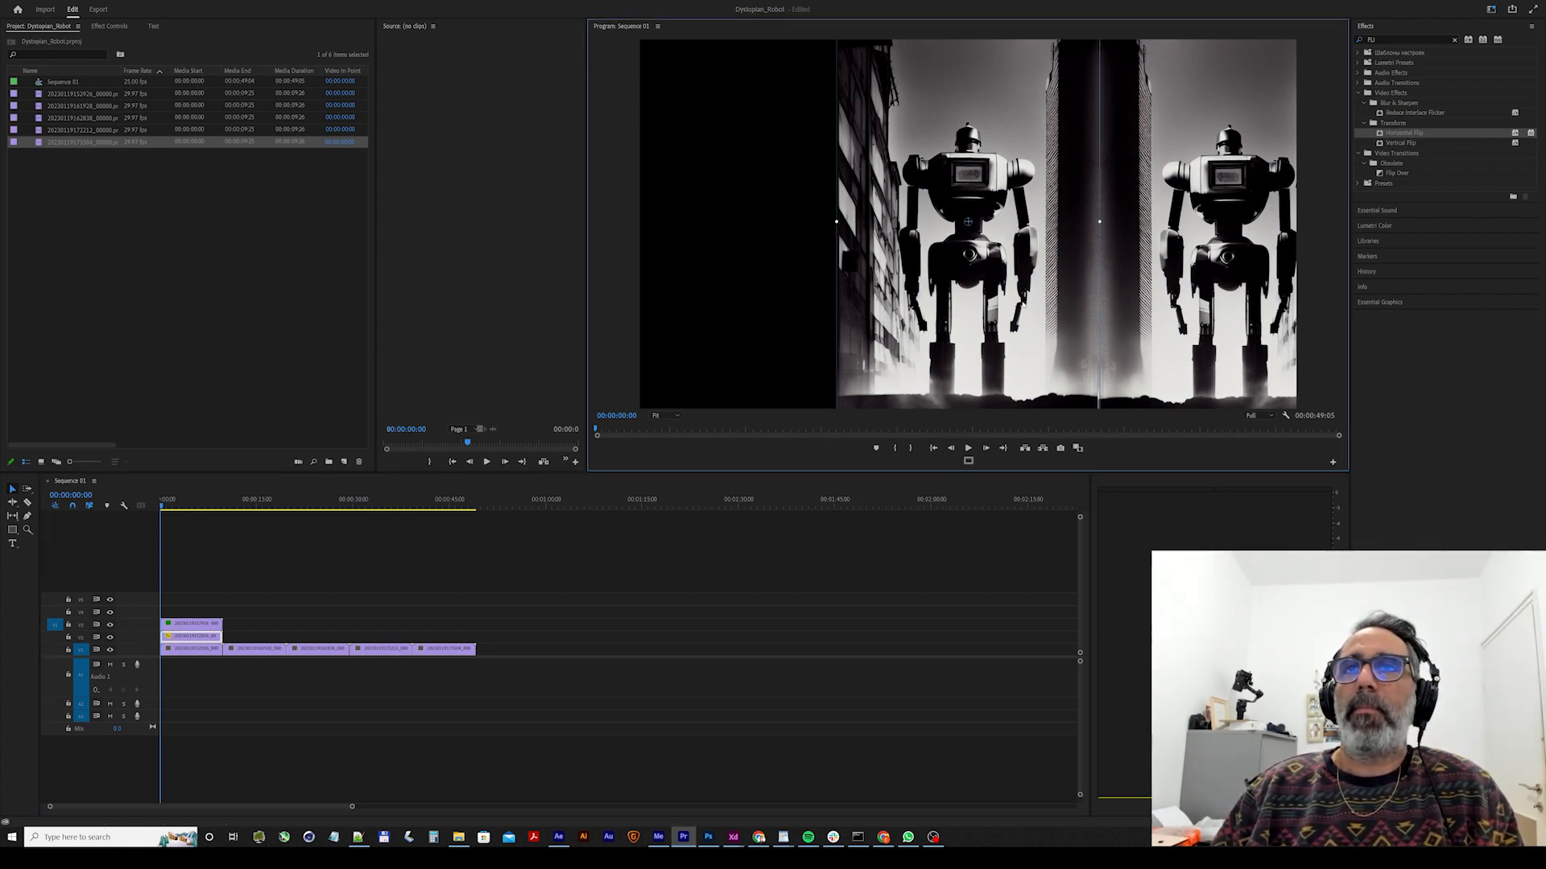
pyautogui.hotkey('ctrl', 'z')
pyautogui.moveTo(1380, 135); pyautogui.dragTo(208, 638)
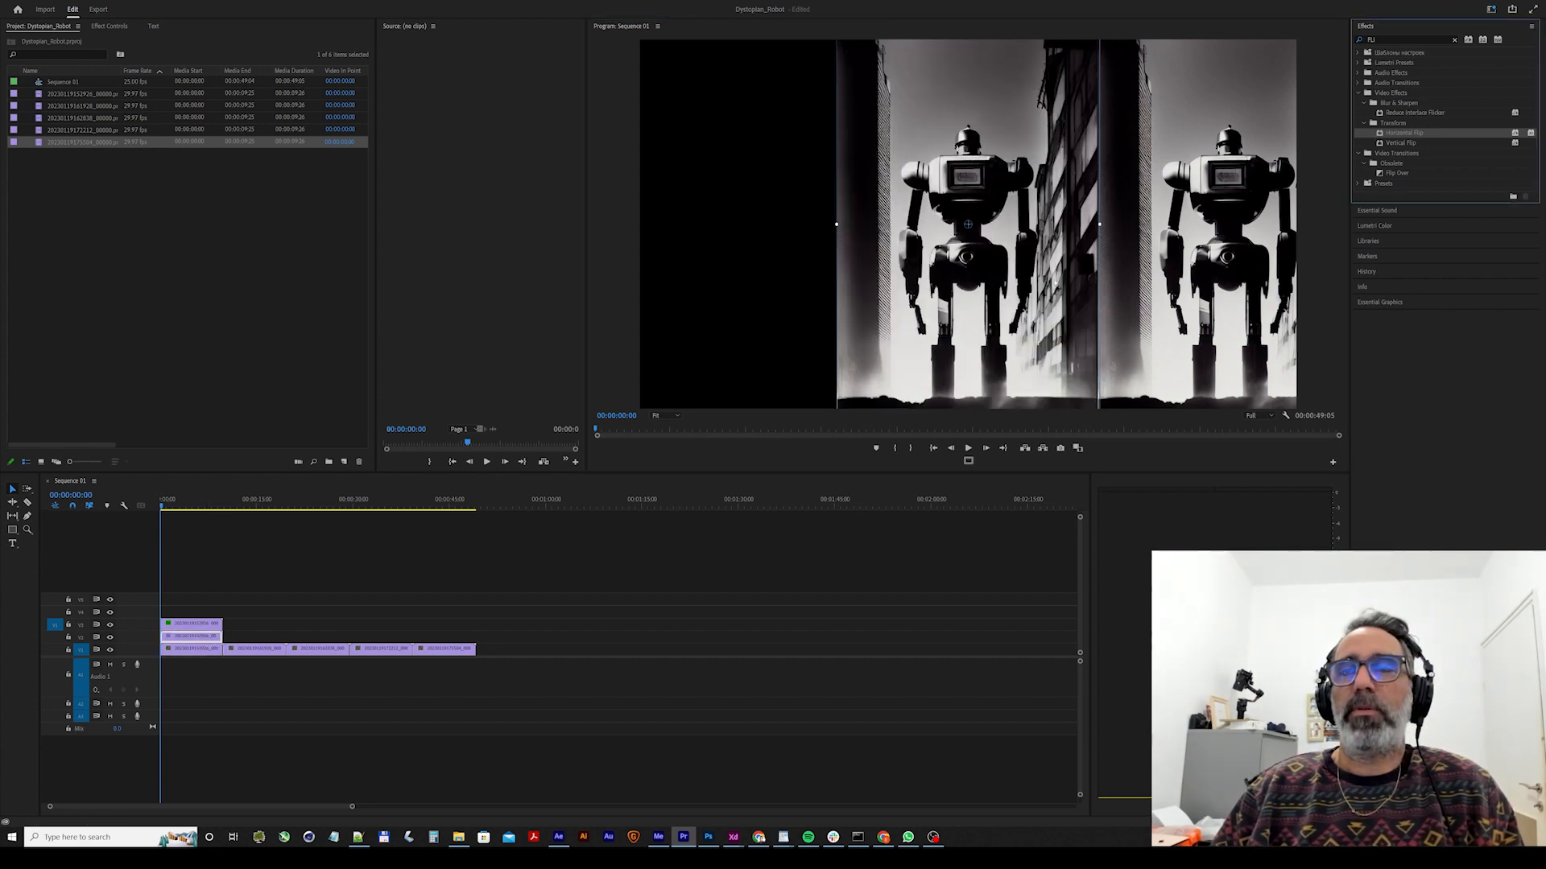
pyautogui.click(994, 260)
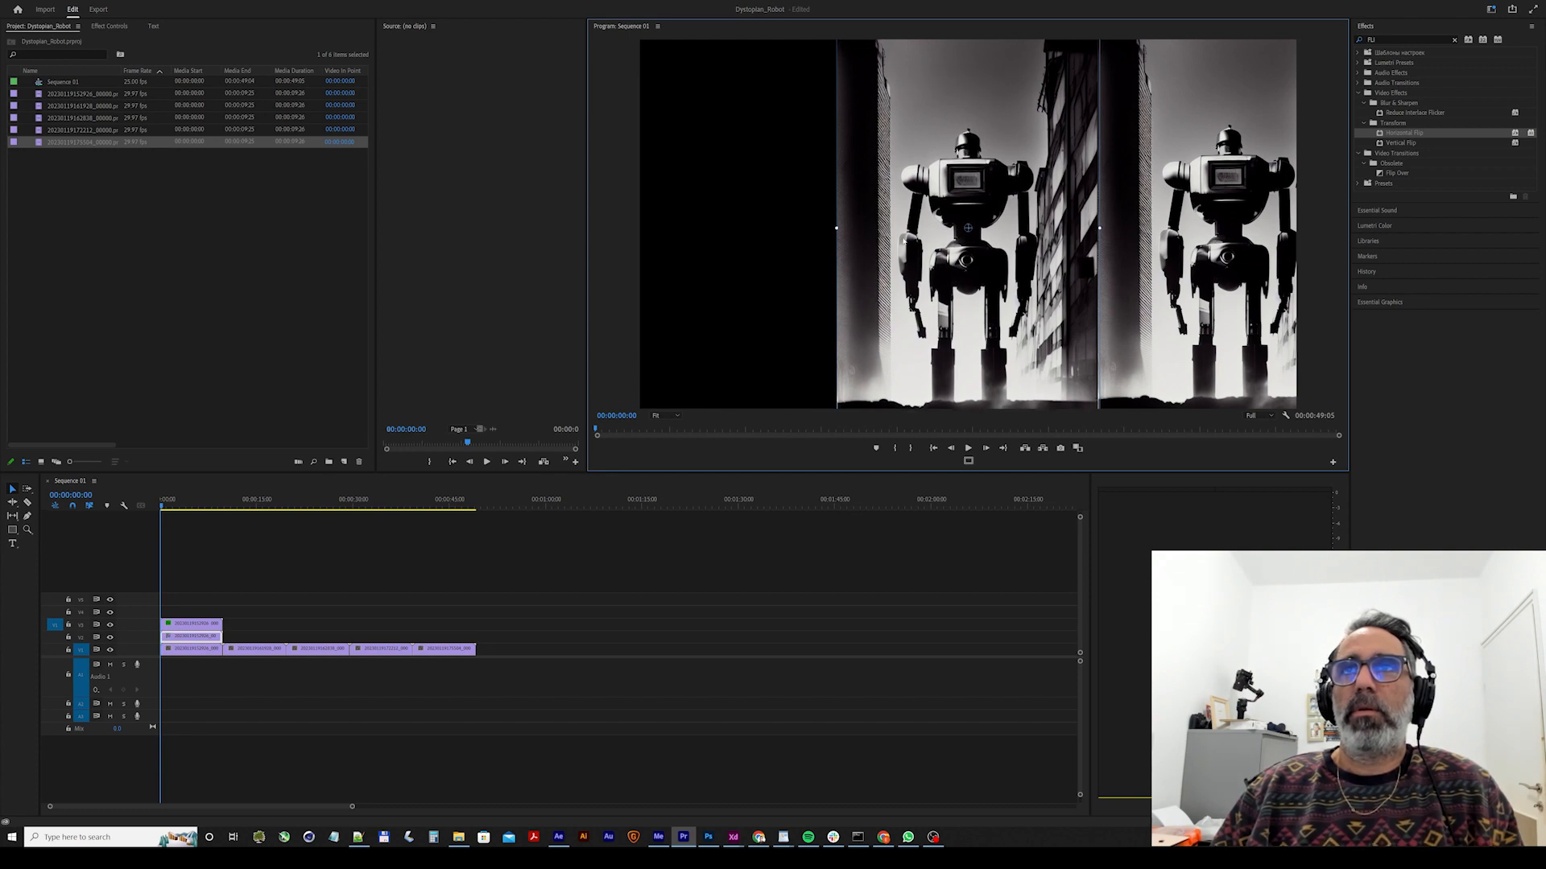
pyautogui.hotkey('ctrl', 'z')
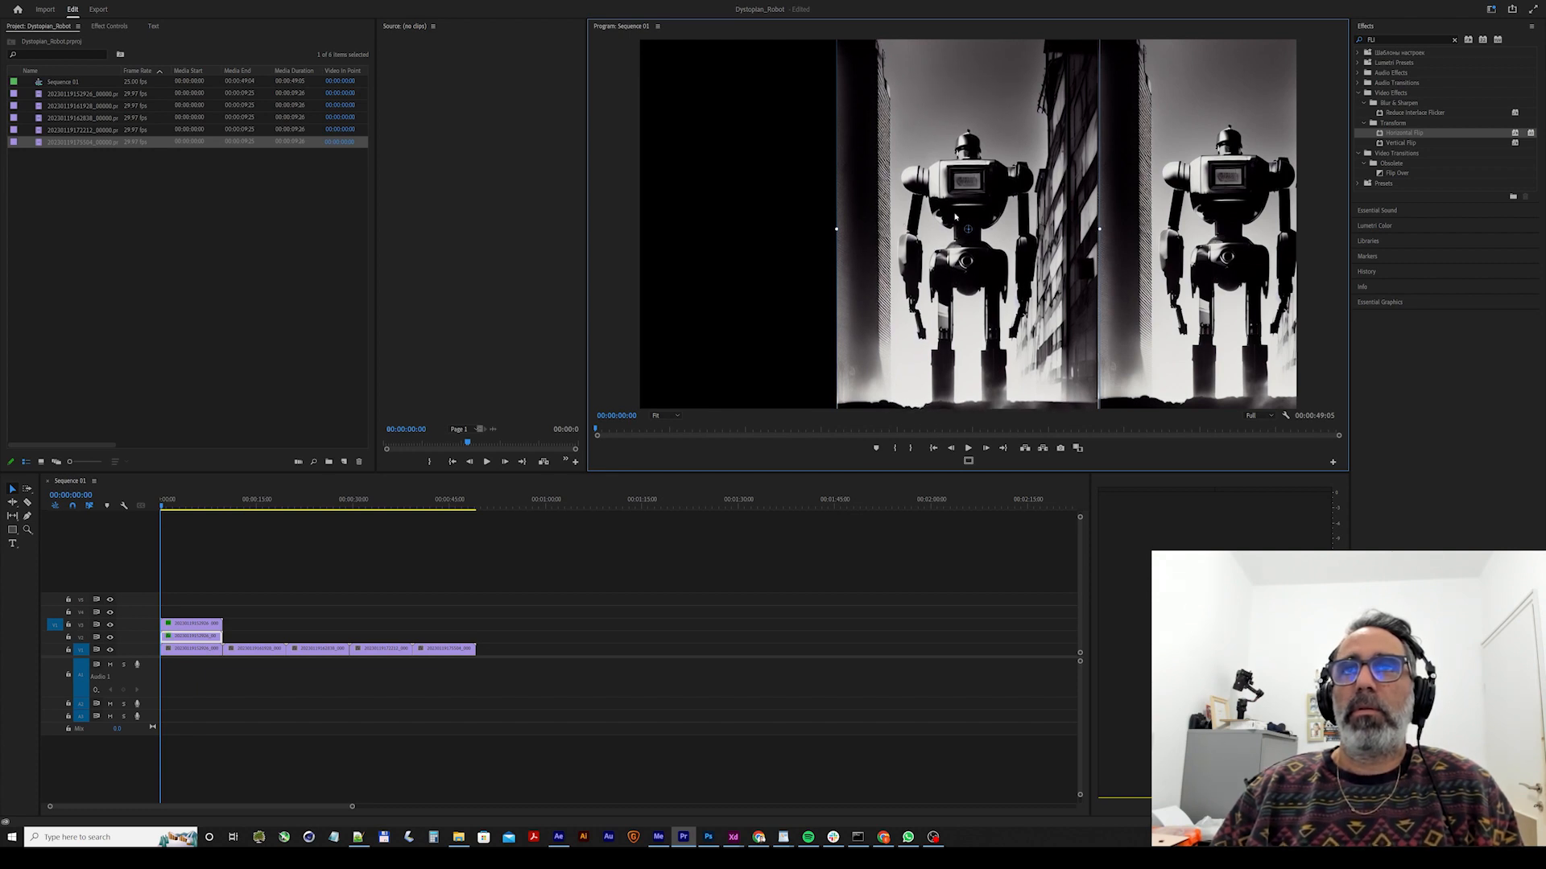
pyautogui.moveTo(1025, 211); pyautogui.dragTo(765, 217)
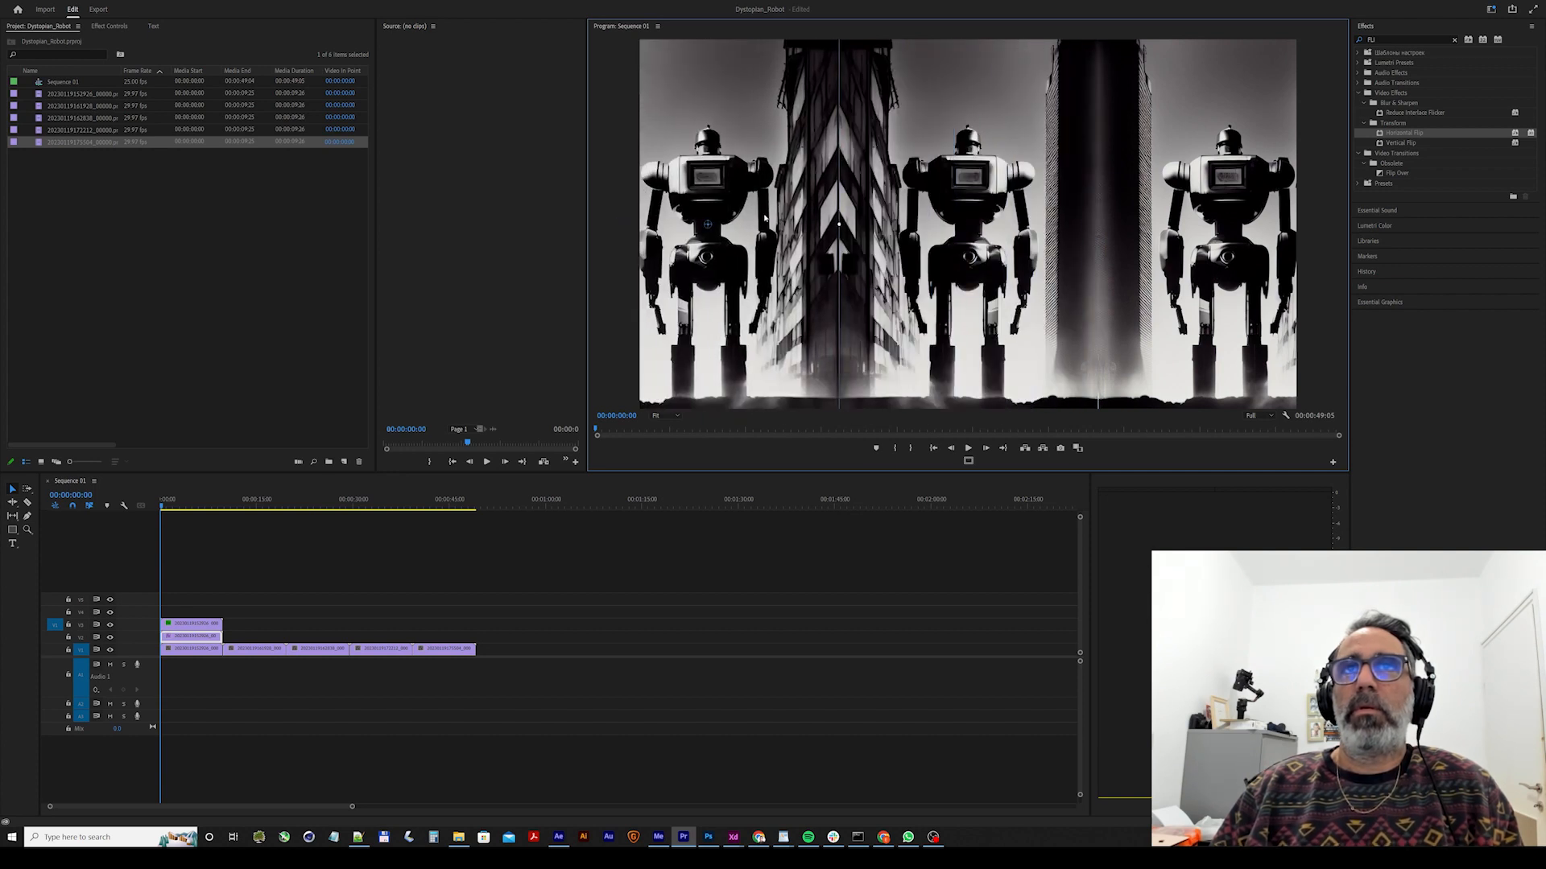
# Play and scrub through the first clip to review the mirrored three-panel composition.
pyautogui.click(643, 572)
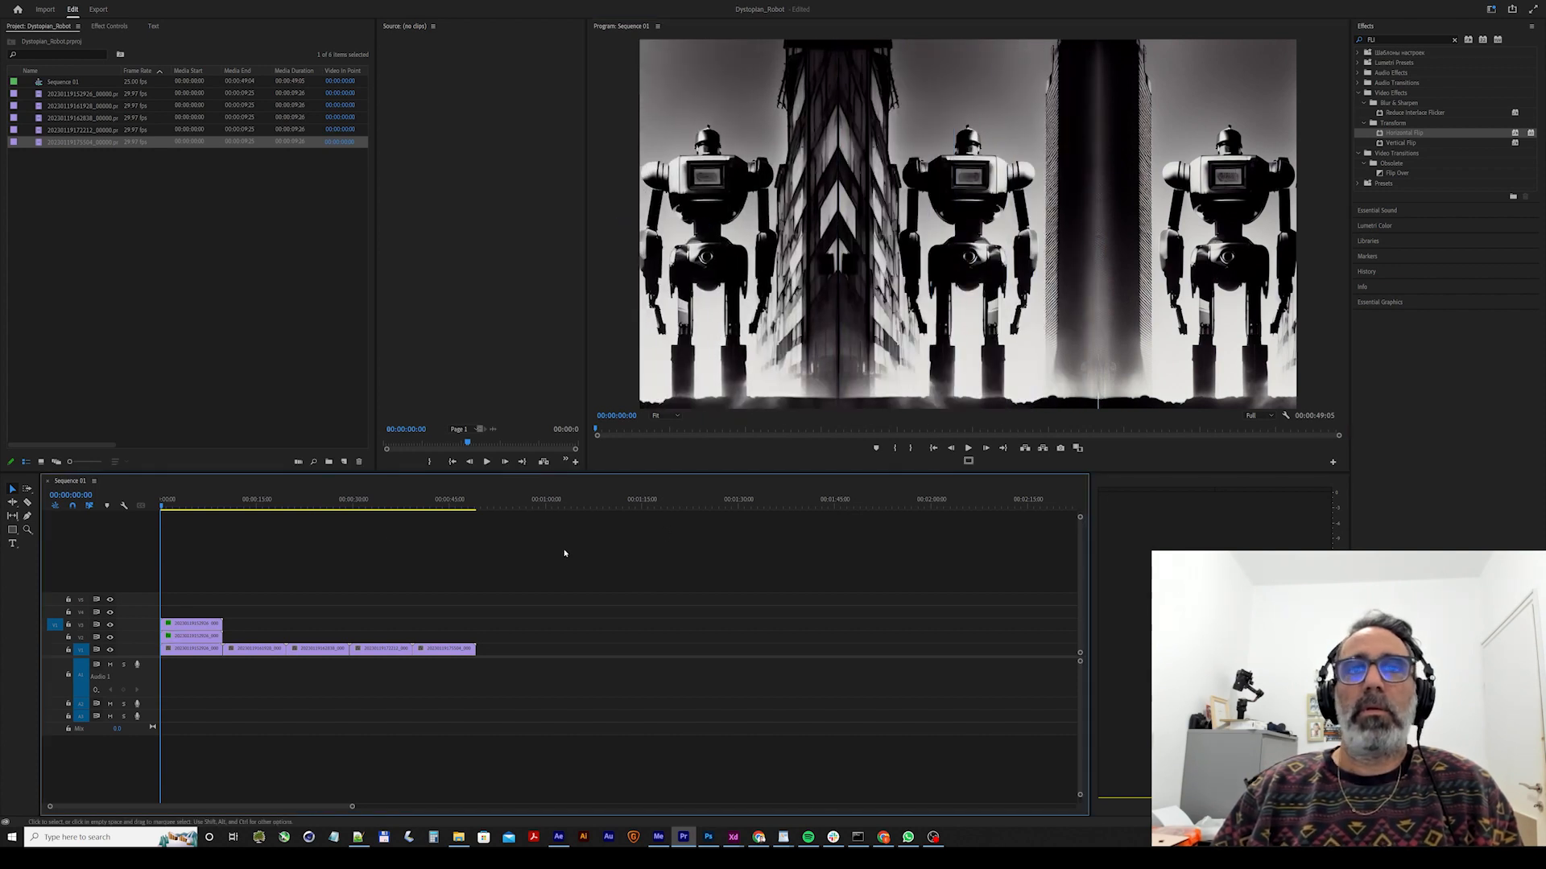
pyautogui.click(192, 649)
pyautogui.press('space')
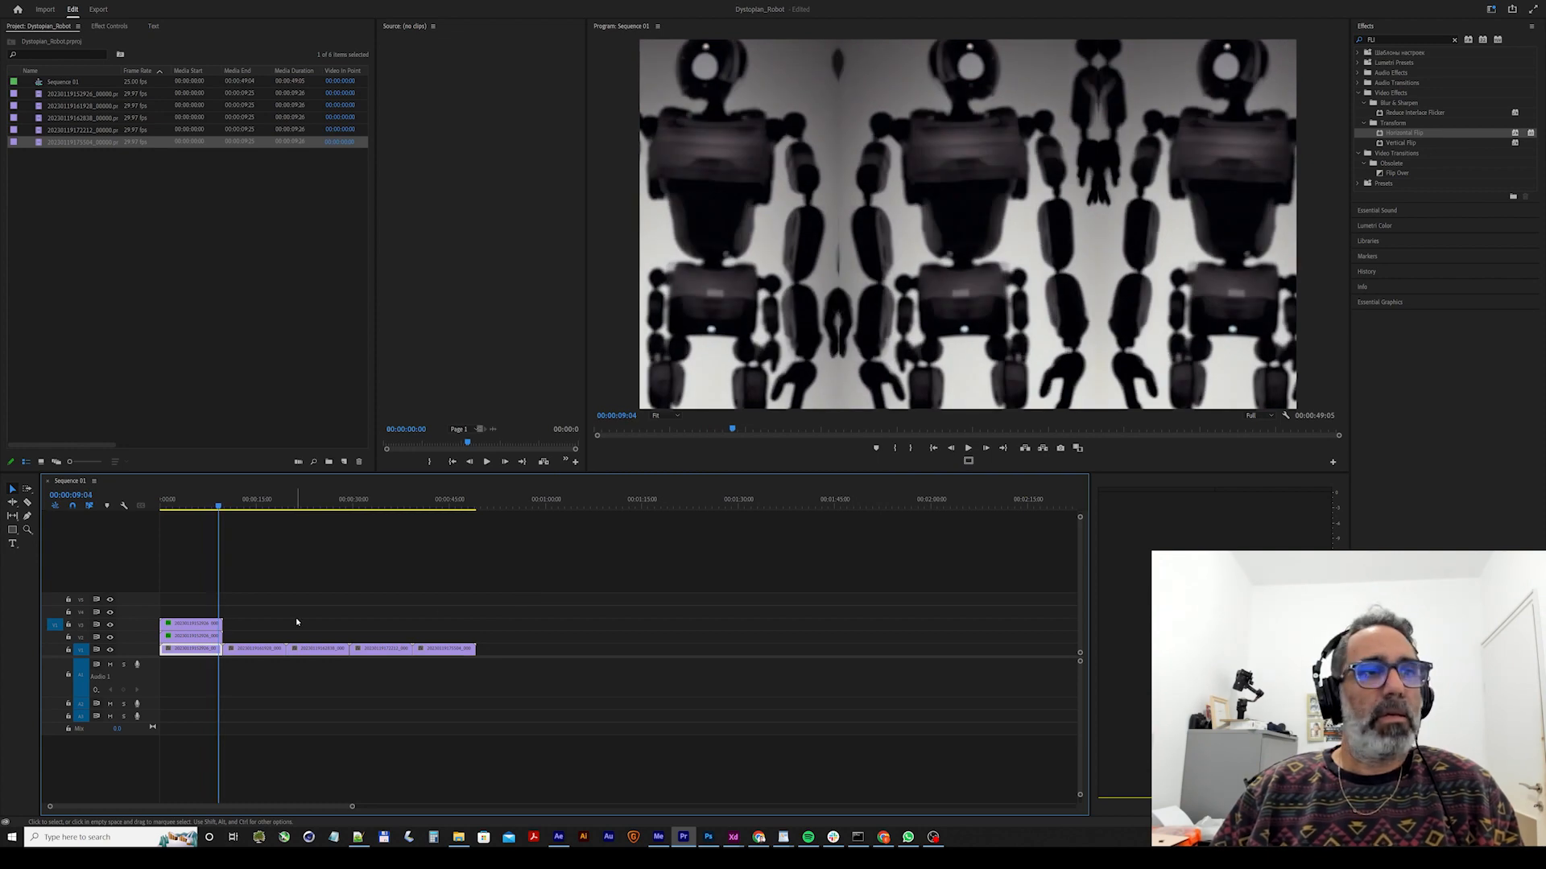
pyautogui.click(183, 506)
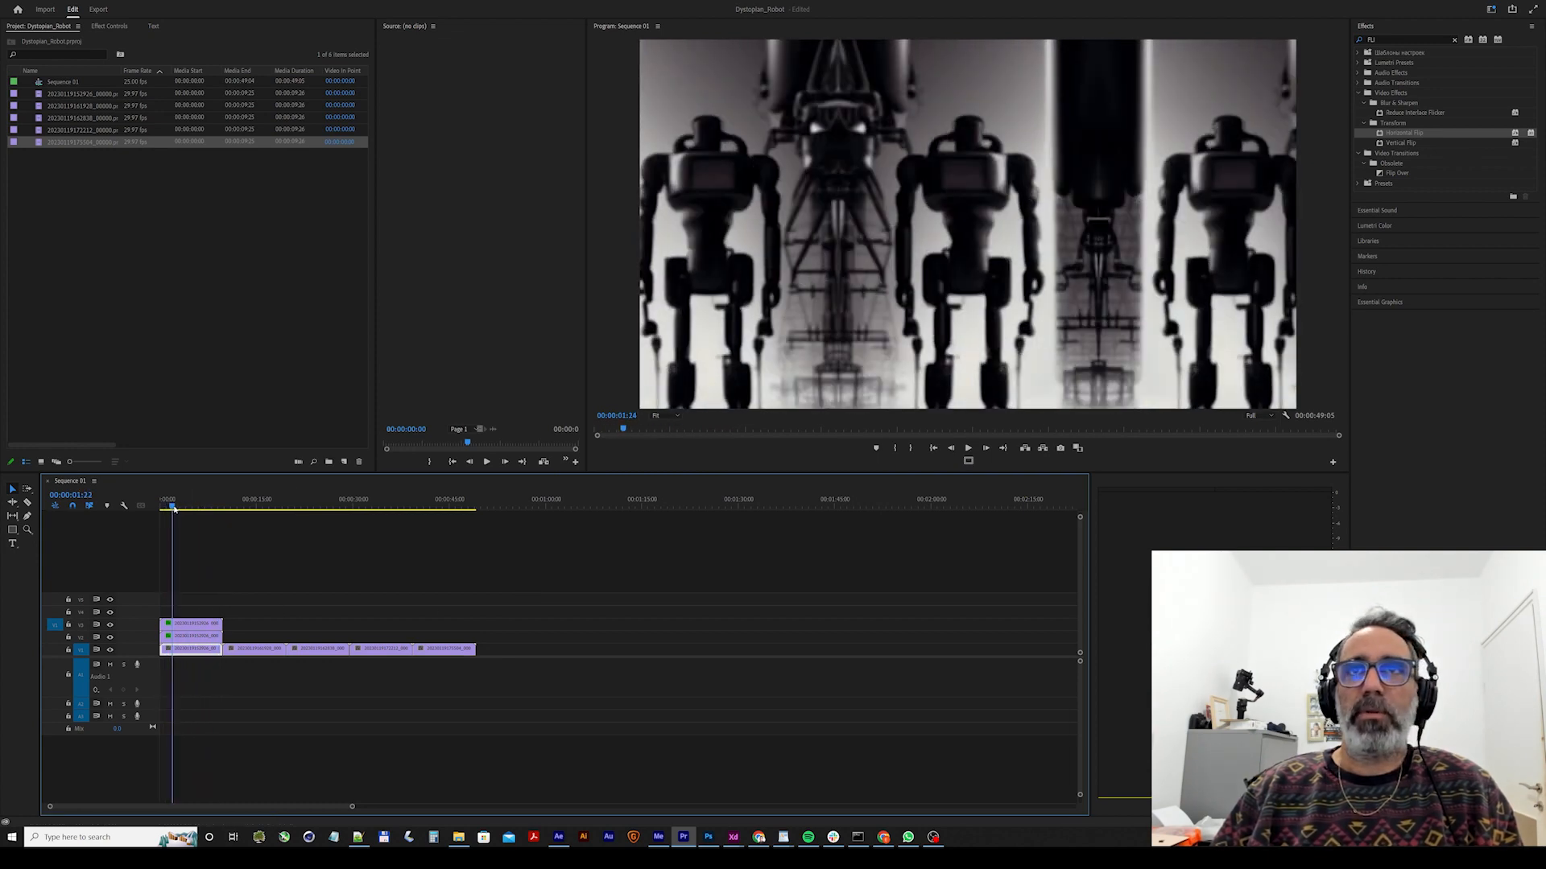
pyautogui.moveTo(184, 509); pyautogui.dragTo(190, 509)
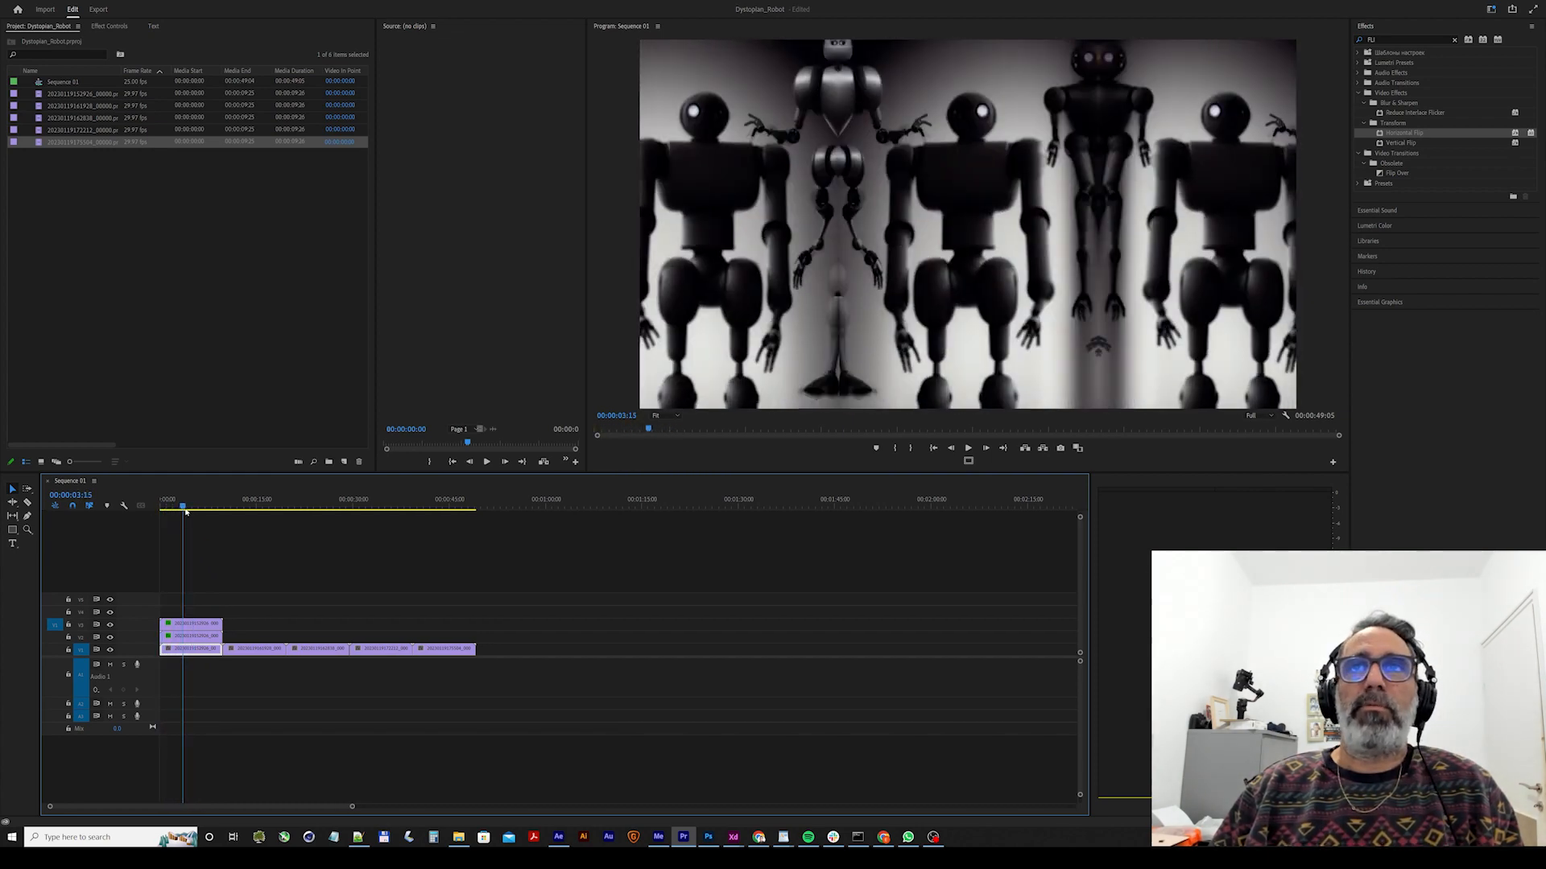
pyautogui.moveTo(185, 510); pyautogui.dragTo(163, 513)
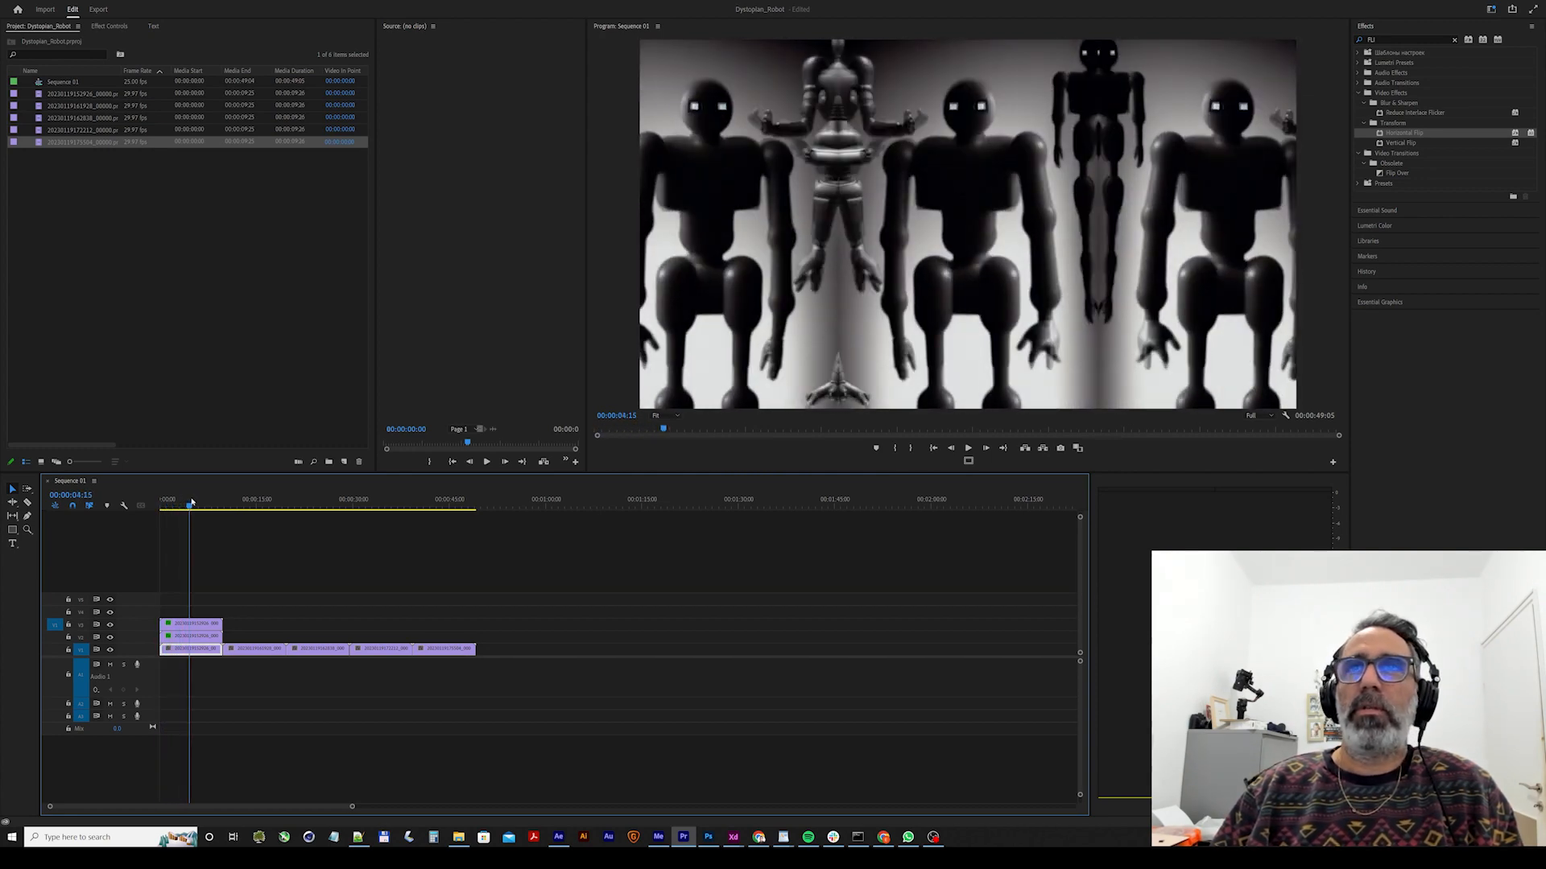
pyautogui.moveTo(192, 503); pyautogui.dragTo(171, 506)
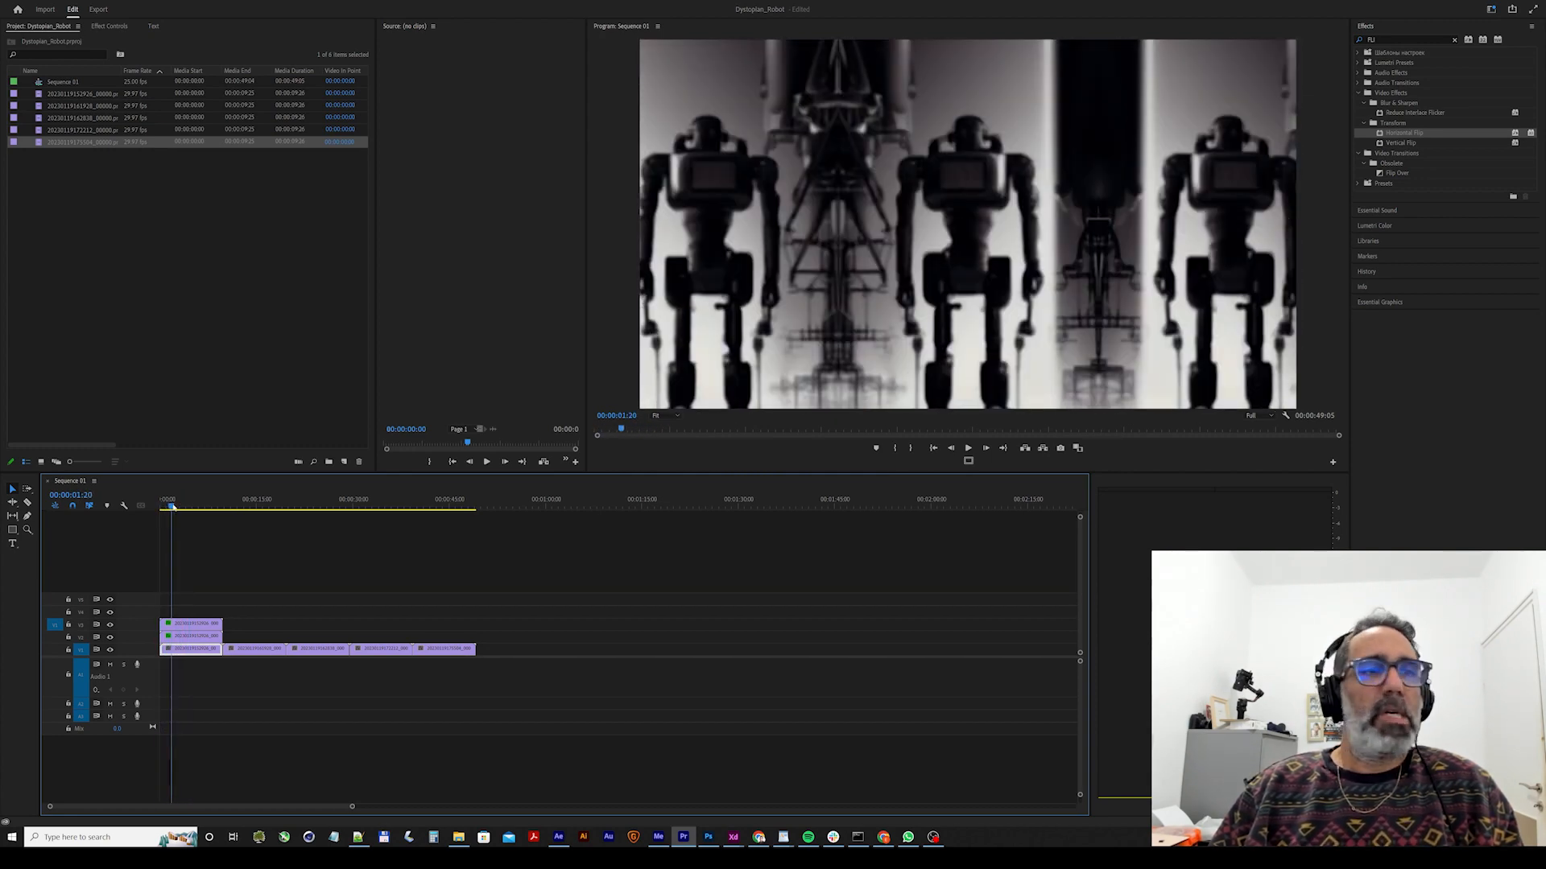
# Duplicate the second clip onto the two video tracks above and apply Horizontal Flip to both copies.
pyautogui.click(232, 505)
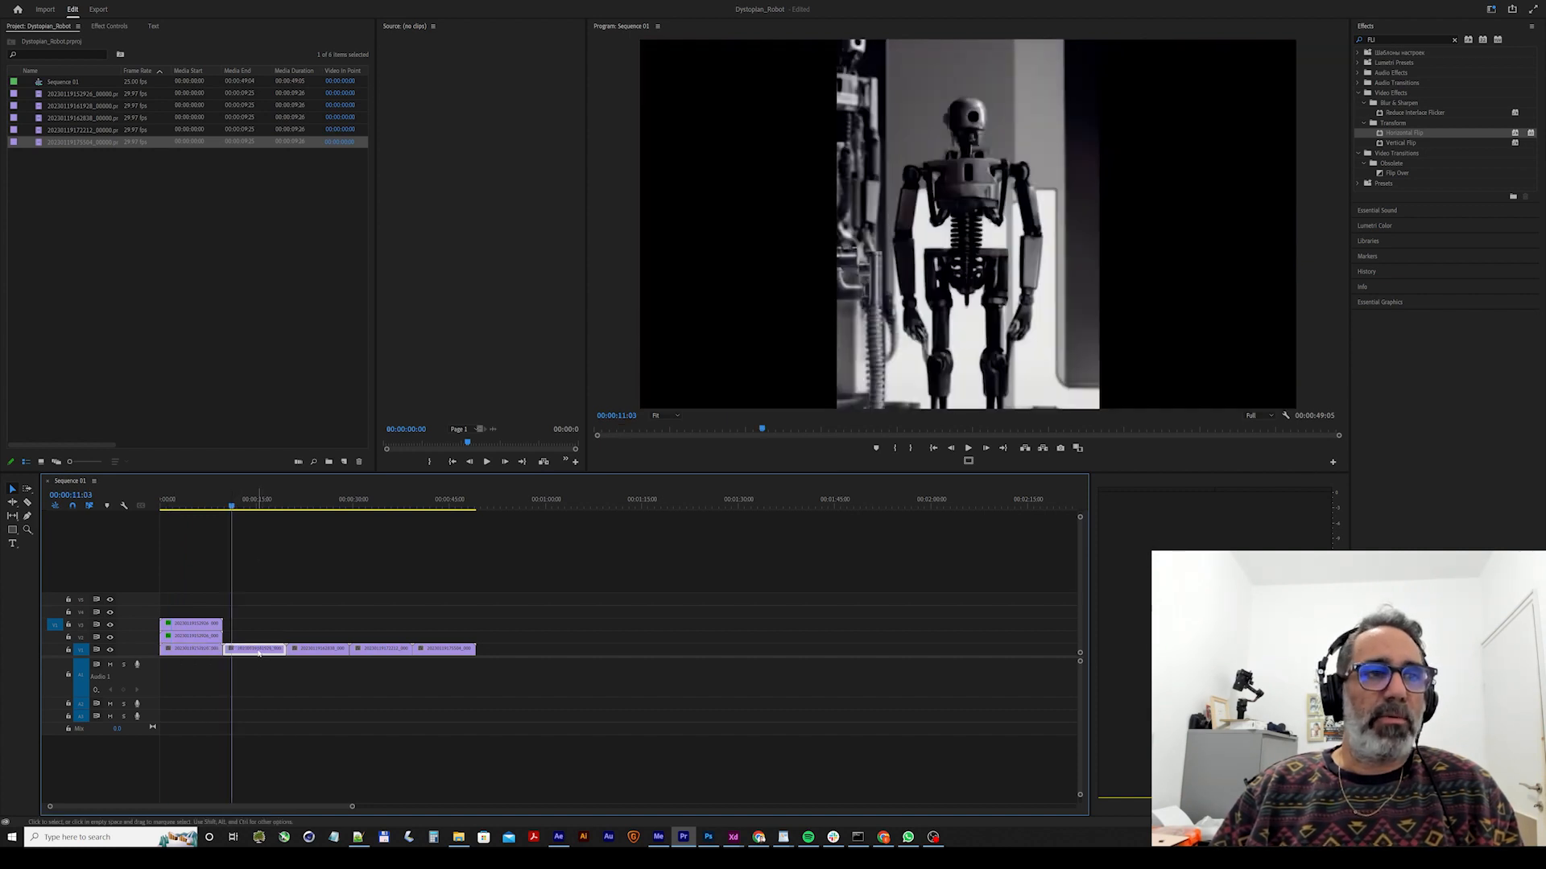
pyautogui.moveTo(258, 654); pyautogui.dragTo(255, 642)
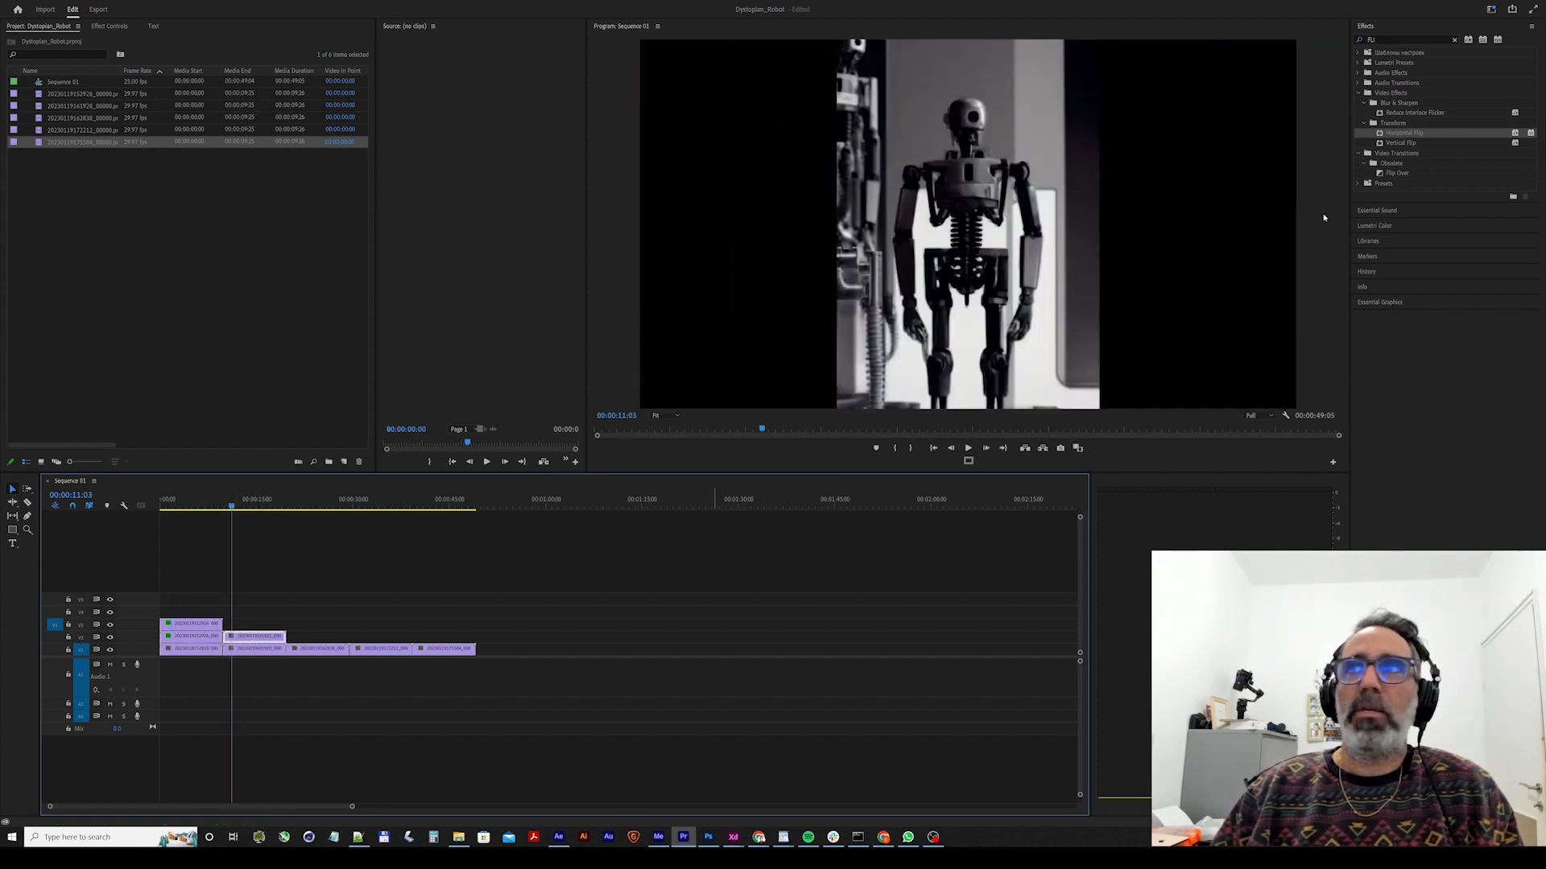
pyautogui.moveTo(1390, 138); pyautogui.dragTo(581, 445)
pyautogui.moveTo(274, 636); pyautogui.dragTo(277, 624)
pyautogui.moveTo(1419, 133); pyautogui.dragTo(1247, 188)
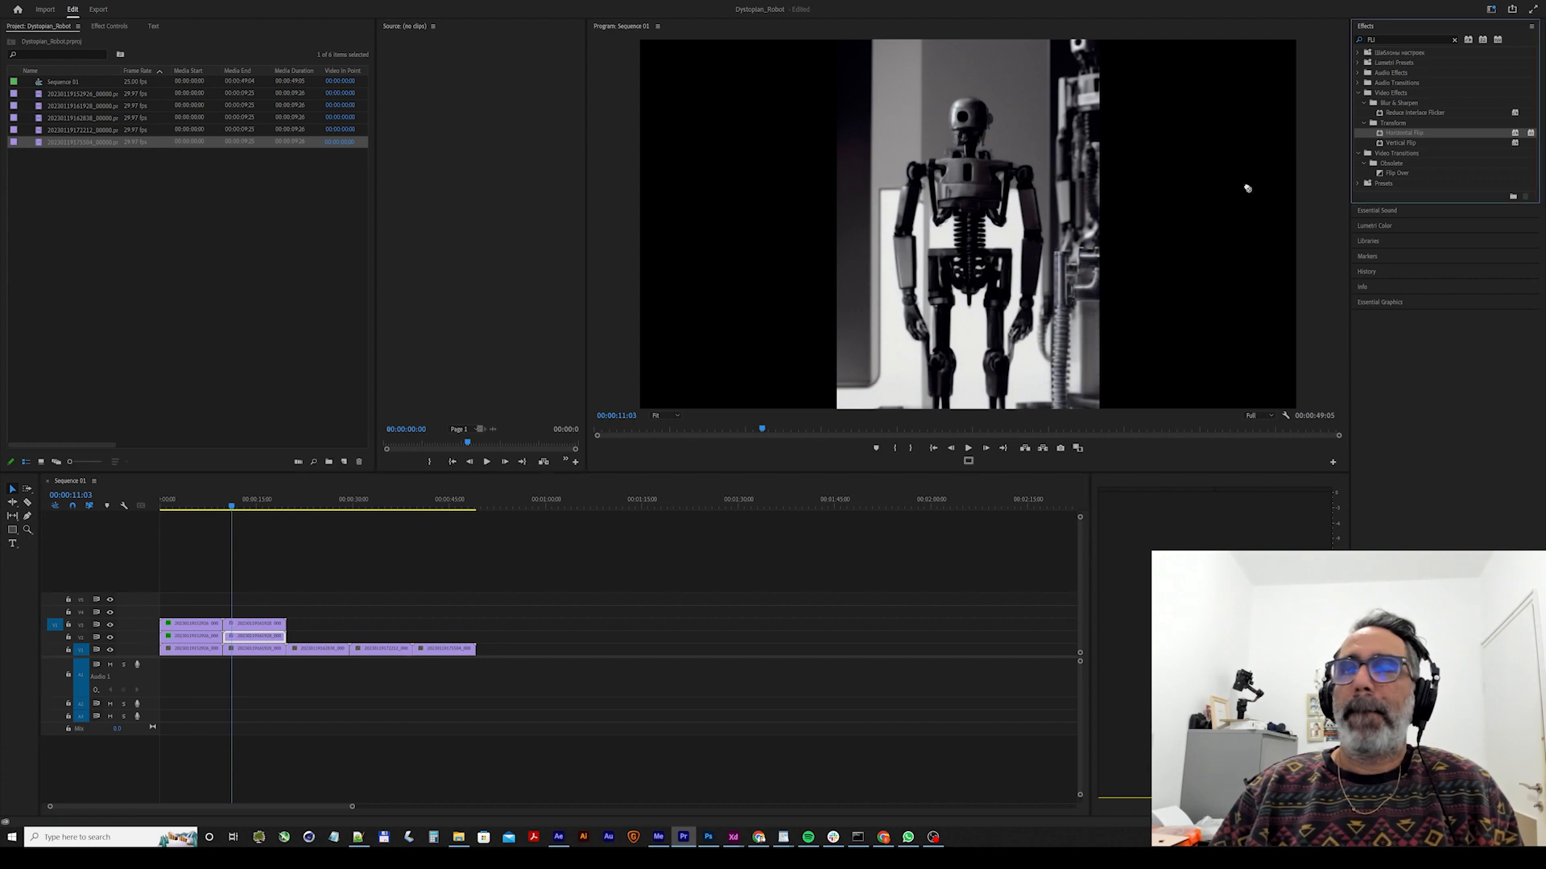
pyautogui.moveTo(308, 600); pyautogui.dragTo(256, 623)
# Place the second clip's top copy left of the centre image and its middle copy right of it, and preview the playback.
pyautogui.click(1032, 241)
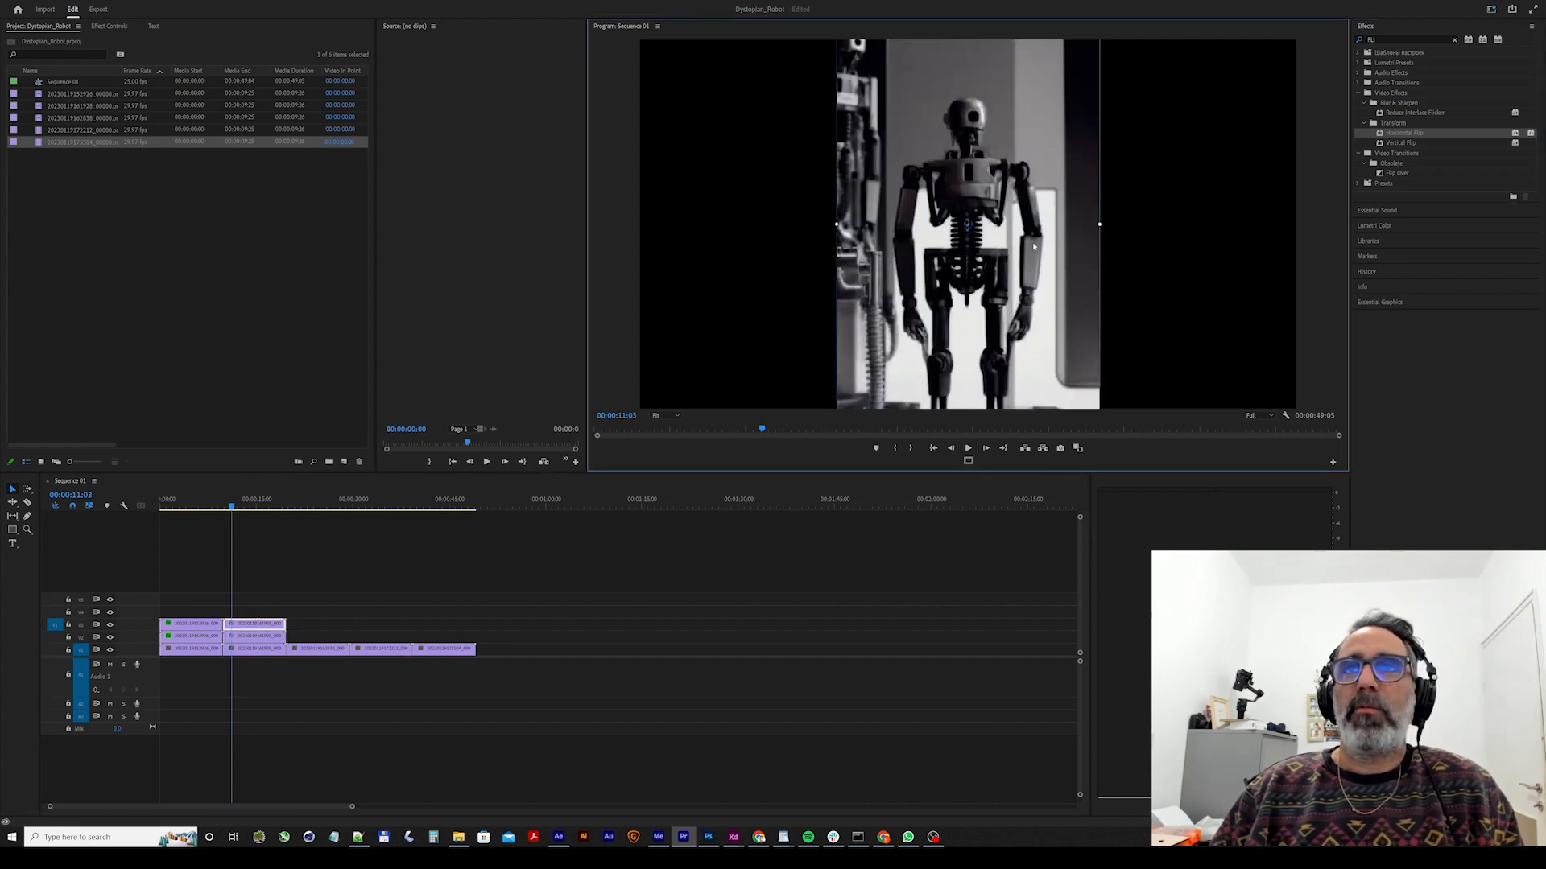
pyautogui.moveTo(1031, 241); pyautogui.dragTo(773, 246)
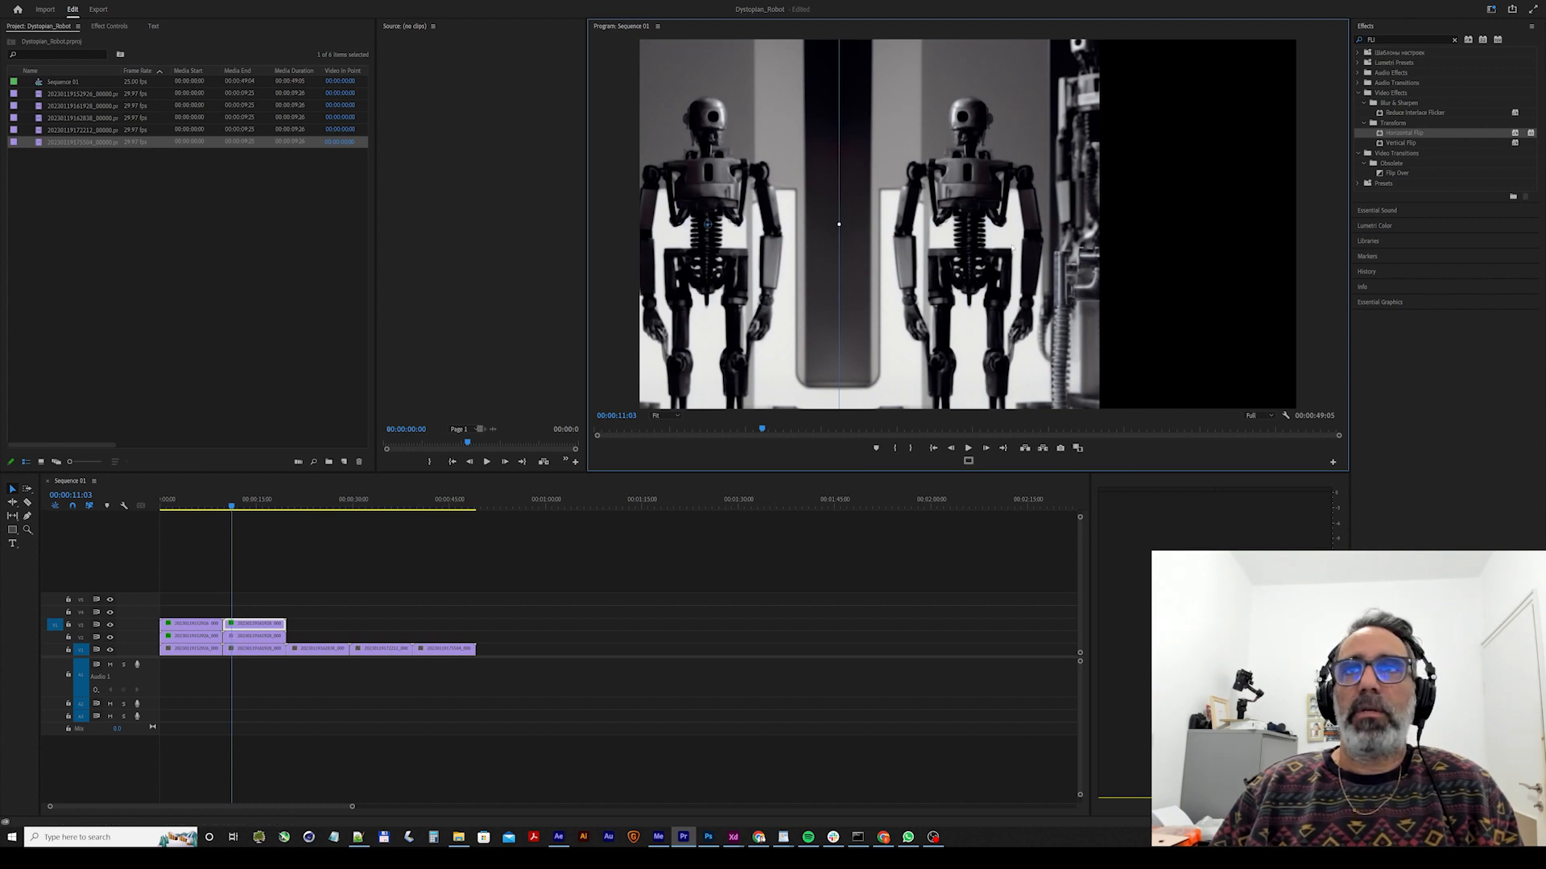
pyautogui.click(946, 256)
pyautogui.moveTo(896, 254); pyautogui.dragTo(1155, 258)
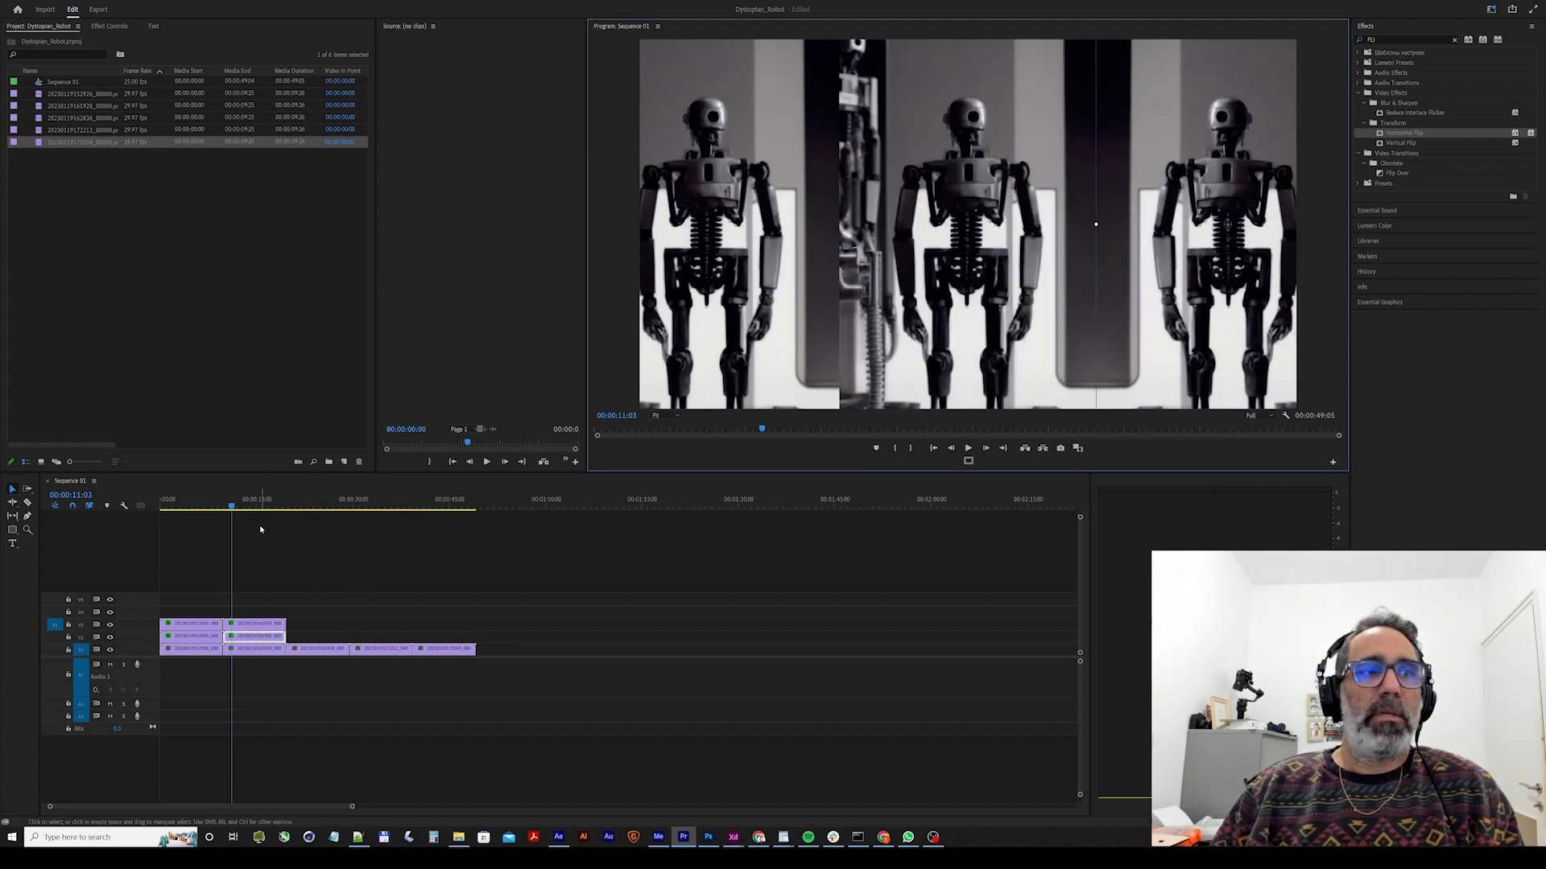
pyautogui.press('space')
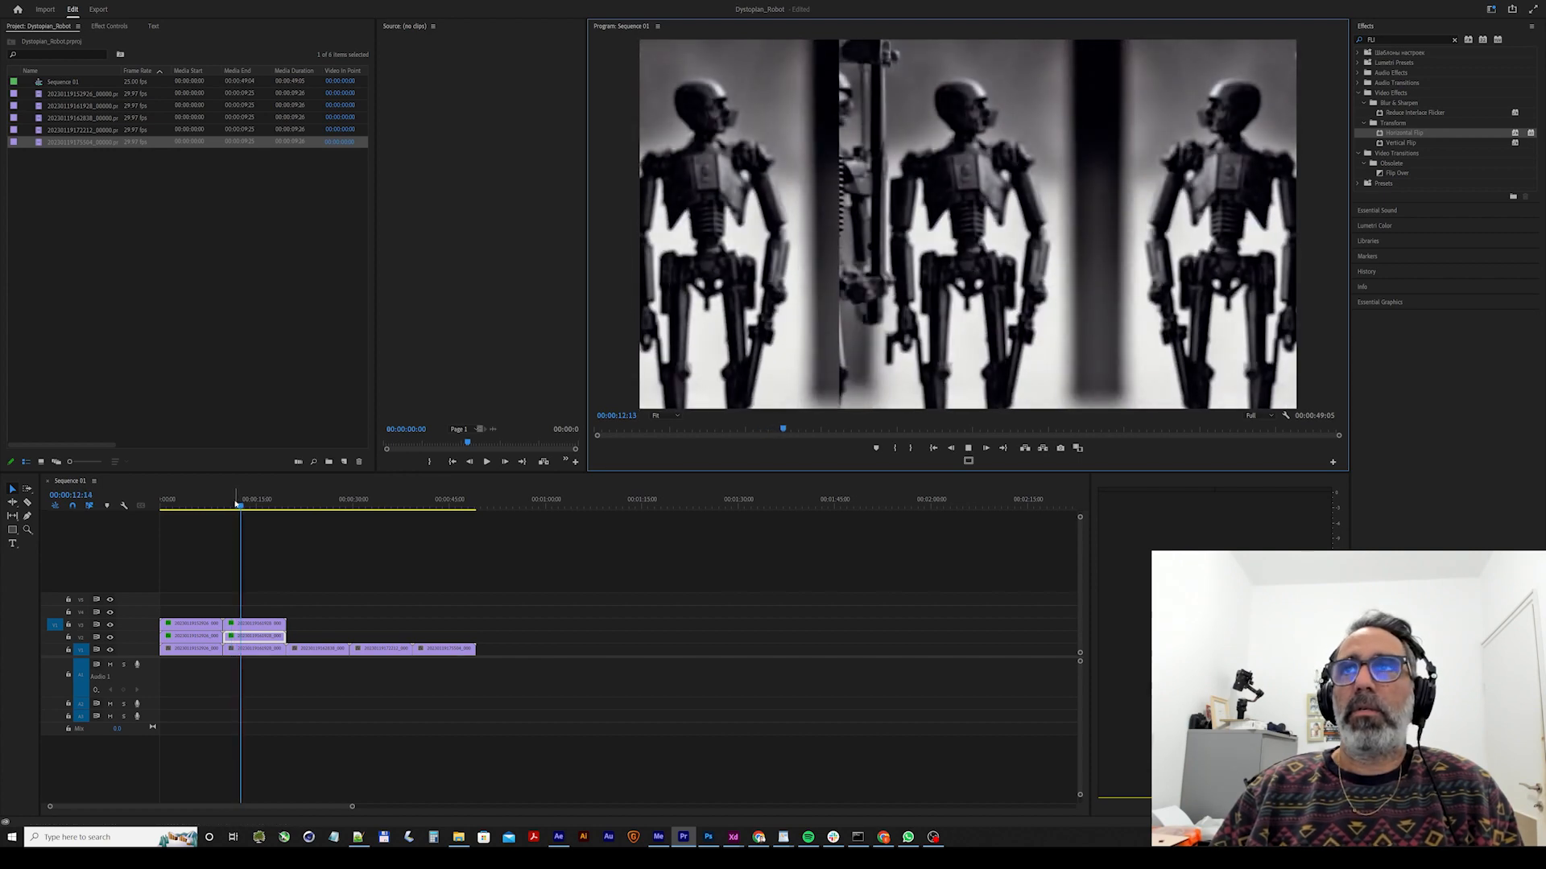
pyautogui.press('space')
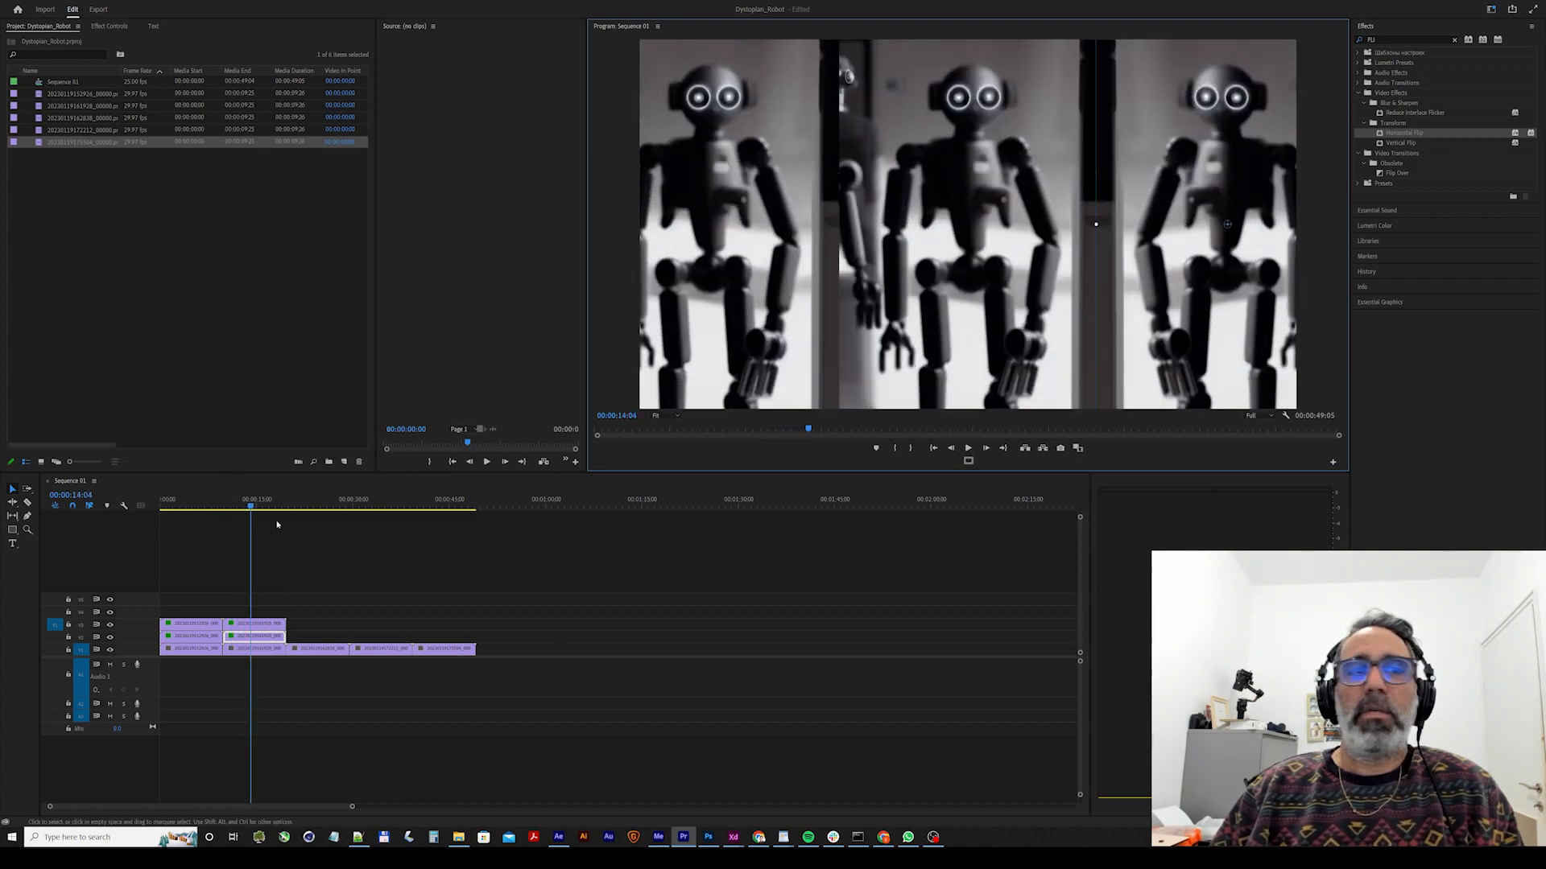
# Duplicate the third clip onto the two video tracks above and apply Horizontal Flip to both copies.
pyautogui.click(291, 500)
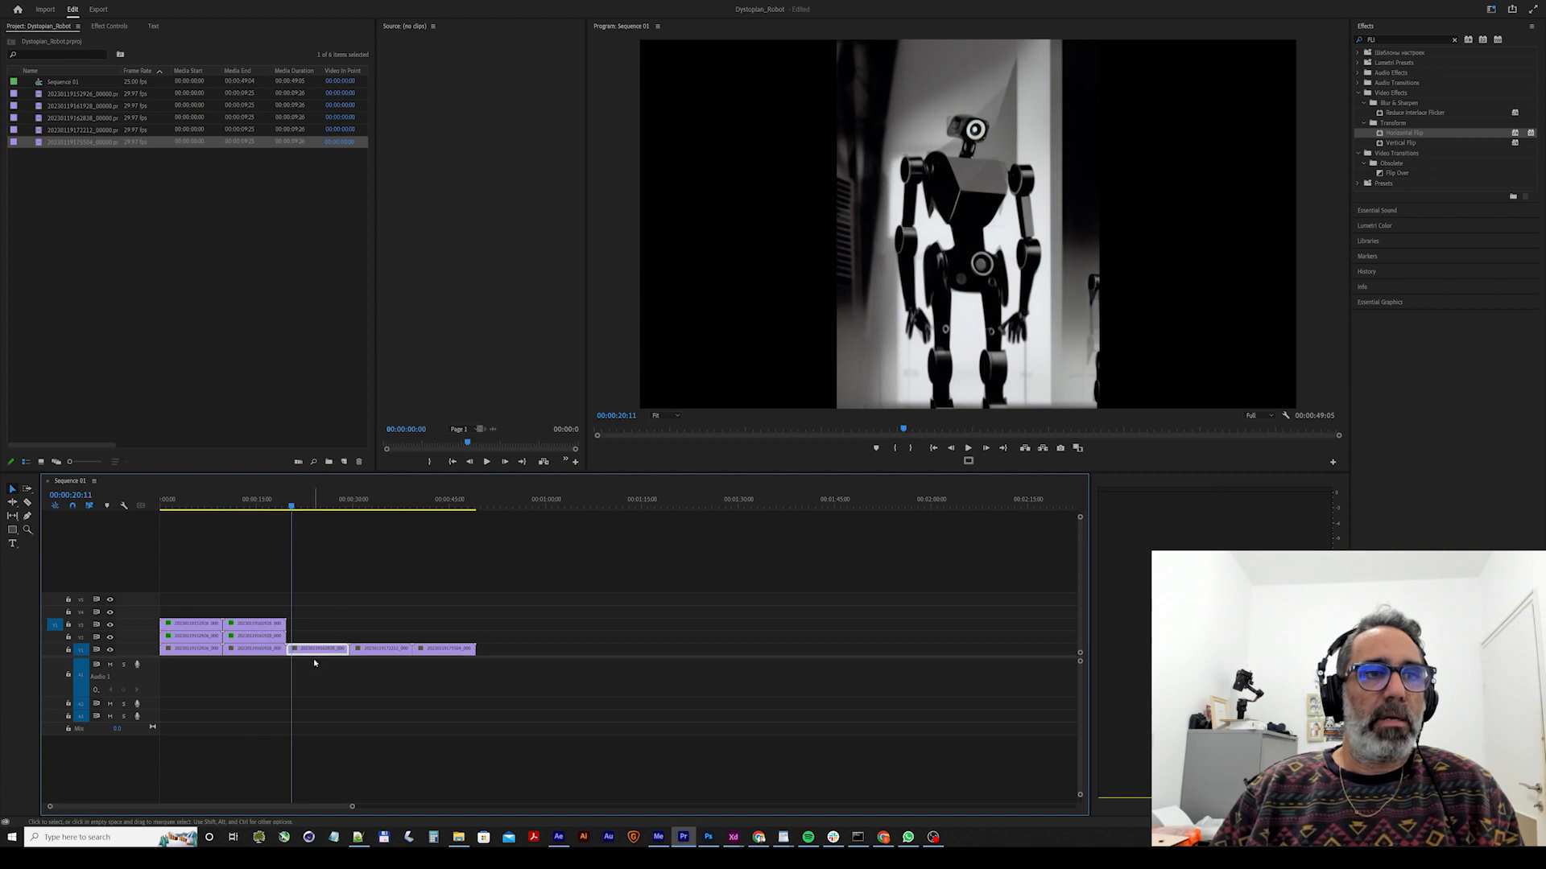
pyautogui.moveTo(312, 654); pyautogui.dragTo(313, 641)
pyautogui.moveTo(1390, 139); pyautogui.dragTo(1050, 364)
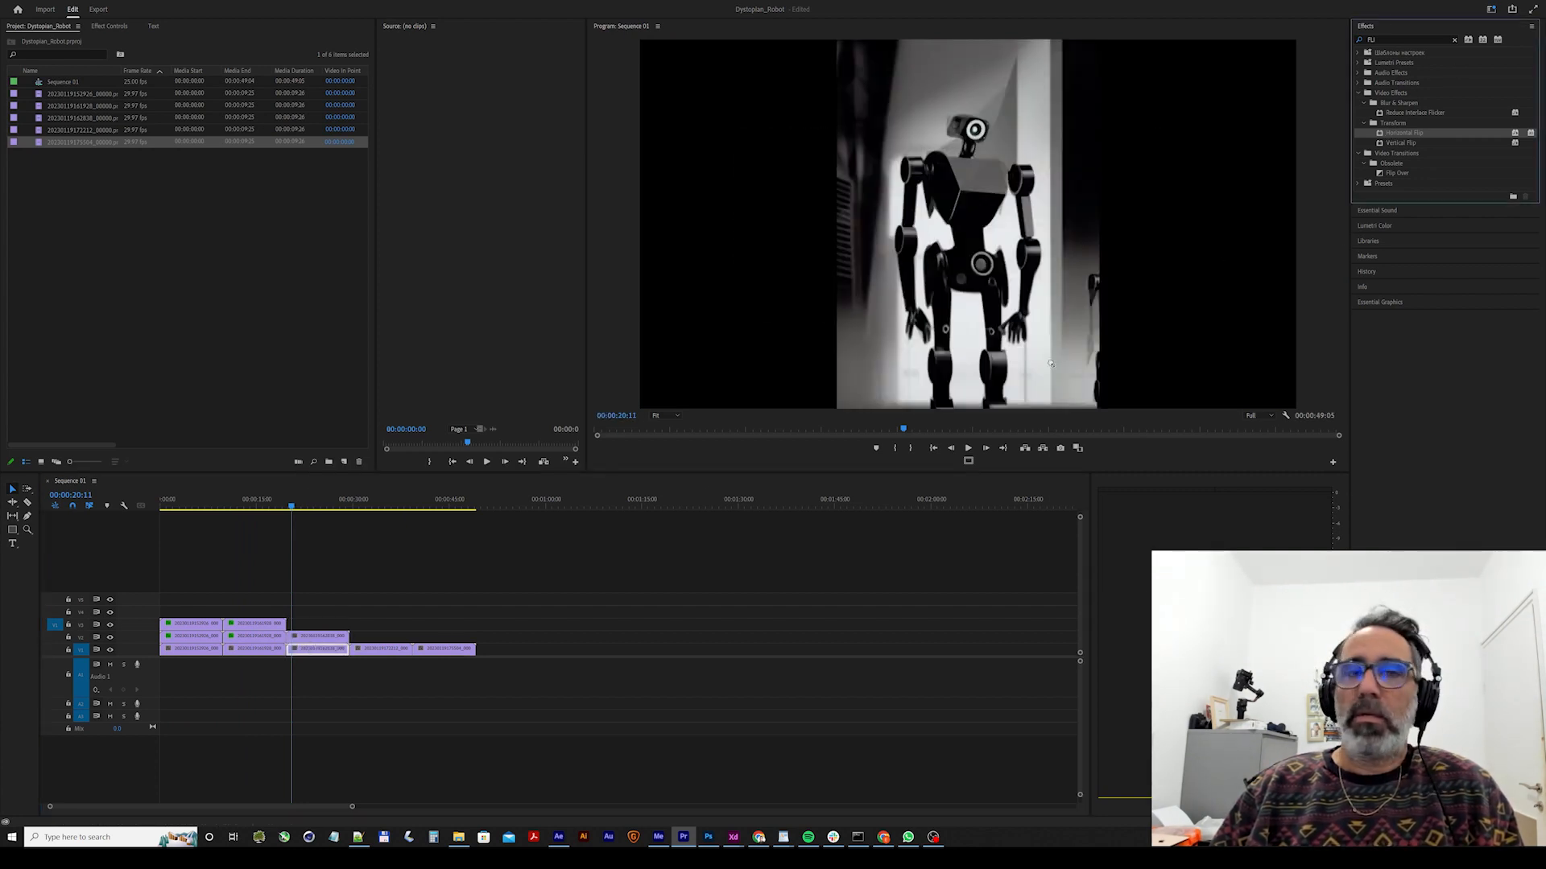
pyautogui.moveTo(338, 636); pyautogui.dragTo(324, 625)
pyautogui.moveTo(1409, 135); pyautogui.dragTo(490, 512)
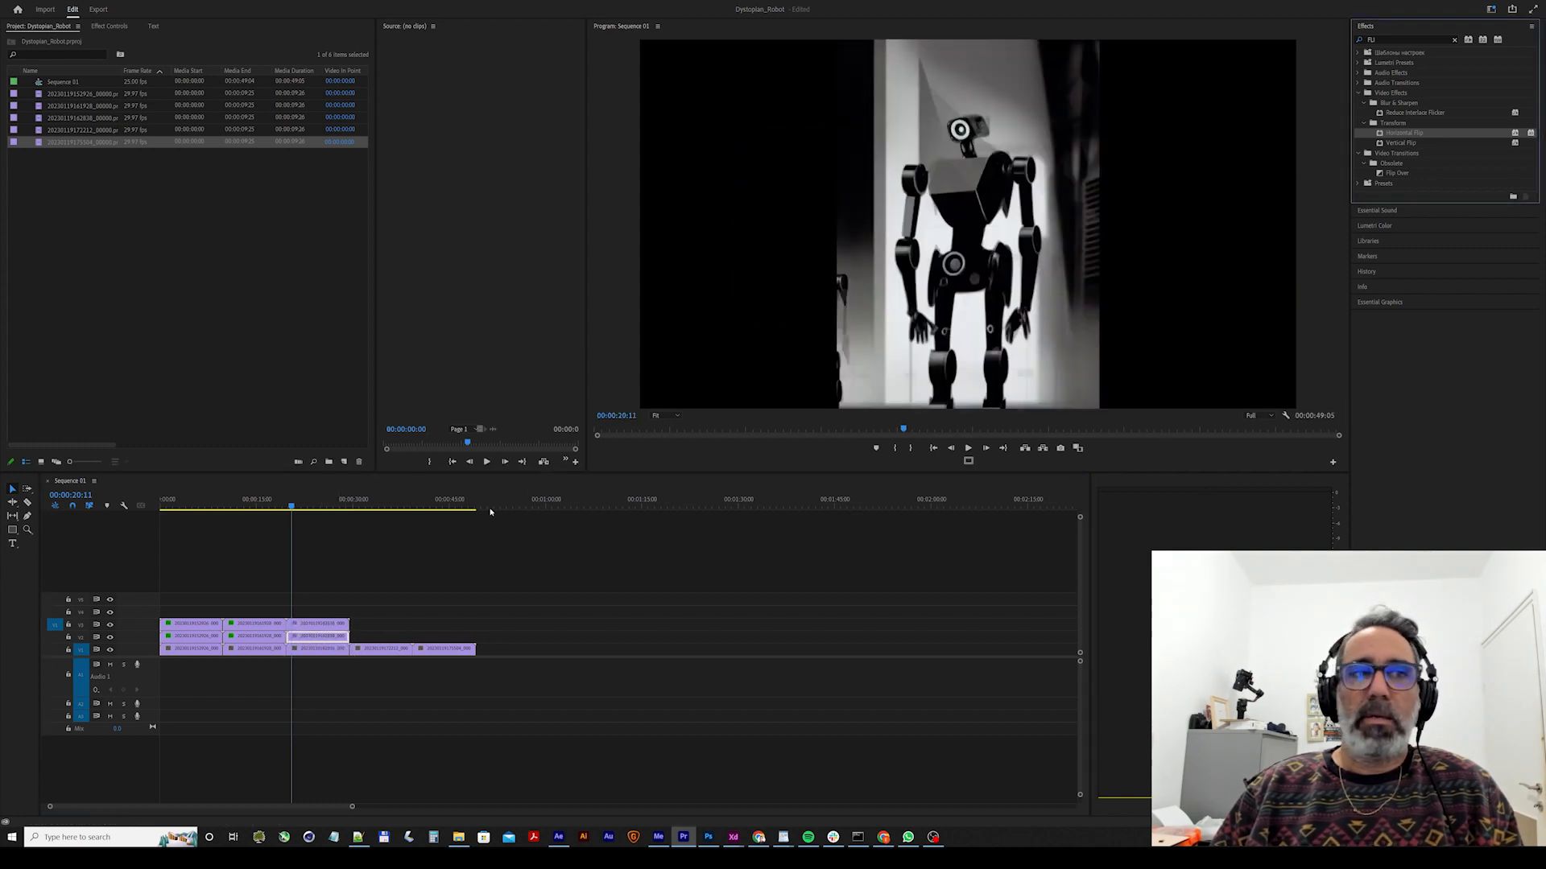
pyautogui.moveTo(322, 624); pyautogui.dragTo(322, 624)
# Place the third clip's top copy left of the centre image and its middle copy right of it.
pyautogui.click(934, 232)
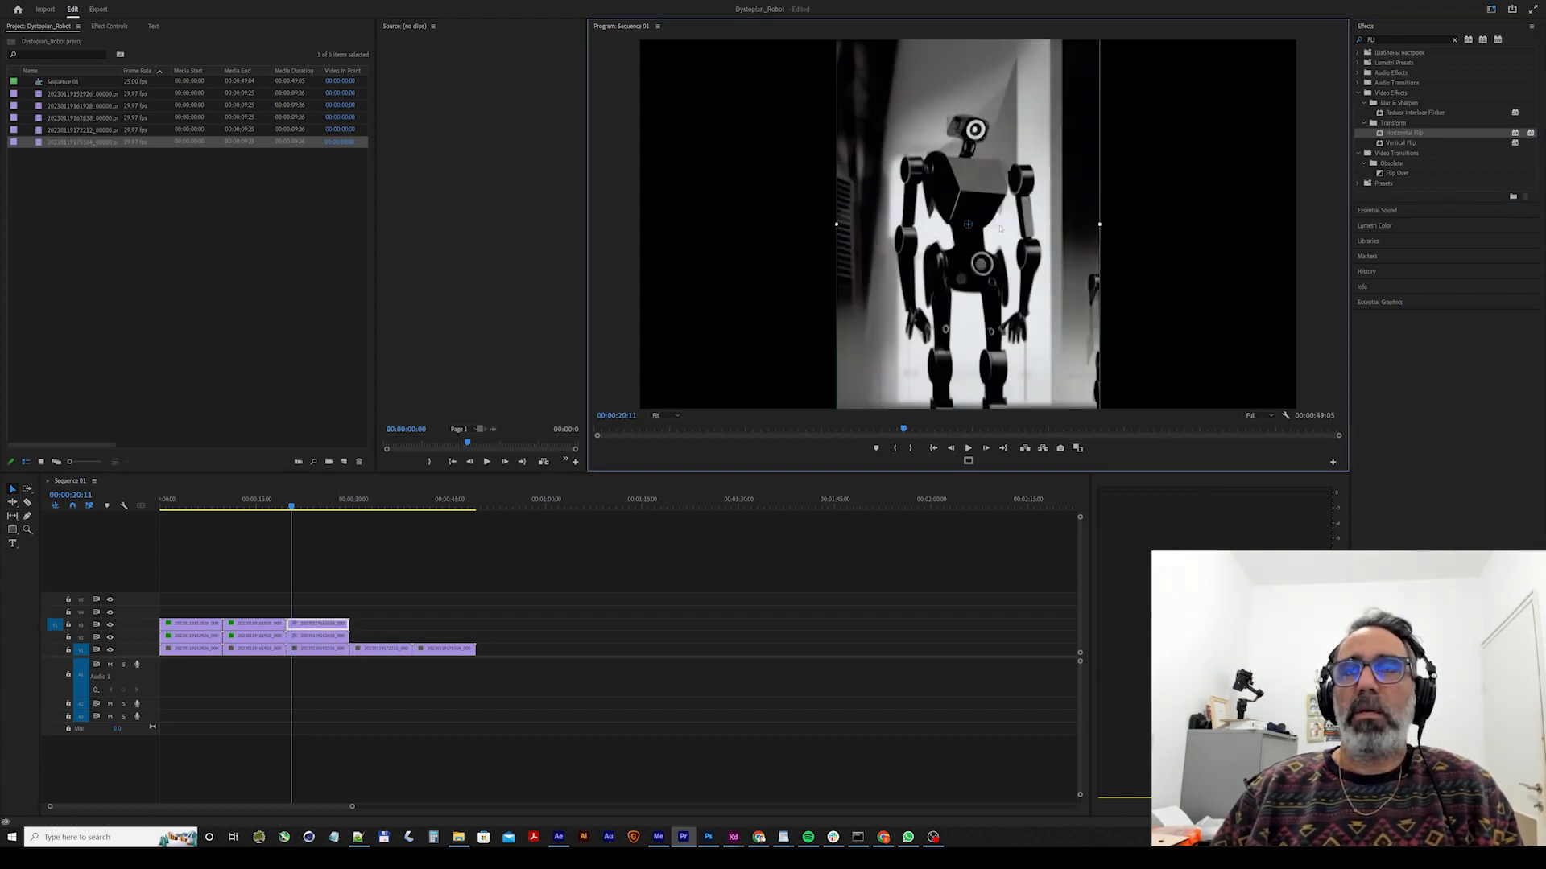
pyautogui.moveTo(1000, 228); pyautogui.dragTo(765, 213)
pyautogui.click(880, 219)
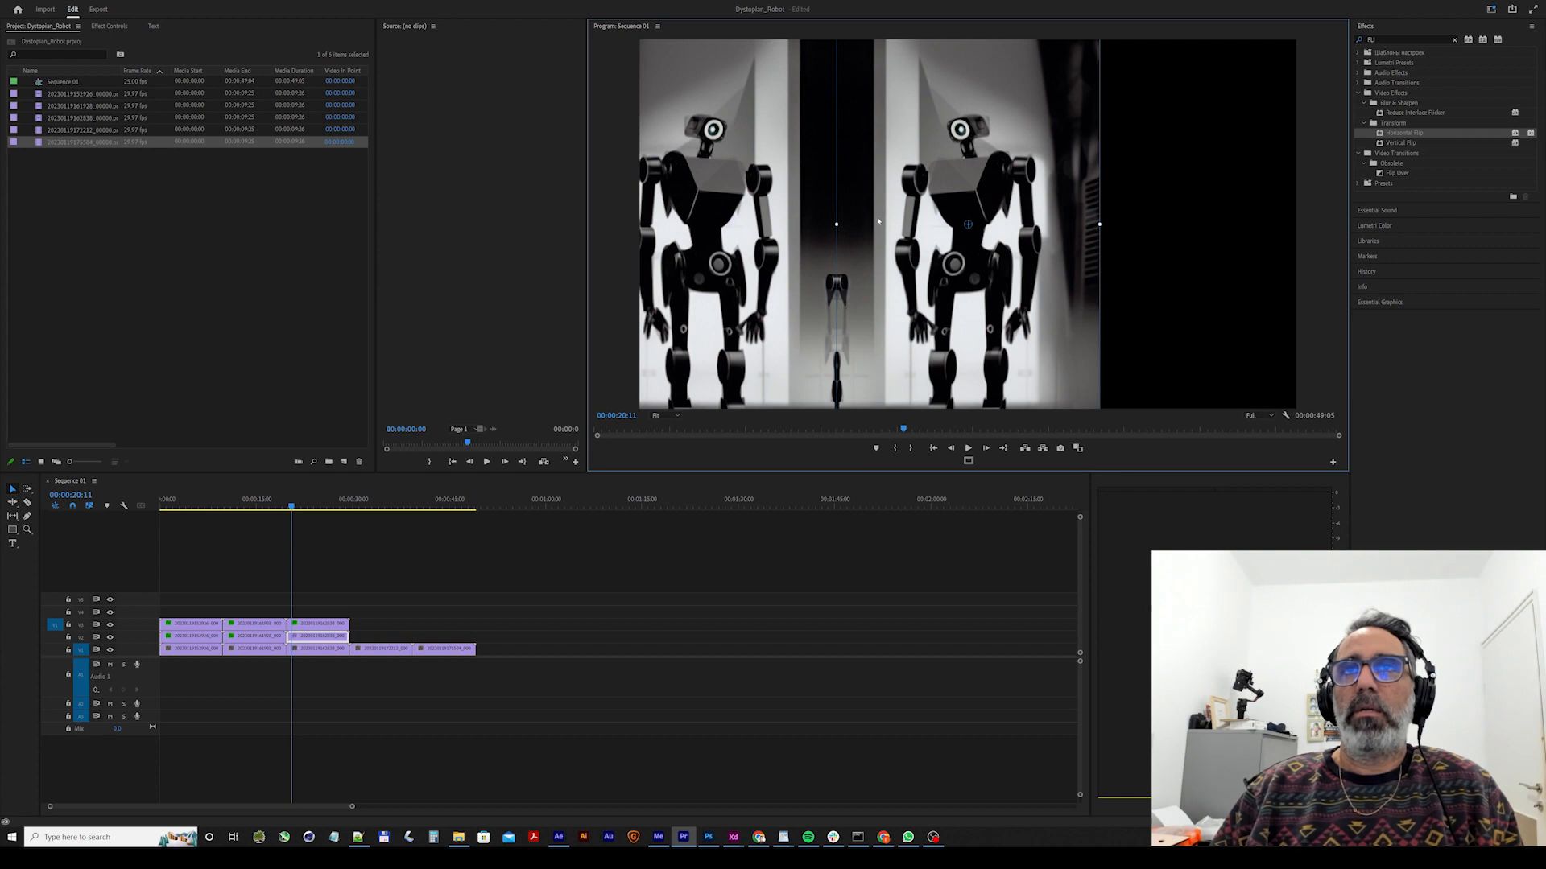
pyautogui.moveTo(878, 221); pyautogui.dragTo(1140, 235)
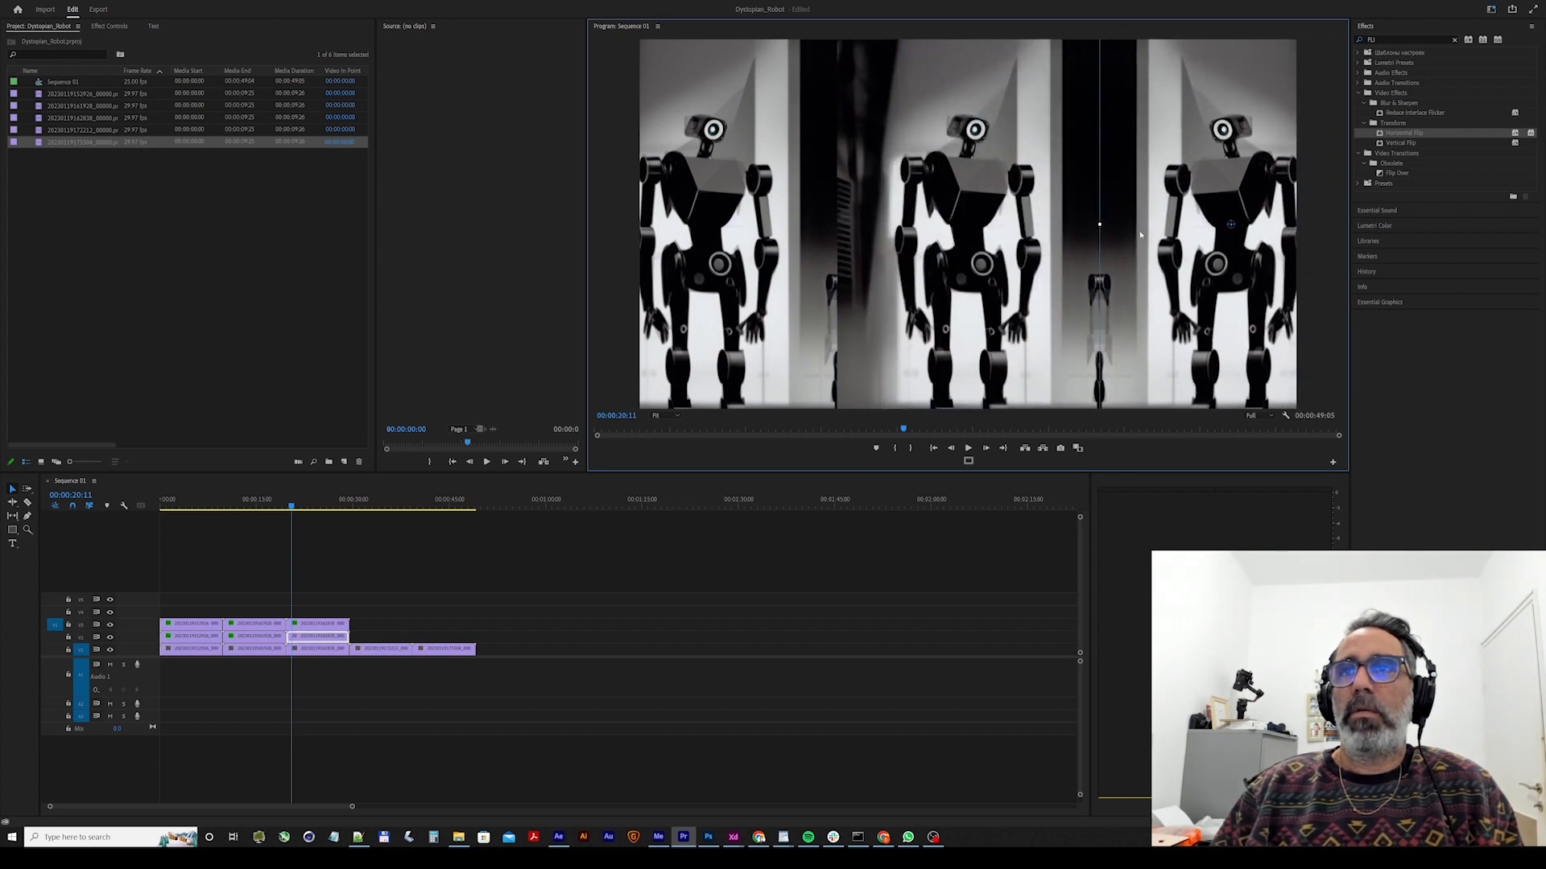
# Duplicate the fourth clip onto the second and third video tracks with Horizontal Flip applied, and move the playhead into it.
pyautogui.moveTo(388, 652)
pyautogui.mouseDown()
pyautogui.moveTo(372, 630)
pyautogui.moveTo(392, 625)
pyautogui.moveTo(384, 637)
pyautogui.mouseUp()
pyautogui.click(1404, 135)
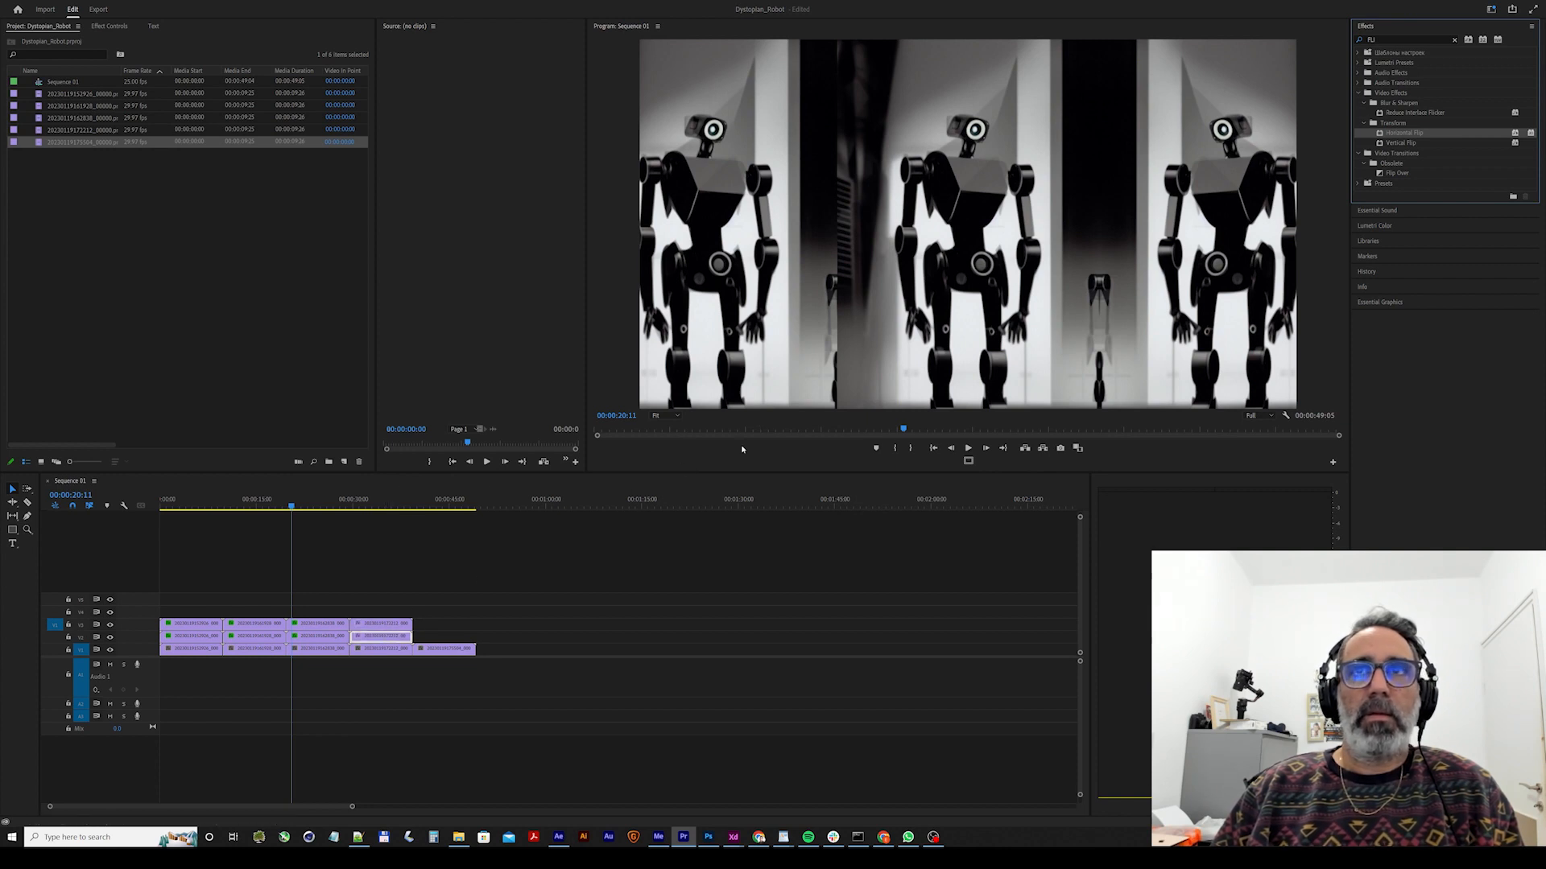
pyautogui.click(370, 508)
# Place the fourth clip's top copy right of the centre image and apply Horizontal Flip to it.
pyautogui.click(980, 244)
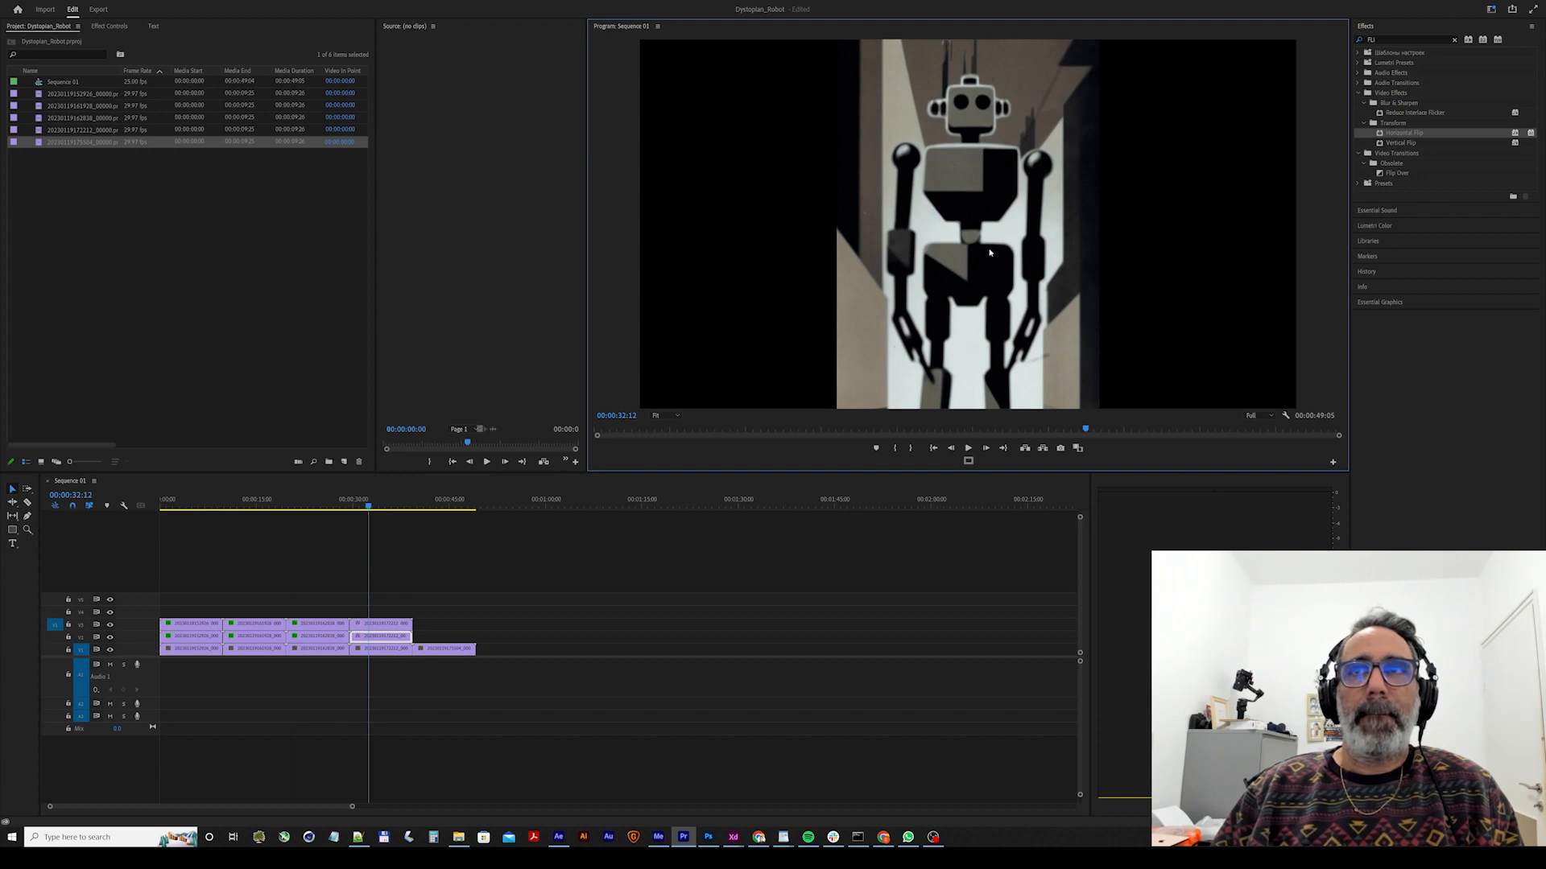
pyautogui.click(1004, 272)
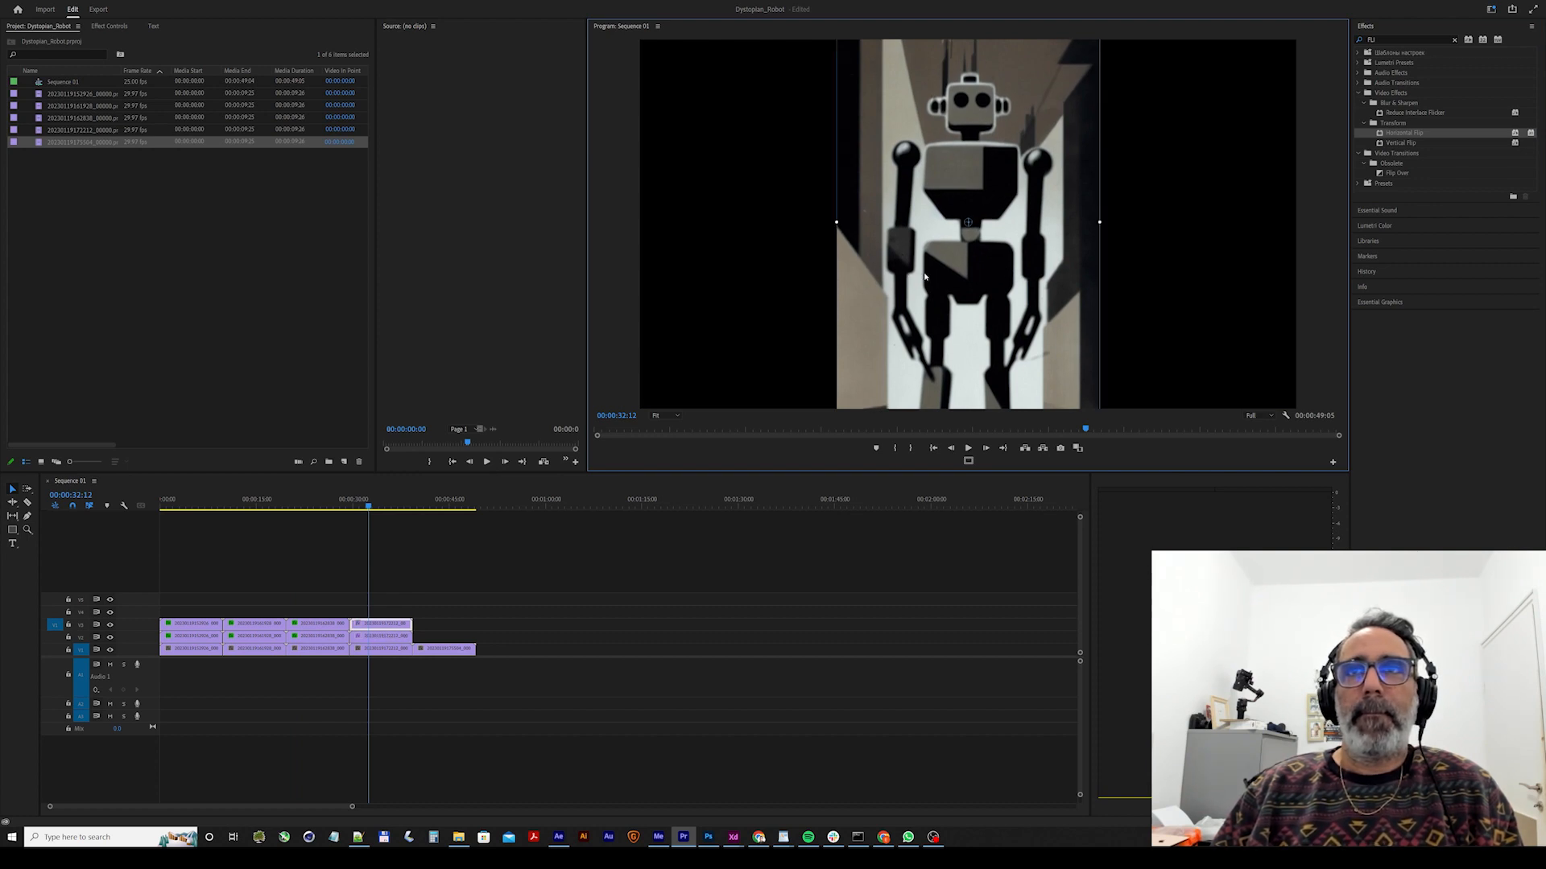
pyautogui.moveTo(996, 270); pyautogui.dragTo(1181, 262)
pyautogui.moveTo(1384, 136); pyautogui.dragTo(1104, 283)
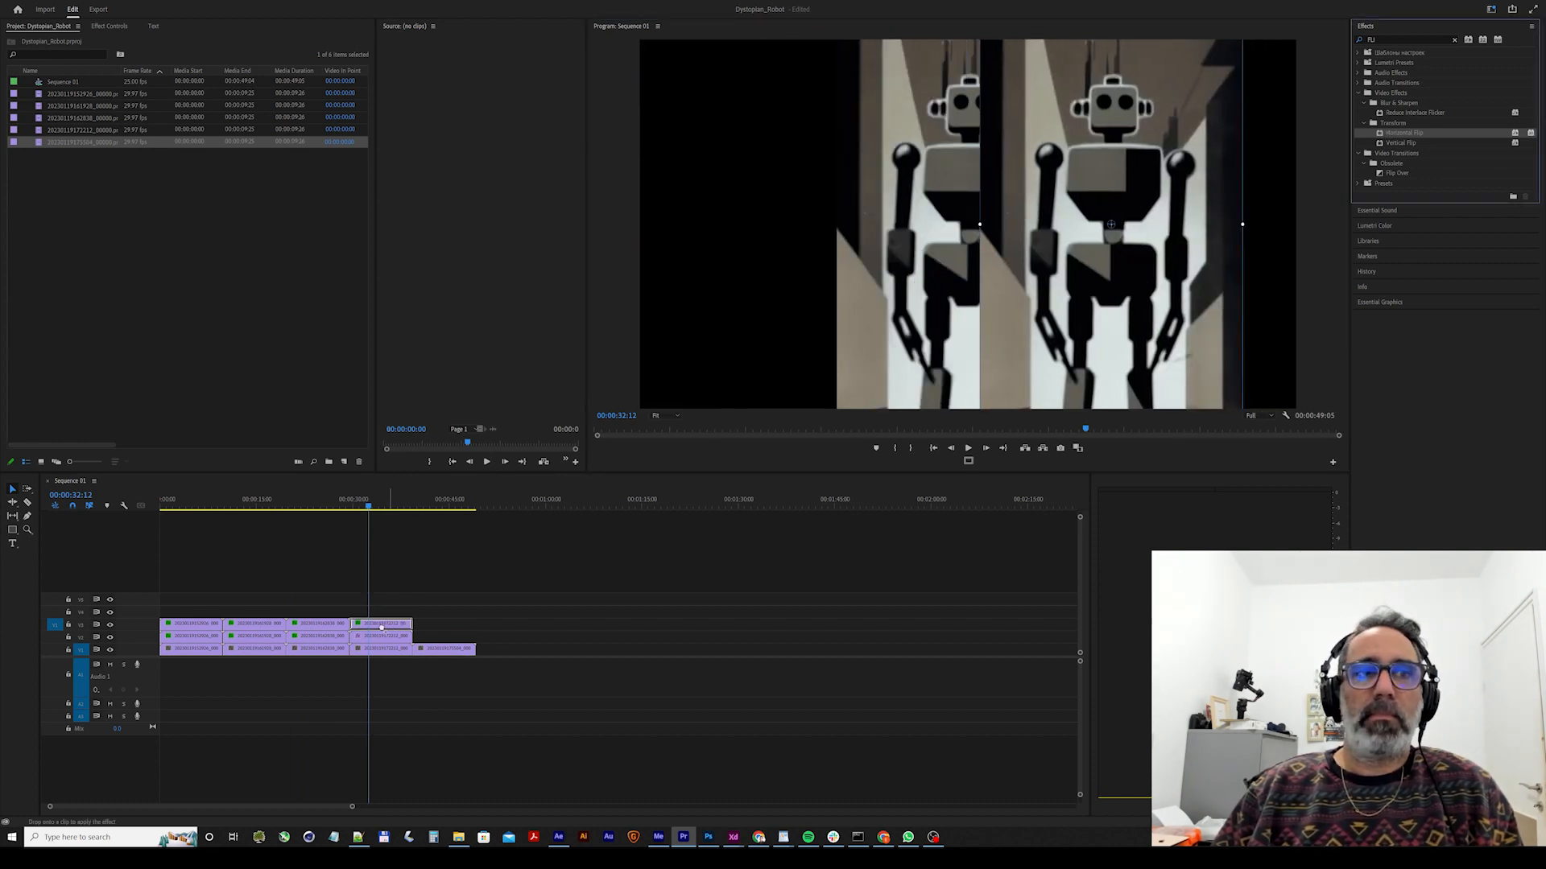
pyautogui.moveTo(381, 628); pyautogui.dragTo(382, 627)
# Place the fourth clip's middle copy left of the centre image and apply Horizontal Flip to it.
pyautogui.moveTo(1015, 271); pyautogui.dragTo(819, 268)
pyautogui.click(1033, 282)
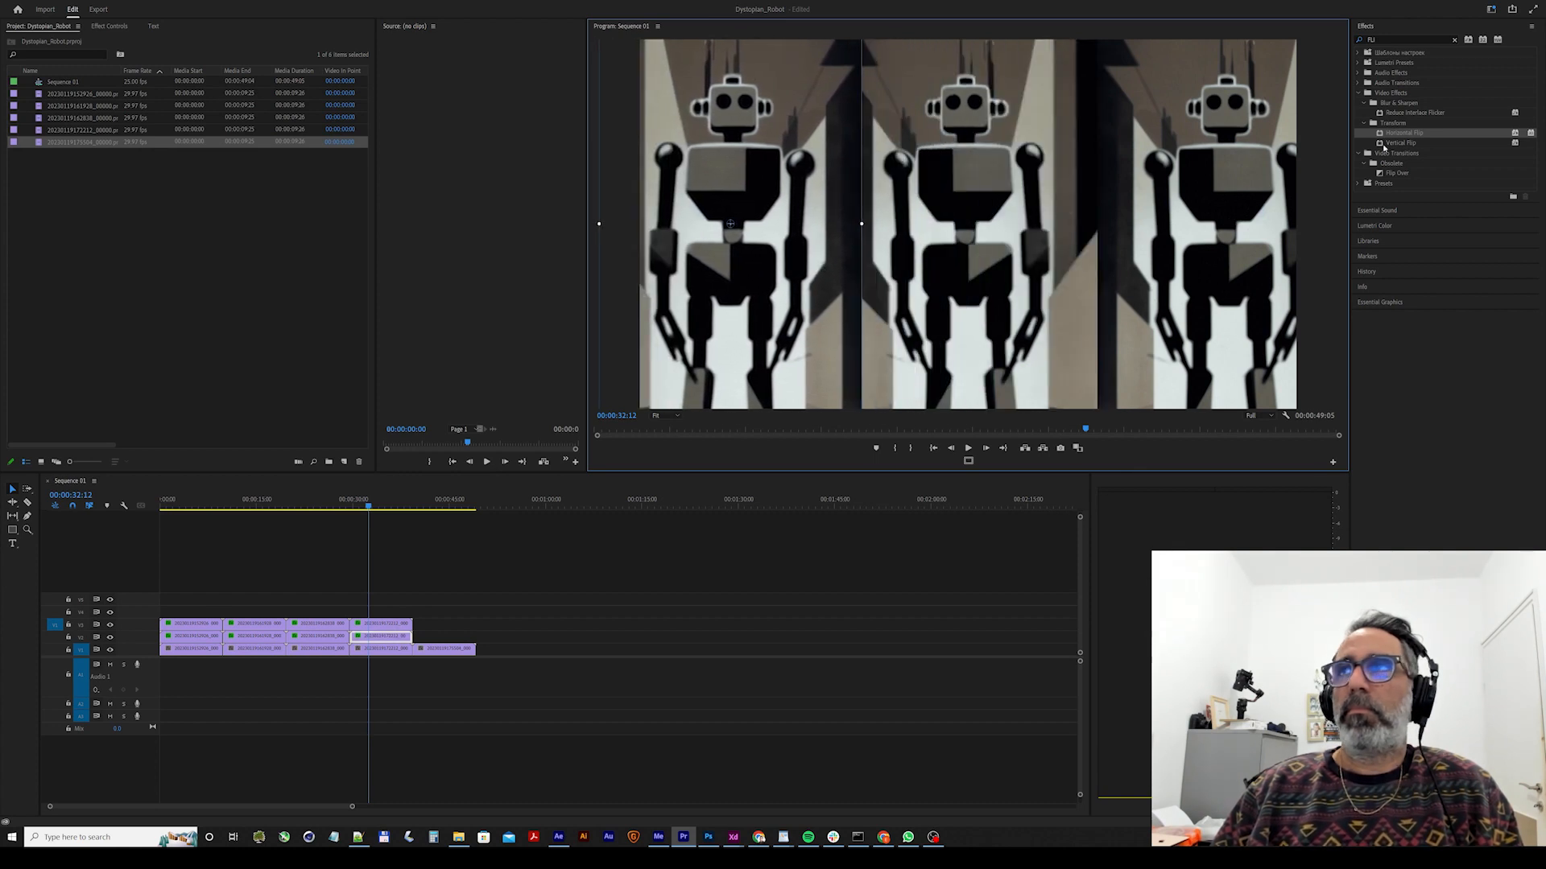
pyautogui.moveTo(1400, 135); pyautogui.dragTo(899, 324)
pyautogui.moveTo(392, 636); pyautogui.dragTo(392, 636)
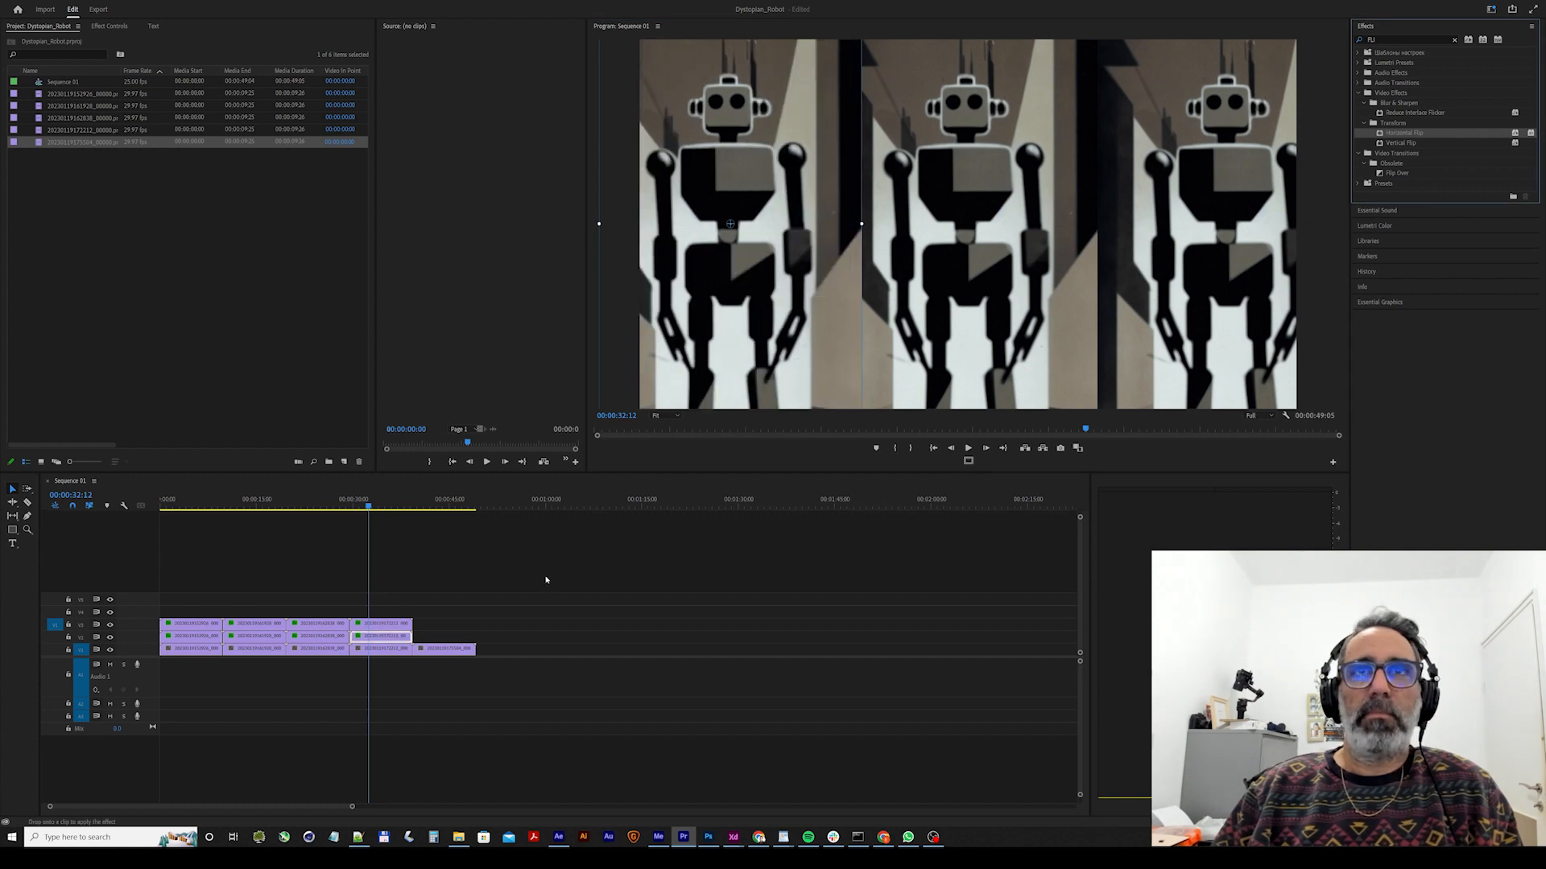
pyautogui.moveTo(826, 328)
pyautogui.mouseDown()
pyautogui.moveTo(903, 328)
pyautogui.moveTo(808, 329)
pyautogui.mouseUp()
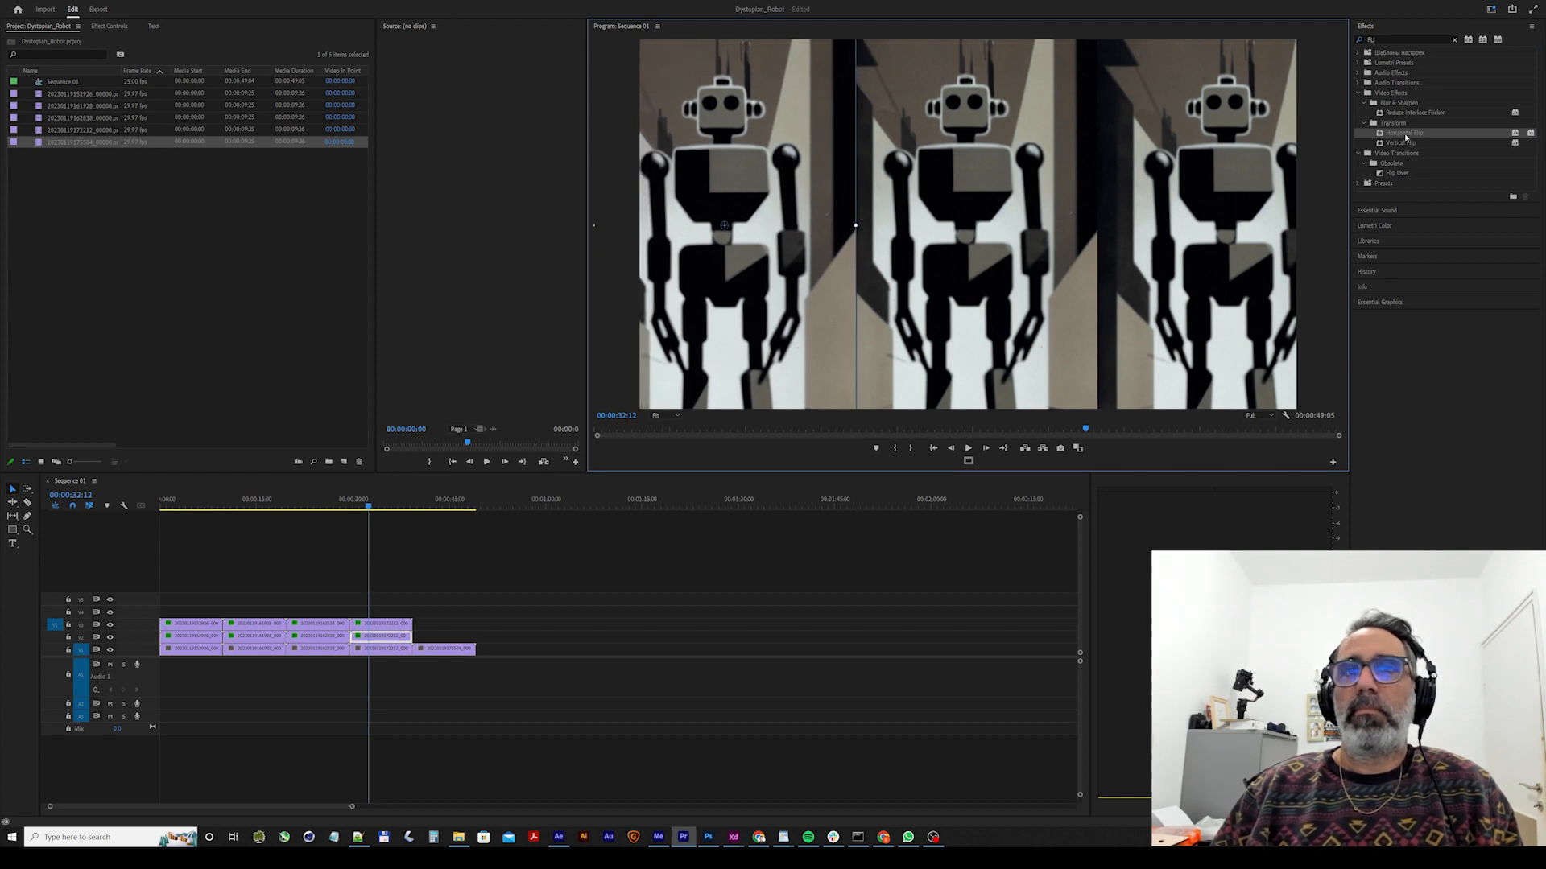
# Apply Horizontal Flip once more to the fourth clip's middle and top copies, and nudge the middle copy slightly further left.
pyautogui.moveTo(1406, 137); pyautogui.dragTo(457, 583)
pyautogui.moveTo(383, 638); pyautogui.dragTo(384, 638)
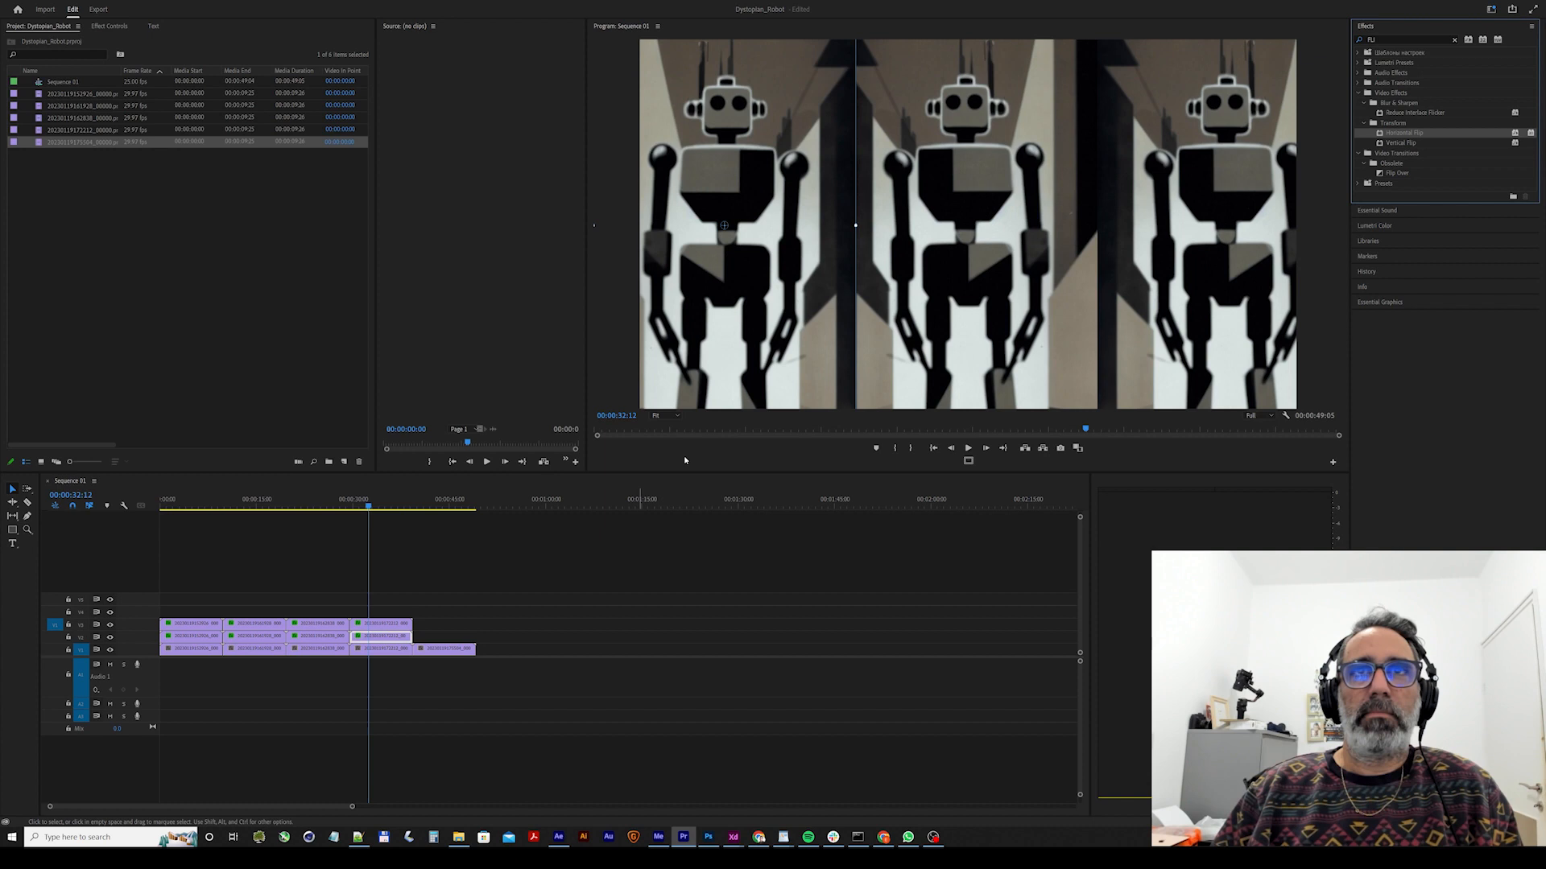
pyautogui.click(814, 338)
pyautogui.moveTo(802, 334)
pyautogui.mouseDown()
pyautogui.moveTo(847, 335)
pyautogui.moveTo(782, 336)
pyautogui.moveTo(798, 338)
pyautogui.mouseUp()
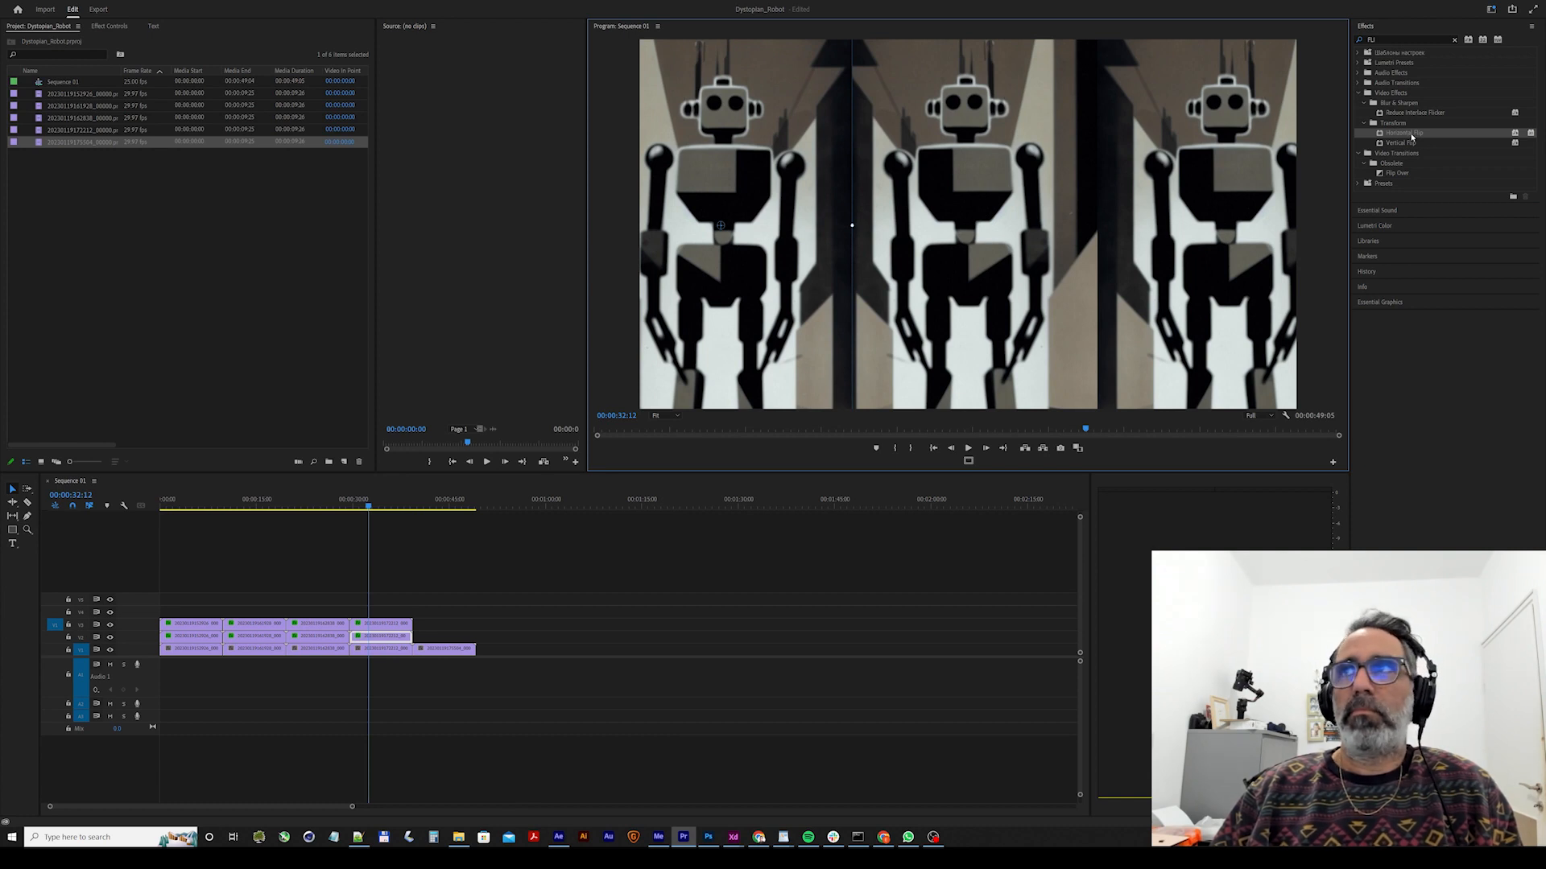
pyautogui.moveTo(1411, 138); pyautogui.dragTo(800, 446)
pyautogui.moveTo(405, 624); pyautogui.dragTo(405, 625)
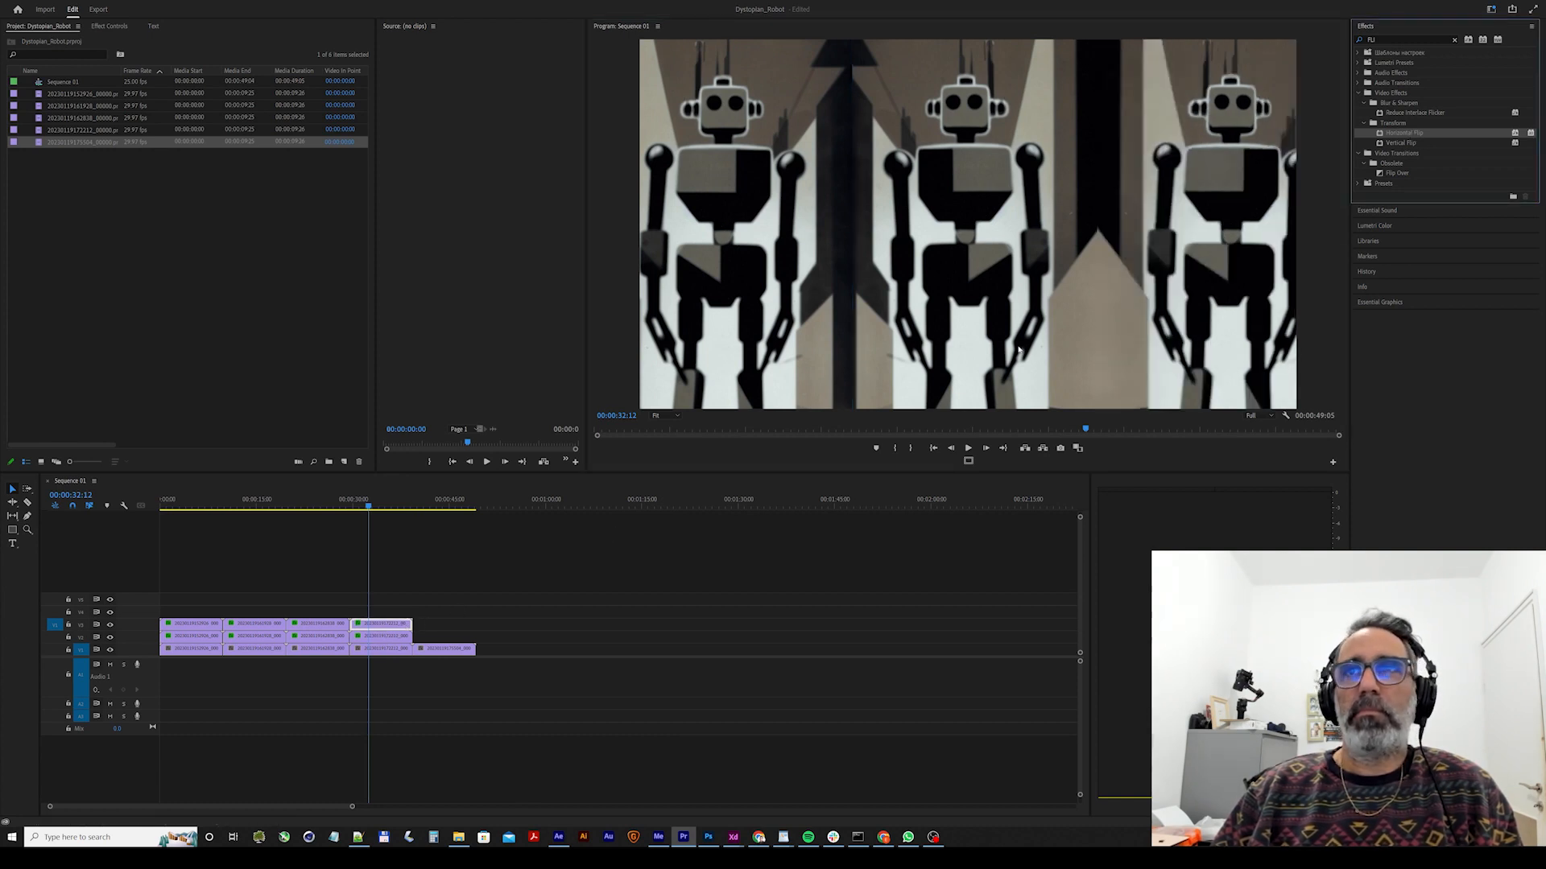
# Duplicate the fifth clip onto the second and third video tracks with Horizontal Flip applied.
pyautogui.click(429, 506)
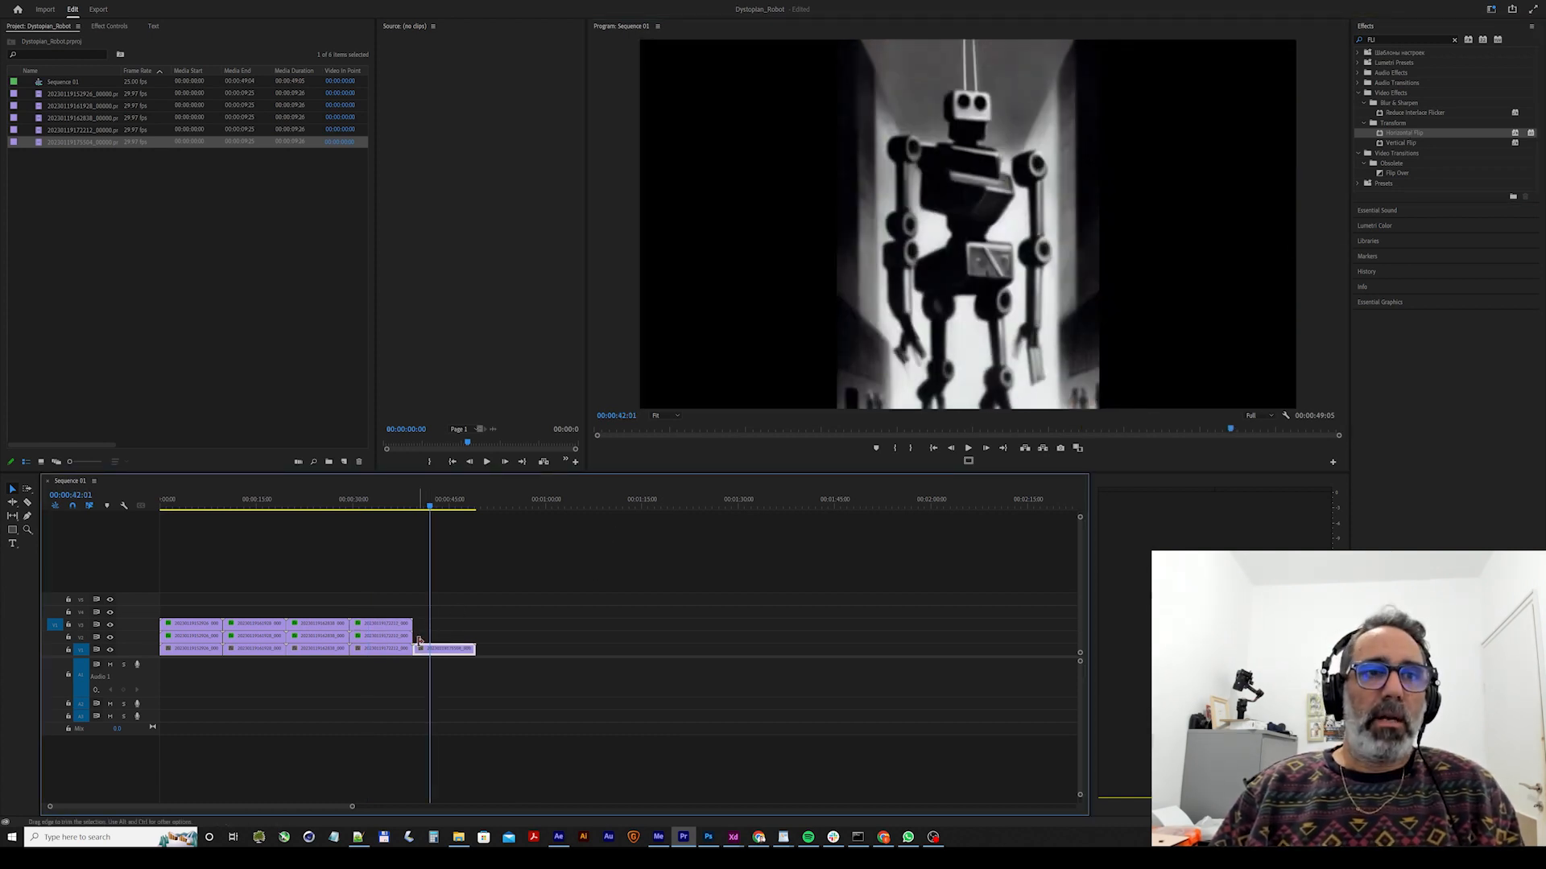
pyautogui.moveTo(428, 650); pyautogui.dragTo(430, 636)
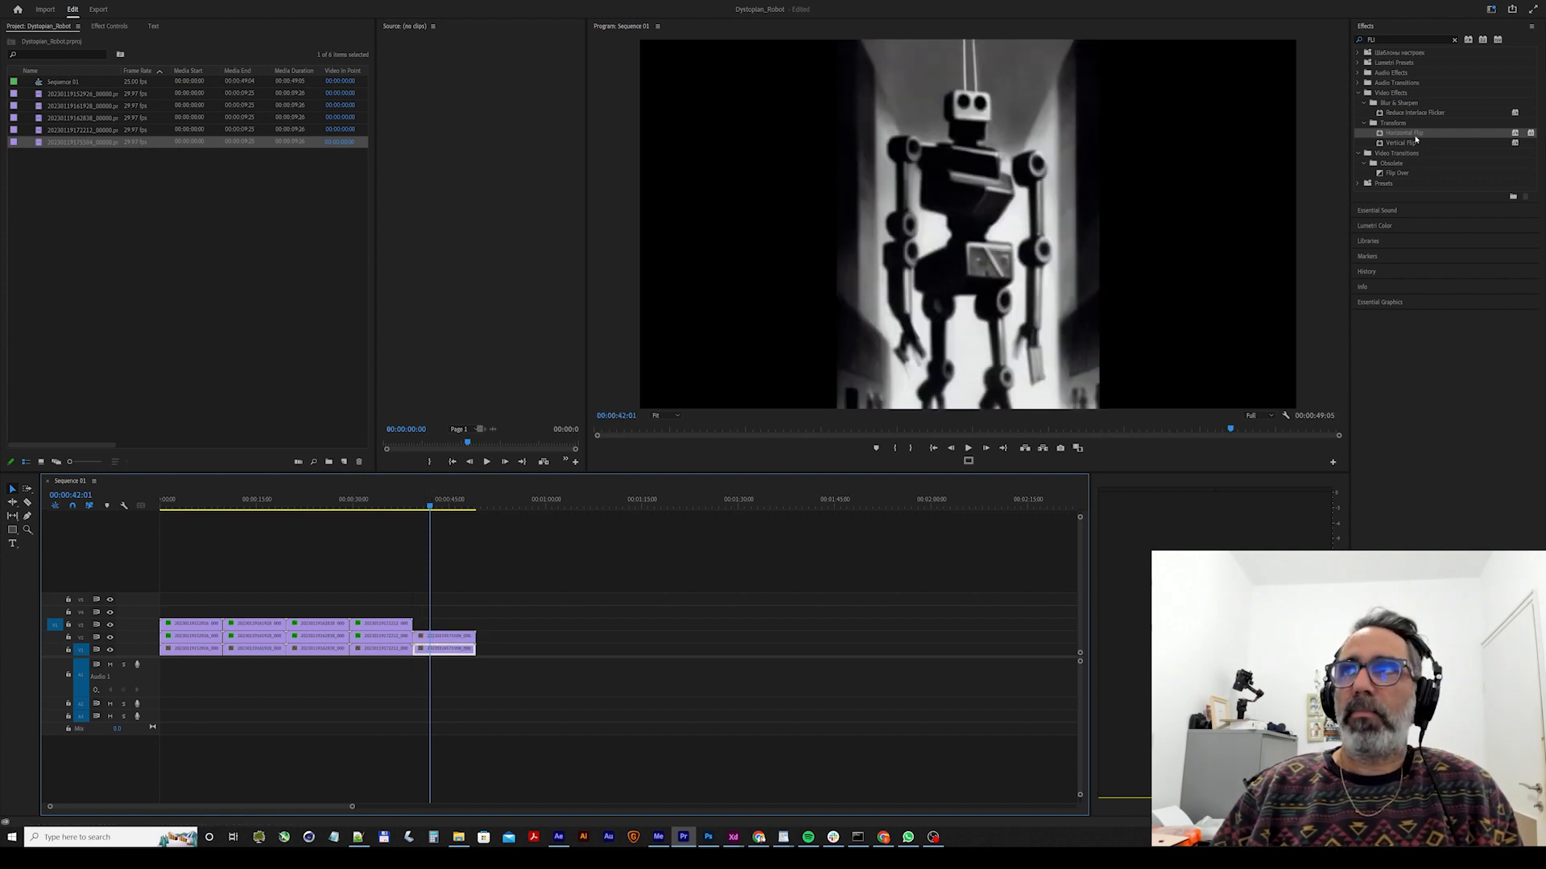
pyautogui.moveTo(1415, 135); pyautogui.dragTo(1210, 216)
pyautogui.moveTo(464, 627); pyautogui.dragTo(451, 625)
# Place the fifth clip's top copy right of the centre image and its middle copy left of it.
pyautogui.doubleClick(956, 289)
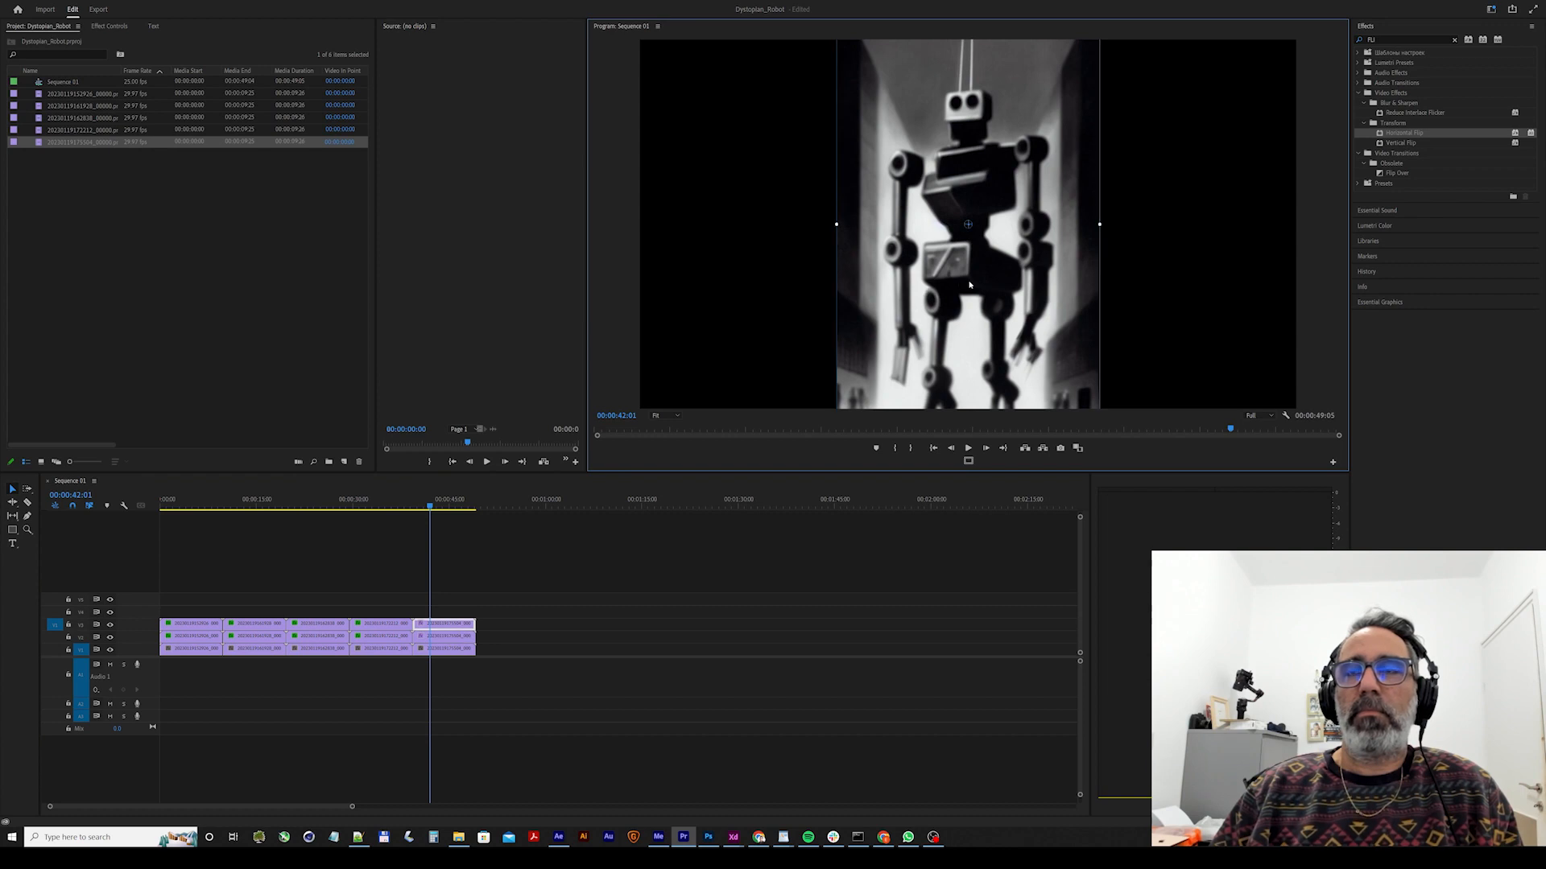
pyautogui.moveTo(956, 288); pyautogui.dragTo(1150, 284)
pyautogui.click(1052, 292)
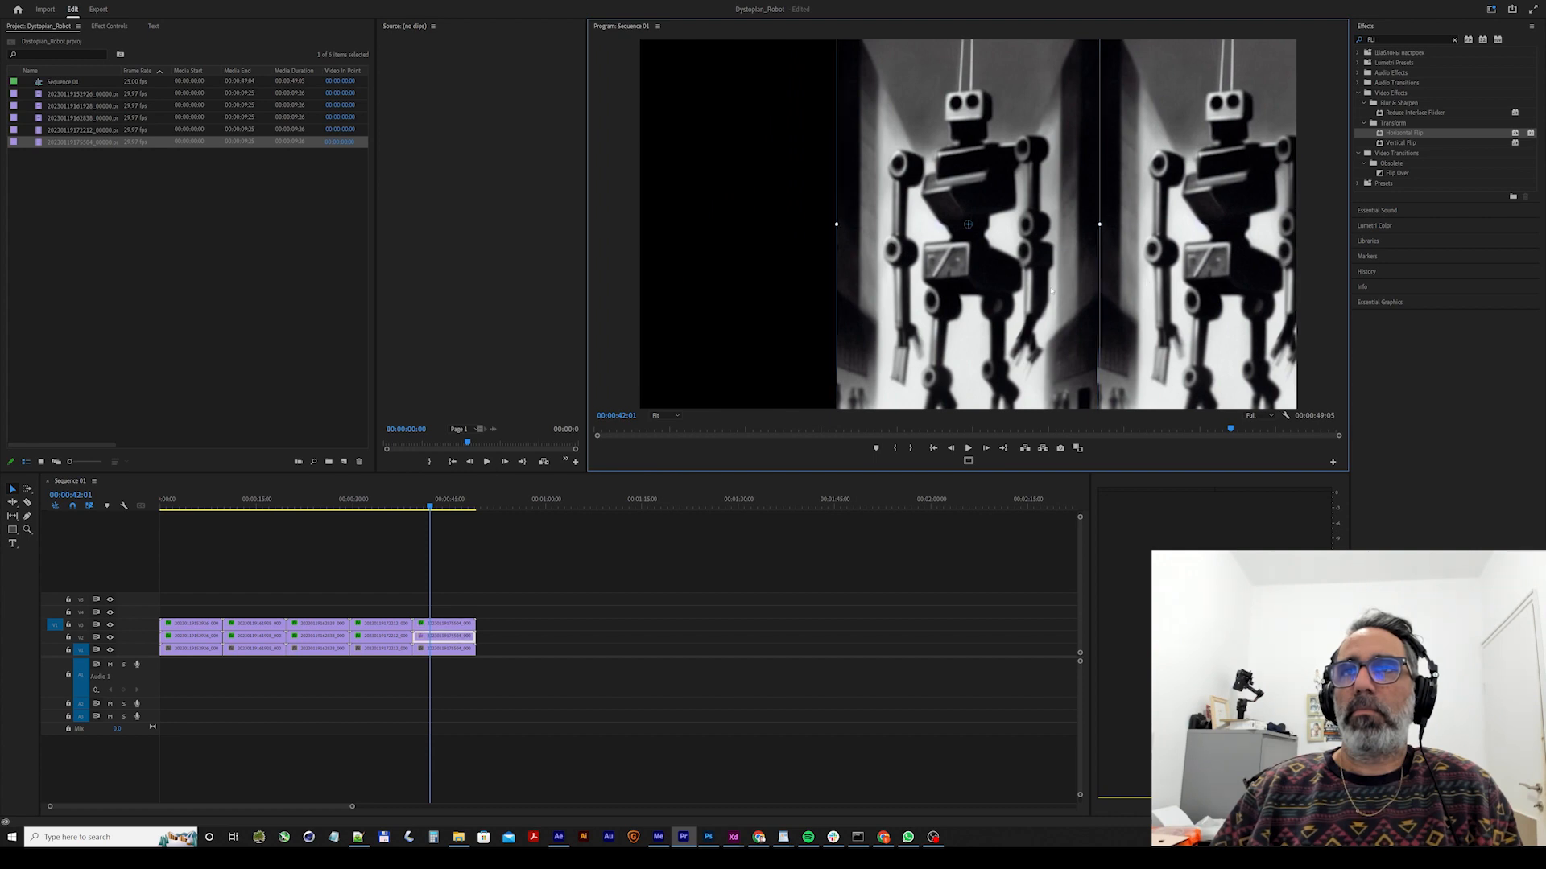
pyautogui.moveTo(1060, 281); pyautogui.dragTo(755, 280)
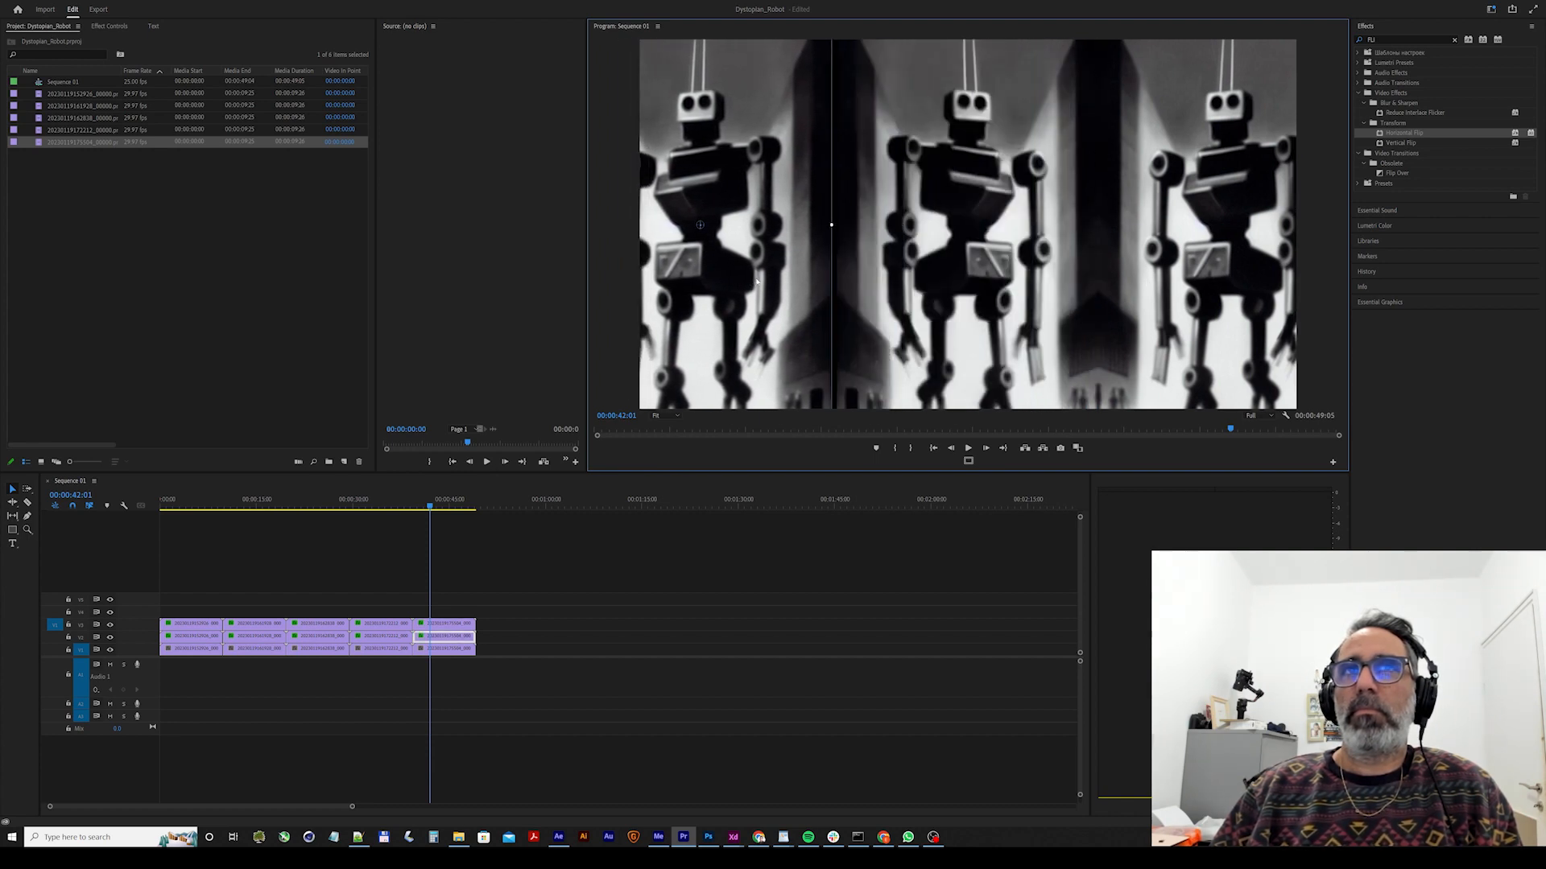
# Preview the fifth clip's playback and return the playhead to the start of the sequence.
pyautogui.press('space')
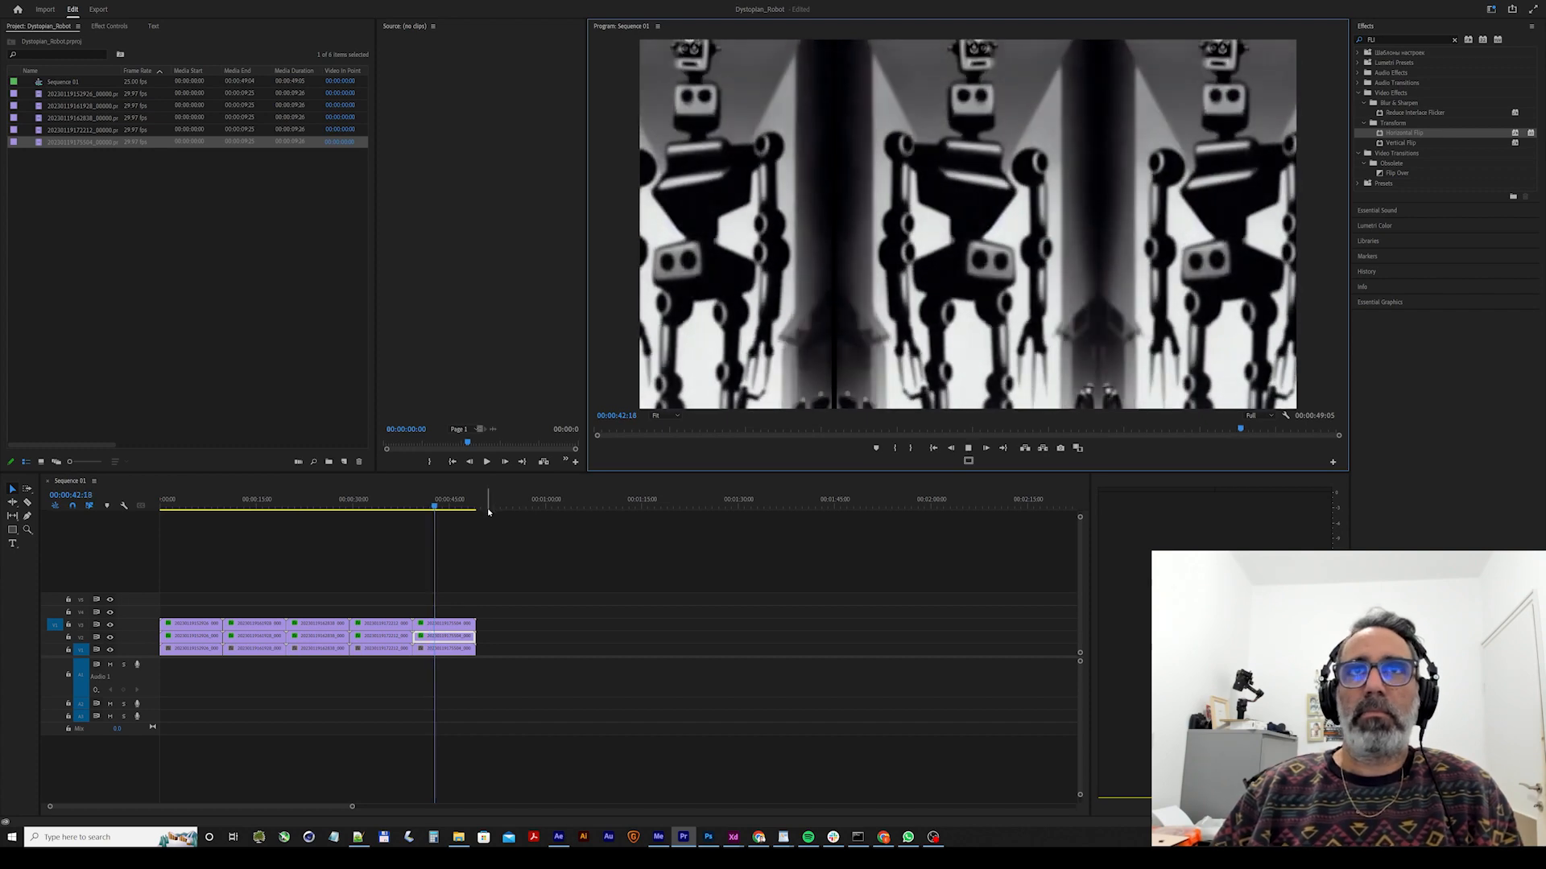
pyautogui.press('space')
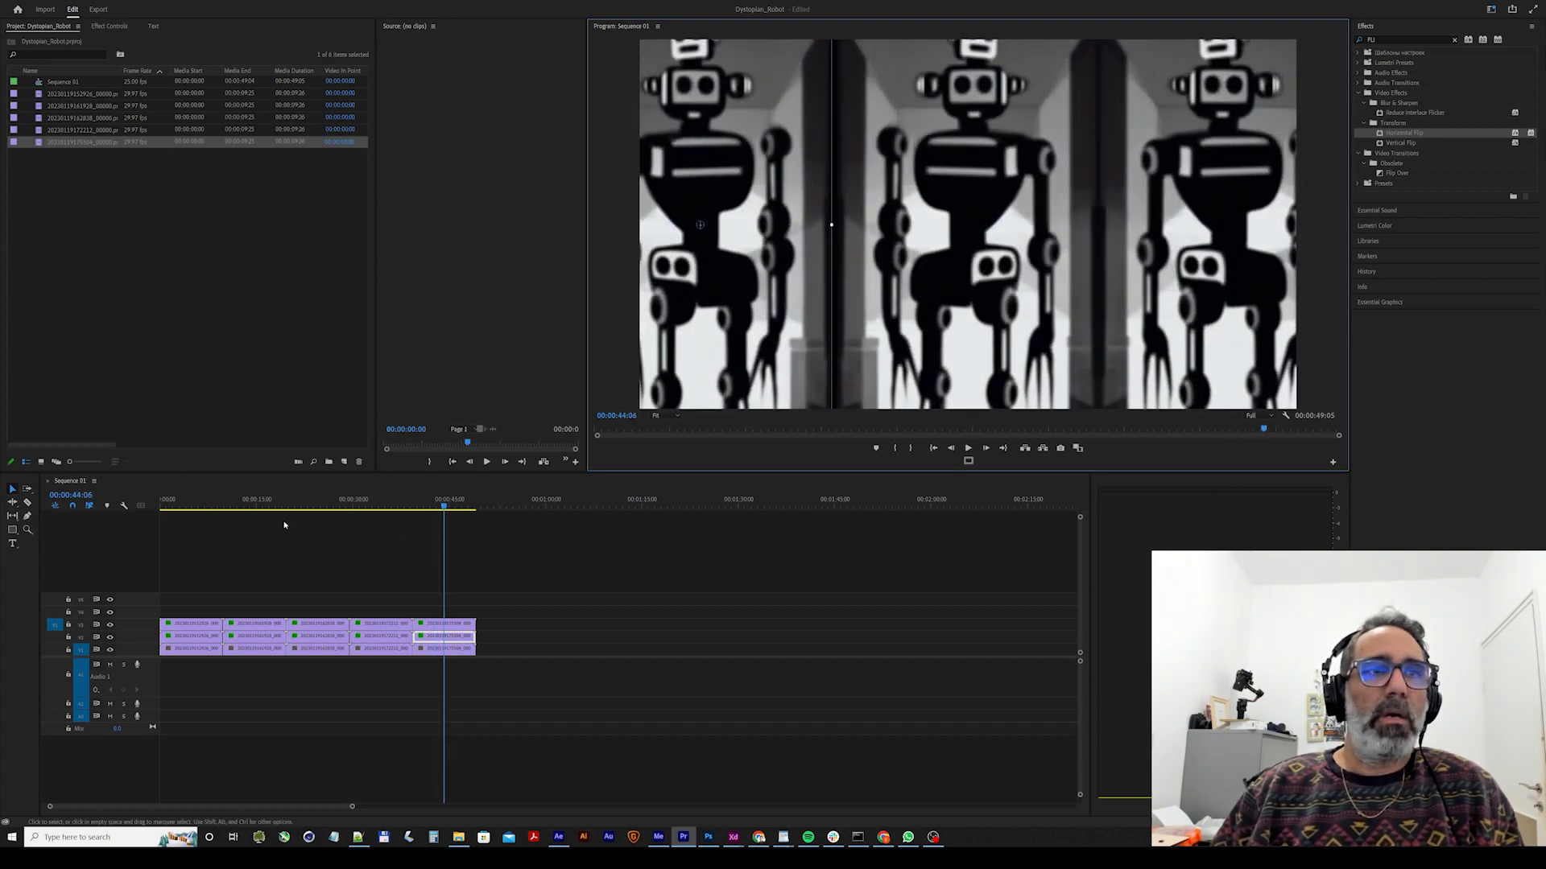
pyautogui.click(213, 507)
pyautogui.moveTo(208, 513); pyautogui.dragTo(159, 509)
# Start a media import and browse to the WorkFlows folder on the portable SSD.
pyautogui.doubleClick(175, 322)
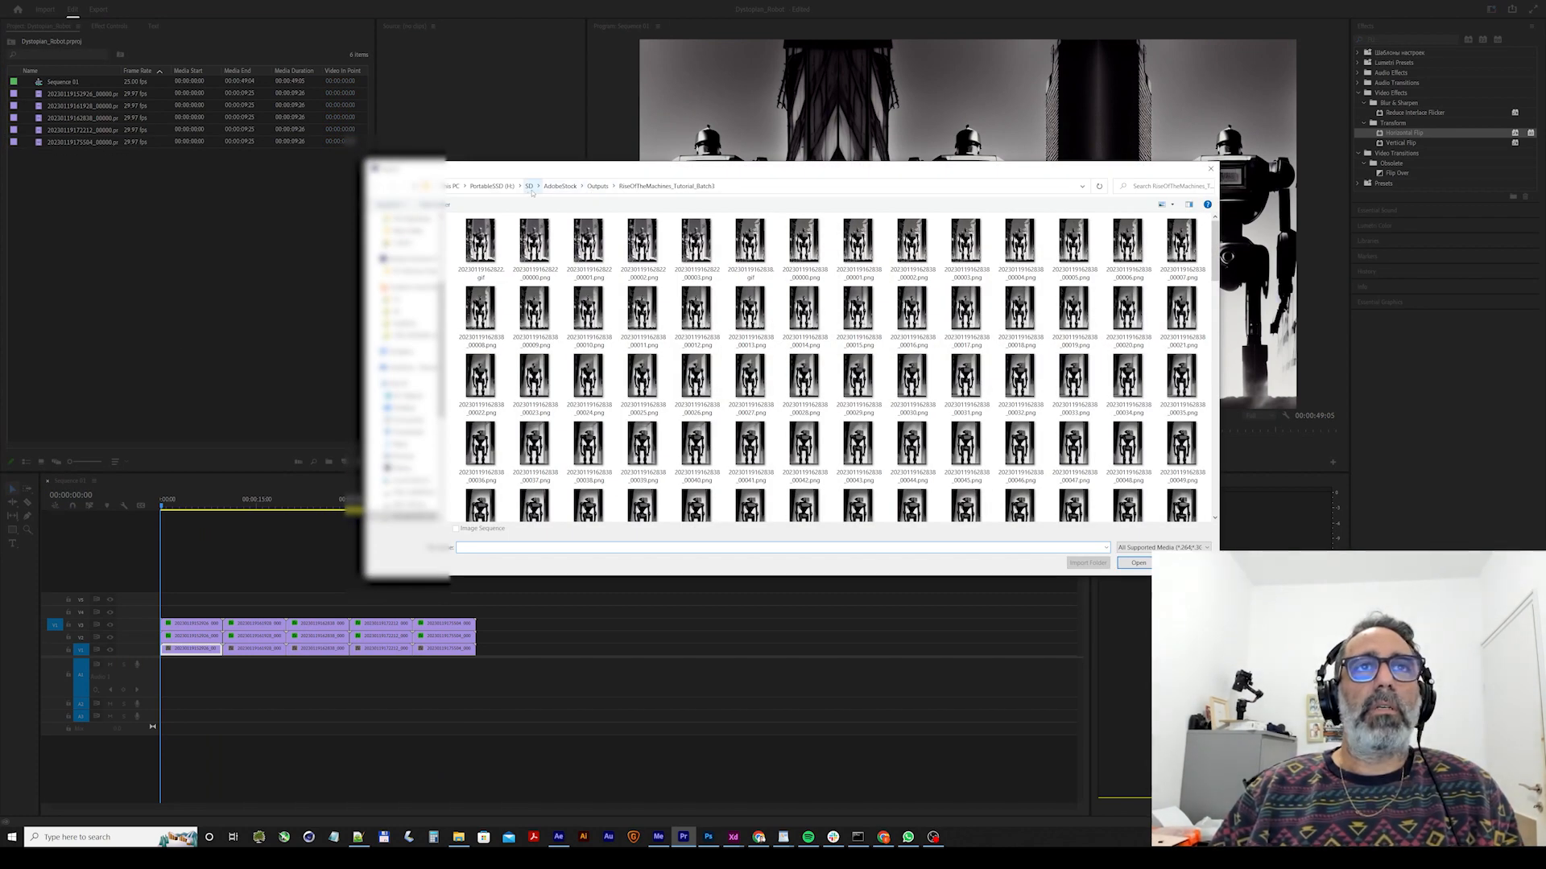
pyautogui.click(508, 189)
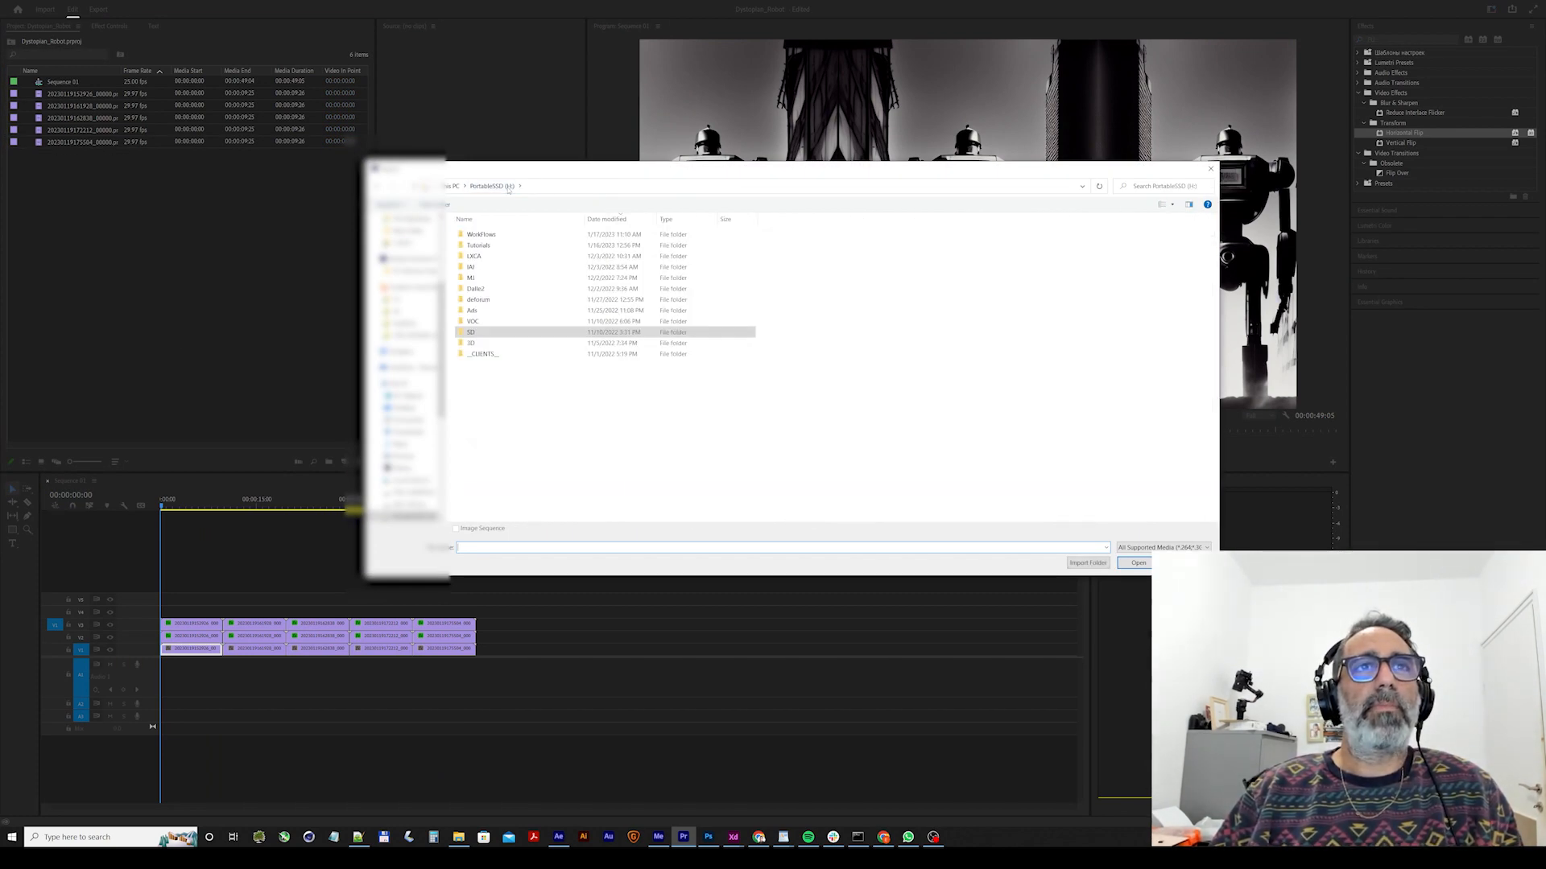
pyautogui.doubleClick(493, 234)
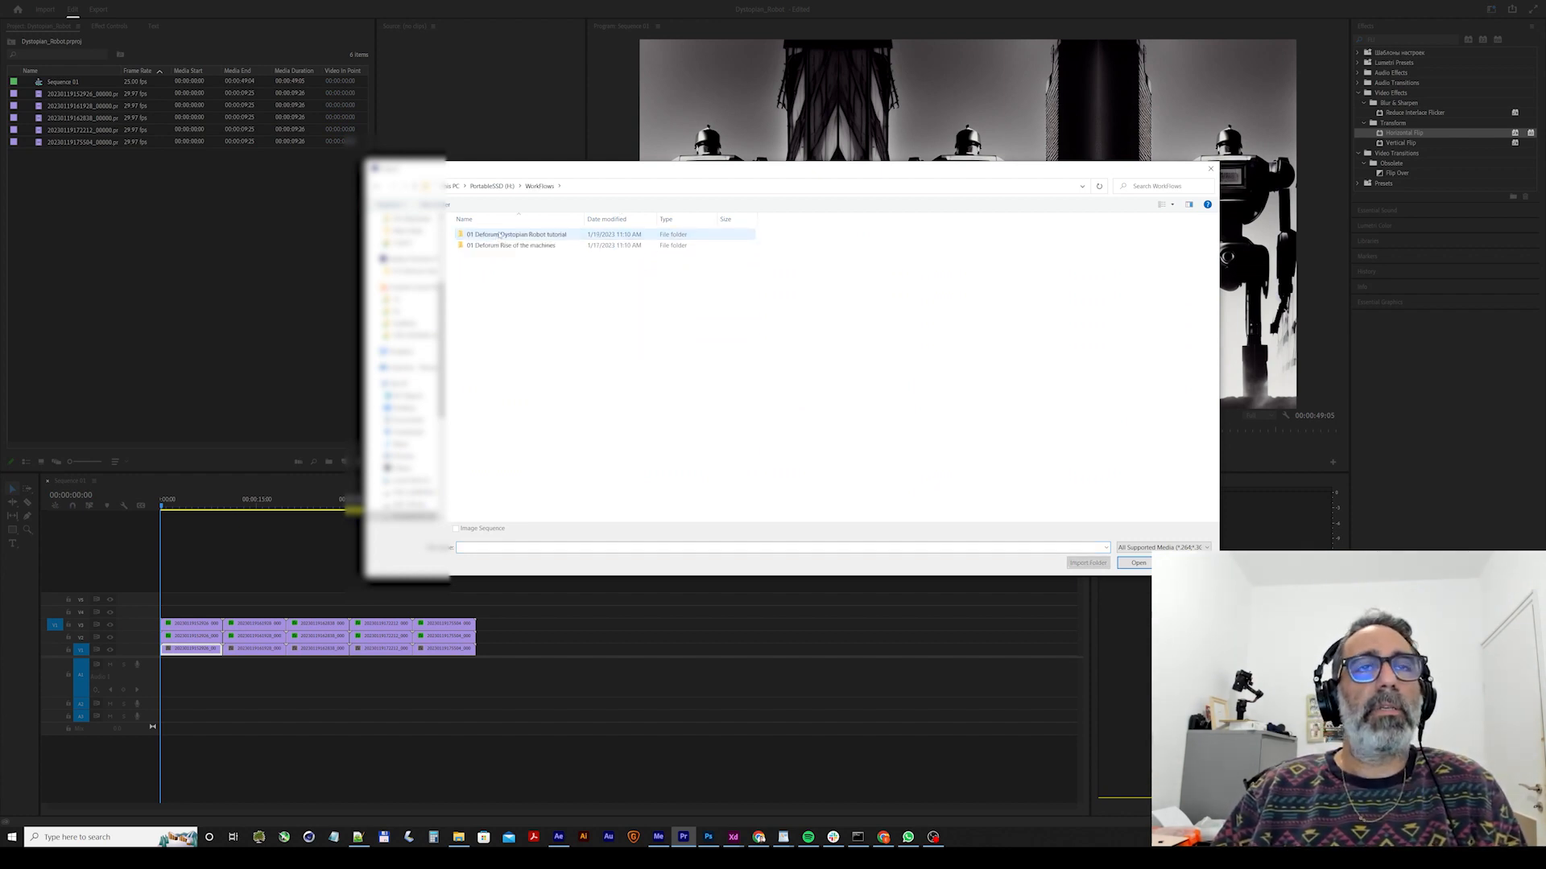
pyautogui.doubleClick(501, 235)
pyautogui.click(543, 187)
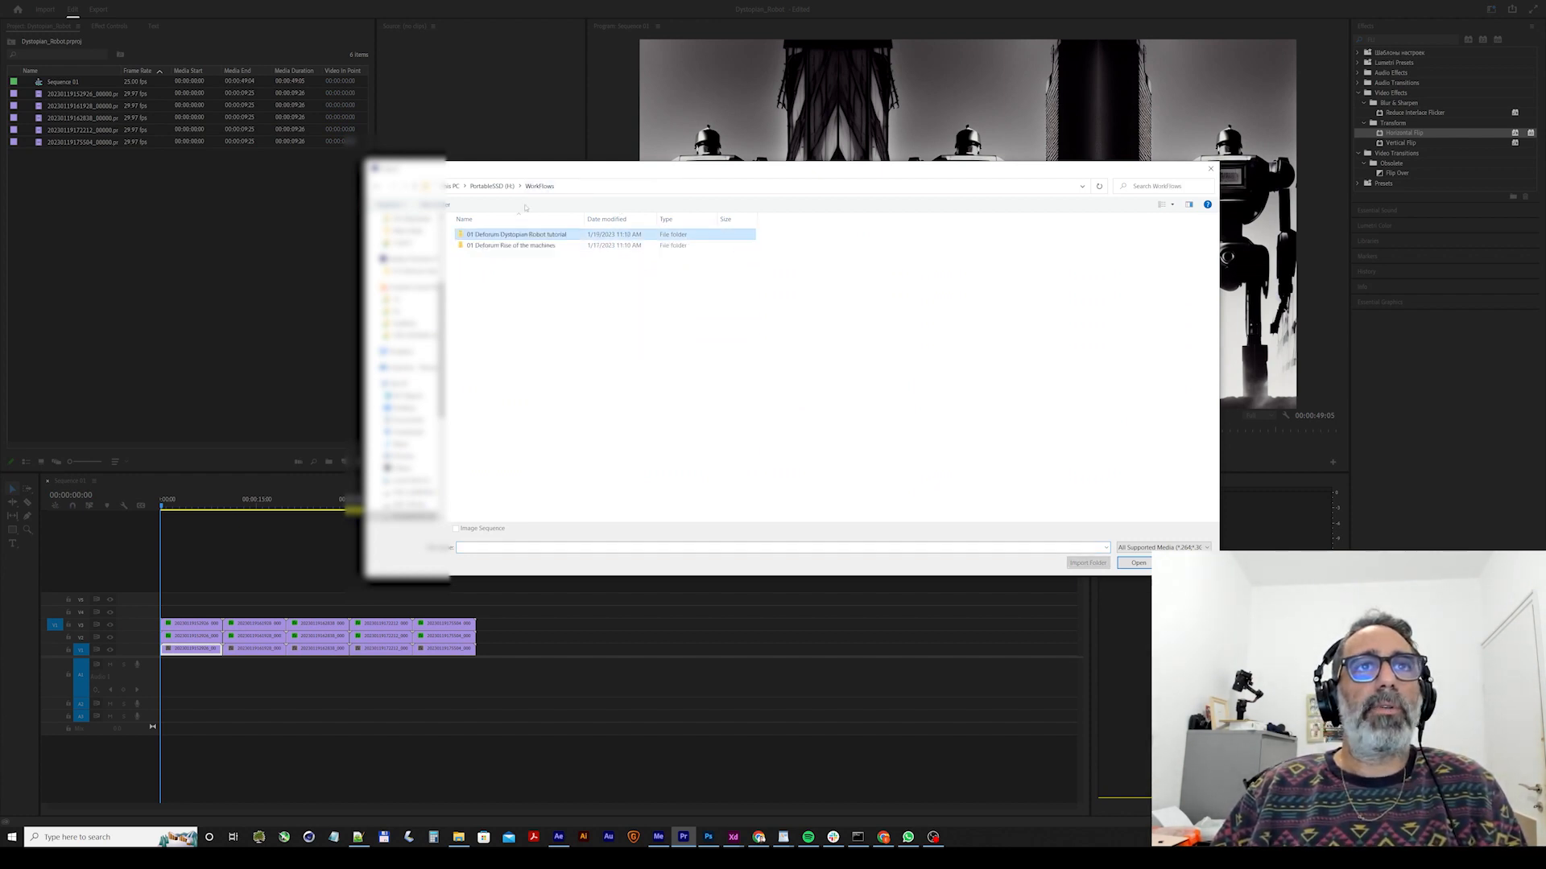
pyautogui.doubleClick(505, 246)
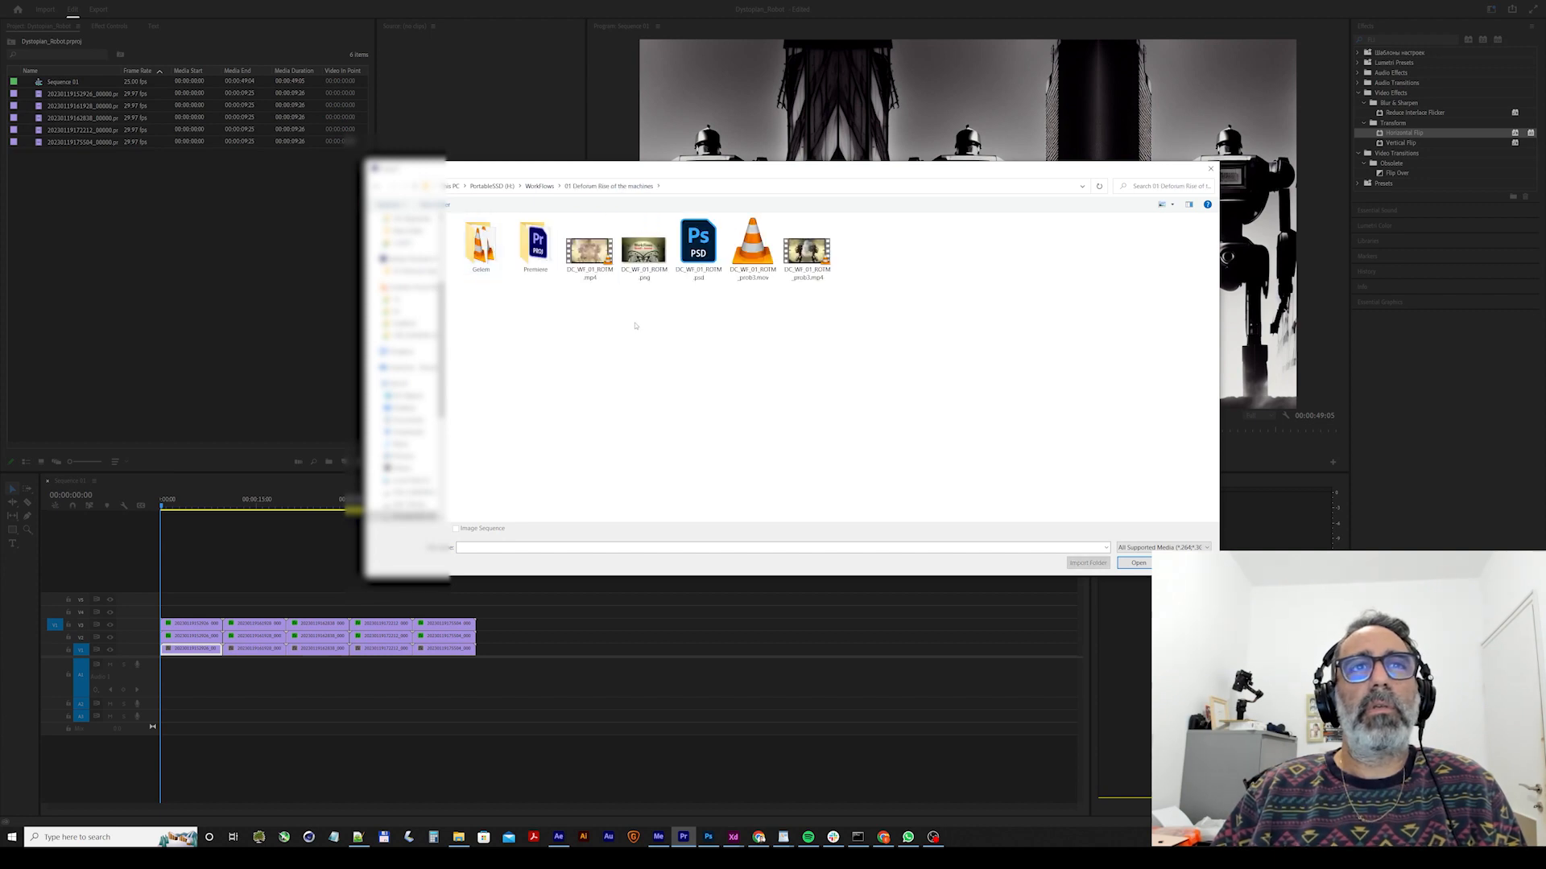
pyautogui.click(542, 187)
pyautogui.doubleClick(531, 234)
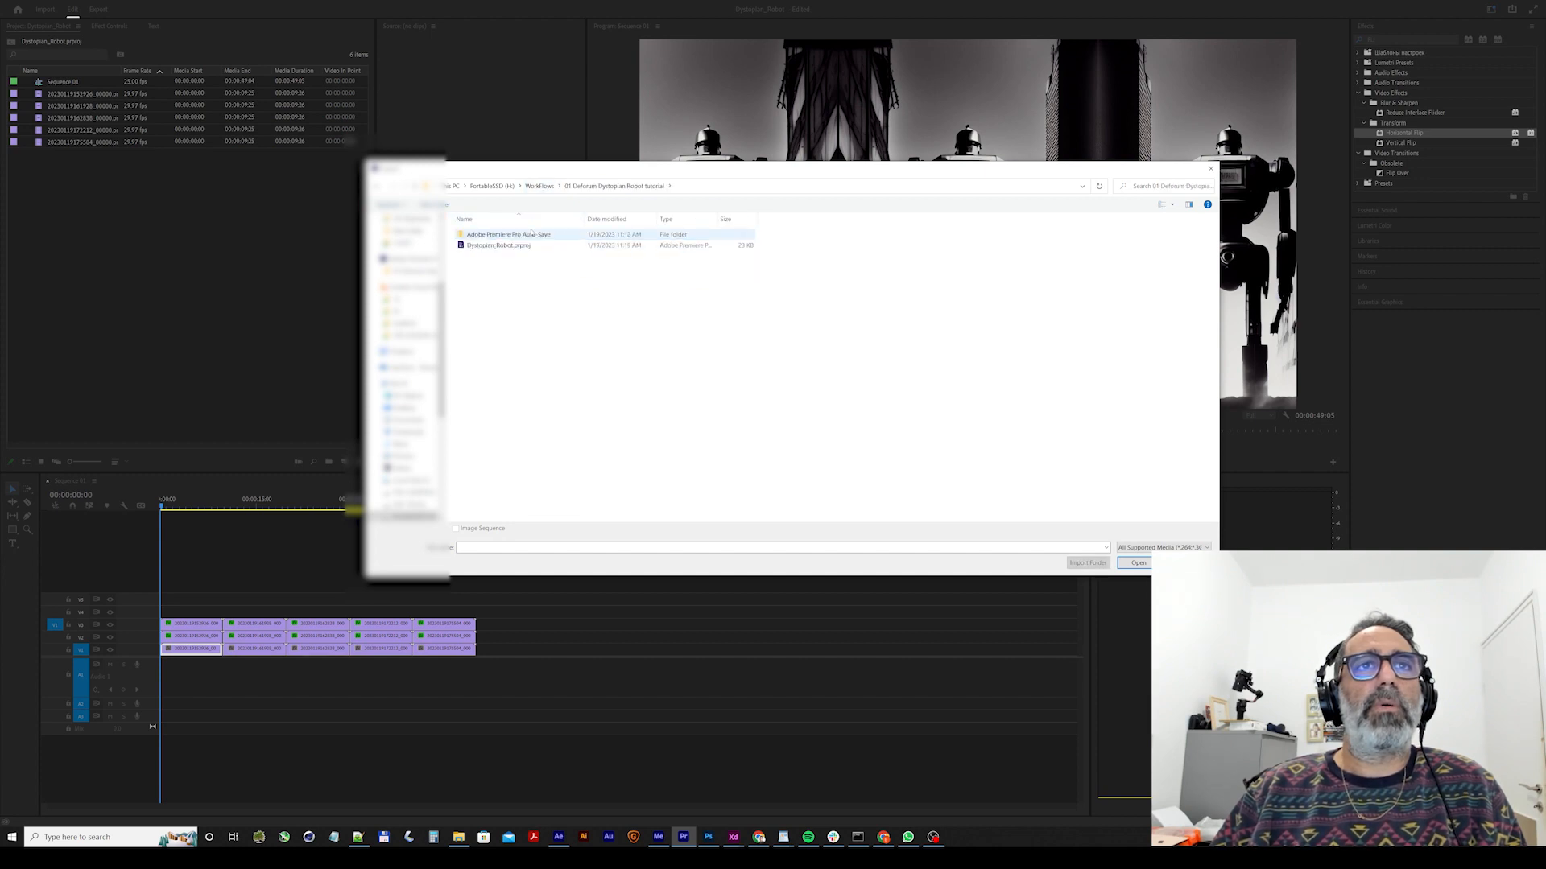
pyautogui.click(541, 186)
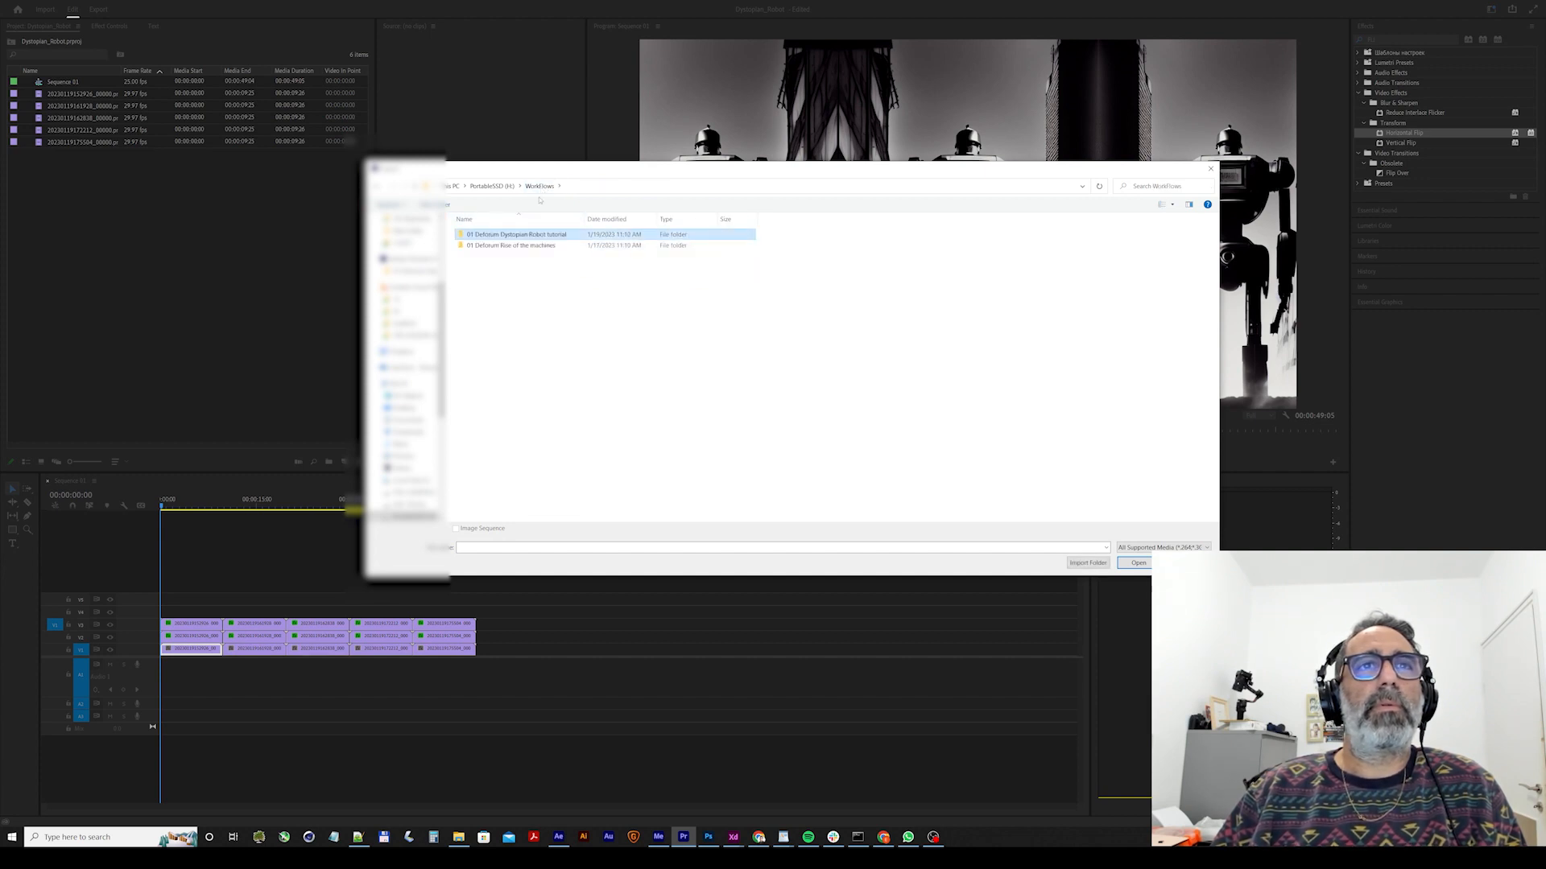
# Import the BalloonPlanet "Pedal to the Metal" track from the Rise of the machines folder and place it on Audio 1 at the sequence start.
pyautogui.doubleClick(525, 247)
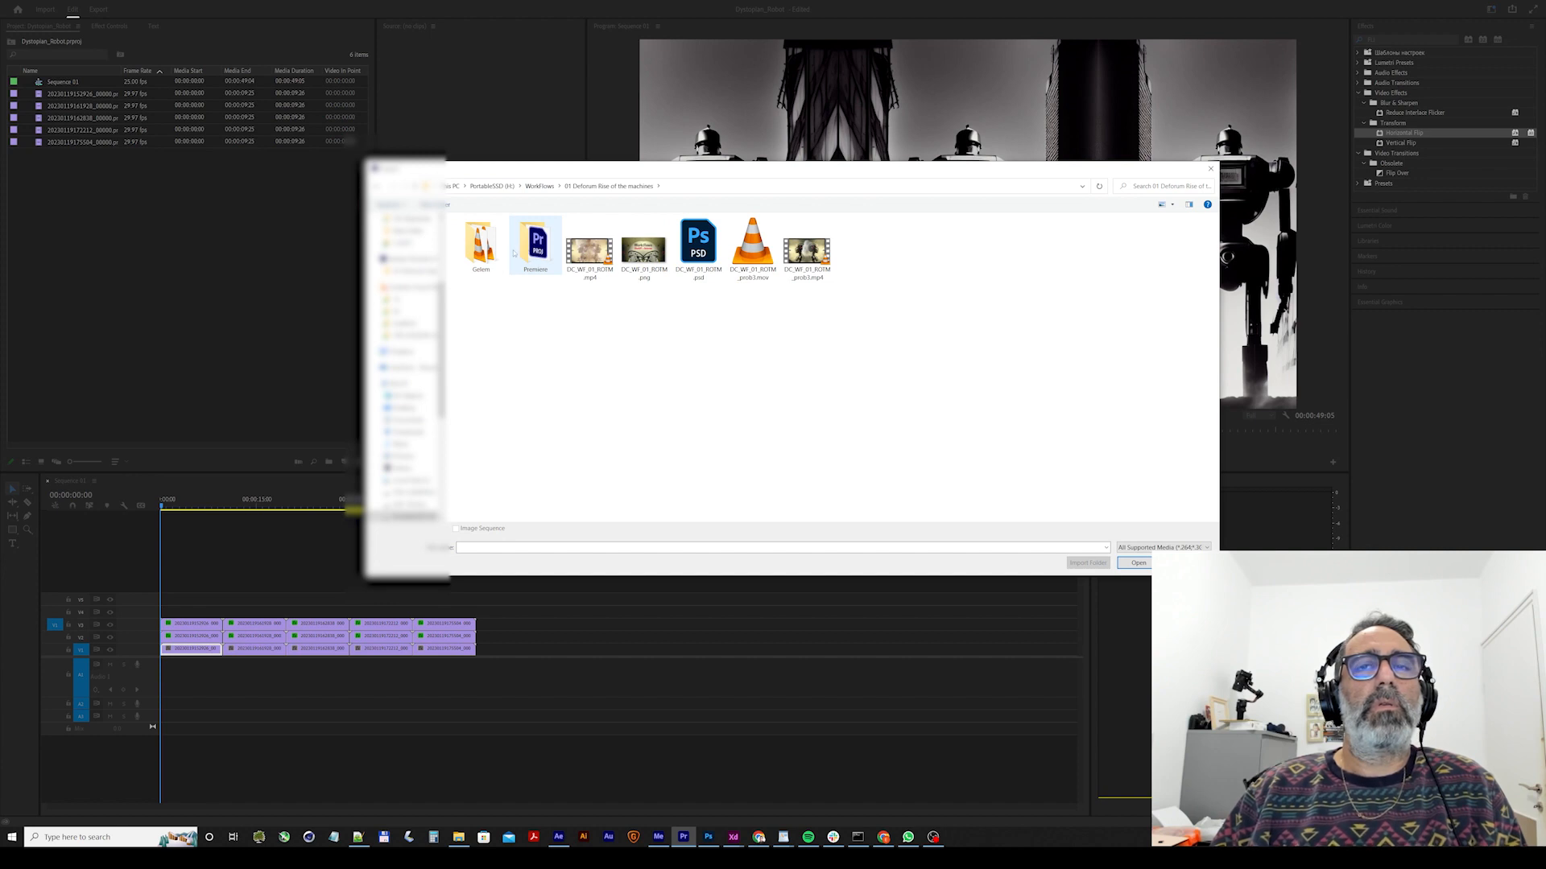
pyautogui.doubleClick(497, 252)
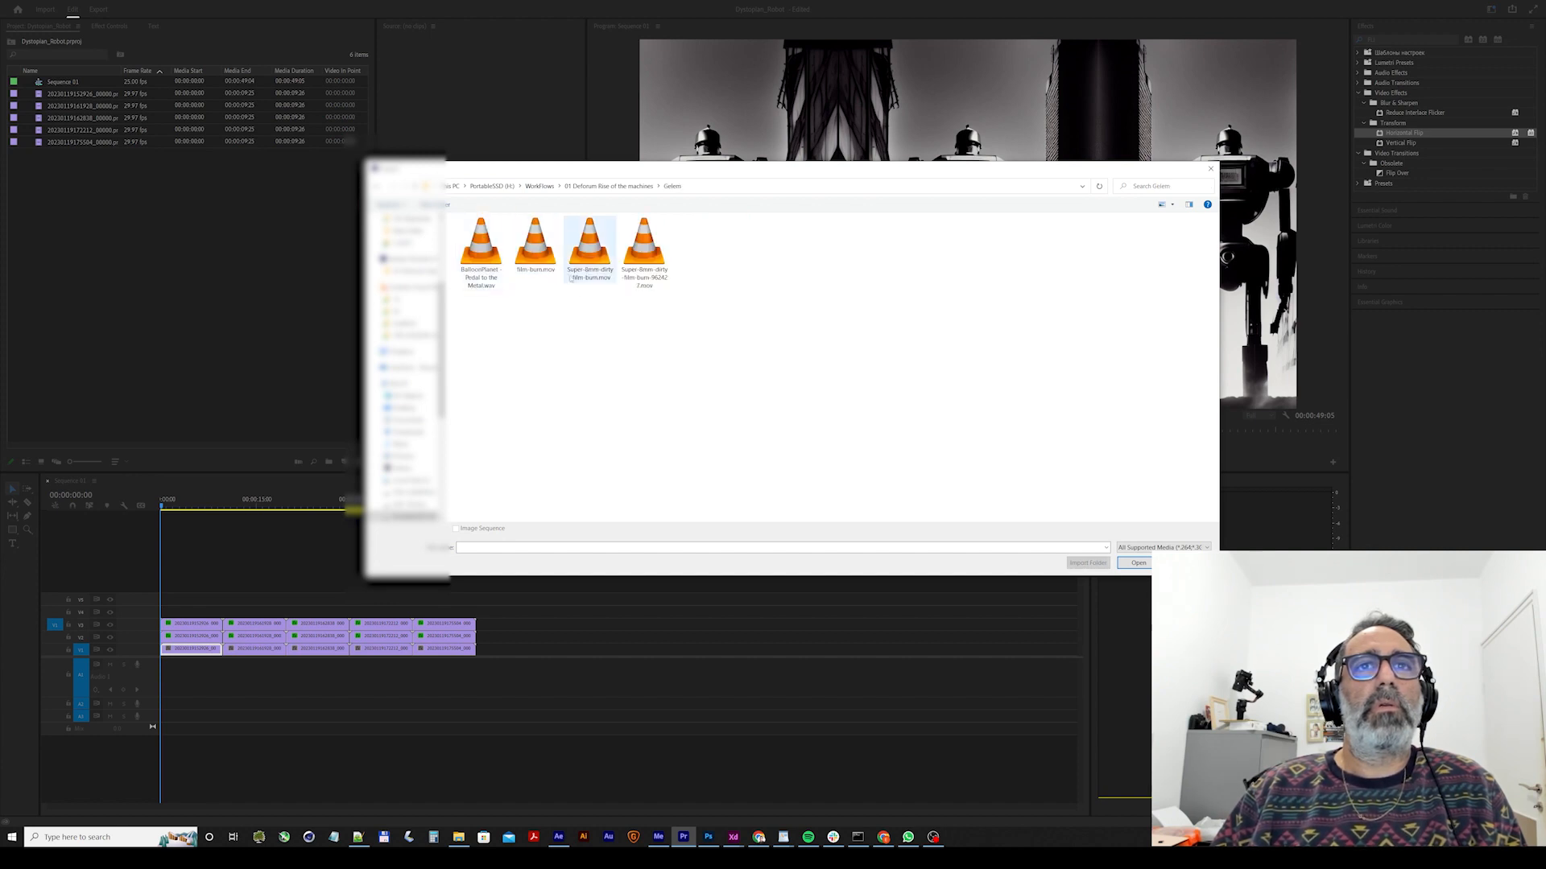
pyautogui.click(489, 259)
pyautogui.doubleClick(489, 259)
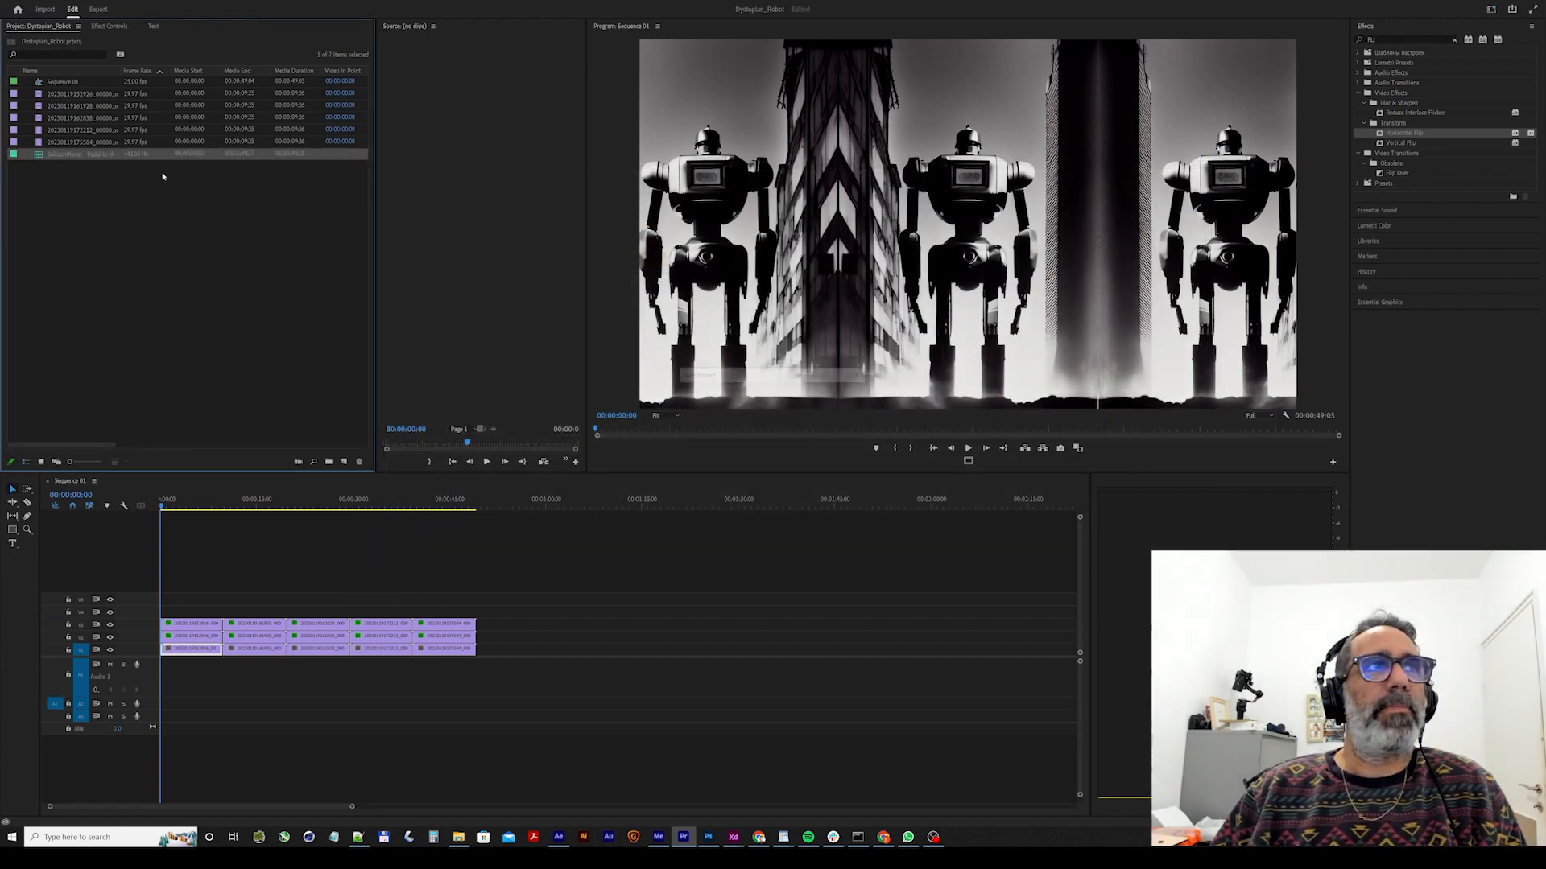
pyautogui.moveTo(81, 154); pyautogui.dragTo(161, 678)
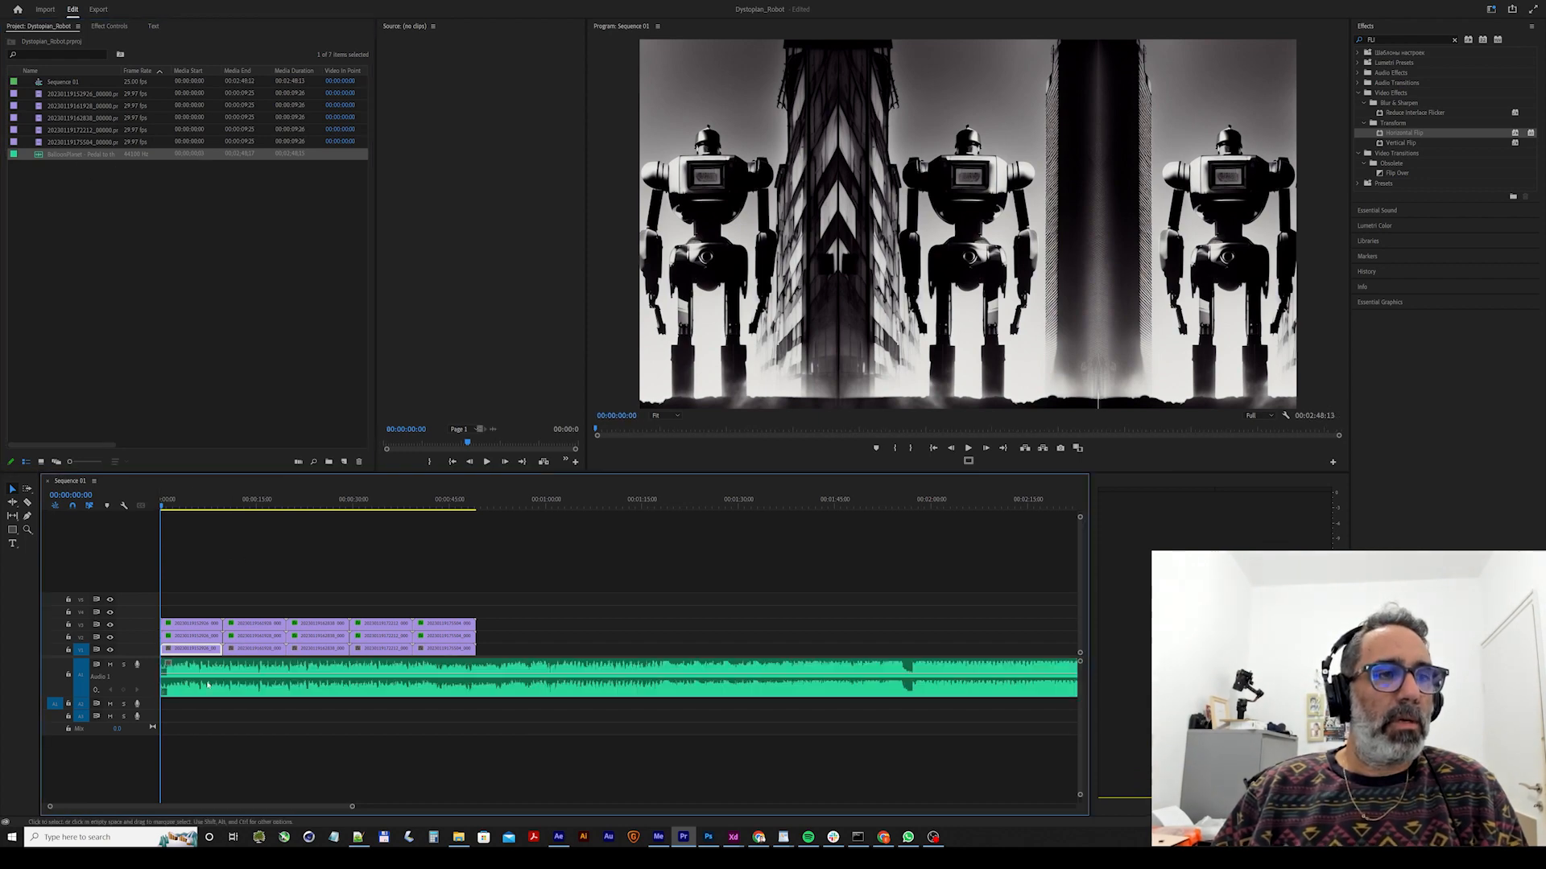
# Play the music from the start and shift the second to fifth clip stacks earlier, shortening the first stack to about 00:00:04:20.
pyautogui.press('space')
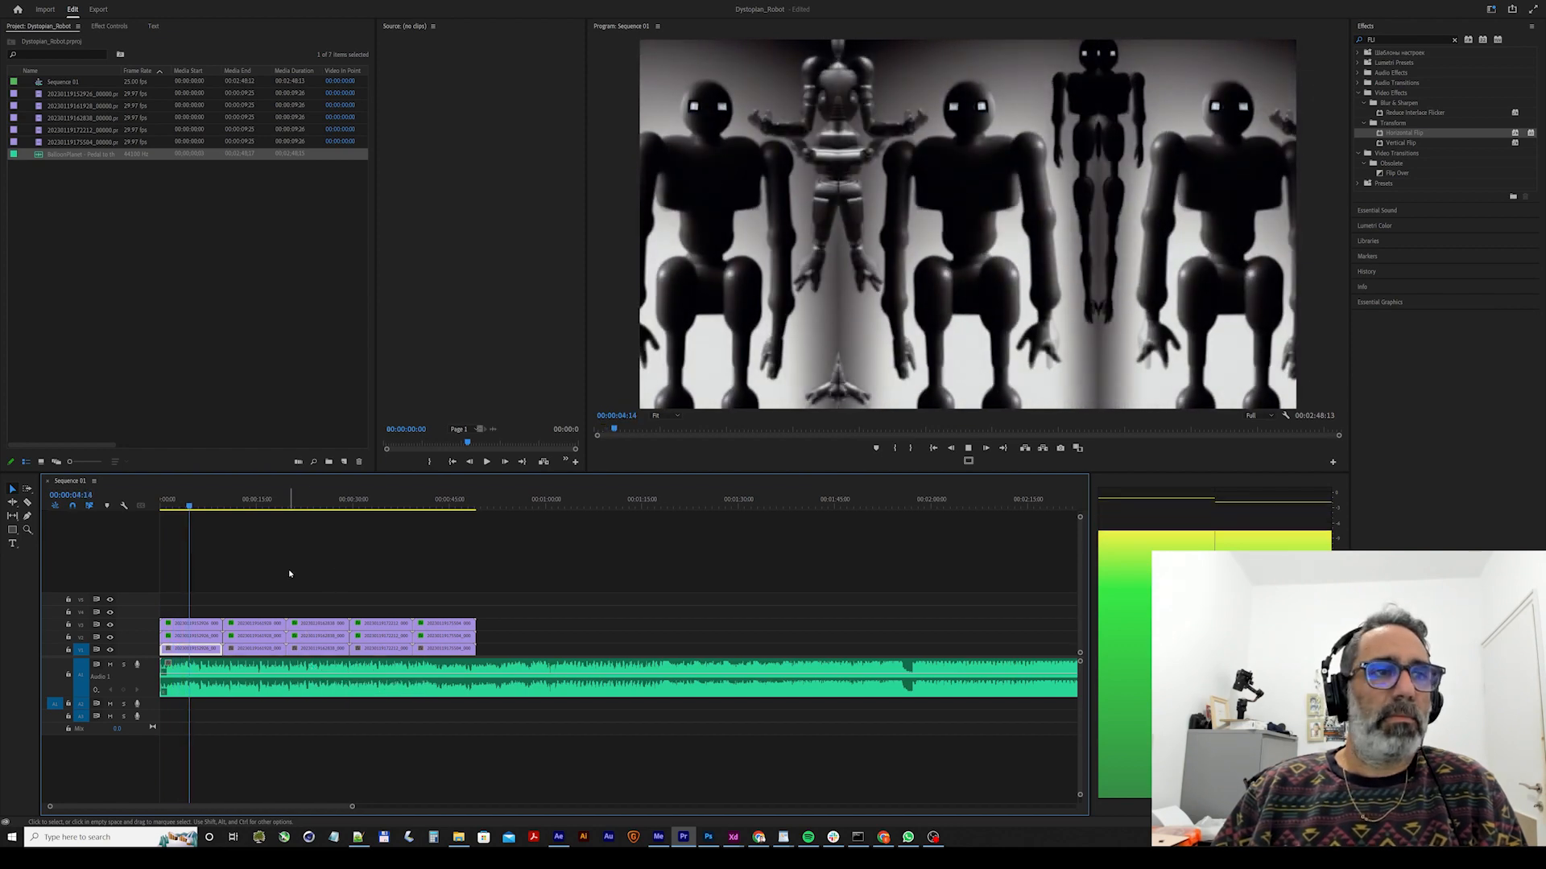
pyautogui.moveTo(331, 586); pyautogui.dragTo(499, 629)
pyautogui.moveTo(332, 630); pyautogui.dragTo(215, 627)
# Preview the first cut against the music and tighten it near 00:00:05:10, shifting the following clip stacks slightly earlier.
pyautogui.press('space')
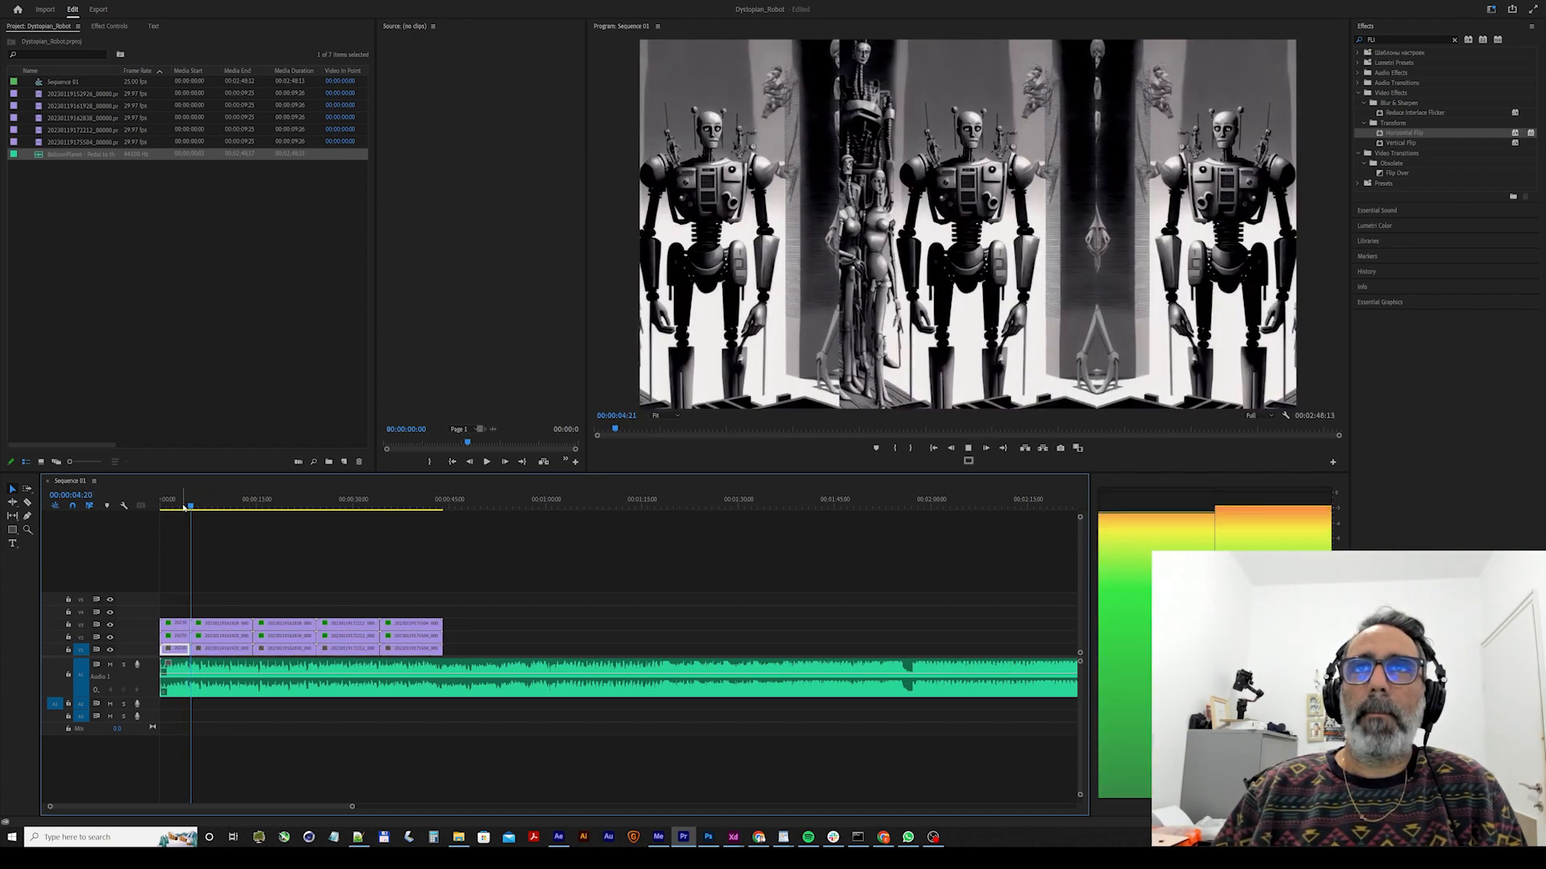
pyautogui.press('space')
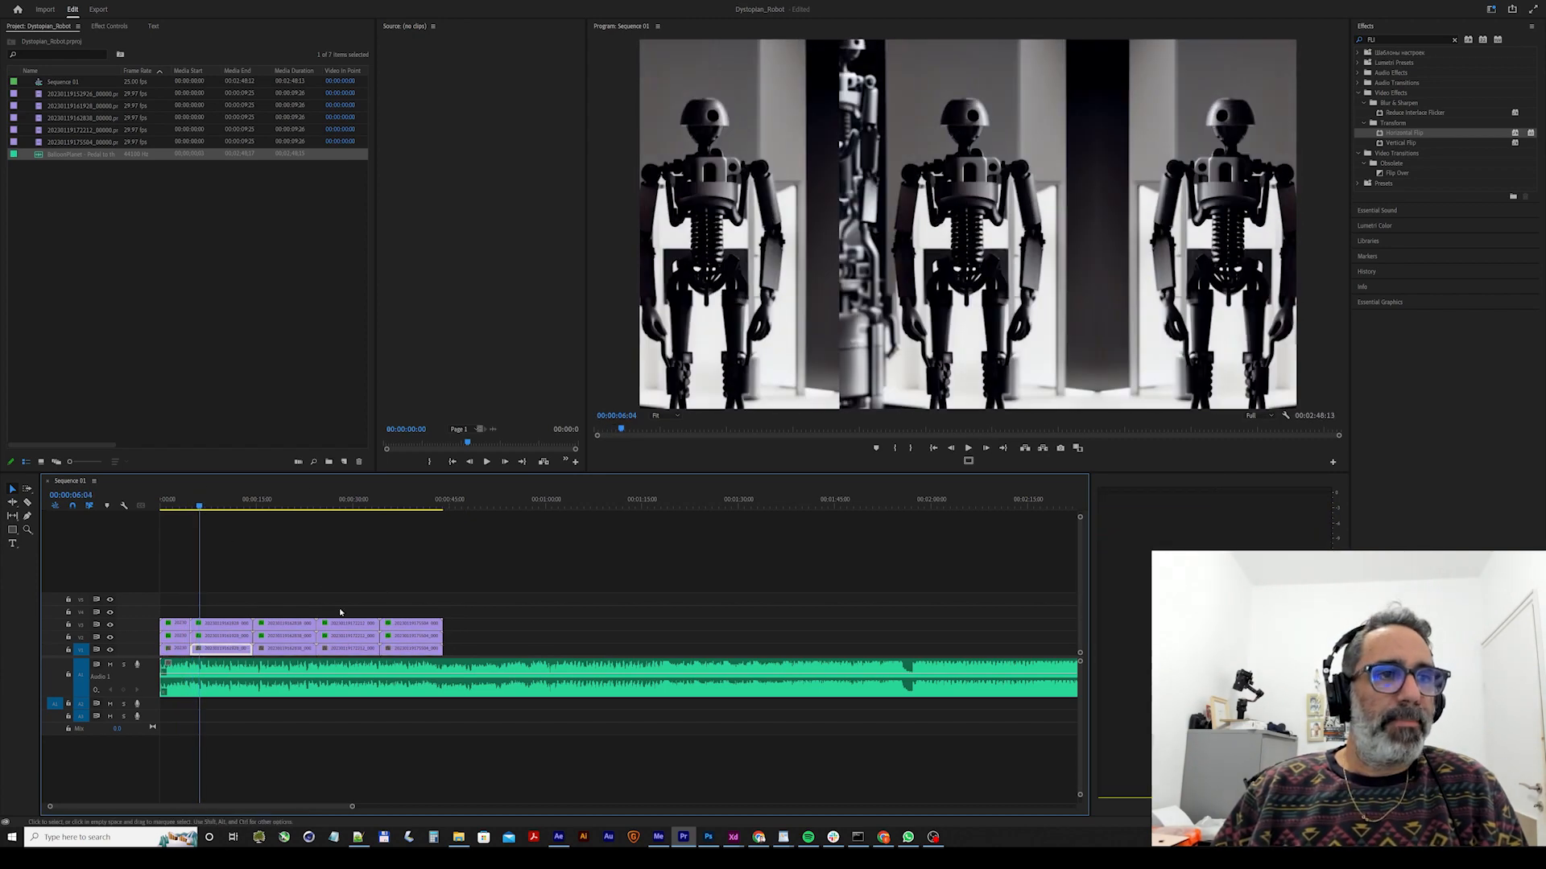
pyautogui.click(194, 504)
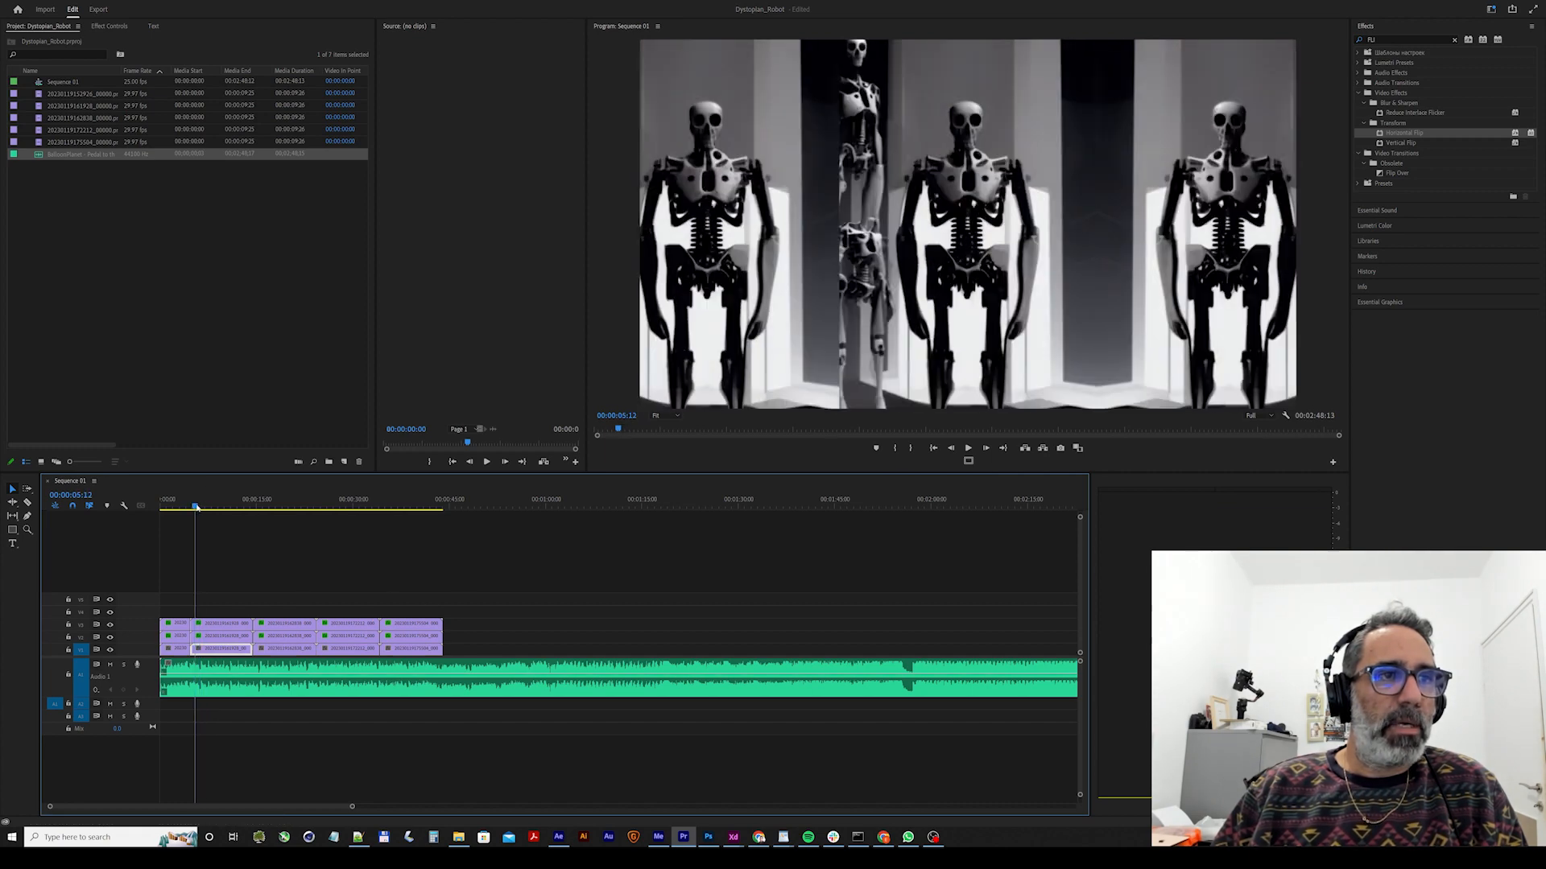
pyautogui.moveTo(517, 581); pyautogui.dragTo(223, 623)
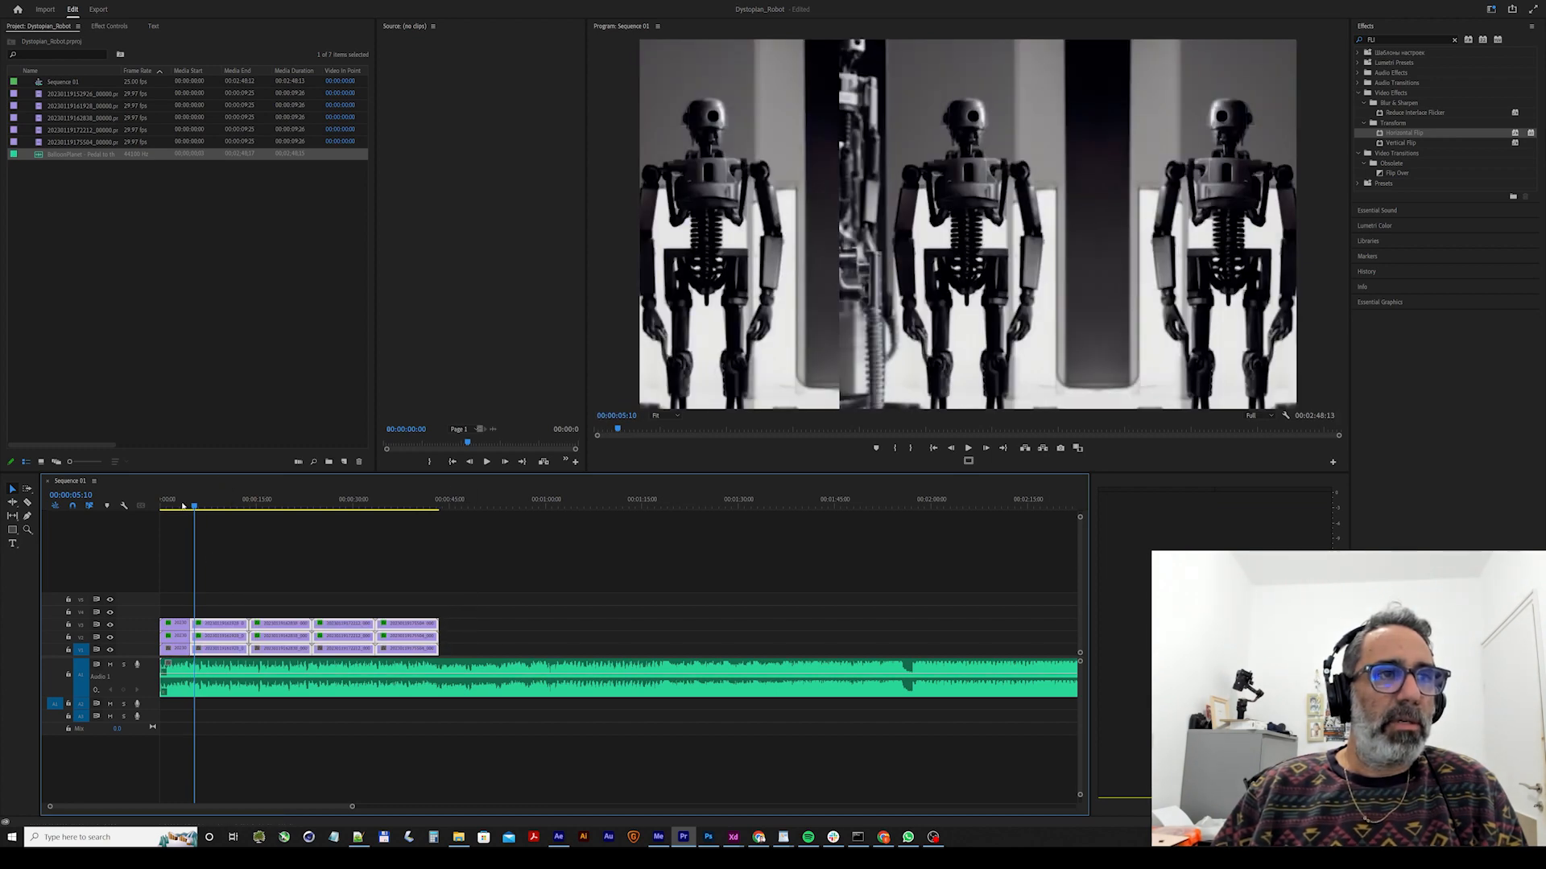
# Play the music through the second clip, shift the third to fifth clip stacks earlier to about 00:00:09:08, and preview the cut.
pyautogui.click(169, 501)
pyautogui.press('space')
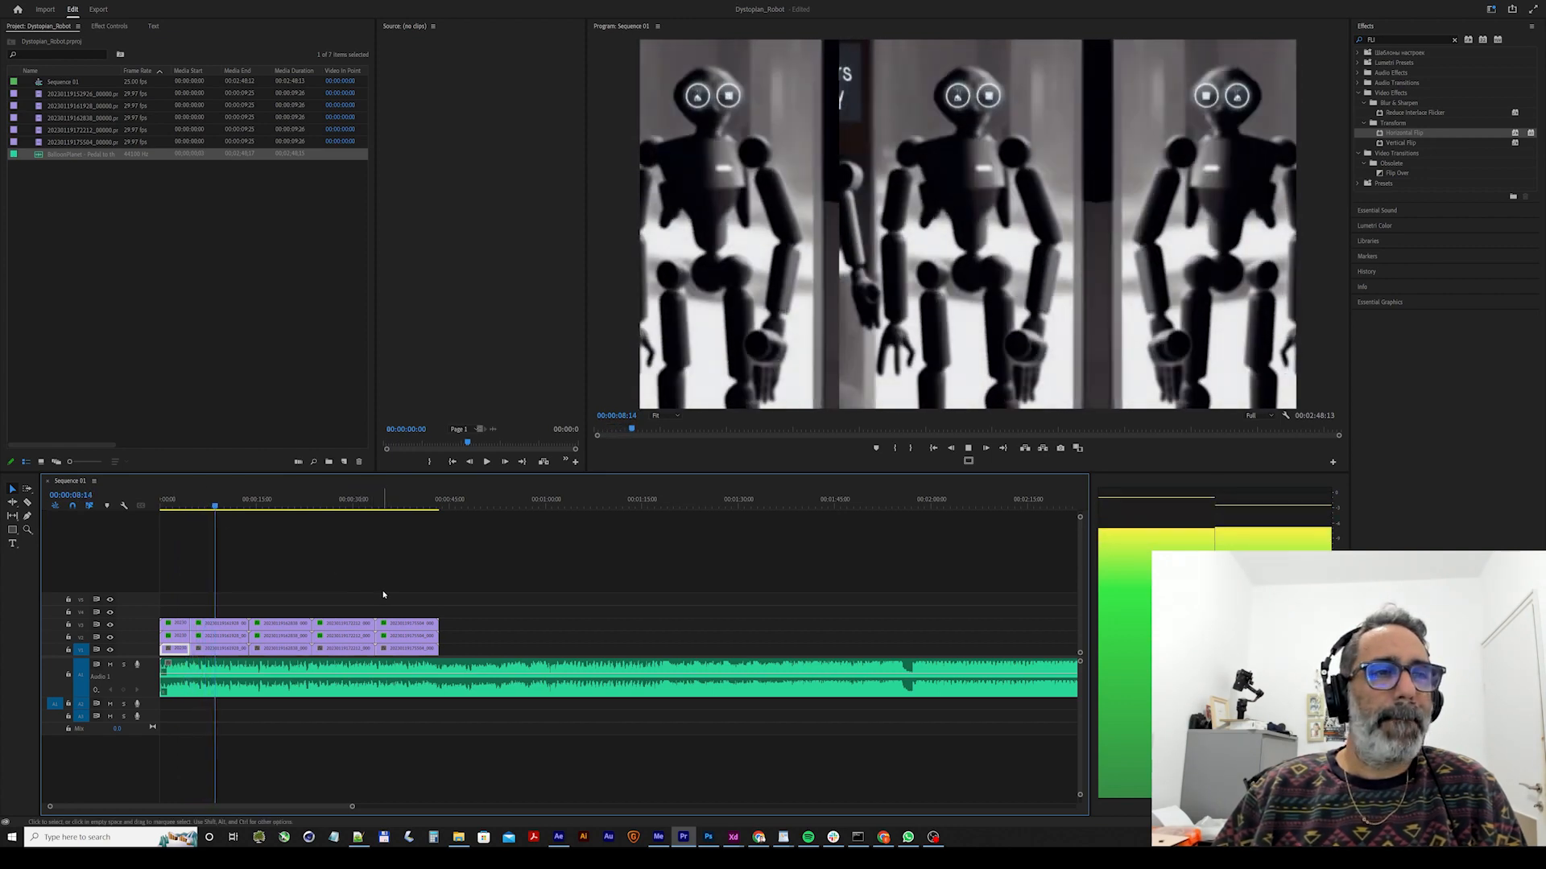
pyautogui.press('space')
pyautogui.moveTo(475, 589); pyautogui.dragTo(254, 630)
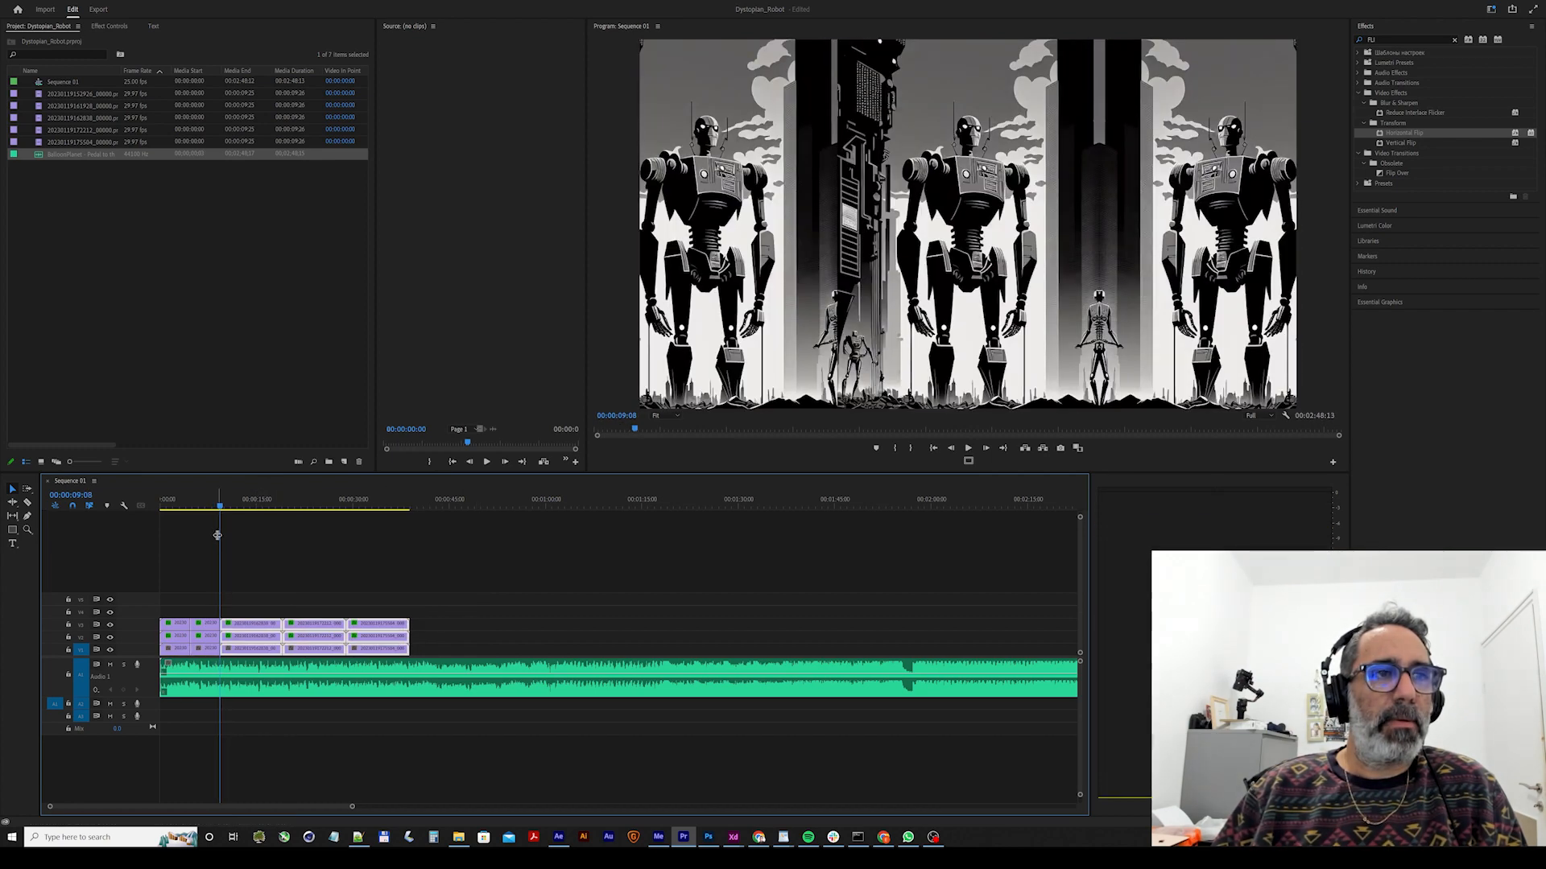
pyautogui.press('space')
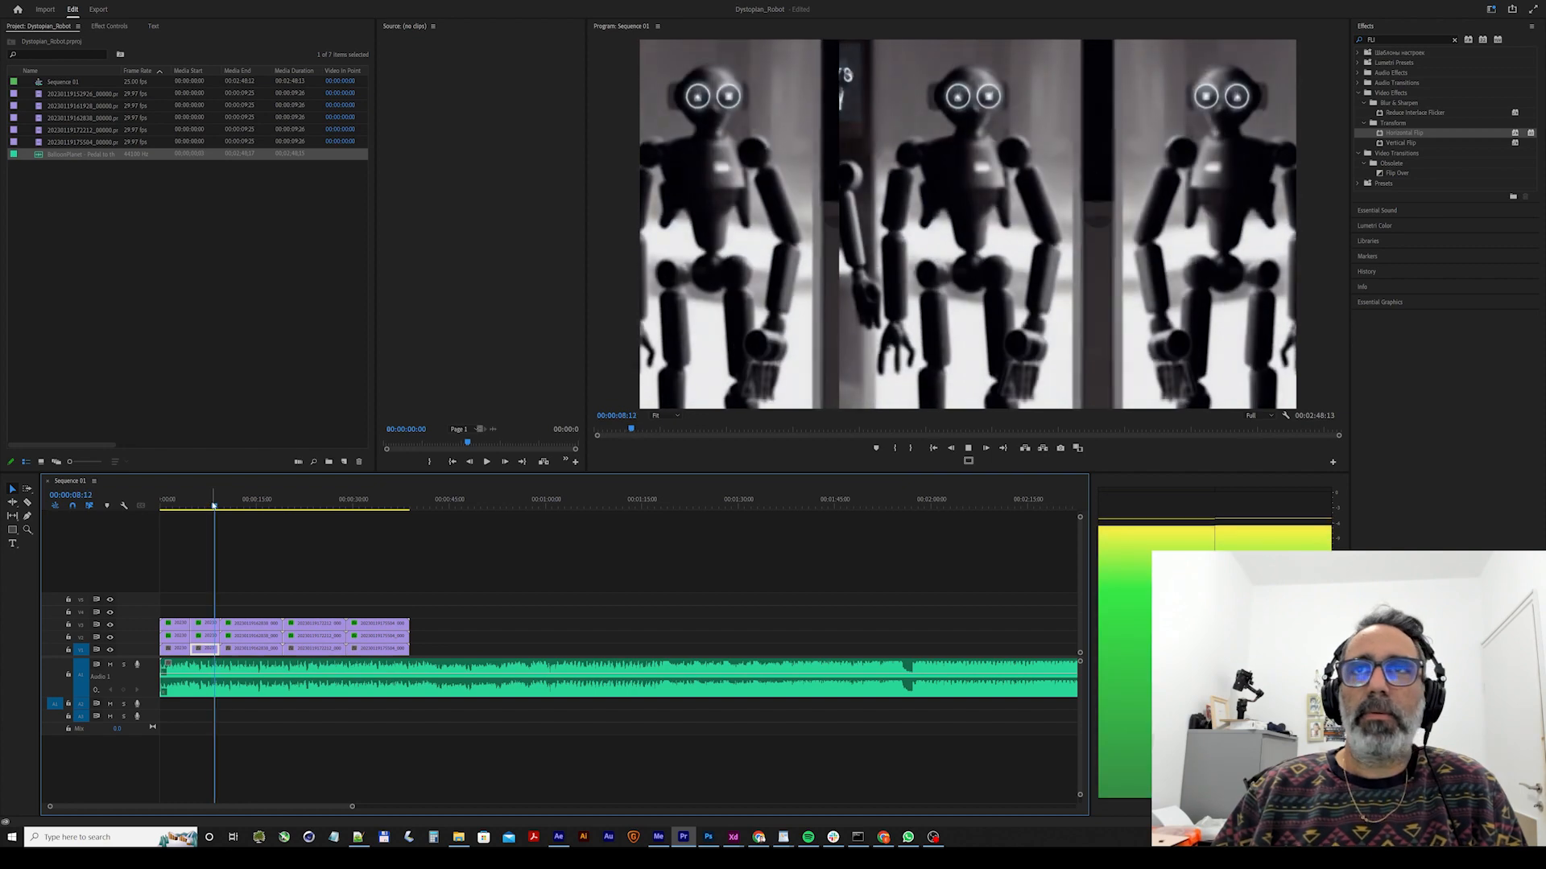
# Trim the start of the third clip stack slightly, close the gap by shifting the third to fifth stacks earlier, and preview the cut.
pyautogui.press('space')
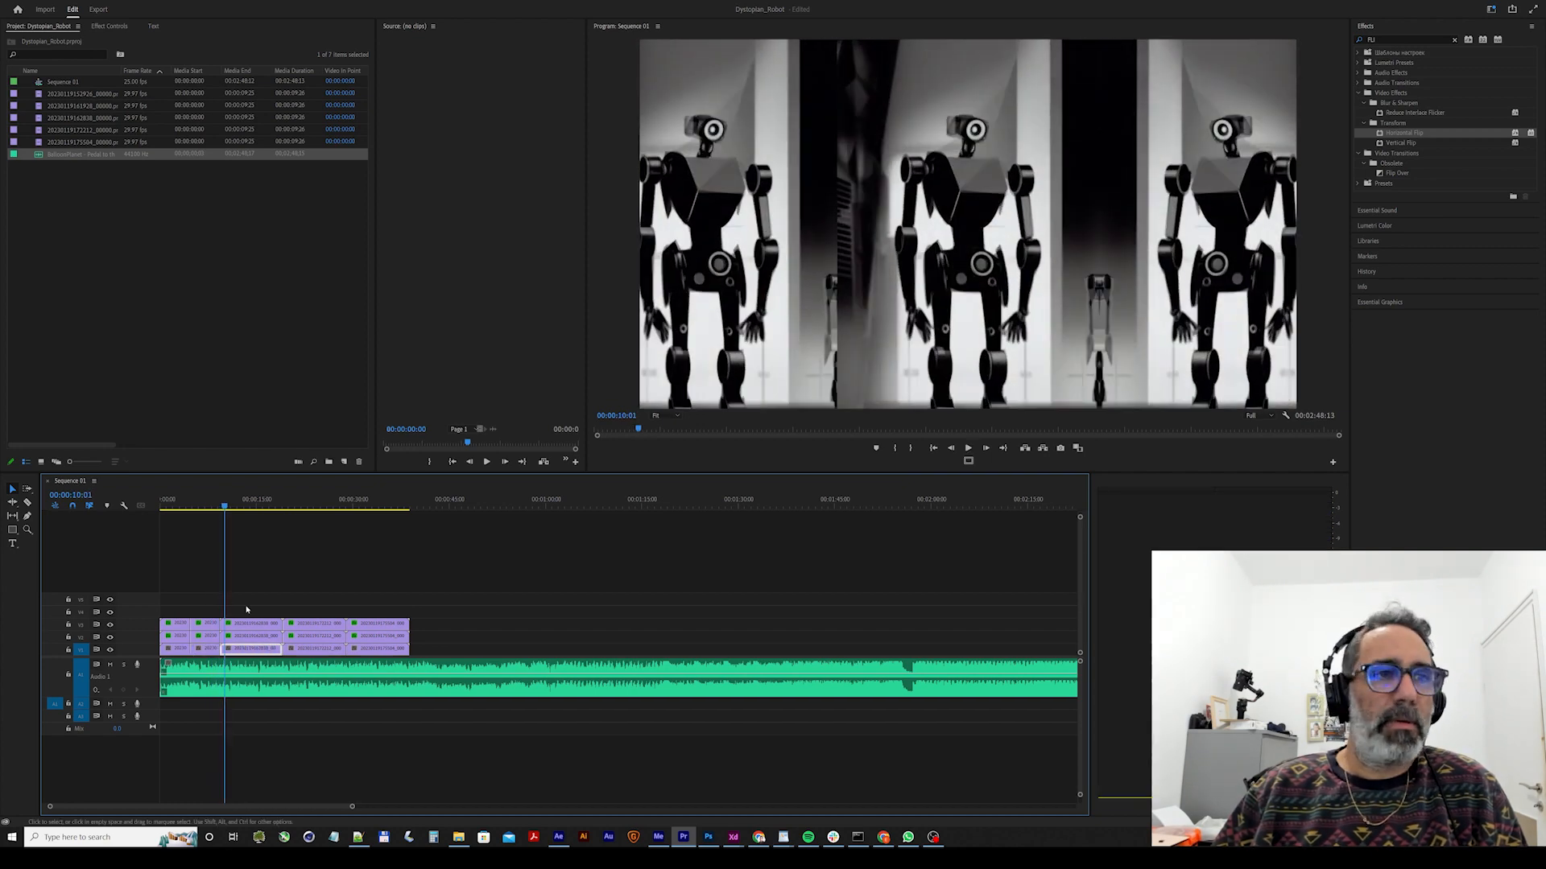
pyautogui.moveTo(256, 592); pyautogui.dragTo(439, 652)
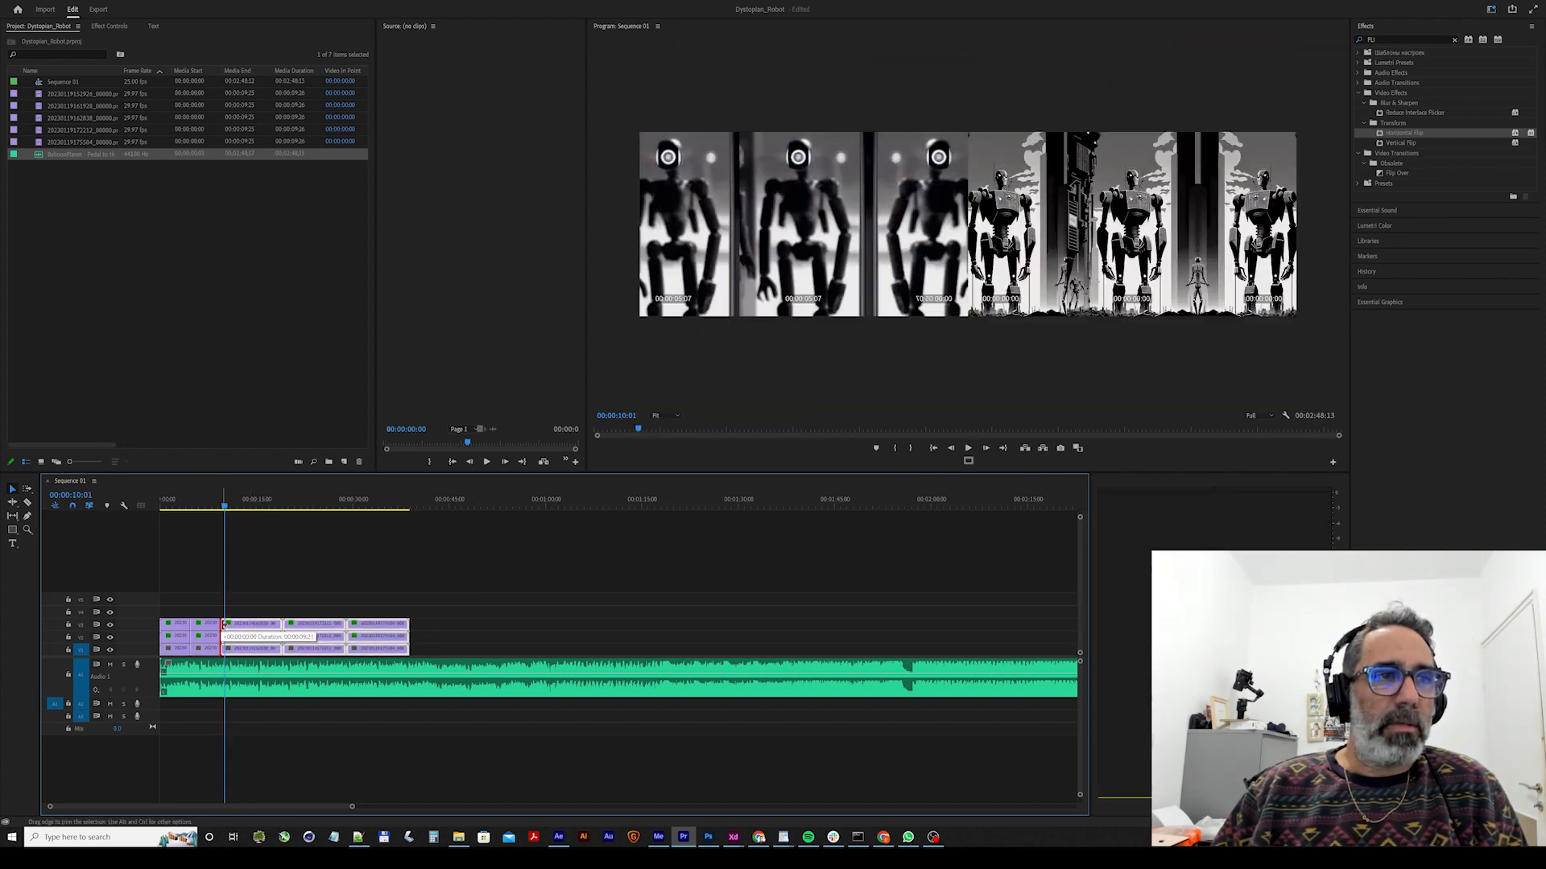
pyautogui.moveTo(225, 624); pyautogui.dragTo(227, 625)
pyautogui.moveTo(451, 587); pyautogui.dragTo(248, 616)
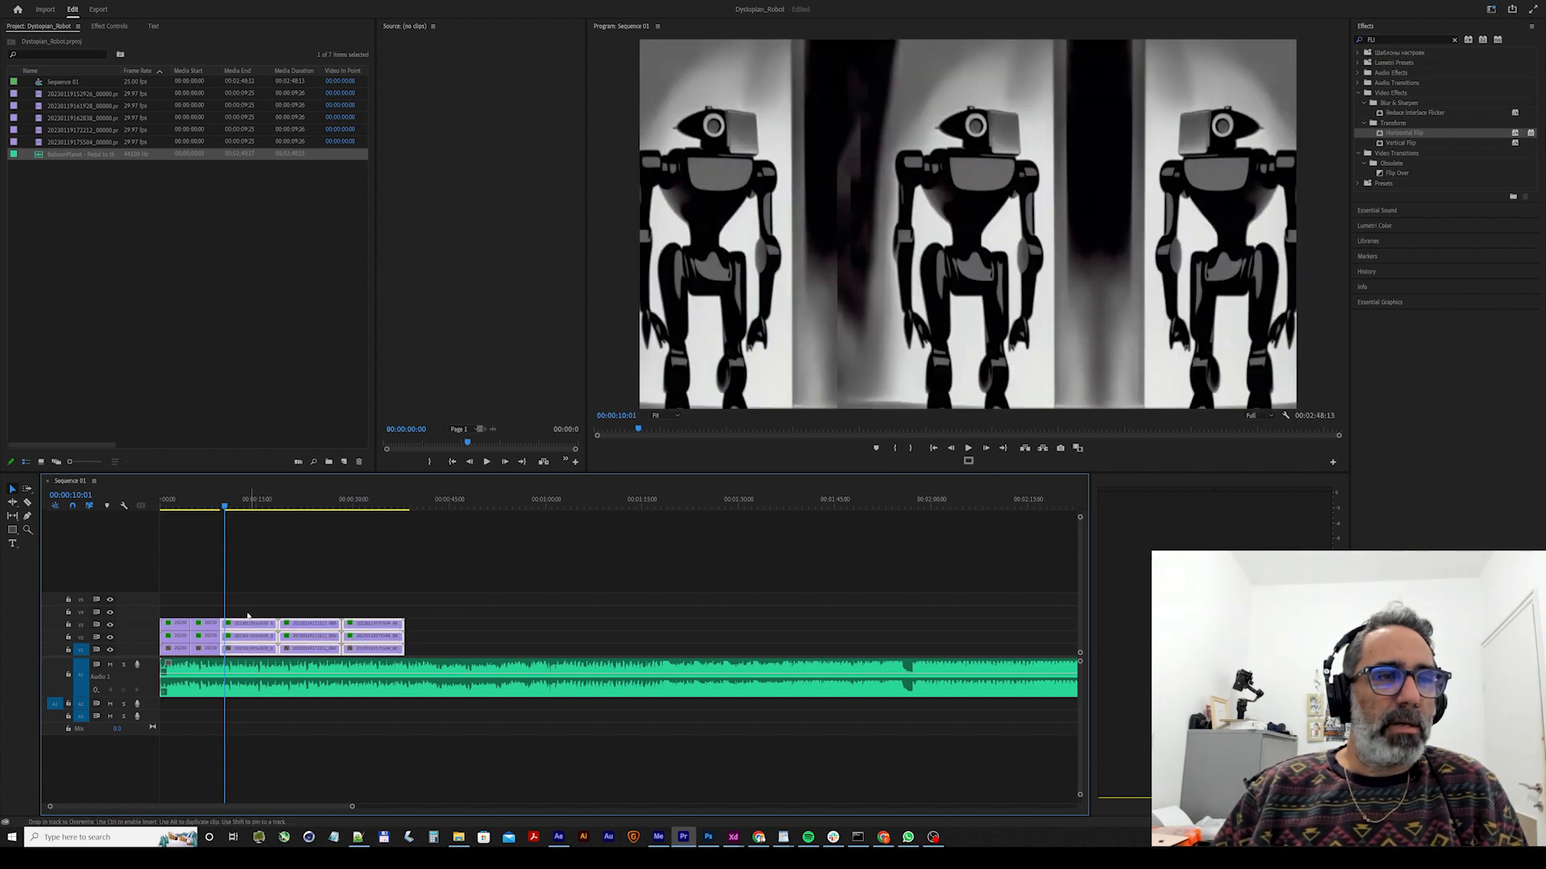
pyautogui.click(210, 505)
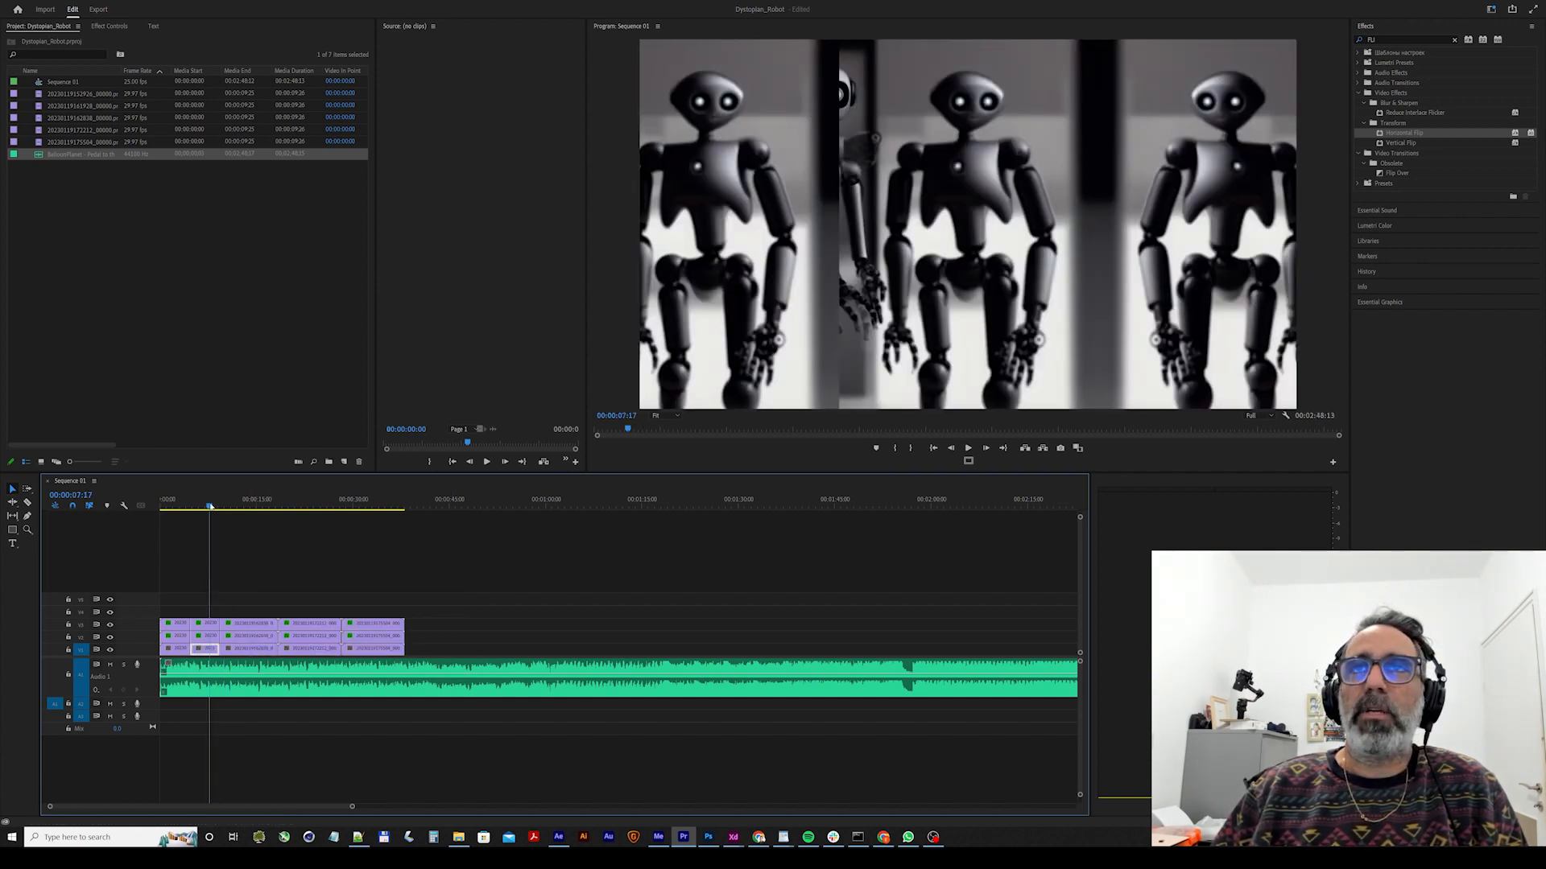
pyautogui.press('space')
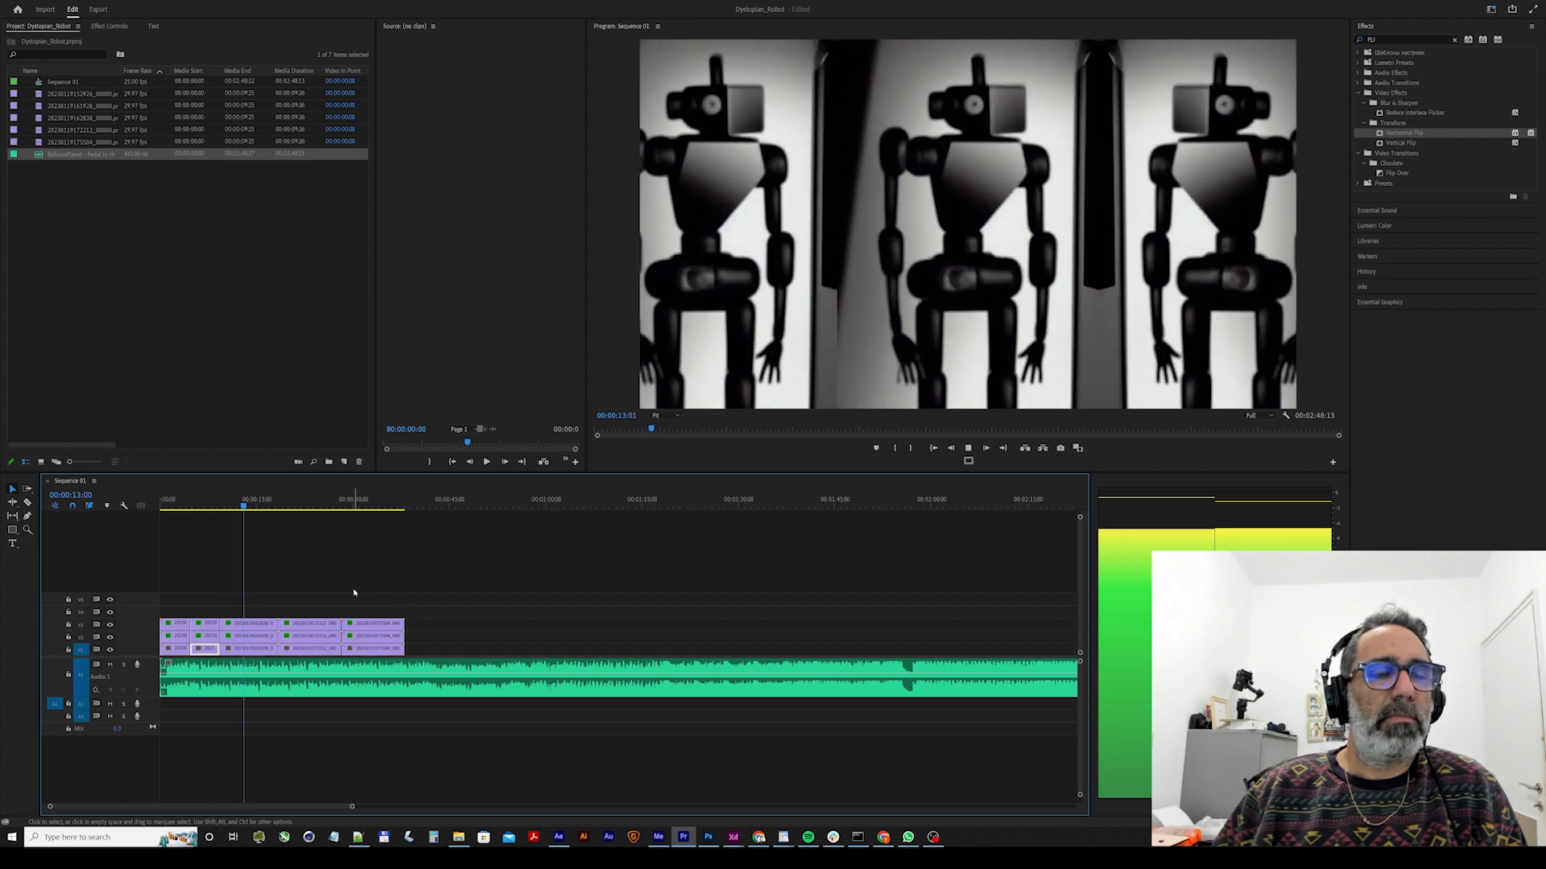
# Trim the fourth stack's start slightly, shift the fourth and fifth stacks earlier to about 00:00:13:23, and preview the cut.
pyautogui.moveTo(321, 588); pyautogui.dragTo(422, 629)
pyautogui.moveTo(321, 630); pyautogui.dragTo(288, 625)
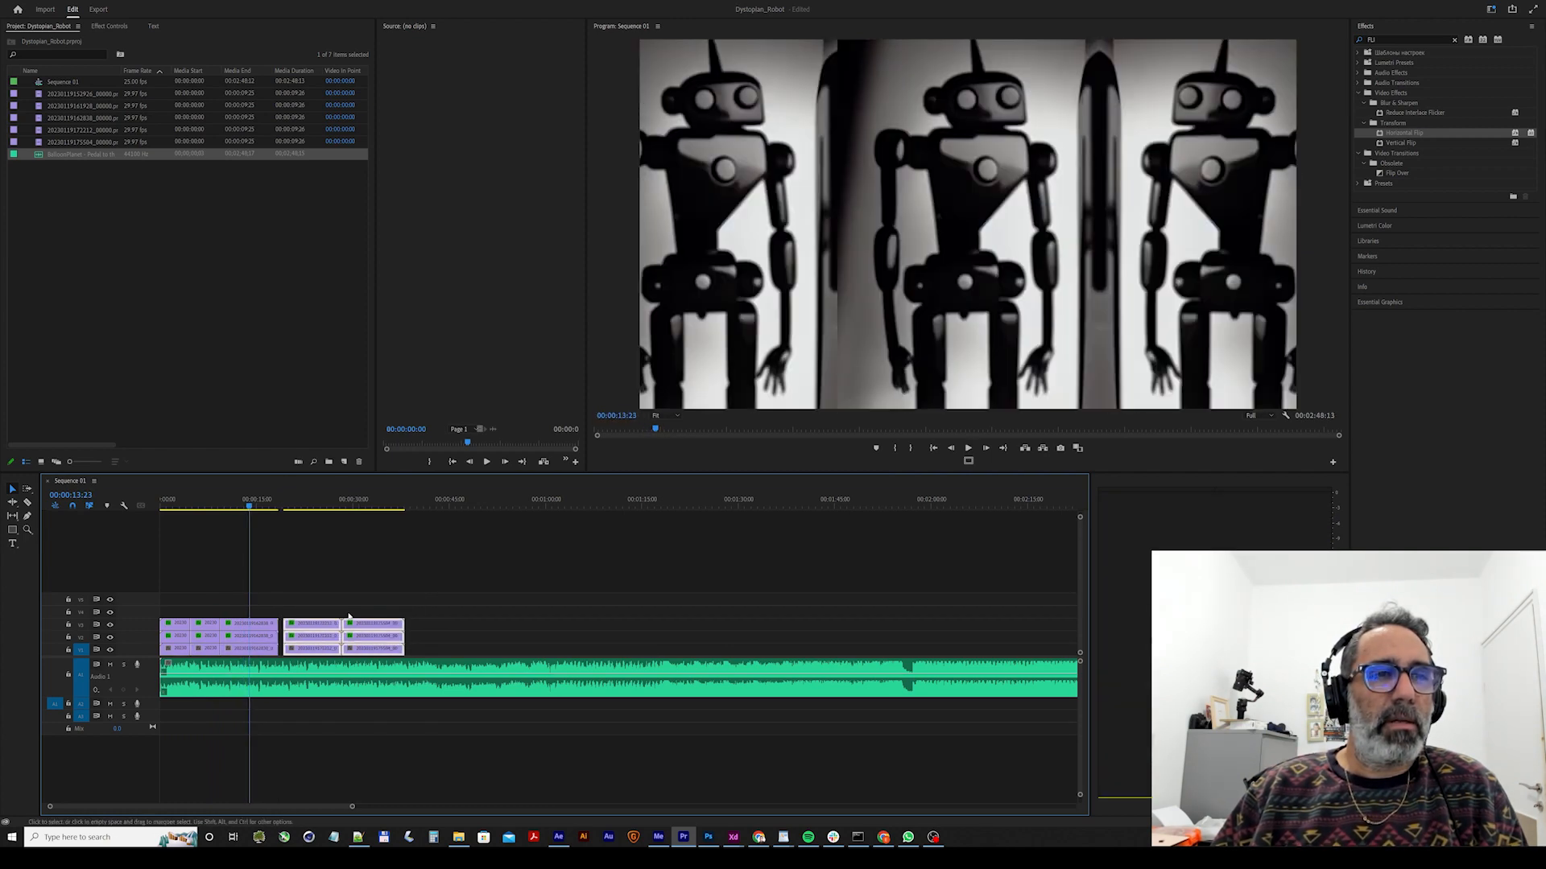
pyautogui.moveTo(424, 596); pyautogui.dragTo(268, 629)
pyautogui.click(239, 507)
pyautogui.press('space')
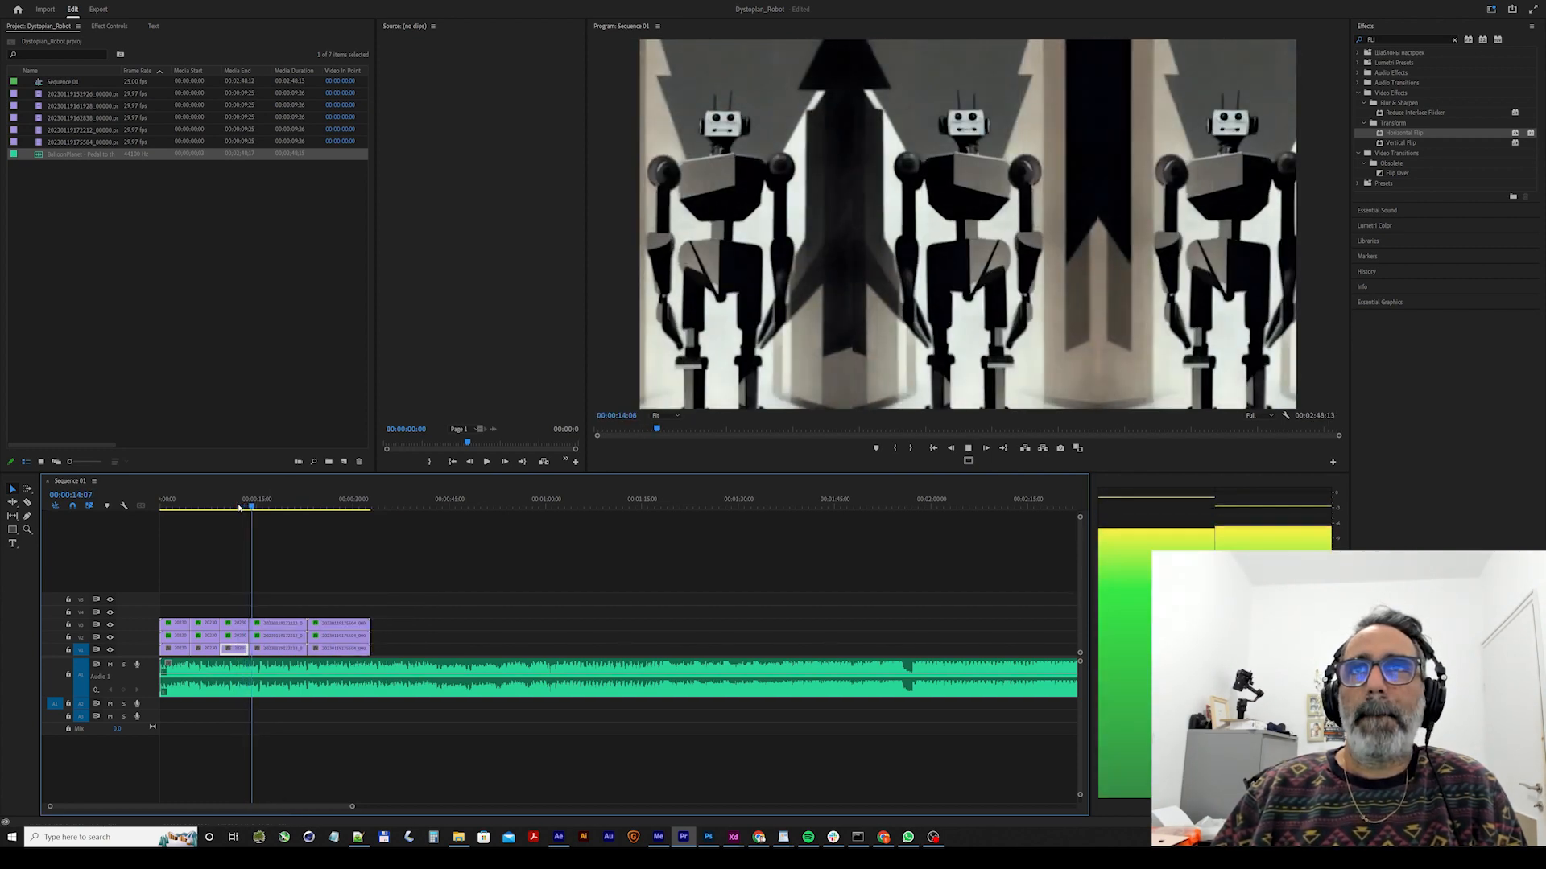
# Shift the fifth clip stack earlier to start at about 00:00:15:15 and play back the last cuts with the music.
pyautogui.press('space')
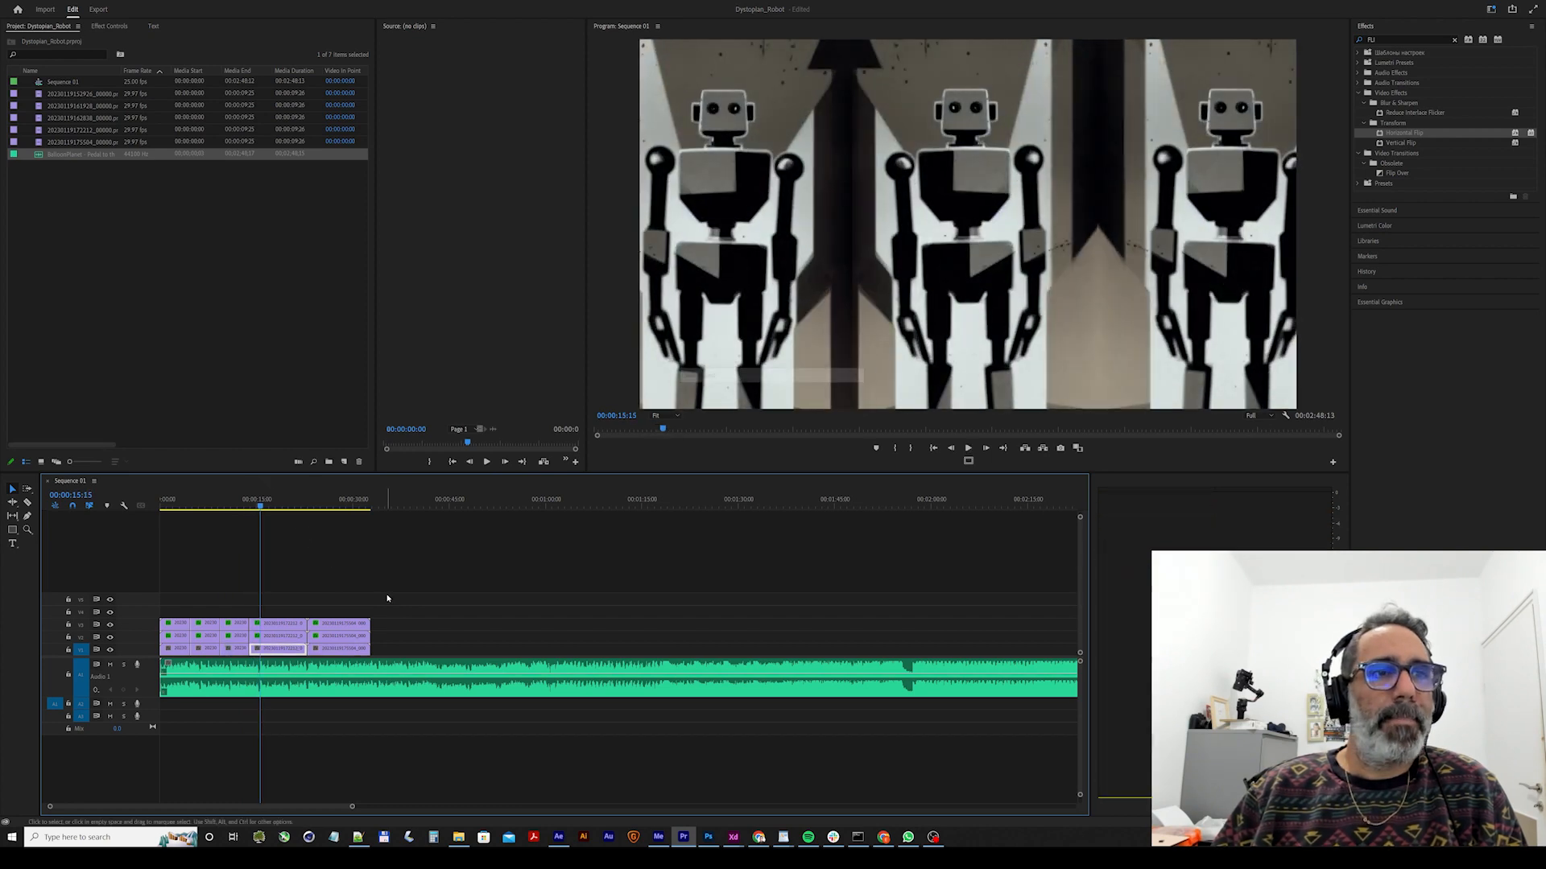
pyautogui.moveTo(388, 596); pyautogui.dragTo(308, 626)
pyautogui.click(254, 500)
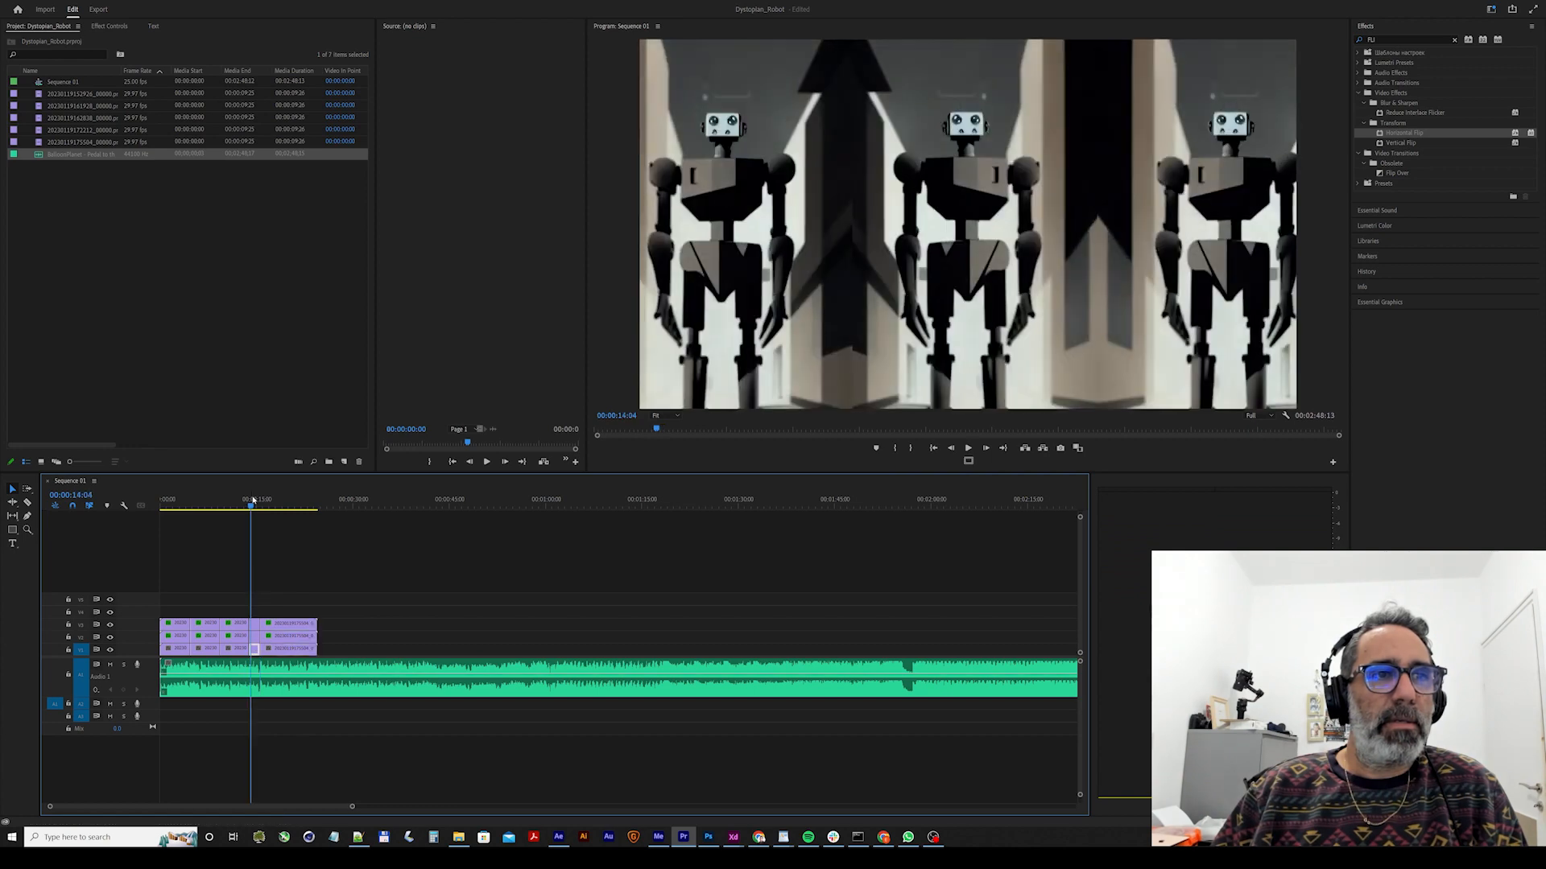
pyautogui.press('space')
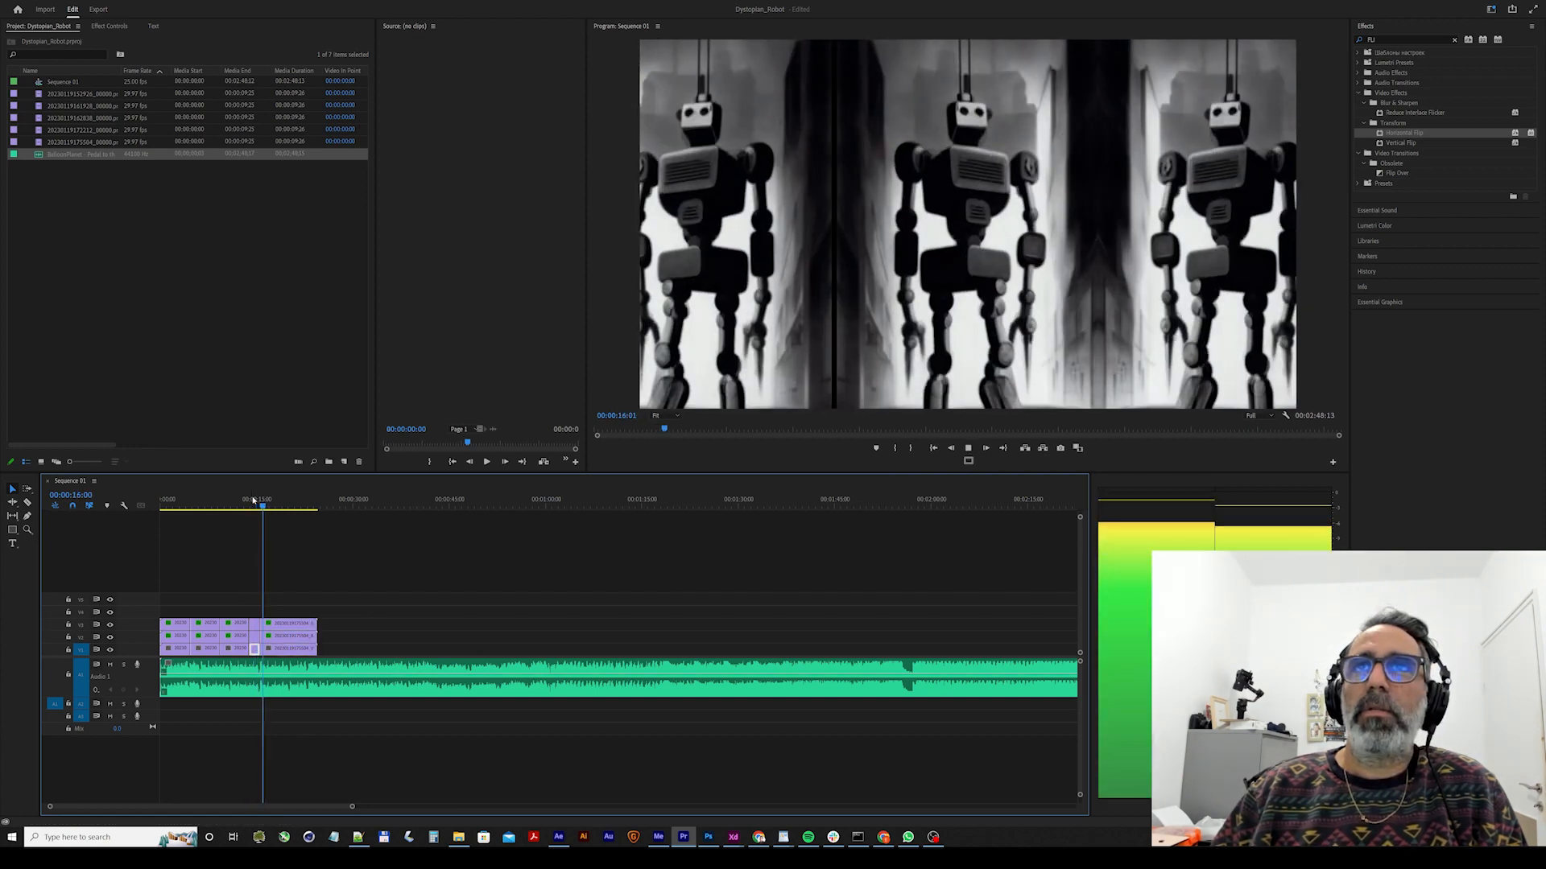
pyautogui.press('space')
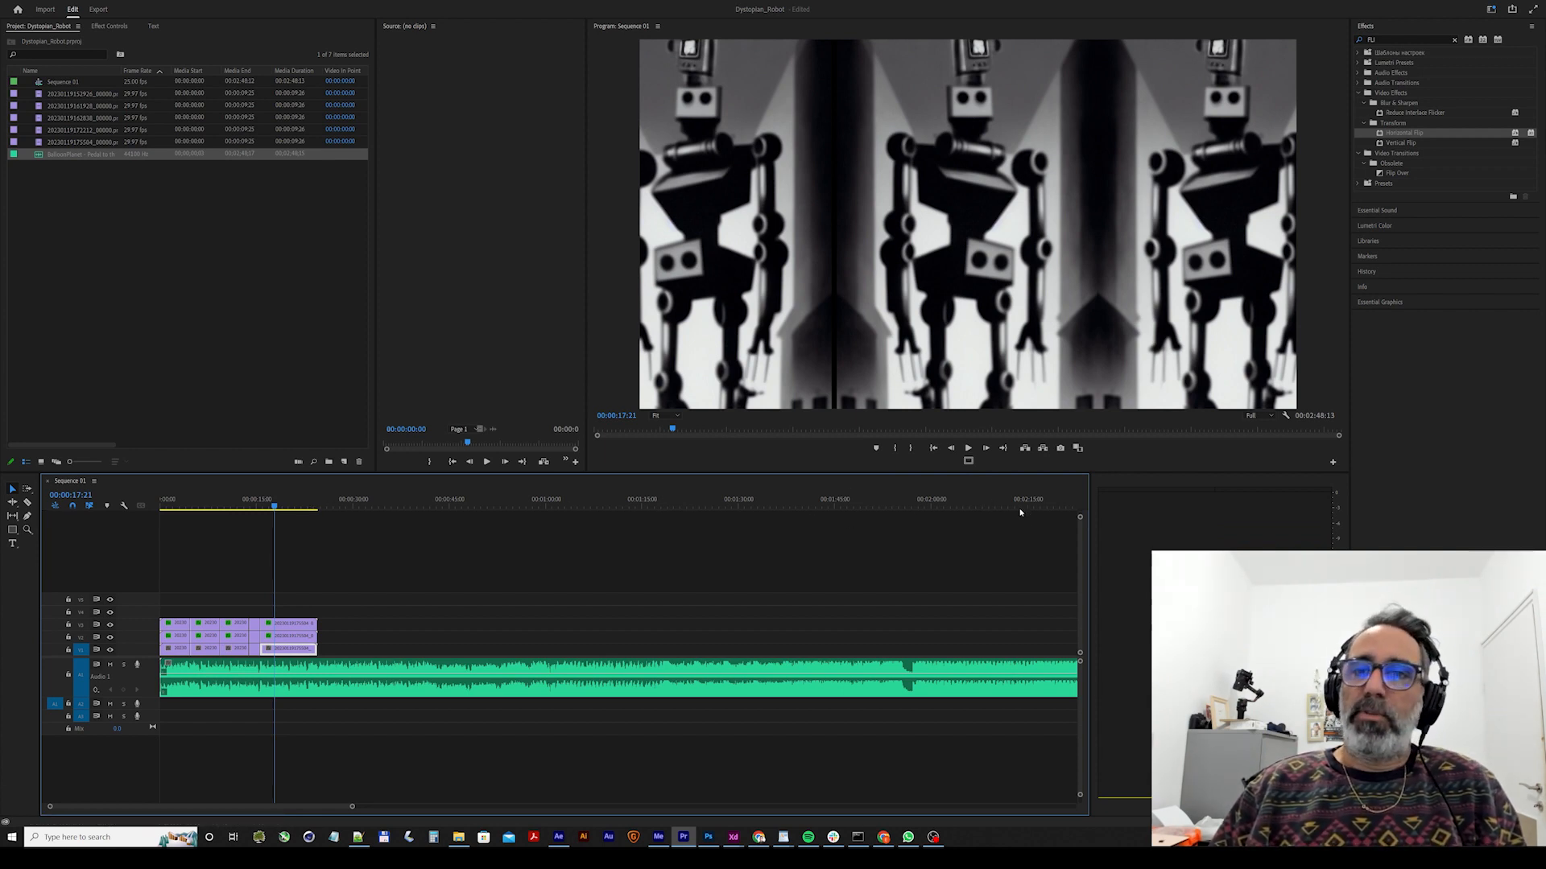
# Import film-burn.mov, set its source out point at 00:00:13:11, and place it on Video 4 at the sequence start.
pyautogui.moveTo(352, 807); pyautogui.dragTo(501, 807)
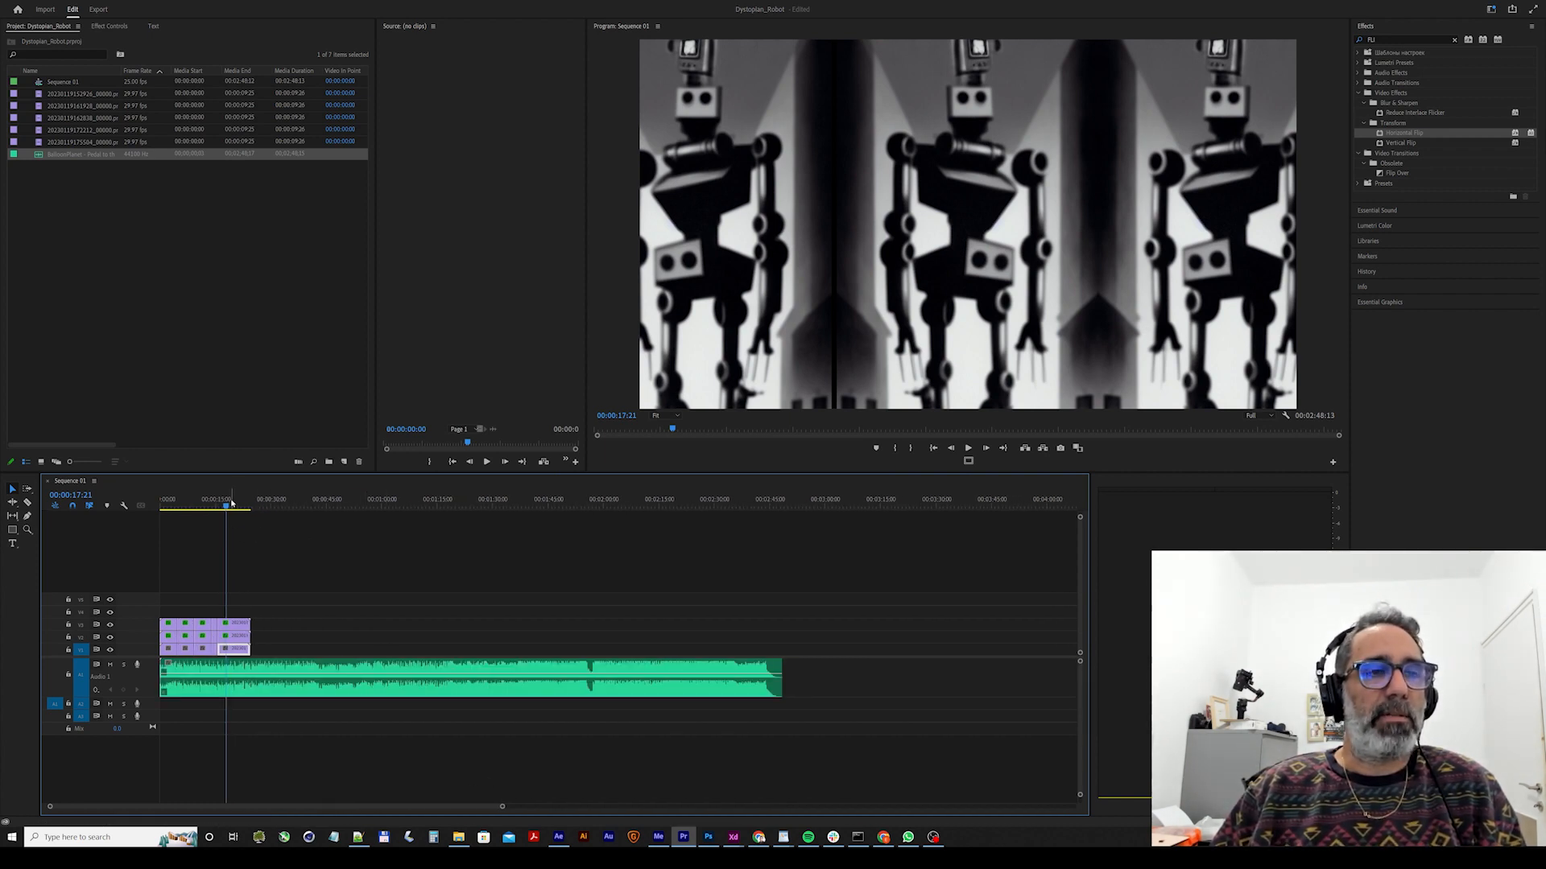
pyautogui.doubleClick(210, 293)
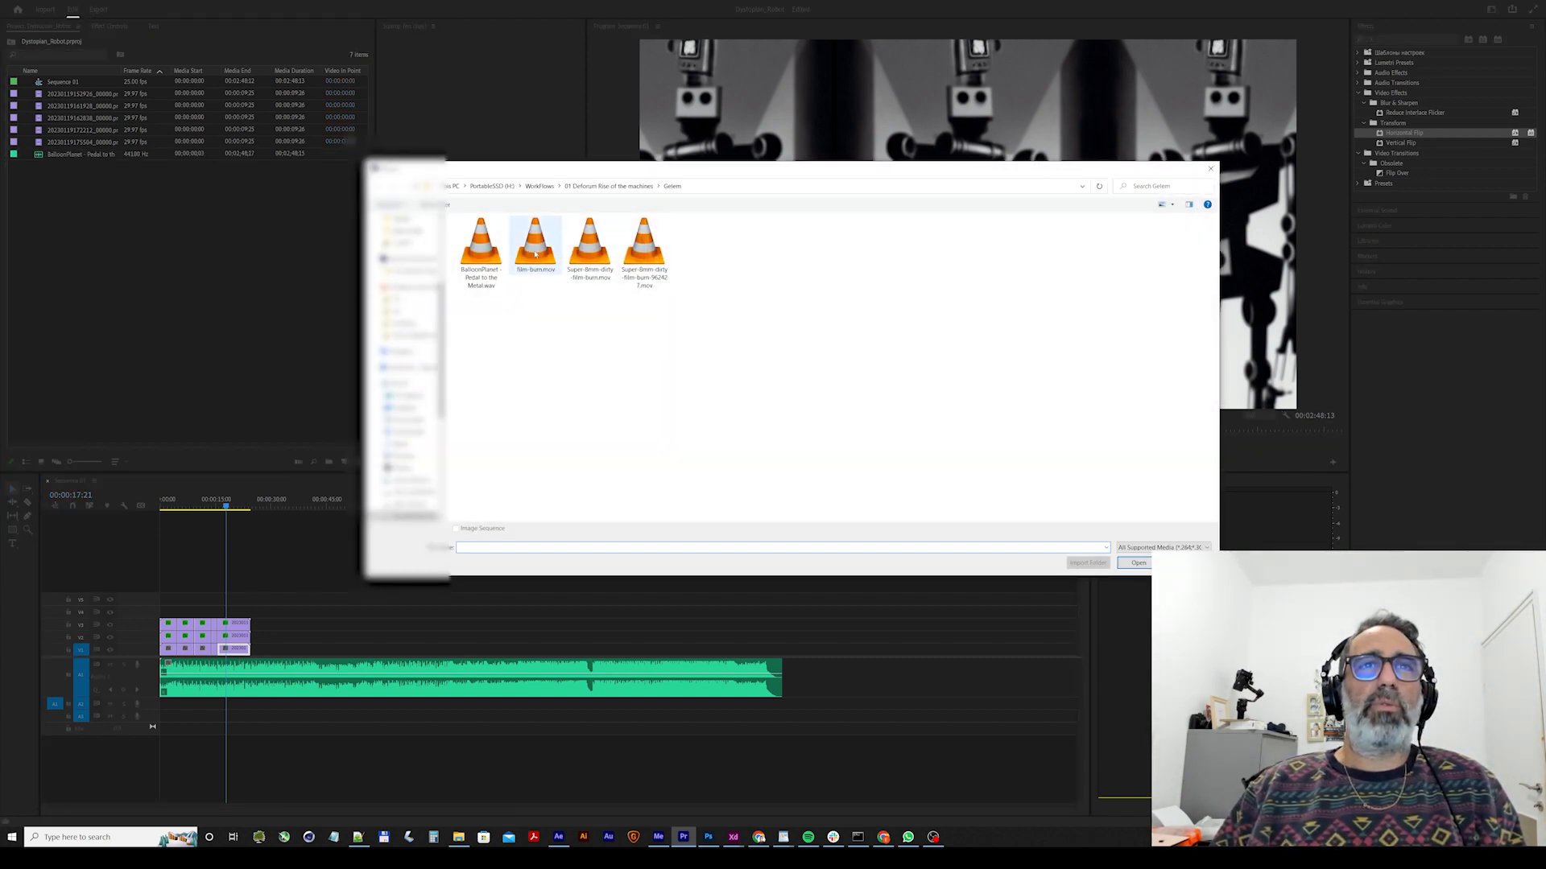
pyautogui.doubleClick(535, 255)
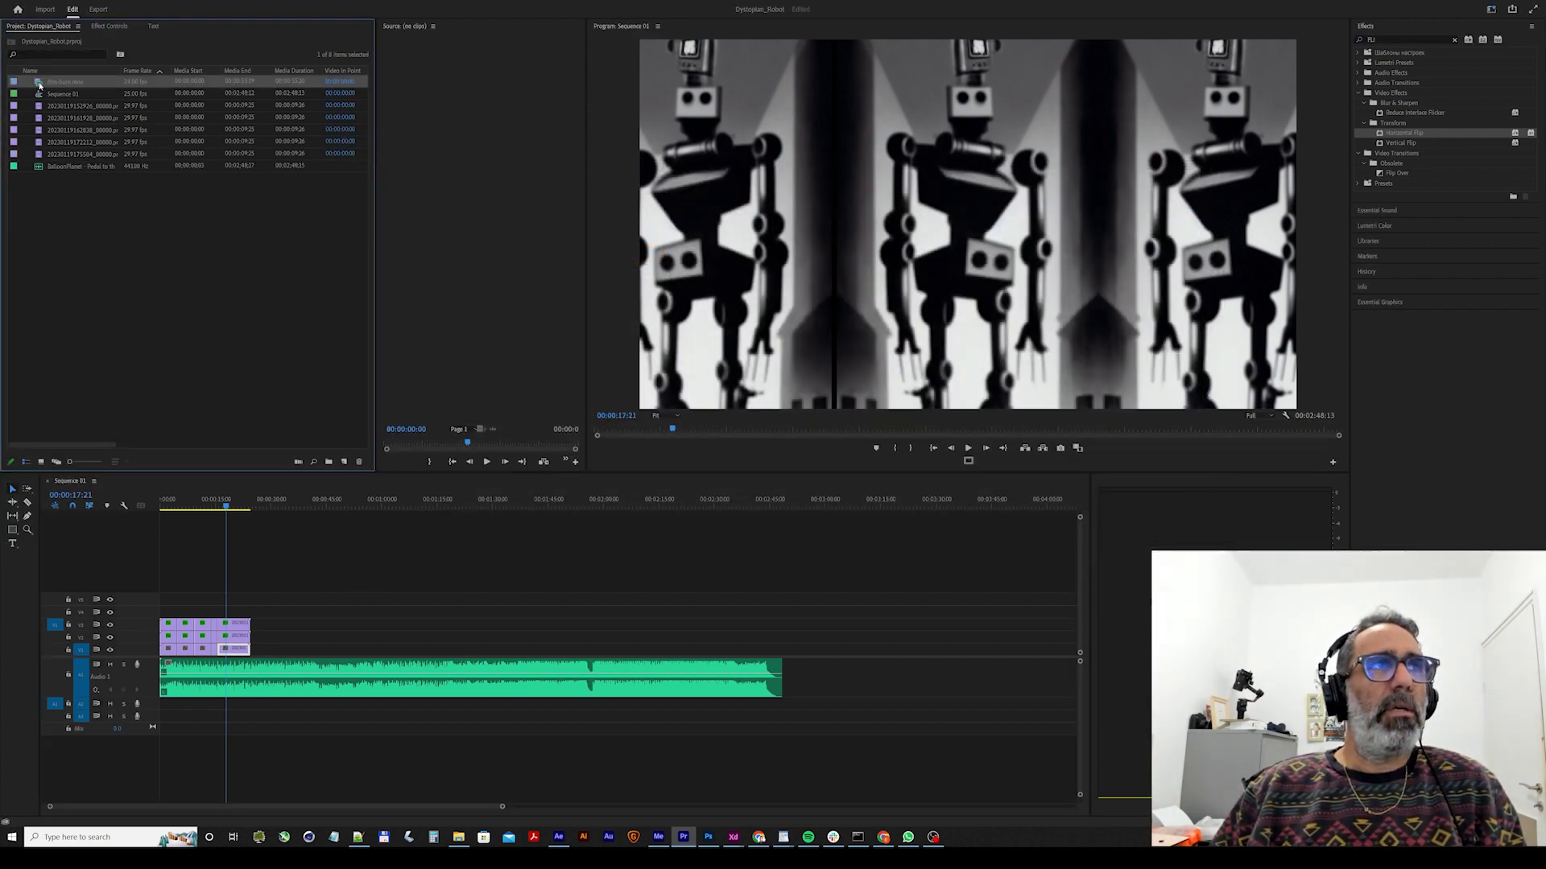
pyautogui.doubleClick(39, 83)
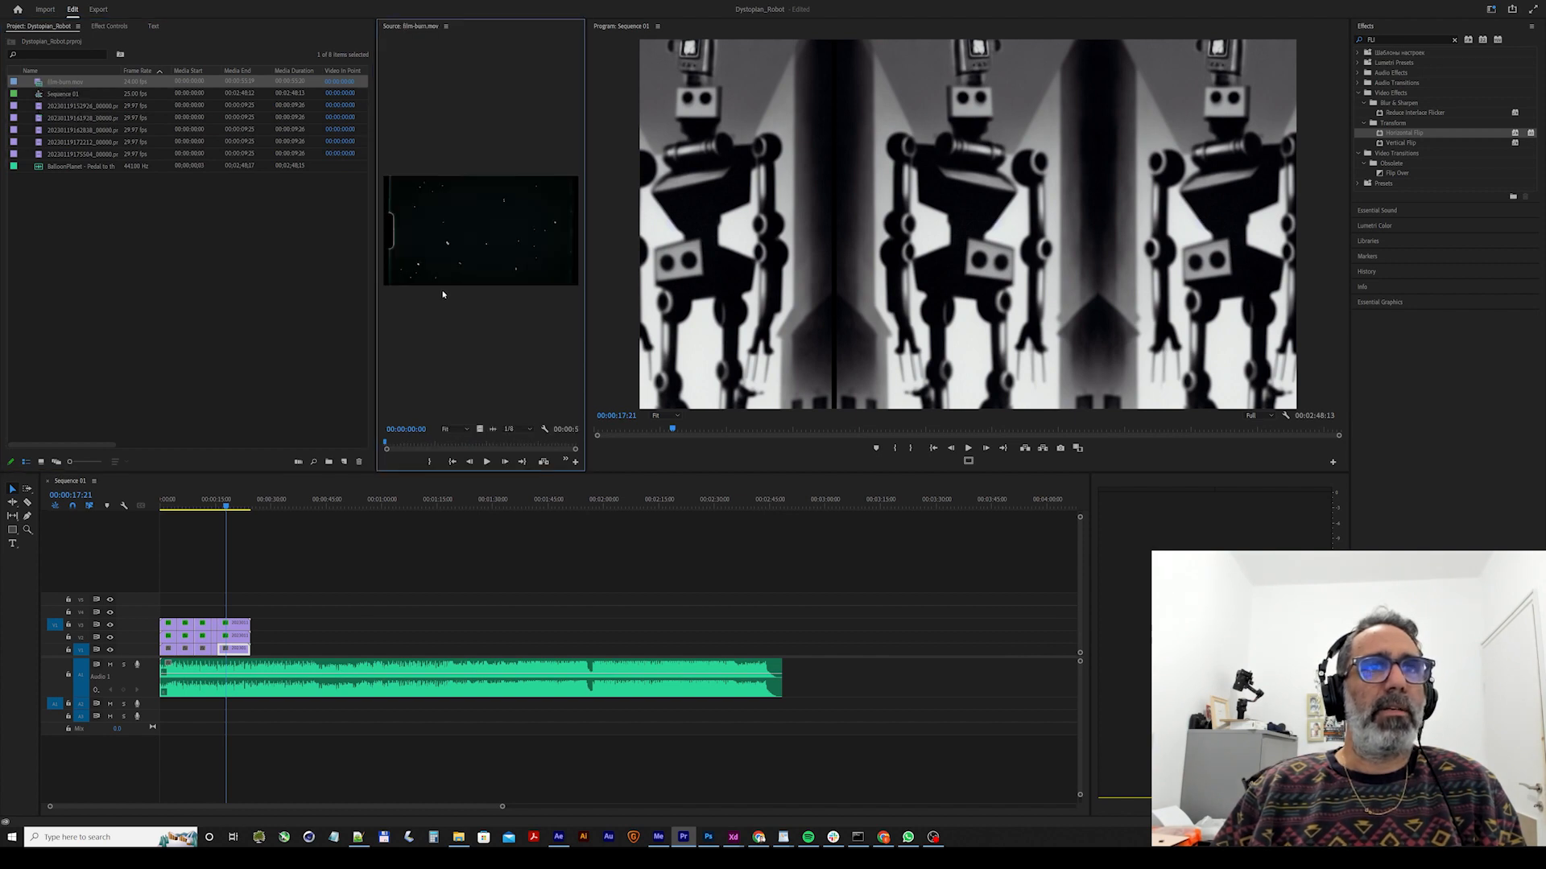
pyautogui.moveTo(406, 441)
pyautogui.mouseDown()
pyautogui.moveTo(491, 444)
pyautogui.moveTo(416, 443)
pyautogui.moveTo(431, 447)
pyautogui.mouseUp()
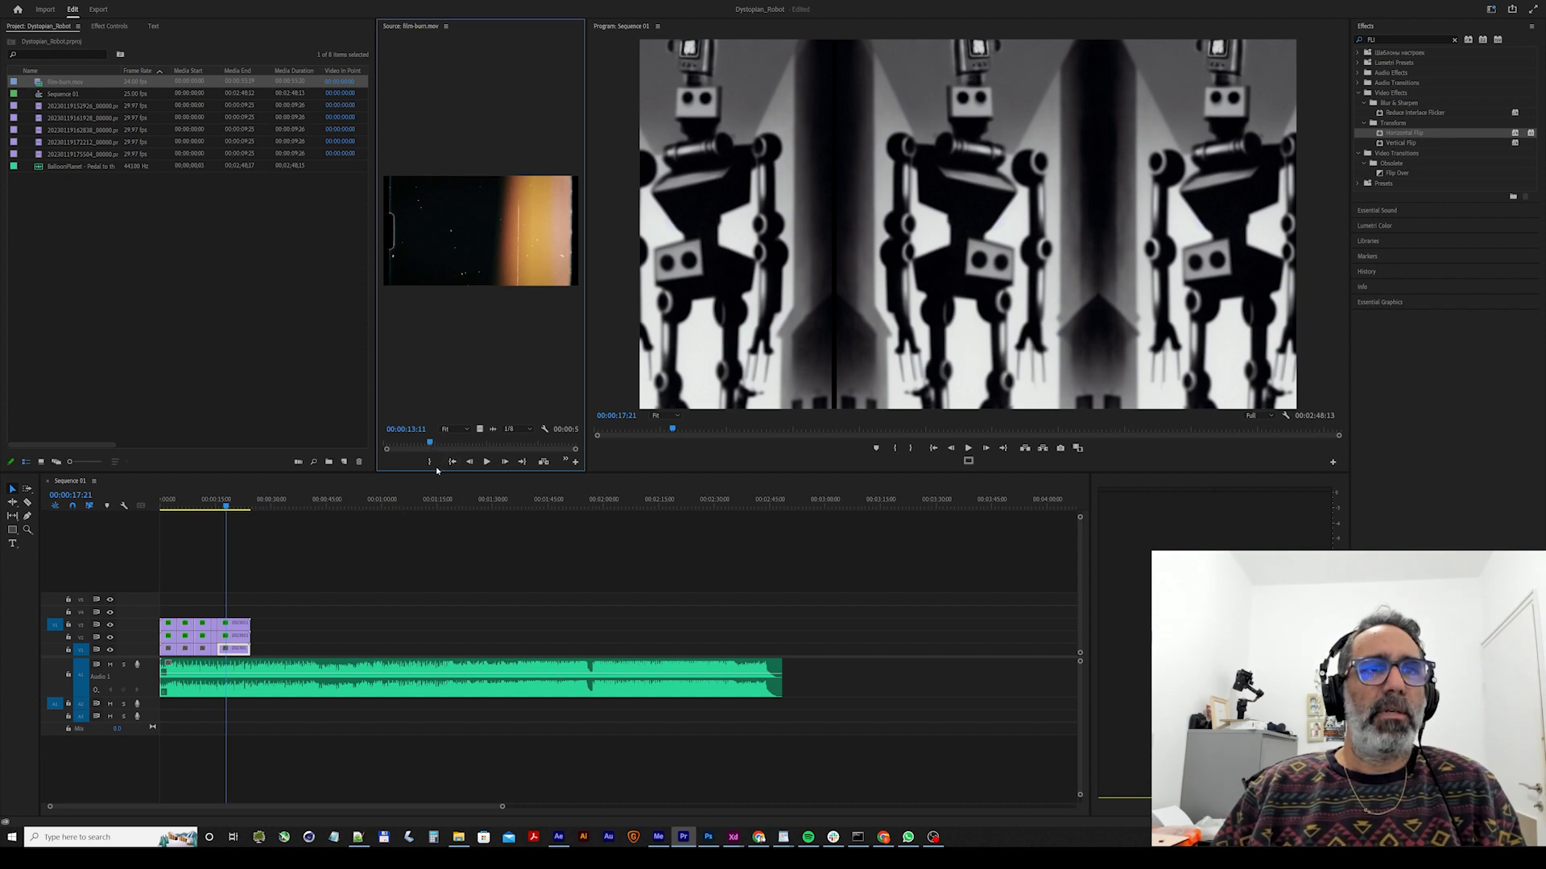
pyautogui.moveTo(480, 429)
pyautogui.mouseDown()
pyautogui.moveTo(317, 587)
pyautogui.moveTo(152, 616)
pyautogui.mouseUp()
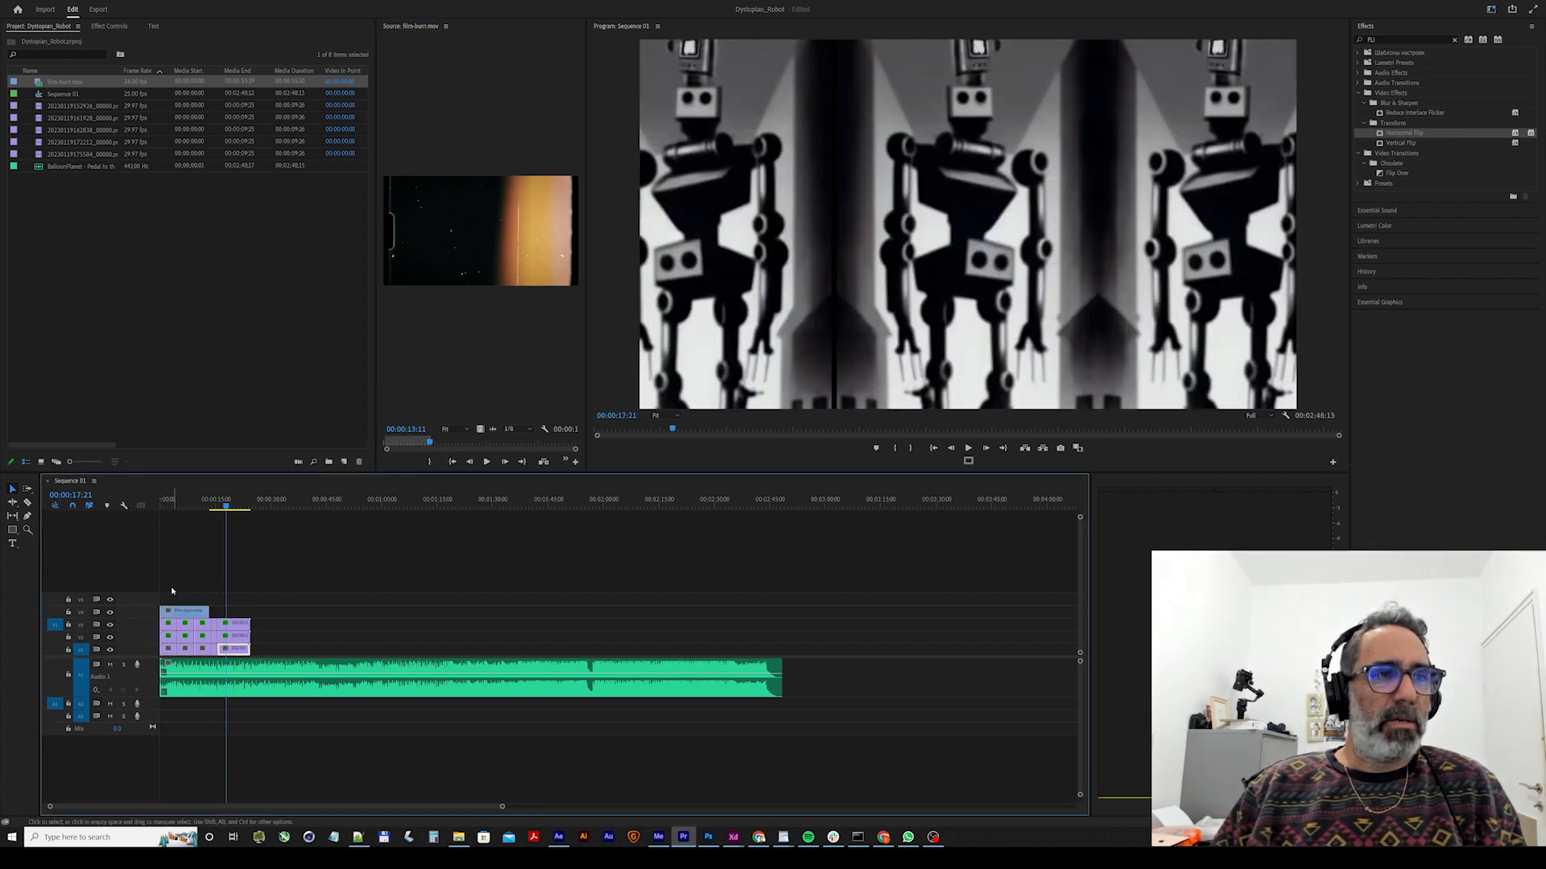
# Try the Overlay blend mode on the film-burn clip over the robot footage and settle on Screen.
pyautogui.click(185, 502)
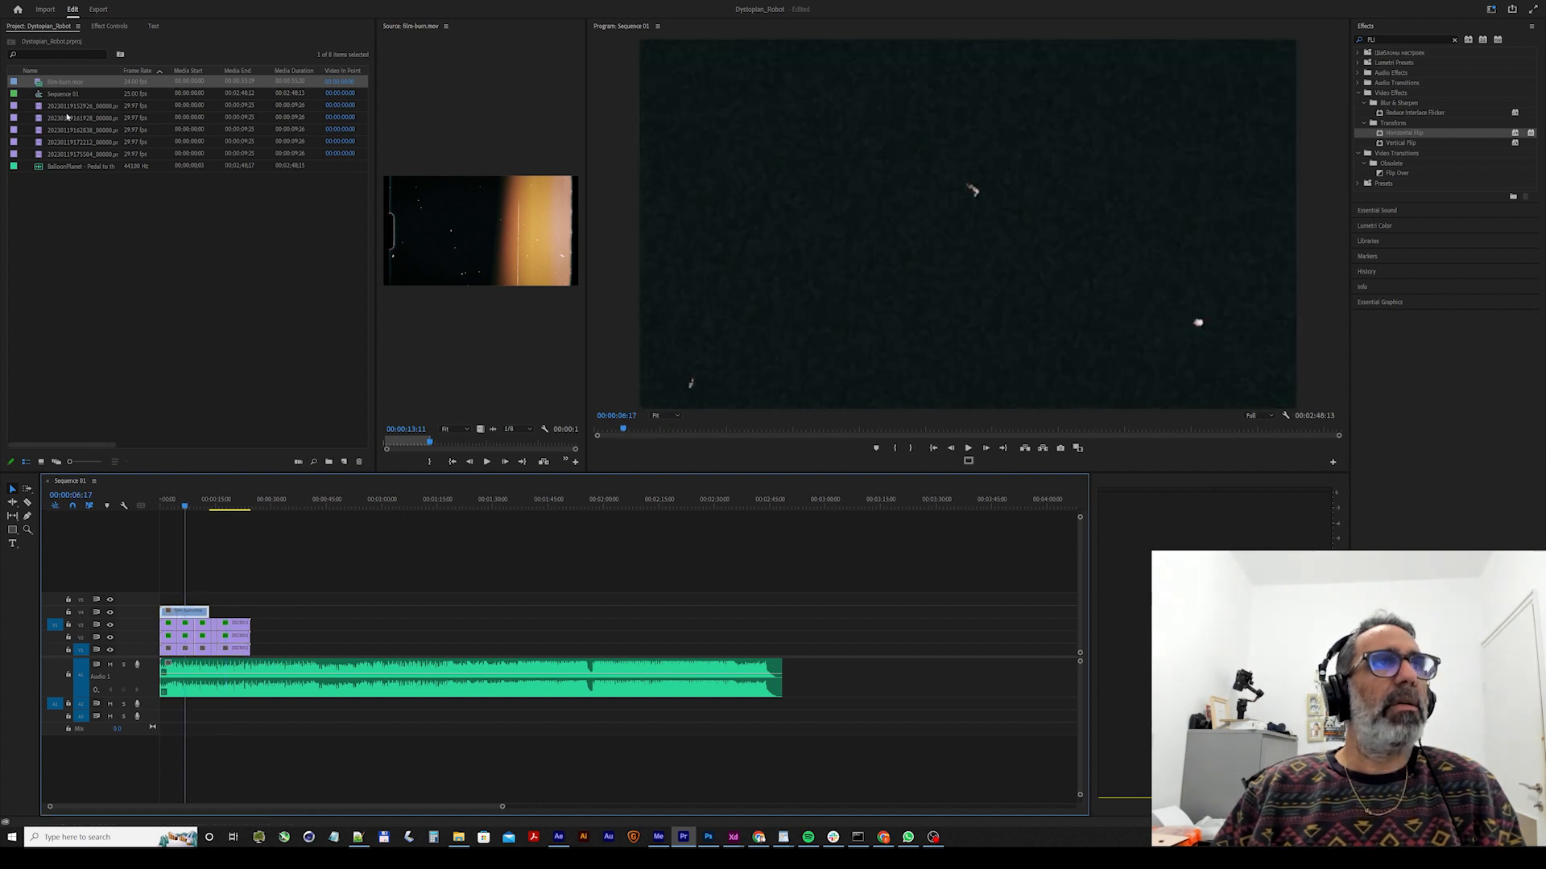
pyautogui.click(105, 26)
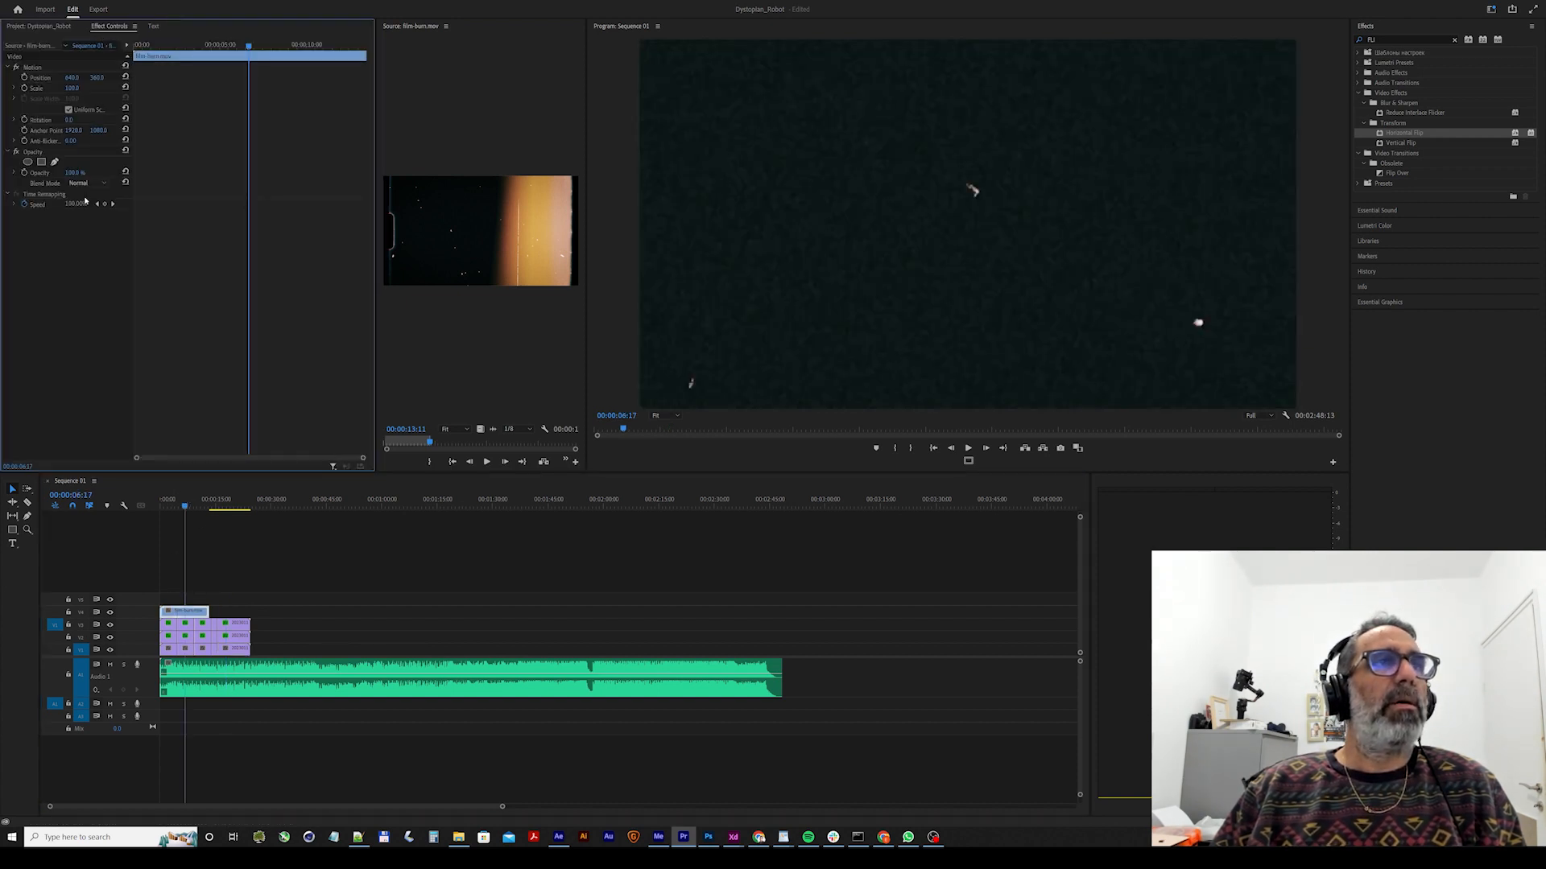
pyautogui.click(78, 184)
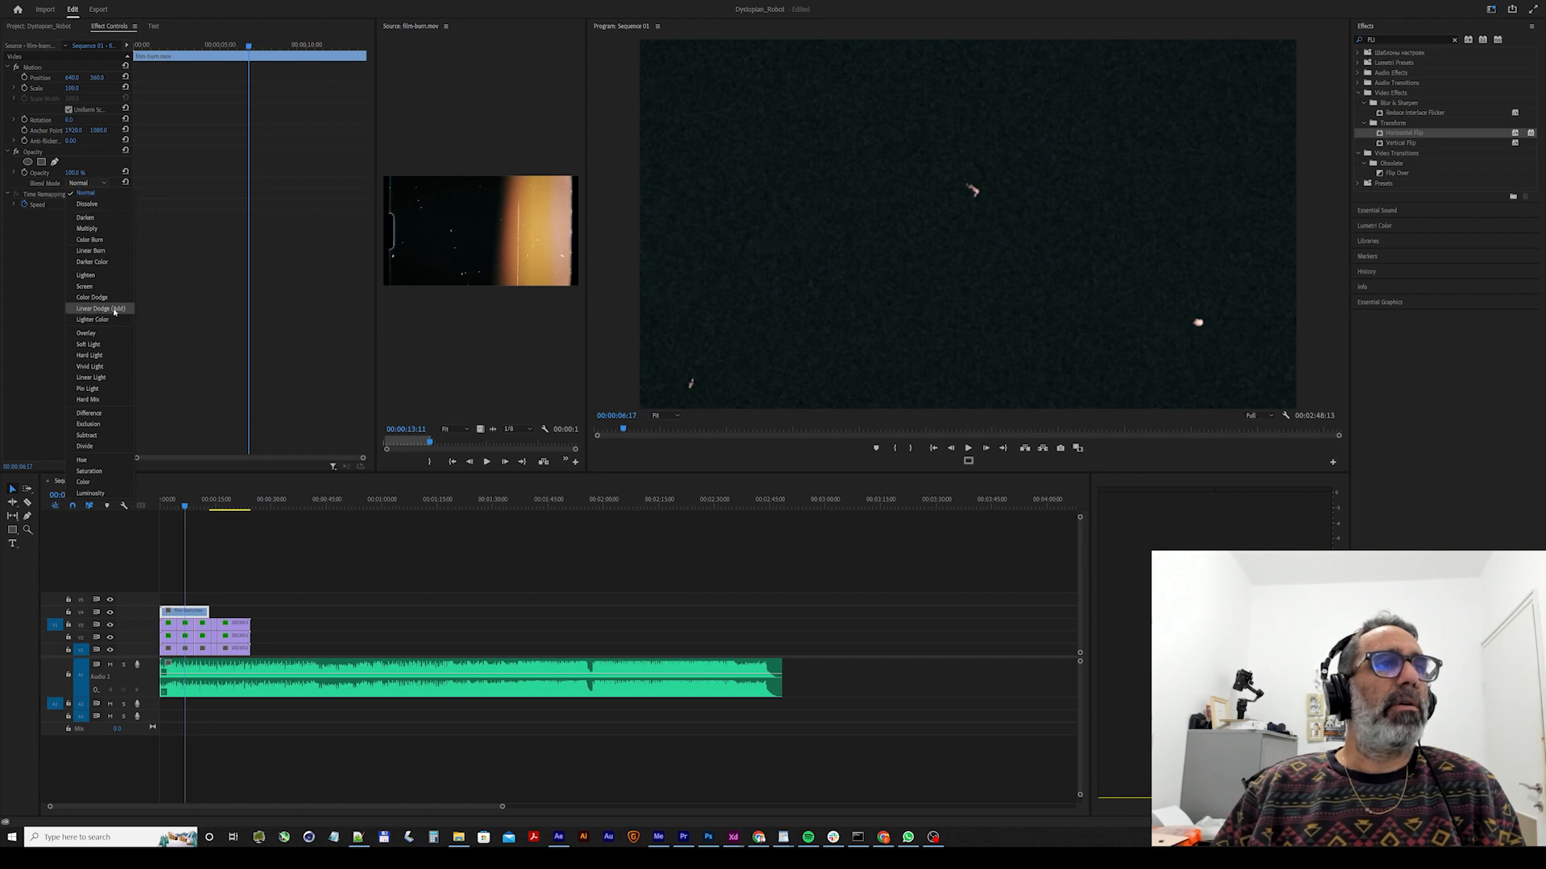
pyautogui.click(114, 333)
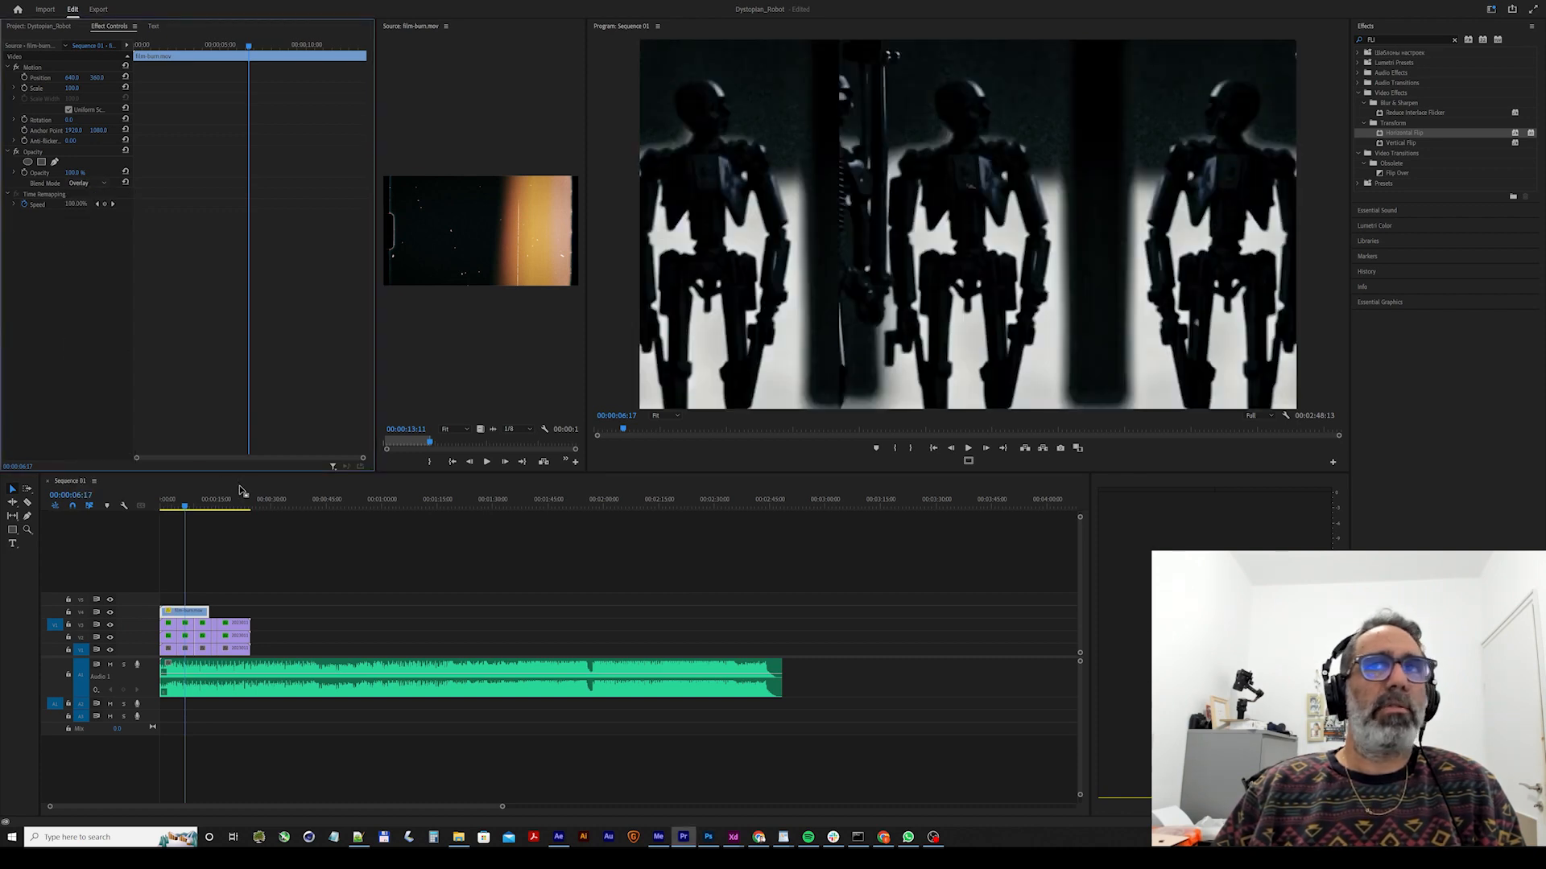
pyautogui.click(74, 184)
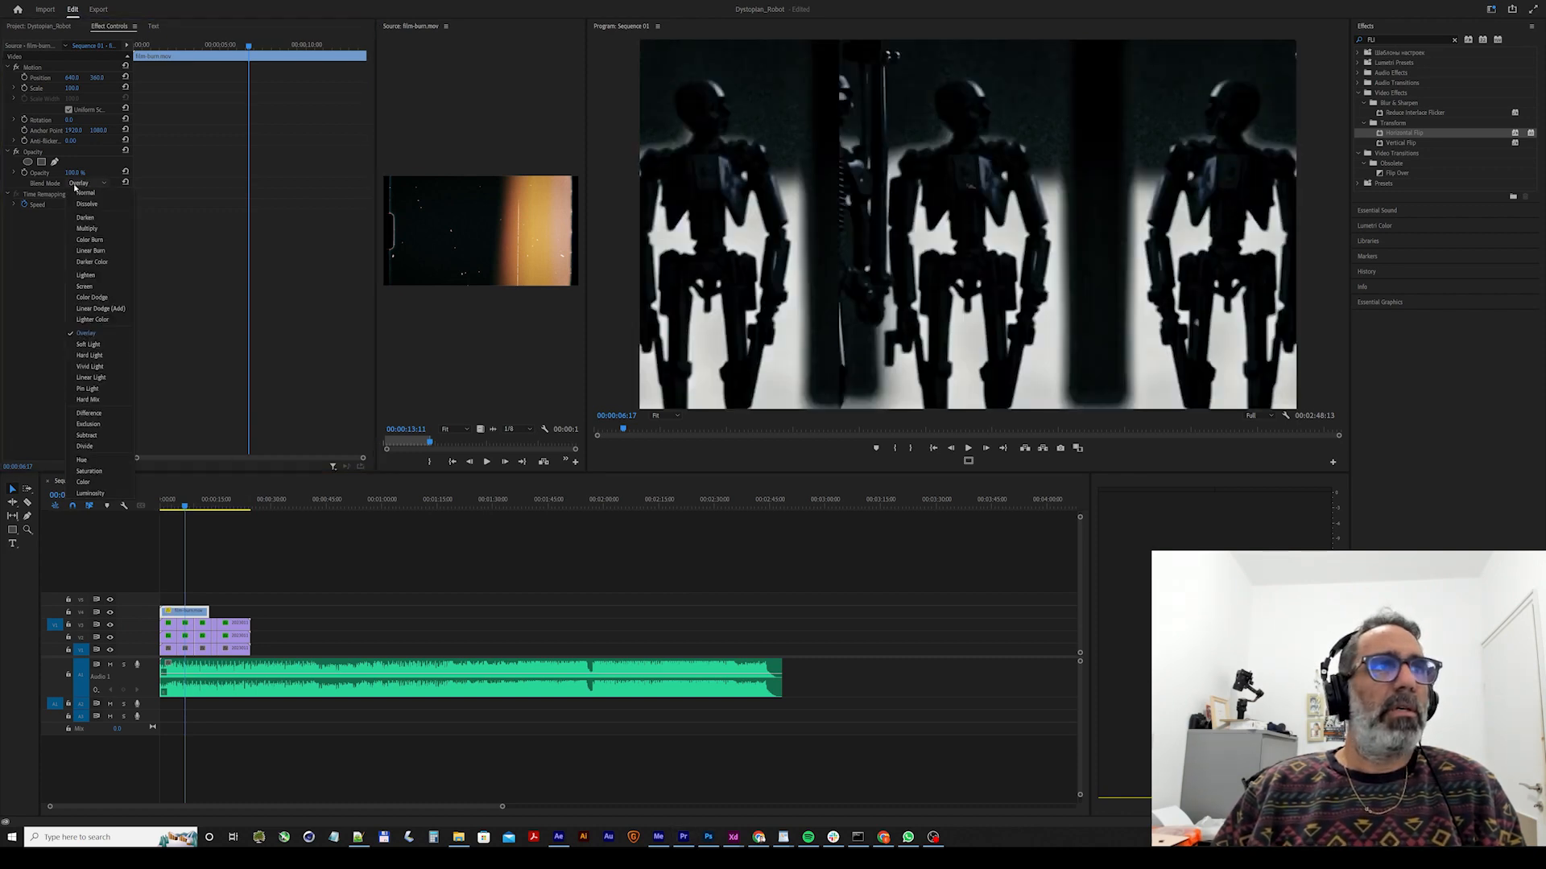
pyautogui.click(103, 287)
# Play the sequence from the start and scrub around 00:00:08:01 to check the film-burn overlay against the robot clips.
pyautogui.moveTo(179, 500); pyautogui.dragTo(147, 510)
pyautogui.press('space')
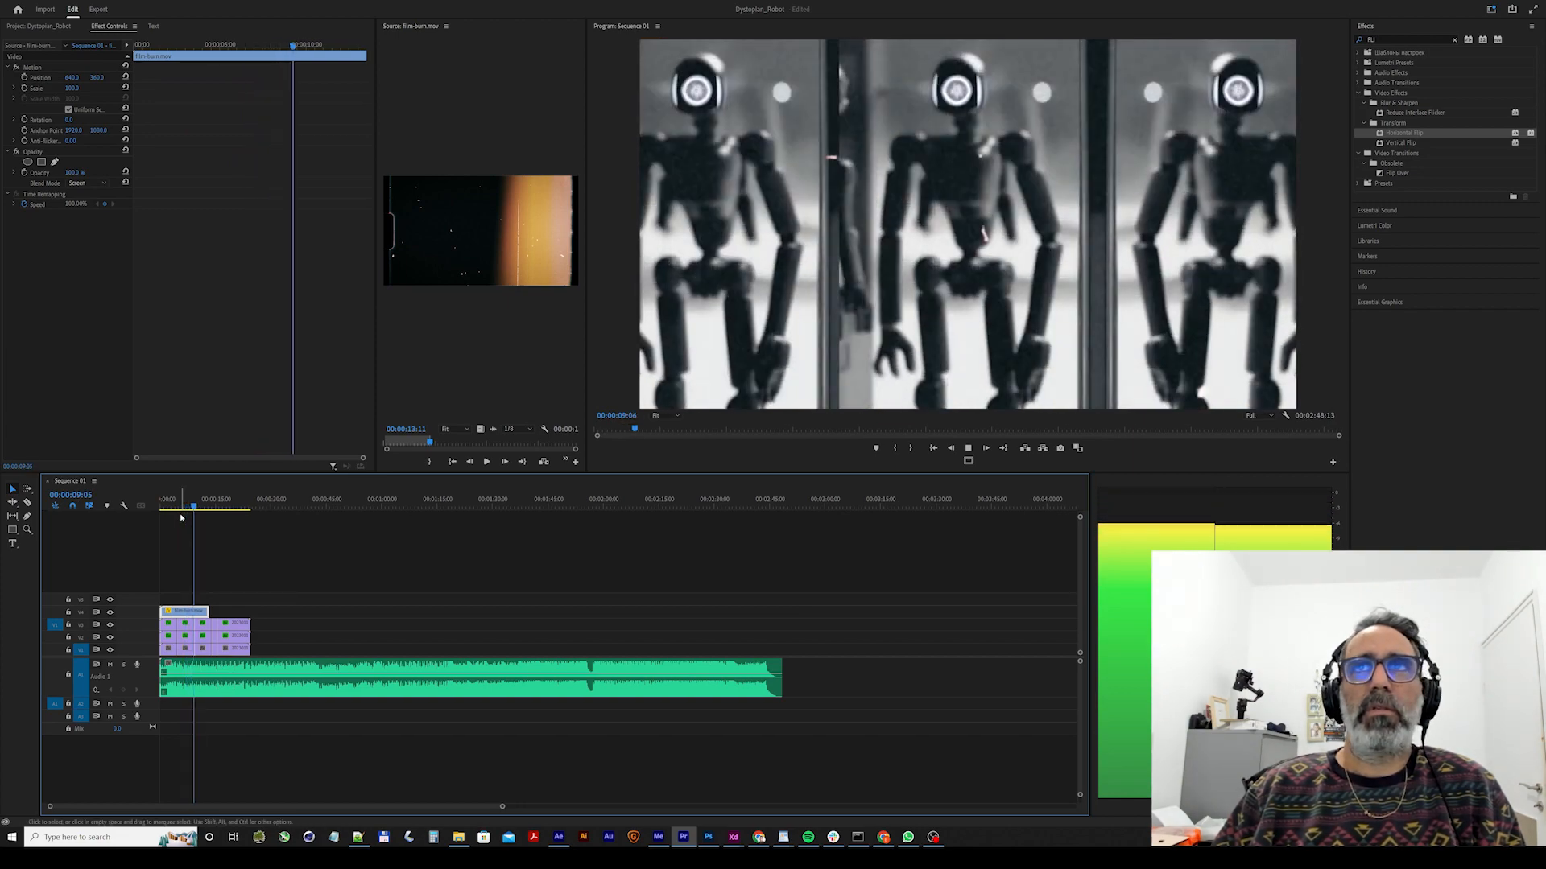
pyautogui.press('space')
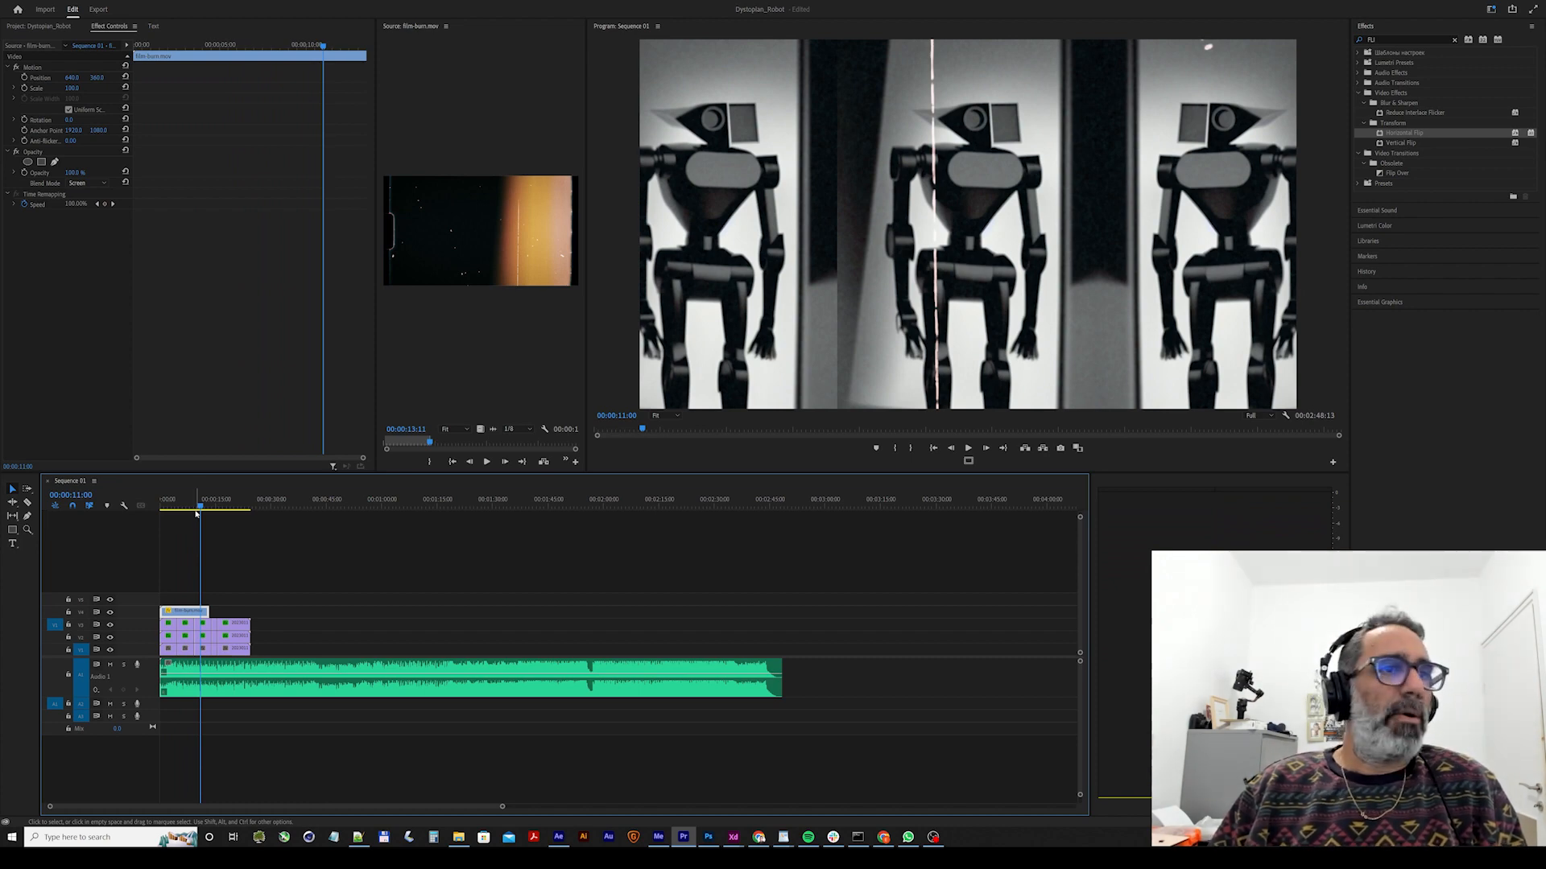
pyautogui.moveTo(194, 506)
pyautogui.mouseDown()
pyautogui.moveTo(159, 507)
pyautogui.moveTo(190, 516)
pyautogui.mouseUp()
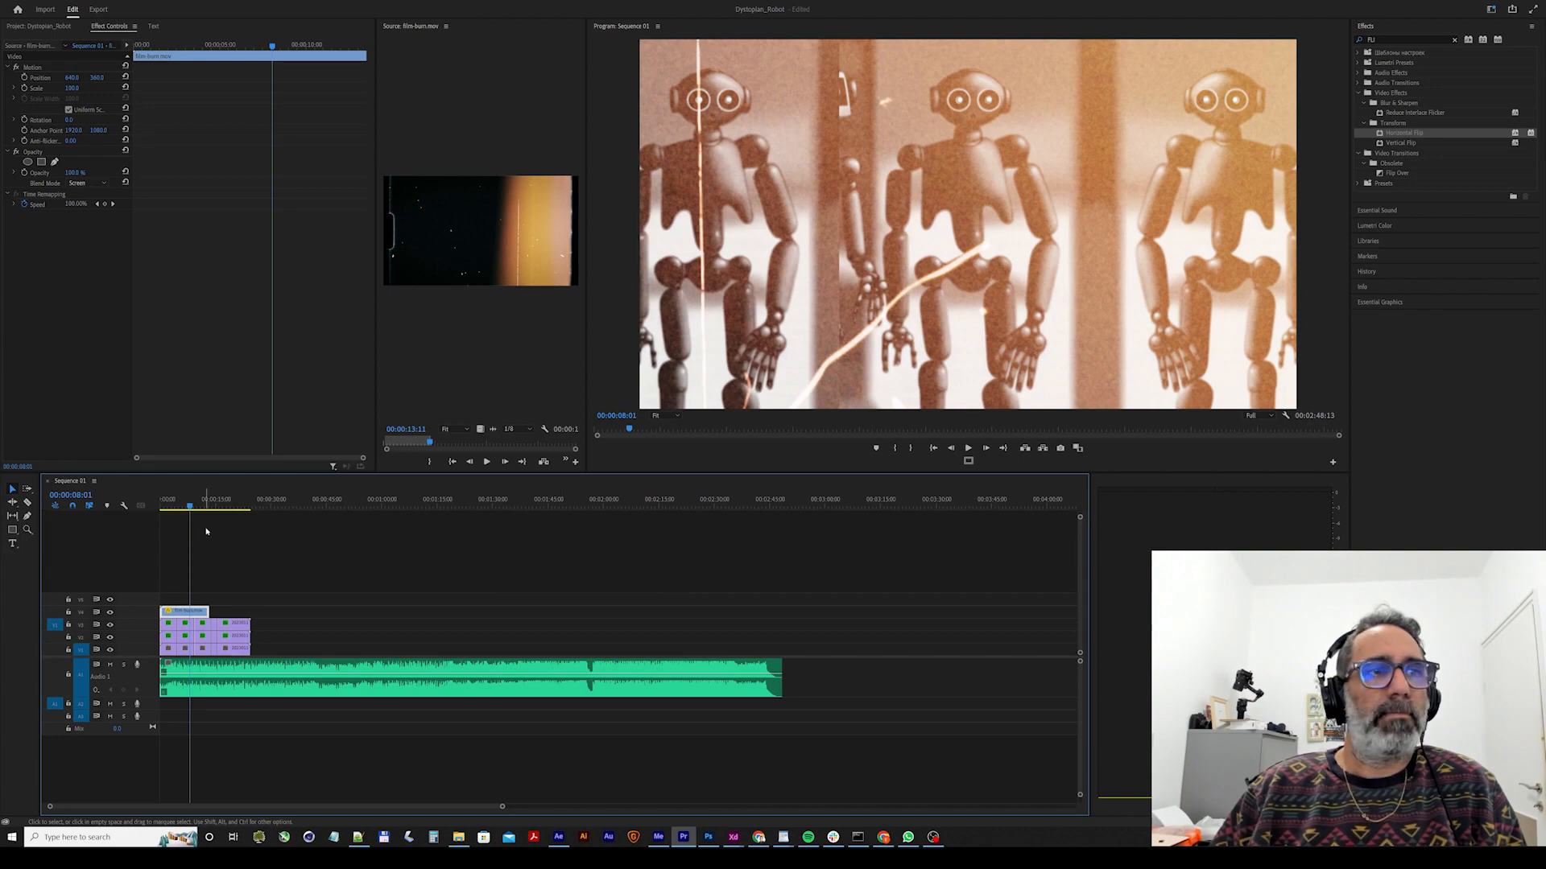
pyautogui.moveTo(206, 505); pyautogui.dragTo(132, 505)
pyautogui.press('space')
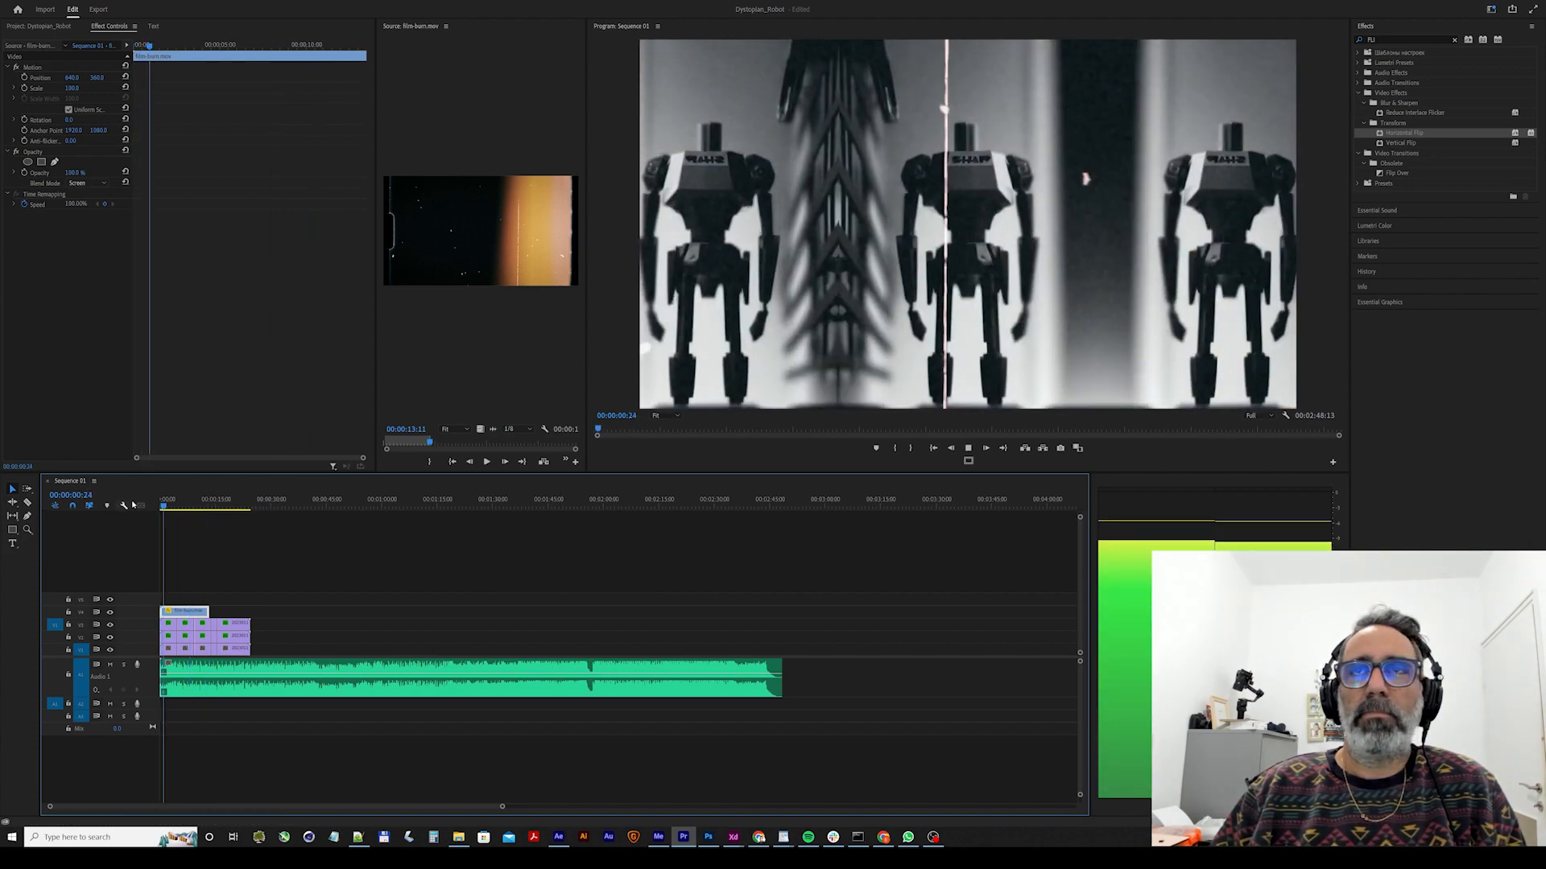